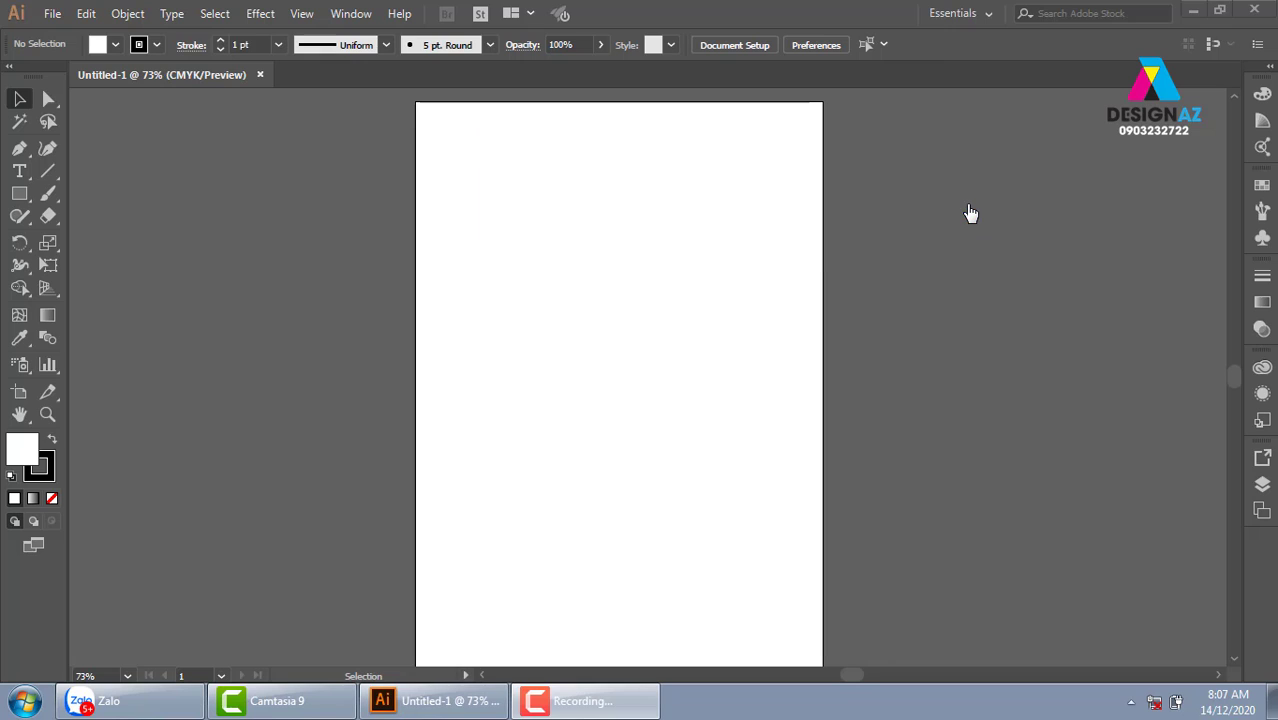
# - Open the Line Segment tool flyout to reveal the Arc Tool beside the empty page
pyautogui.click(50, 168)
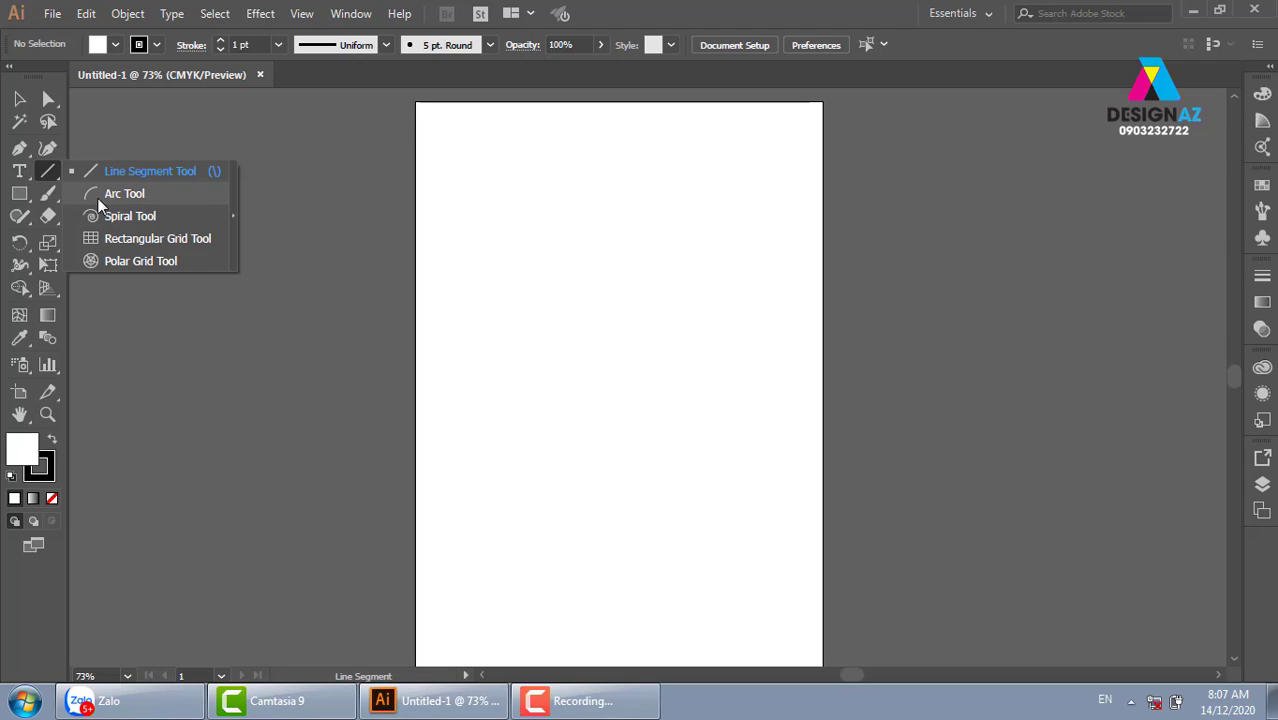
pyautogui.click(119, 192)
pyautogui.moveTo(506, 203)
pyautogui.mouseDown()
pyautogui.moveTo(699, 348)
pyautogui.moveTo(687, 390)
pyautogui.moveTo(699, 357)
pyautogui.moveTo(499, 357)
pyautogui.moveTo(611, 354)
pyautogui.moveTo(778, 378)
pyautogui.moveTo(308, 388)
pyautogui.moveTo(314, 84)
pyautogui.moveTo(314, 229)
pyautogui.moveTo(876, 240)
pyautogui.moveTo(189, 263)
pyautogui.moveTo(699, 314)
pyautogui.moveTo(94, 322)
pyautogui.moveTo(879, 385)
pyautogui.moveTo(277, 352)
pyautogui.mouseUp()
pyautogui.moveTo(687, 514); pyautogui.dragTo(678, 308)
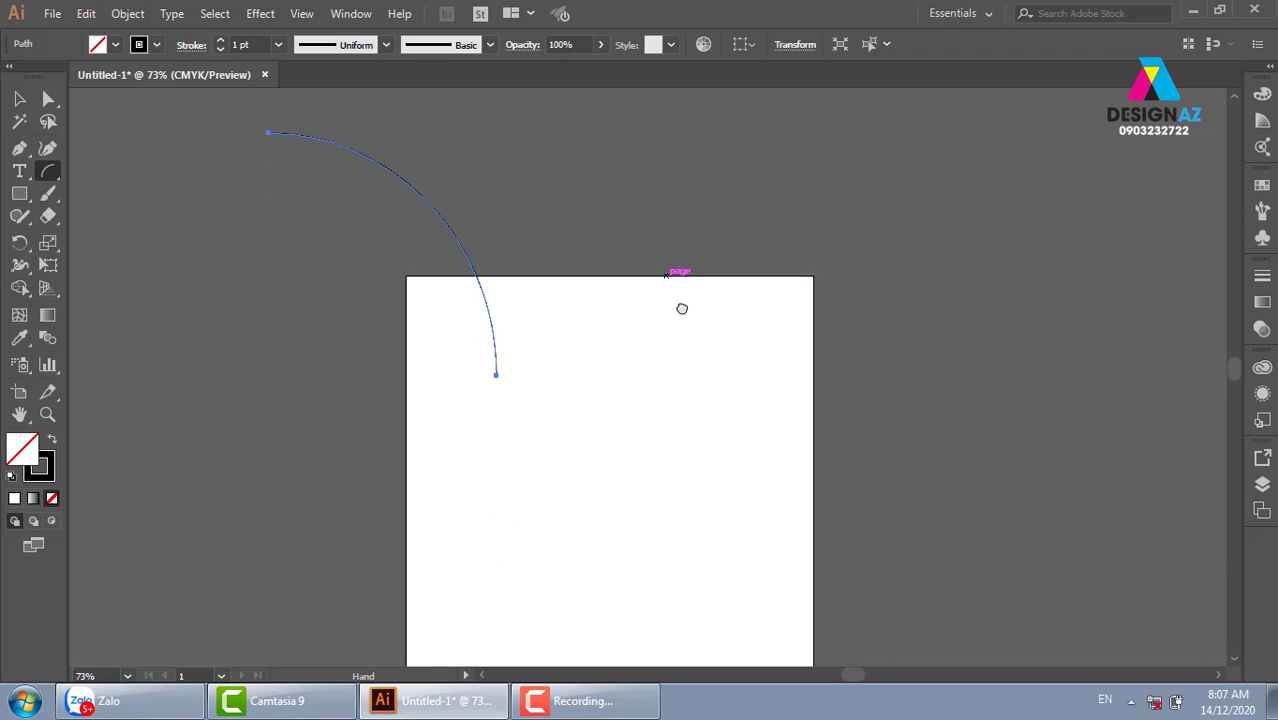
pyautogui.hotkey('ctrl', 'z')
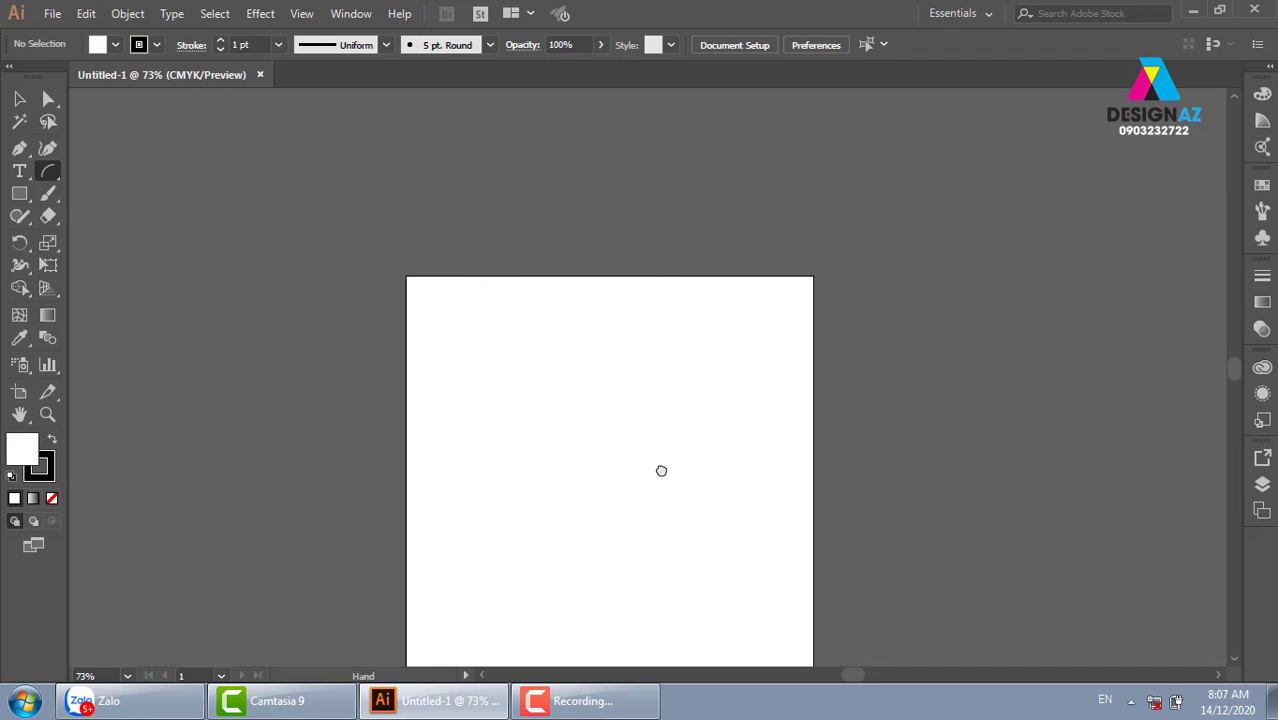
pyautogui.moveTo(661, 470); pyautogui.dragTo(629, 259)
pyautogui.moveTo(503, 208); pyautogui.dragTo(711, 399)
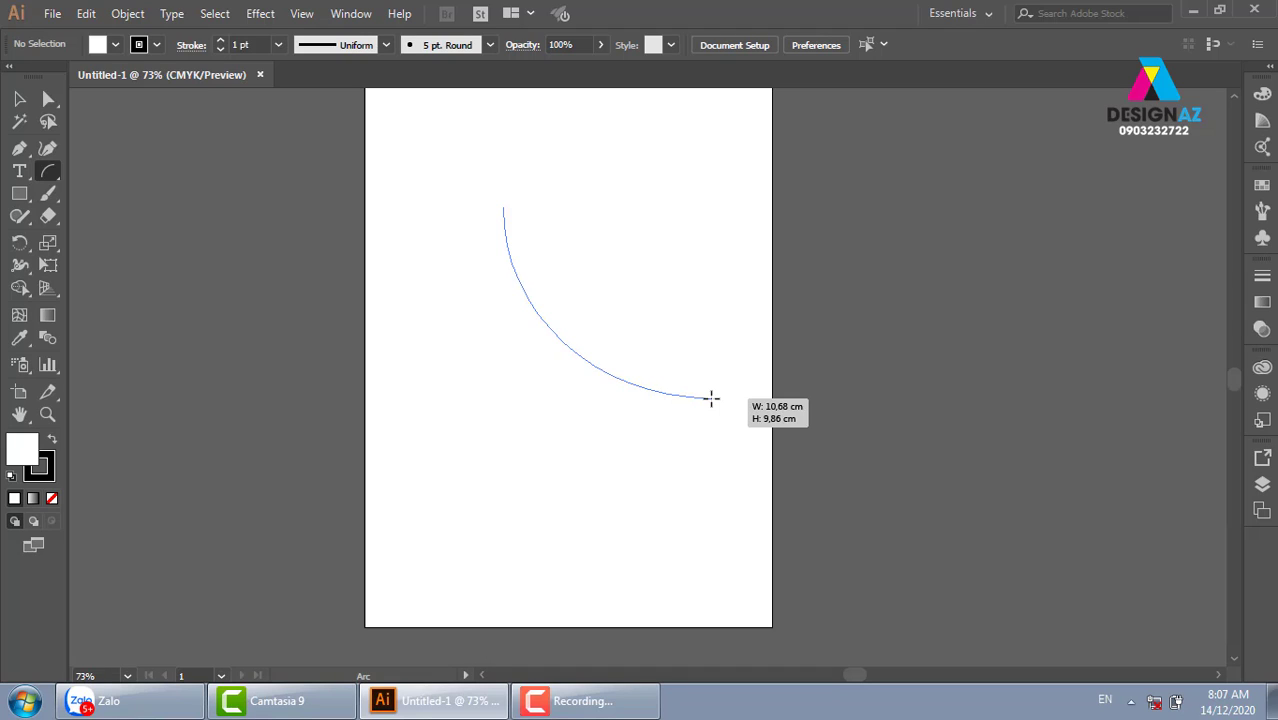
pyautogui.press('Up')
pyautogui.press('Up')
pyautogui.press('Up')
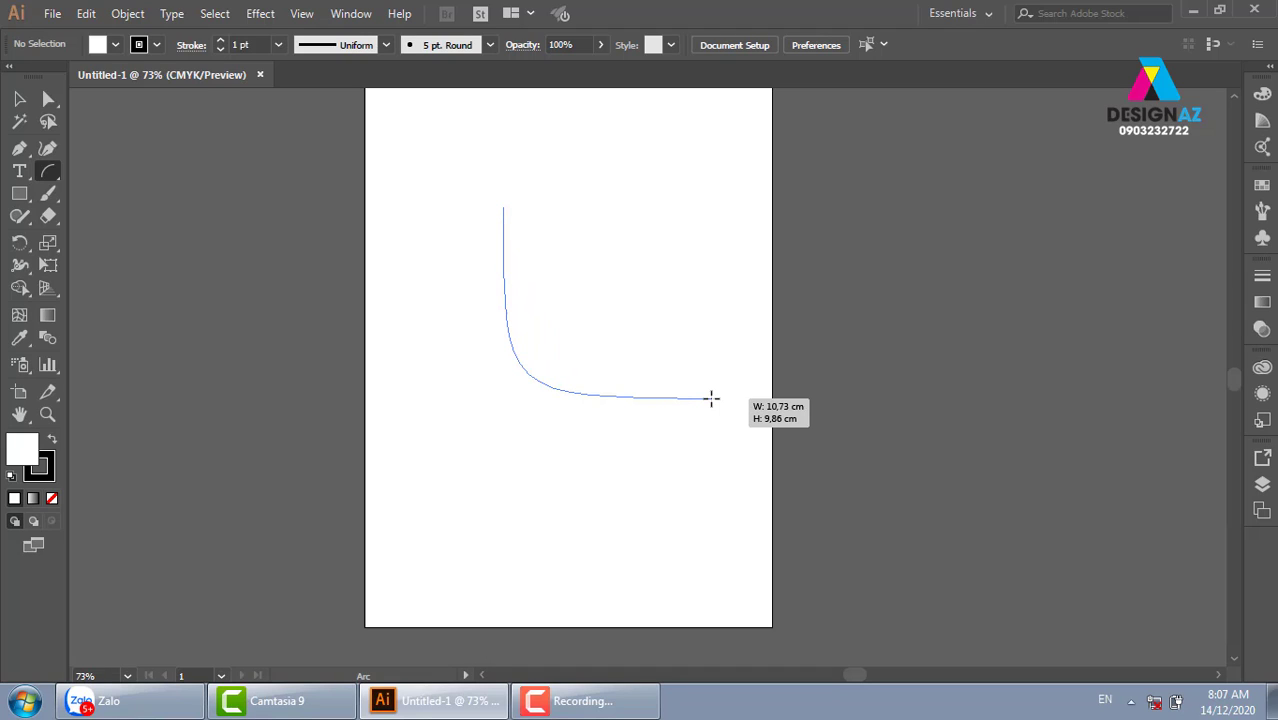
pyautogui.press('Down')
pyautogui.press('Down')
pyautogui.press('Down')
pyautogui.press('Down')
pyautogui.press('Down')
pyautogui.press('Down')
pyautogui.press('Down')
pyautogui.press('Down')
pyautogui.press('Down')
pyautogui.press('Down')
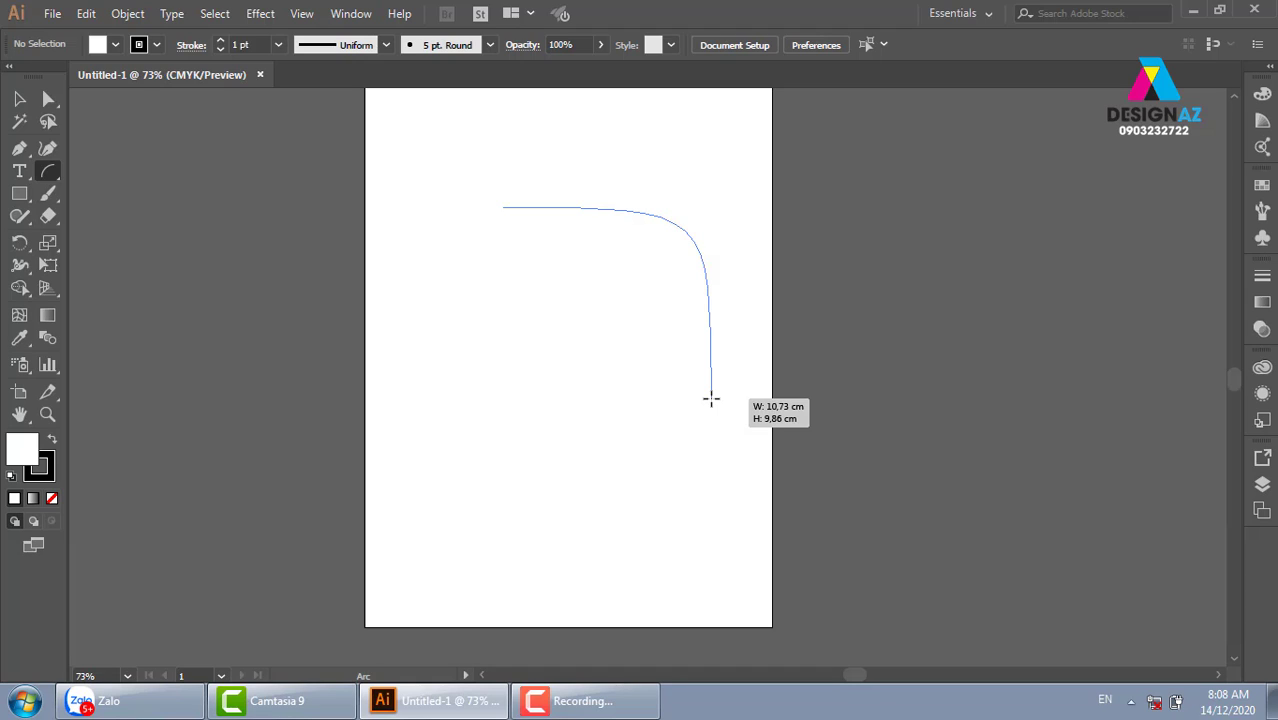
pyautogui.press('Escape')
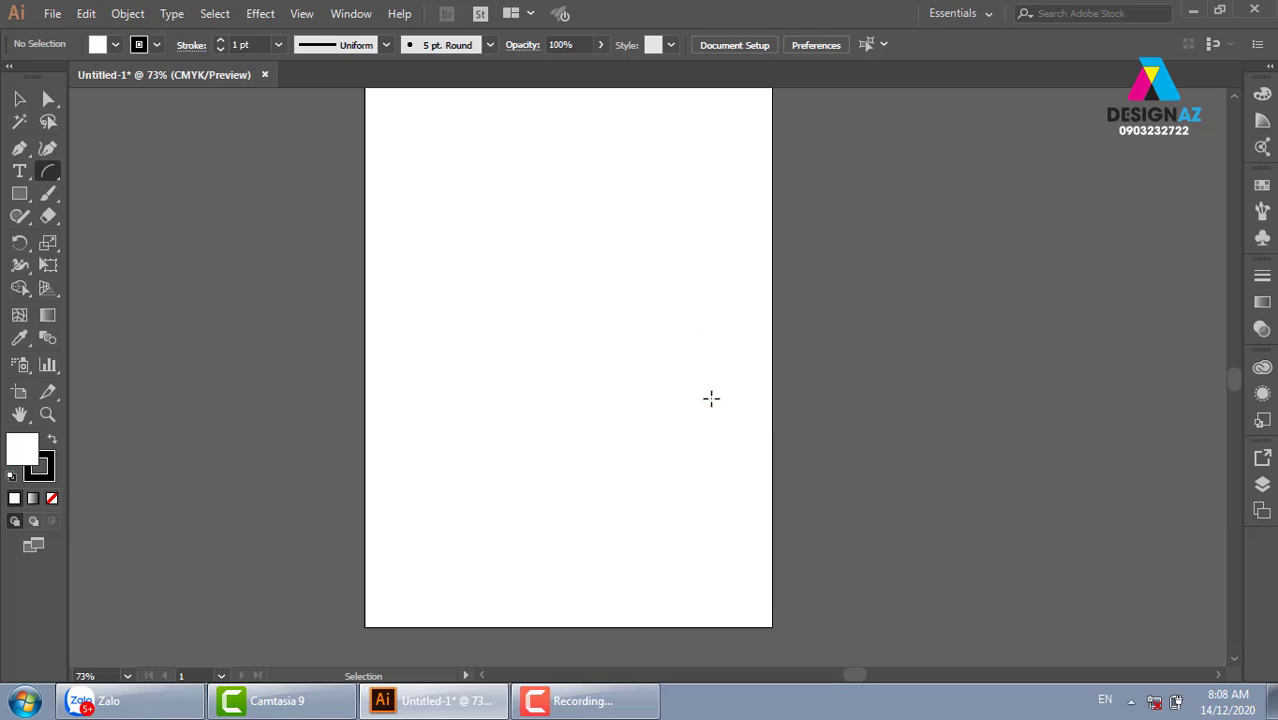
pyautogui.click(19, 98)
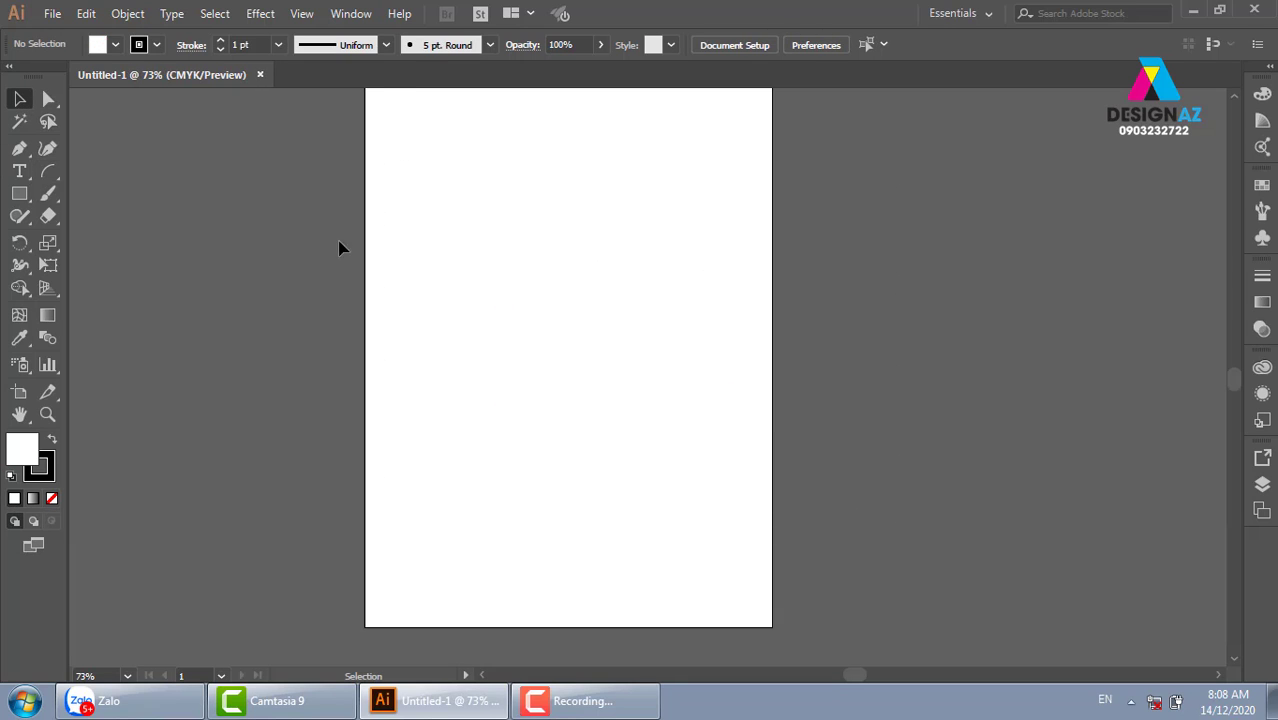
# - Draw a wide rectangle near the top of the page and zoom in on it
pyautogui.click(19, 194)
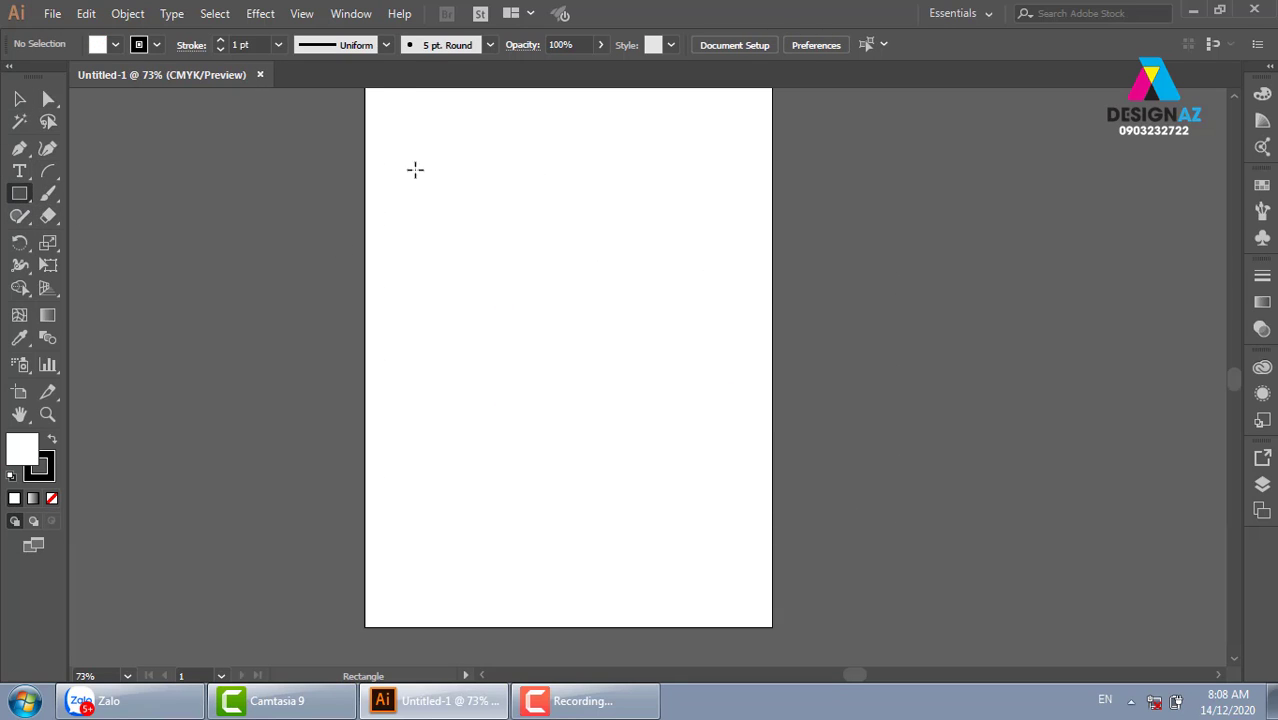
pyautogui.moveTo(412, 167)
pyautogui.mouseDown()
pyautogui.moveTo(744, 314)
pyautogui.moveTo(599, 317)
pyautogui.mouseUp()
pyautogui.press('z')
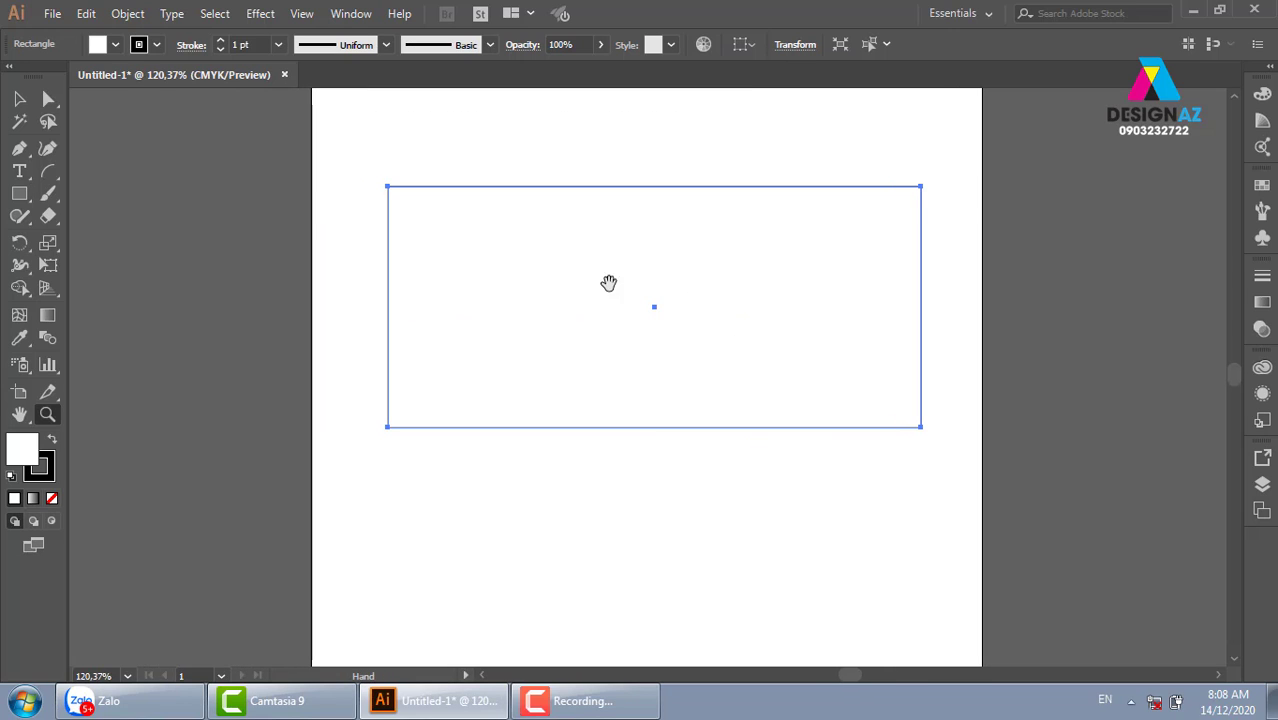
# - Draw an arc sweeping down through the rectangle's left side, flipping and easing its curvature
pyautogui.click(48, 171)
pyautogui.moveTo(626, 129)
pyautogui.mouseDown()
pyautogui.moveTo(521, 377)
pyautogui.moveTo(576, 318)
pyautogui.moveTo(459, 428)
pyautogui.moveTo(310, 465)
pyautogui.moveTo(337, 446)
pyautogui.mouseUp()
pyautogui.press('Down')
pyautogui.press('Down')
pyautogui.press('Down')
pyautogui.press('Up')
pyautogui.press('Up')
pyautogui.press('Up')
pyautogui.press('Up')
pyautogui.press('Up')
pyautogui.press('Up')
pyautogui.press('Up')
# - Add a second and third arc outside the first, forming three nested curves
pyautogui.moveTo(648, 277); pyautogui.dragTo(659, 243)
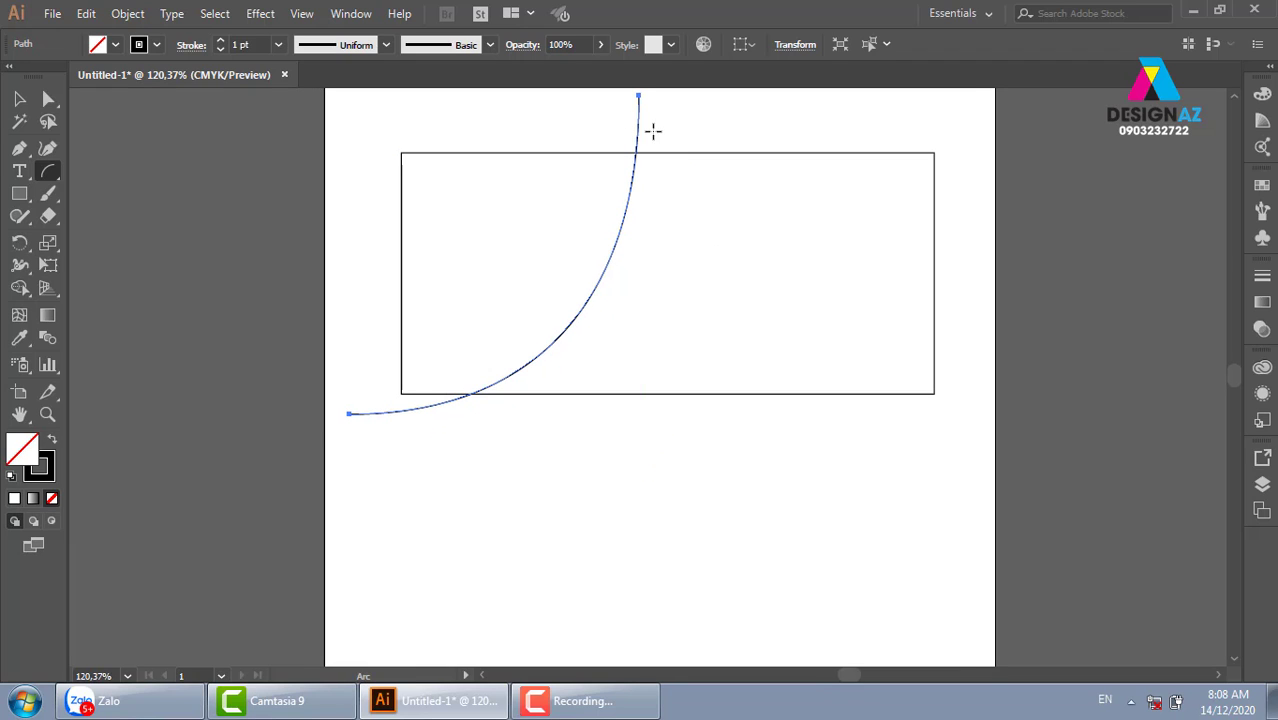
pyautogui.moveTo(660, 123)
pyautogui.mouseDown()
pyautogui.moveTo(305, 452)
pyautogui.moveTo(289, 424)
pyautogui.mouseUp()
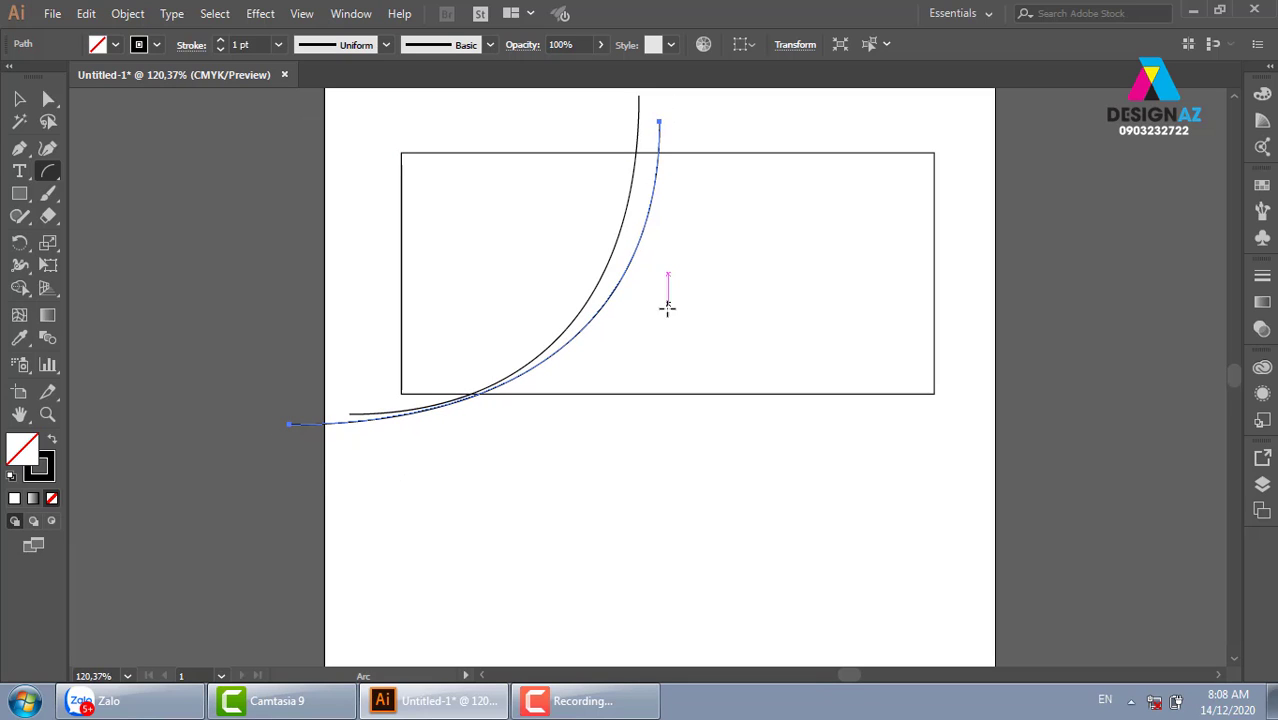
pyautogui.moveTo(684, 133)
pyautogui.mouseDown()
pyautogui.moveTo(318, 477)
pyautogui.moveTo(255, 428)
pyautogui.mouseUp()
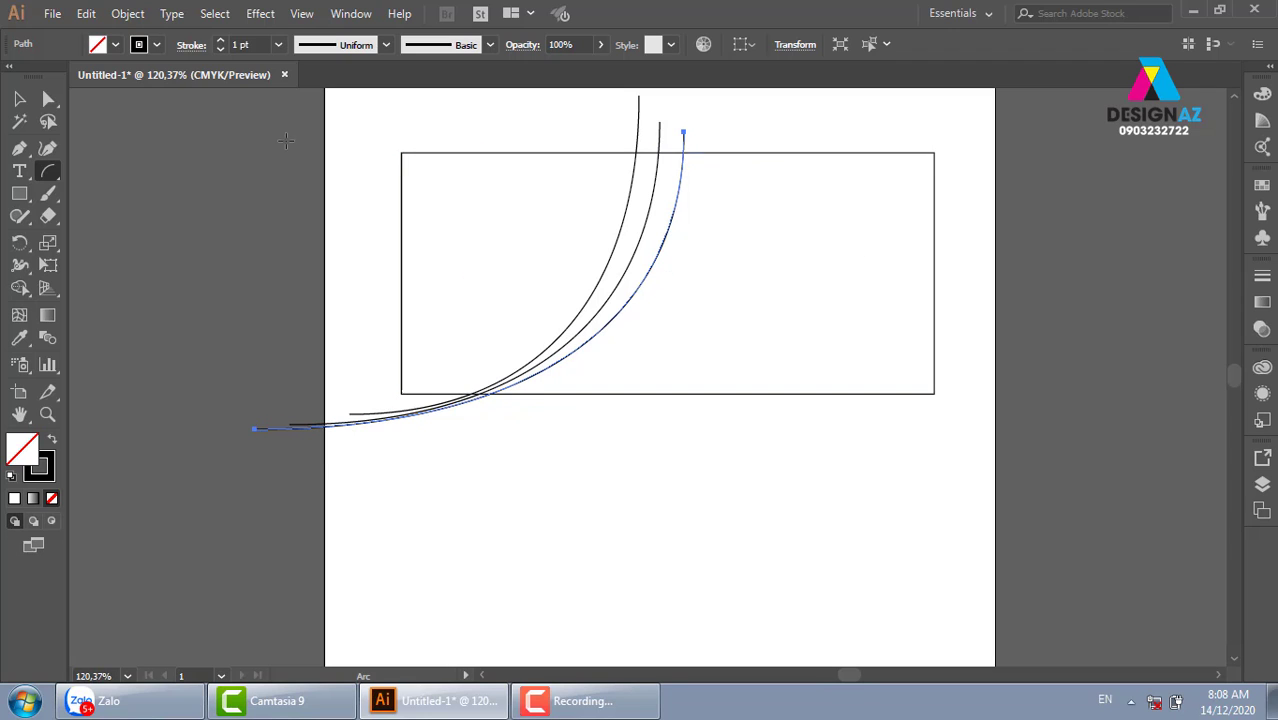
pyautogui.press('v')
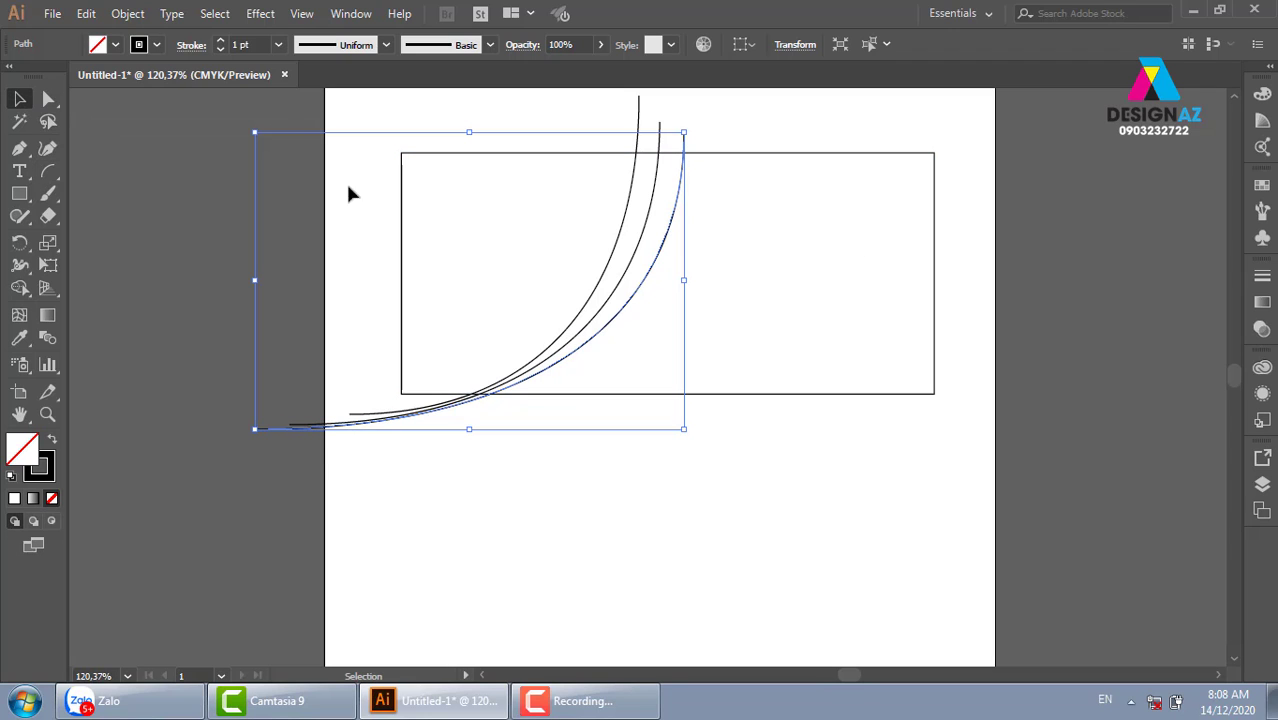
pyautogui.click(274, 205)
# - Divide the rectangle along the three arcs with Pathfinder Divide and ungroup the pieces
pyautogui.moveTo(274, 205); pyautogui.dragTo(1020, 345)
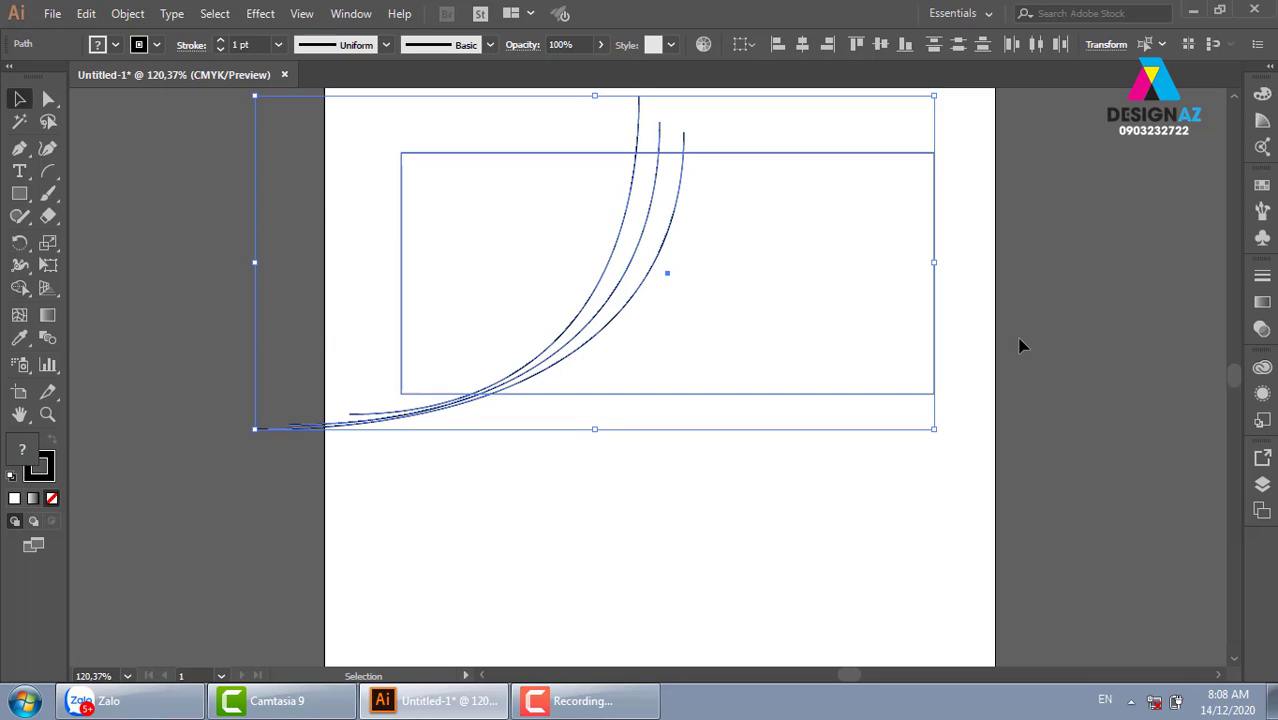
pyautogui.hotkey('shift', 'F7')
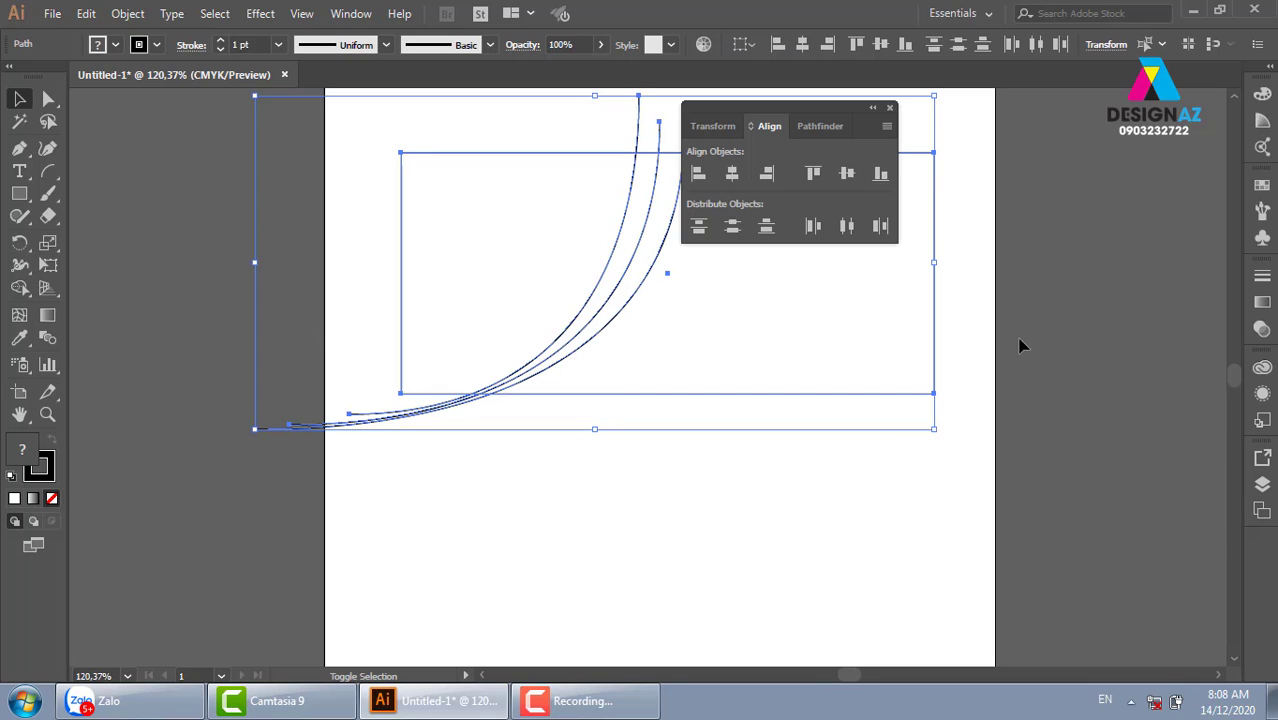
pyautogui.click(820, 126)
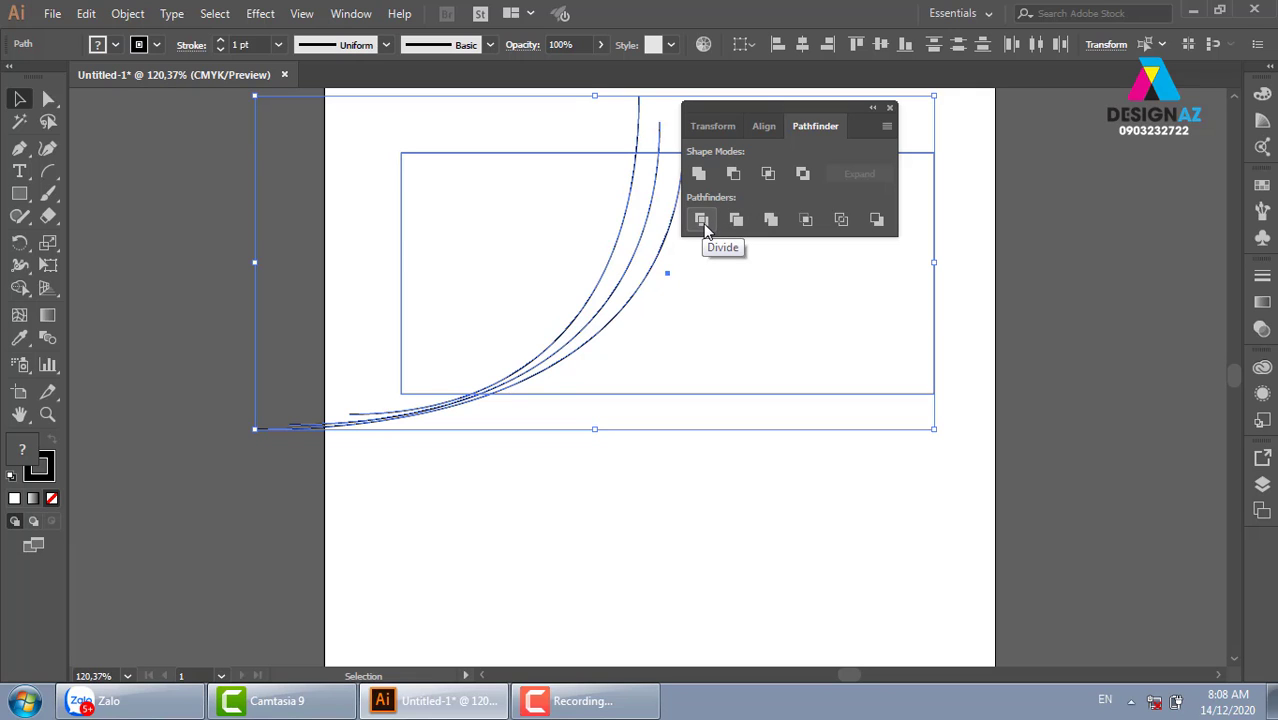
pyautogui.click(704, 220)
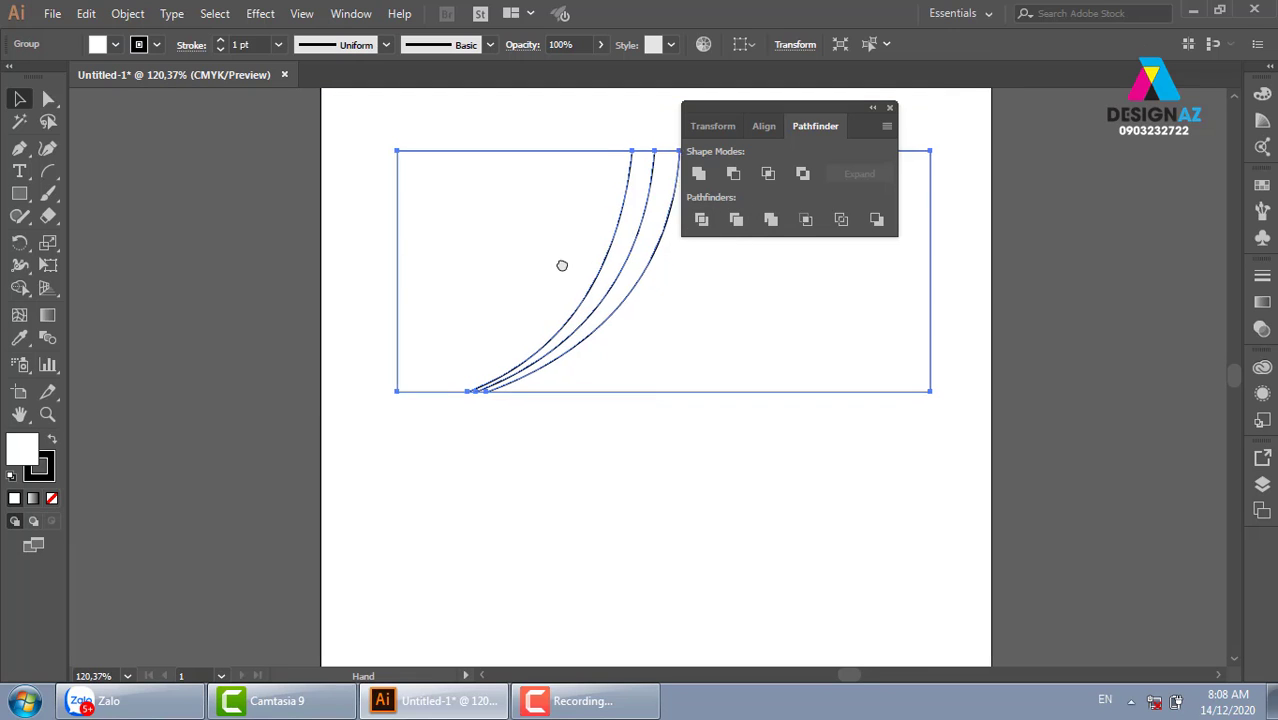
pyautogui.moveTo(617, 289)
pyautogui.mouseDown()
pyautogui.moveTo(496, 305)
pyautogui.moveTo(513, 322)
pyautogui.mouseUp()
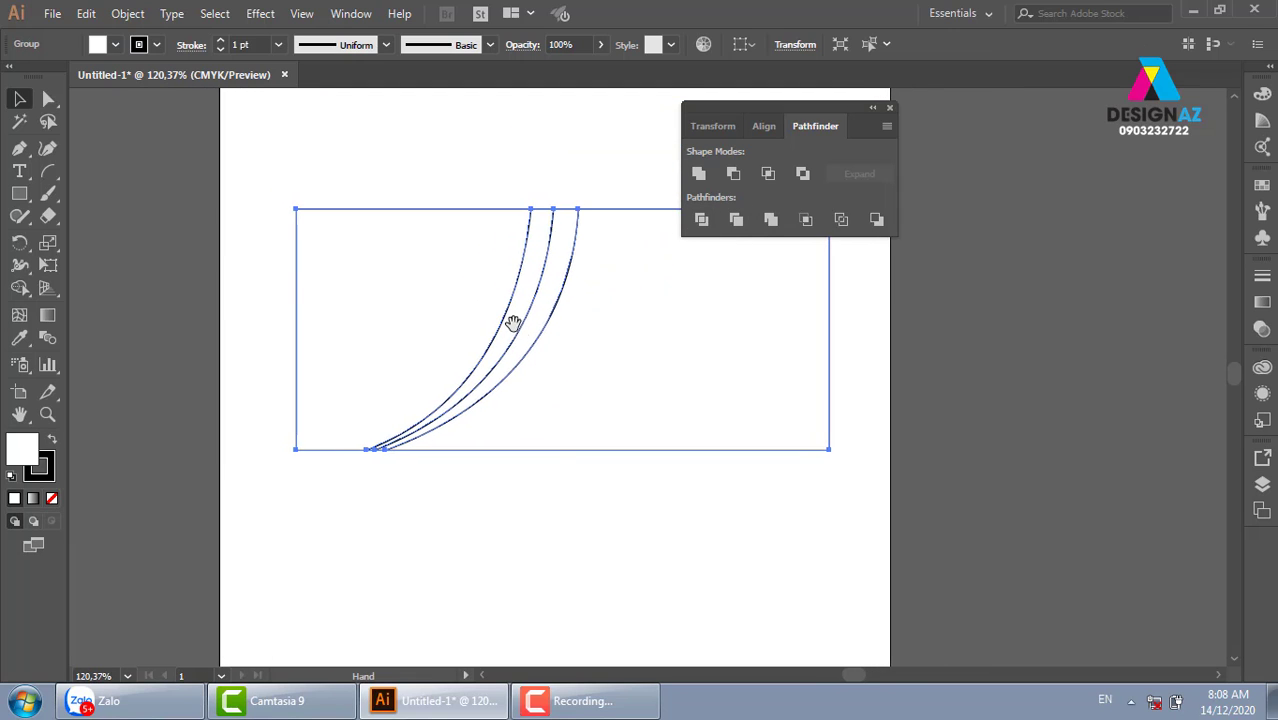
pyautogui.rightClick(535, 268)
pyautogui.click(630, 403)
# - Drag a few pieces aside to check the split, then undo the moves
pyautogui.click(906, 421)
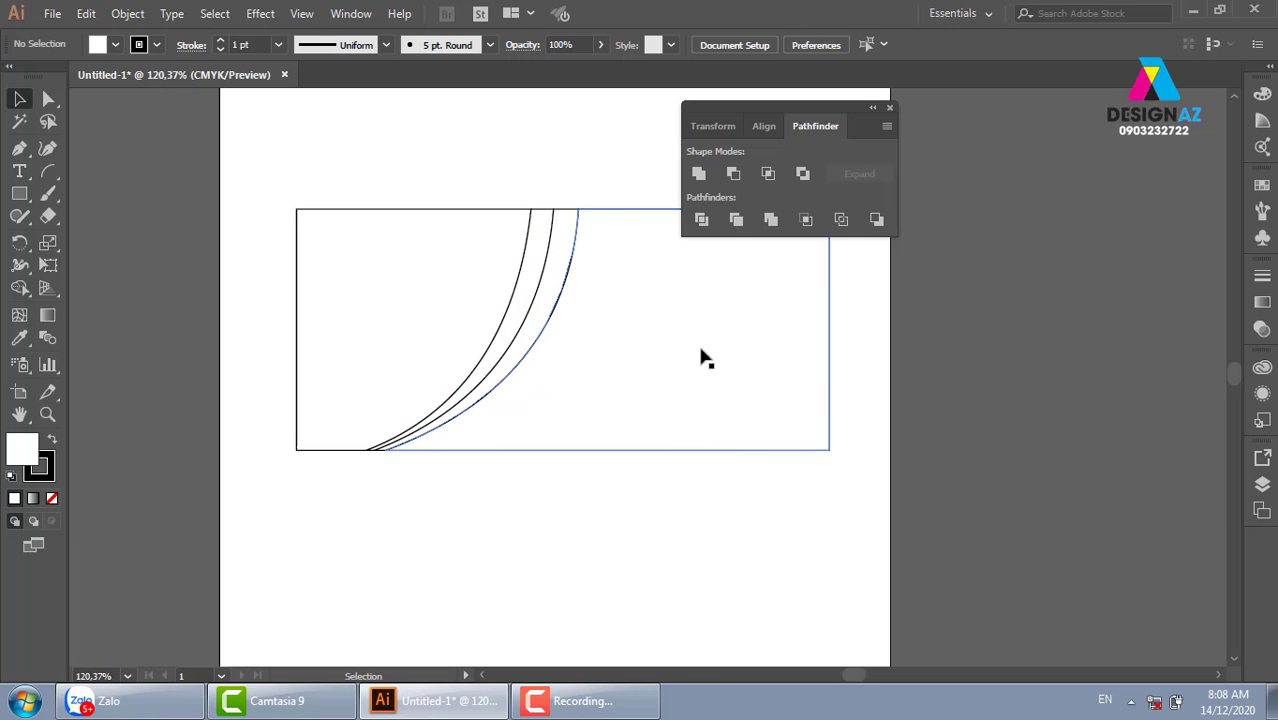
pyautogui.moveTo(621, 211); pyautogui.dragTo(730, 344)
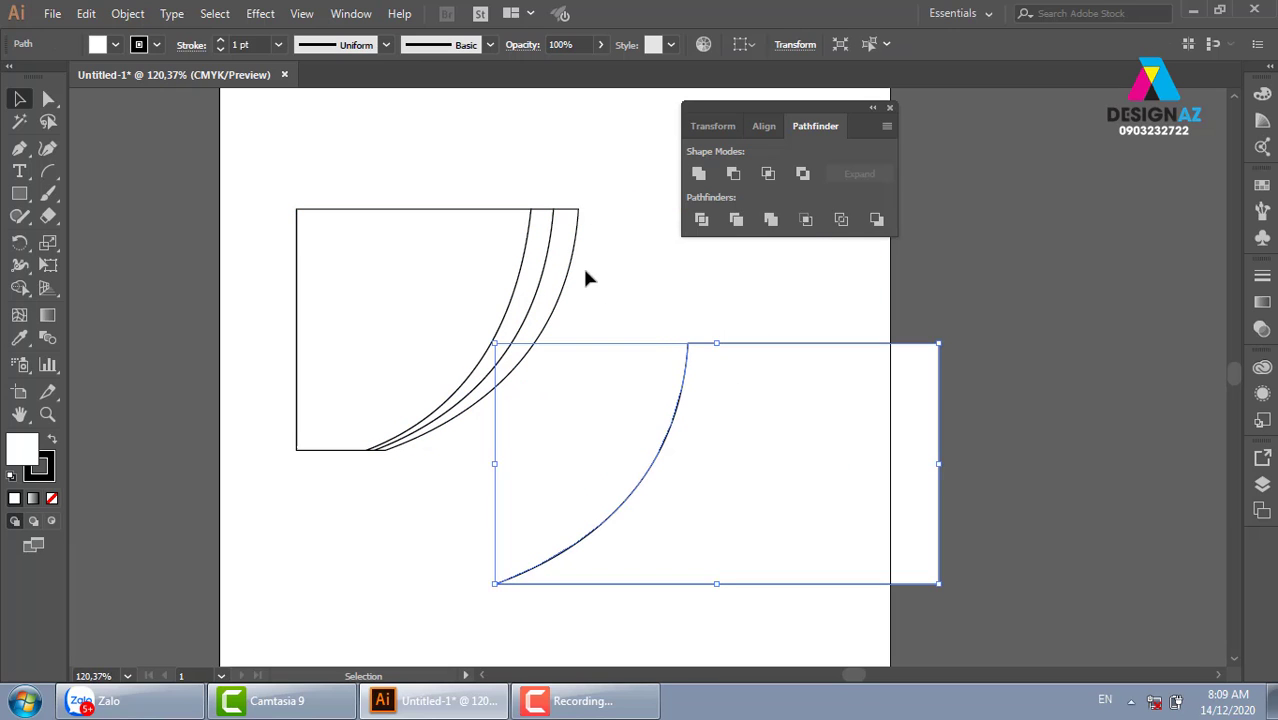
pyautogui.moveTo(600, 278); pyautogui.dragTo(650, 278)
pyautogui.moveTo(542, 271); pyautogui.dragTo(582, 281)
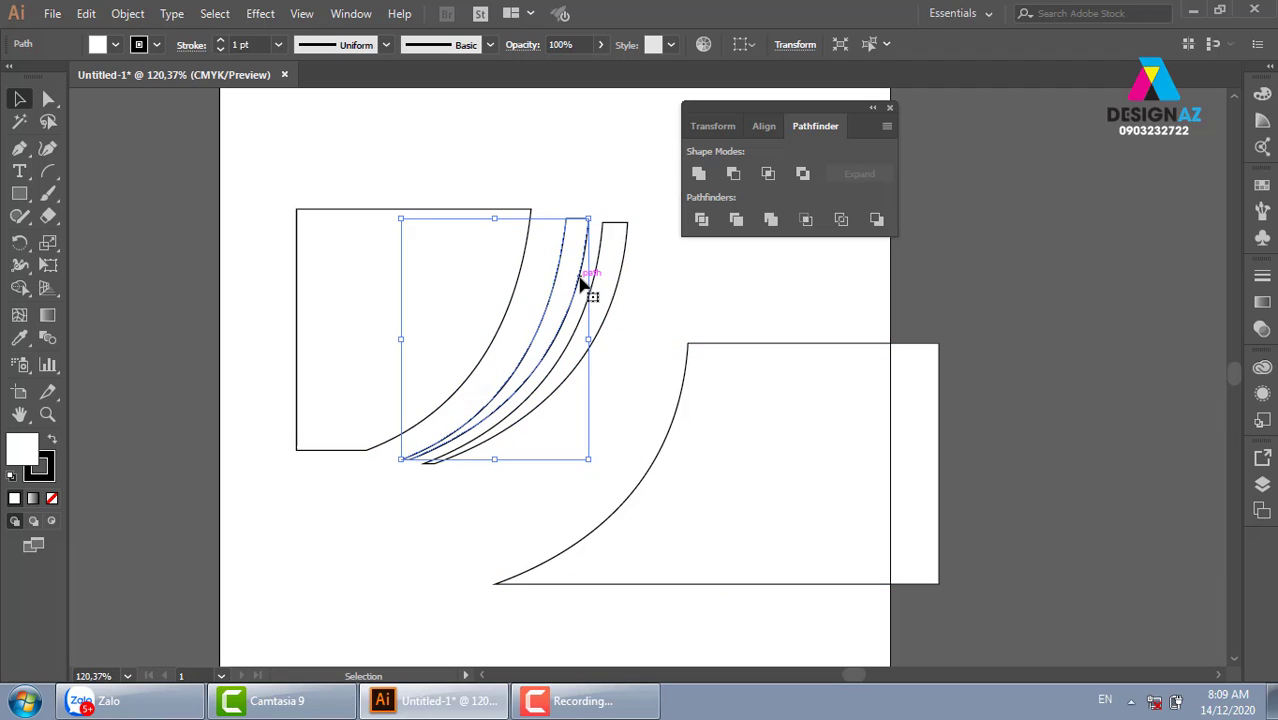
pyautogui.hotkey('ctrl', 'z')
pyautogui.hotkey('ctrl', 'z')
pyautogui.hotkey('ctrl', 'z')
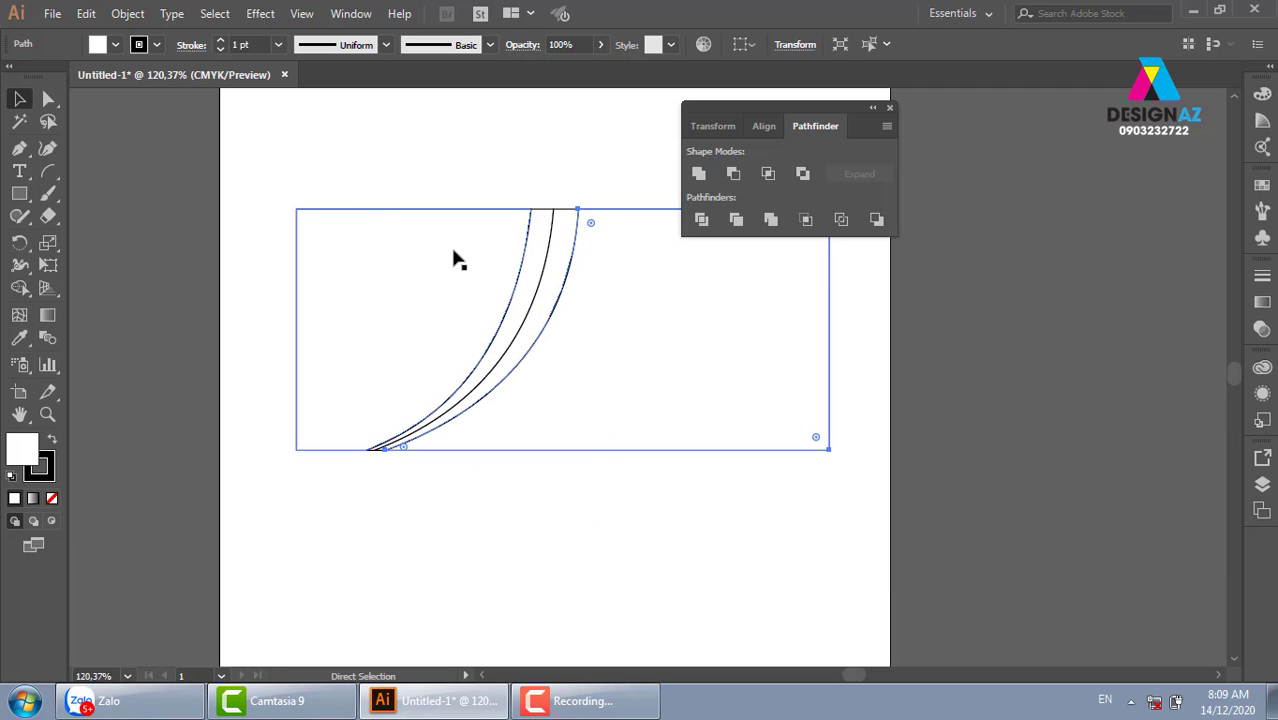
# - Fill the left piece cyan and the right piece navy from the Swatches panel
pyautogui.click(375, 271)
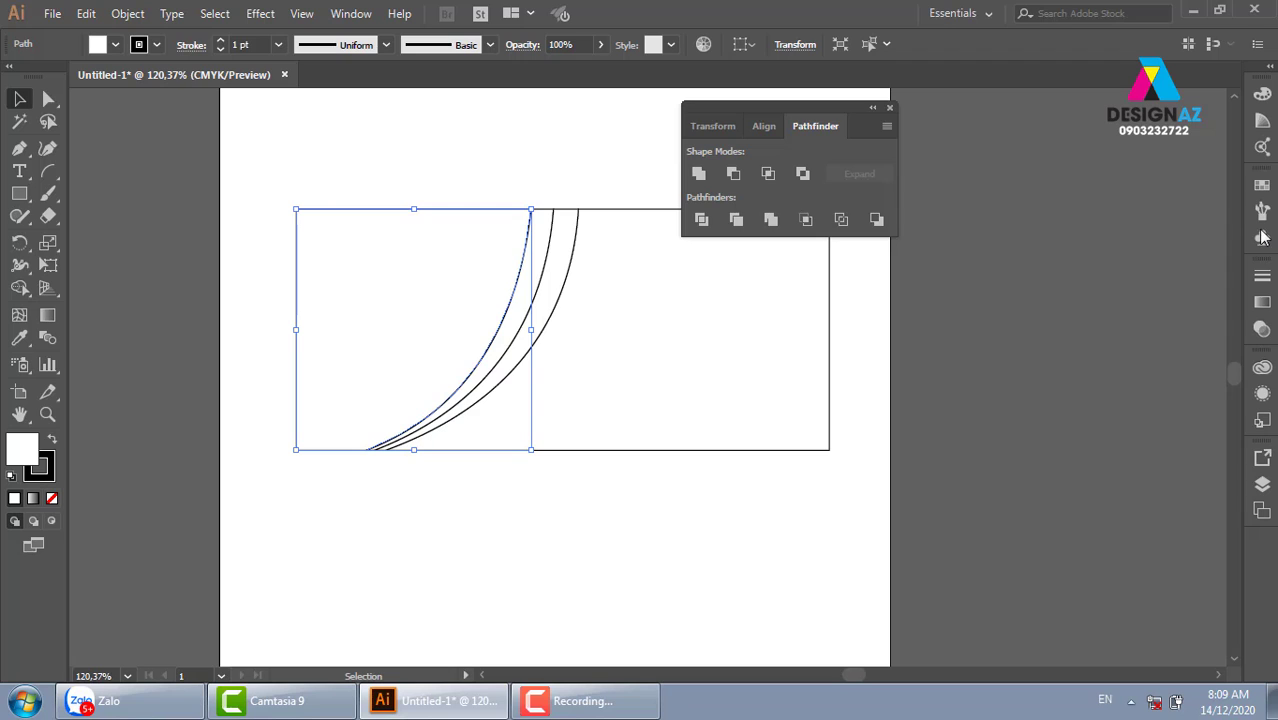
pyautogui.click(1264, 186)
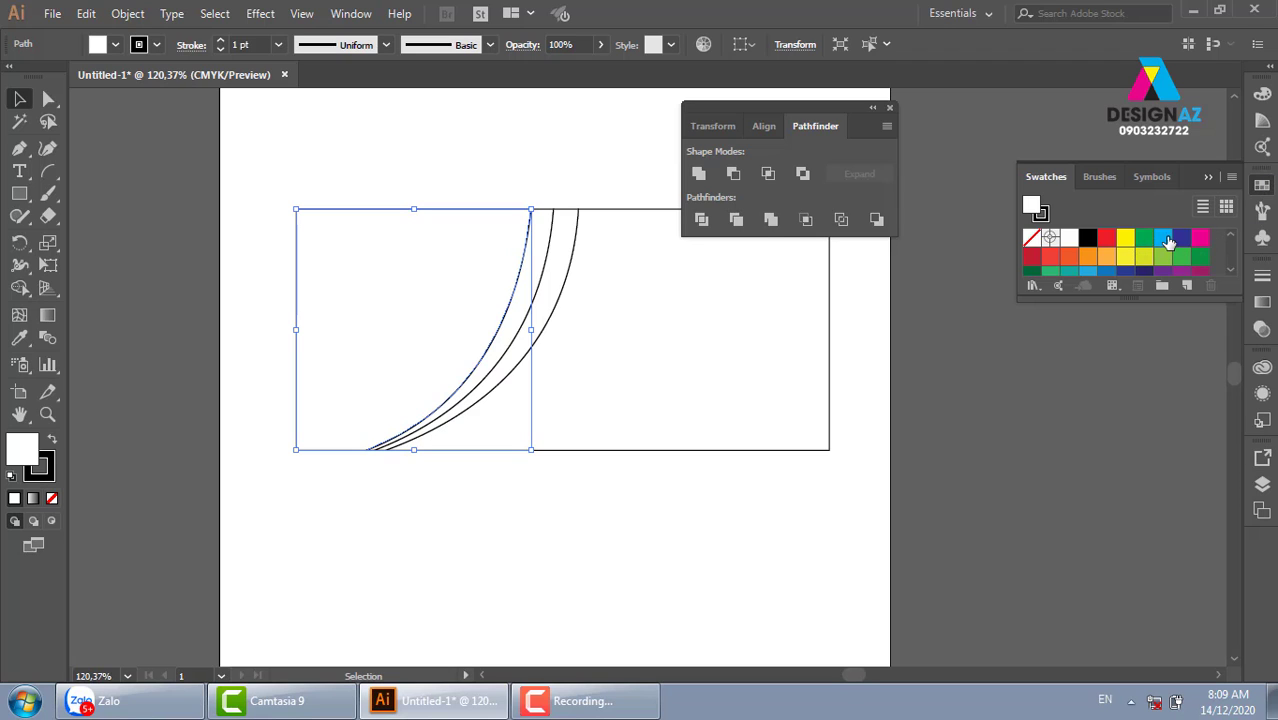
pyautogui.click(1162, 237)
pyautogui.moveTo(610, 196); pyautogui.dragTo(646, 248)
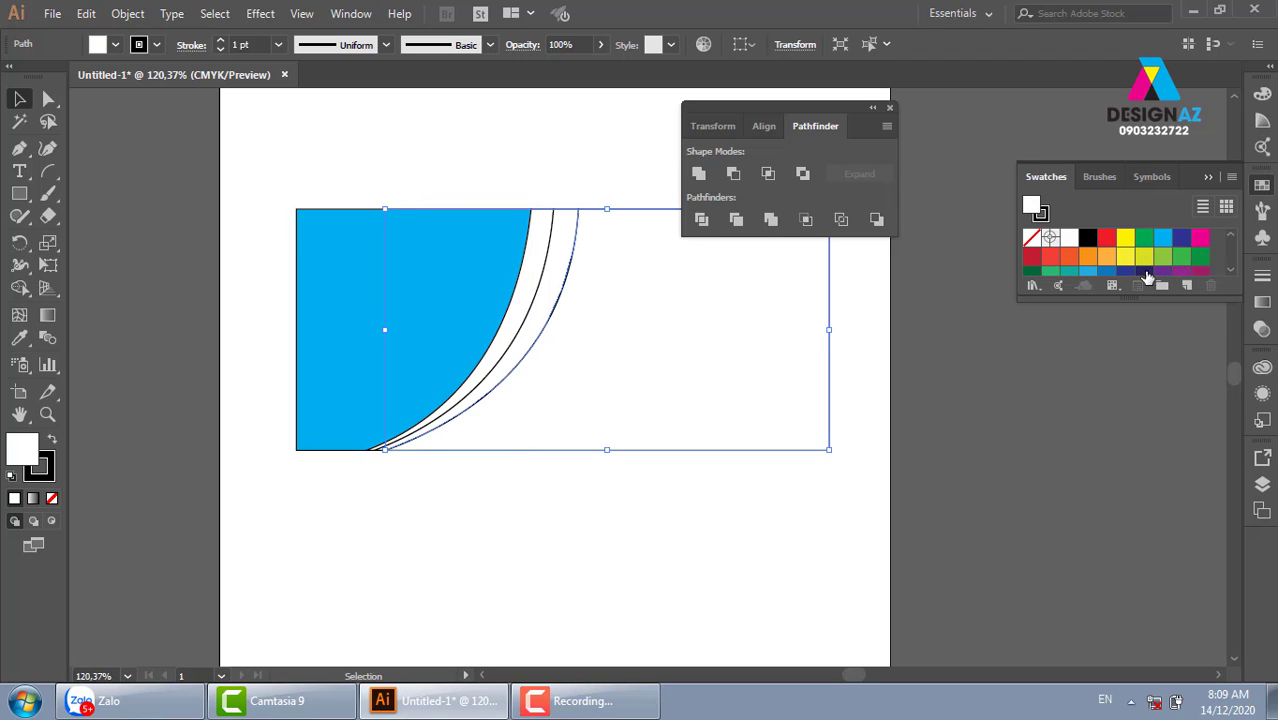
pyautogui.click(1145, 272)
# - Fill the two thin curved strips with medium blue and light blue swatches
pyautogui.moveTo(579, 204); pyautogui.dragTo(570, 224)
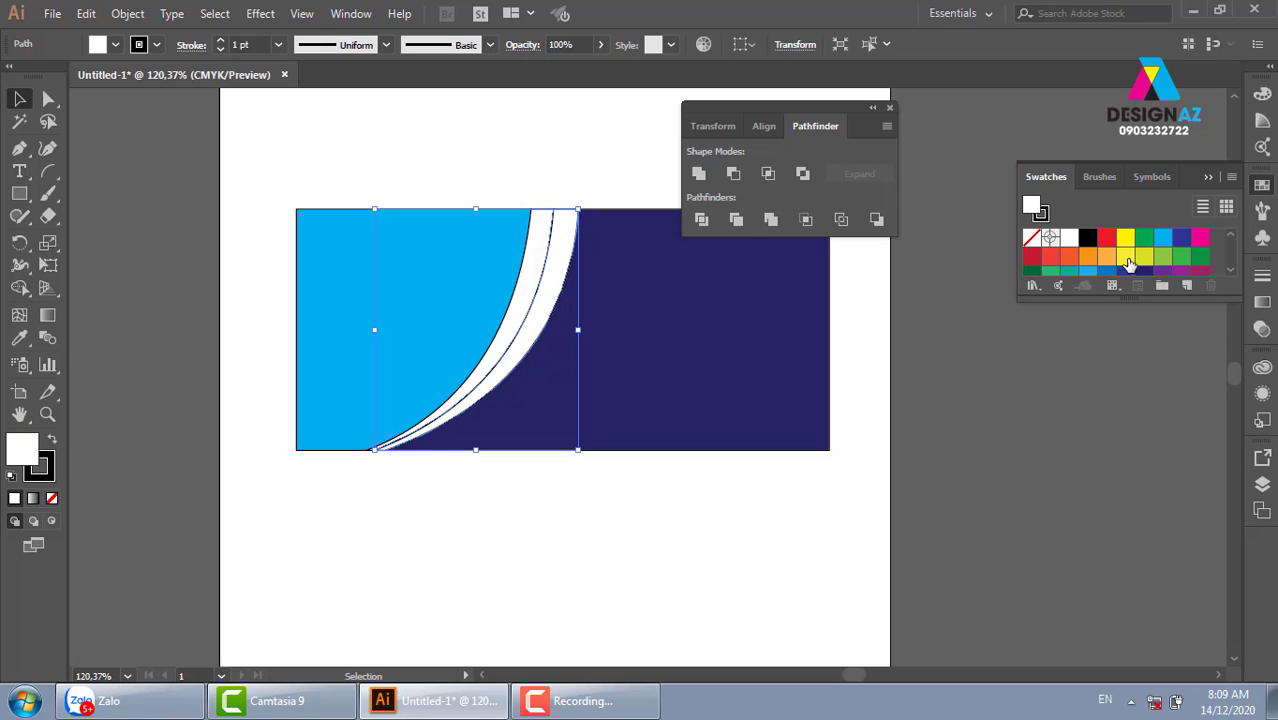
pyautogui.click(1106, 271)
pyautogui.click(550, 196)
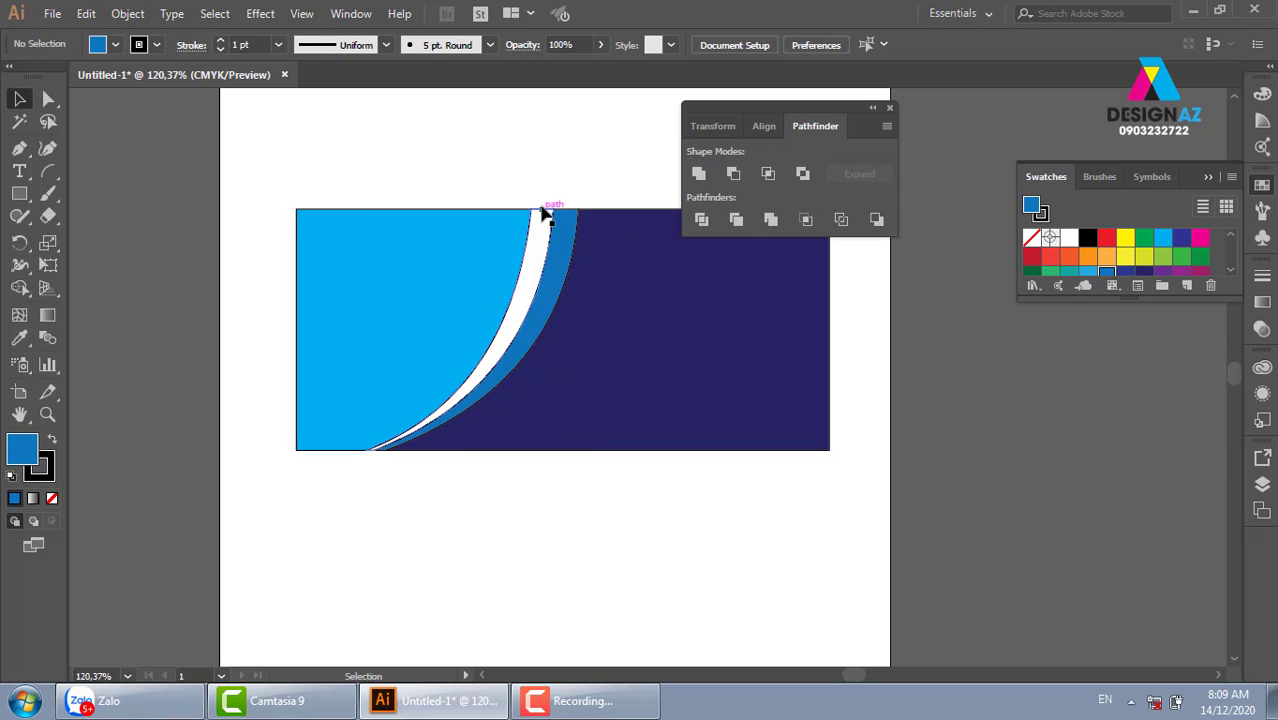
pyautogui.click(541, 214)
pyautogui.click(1088, 271)
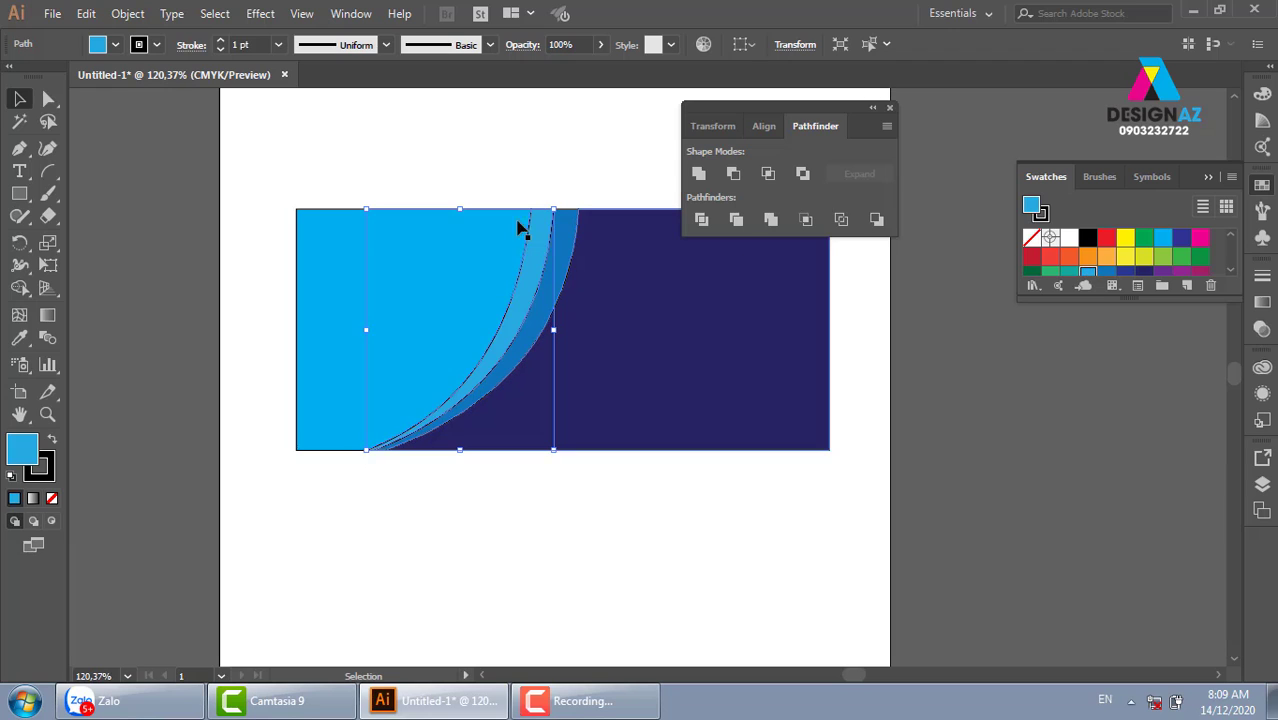
# - Recolour the left piece a paler custom blue in the Color Picker, then zoom out
pyautogui.click(436, 248)
pyautogui.doubleClick(22, 446)
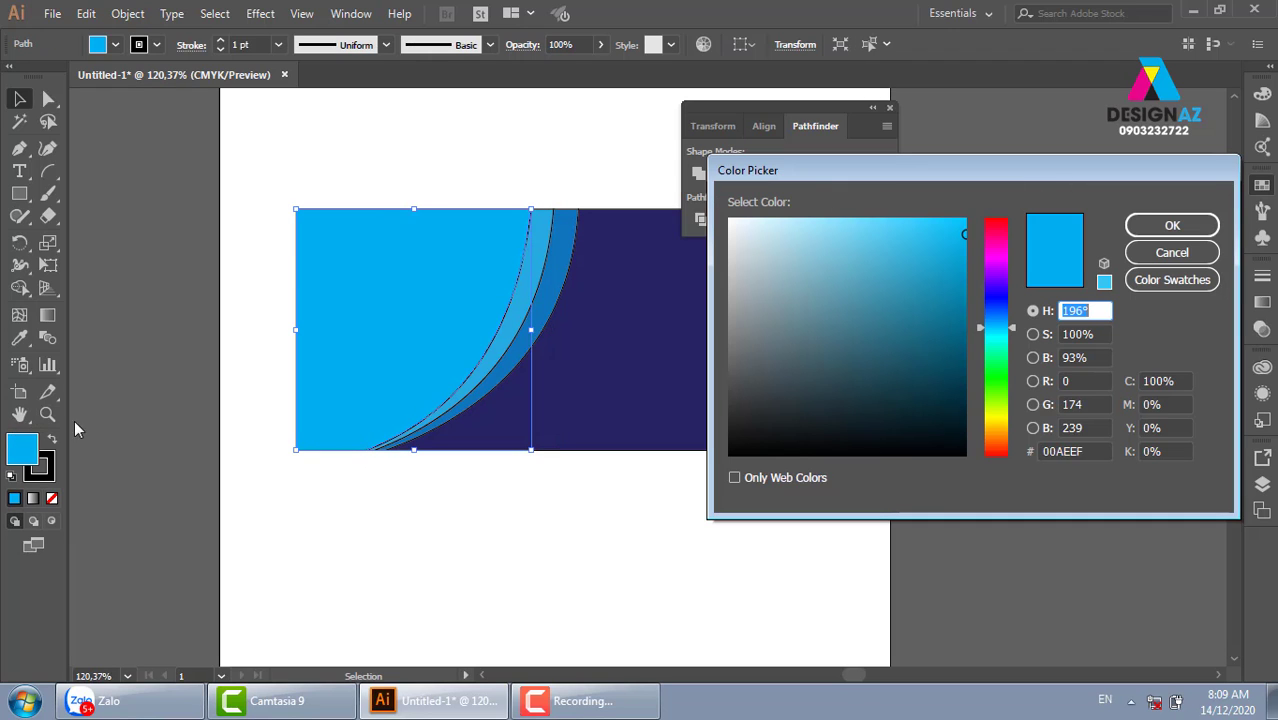
pyautogui.click(805, 278)
pyautogui.click(807, 219)
pyautogui.click(1172, 225)
pyautogui.click(546, 183)
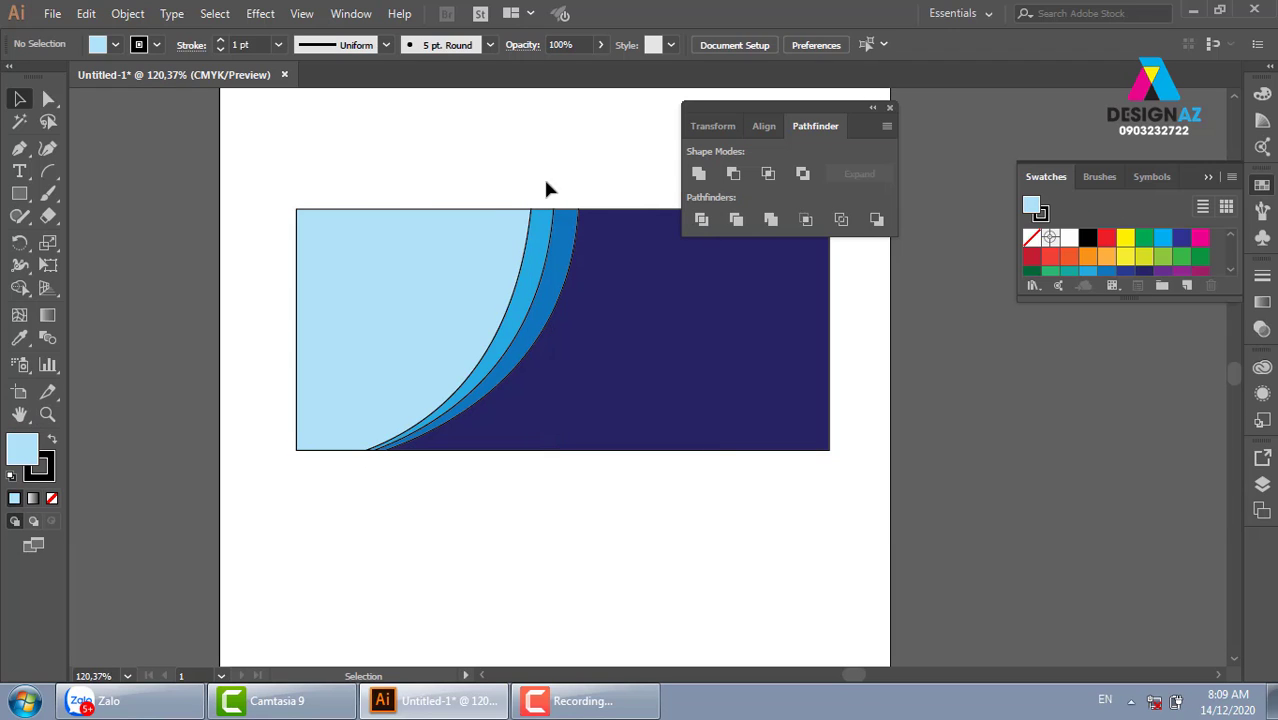
pyautogui.moveTo(590, 223); pyautogui.dragTo(388, 206)
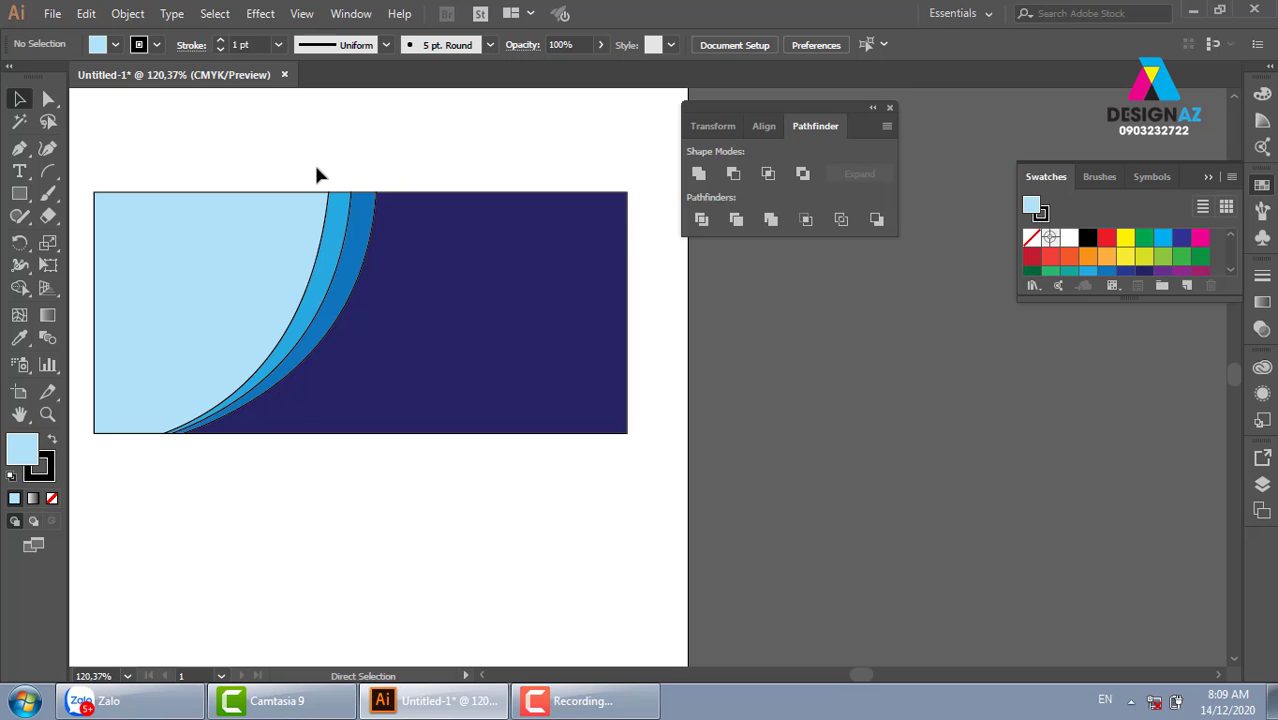
pyautogui.hotkey('ctrl', '-')
pyautogui.hotkey('ctrl', '-')
# - Start dragging a rectangular grid below the banner with the Rectangular Grid Tool
pyautogui.moveTo(591, 390); pyautogui.dragTo(576, 345)
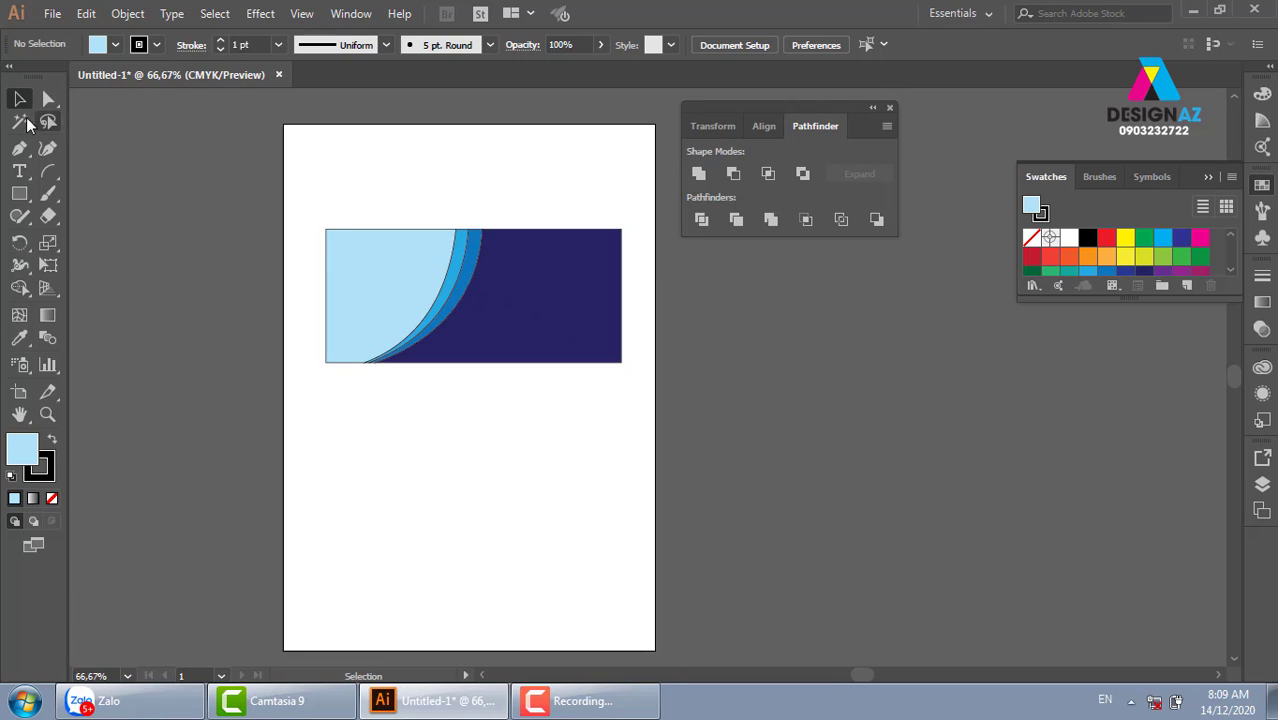
pyautogui.click(48, 172)
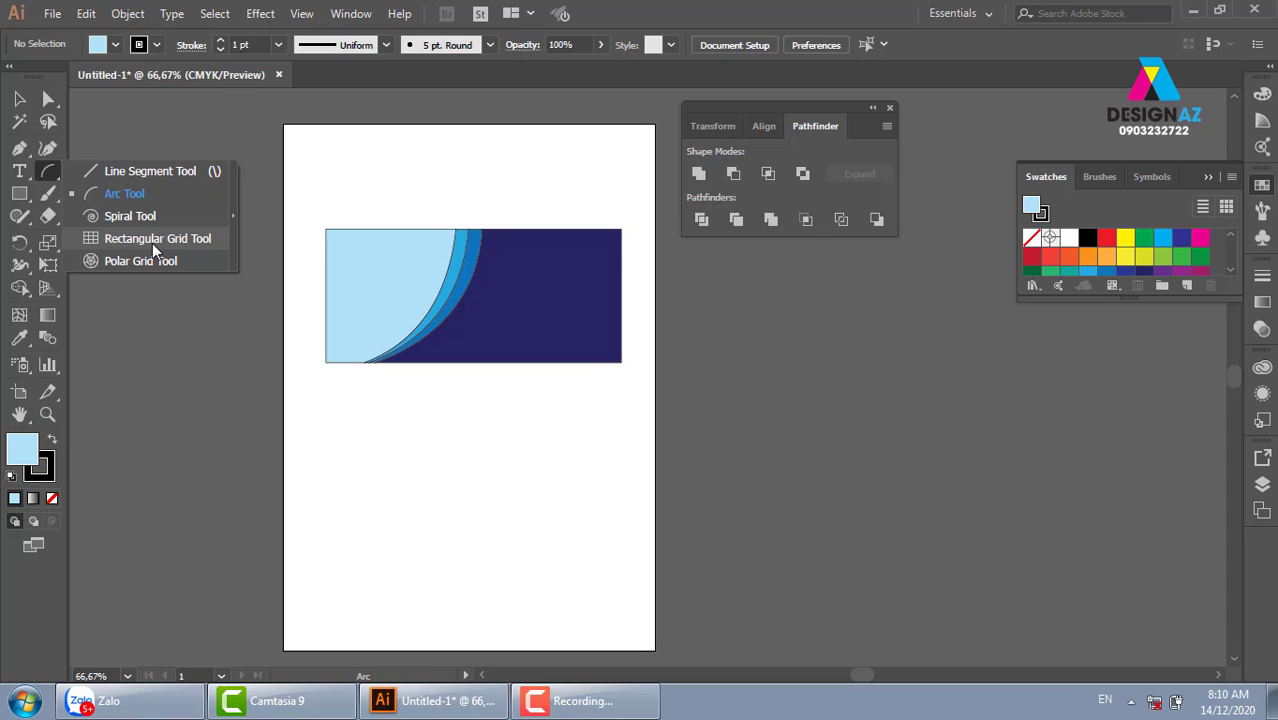
pyautogui.click(155, 250)
pyautogui.moveTo(582, 457); pyautogui.dragTo(616, 280)
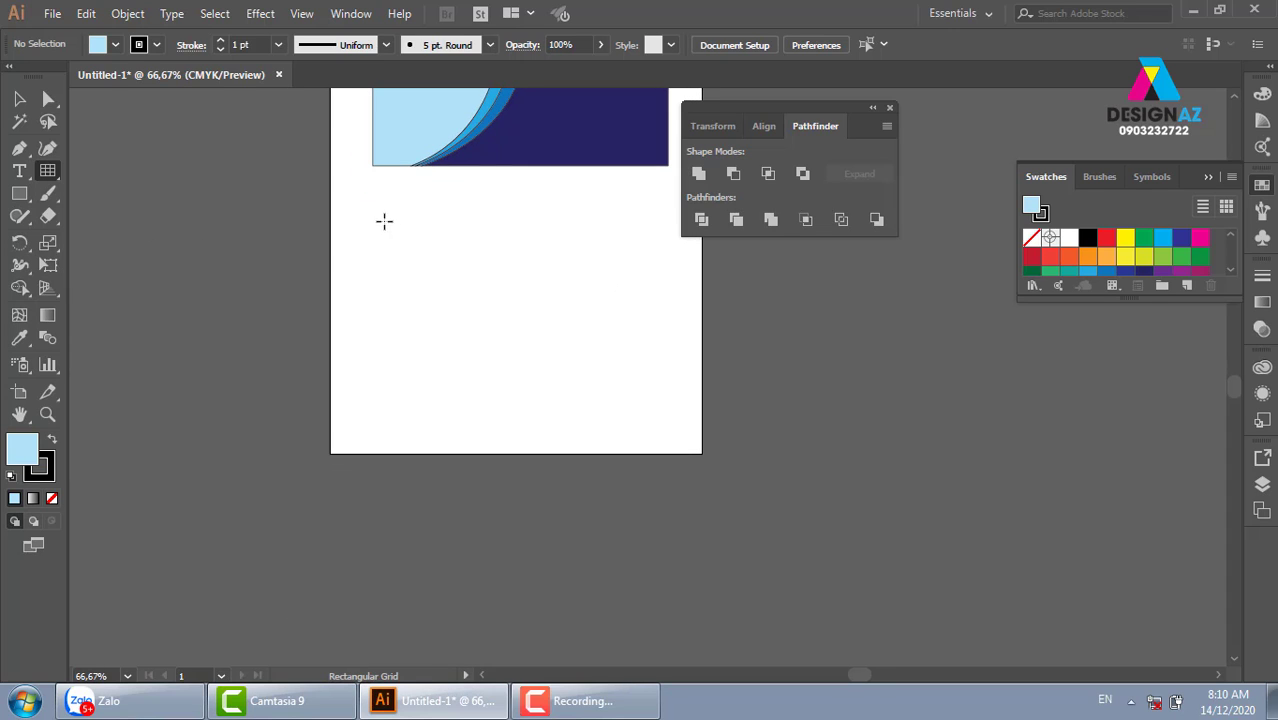
pyautogui.moveTo(384, 221)
pyautogui.mouseDown()
pyautogui.moveTo(582, 357)
pyautogui.moveTo(494, 263)
pyautogui.moveTo(562, 300)
pyautogui.moveTo(595, 361)
pyautogui.moveTo(612, 355)
pyautogui.mouseUp()
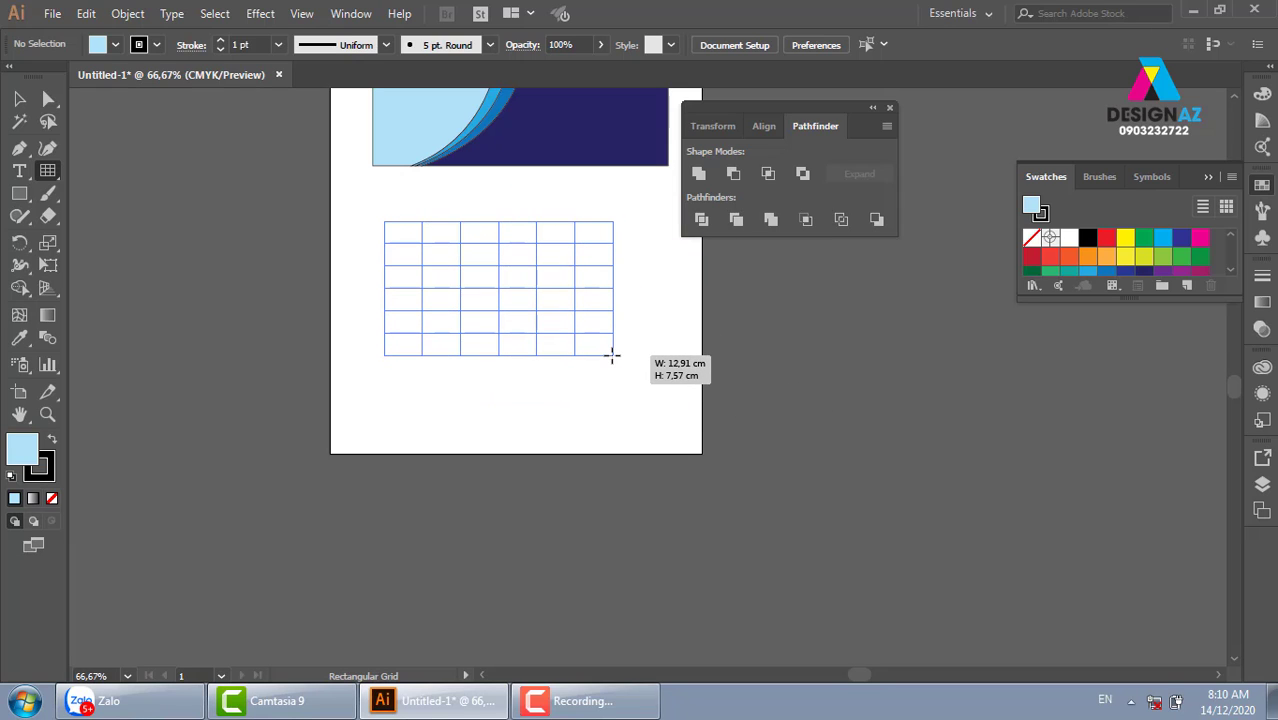
pyautogui.moveTo(612, 355); pyautogui.dragTo(613, 370)
# - Set the grid to 5 columns and 6 rows, then zoom in on it
pyautogui.press('Right')
pyautogui.press('Right')
pyautogui.press('Right')
pyautogui.press('Right')
pyautogui.press('Right')
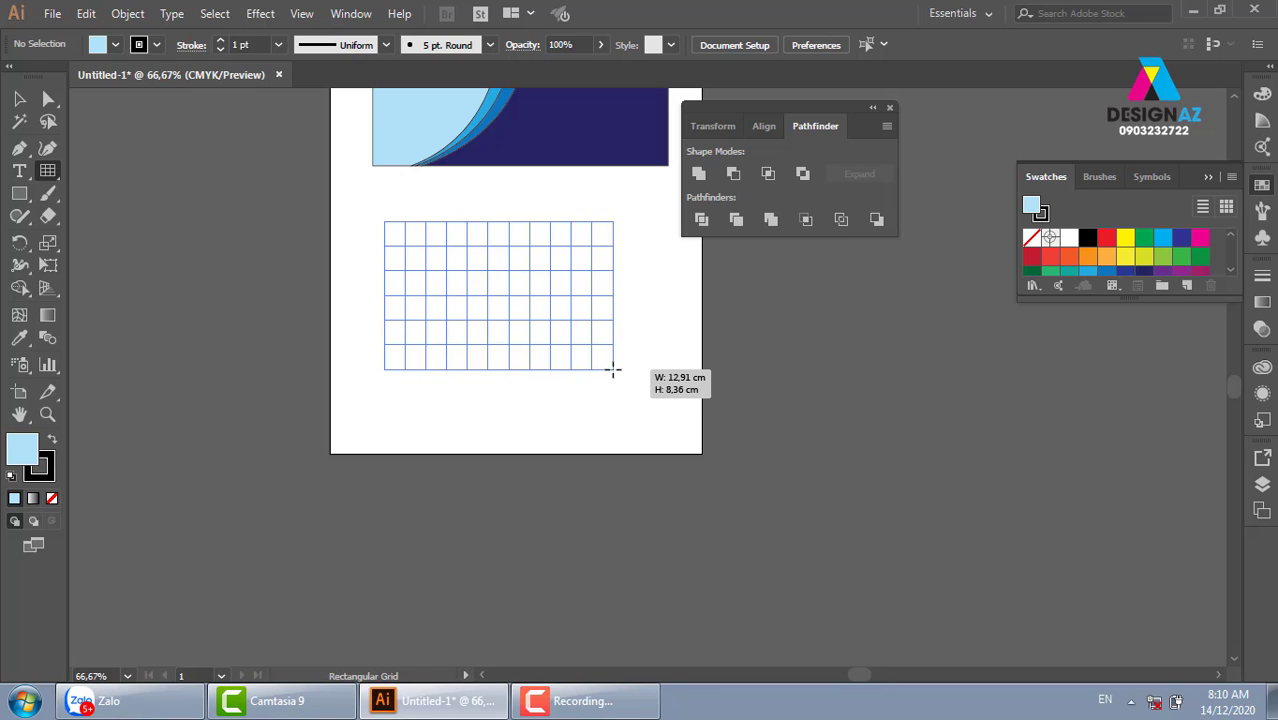
pyautogui.press('Left')
pyautogui.press('Left')
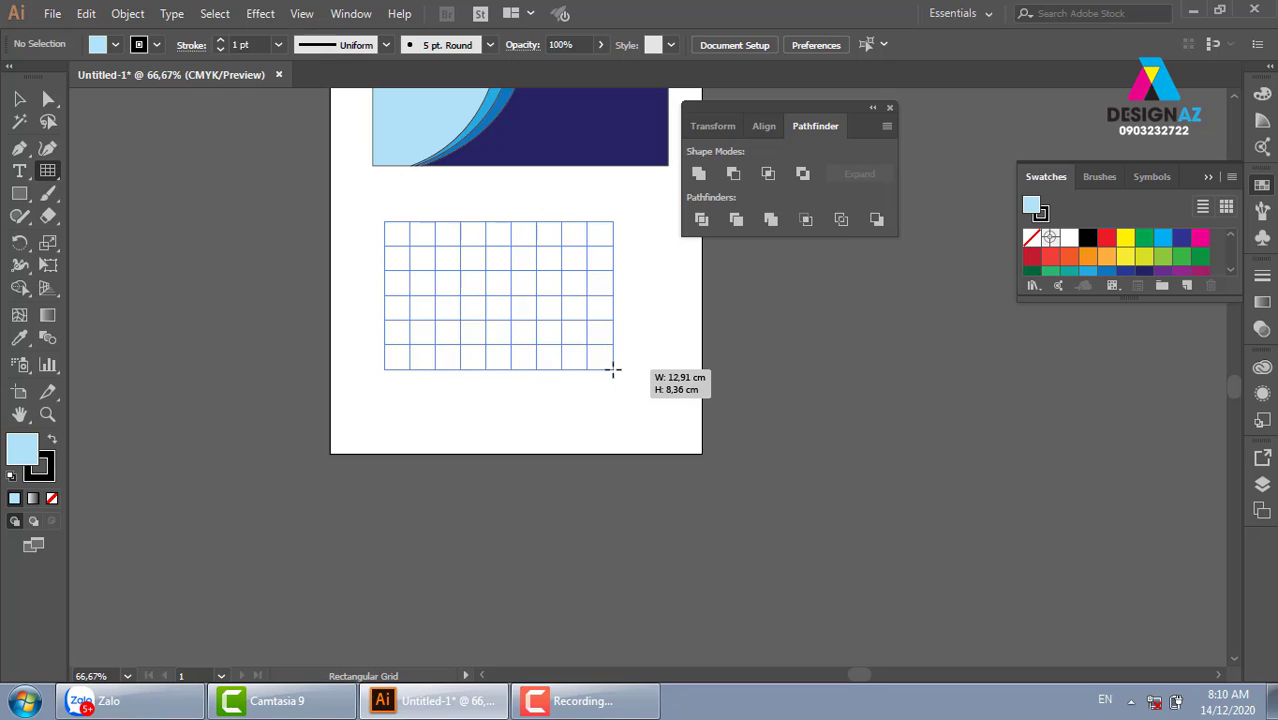
pyautogui.press('Left')
pyautogui.press('Left')
pyautogui.press('Left')
pyautogui.press('Left')
pyautogui.moveTo(613, 370); pyautogui.dragTo(613, 371)
pyautogui.press('Up')
pyautogui.press('Up')
pyautogui.press('Up')
pyautogui.press('Down')
pyautogui.press('Down')
pyautogui.press('Down')
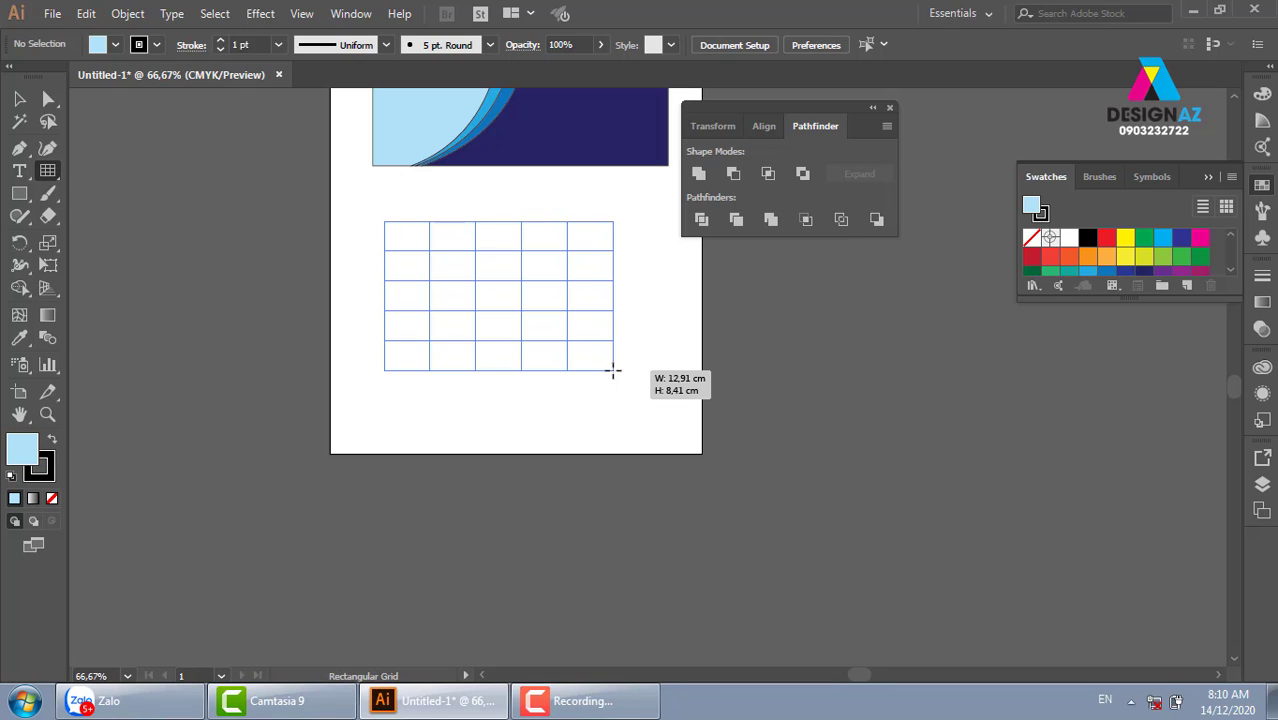
pyautogui.press('Up')
pyautogui.moveTo(613, 370); pyautogui.dragTo(596, 362)
pyautogui.moveTo(632, 376); pyautogui.dragTo(633, 374)
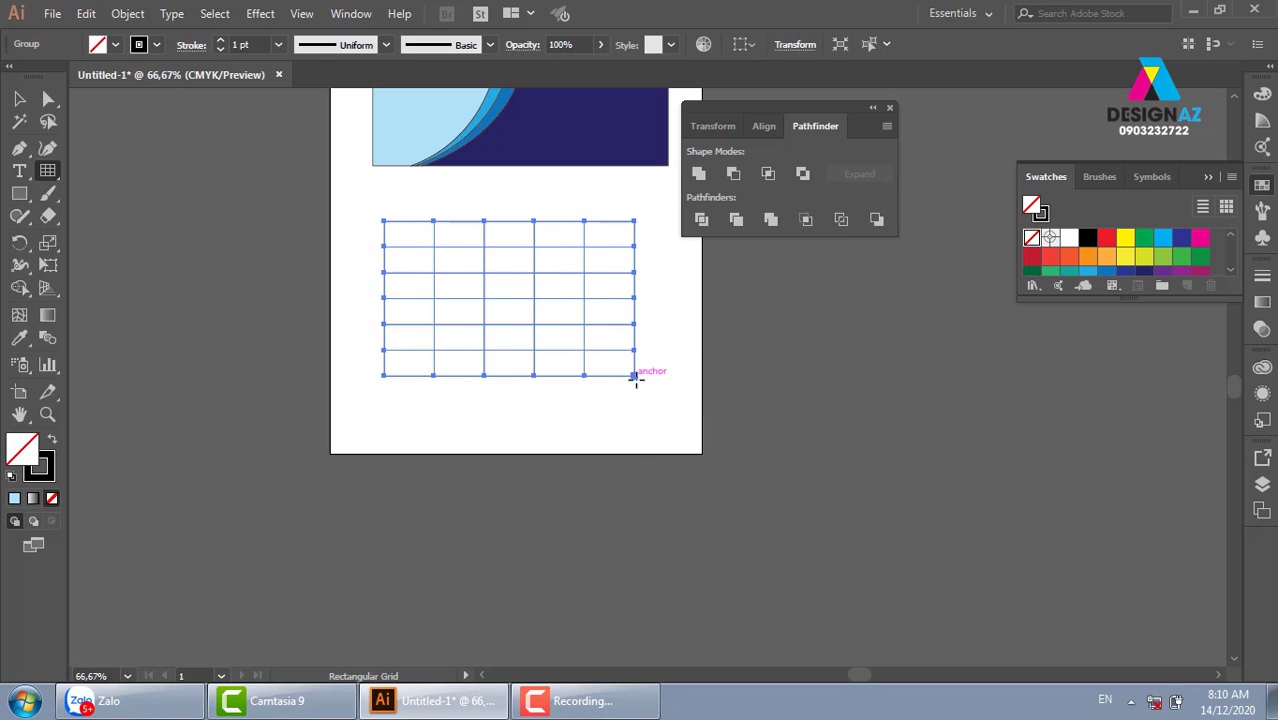
pyautogui.press('z')
pyautogui.moveTo(271, 171); pyautogui.dragTo(750, 451)
# - Close the Pathfinder panel group and ungroup the grid into separate lines
pyautogui.moveTo(940, 433); pyautogui.dragTo(950, 462)
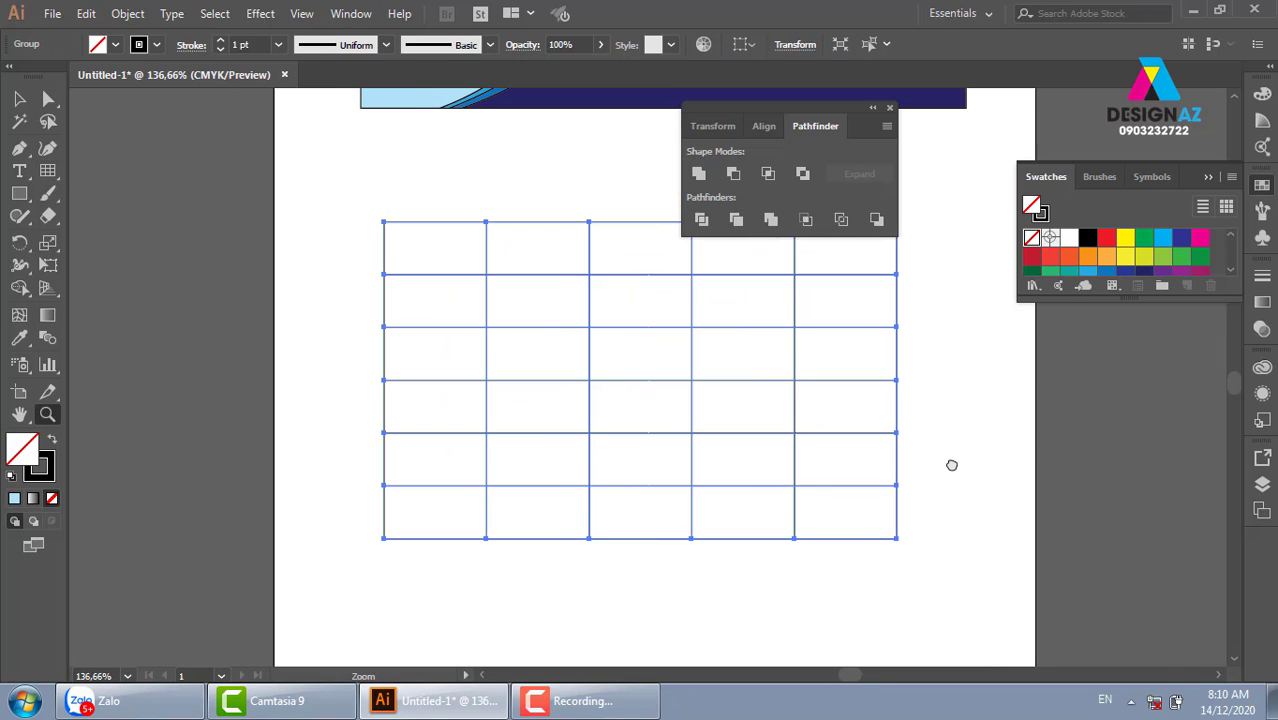
pyautogui.click(889, 107)
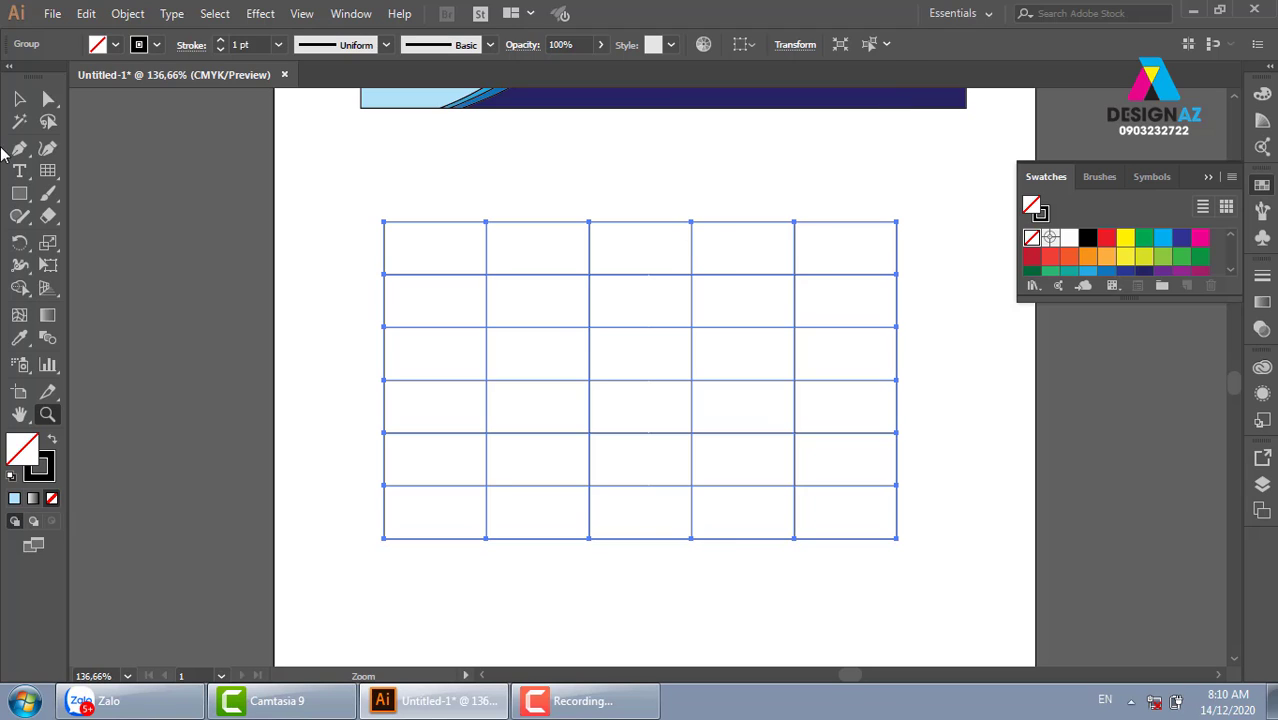
pyautogui.click(19, 100)
pyautogui.click(312, 260)
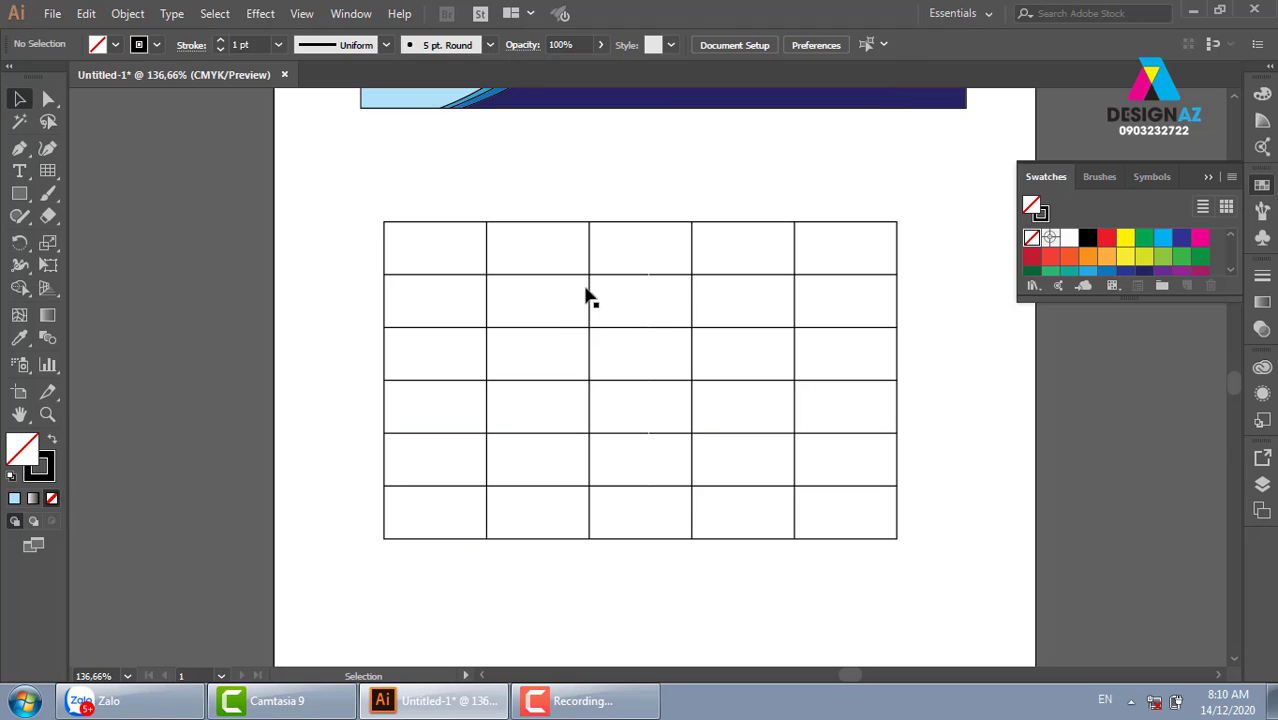
pyautogui.click(486, 252)
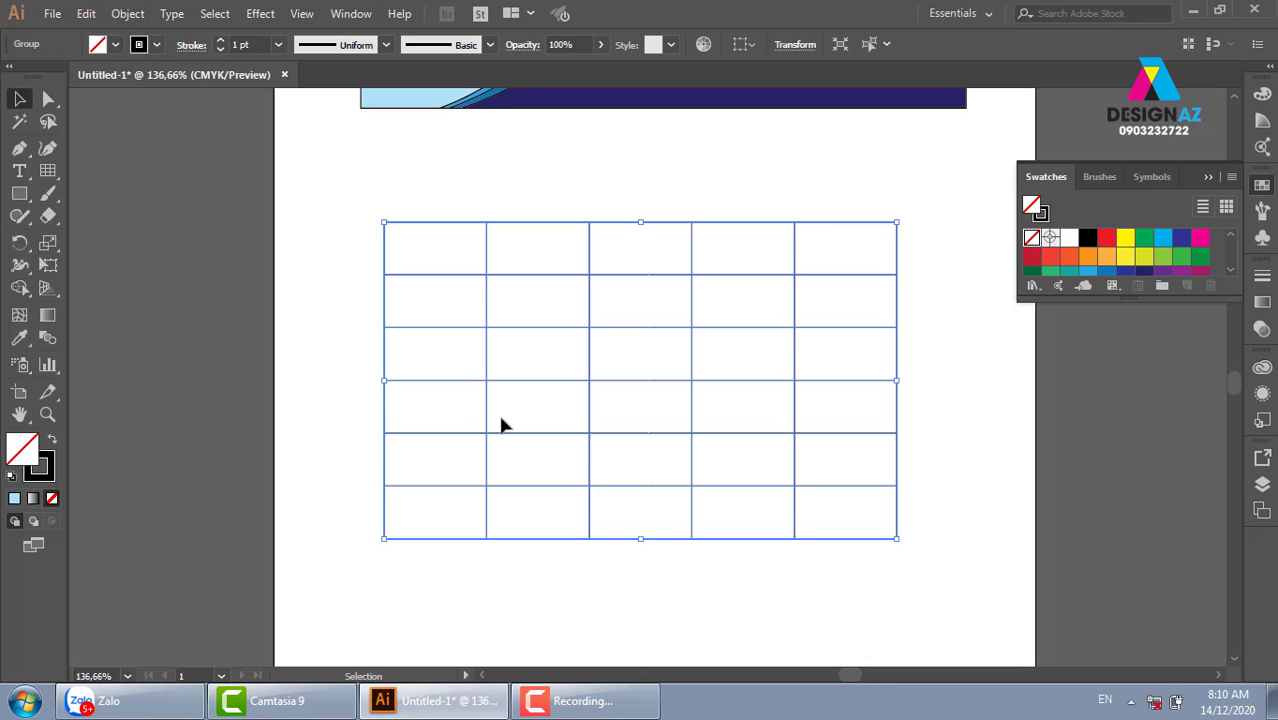
pyautogui.rightClick(548, 237)
pyautogui.click(606, 284)
pyautogui.click(603, 261)
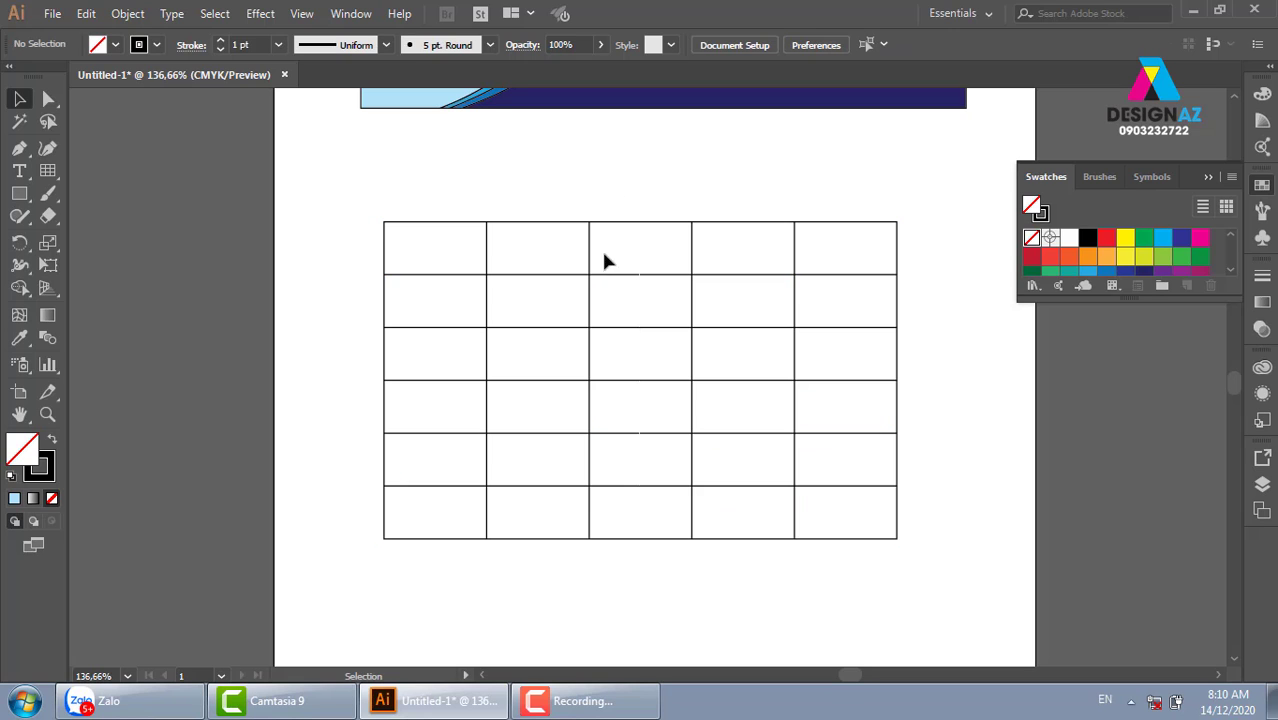
# - Shift the inner vertical grid lines to give the columns uneven widths
pyautogui.moveTo(608, 275); pyautogui.dragTo(398, 308)
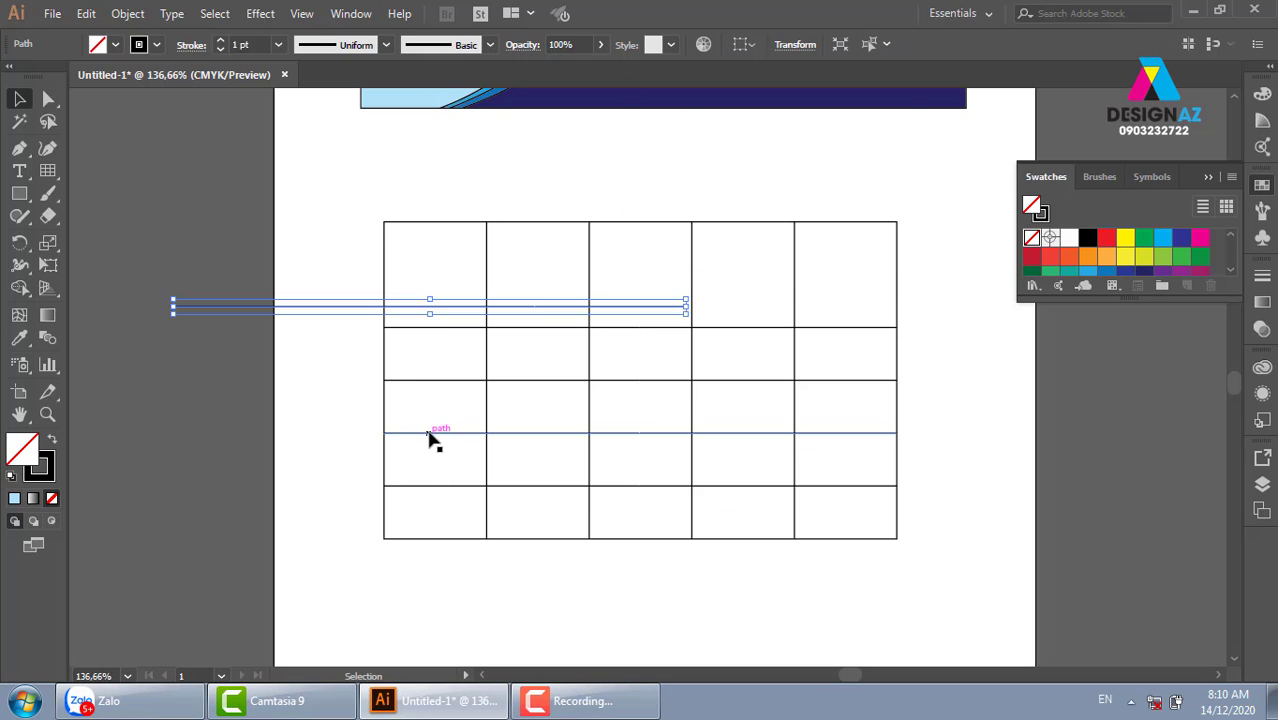
pyautogui.hotkey('ctrl', 'z')
pyautogui.click(513, 196)
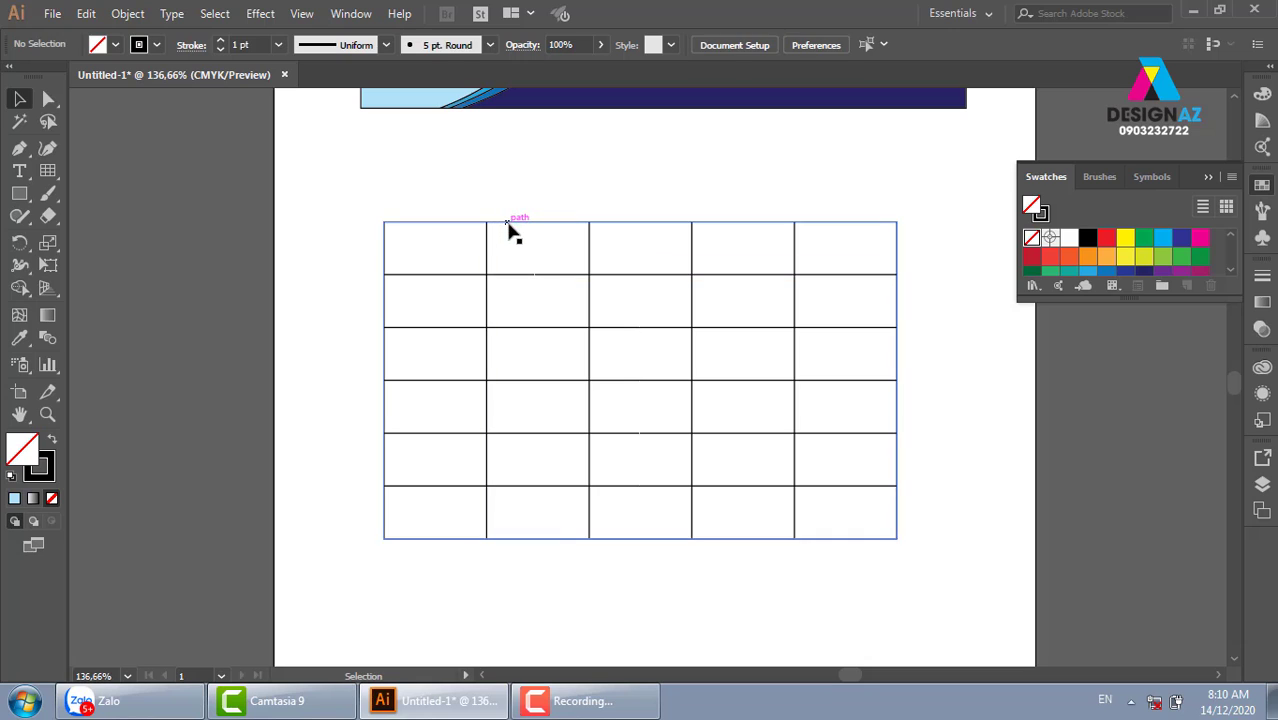
pyautogui.moveTo(508, 224); pyautogui.dragTo(245, 140)
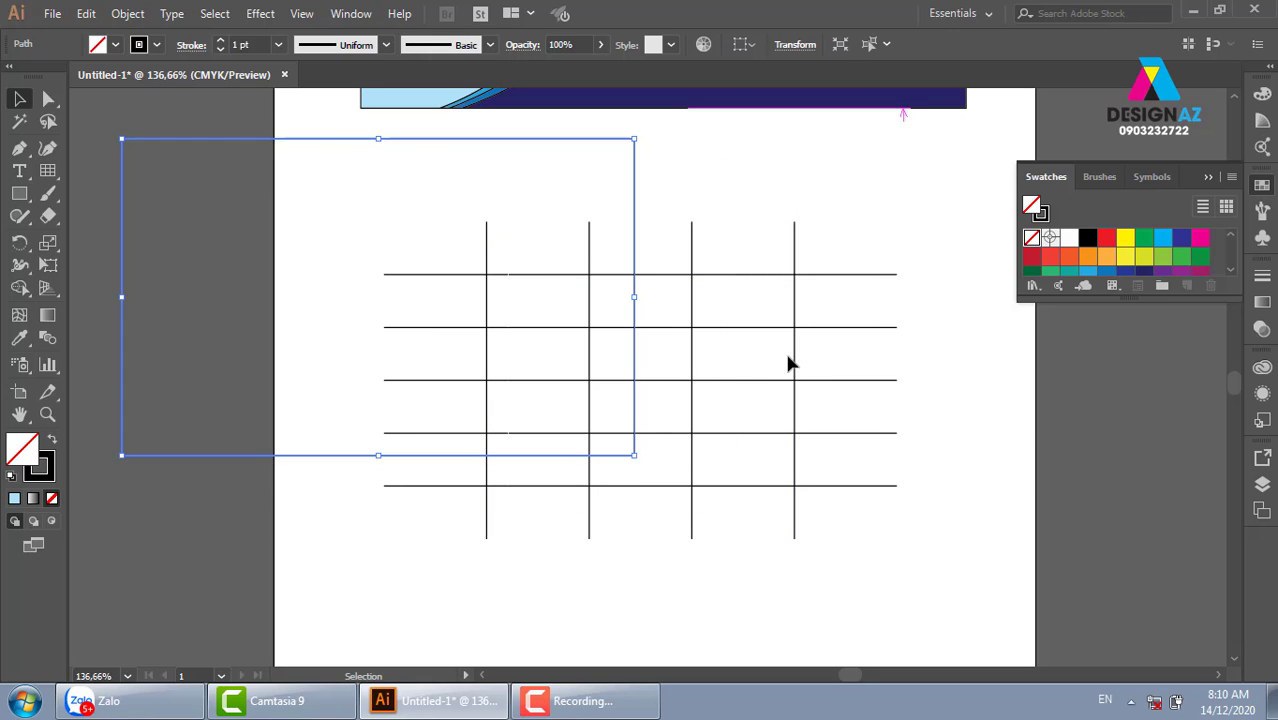
pyautogui.hotkey('ctrl', 'z')
pyautogui.click(496, 240)
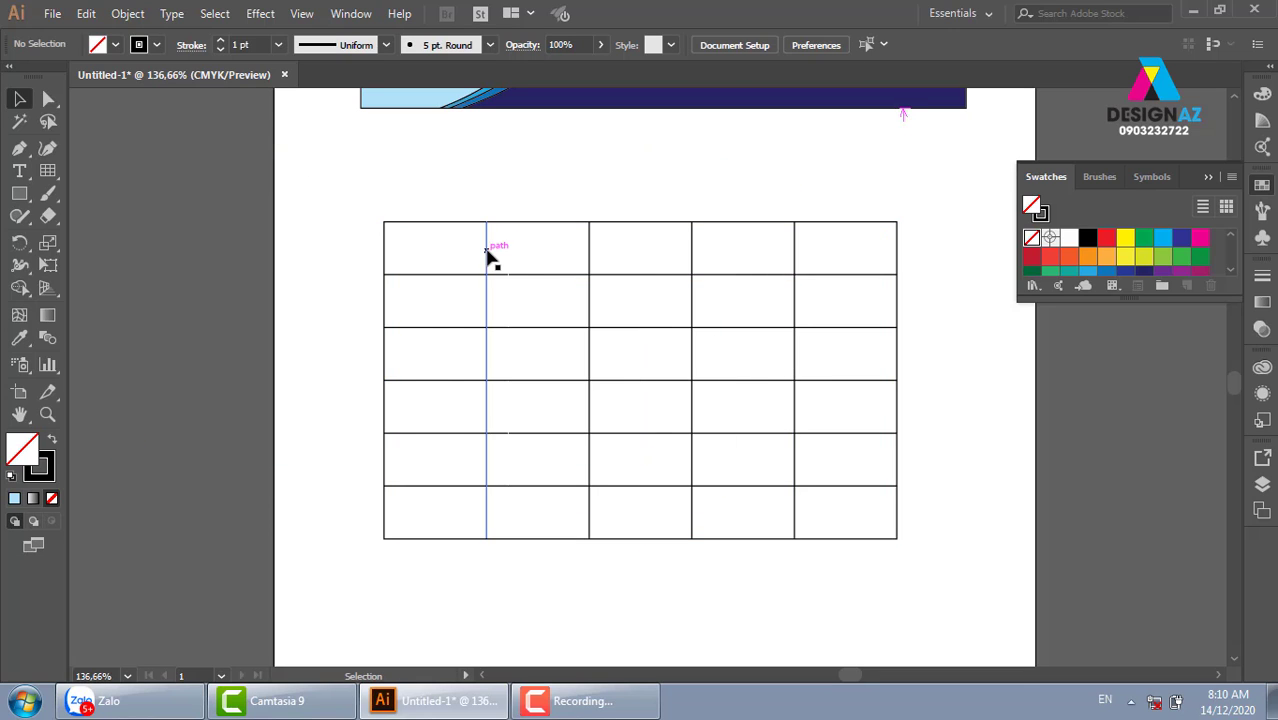
pyautogui.moveTo(487, 254); pyautogui.dragTo(449, 262)
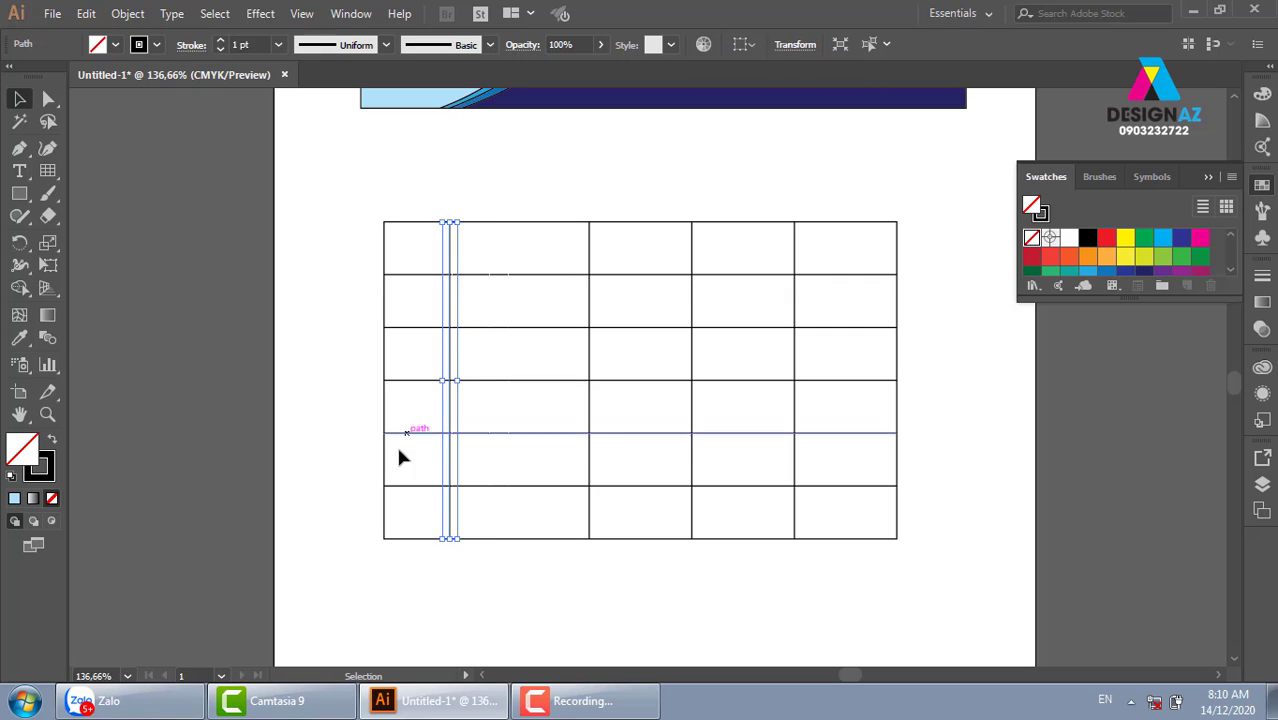
pyautogui.moveTo(589, 254); pyautogui.dragTo(834, 260)
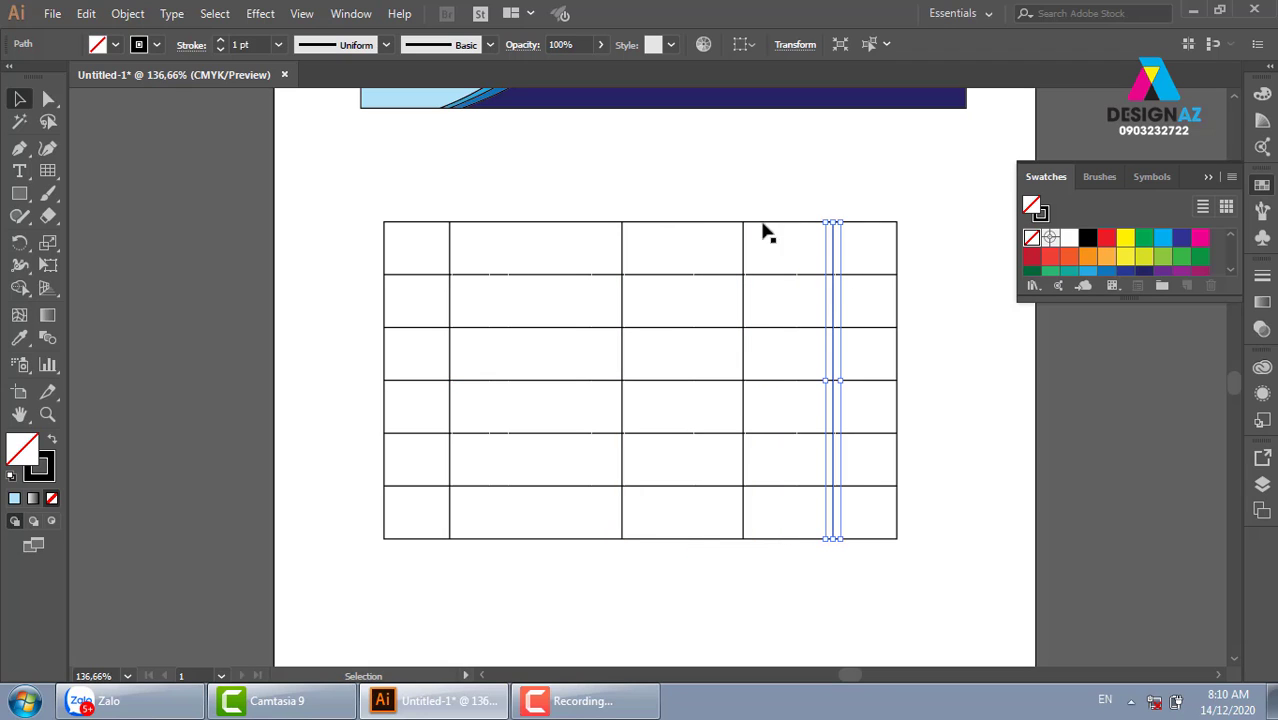
pyautogui.click(701, 161)
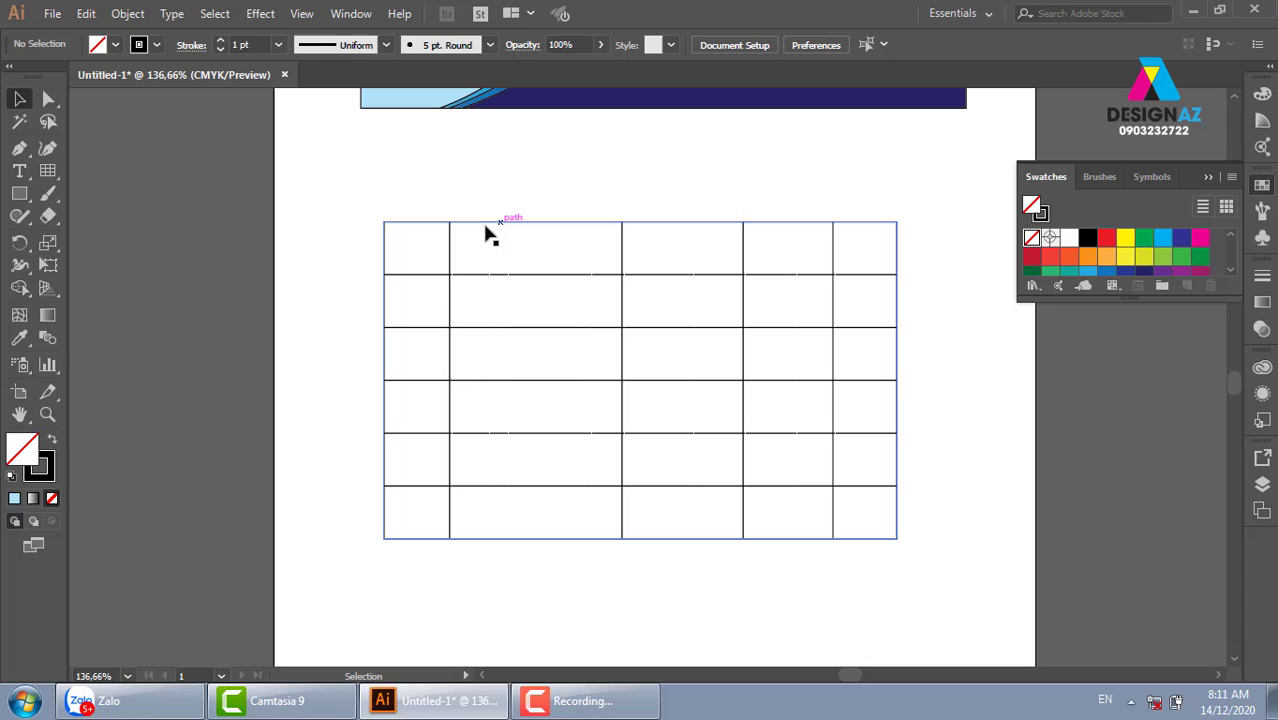
# - Shorten two inner vertical lines to start at the second row, merging top-row cells
pyautogui.click(622, 251)
pyautogui.moveTo(622, 219); pyautogui.dragTo(626, 258)
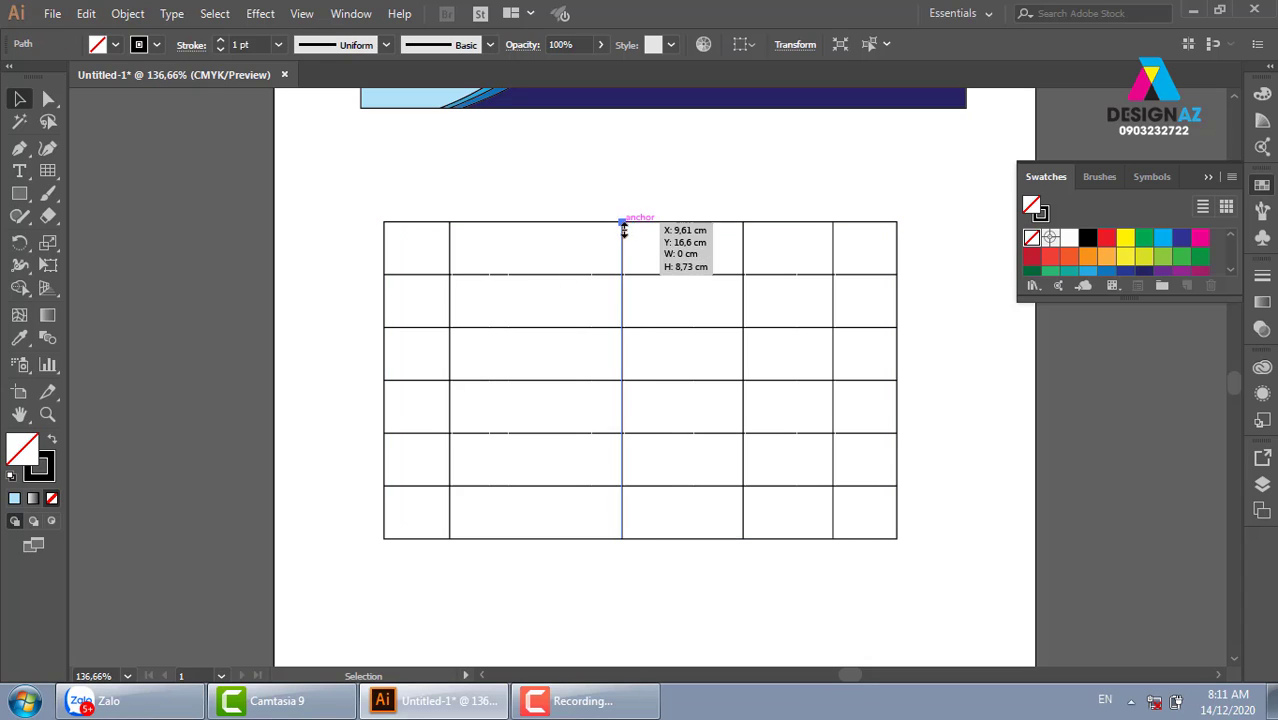
pyautogui.click(743, 182)
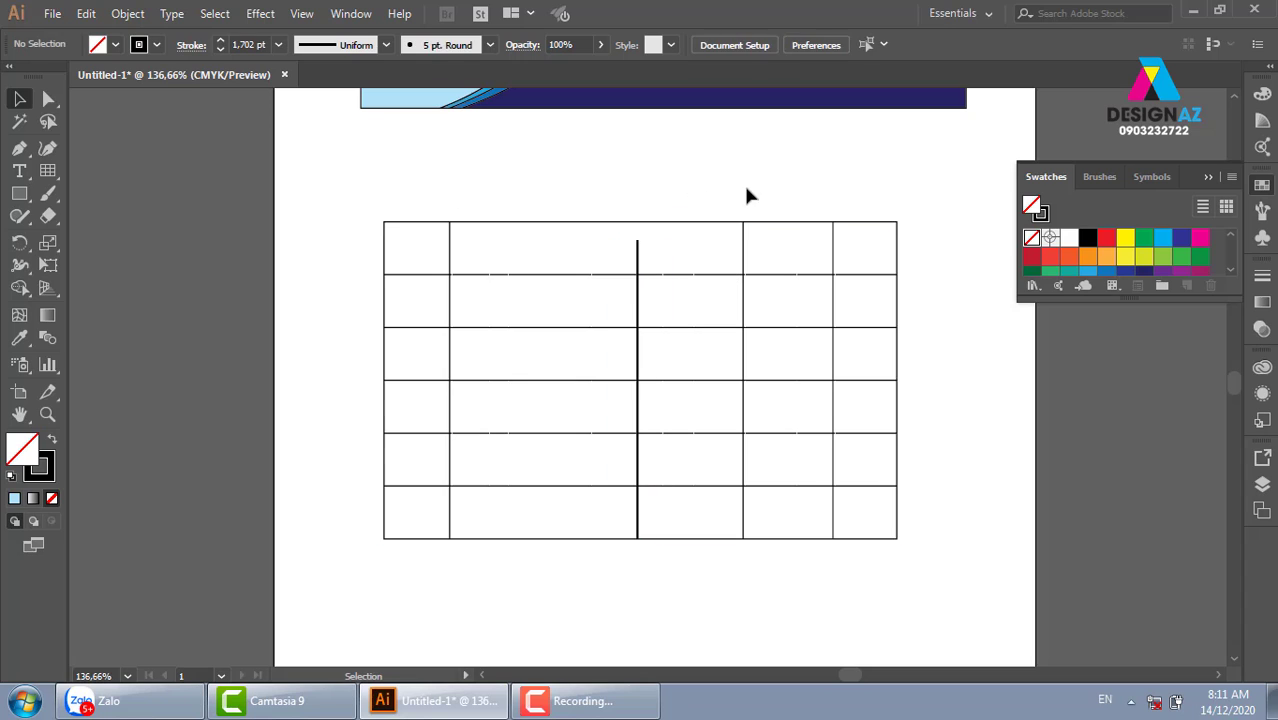
pyautogui.hotkey('ctrl', 'z')
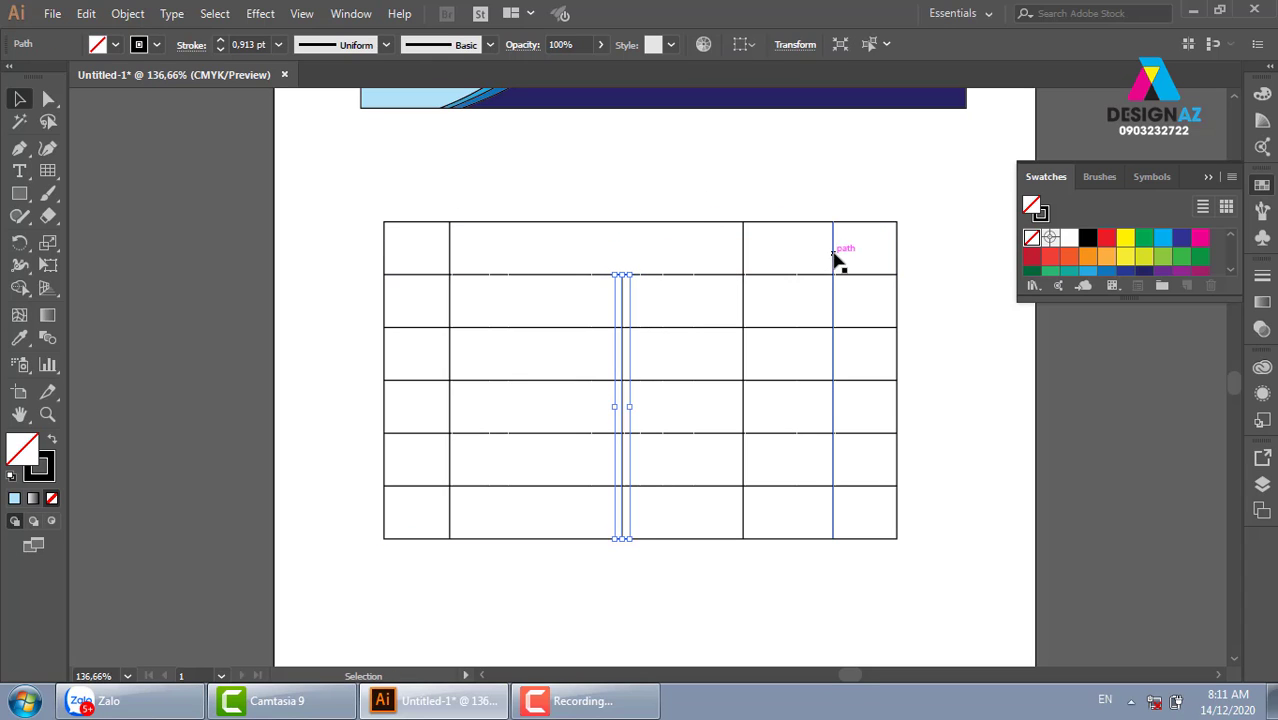
pyautogui.click(833, 240)
pyautogui.moveTo(833, 222); pyautogui.dragTo(840, 278)
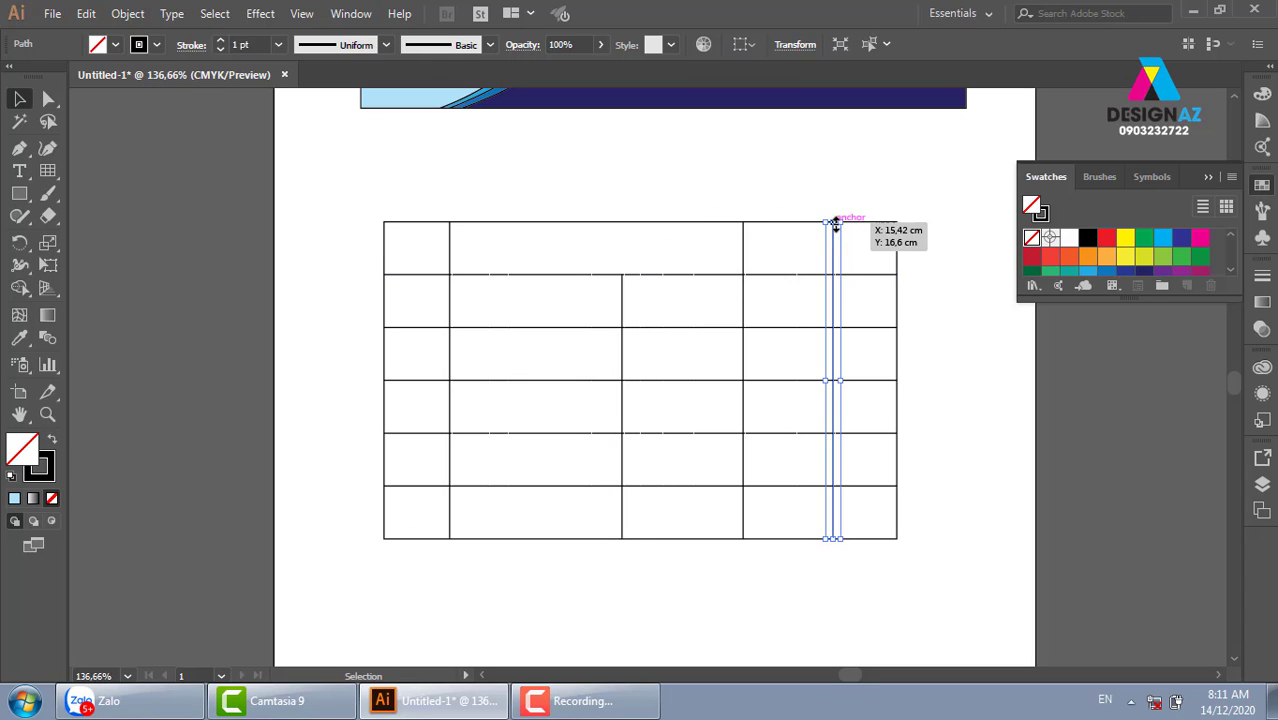
pyautogui.click(941, 221)
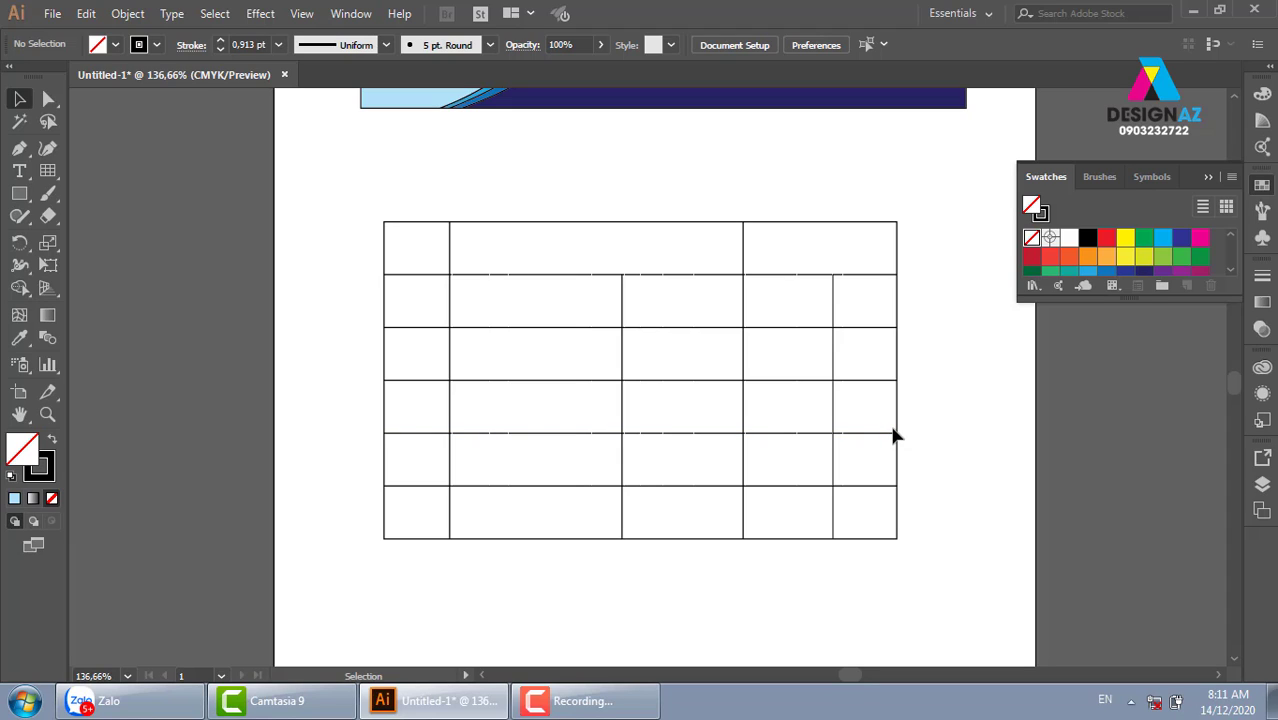
pyautogui.moveTo(362, 199); pyautogui.dragTo(980, 580)
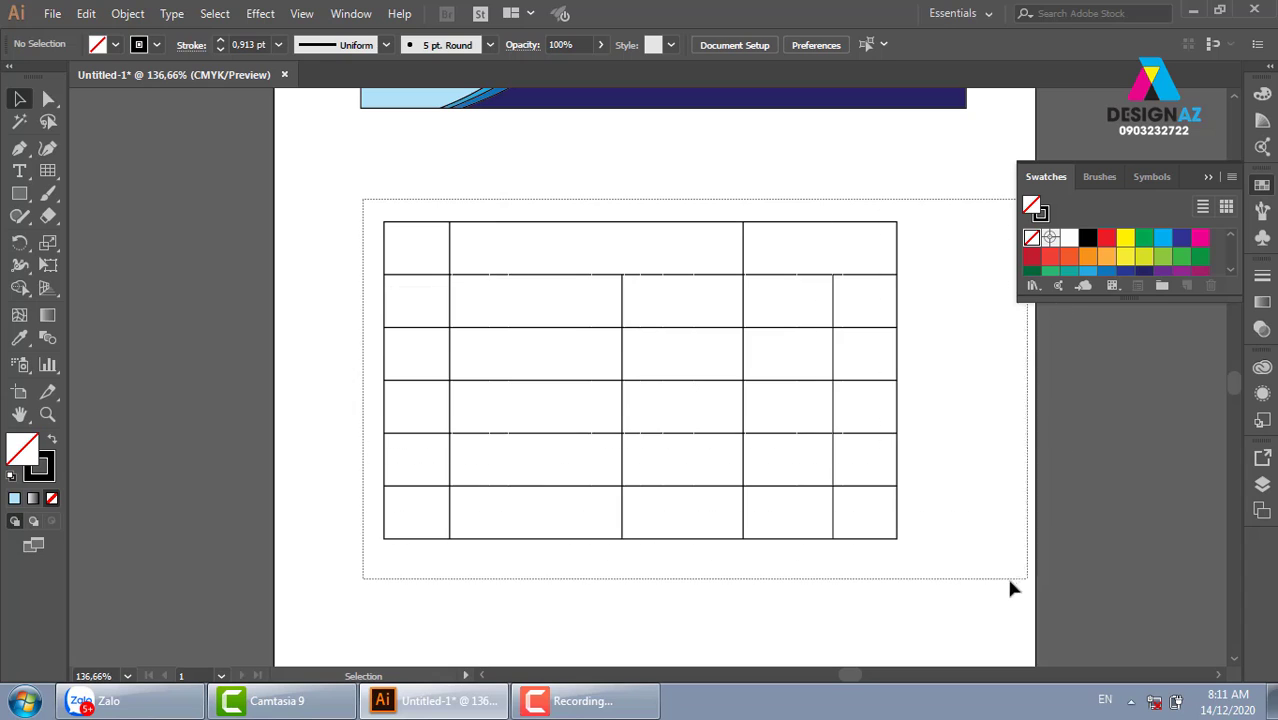
# - Delete the old table and drag a new rectangular grid with ten rows
pyautogui.press('Delete')
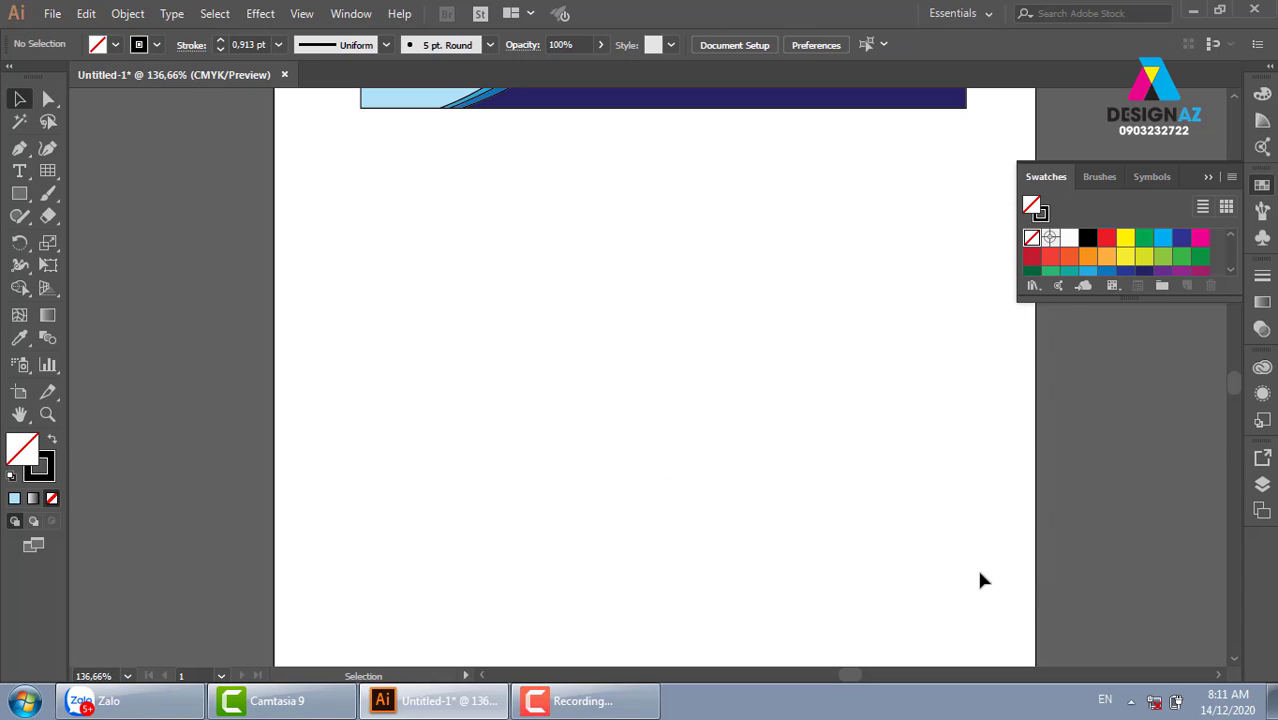
pyautogui.click(47, 171)
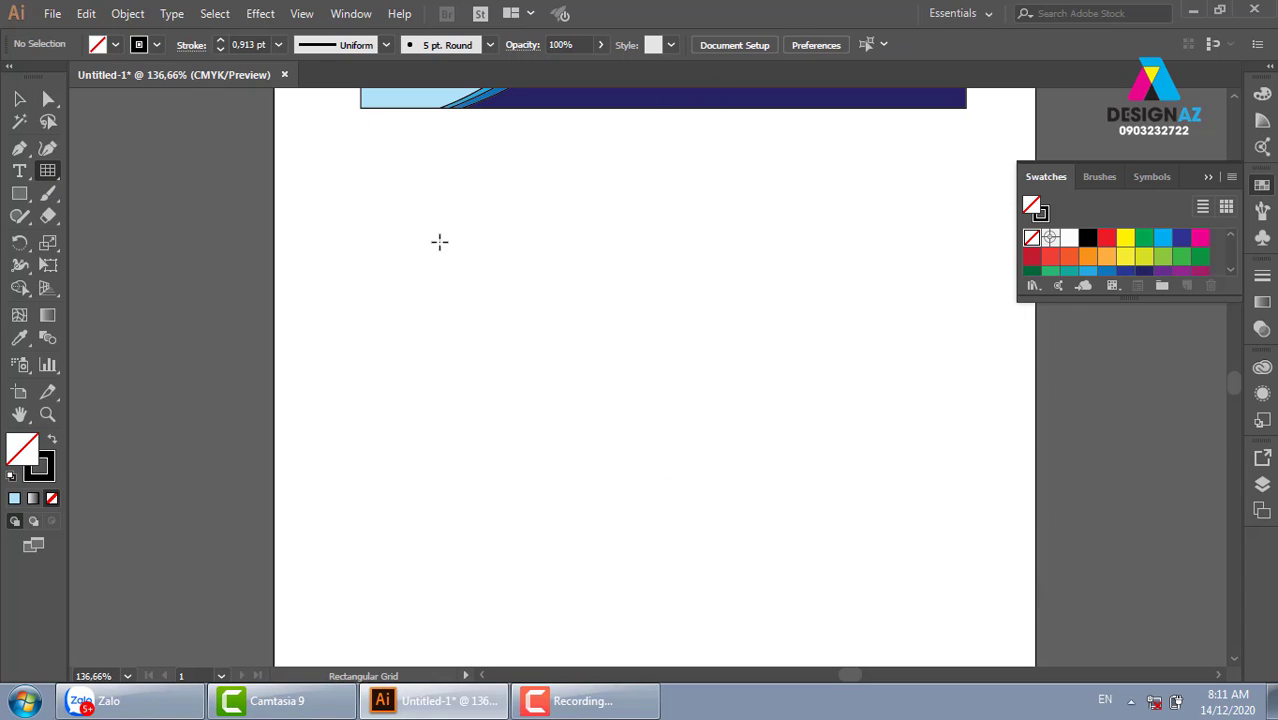
pyautogui.moveTo(361, 228)
pyautogui.mouseDown()
pyautogui.moveTo(527, 325)
pyautogui.moveTo(919, 505)
pyautogui.mouseUp()
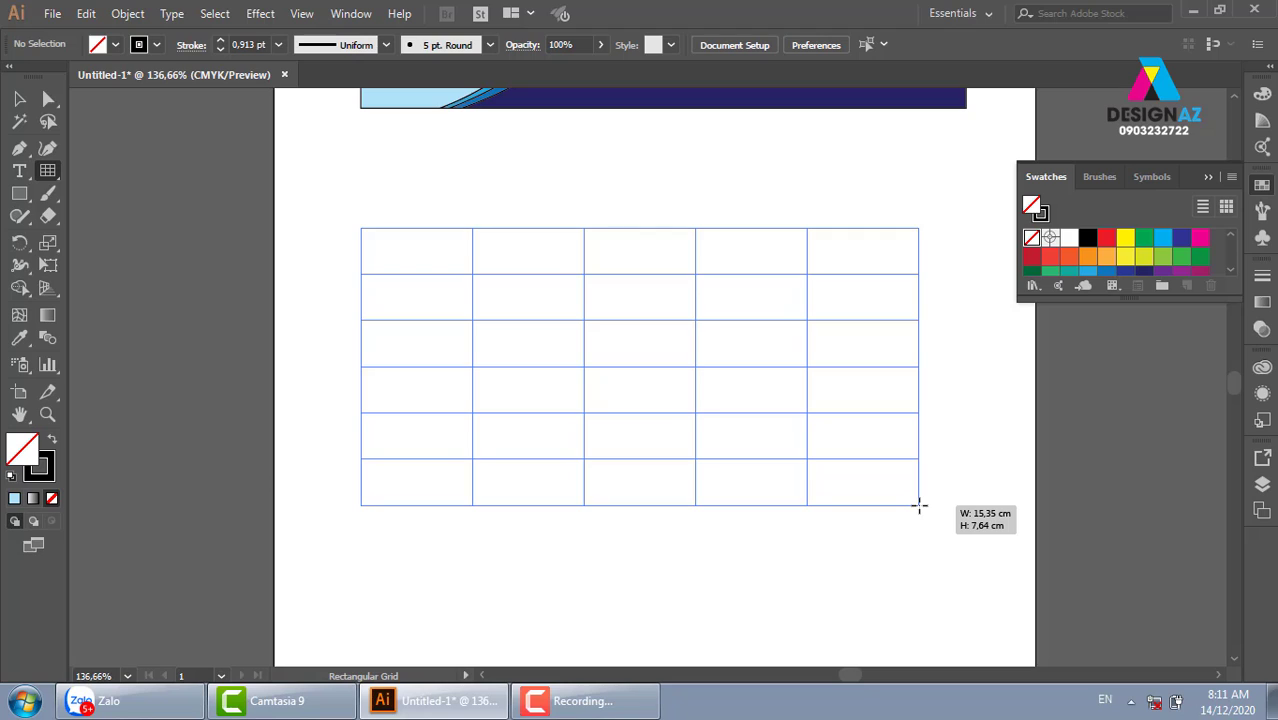
pyautogui.press('Up')
pyautogui.press('Up')
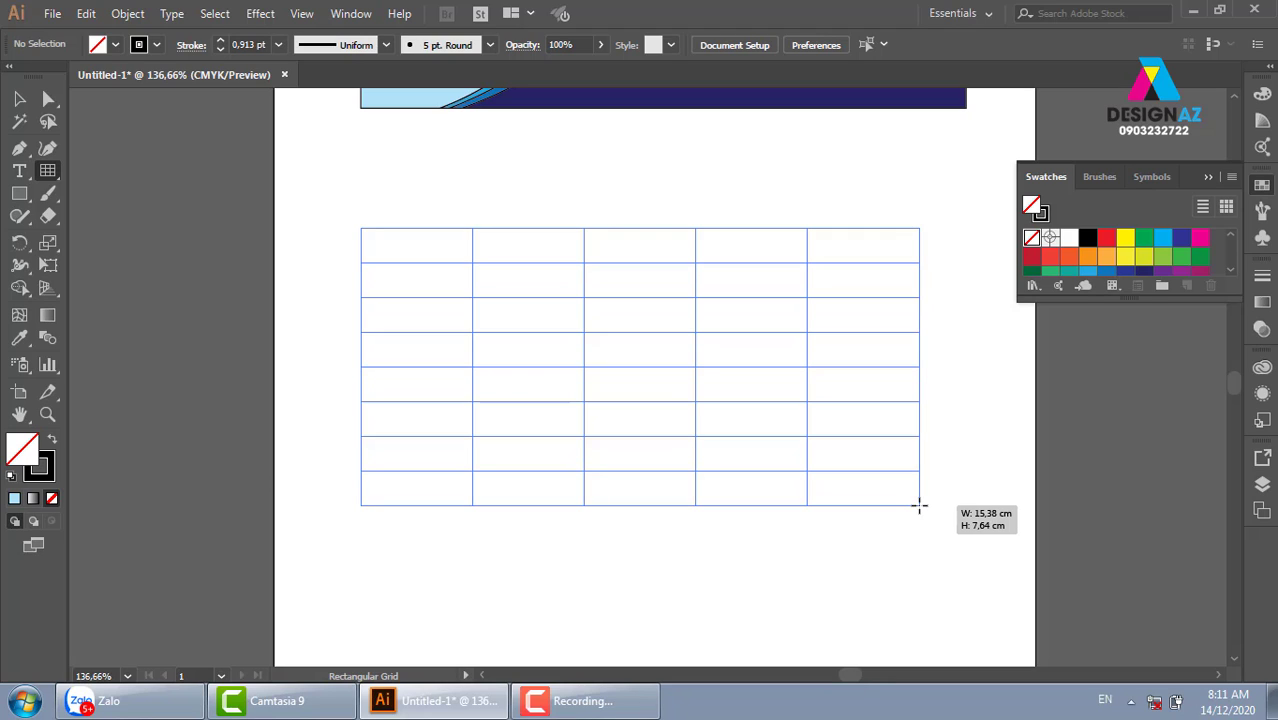
pyautogui.press('Left')
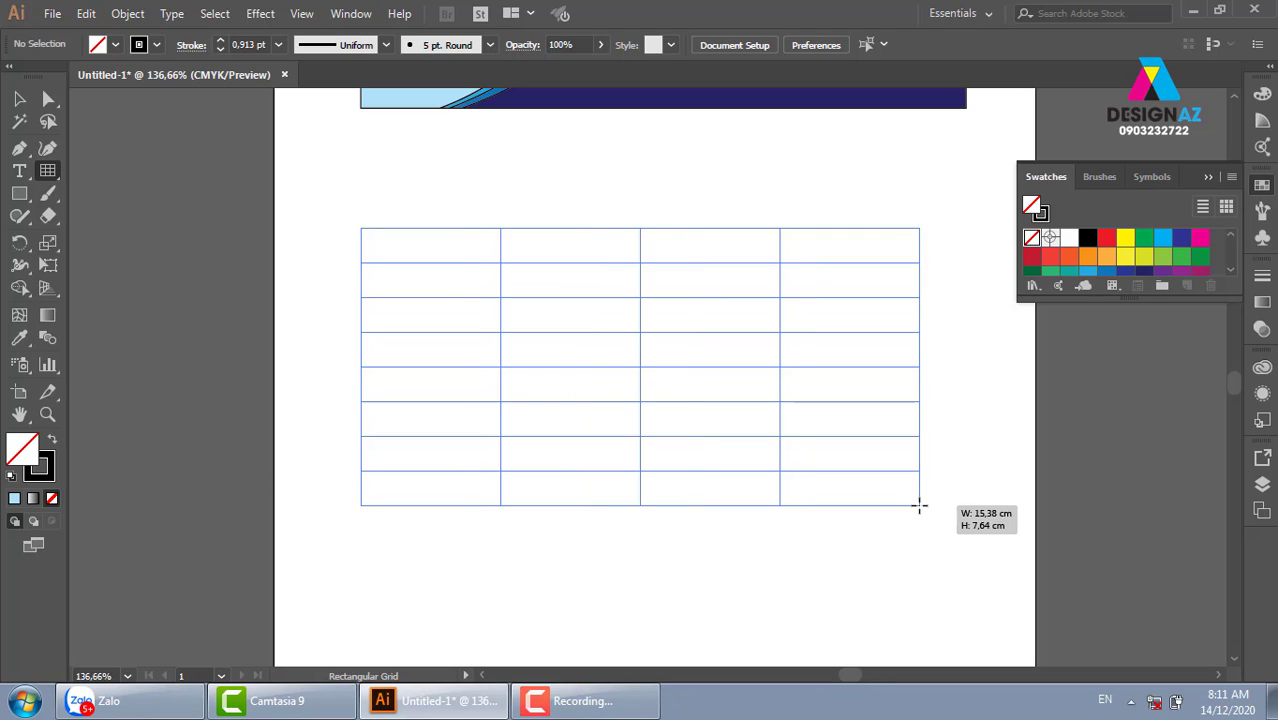
pyautogui.press('Up')
pyautogui.press('Up')
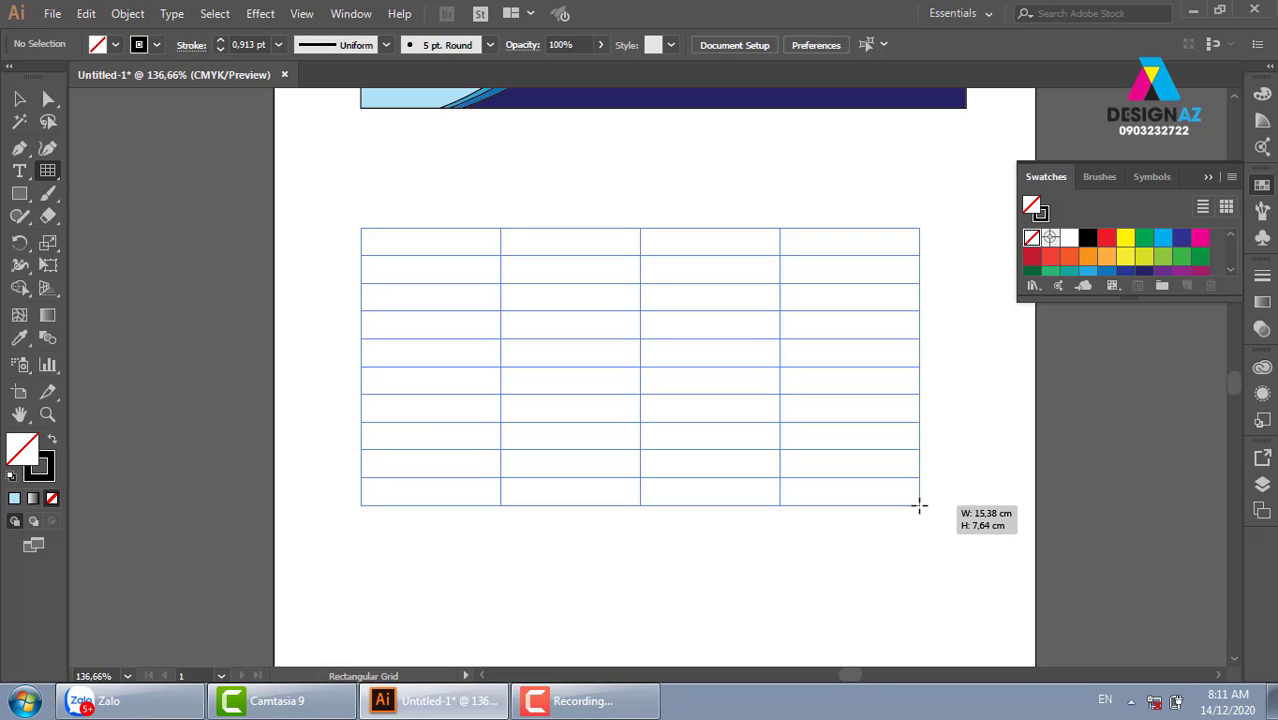
pyautogui.press('Up')
pyautogui.press('Down')
# - Widen the new grid to about 15.4 cm and reduce it to a single column
pyautogui.moveTo(919, 506); pyautogui.dragTo(873, 510)
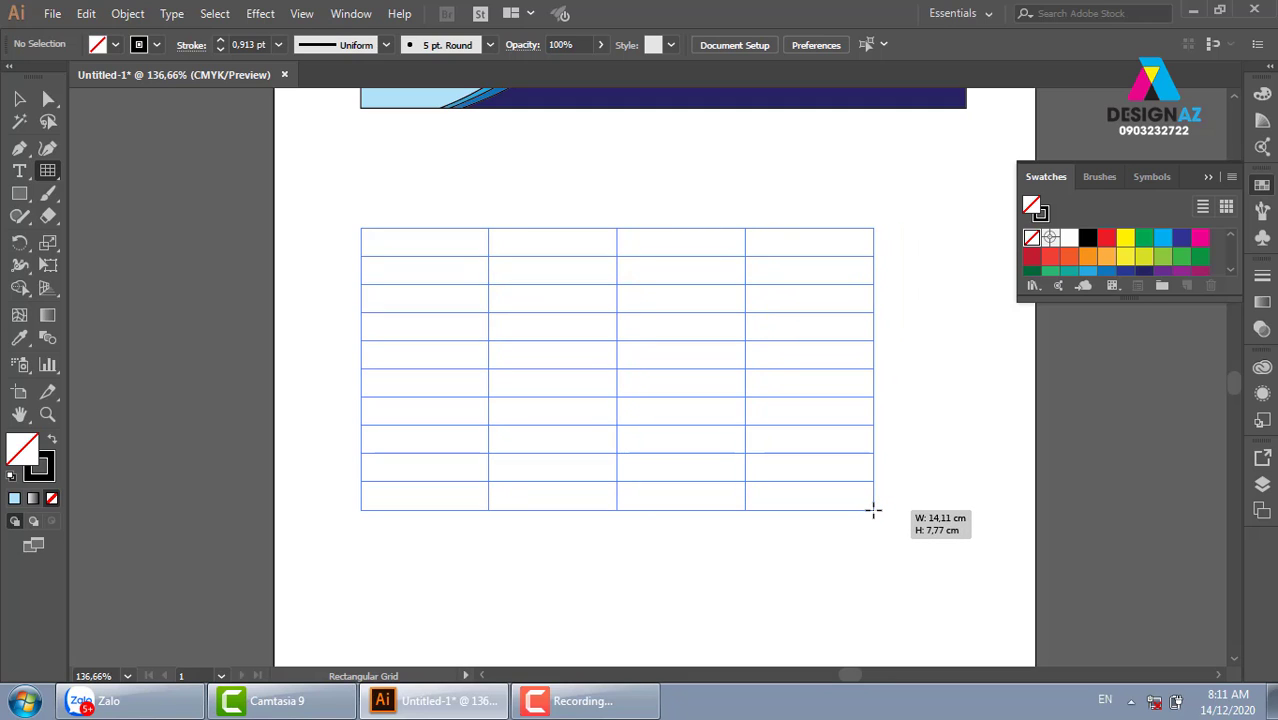
pyautogui.moveTo(873, 510); pyautogui.dragTo(878, 506)
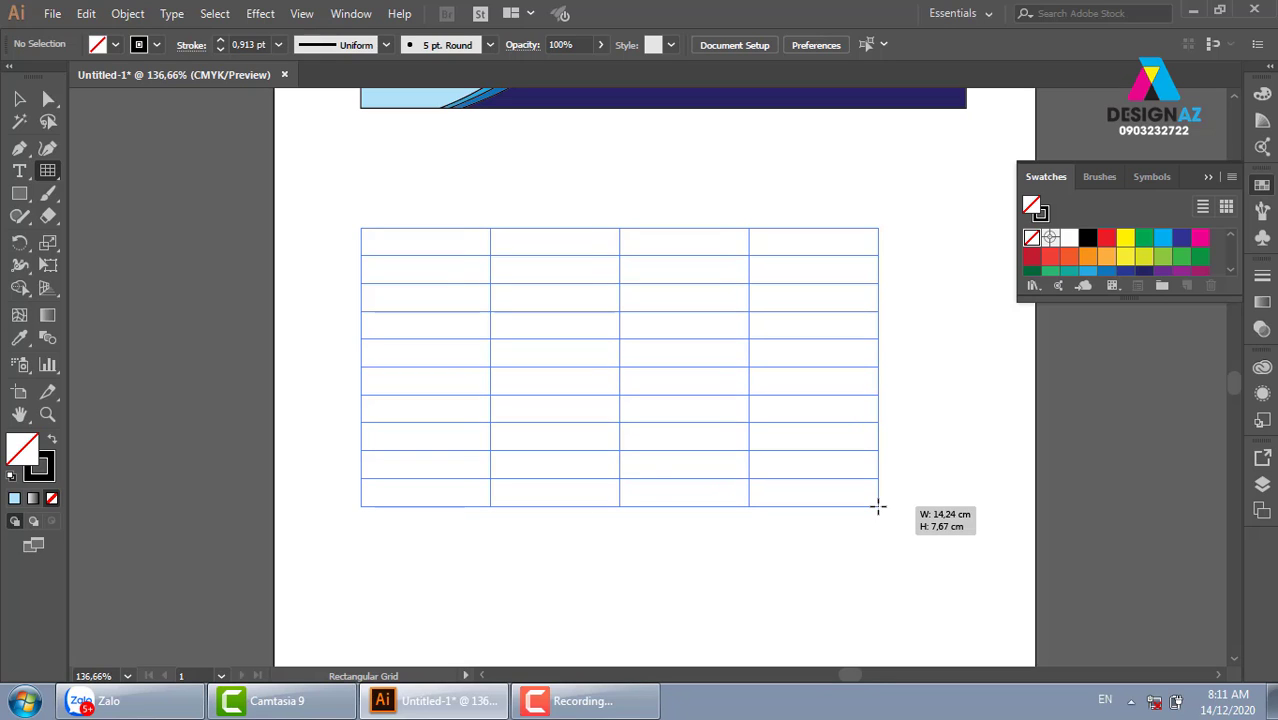
pyautogui.moveTo(878, 506); pyautogui.dragTo(921, 514)
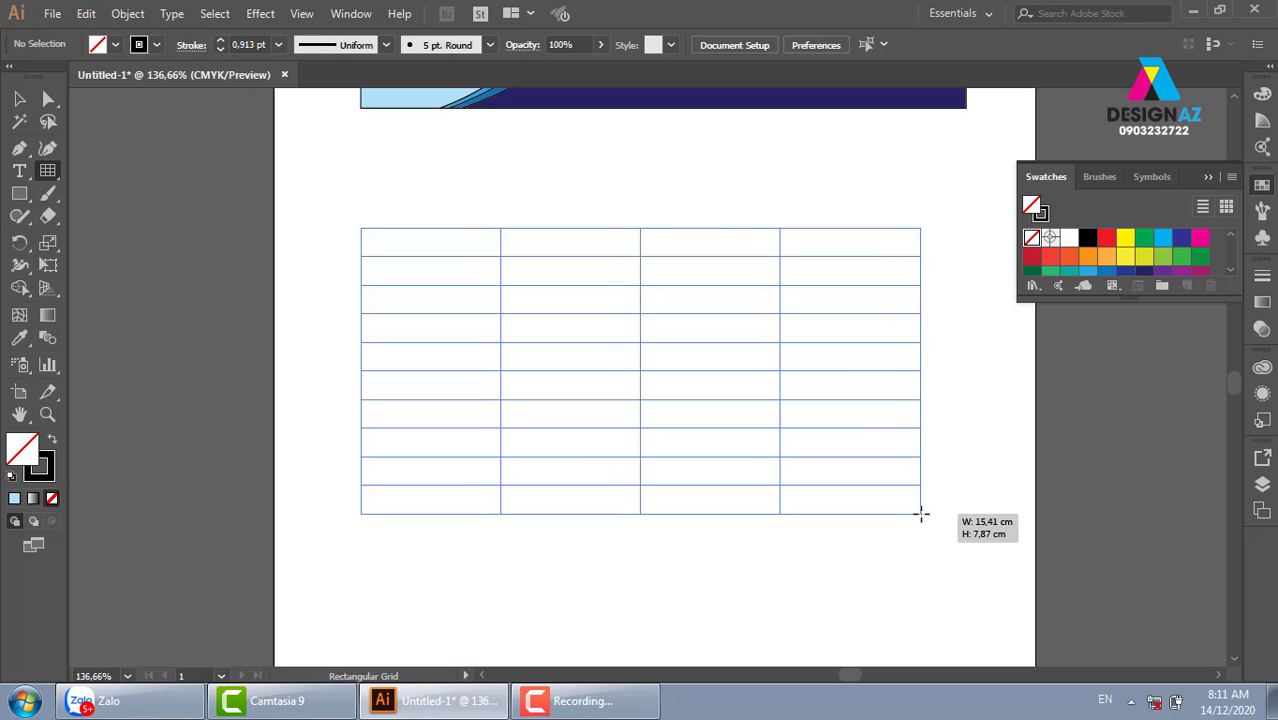
pyautogui.press('Left')
pyautogui.press('Left')
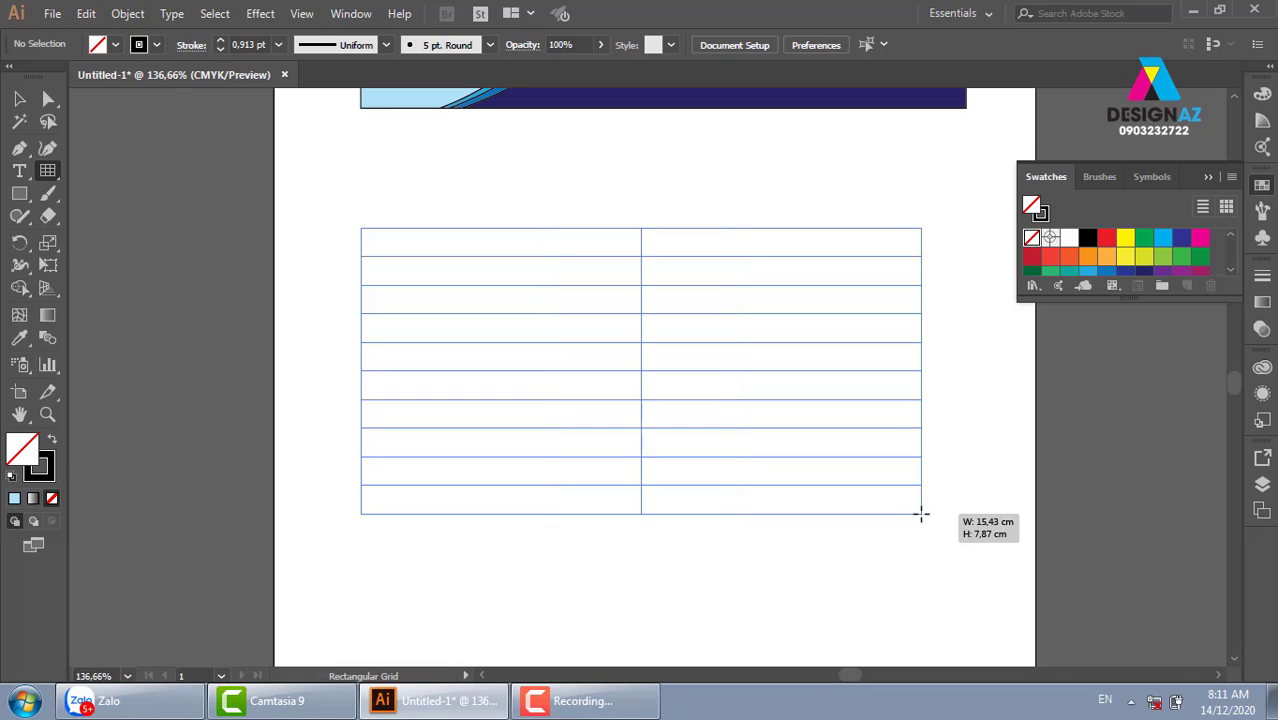
pyautogui.press('Left')
pyautogui.moveTo(921, 514); pyautogui.dragTo(935, 530)
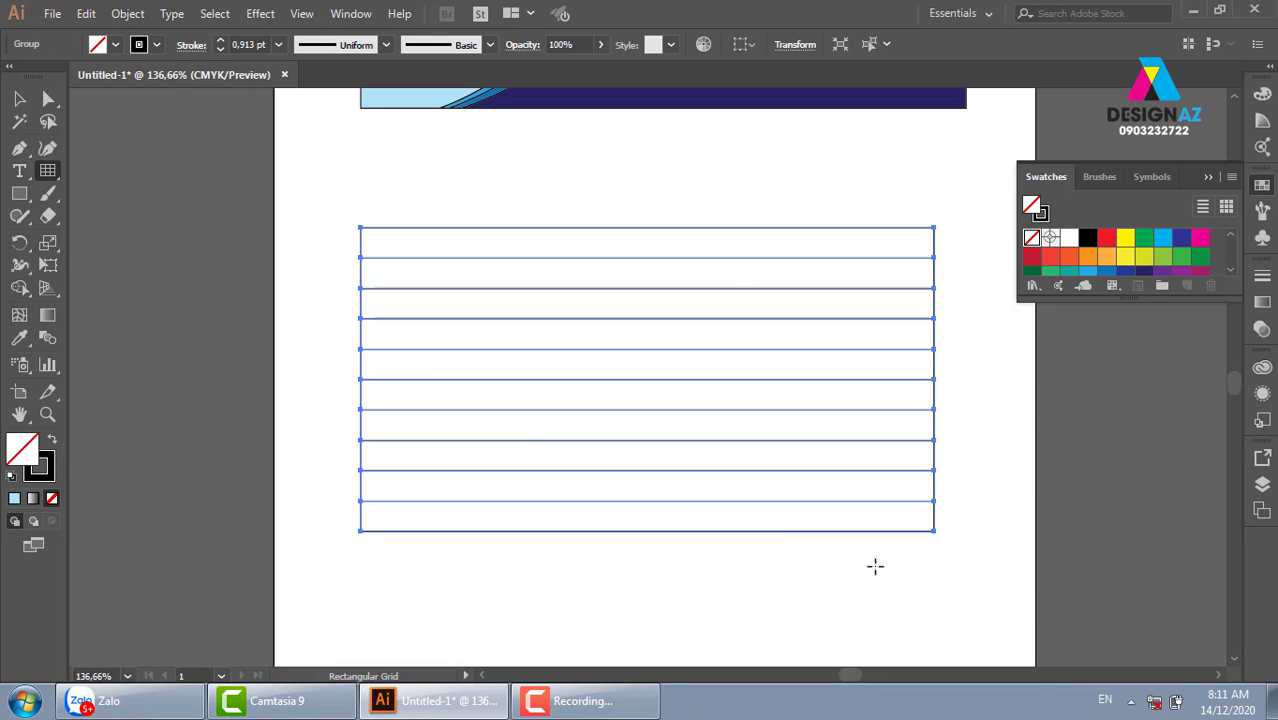
# - Zoom in and cover the grid's second row with a light grey rectangle
pyautogui.press('z')
pyautogui.moveTo(253, 158); pyautogui.dragTo(1080, 614)
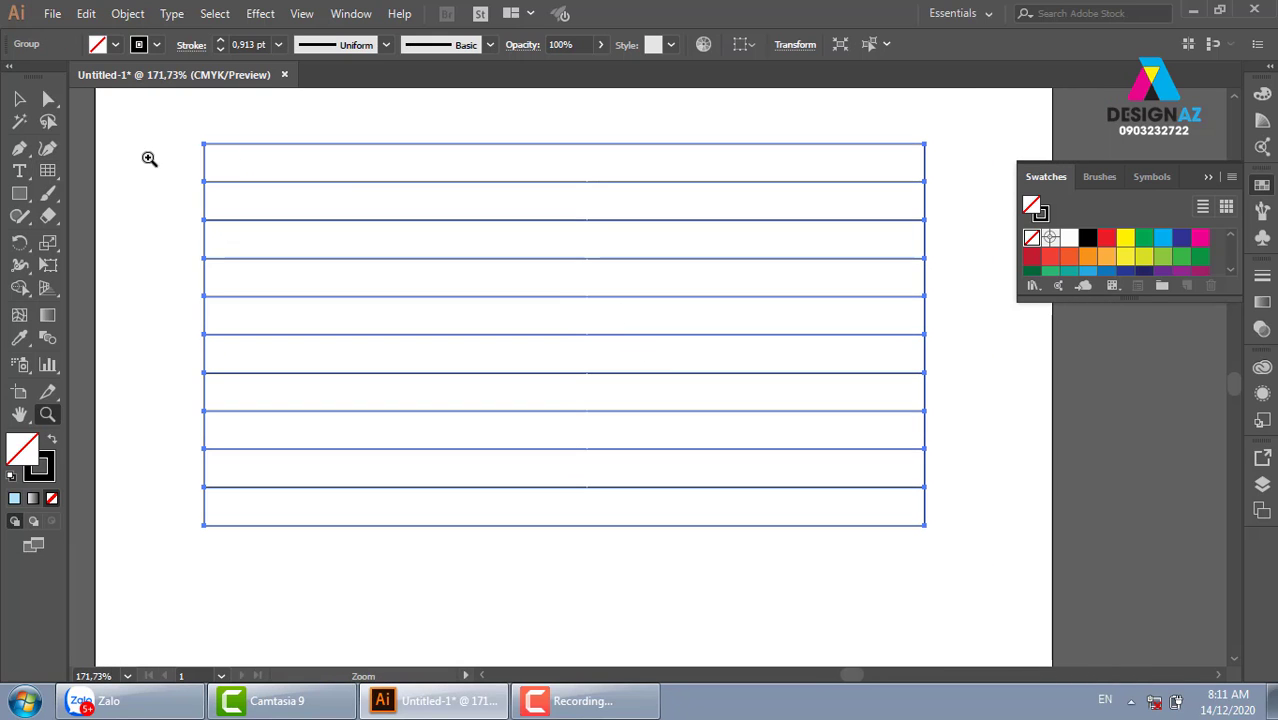
pyautogui.click(19, 193)
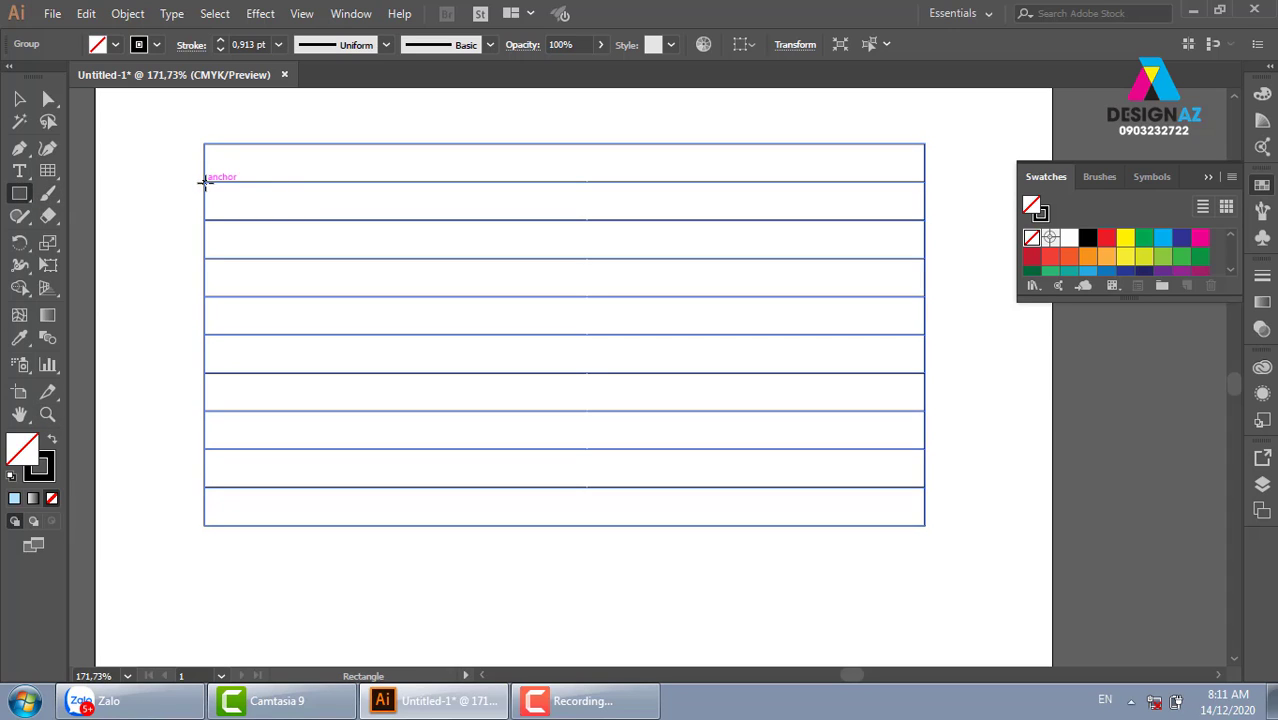
pyautogui.moveTo(205, 183)
pyautogui.mouseDown()
pyautogui.moveTo(862, 250)
pyautogui.moveTo(924, 220)
pyautogui.mouseUp()
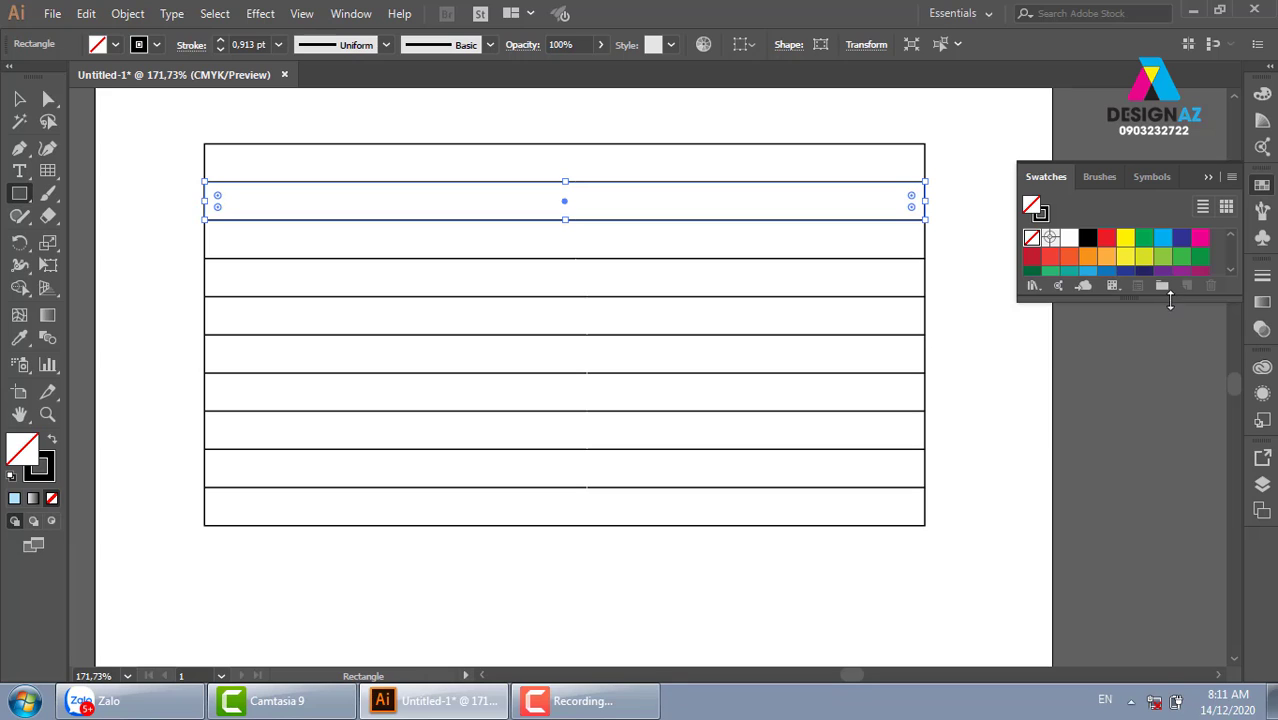
pyautogui.moveTo(1162, 300); pyautogui.dragTo(1178, 430)
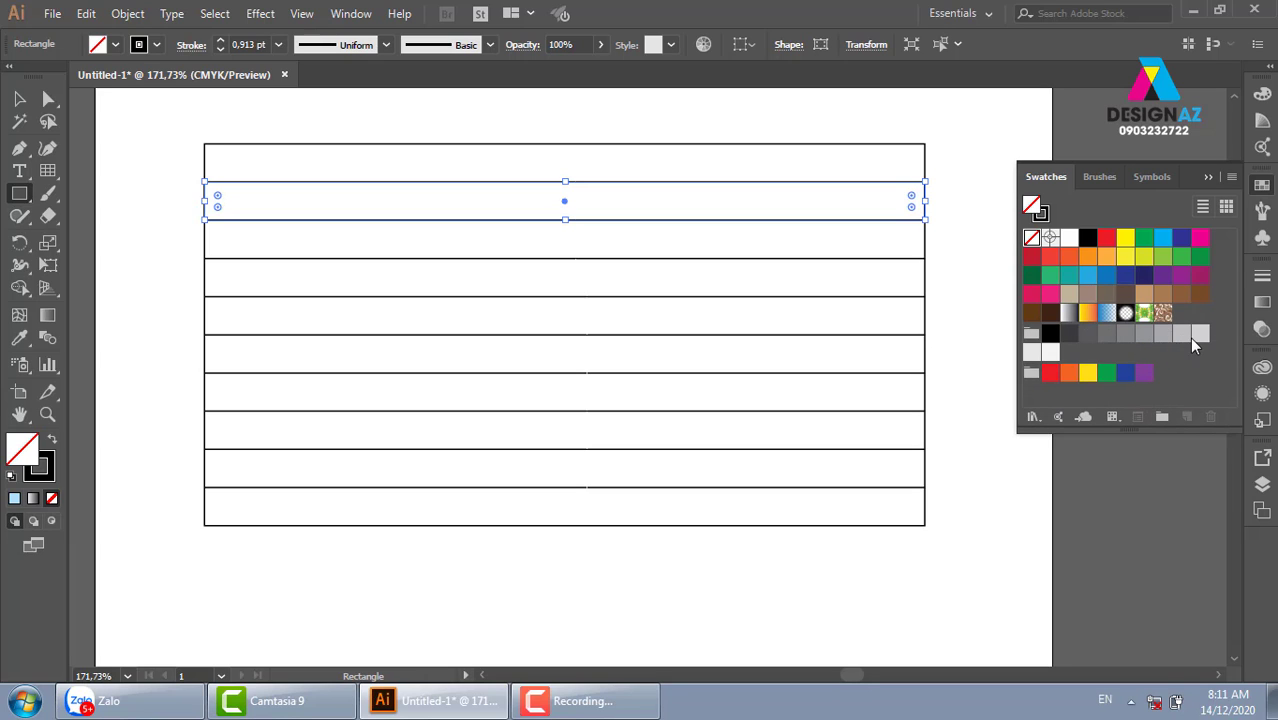
pyautogui.click(1031, 353)
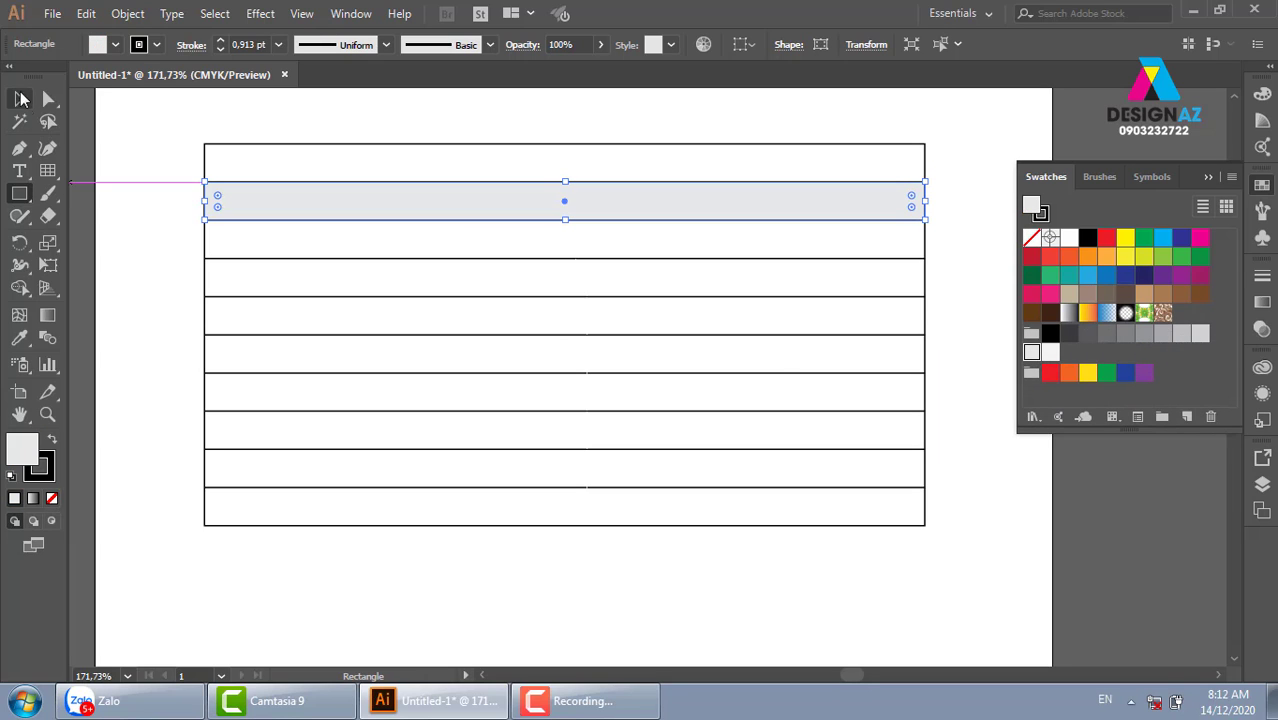
# - Copy the grey stripe to alternate rows down to the bottom, then delete the whole table
pyautogui.click(48, 98)
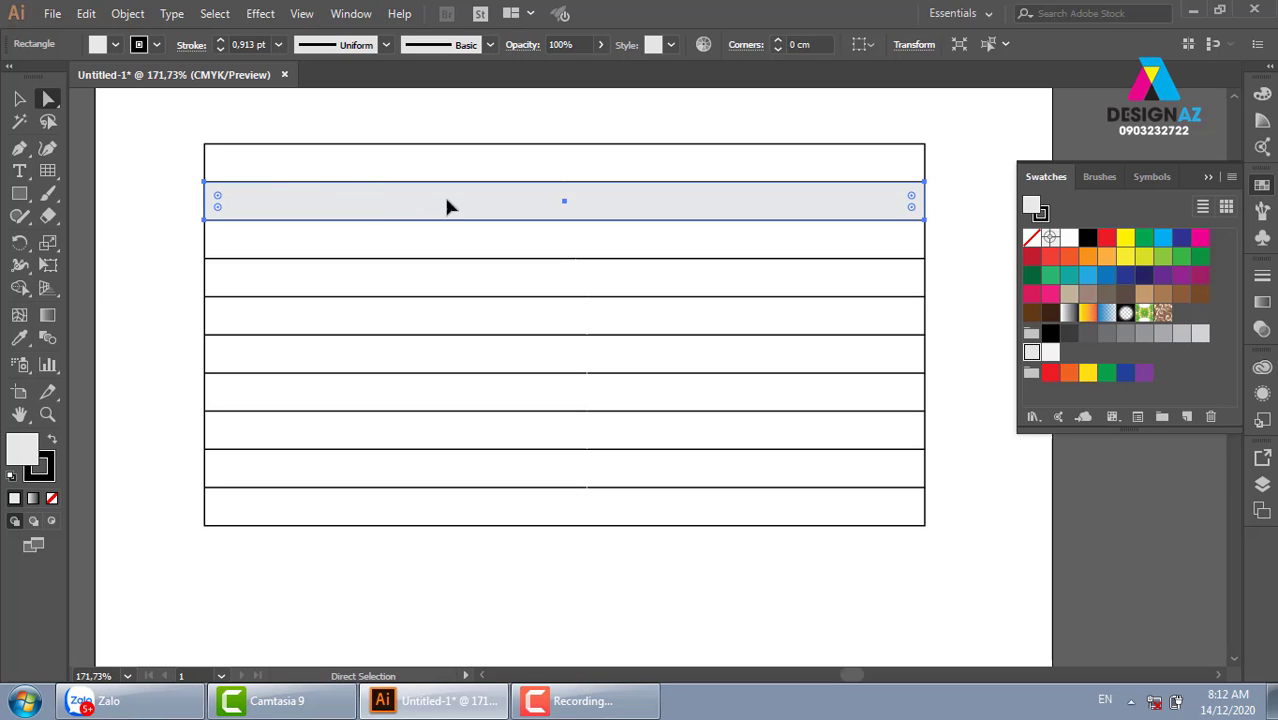
pyautogui.moveTo(448, 205); pyautogui.dragTo(455, 283)
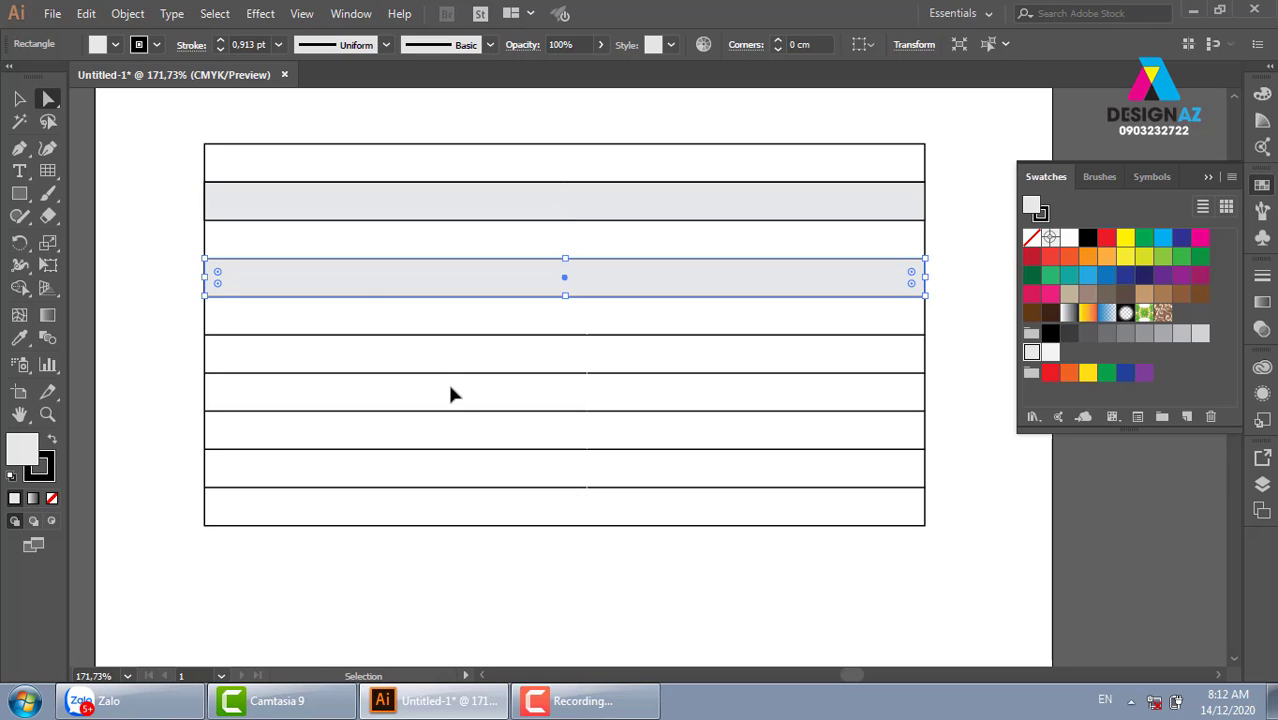
pyautogui.hotkey('ctrl', 'd')
pyautogui.hotkey('ctrl', 'd')
pyautogui.hotkey('ctrl', 'd')
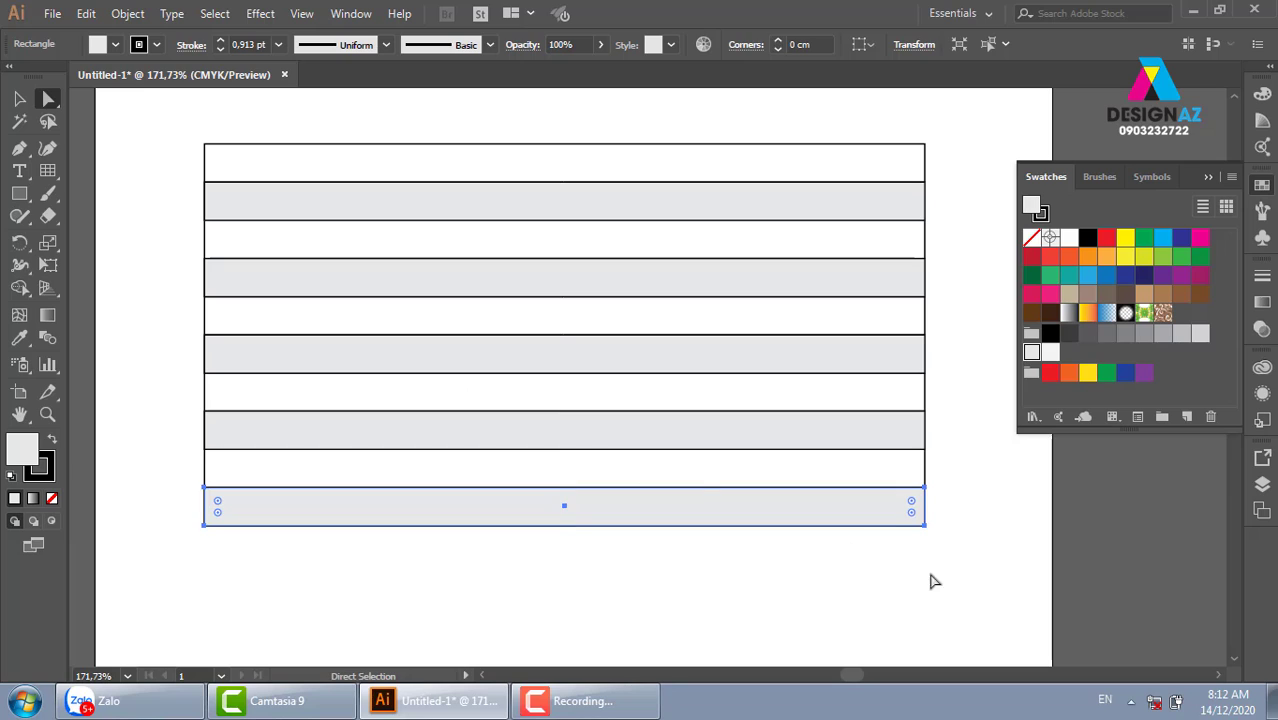
pyautogui.click(1000, 582)
pyautogui.click(19, 98)
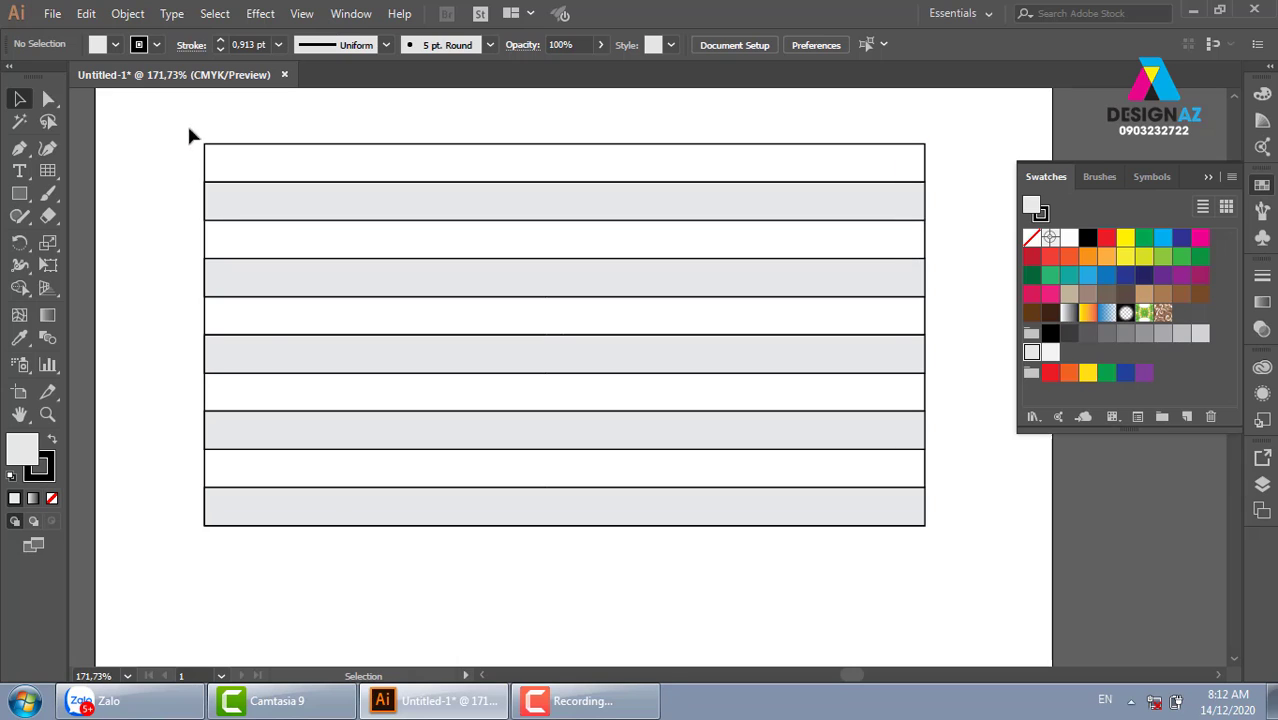
pyautogui.moveTo(182, 125); pyautogui.dragTo(978, 585)
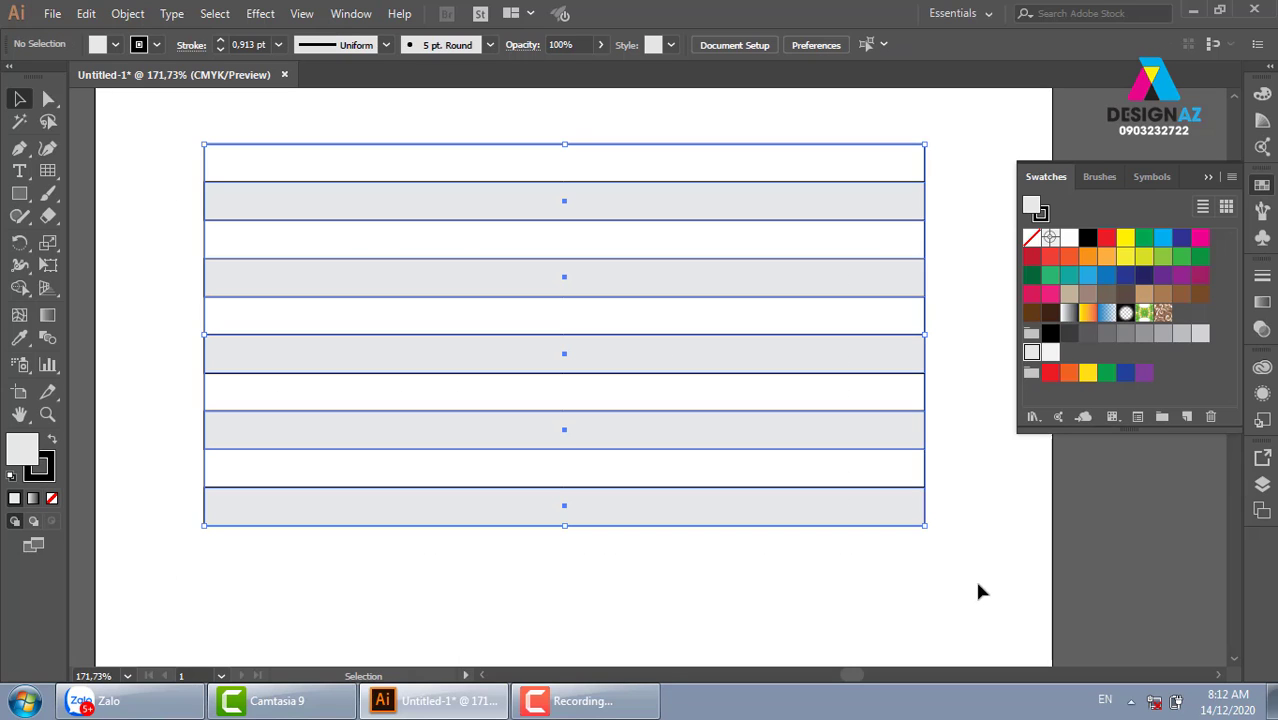
pyautogui.press('Delete')
pyautogui.click(57, 171)
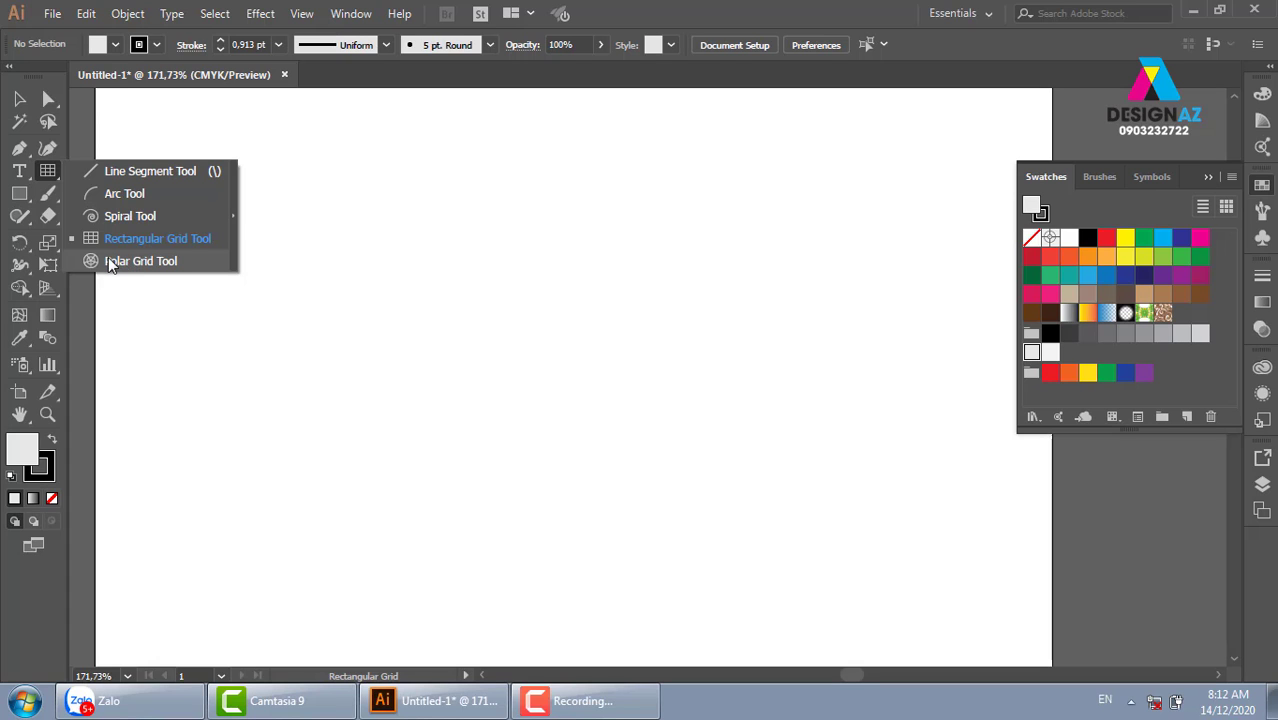
# - Drag out a roughly 7.23 cm polar grid with no concentric rings and many radial dividers
pyautogui.click(140, 261)
pyautogui.moveTo(432, 201); pyautogui.dragTo(692, 449)
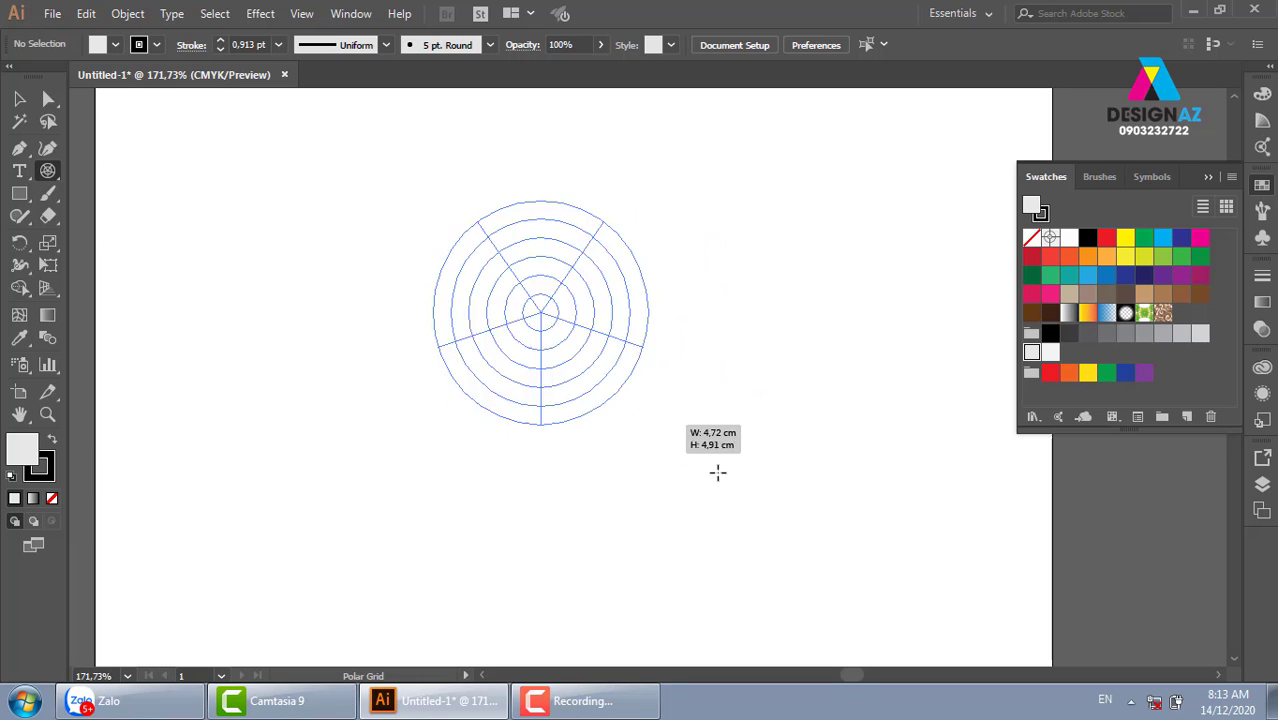
pyautogui.moveTo(692, 449); pyautogui.dragTo(768, 503)
pyautogui.press('Up')
pyautogui.press('Up')
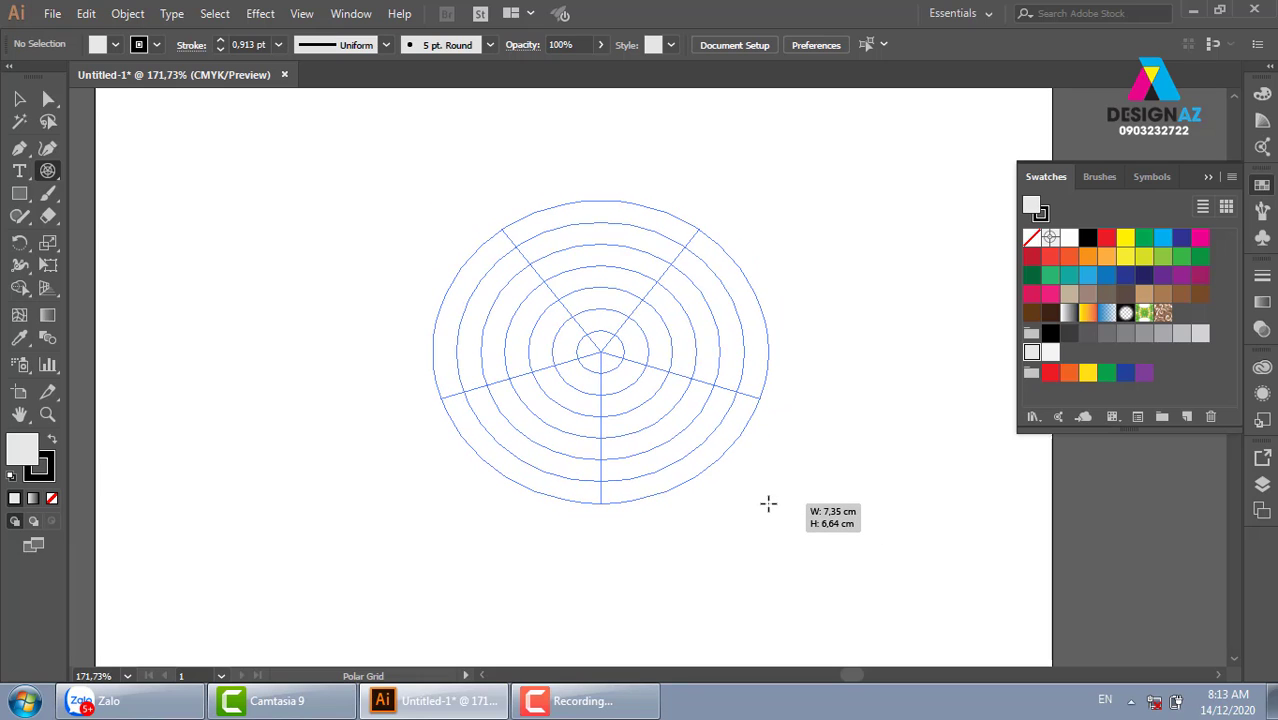
pyautogui.press('Up')
pyautogui.press('Up')
pyautogui.press('Up')
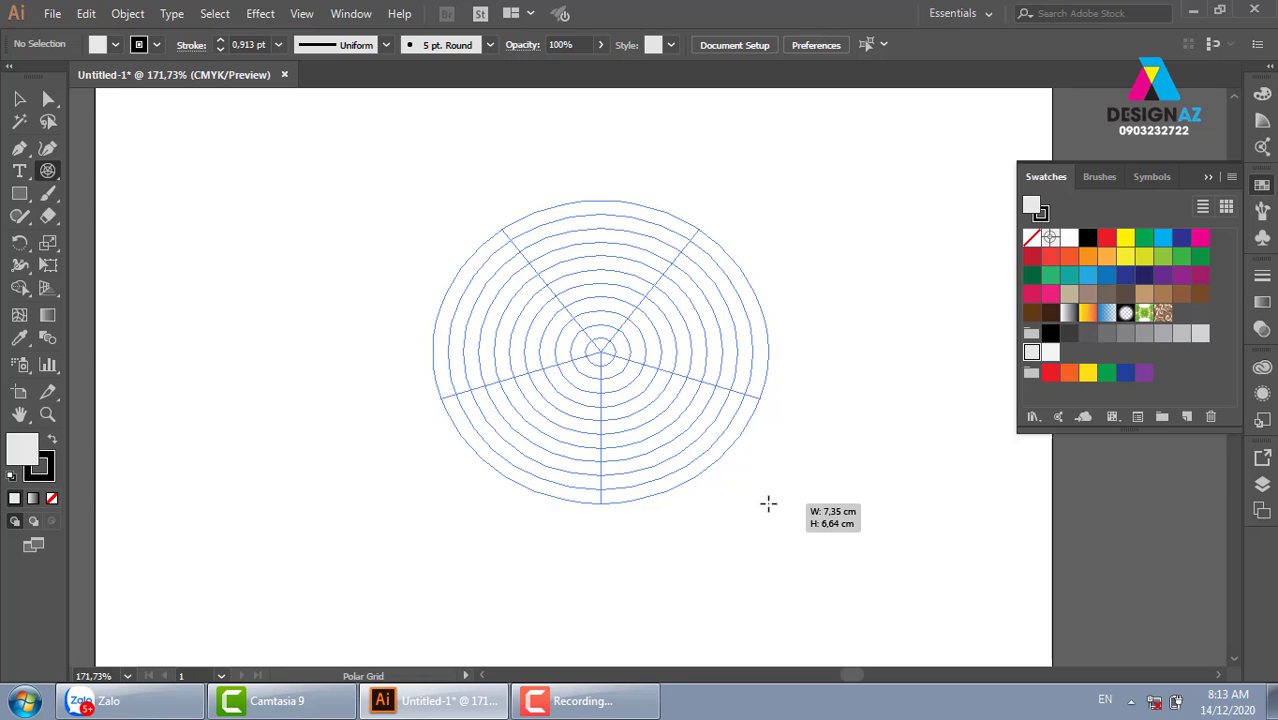
pyautogui.press('Down')
pyautogui.press('Down')
pyautogui.press('Down')
pyautogui.press('Down')
pyautogui.press('Down')
pyautogui.press('Down')
pyautogui.press('Down')
pyautogui.press('Down')
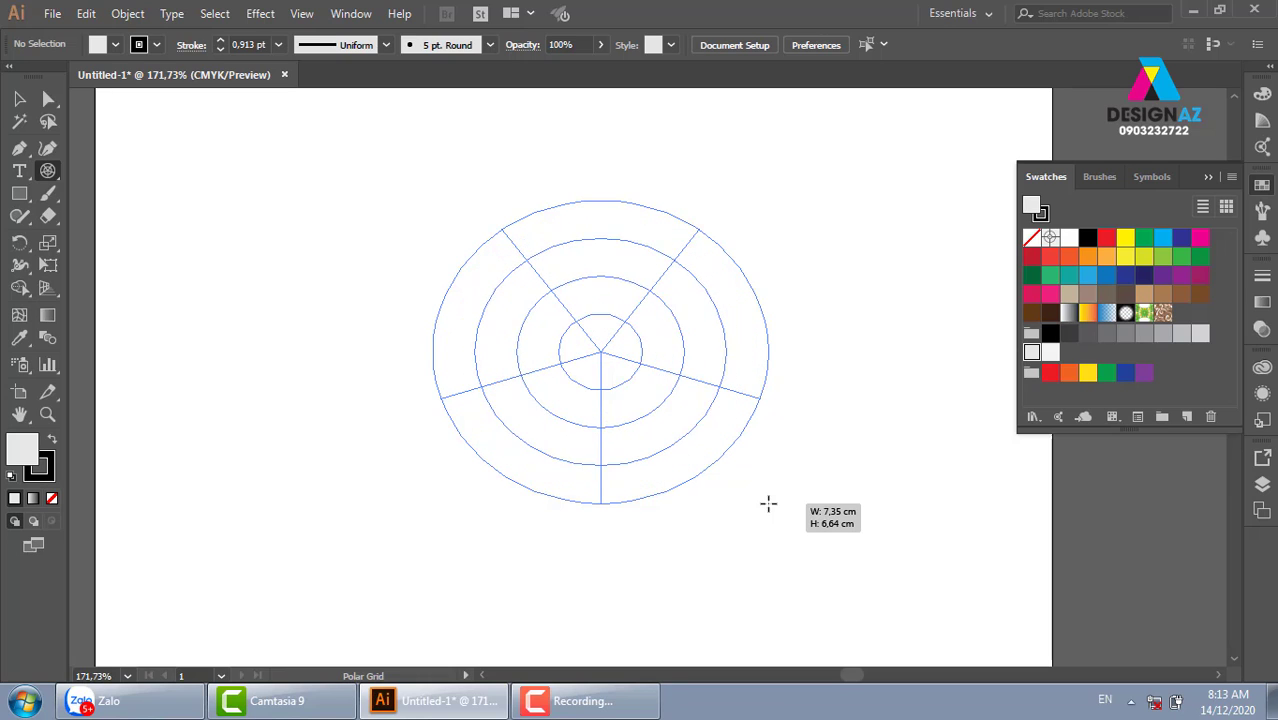
pyautogui.press('Down')
pyautogui.press('Down')
pyautogui.press('Down')
pyautogui.moveTo(768, 503)
pyautogui.mouseDown()
pyautogui.moveTo(591, 286)
pyautogui.moveTo(765, 489)
pyautogui.mouseUp()
pyautogui.press('Right')
pyautogui.press('Right')
pyautogui.press('Right')
pyautogui.press('Right')
pyautogui.press('Right')
pyautogui.press('Right')
pyautogui.press('Right')
pyautogui.press('Right')
pyautogui.press('Right')
pyautogui.press('Right')
pyautogui.press('Right')
pyautogui.press('Right')
pyautogui.press('Right')
pyautogui.press('Right')
pyautogui.press('Right')
pyautogui.press('Right')
pyautogui.press('Right')
pyautogui.press('Right')
pyautogui.press('Right')
pyautogui.press('Right')
pyautogui.press('Right')
pyautogui.press('Right')
pyautogui.press('Right')
pyautogui.press('Right')
pyautogui.press('Right')
pyautogui.press('Right')
pyautogui.press('Right')
pyautogui.press('Right')
pyautogui.press('Right')
pyautogui.press('Right')
pyautogui.press('Right')
pyautogui.press('Right')
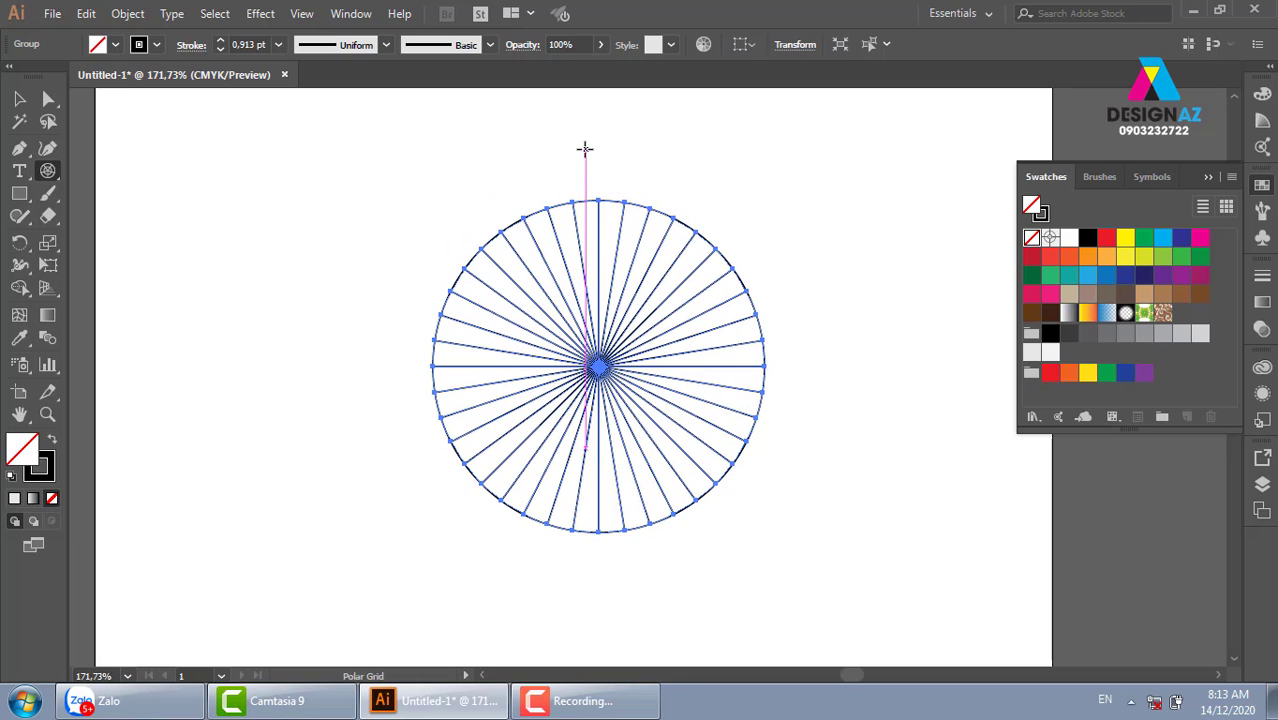
# - Ungroup the circle's radial lines and reselect them
pyautogui.click(19, 100)
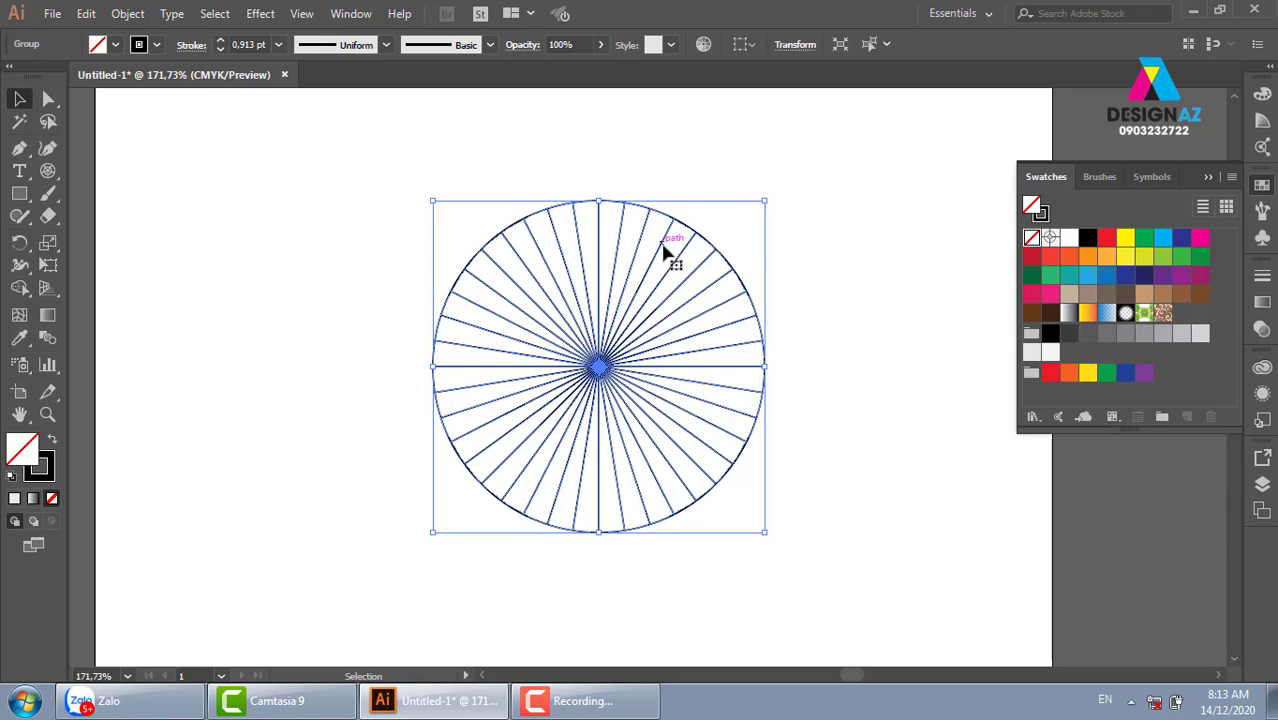
pyautogui.click(790, 258)
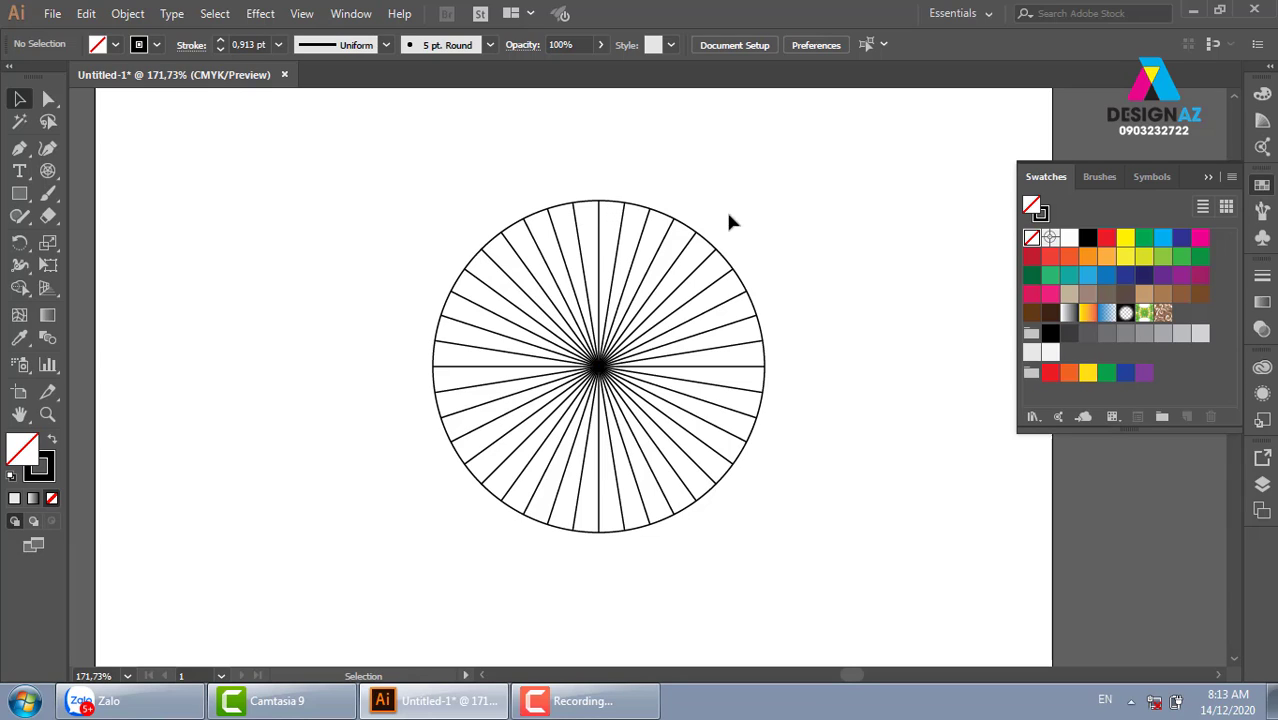
pyautogui.rightClick(599, 238)
pyautogui.click(700, 370)
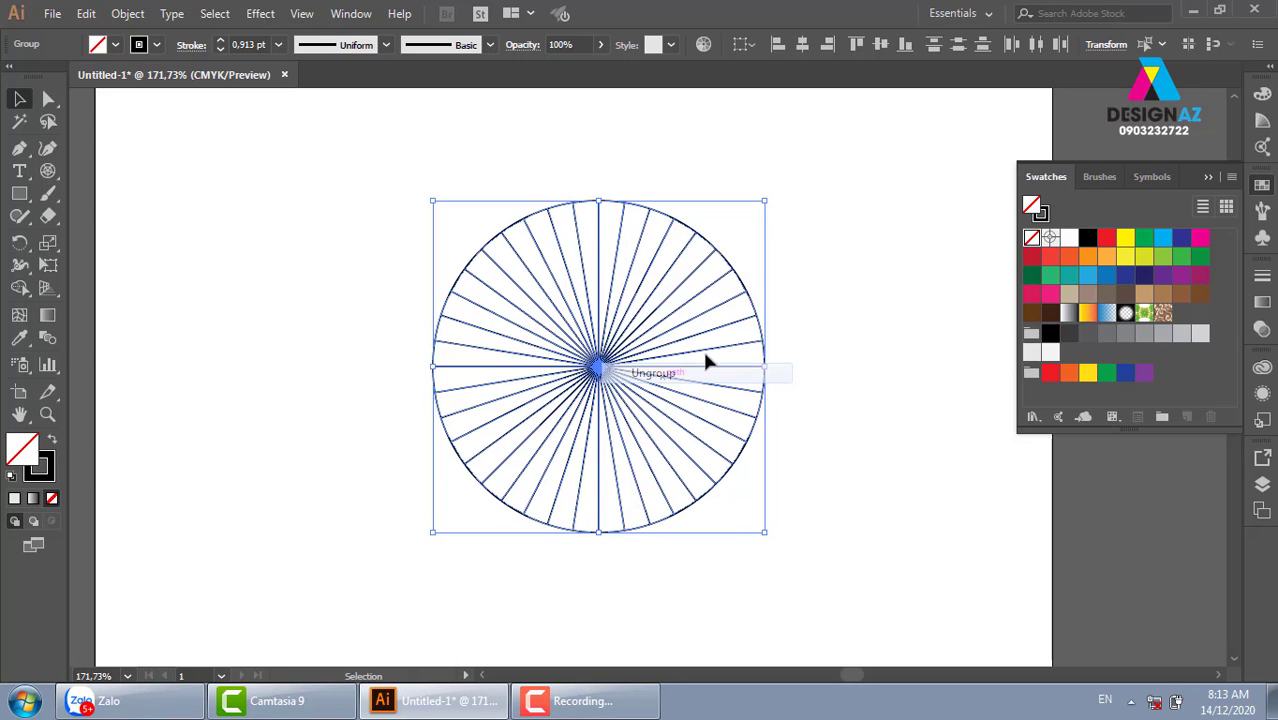
pyautogui.click(710, 277)
pyautogui.click(625, 245)
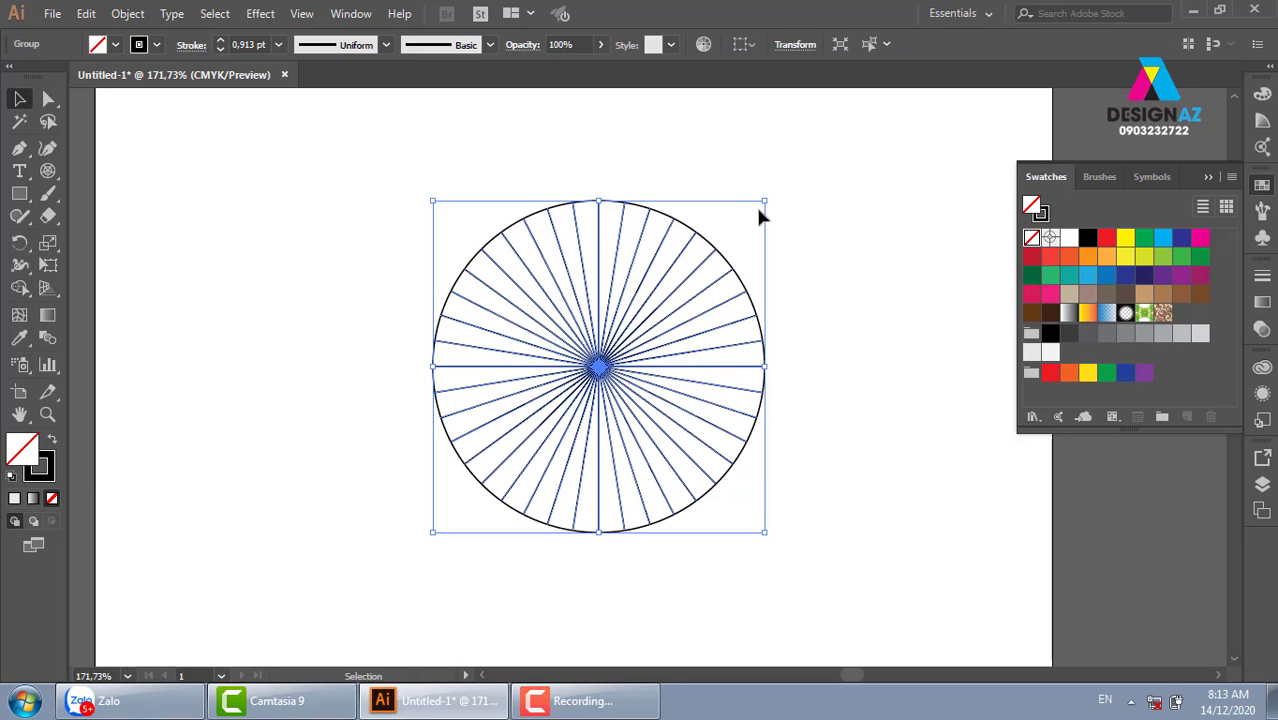
pyautogui.click(760, 190)
pyautogui.click(702, 240)
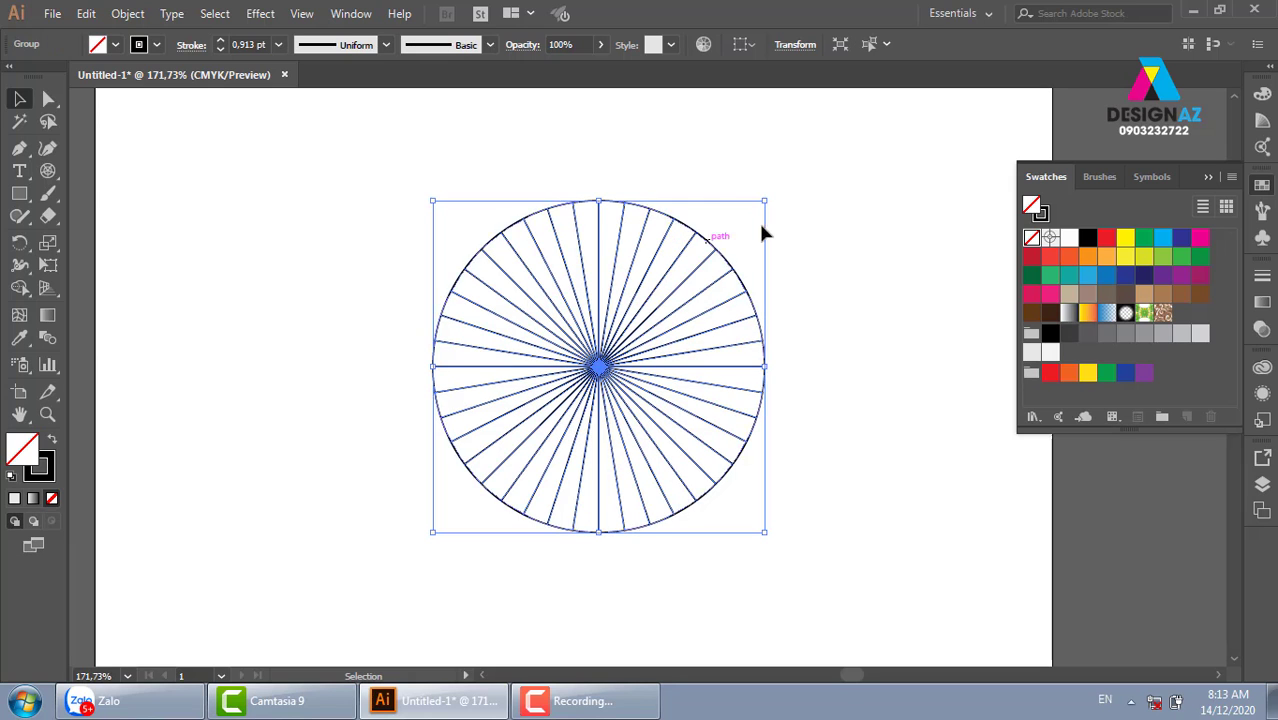
# - Scale the spokes past the circle's rim, then select circle and spokes together
pyautogui.moveTo(765, 200); pyautogui.dragTo(848, 240)
pyautogui.press('ctrl')
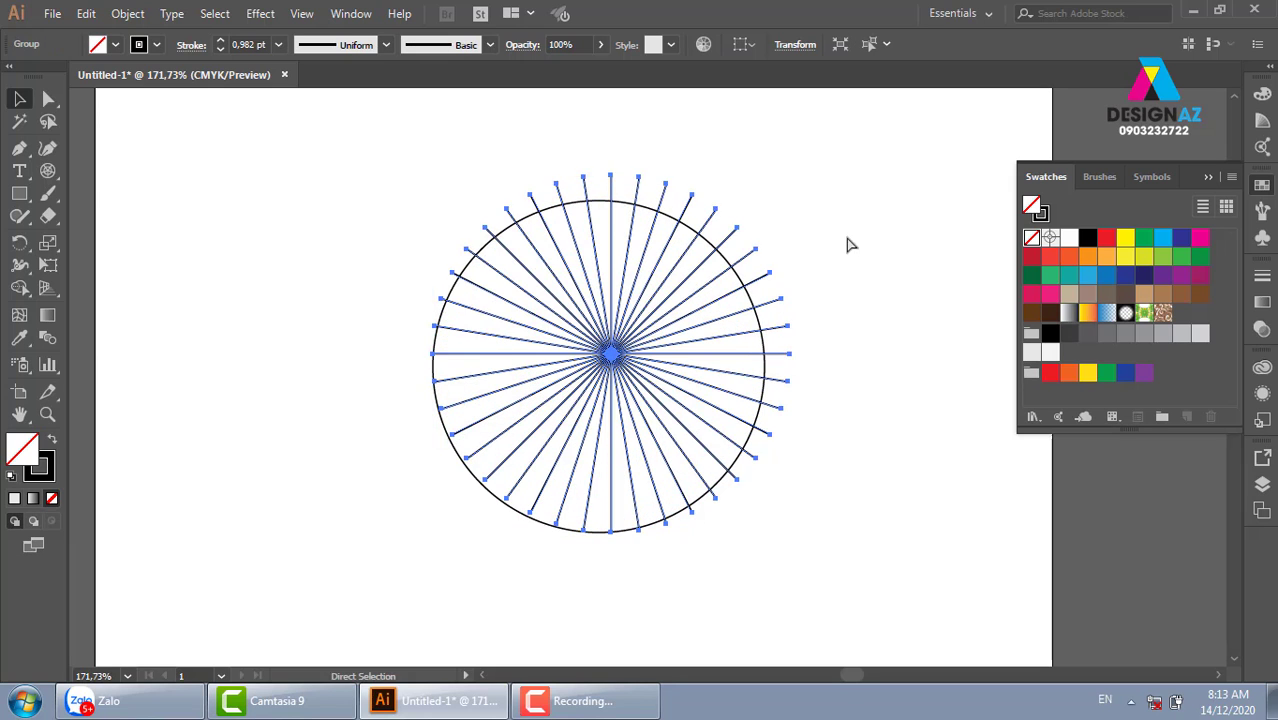
pyautogui.hotkey('ctrl', 'z')
pyautogui.moveTo(767, 203); pyautogui.dragTo(781, 186)
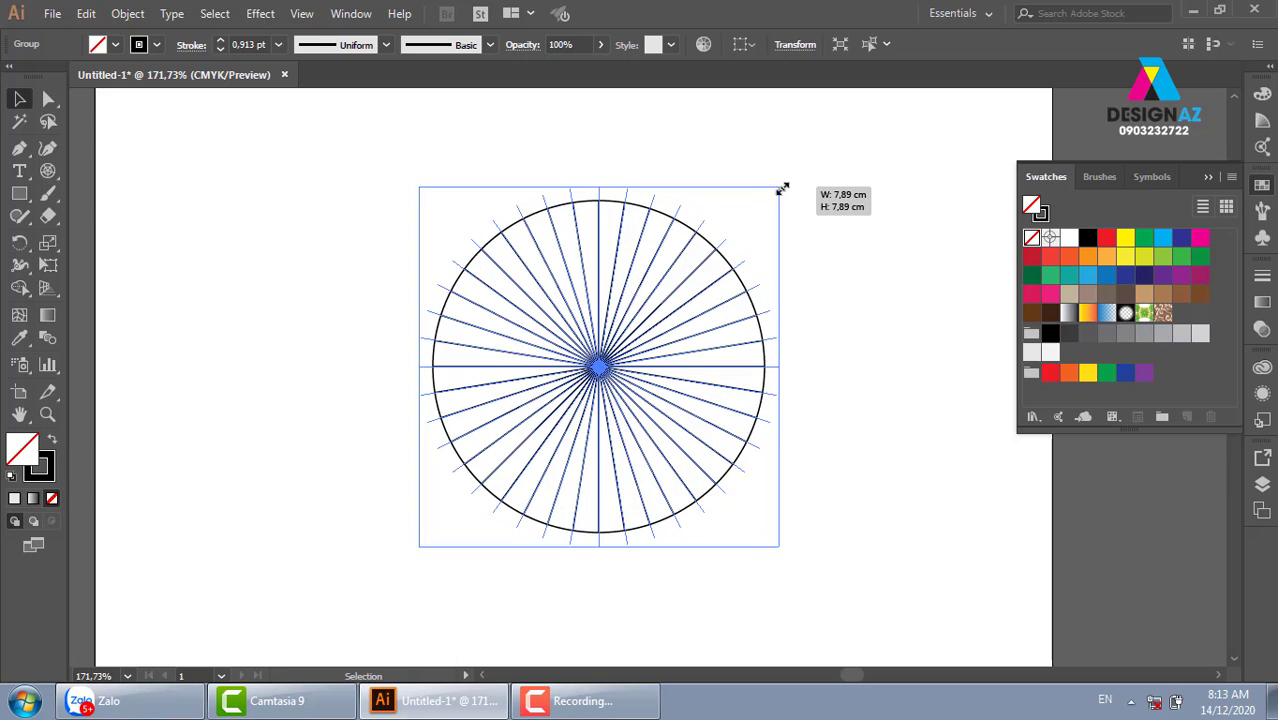
pyautogui.click(896, 237)
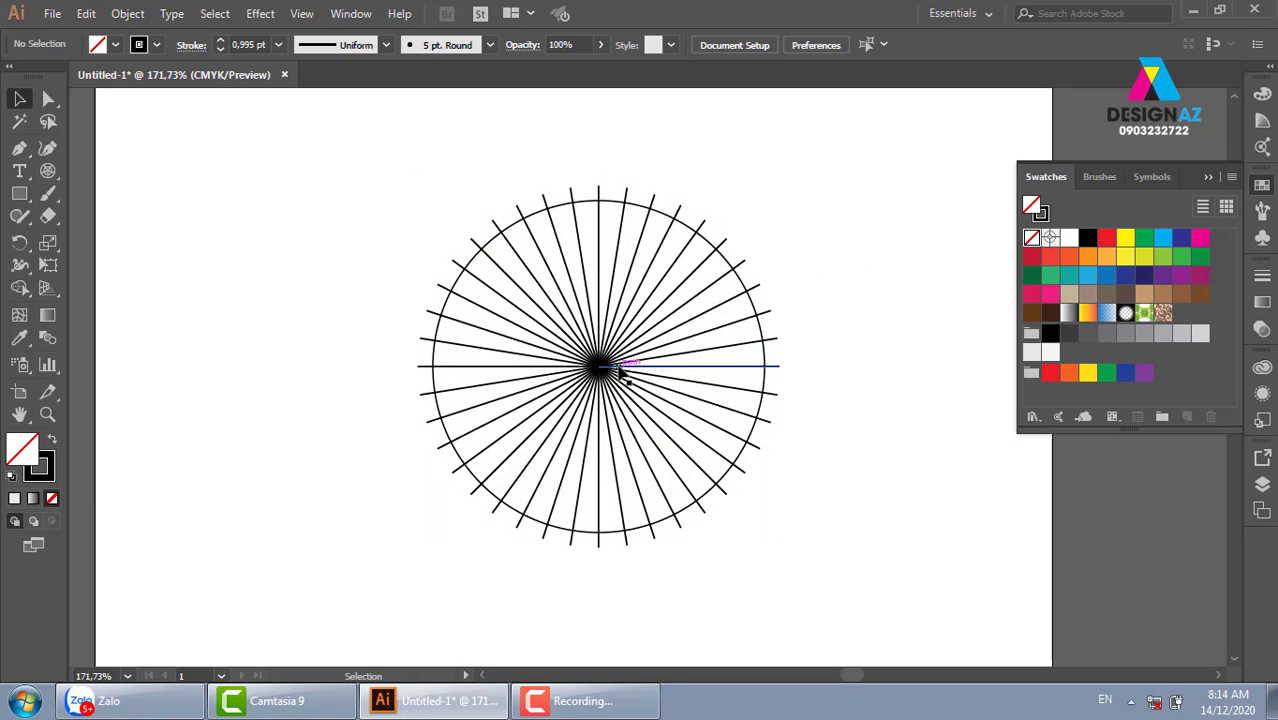
pyautogui.moveTo(809, 190); pyautogui.dragTo(546, 428)
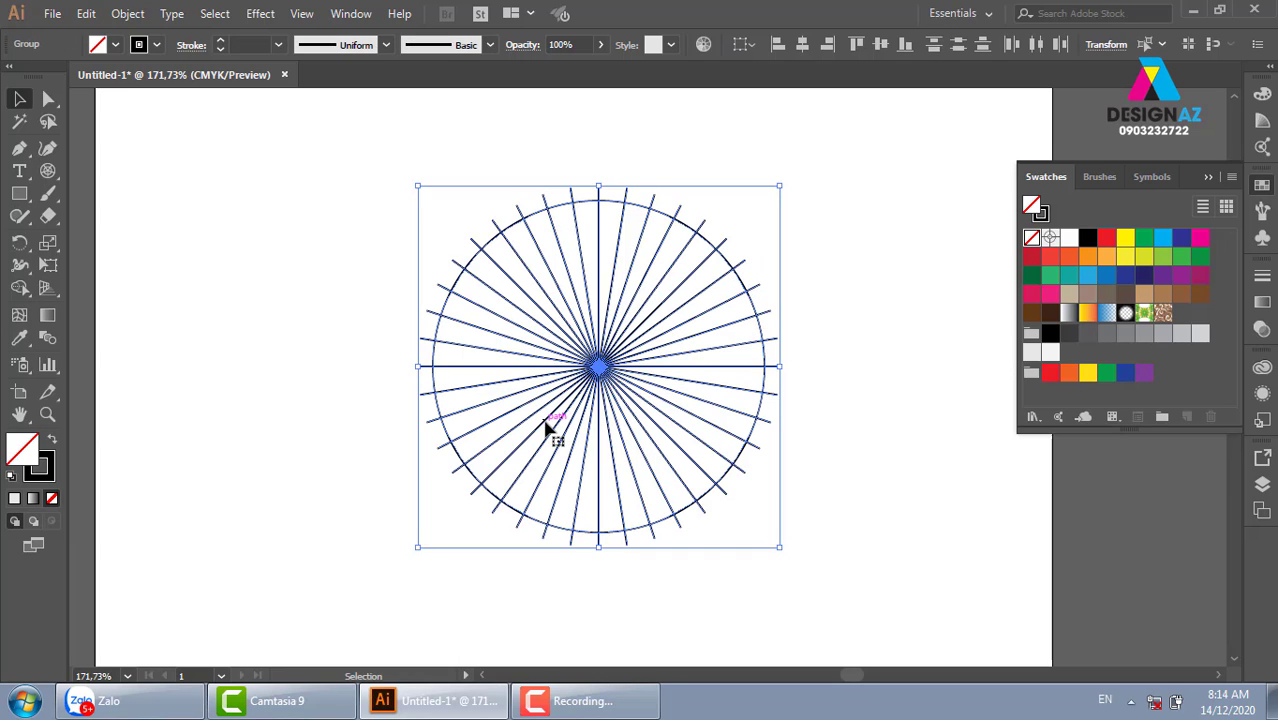
pyautogui.hotkey('shift', 'F7')
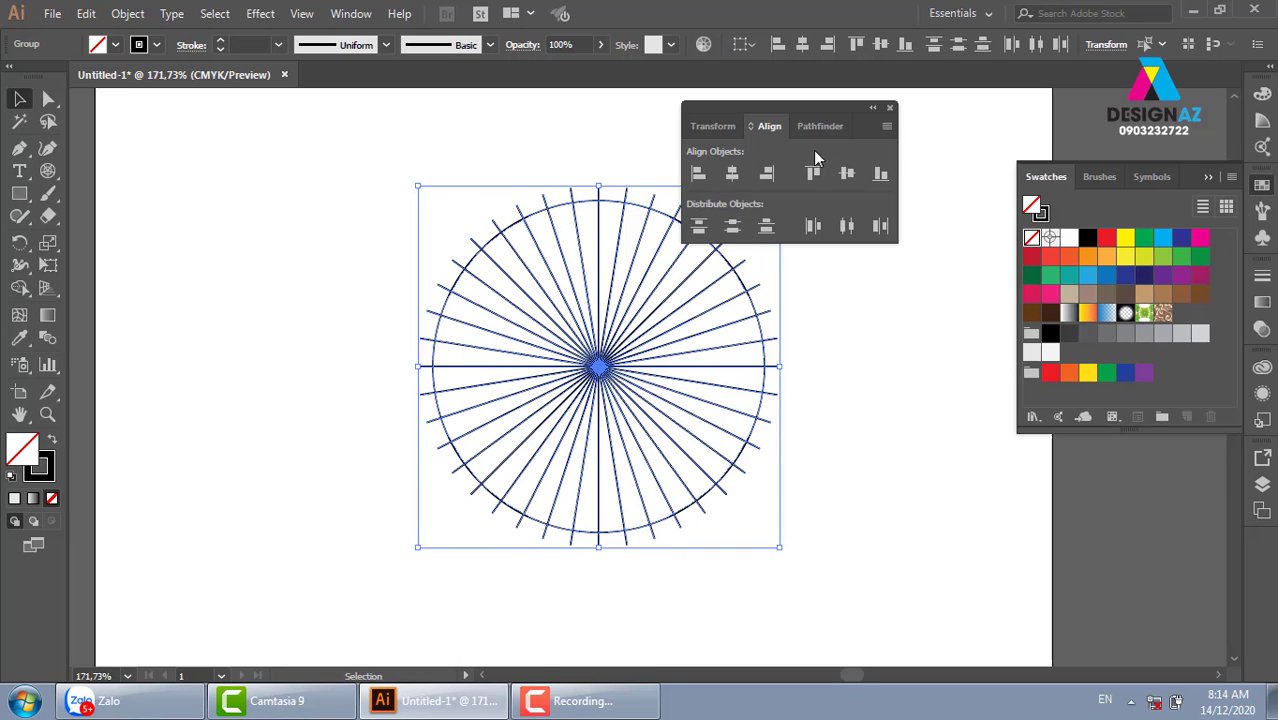
# - Divide the spoked circle into wedges with Pathfinder Divide and ungroup them
pyautogui.click(833, 126)
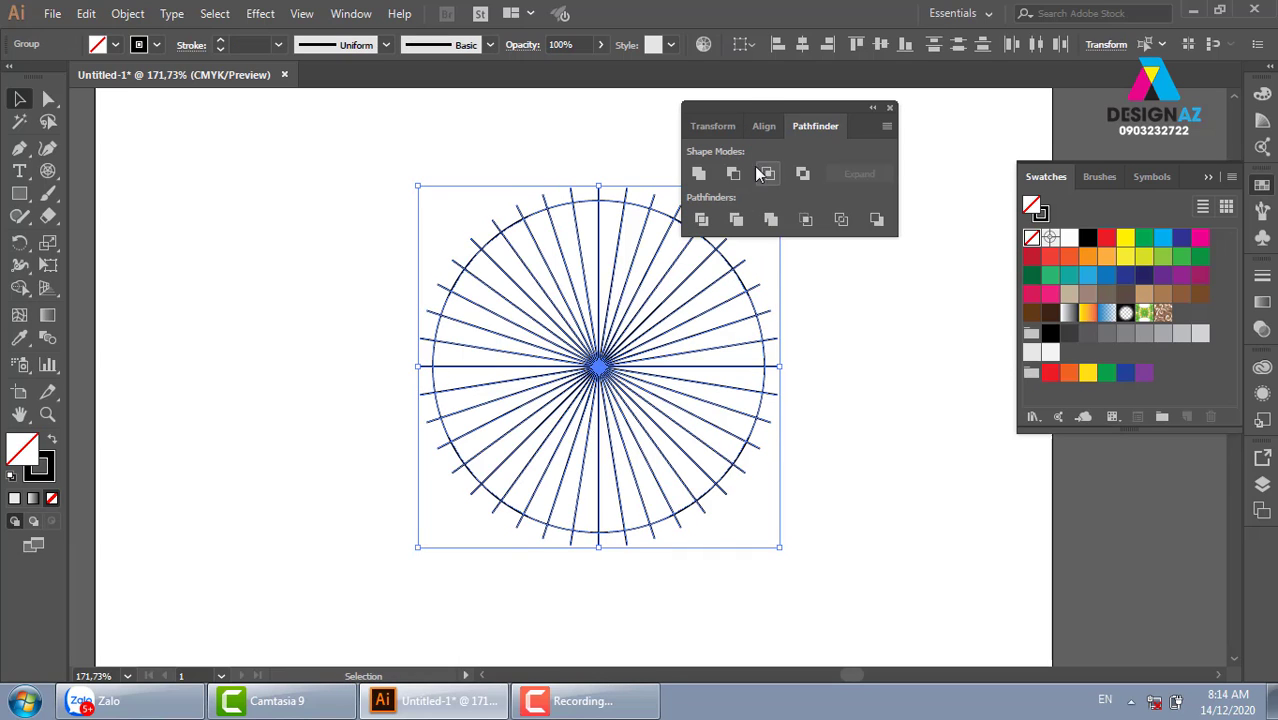
pyautogui.click(702, 222)
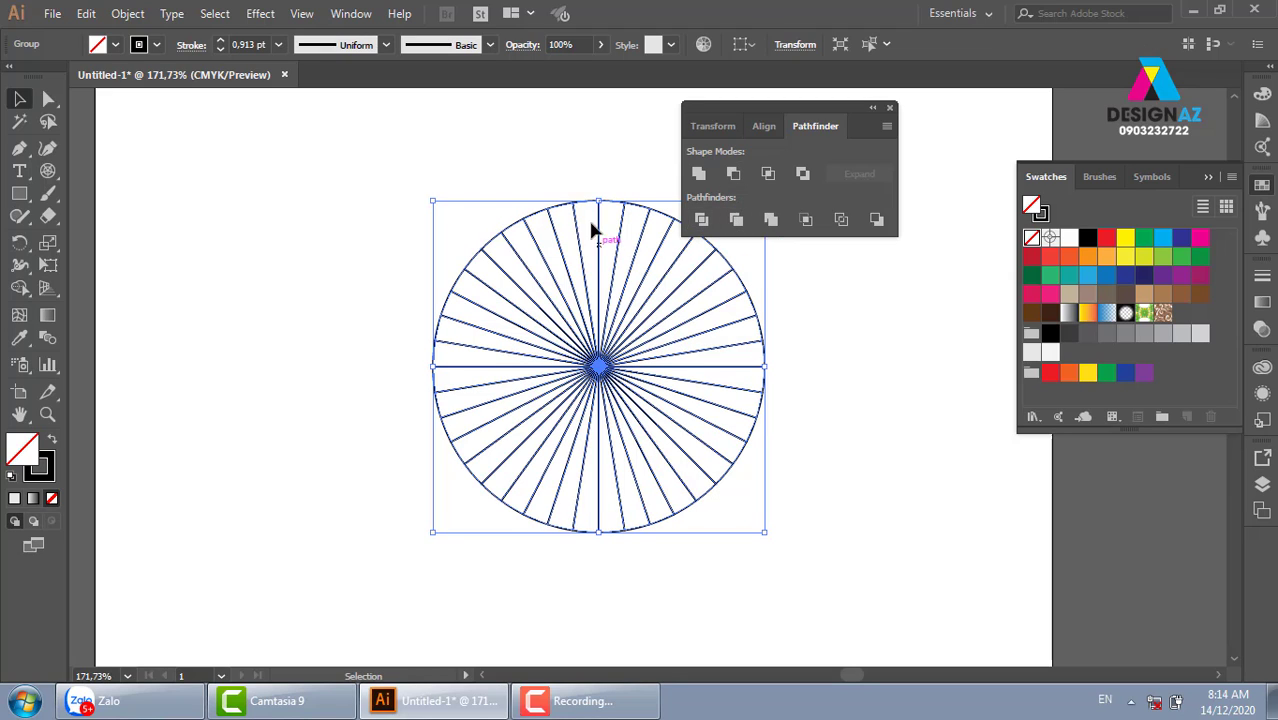
pyautogui.click(590, 170)
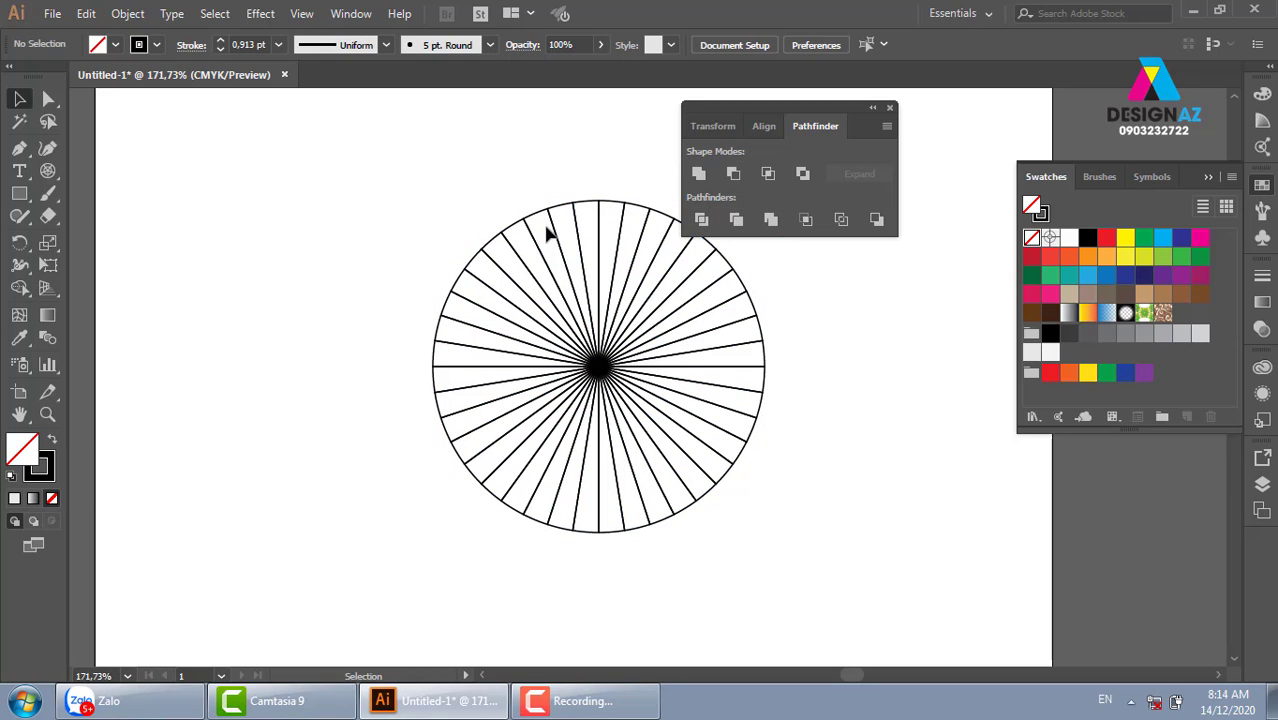
pyautogui.rightClick(557, 228)
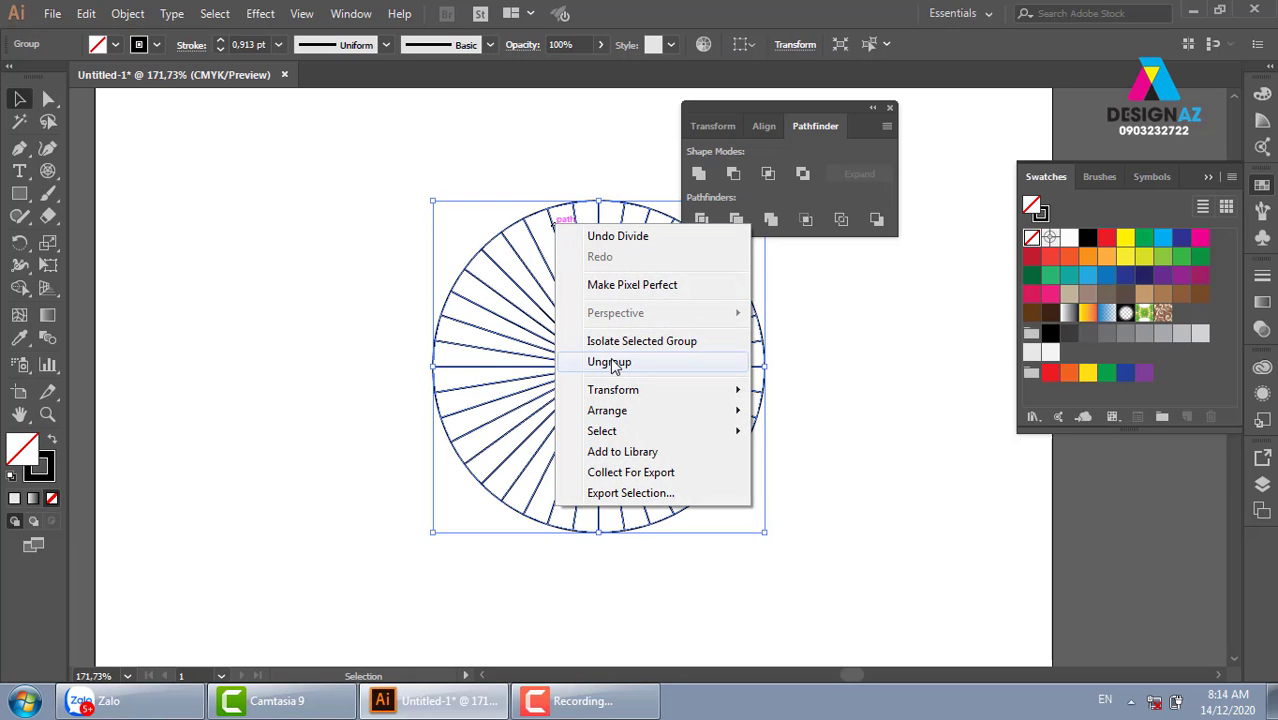
pyautogui.click(609, 361)
pyautogui.click(380, 200)
# - Open the first gap beside the top wedge and move the Pathfinder panel aside
pyautogui.click(52, 99)
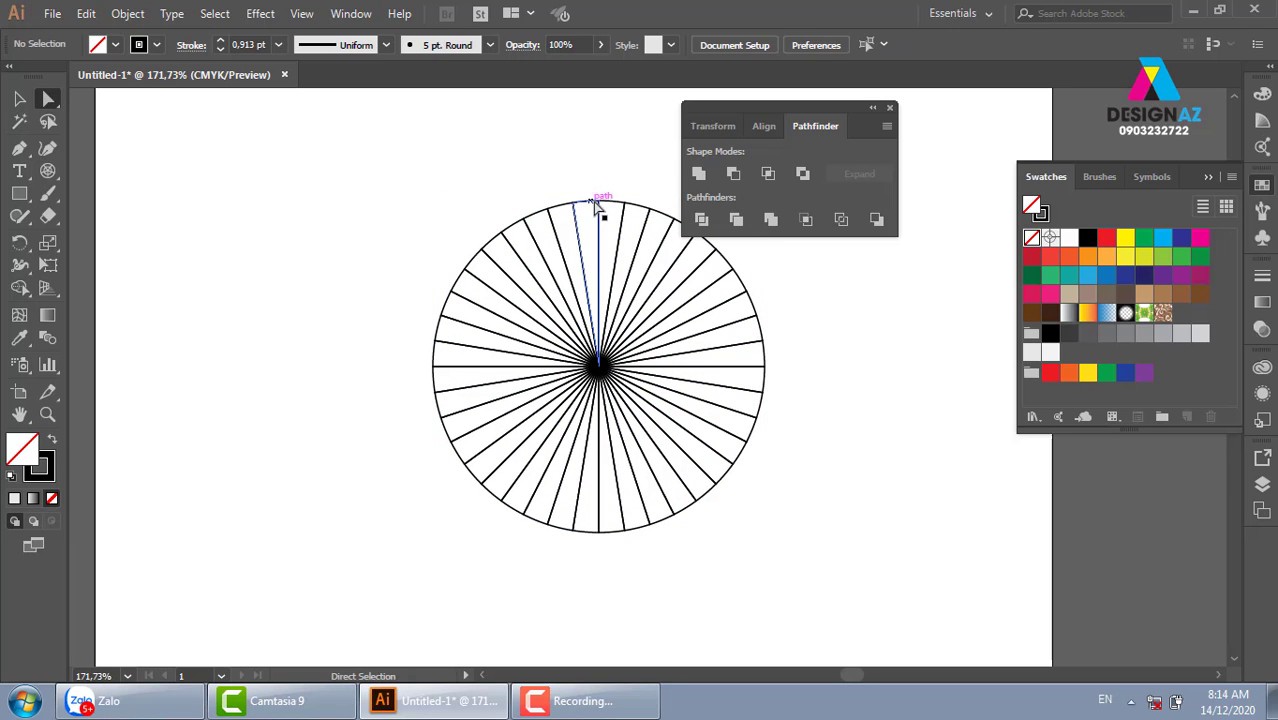
pyautogui.click(590, 212)
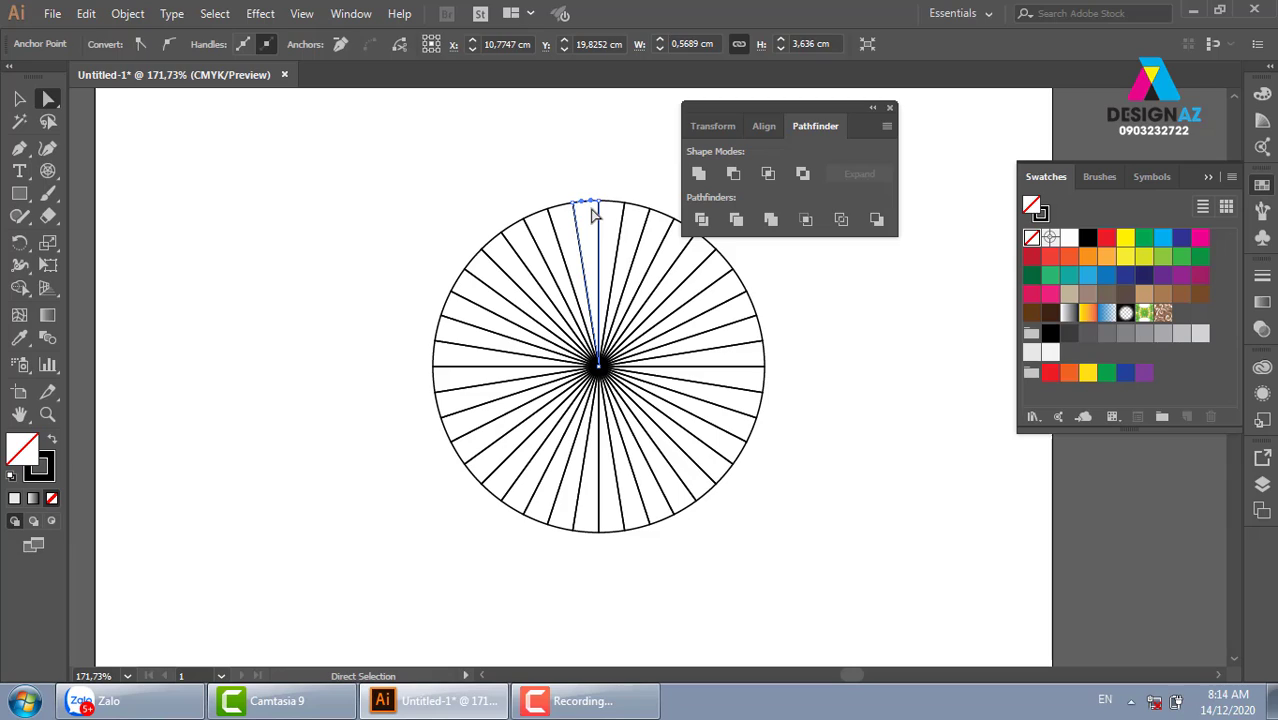
pyautogui.click(593, 213)
pyautogui.click(19, 99)
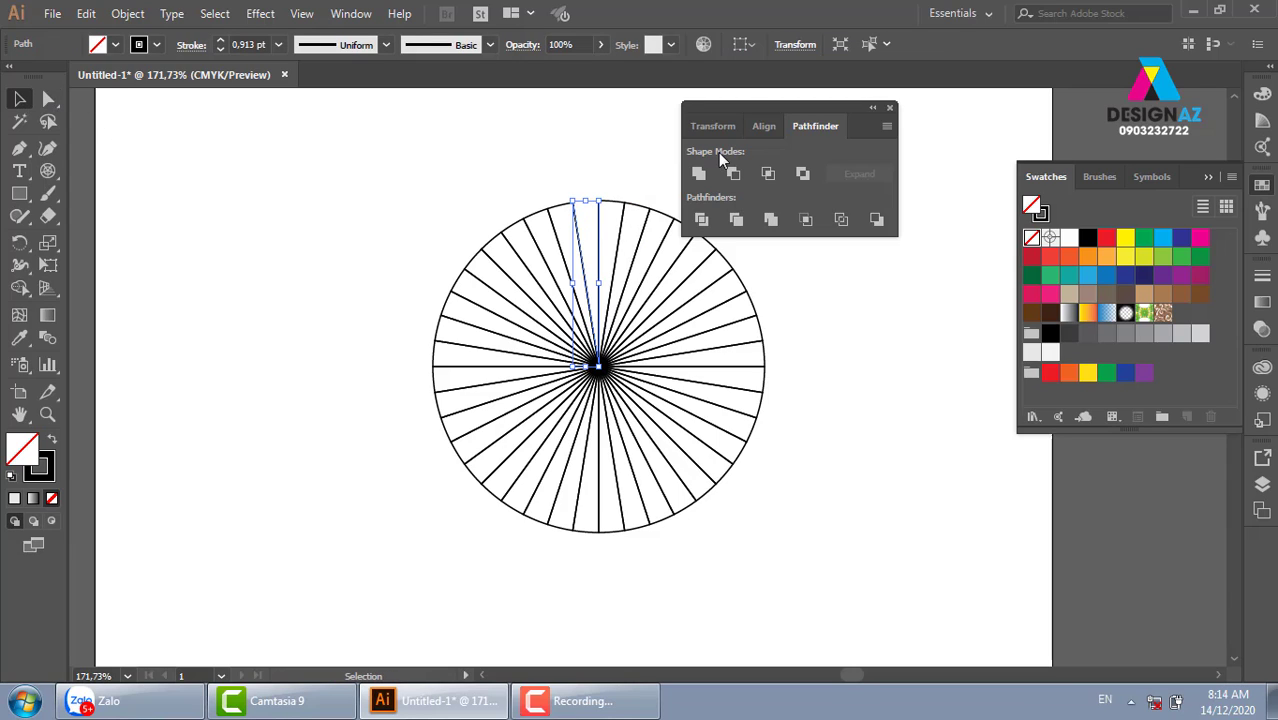
pyautogui.moveTo(642, 205); pyautogui.dragTo(651, 188)
pyautogui.click(680, 240)
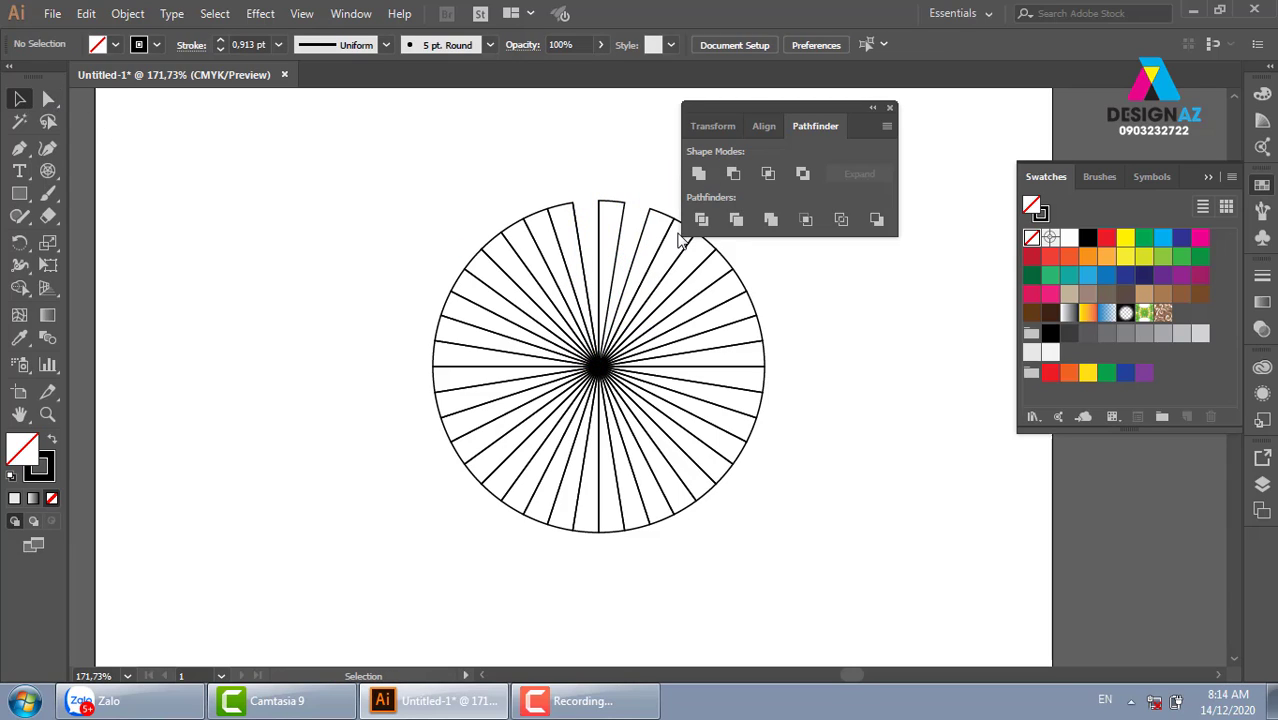
pyautogui.moveTo(784, 108); pyautogui.dragTo(888, 94)
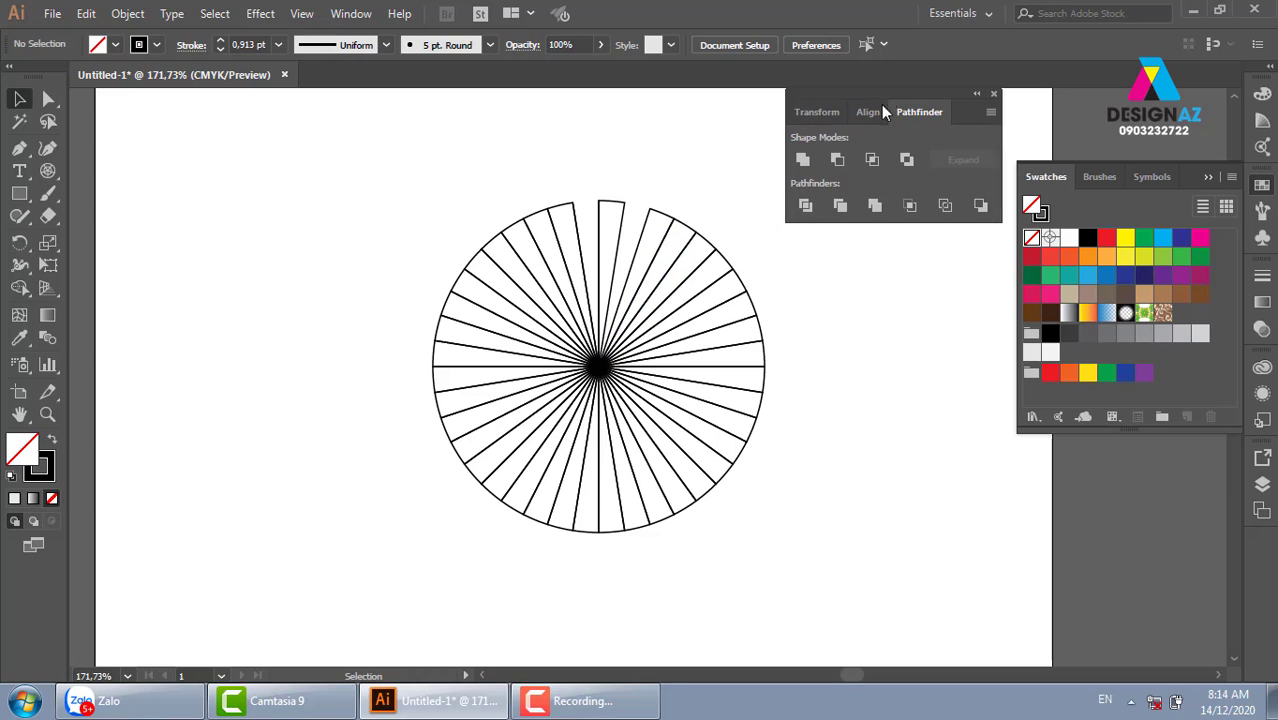
# - Remove alternating wedges down the upper-right side to the horizontal
pyautogui.click(687, 214)
pyautogui.click(747, 277)
pyautogui.moveTo(741, 208); pyautogui.dragTo(786, 302)
pyautogui.click(730, 270)
pyautogui.click(765, 294)
pyautogui.click(756, 312)
pyautogui.click(714, 284)
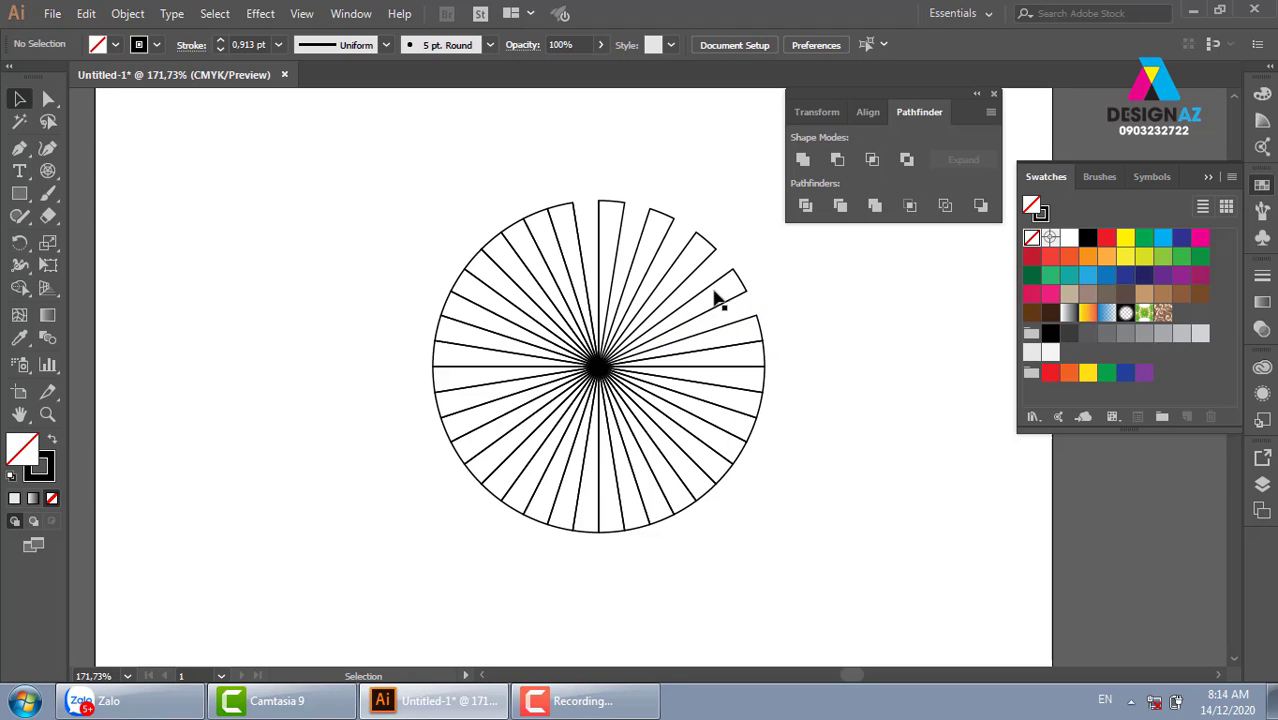
pyautogui.click(768, 366)
pyautogui.moveTo(772, 362); pyautogui.dragTo(813, 360)
# - Remove alternating wedges below the horizontal and across the lower half
pyautogui.click(808, 392)
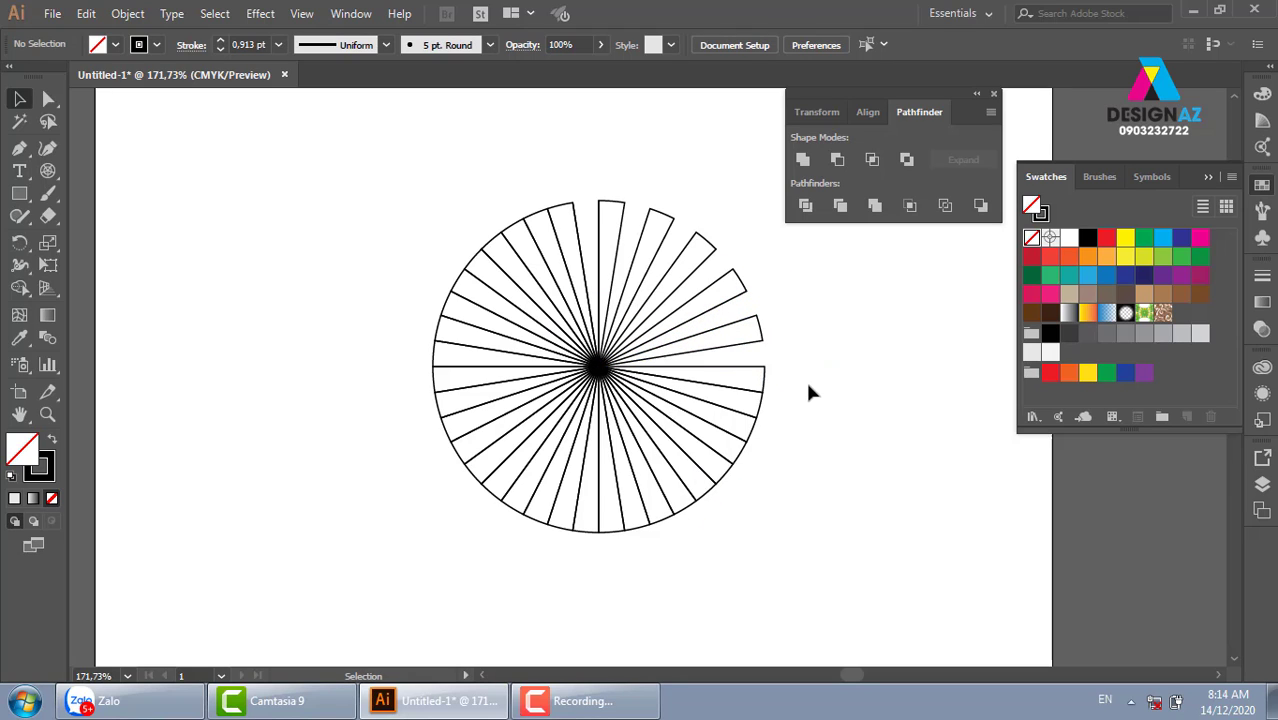
pyautogui.click(765, 416)
pyautogui.moveTo(768, 420); pyautogui.dragTo(807, 434)
pyautogui.click(750, 465)
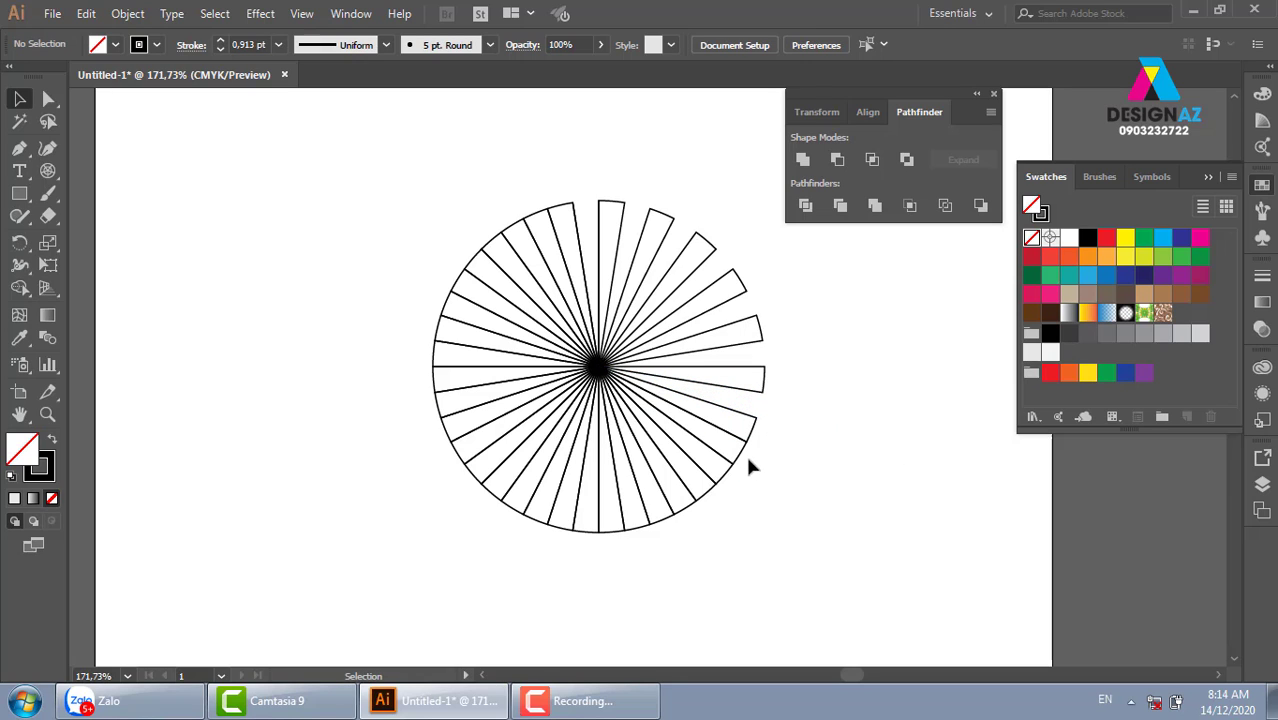
pyautogui.moveTo(740, 458)
pyautogui.mouseDown()
pyautogui.moveTo(752, 530)
pyautogui.moveTo(702, 498)
pyautogui.mouseUp()
pyautogui.click(670, 518)
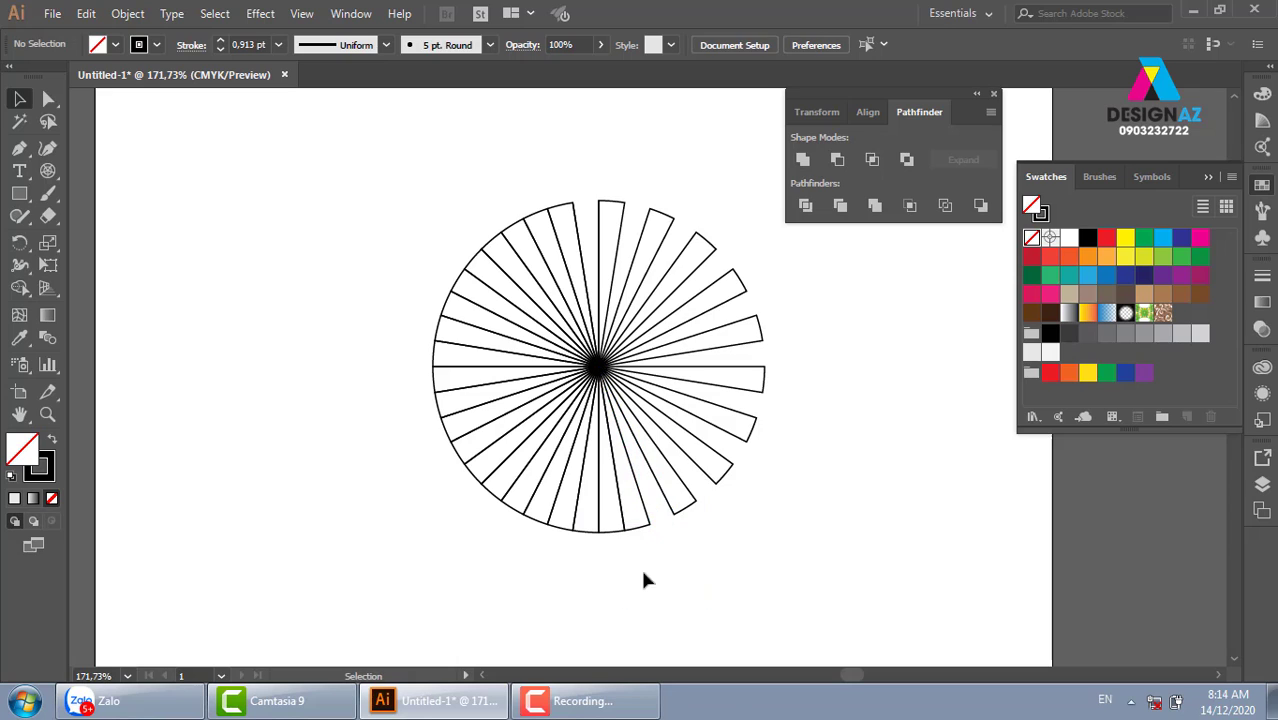
pyautogui.moveTo(614, 537)
pyautogui.mouseDown()
pyautogui.moveTo(608, 599)
pyautogui.moveTo(559, 527)
pyautogui.moveTo(531, 590)
pyautogui.moveTo(510, 520)
pyautogui.moveTo(470, 562)
pyautogui.moveTo(485, 491)
pyautogui.moveTo(440, 495)
pyautogui.moveTo(448, 516)
pyautogui.moveTo(442, 371)
pyautogui.moveTo(367, 383)
pyautogui.moveTo(422, 343)
pyautogui.moveTo(402, 323)
pyautogui.moveTo(476, 314)
pyautogui.moveTo(463, 283)
pyautogui.moveTo(413, 257)
pyautogui.moveTo(545, 235)
pyautogui.moveTo(516, 106)
pyautogui.moveTo(540, 235)
pyautogui.mouseUp()
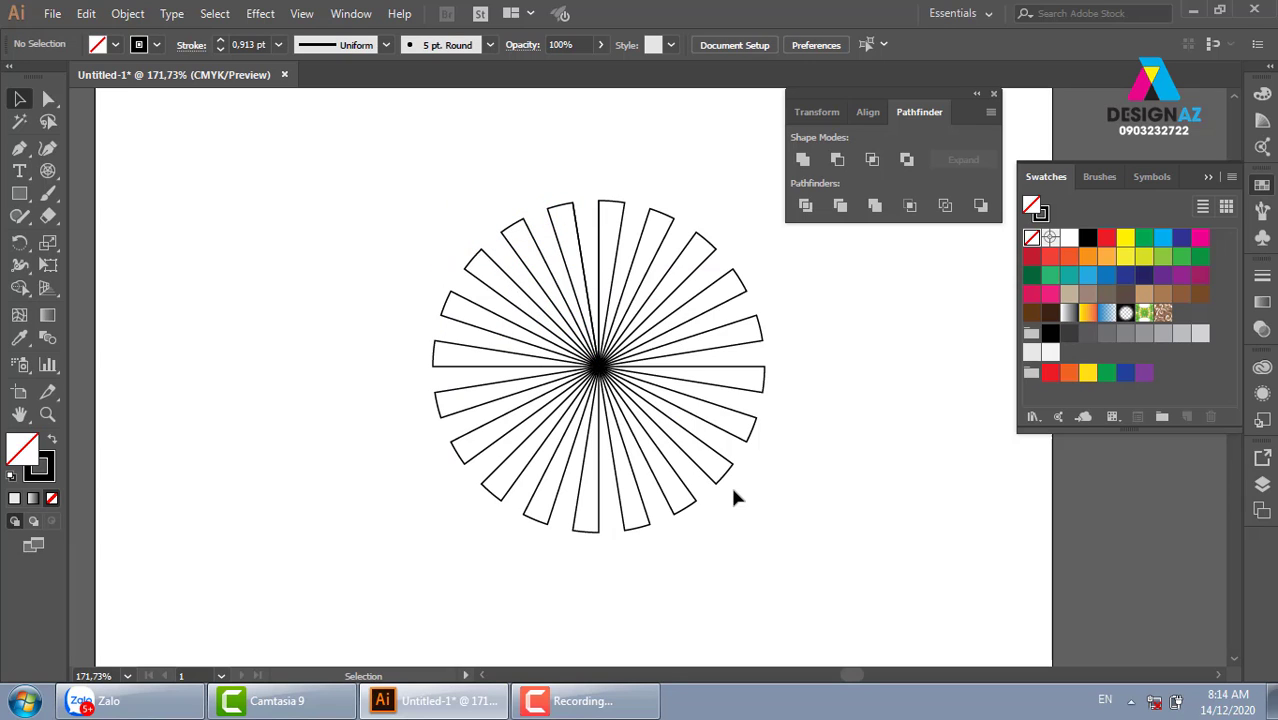
# - Select the whole starburst and fill its wedges orange
pyautogui.moveTo(365, 146); pyautogui.dragTo(784, 536)
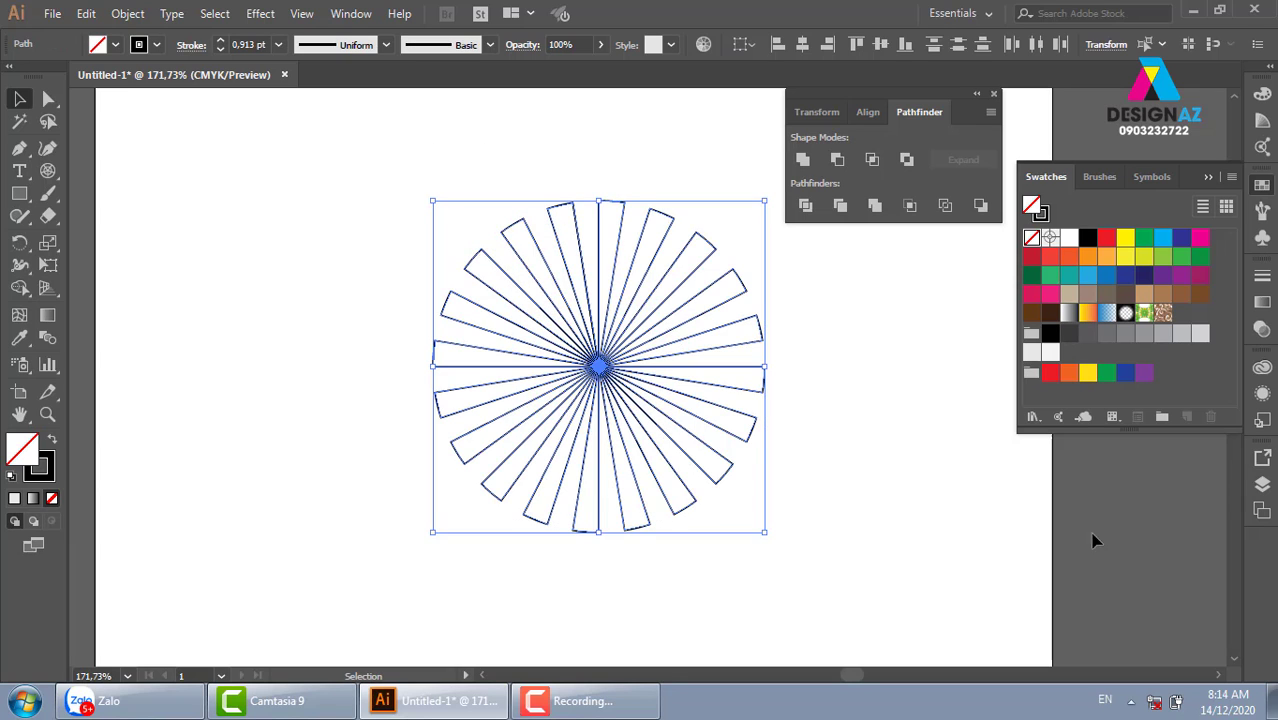
pyautogui.click(1107, 256)
pyautogui.click(868, 417)
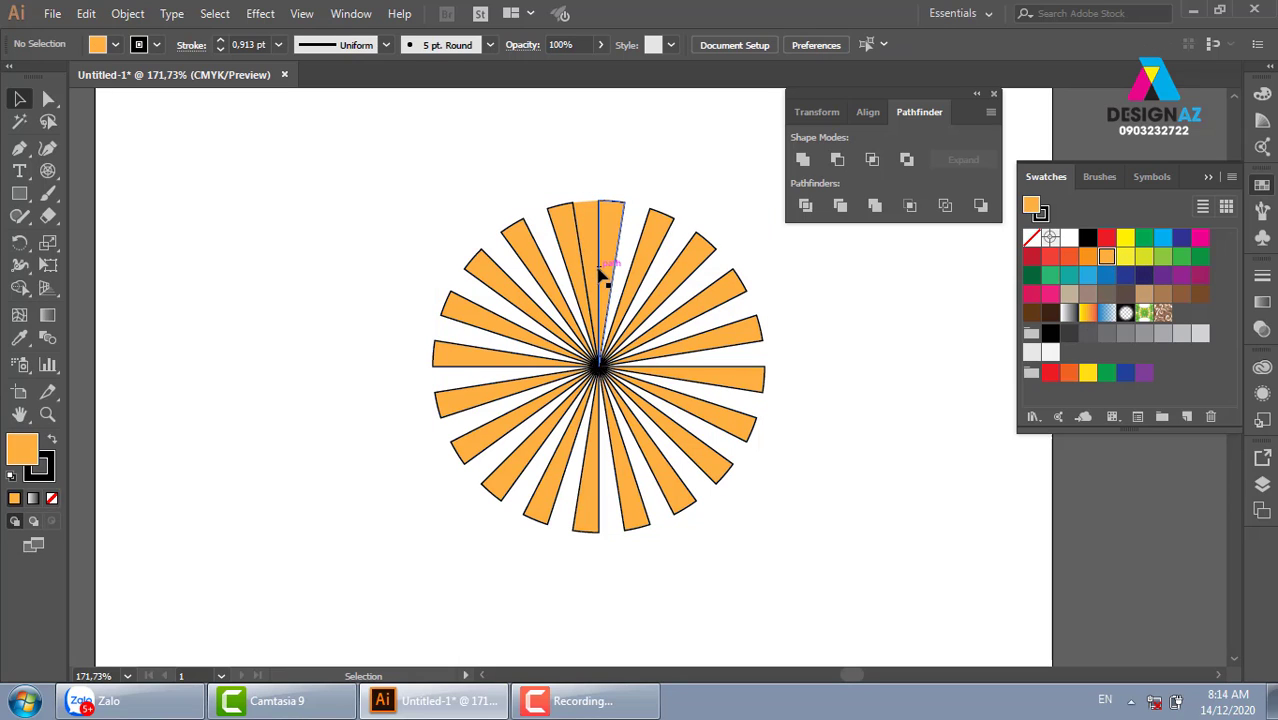
# - Marquee-select the entire starburst and delete it
pyautogui.moveTo(600, 270); pyautogui.dragTo(592, 178)
pyautogui.hotkey('ctrl', 'z')
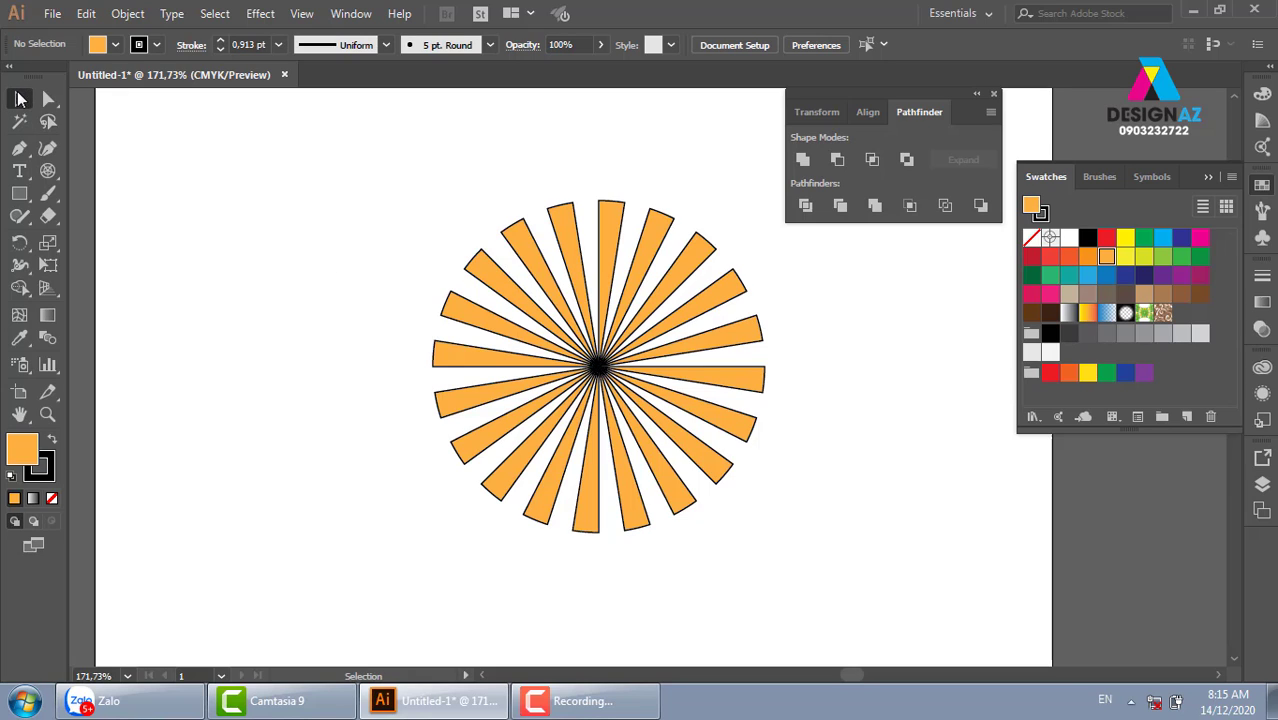
pyautogui.moveTo(396, 188); pyautogui.dragTo(840, 590)
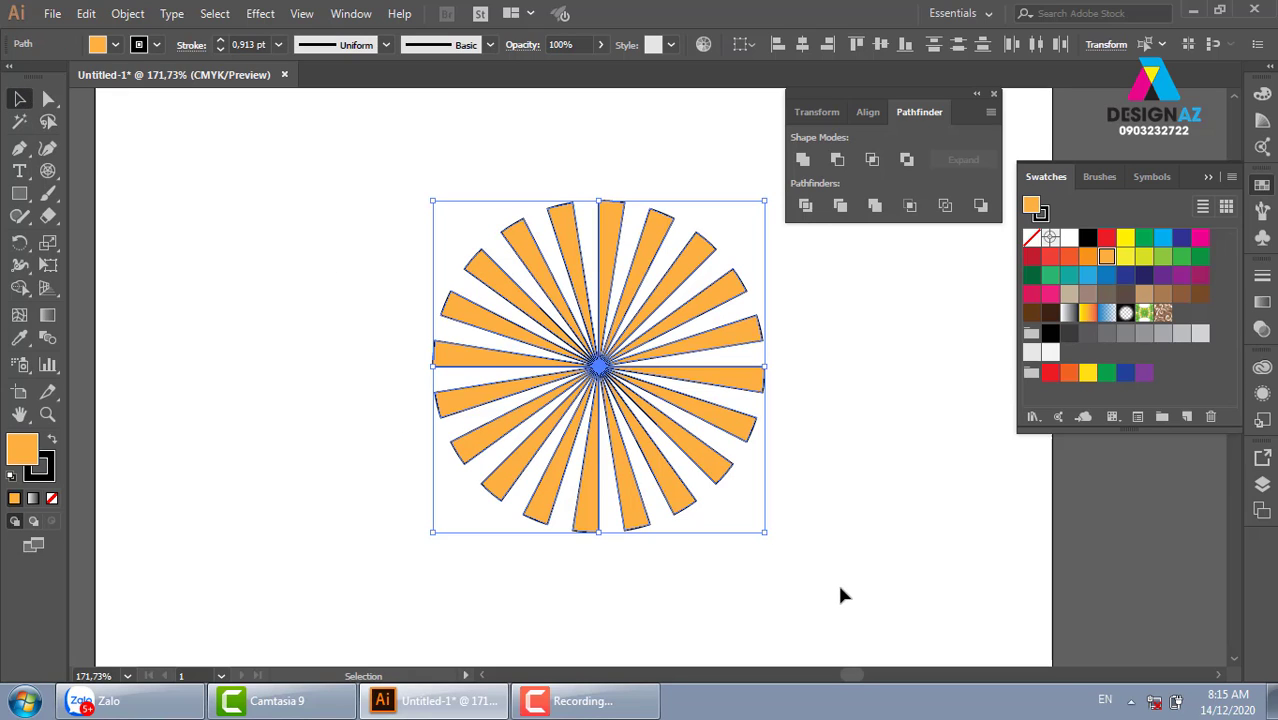
pyautogui.press('Delete')
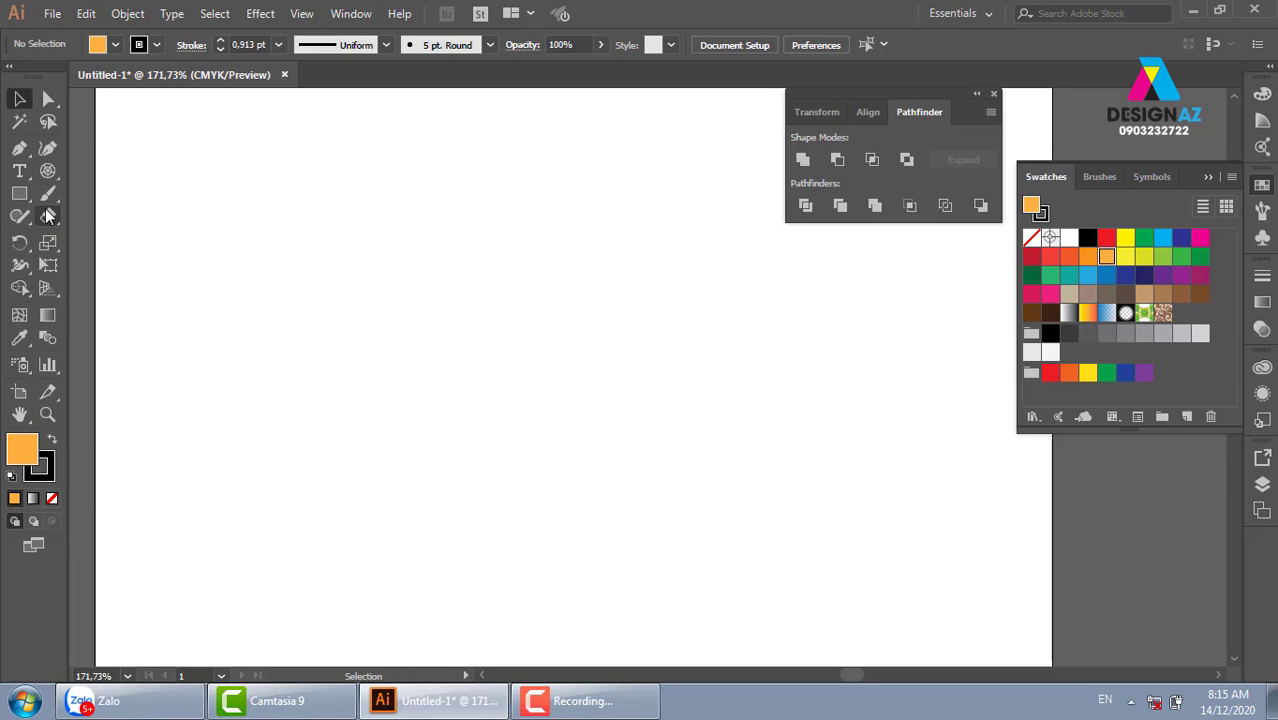
# - Close the Pathfinder and Swatches panels and keep the Rectangle Tool active
pyautogui.moveTo(19, 193); pyautogui.dragTo(57, 213)
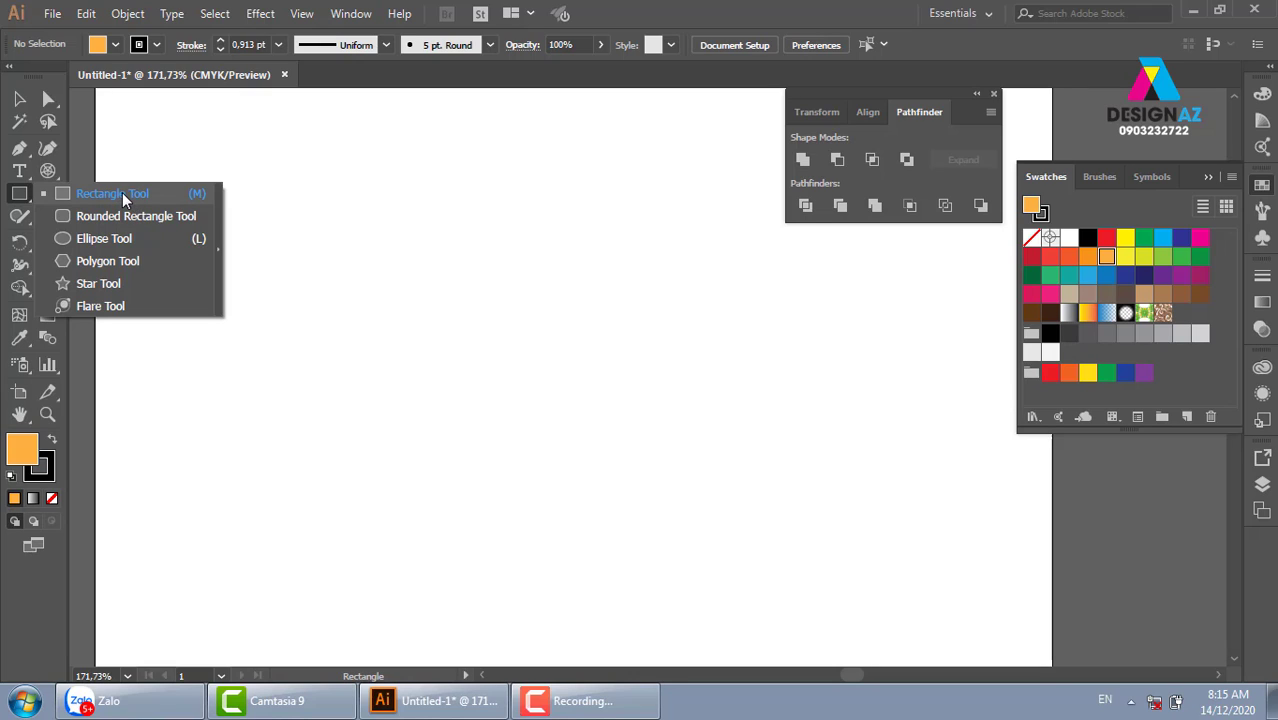
pyautogui.click(994, 94)
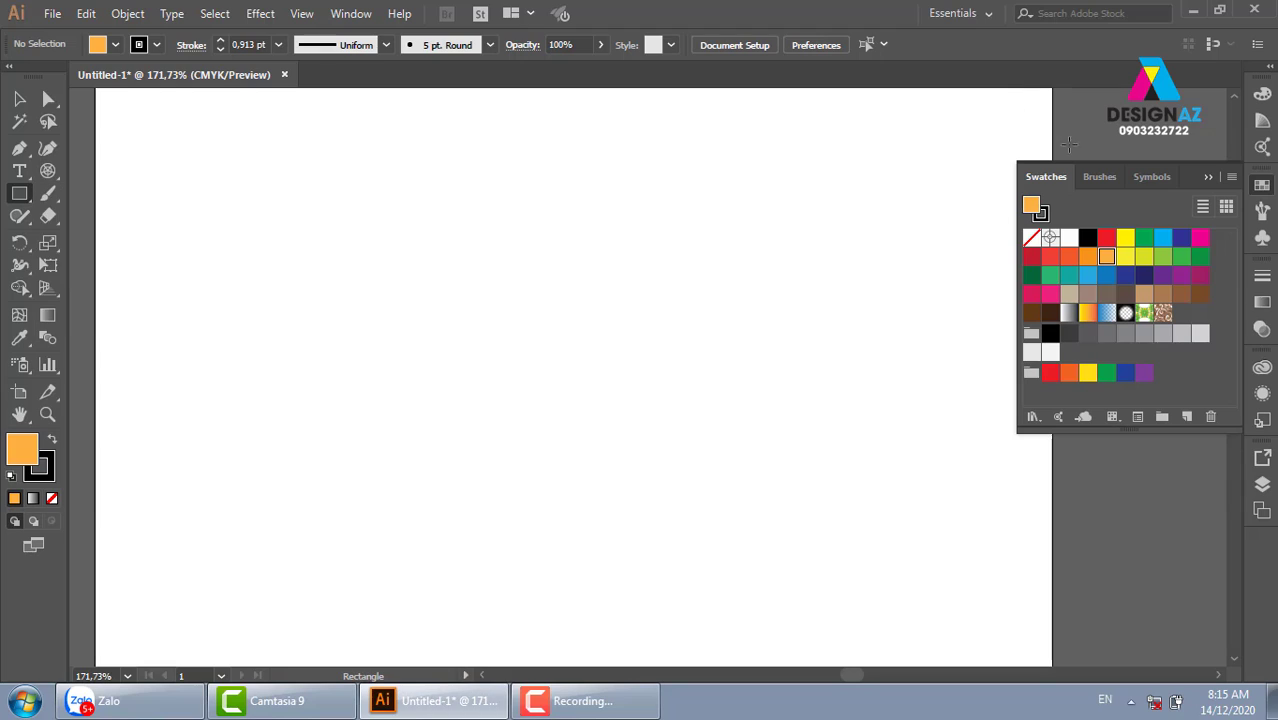
pyautogui.click(1208, 178)
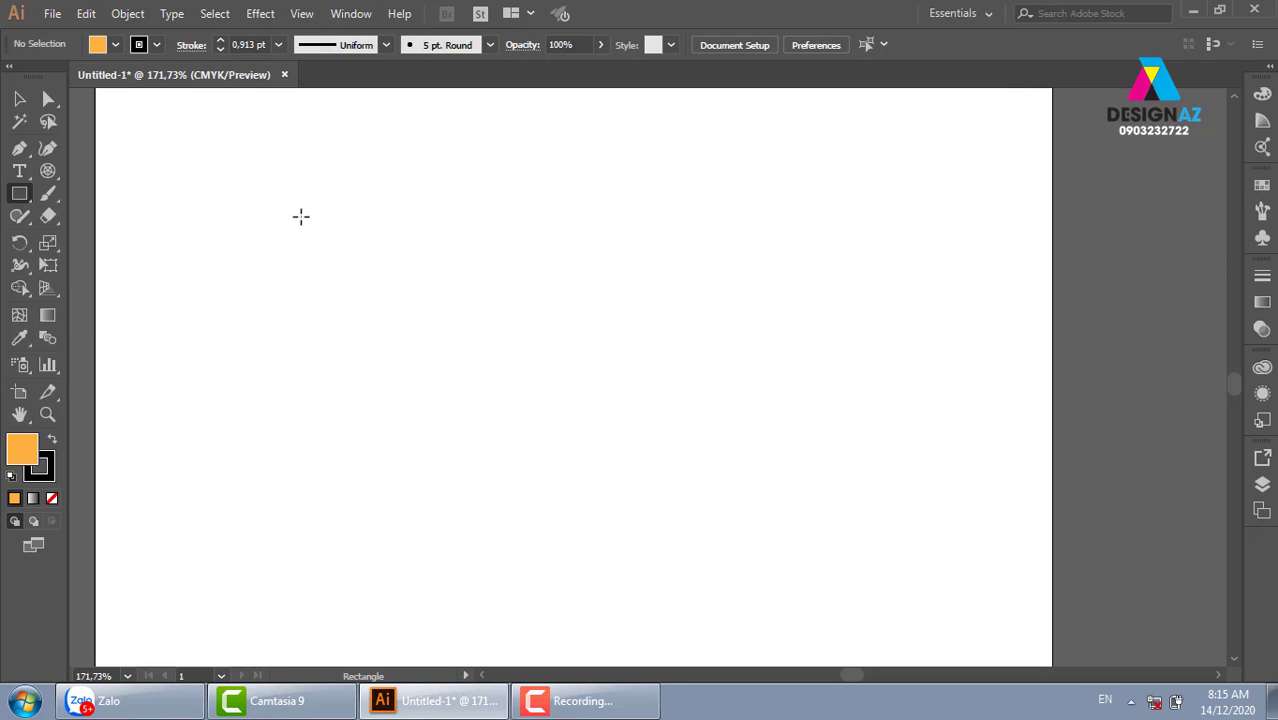
pyautogui.click(22, 196)
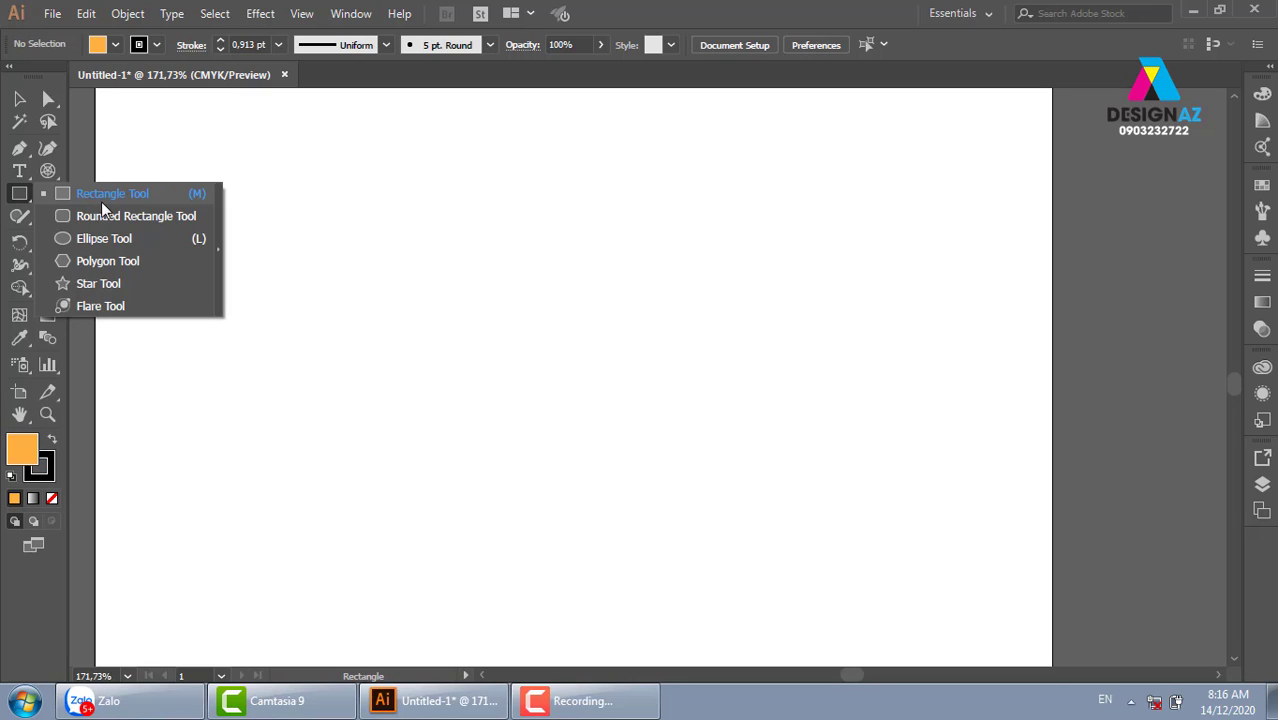
pyautogui.click(133, 197)
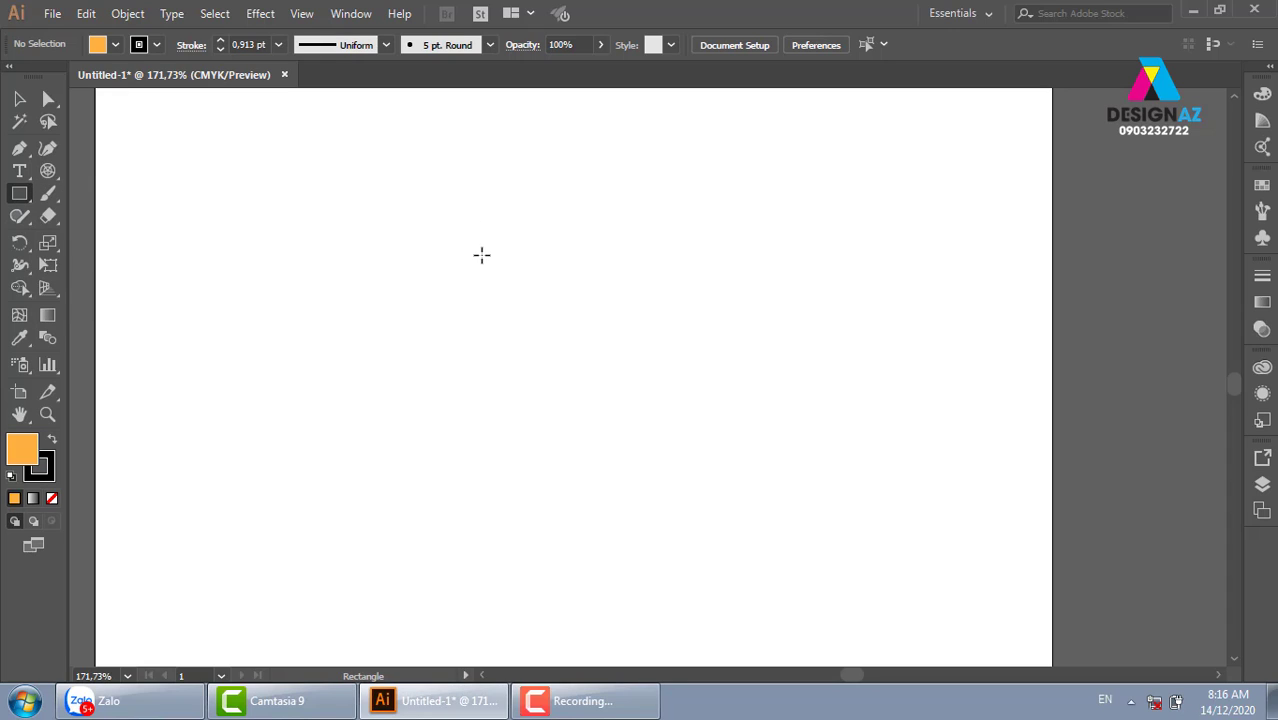
pyautogui.click(481, 256)
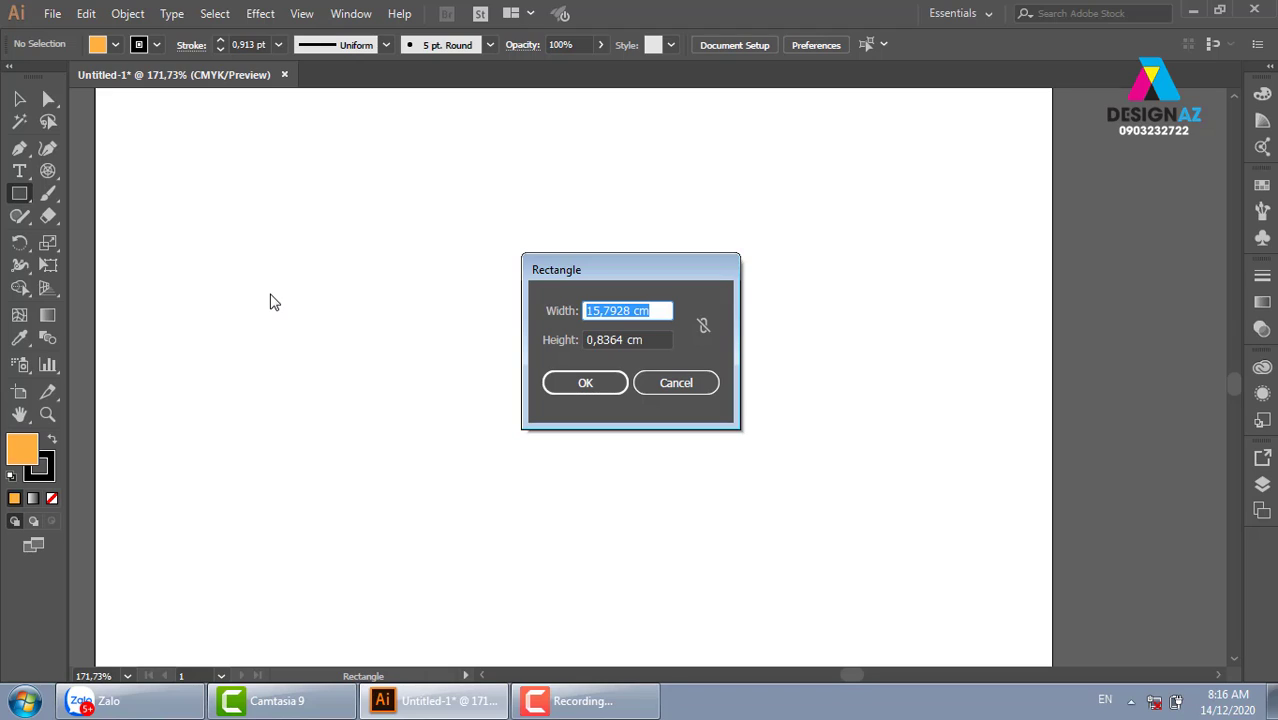
pyautogui.write('9')
pyautogui.press('Tab')
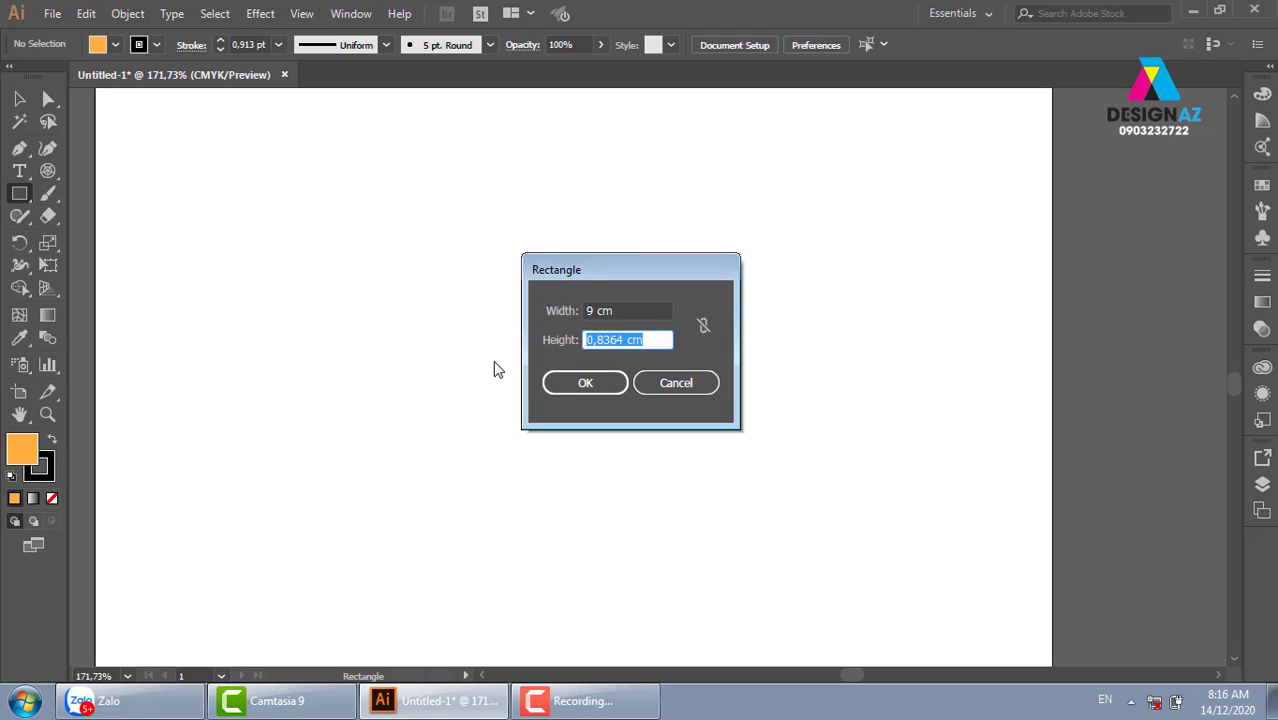
pyautogui.write('5,5')
pyautogui.press('Return')
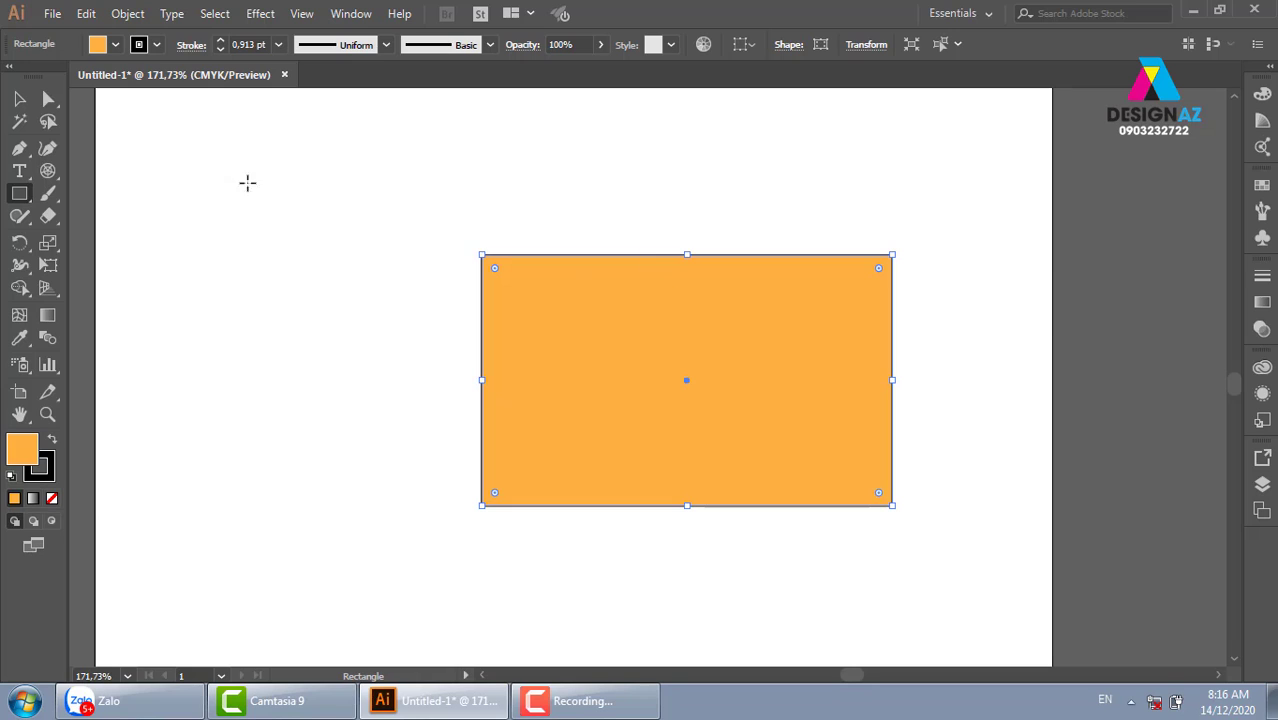
pyautogui.click(19, 99)
pyautogui.moveTo(727, 415); pyautogui.dragTo(378, 275)
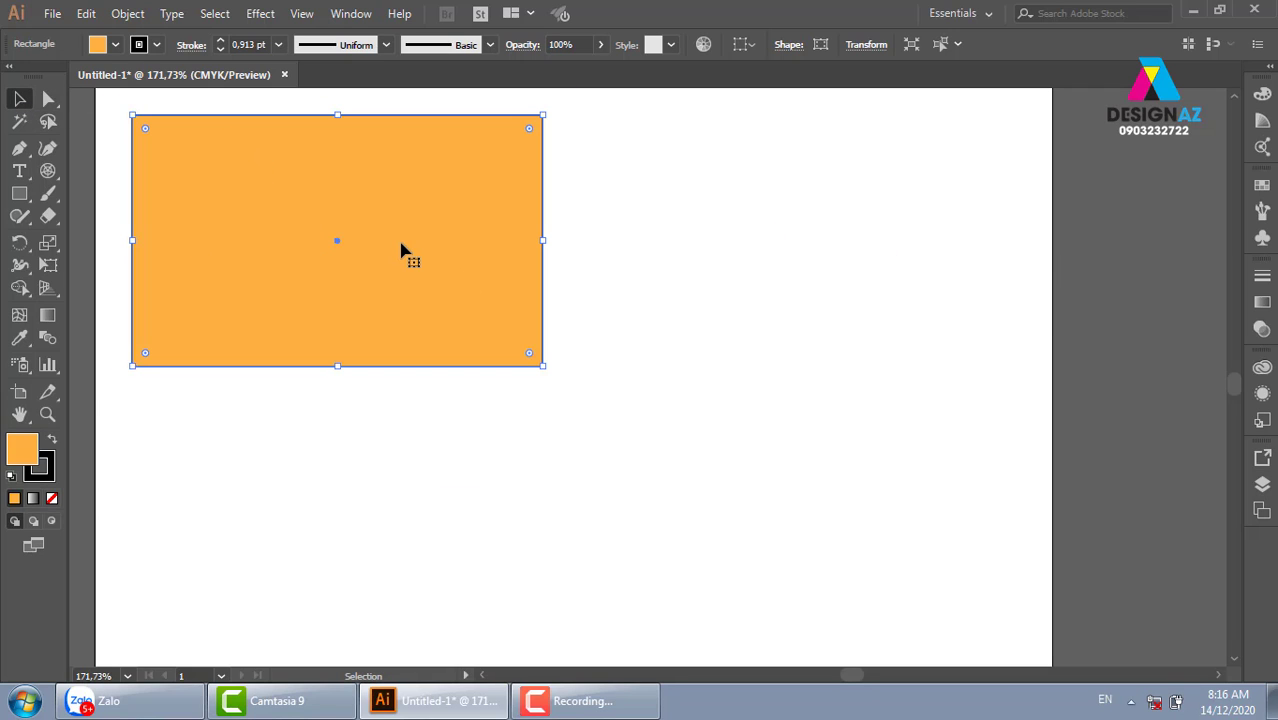
pyautogui.click(666, 170)
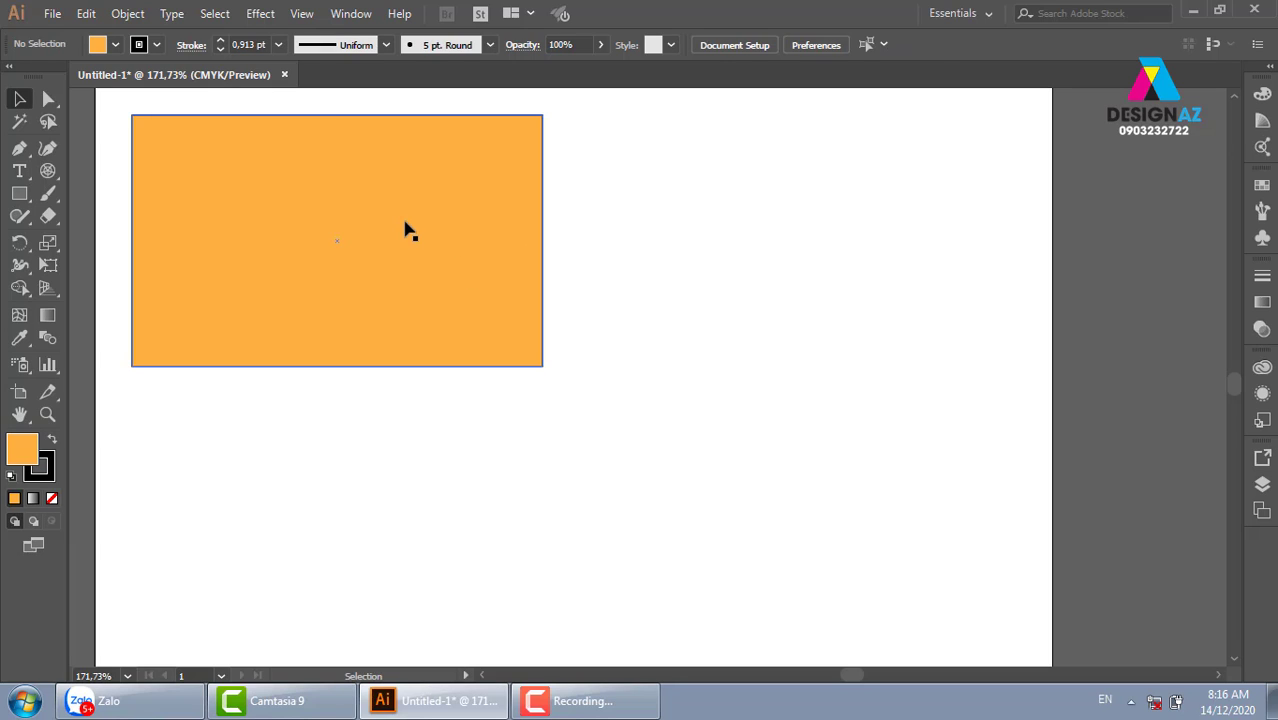
pyautogui.click(405, 228)
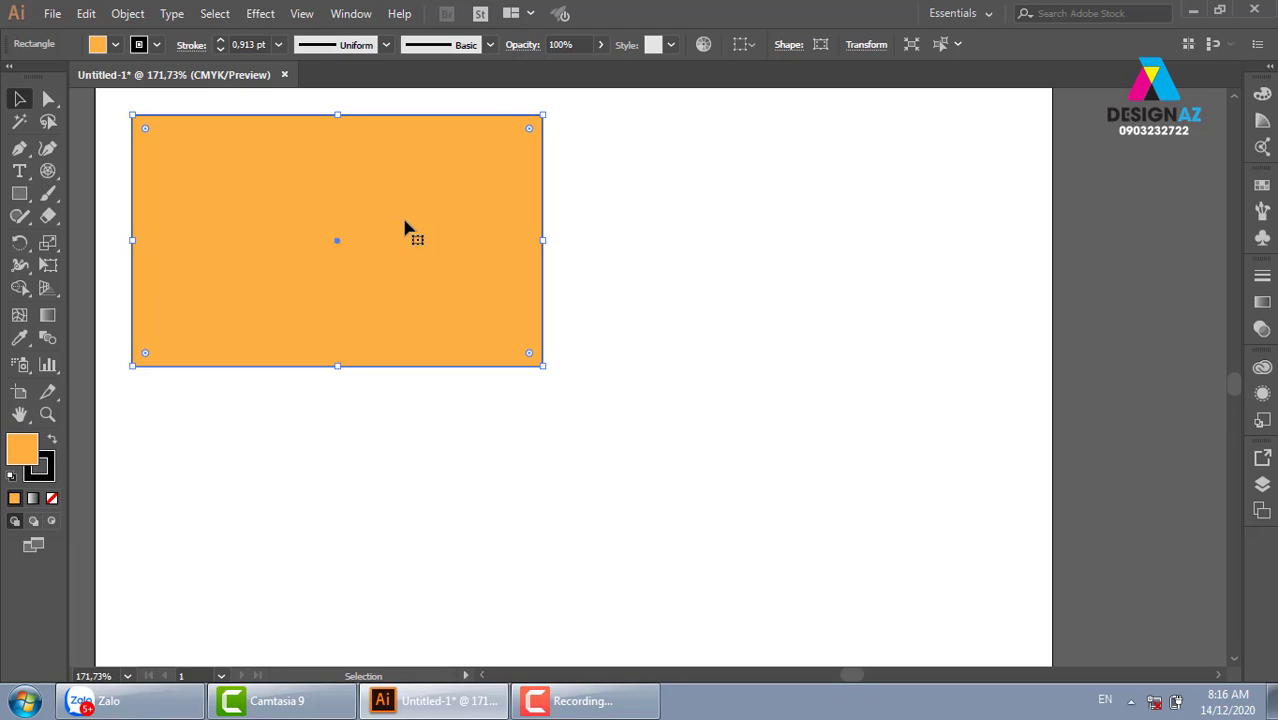
pyautogui.press('Delete')
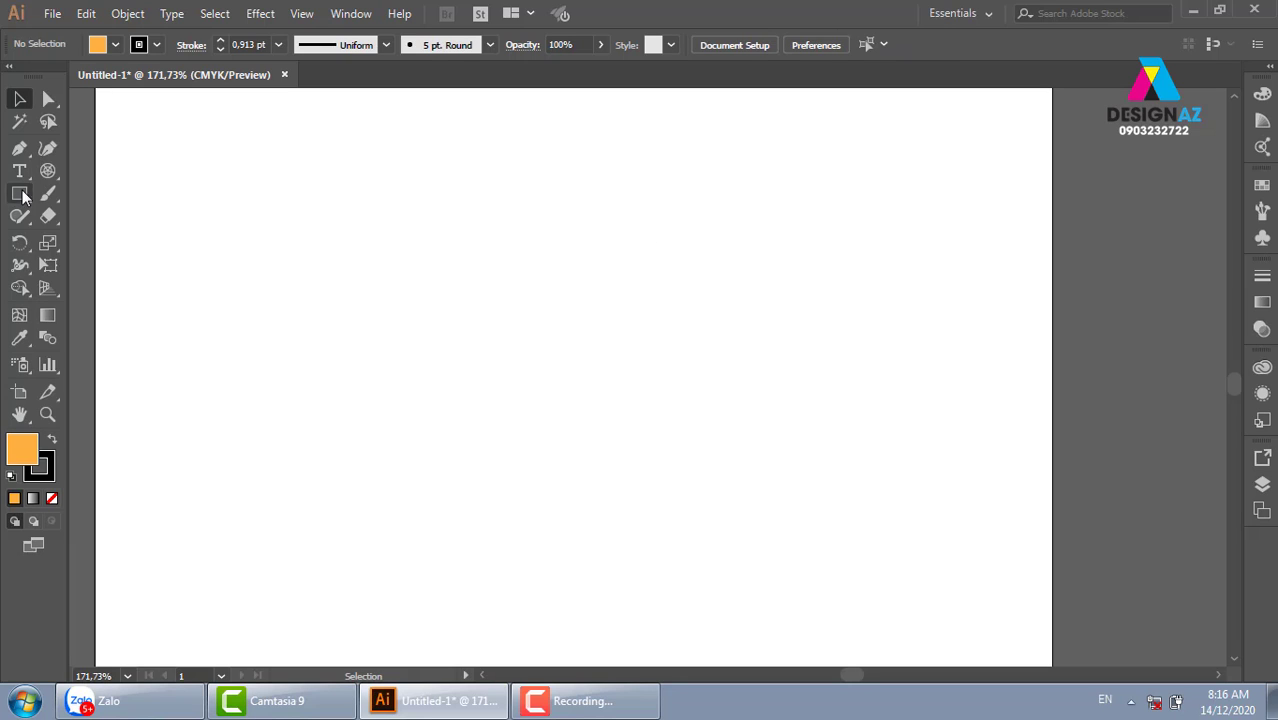
# - Draw an orange rectangle across the artboard's middle and show the Align panel
pyautogui.click(20, 194)
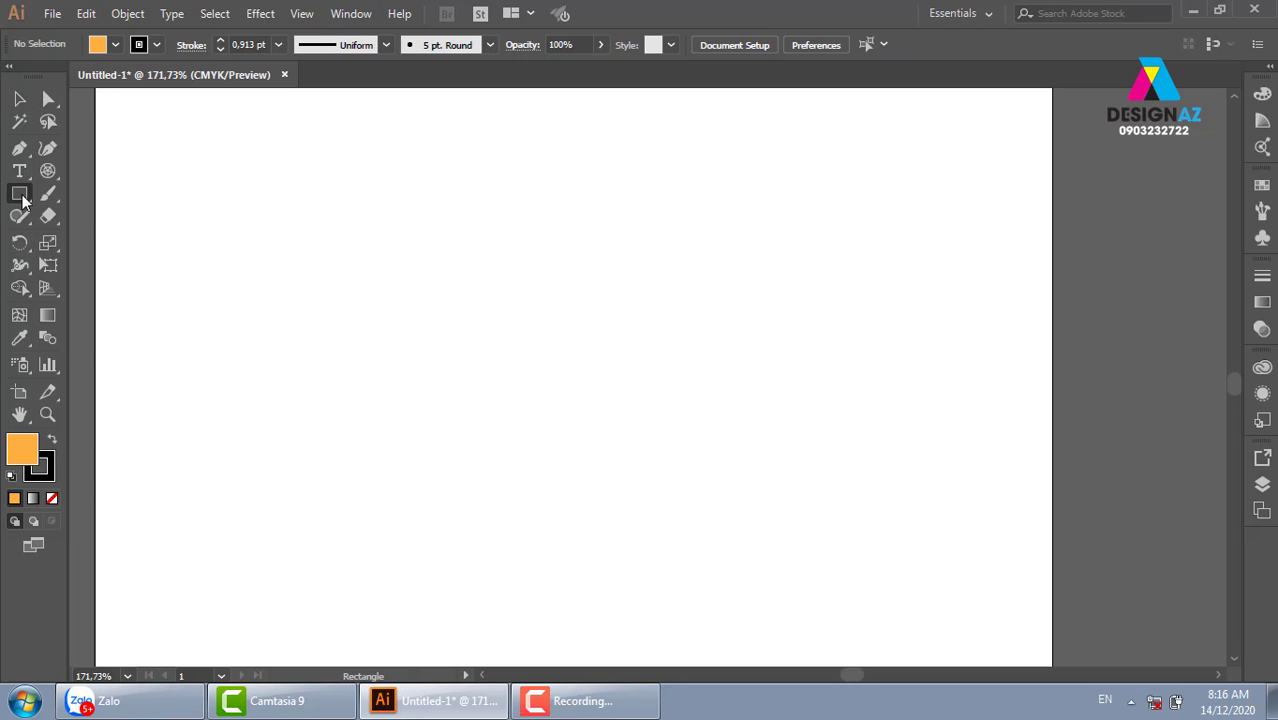
pyautogui.moveTo(307, 218)
pyautogui.mouseDown()
pyautogui.moveTo(665, 437)
pyautogui.moveTo(867, 473)
pyautogui.mouseUp()
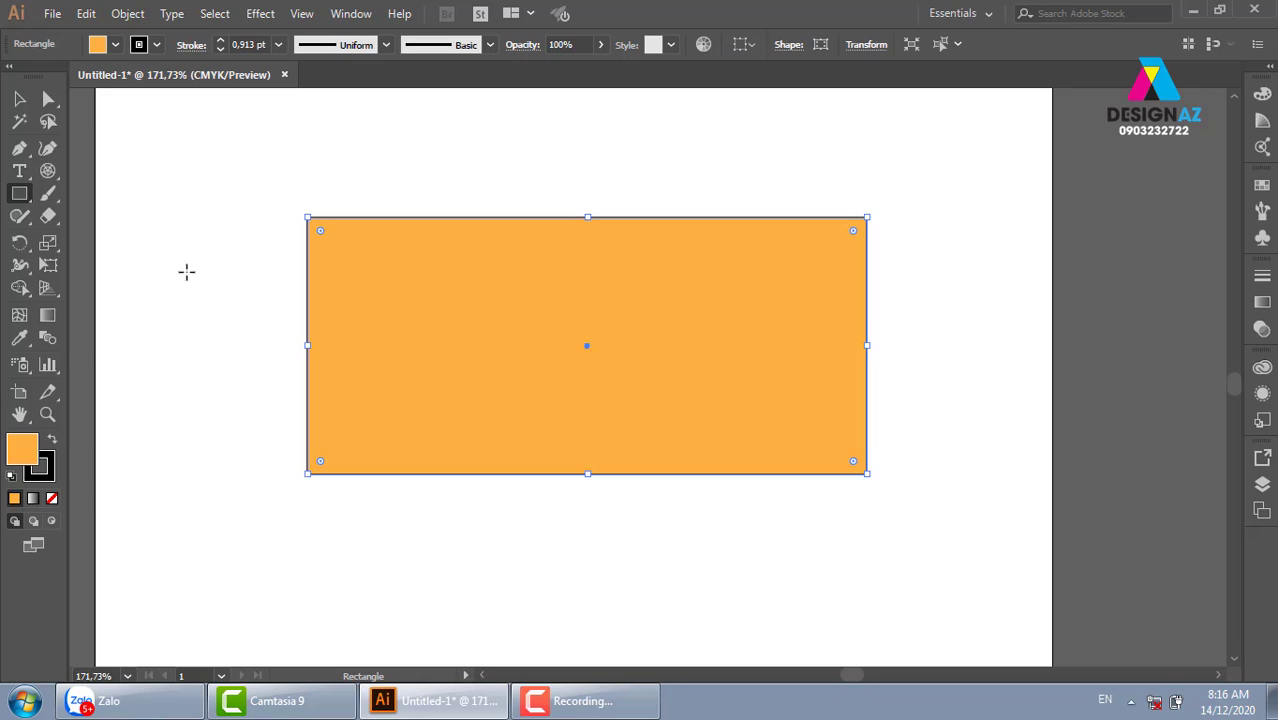
pyautogui.click(20, 99)
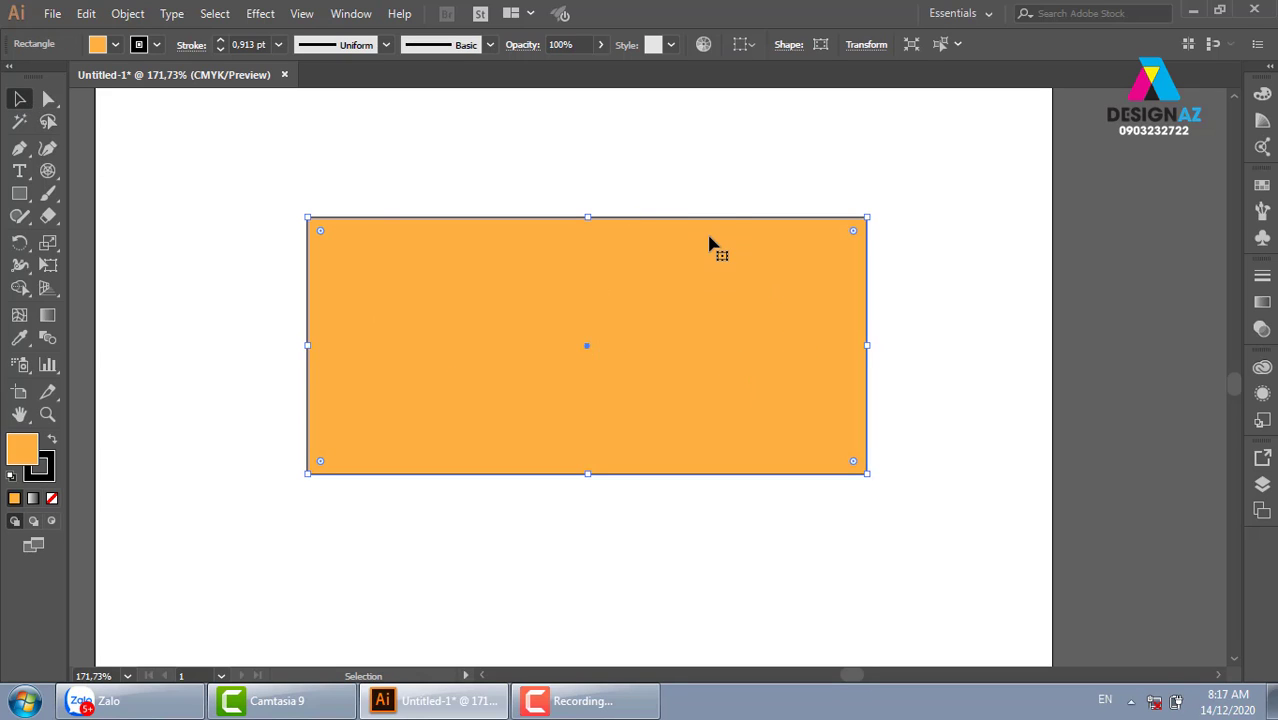
pyautogui.hotkey('shift', 'F7')
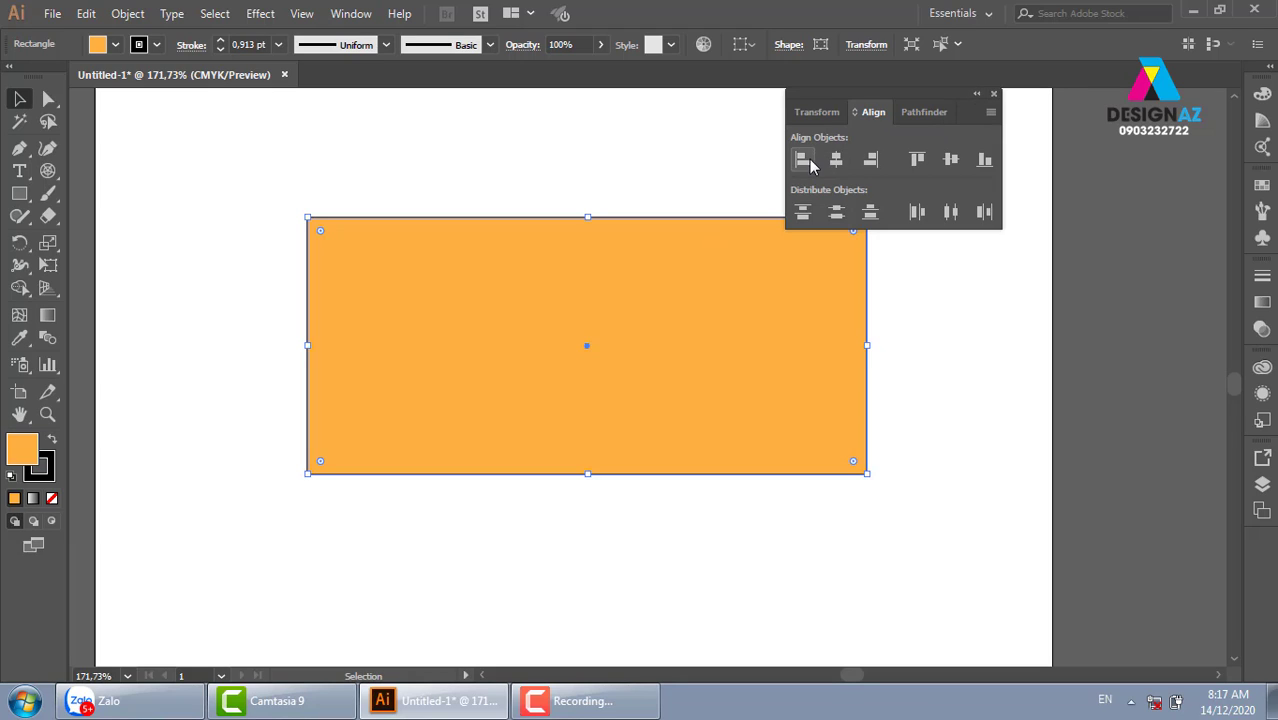
# - Unlink proportions and size the rectangle to 9 cm wide by 5,5 cm tall
pyautogui.click(923, 115)
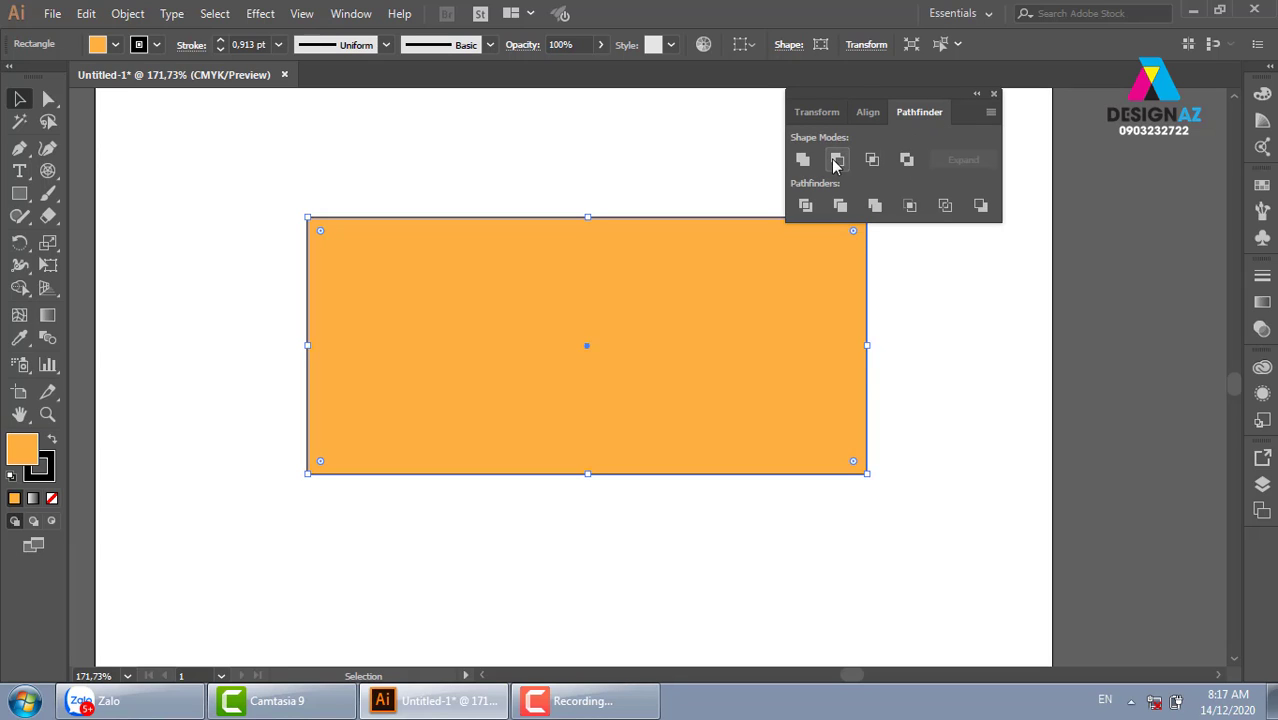
pyautogui.click(822, 111)
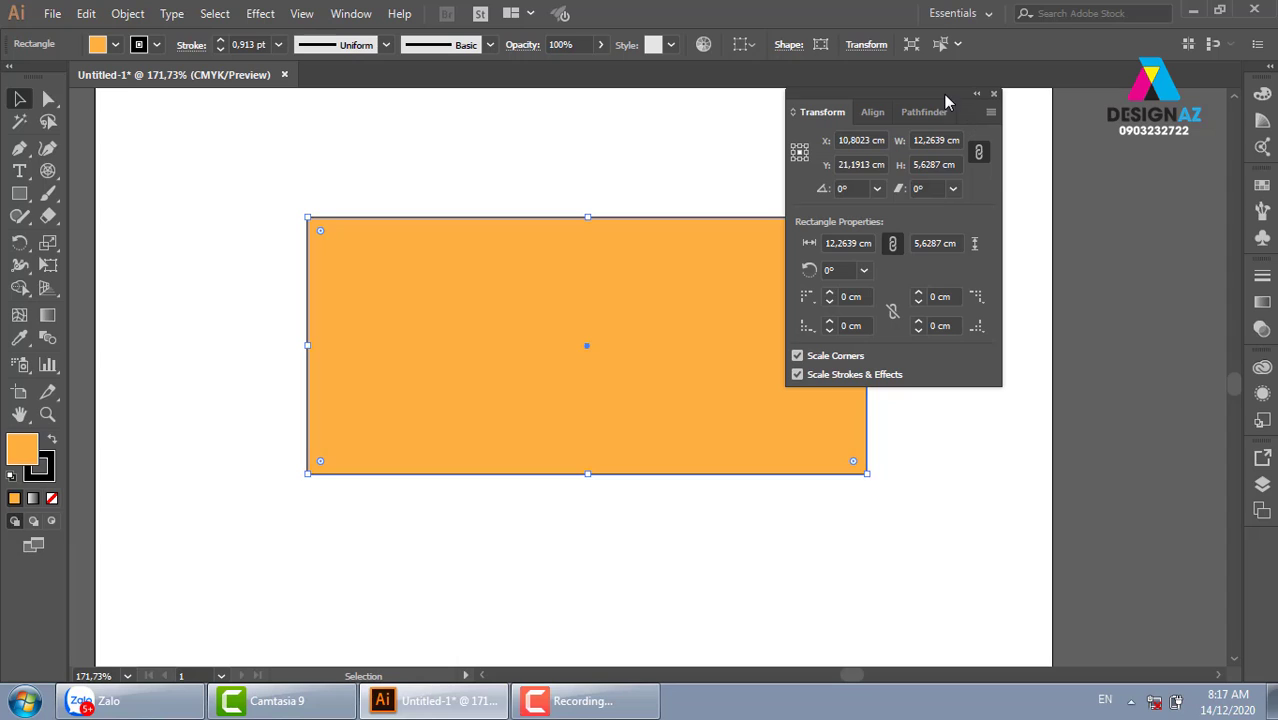
pyautogui.moveTo(946, 100)
pyautogui.mouseDown()
pyautogui.moveTo(1004, 136)
pyautogui.moveTo(1099, 132)
pyautogui.mouseUp()
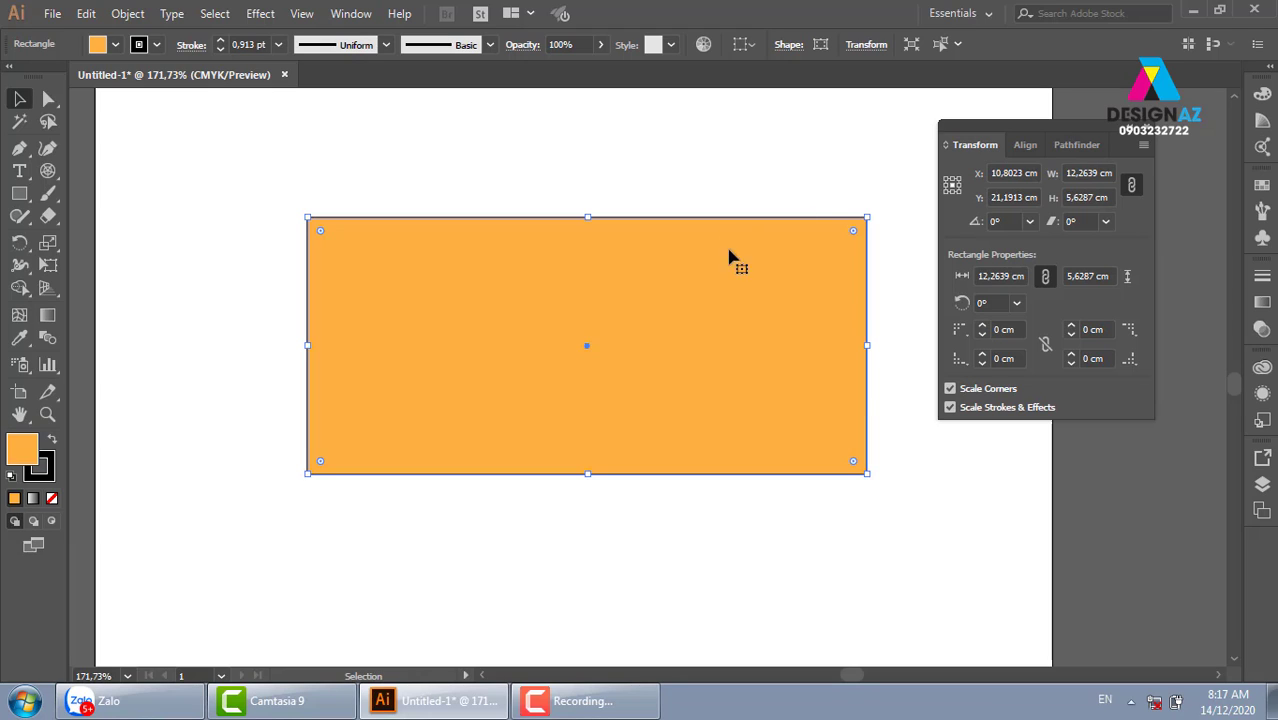
pyautogui.click(1131, 185)
pyautogui.click(1100, 197)
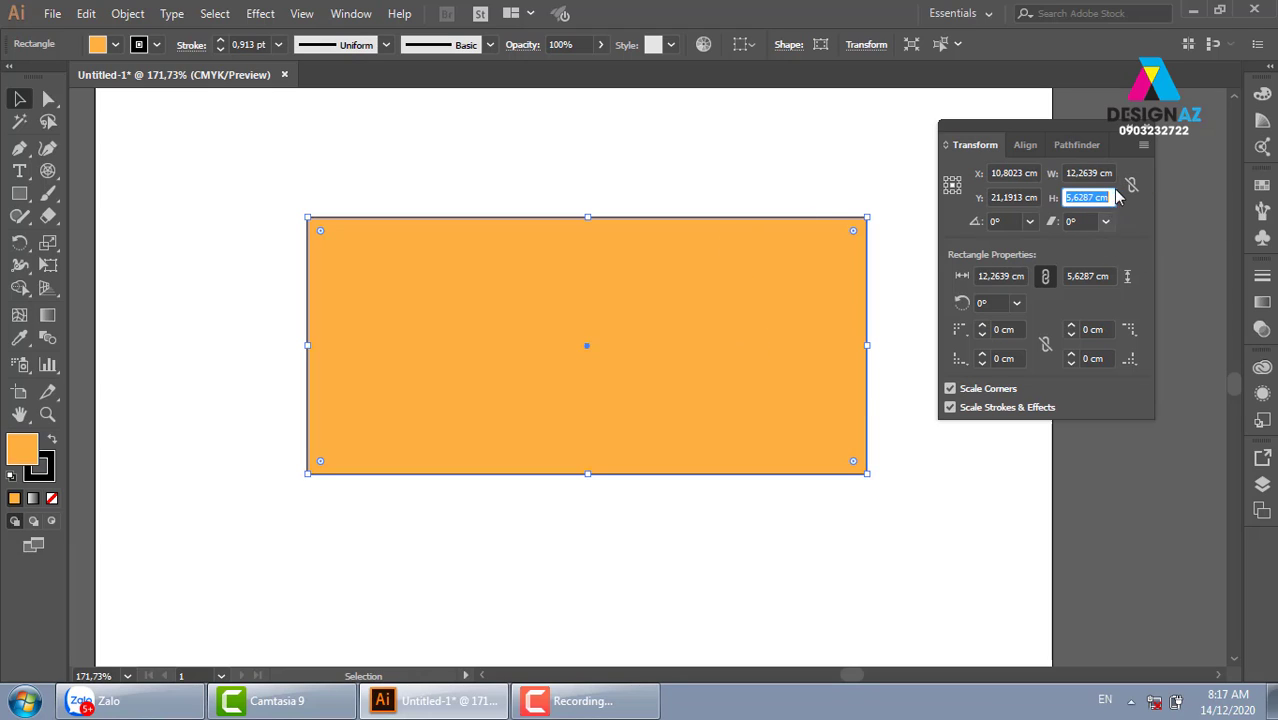
pyautogui.click(1088, 174)
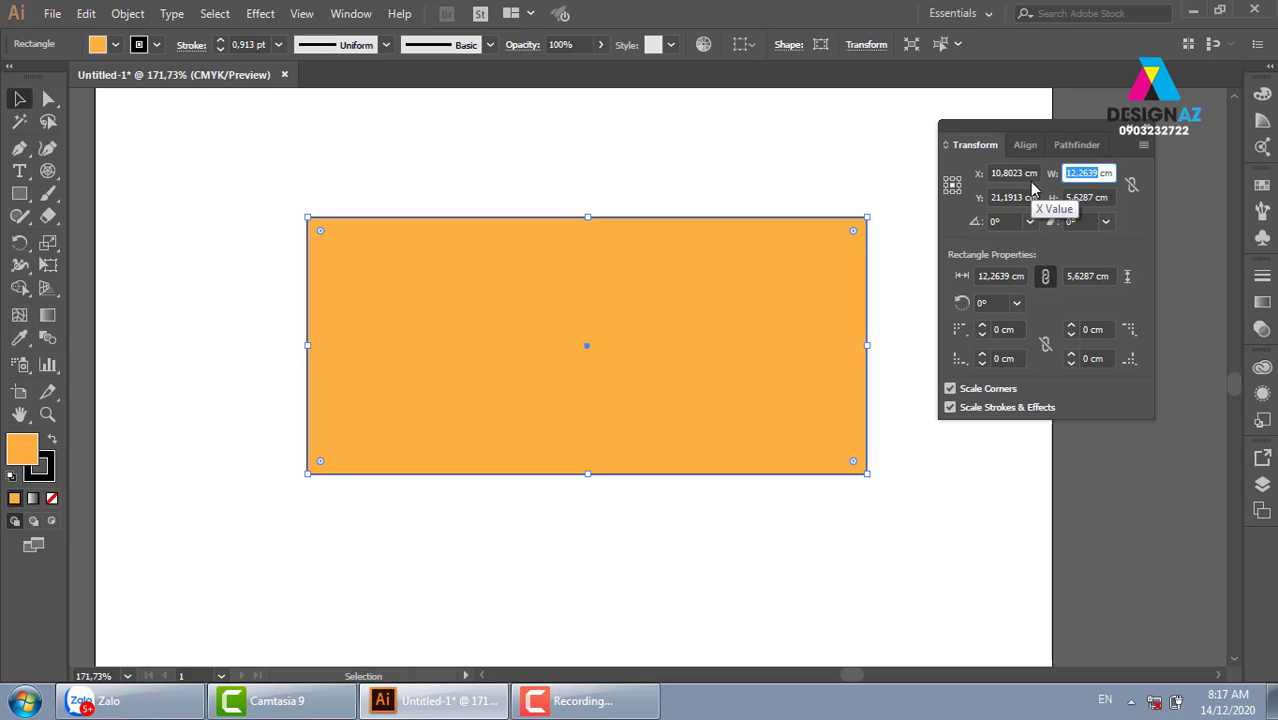
pyautogui.write('9')
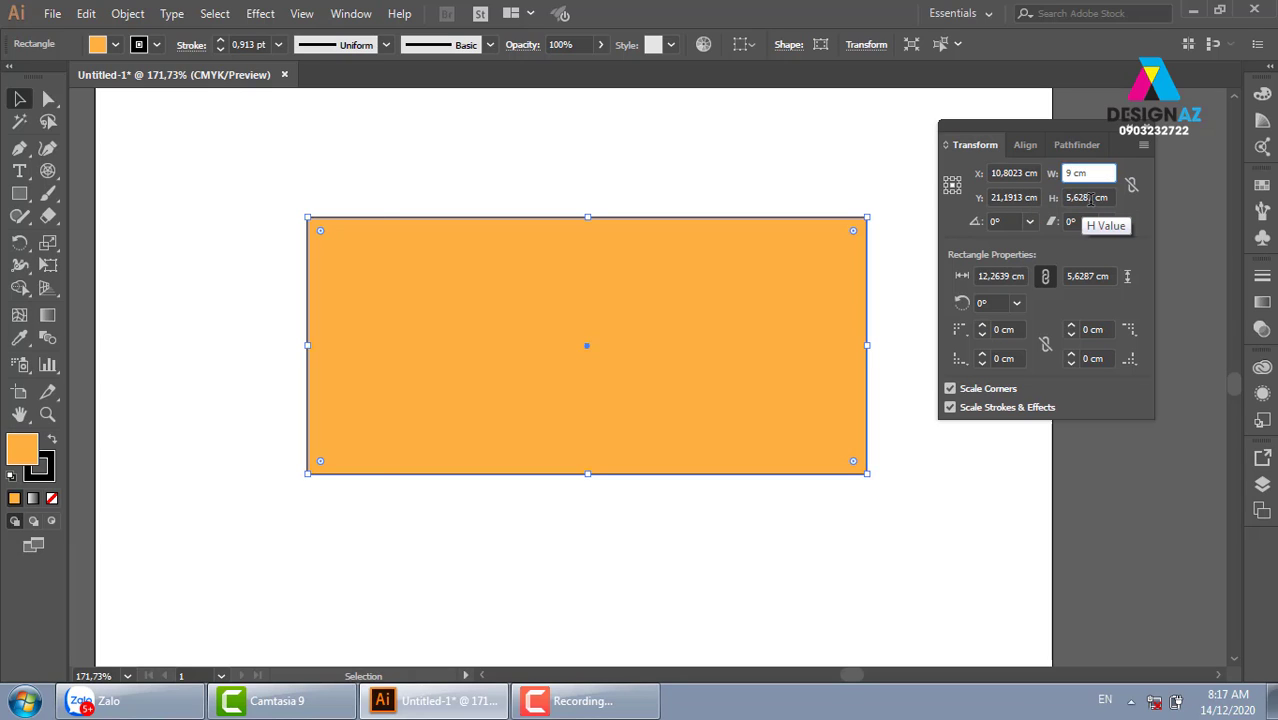
pyautogui.moveTo(1090, 197); pyautogui.dragTo(1075, 198)
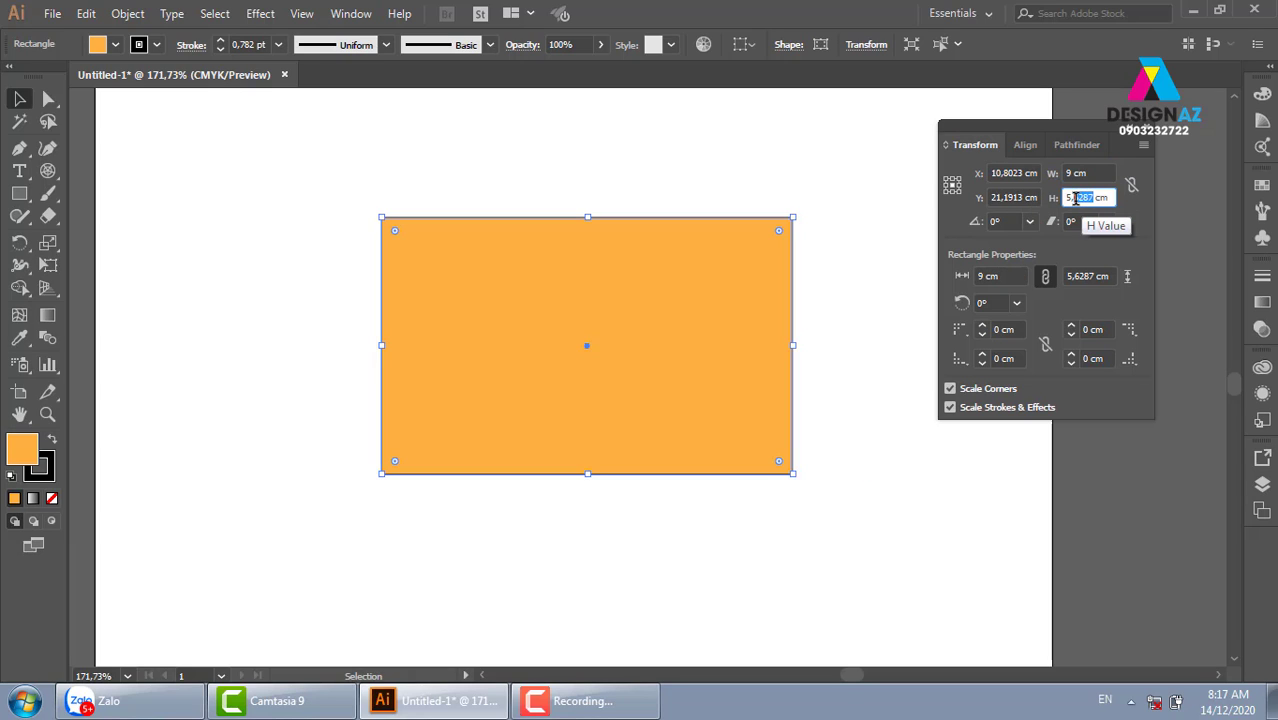
pyautogui.write('5')
pyautogui.press('Return')
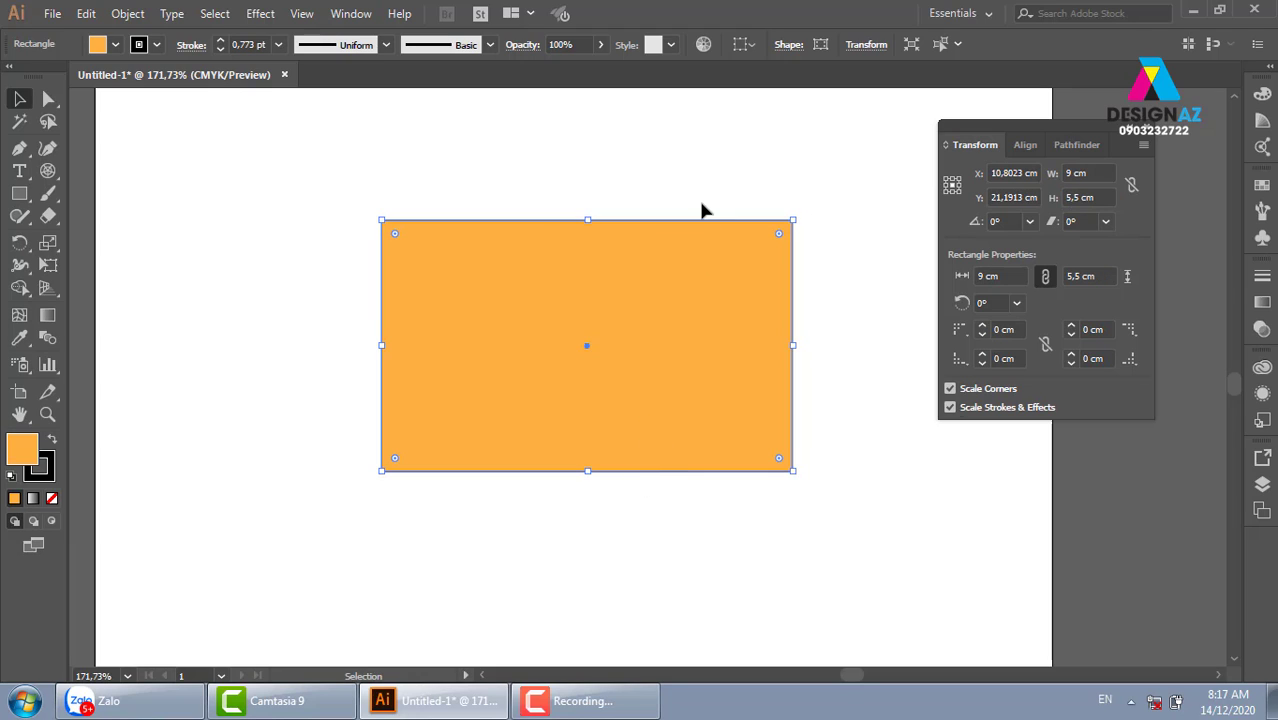
# - Relink proportions and scale the rectangle to 15 cm wide, 9,1667 cm tall
pyautogui.click(19, 194)
pyautogui.click(234, 220)
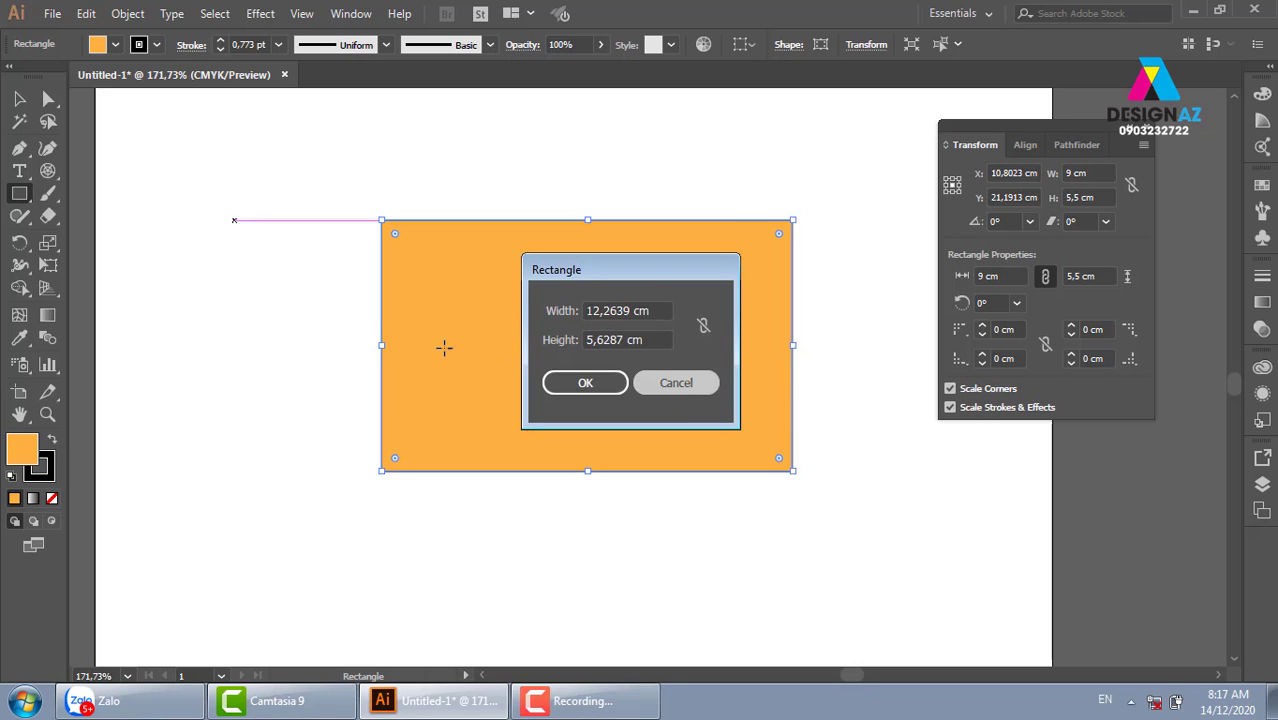
pyautogui.press('Escape')
pyautogui.press('v')
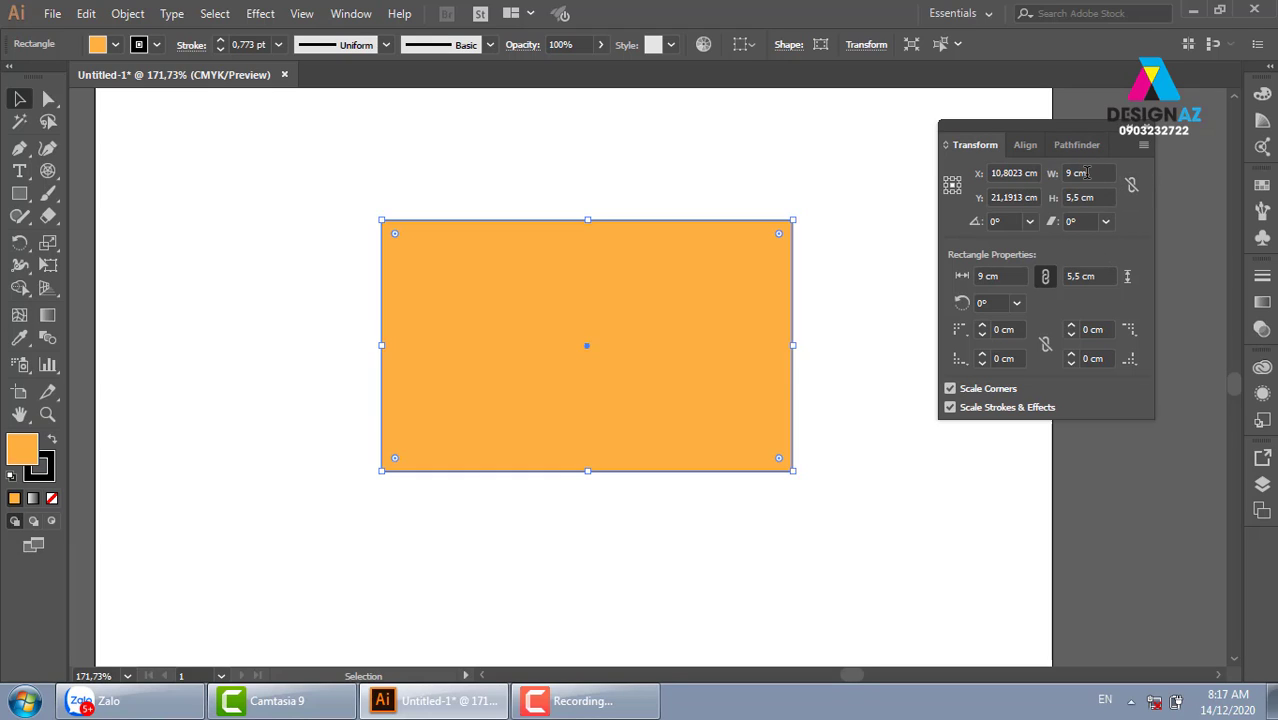
pyautogui.click(1132, 186)
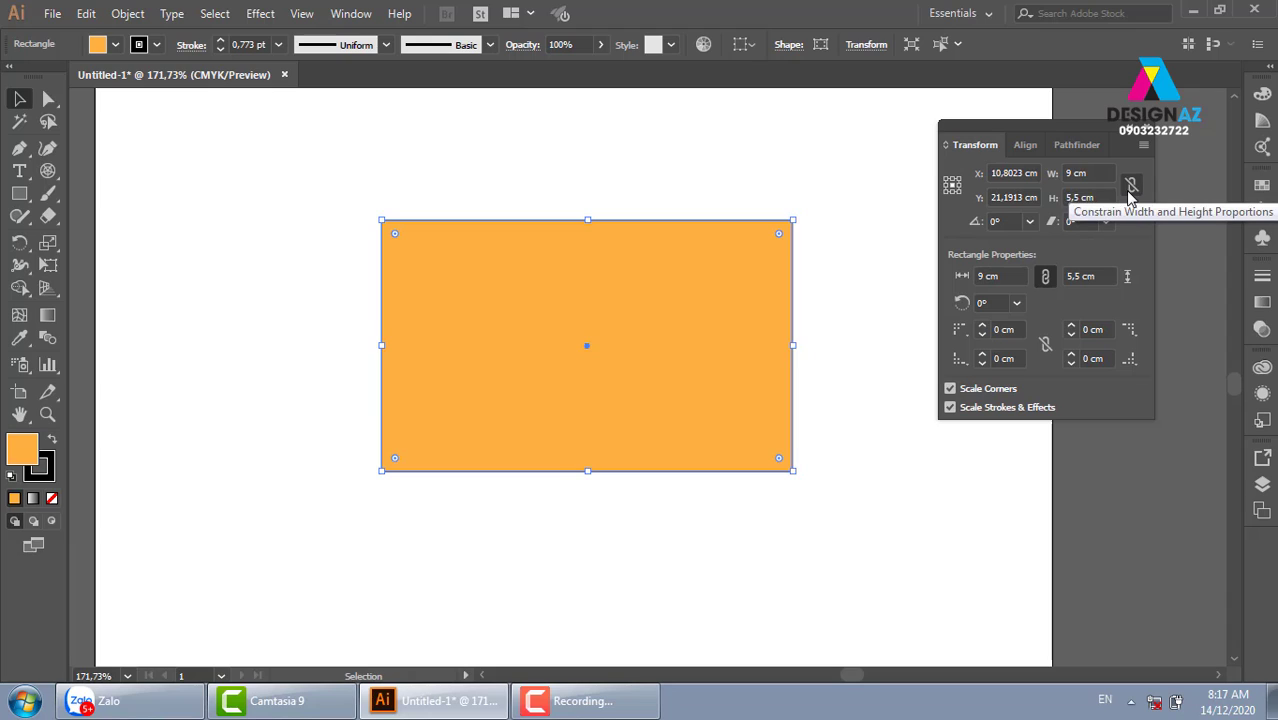
pyautogui.click(1096, 173)
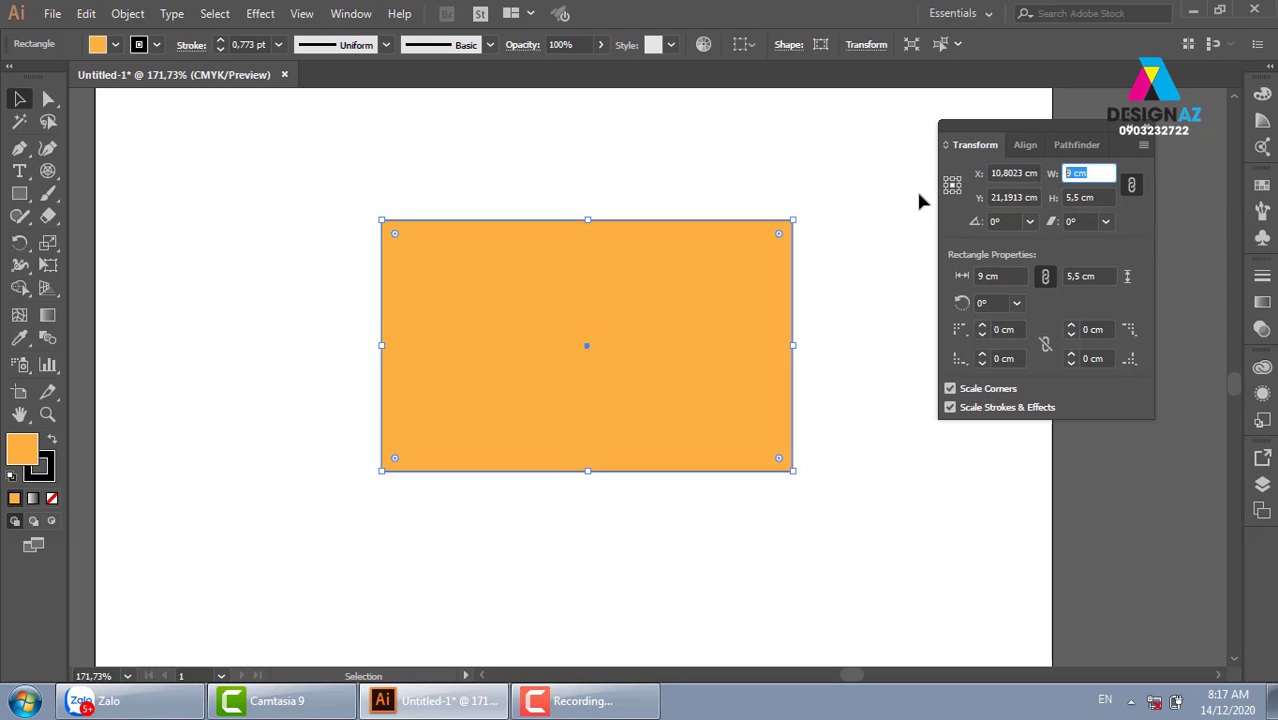
pyautogui.write('15')
pyautogui.press('Return')
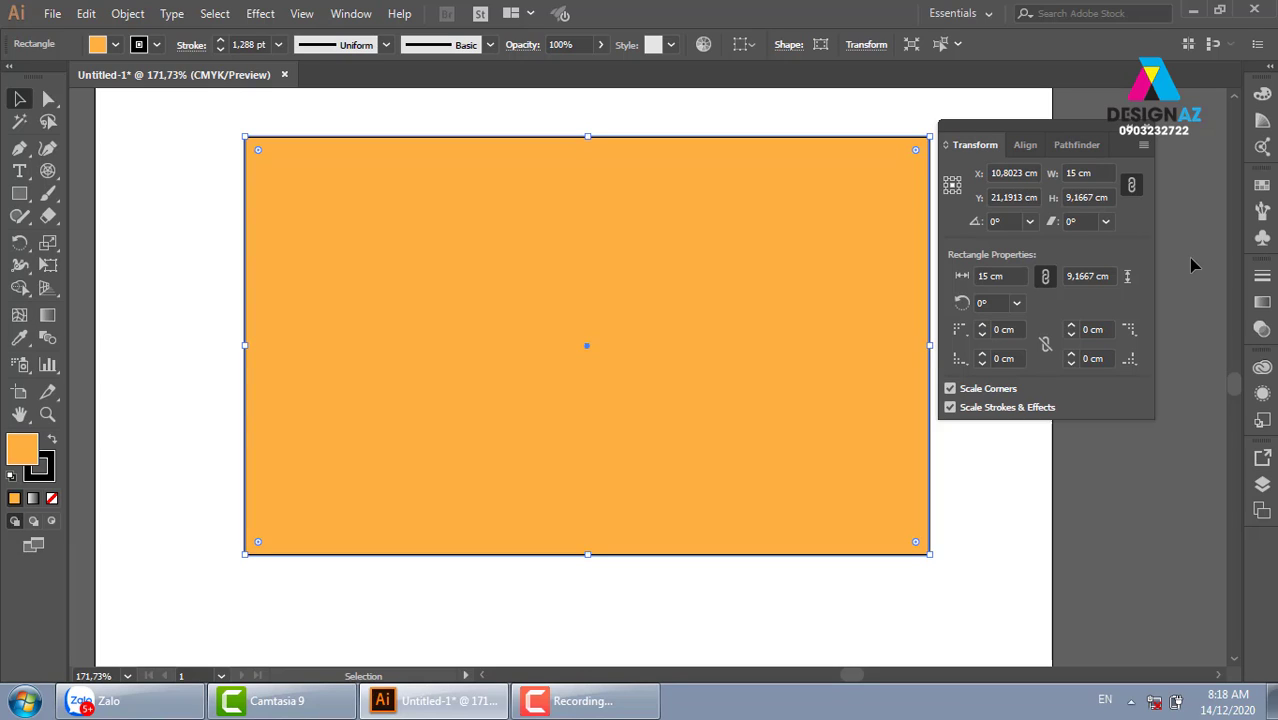
# - Shift the rectangle left and widen it by +14,5 to 29,5 cm with proportions unlinked
pyautogui.moveTo(385, 300); pyautogui.dragTo(414, 300)
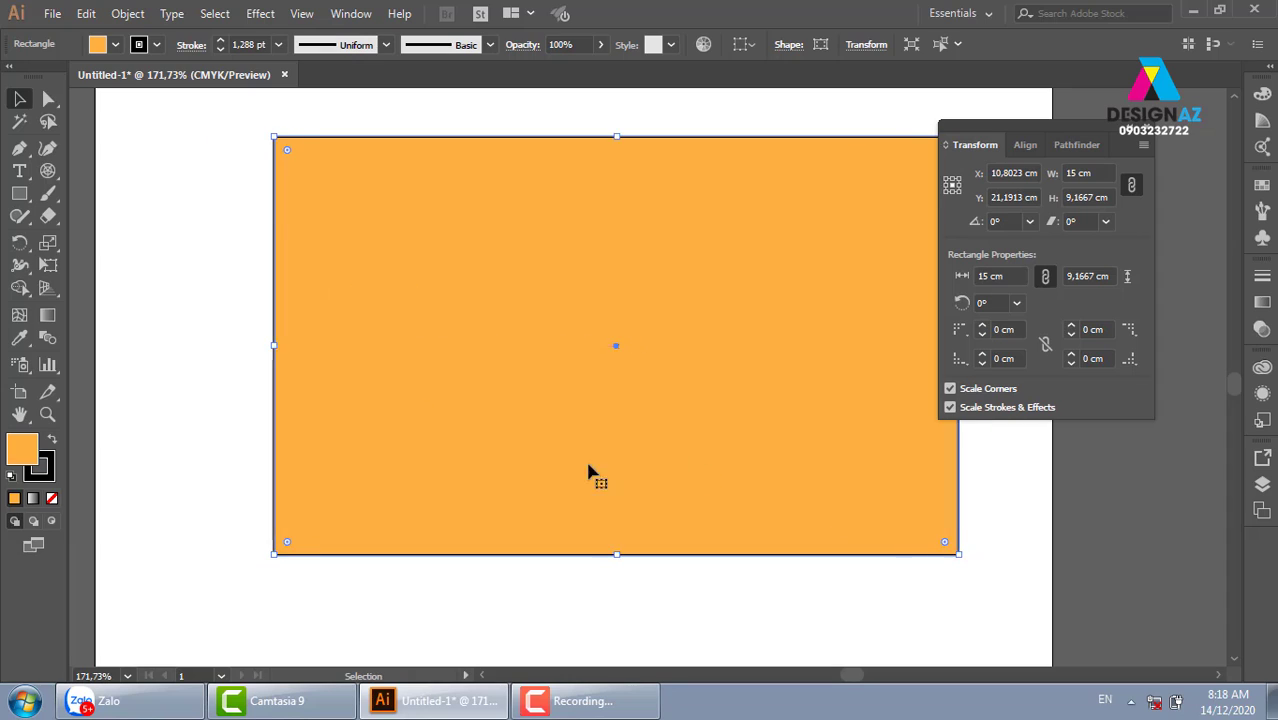
pyautogui.moveTo(588, 470); pyautogui.dragTo(615, 418)
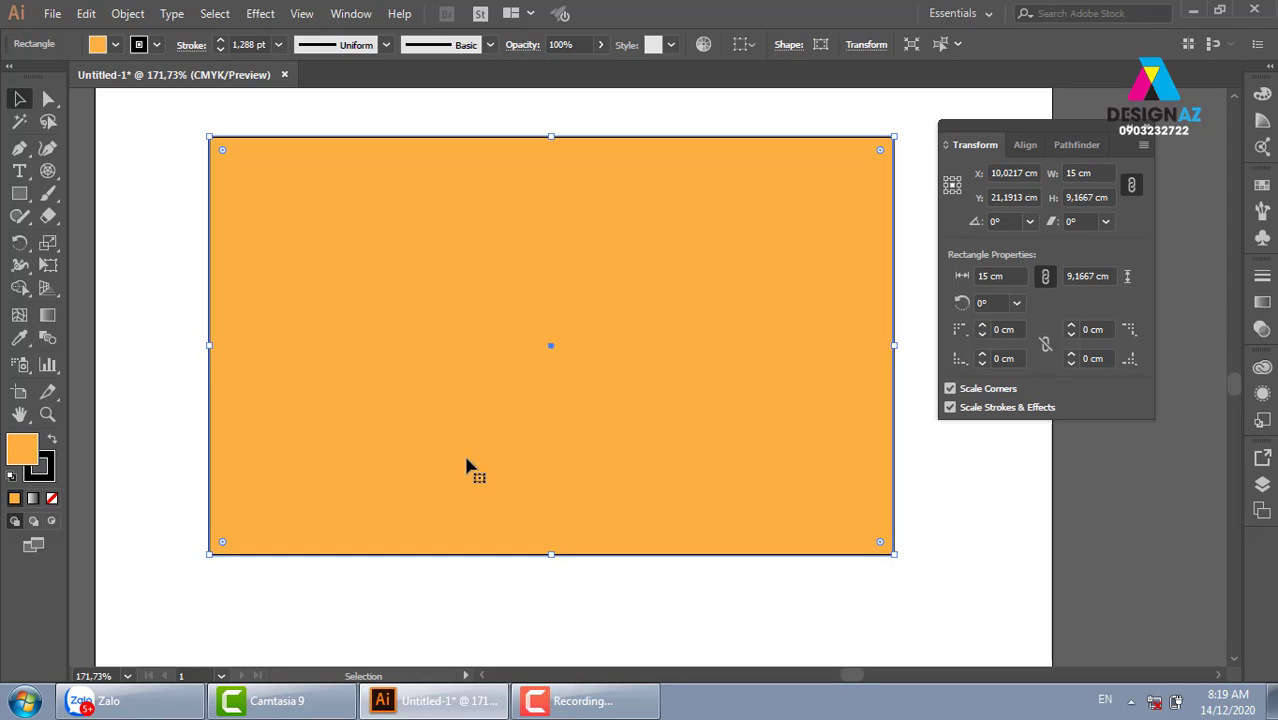
pyautogui.moveTo(594, 400)
pyautogui.mouseDown()
pyautogui.moveTo(531, 388)
pyautogui.moveTo(567, 393)
pyautogui.mouseUp()
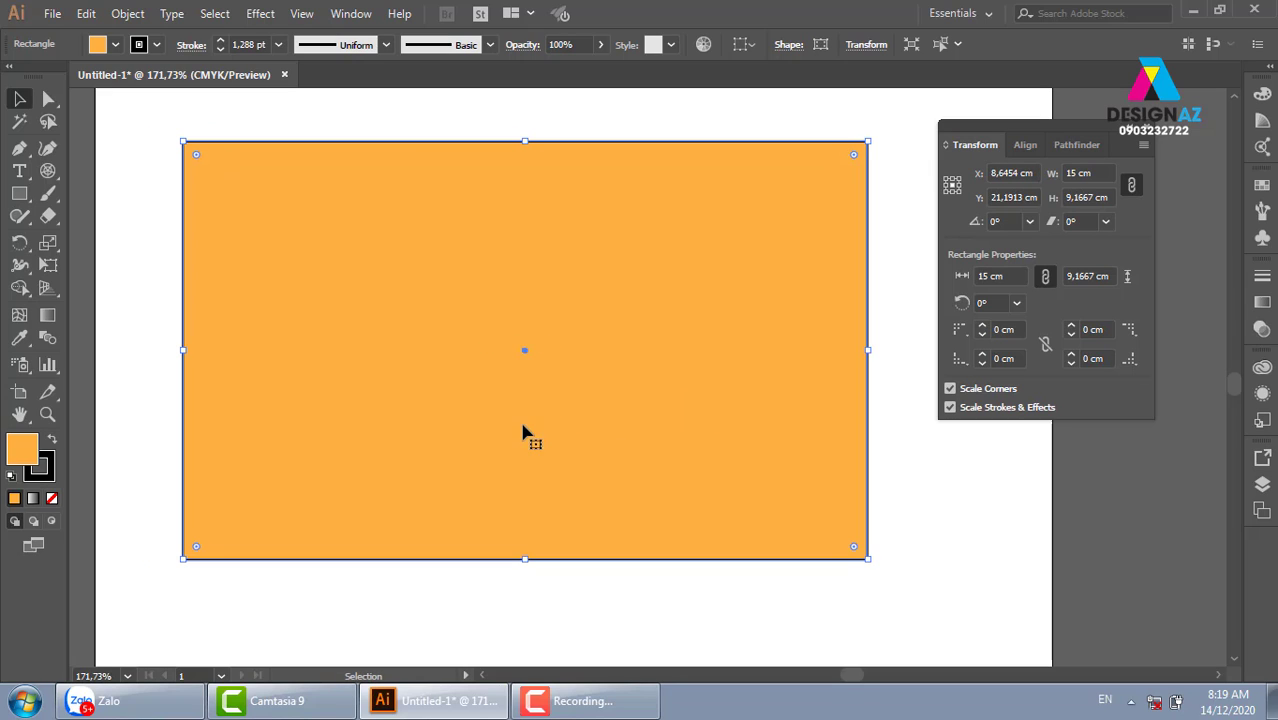
pyautogui.click(1131, 185)
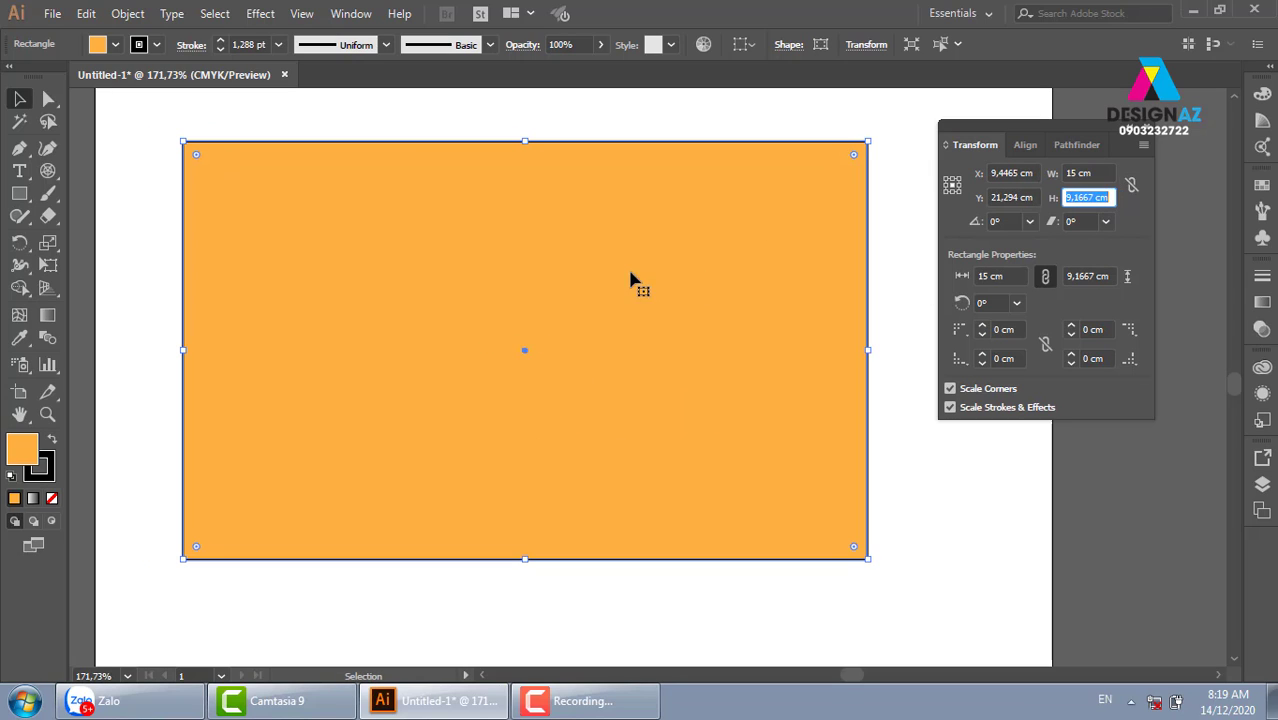
pyautogui.click(1096, 172)
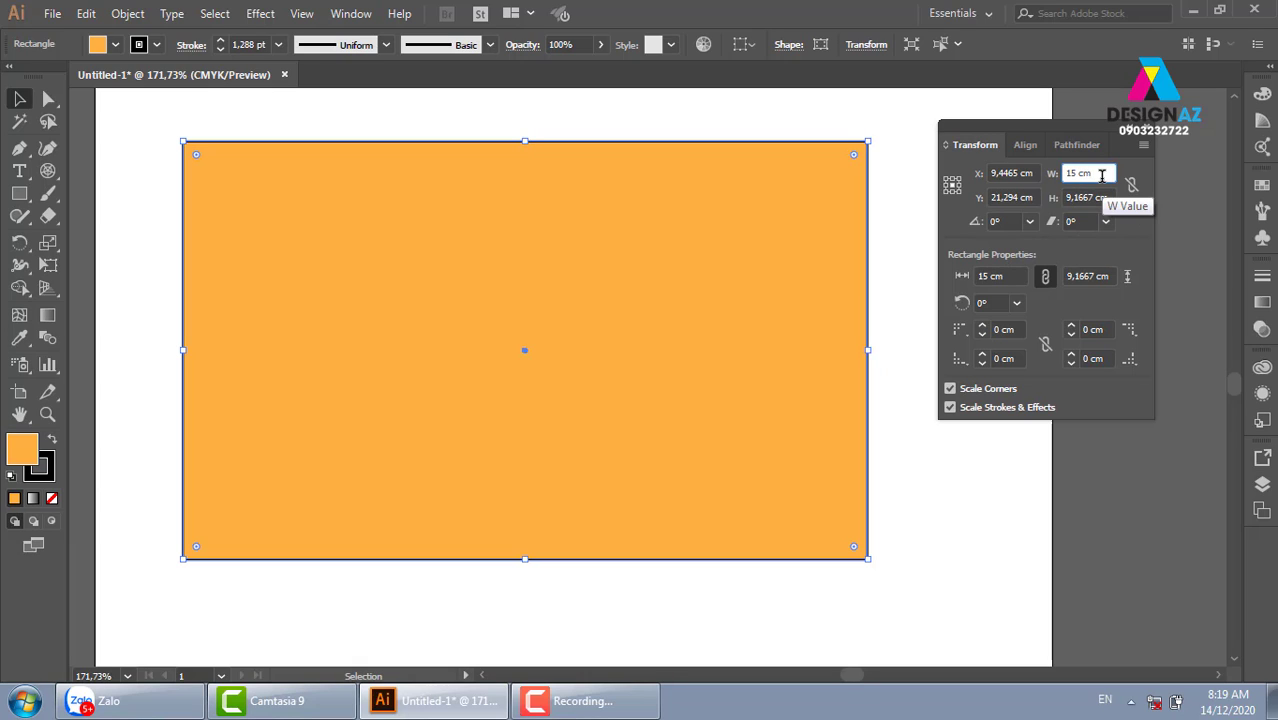
pyautogui.write('+')
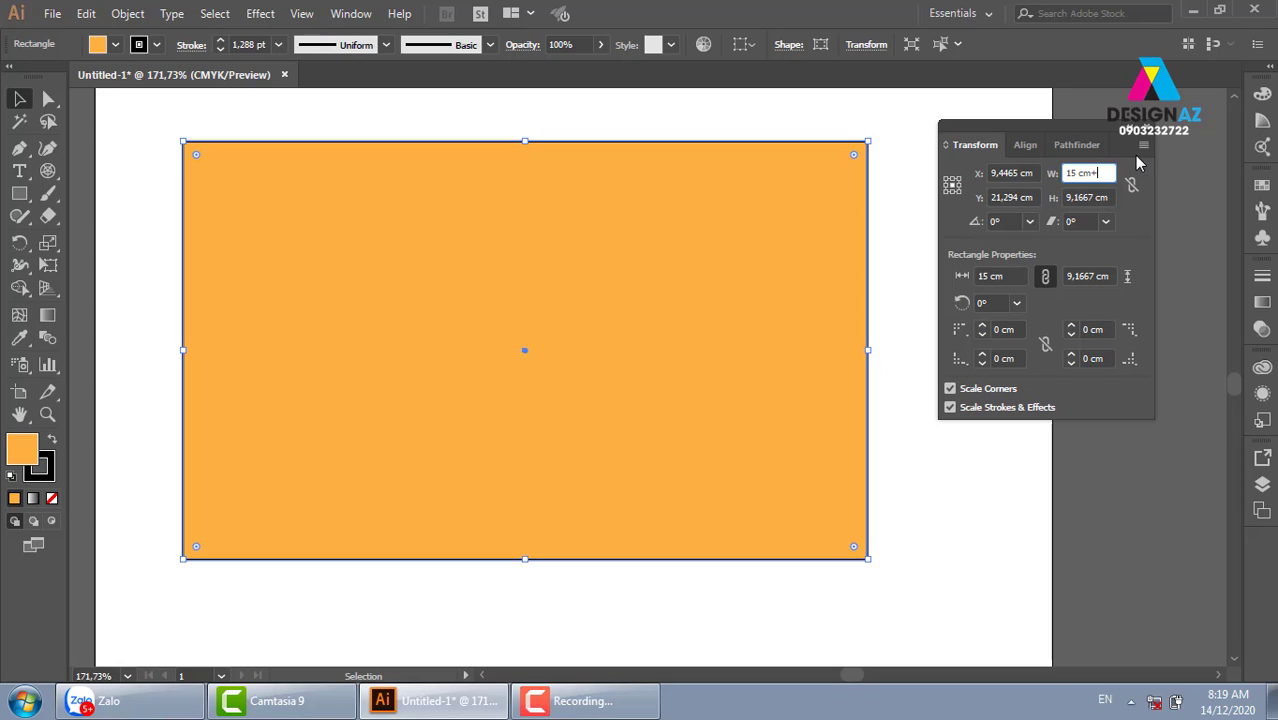
pyautogui.write('1')
pyautogui.write('4,5')
pyautogui.press('Return')
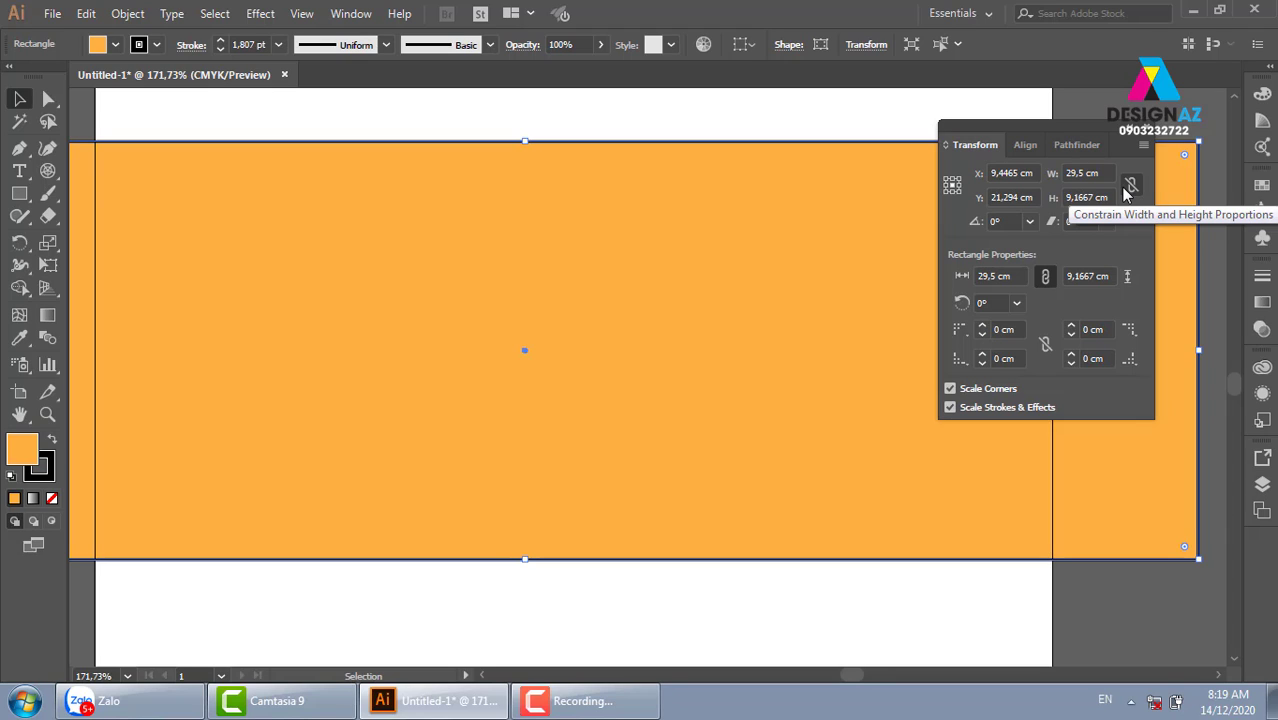
# - Delete the wide rectangle and draw a new orange one below the blue header banner
pyautogui.press('Delete')
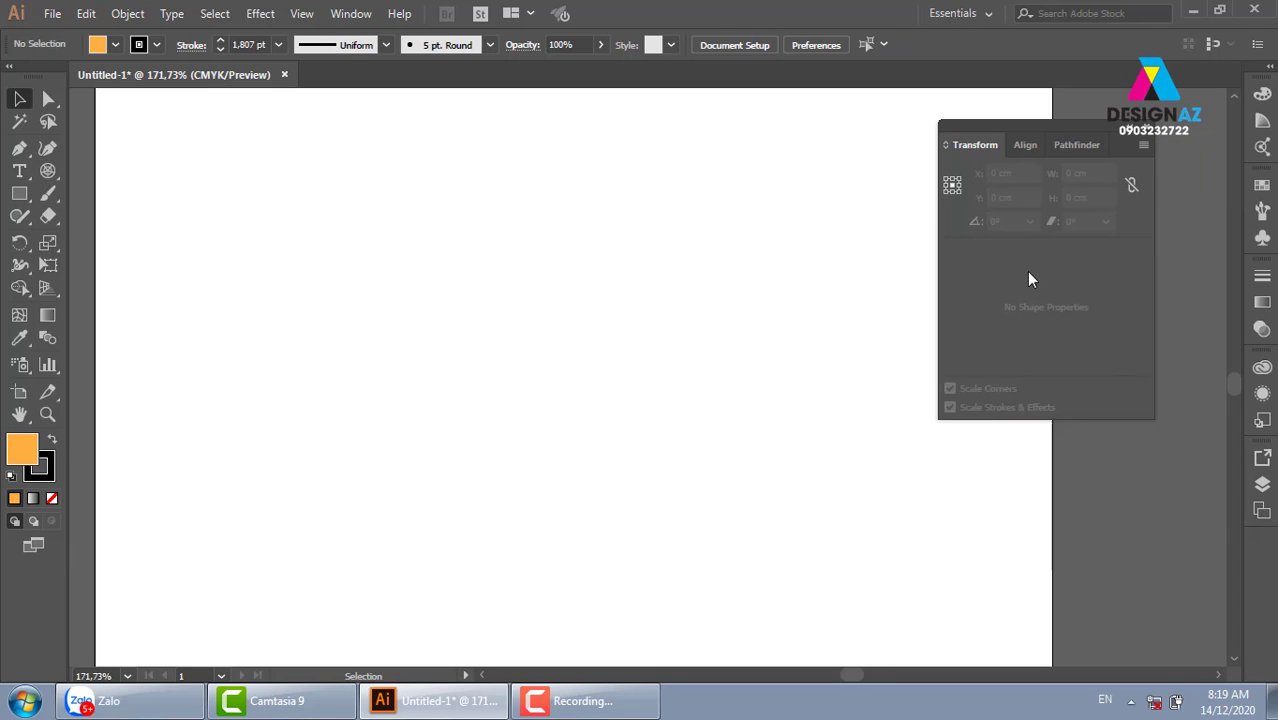
pyautogui.hotkey('ctrl', '-')
pyautogui.hotkey('ctrl', '-')
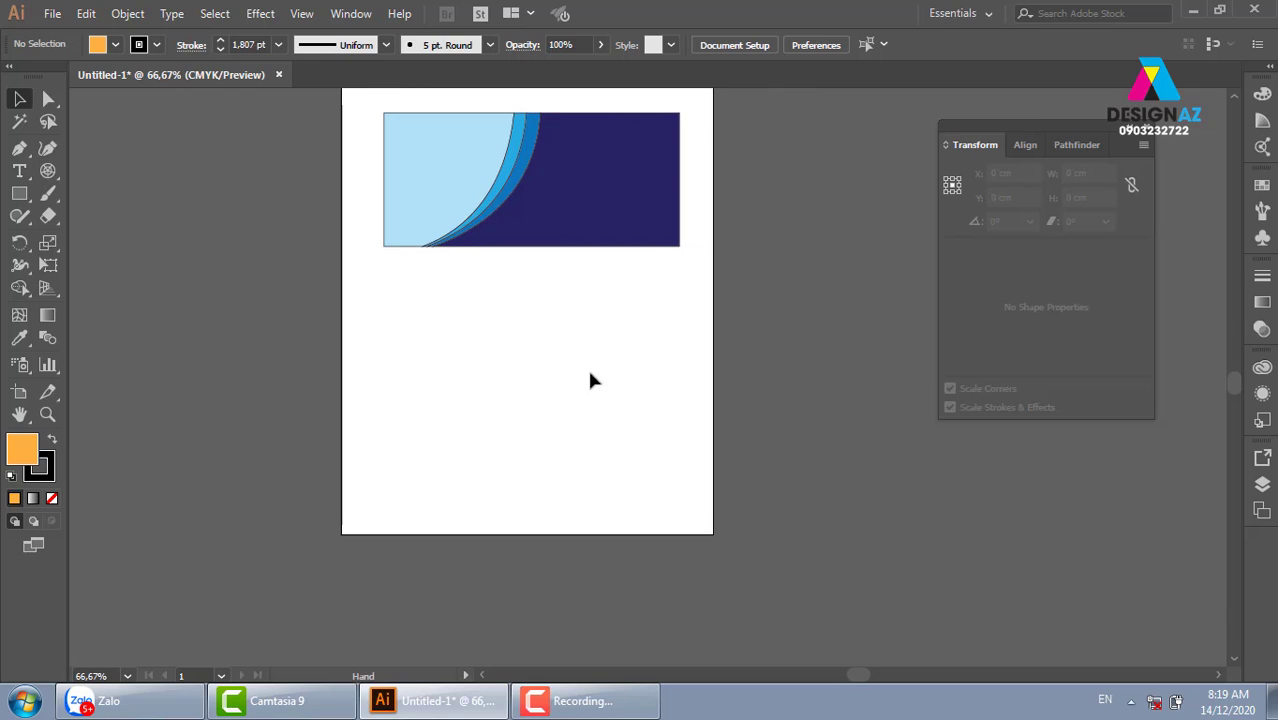
pyautogui.click(19, 193)
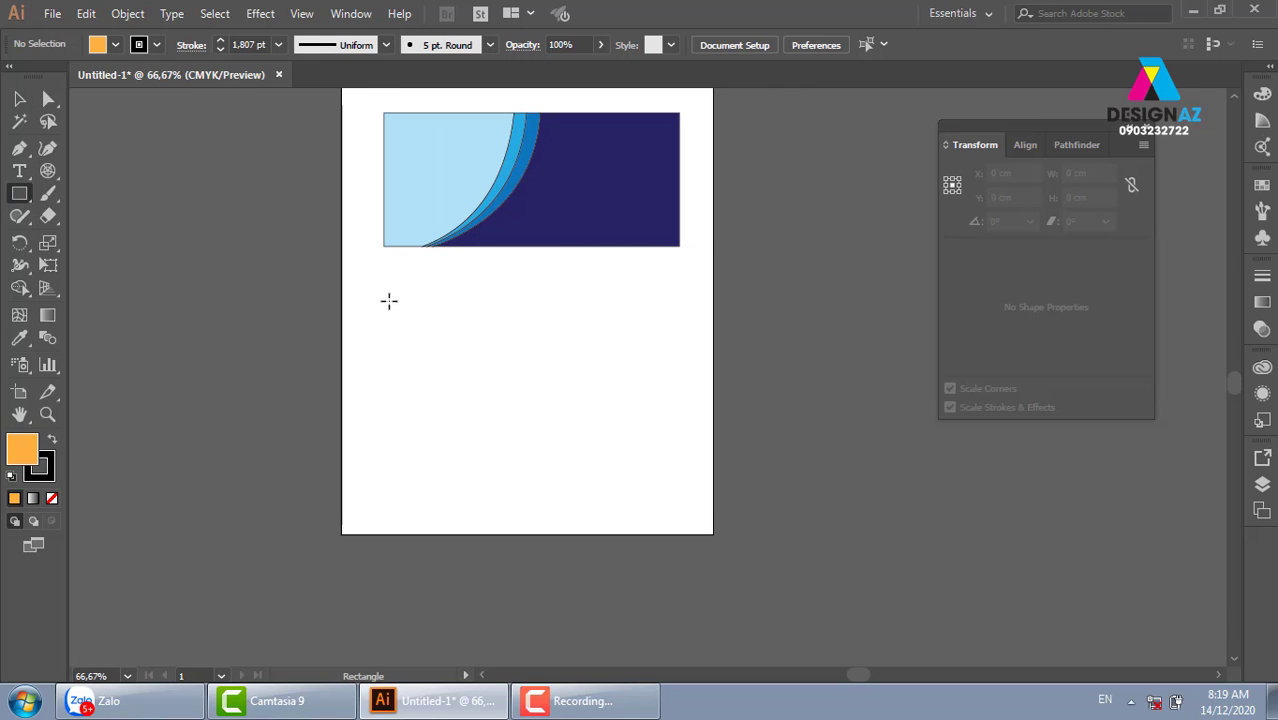
pyautogui.moveTo(384, 280)
pyautogui.mouseDown()
pyautogui.moveTo(590, 373)
pyautogui.moveTo(679, 433)
pyautogui.mouseUp()
pyautogui.press('z')
pyautogui.moveTo(348, 242); pyautogui.dragTo(819, 500)
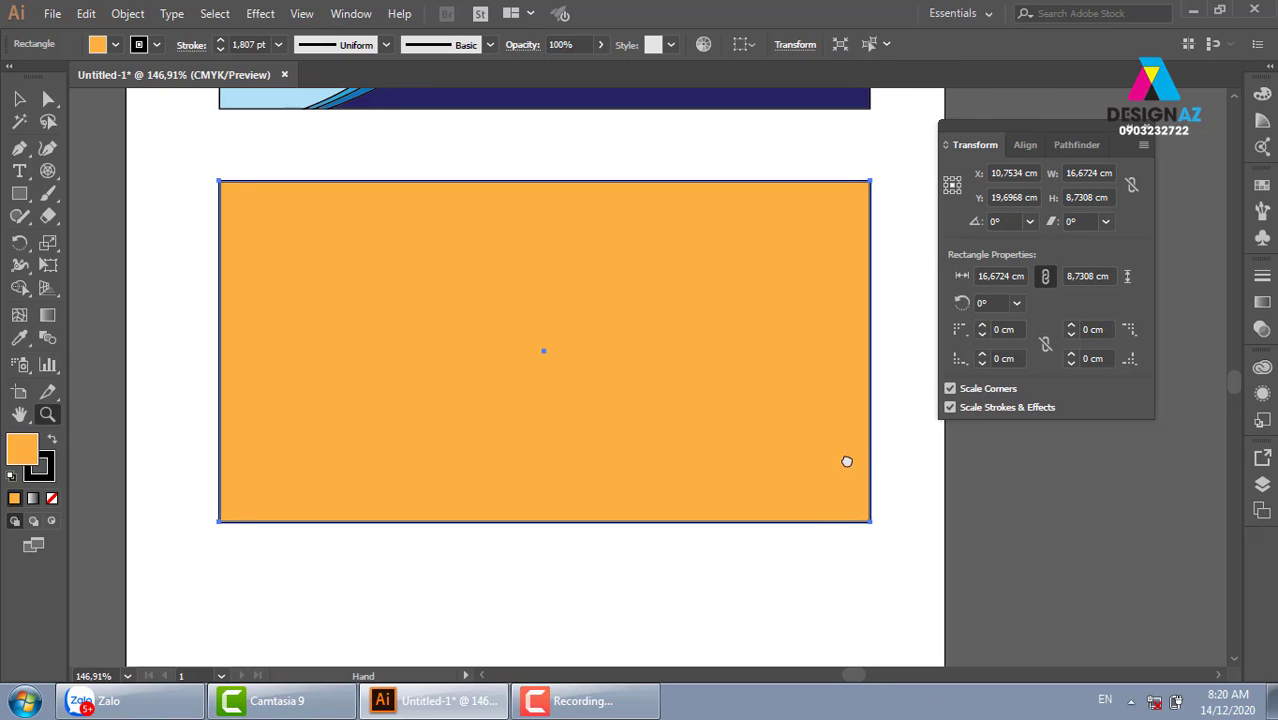
pyautogui.click(1147, 131)
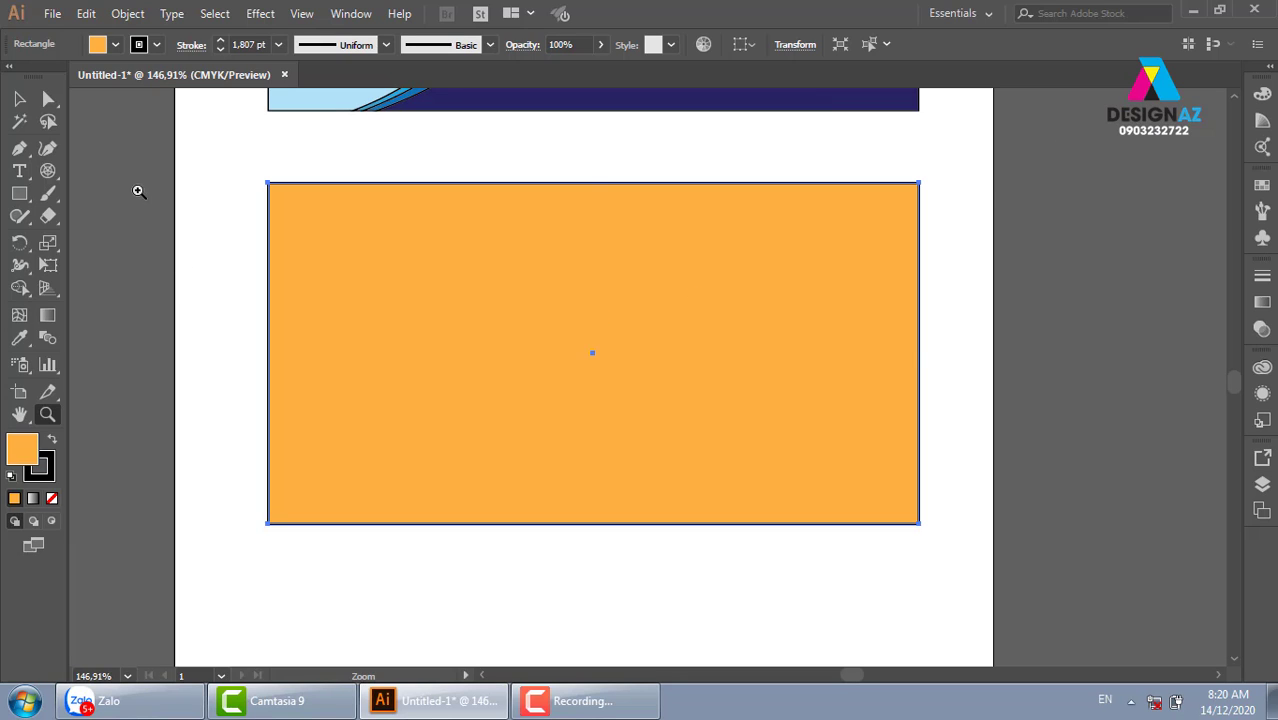
pyautogui.click(20, 99)
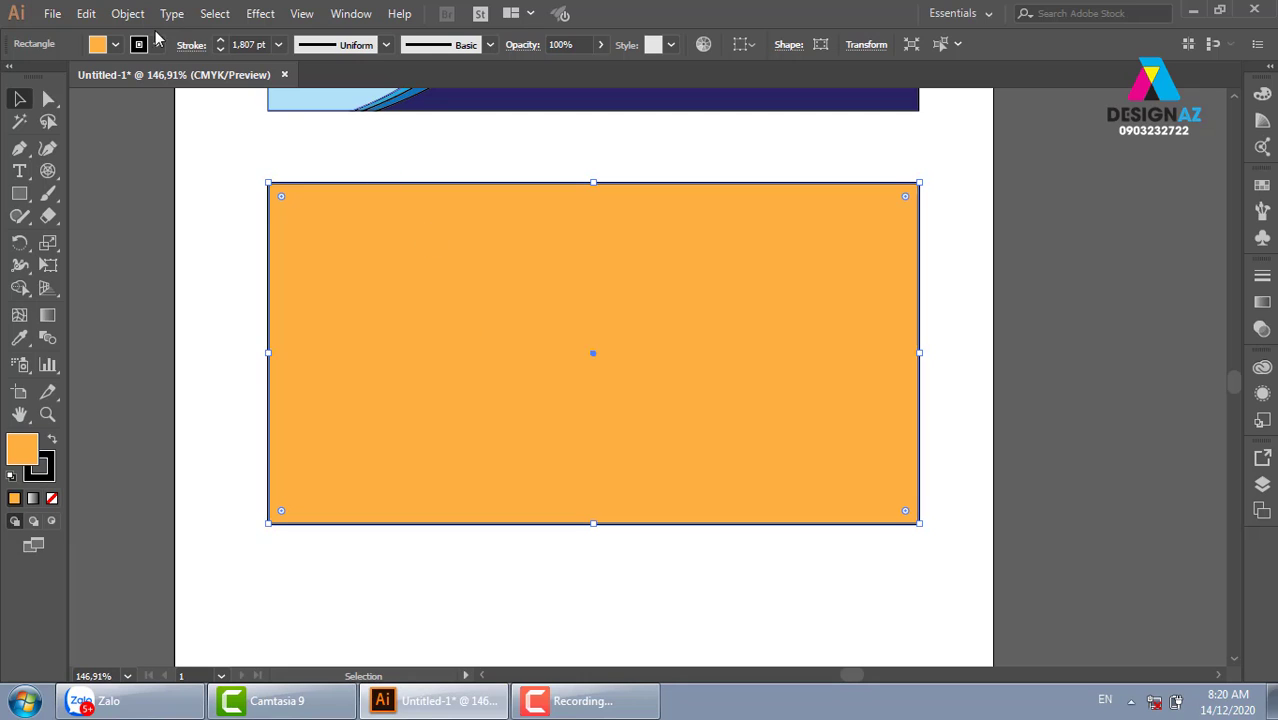
pyautogui.click(127, 14)
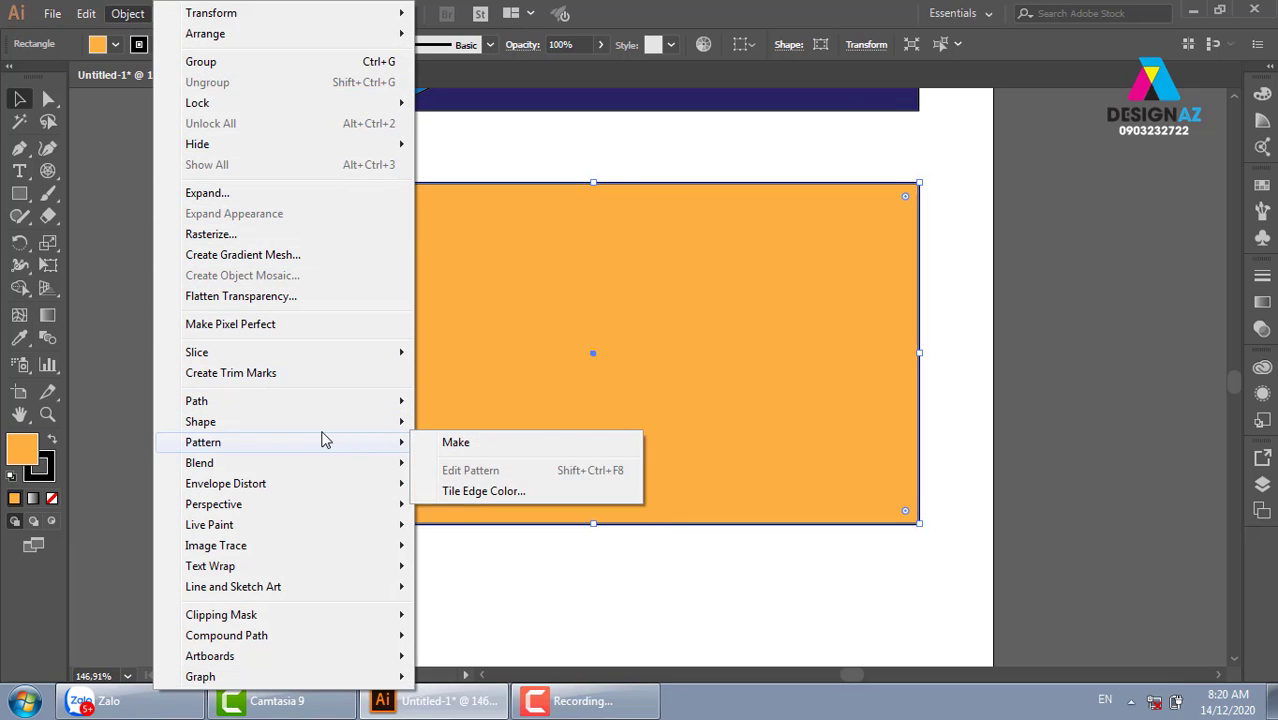
pyautogui.moveTo(196, 401)
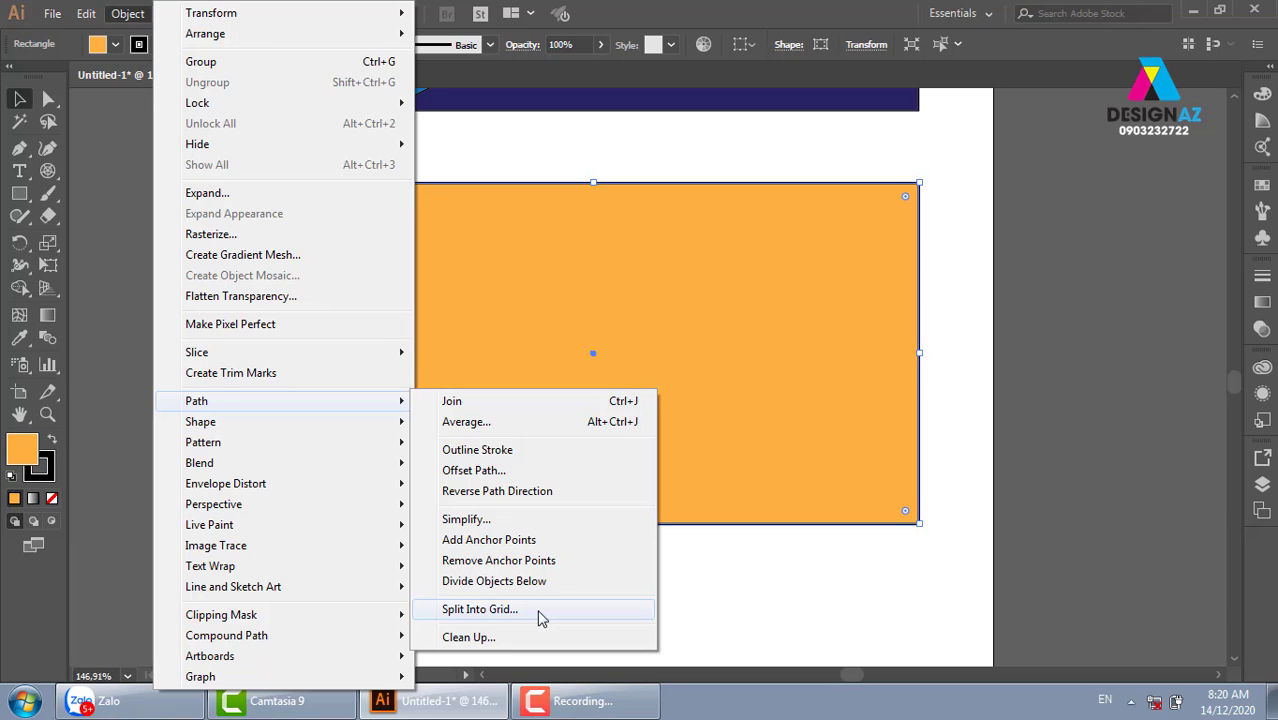
pyautogui.click(541, 619)
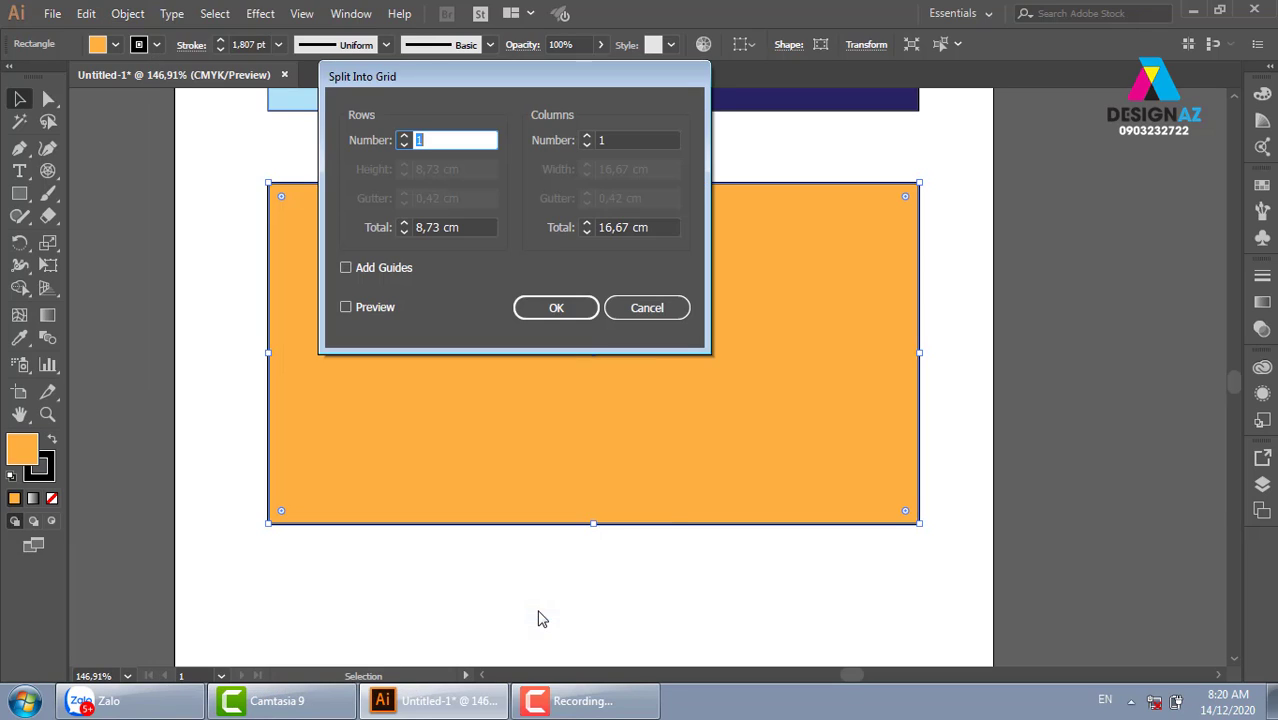
pyautogui.click(373, 308)
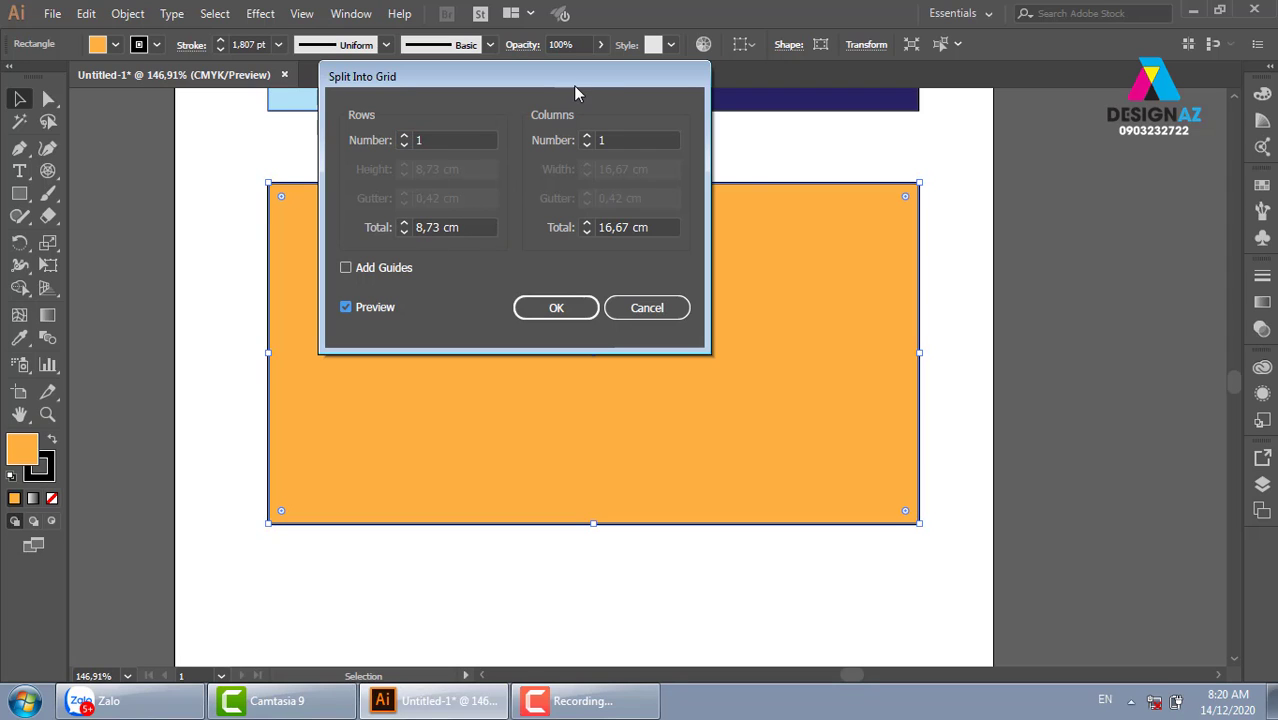
pyautogui.moveTo(575, 93); pyautogui.dragTo(956, 120)
pyautogui.click(968, 164)
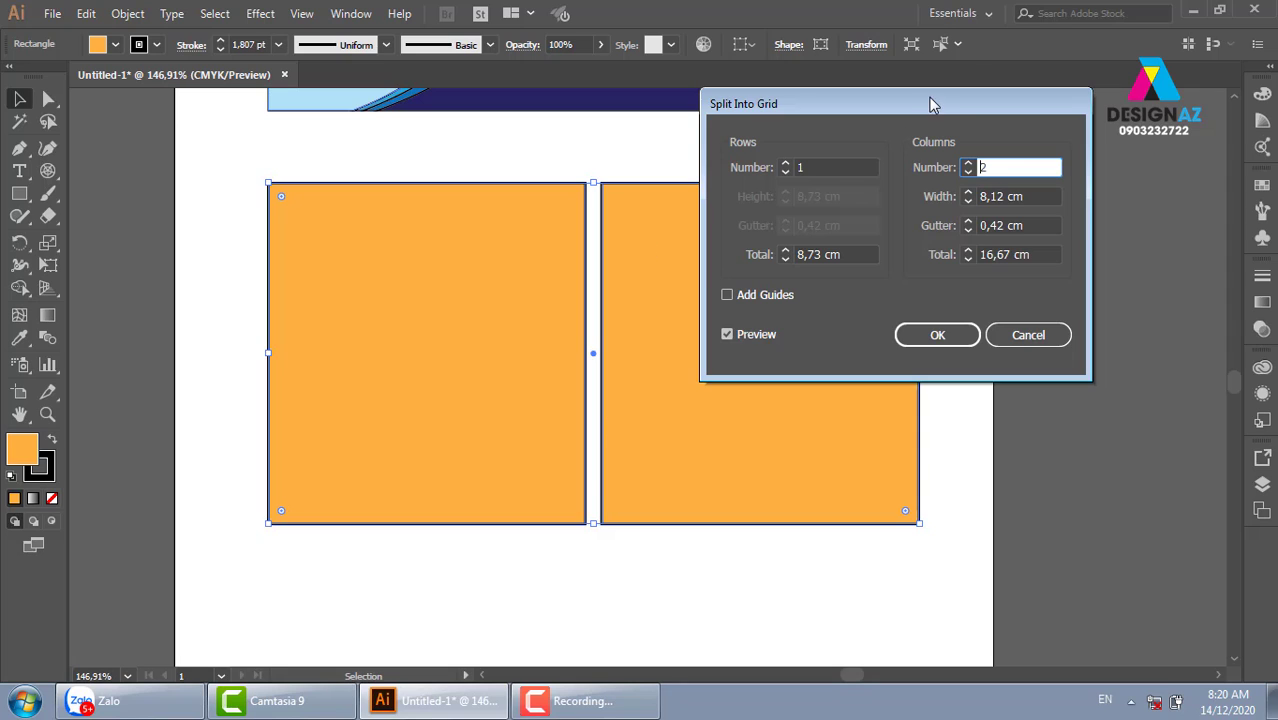
pyautogui.moveTo(930, 104); pyautogui.dragTo(1020, 151)
pyautogui.click(1058, 214)
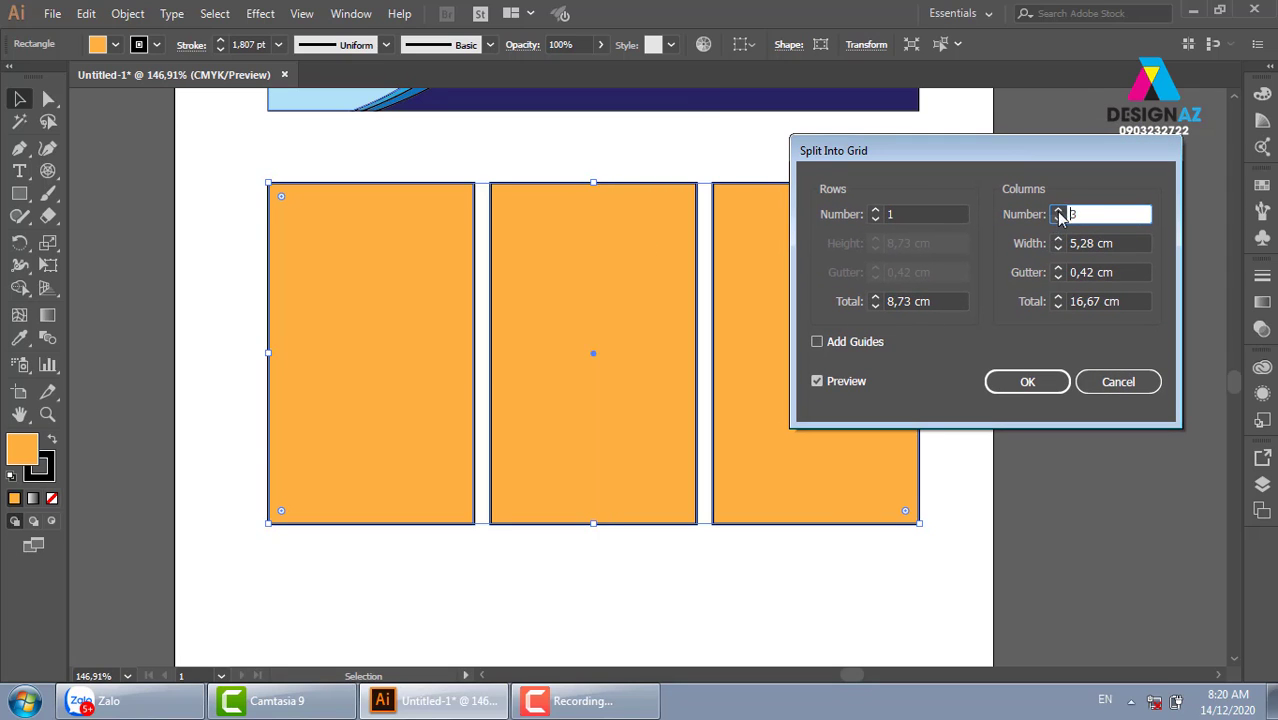
pyautogui.click(1058, 211)
pyautogui.click(1058, 211)
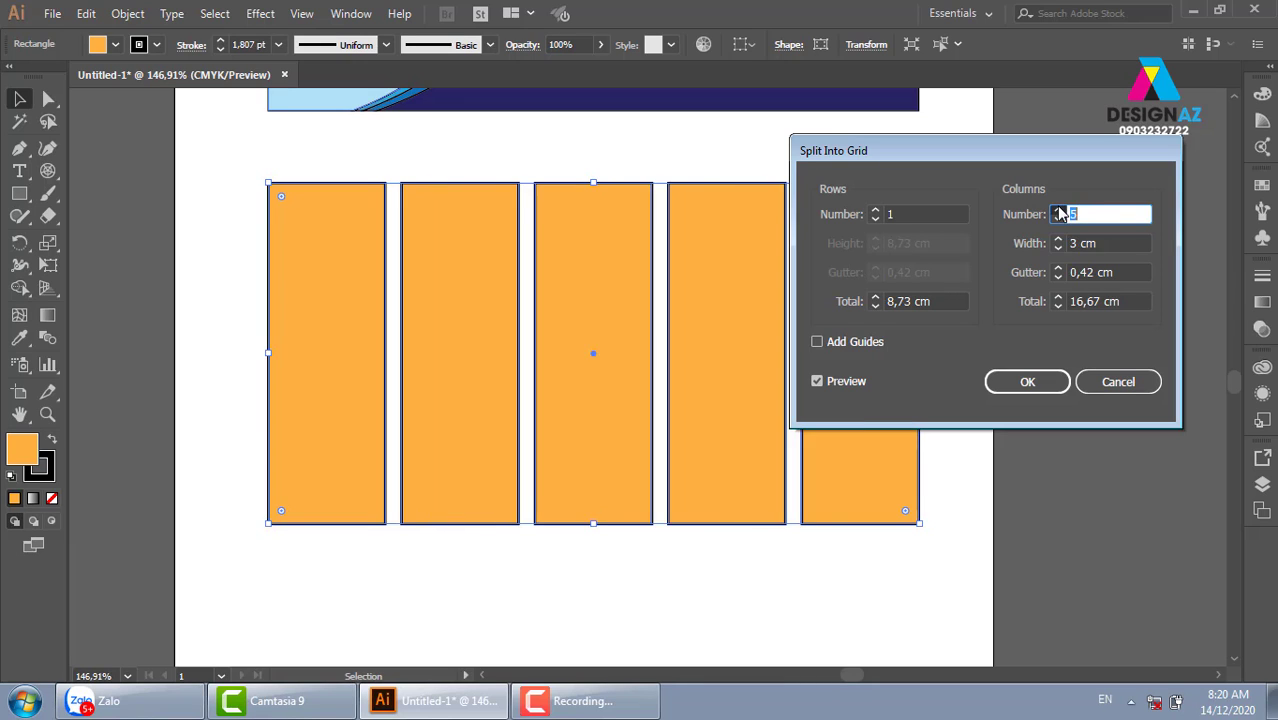
pyautogui.click(1058, 210)
pyautogui.click(1058, 210)
pyautogui.click(1058, 210)
pyautogui.click(1058, 210)
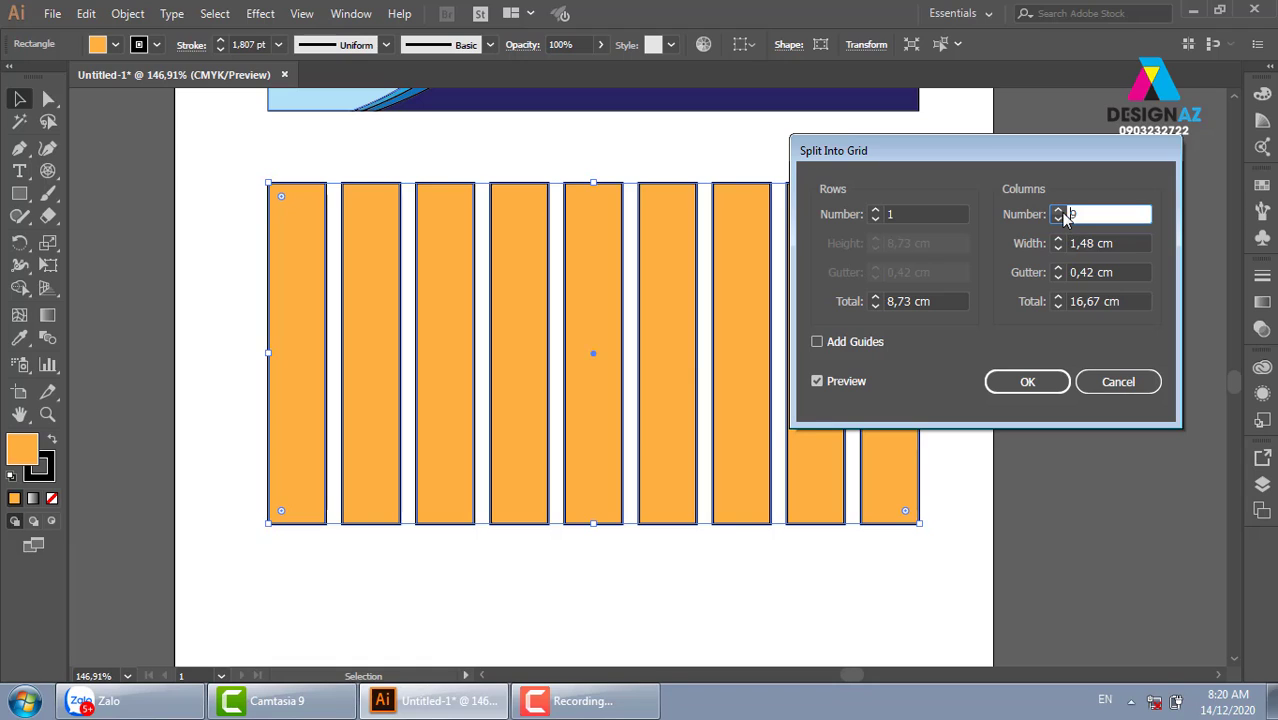
pyautogui.click(1058, 211)
pyautogui.click(1058, 211)
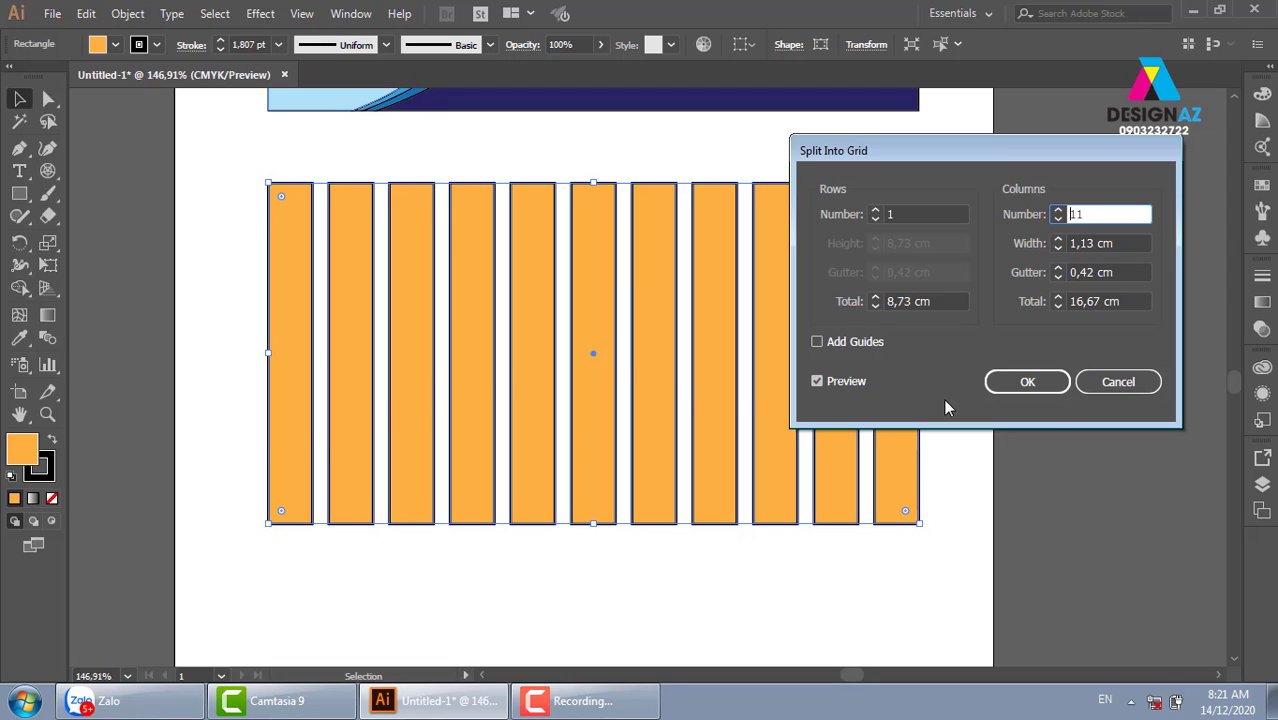
pyautogui.click(1160, 383)
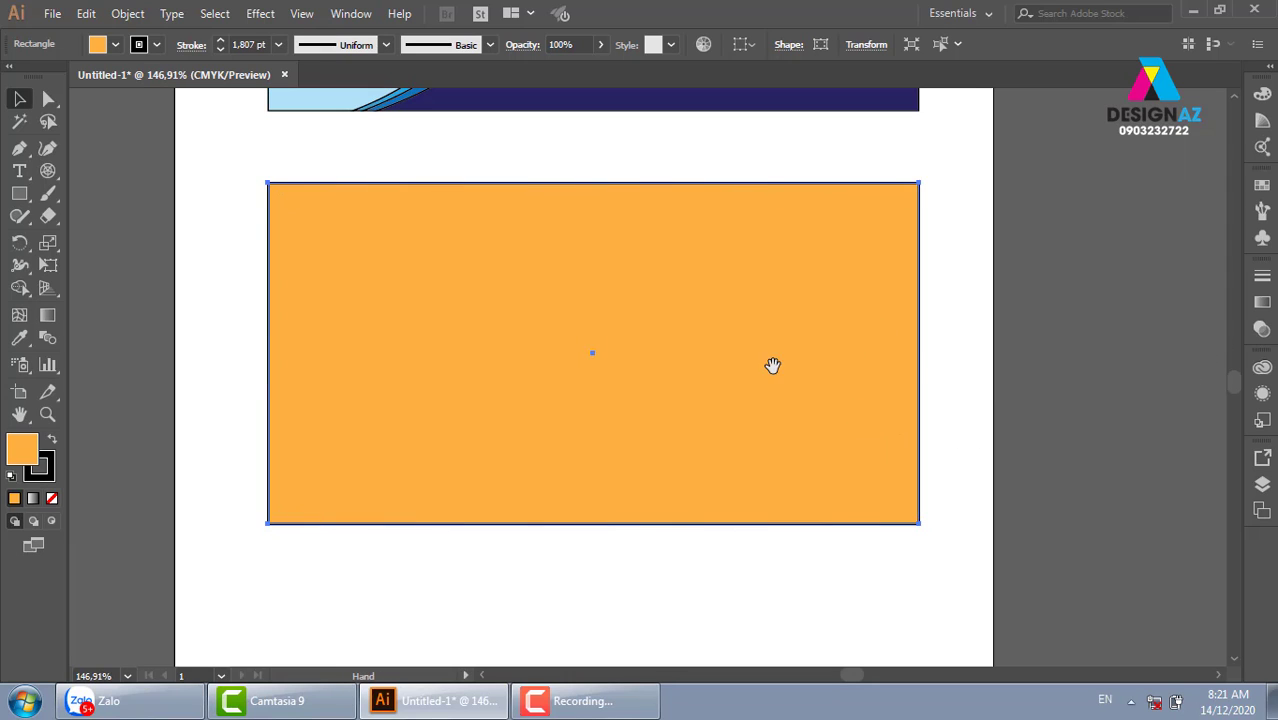
# - Stretch the orange rectangle downward and widen it on both sides
pyautogui.moveTo(785, 370)
pyautogui.mouseDown()
pyautogui.moveTo(727, 285)
pyautogui.moveTo(759, 250)
pyautogui.mouseUp()
pyautogui.moveTo(569, 408); pyautogui.dragTo(565, 522)
pyautogui.moveTo(717, 289)
pyautogui.mouseDown()
pyautogui.moveTo(757, 426)
pyautogui.moveTo(769, 345)
pyautogui.mouseUp()
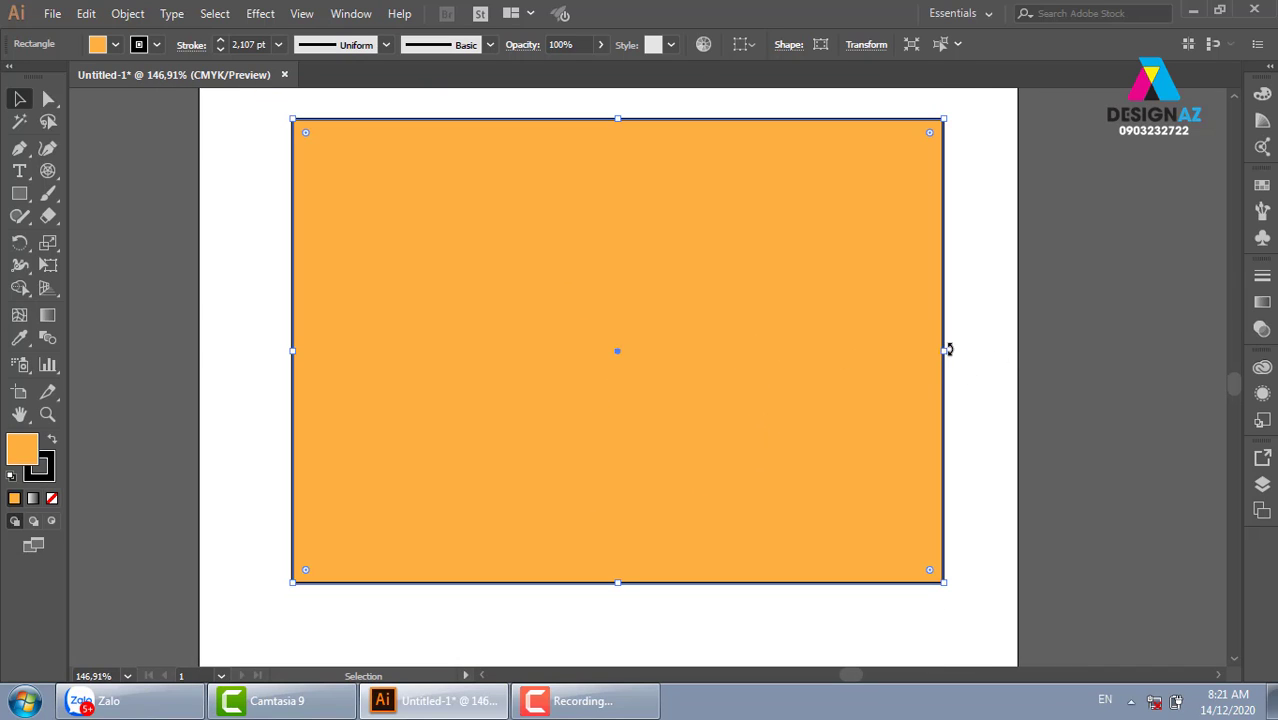
pyautogui.moveTo(949, 350); pyautogui.dragTo(967, 350)
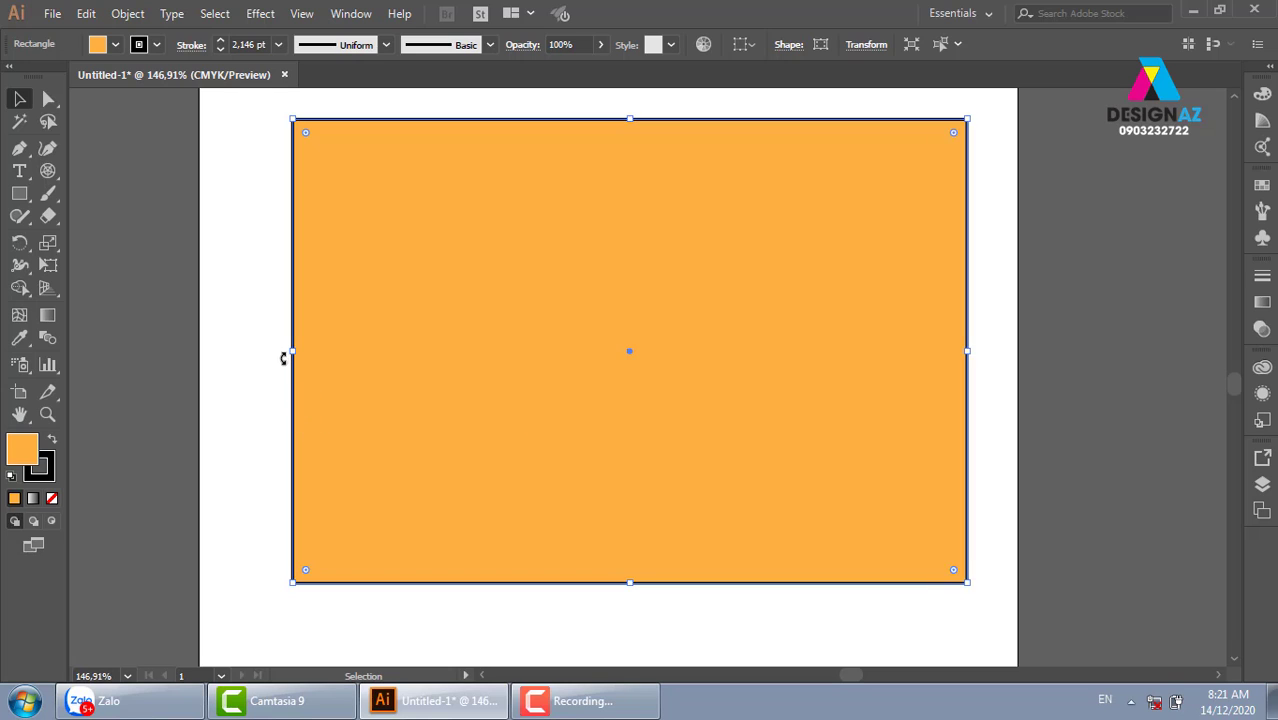
pyautogui.moveTo(291, 354); pyautogui.dragTo(263, 354)
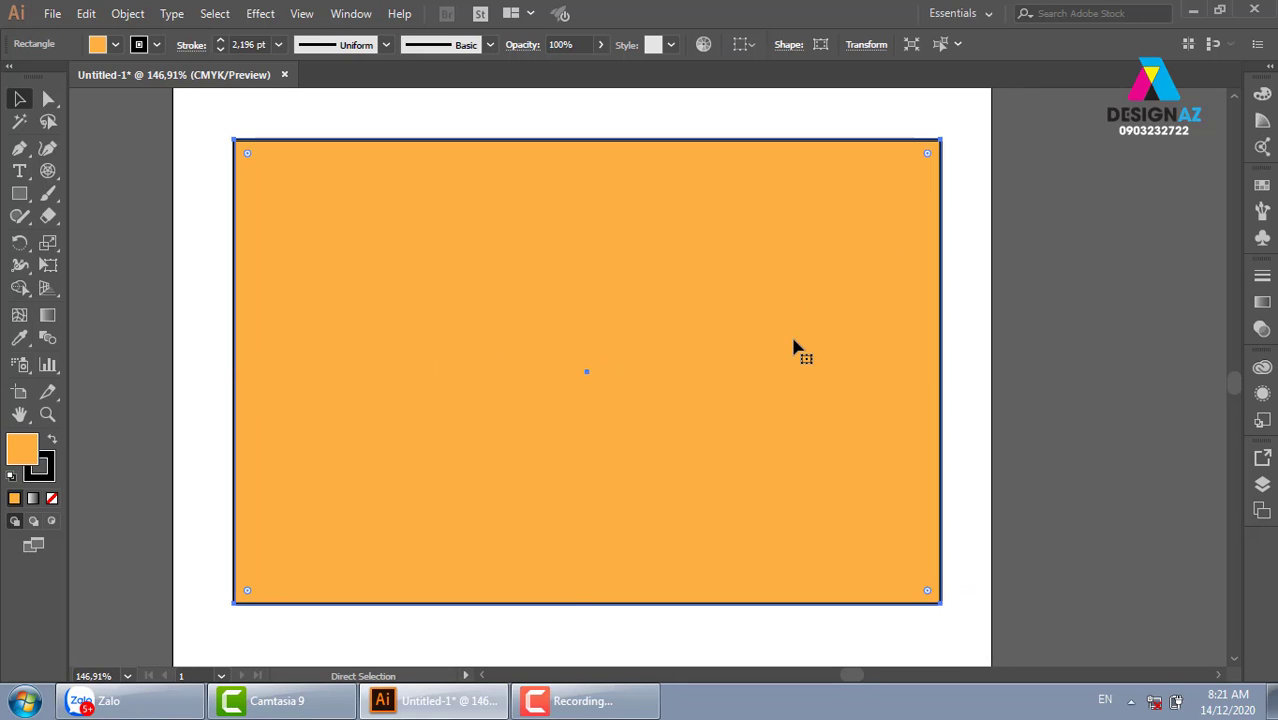
# - Alt-drag a smaller inset copy inside the orange rectangle and fill it tan
pyautogui.moveTo(940, 140); pyautogui.dragTo(903, 155)
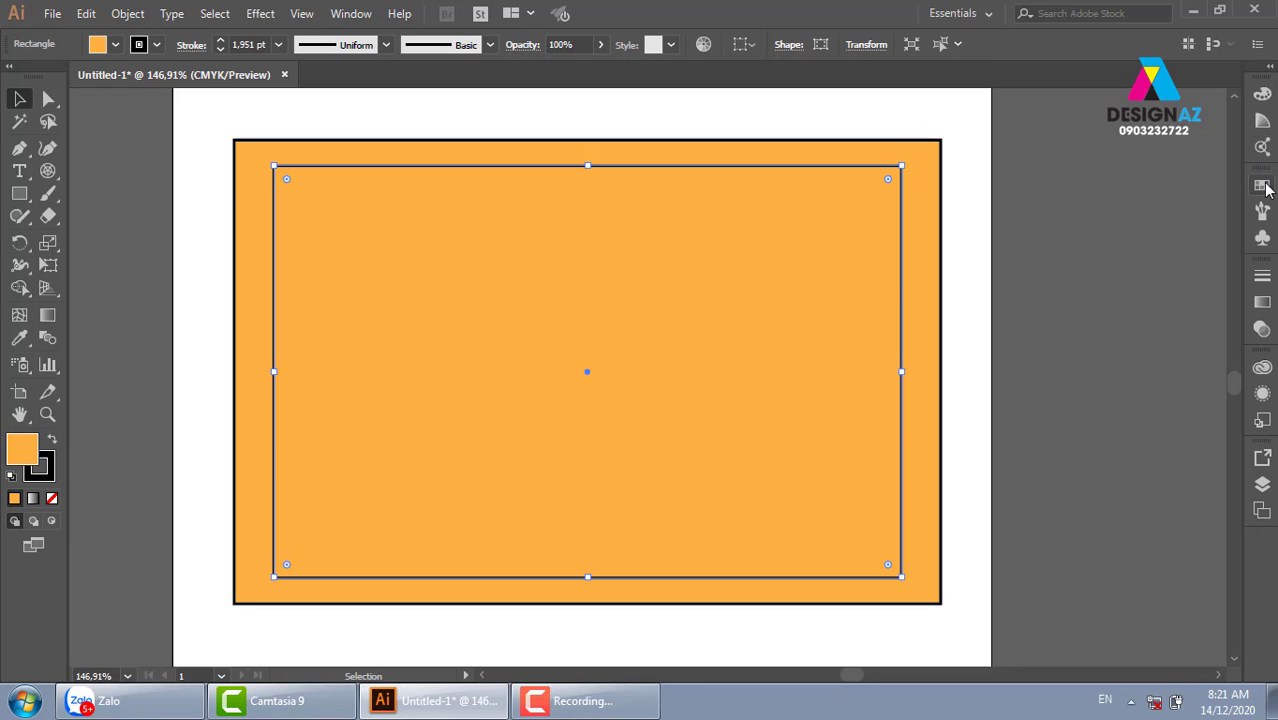
pyautogui.click(1262, 184)
pyautogui.click(1069, 293)
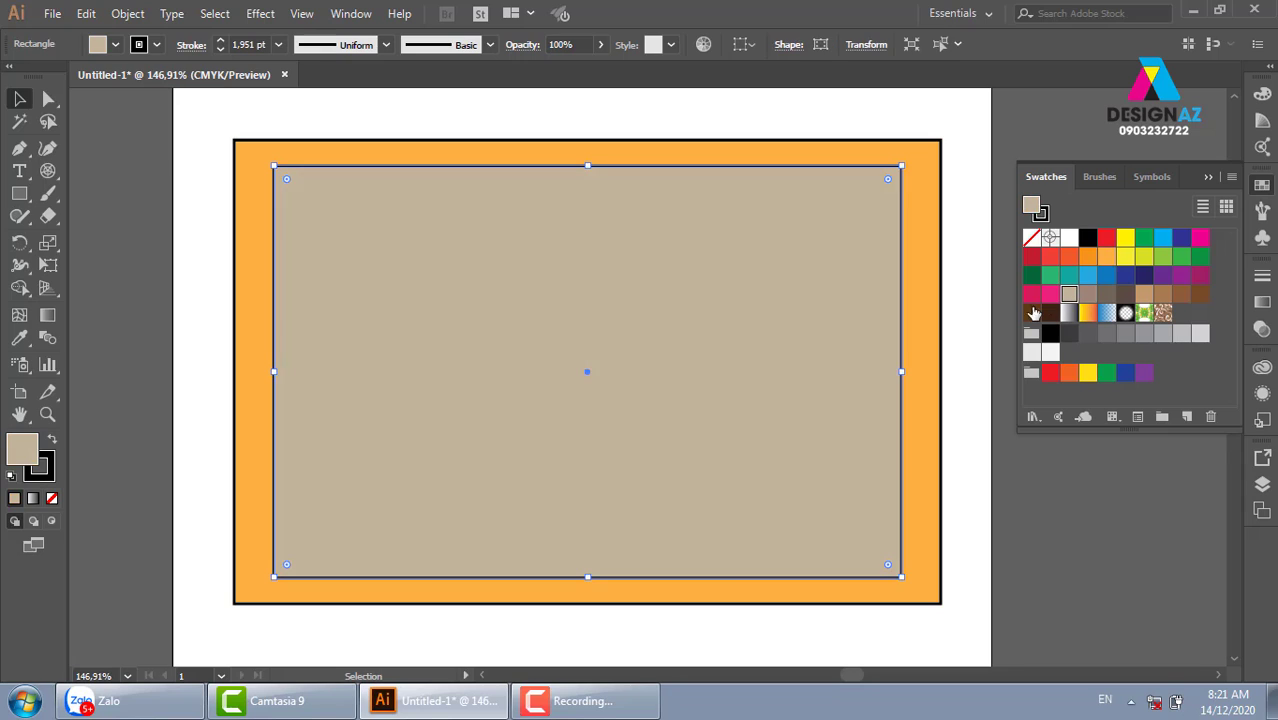
pyautogui.click(1022, 147)
pyautogui.hscroll(1, 536, 322)
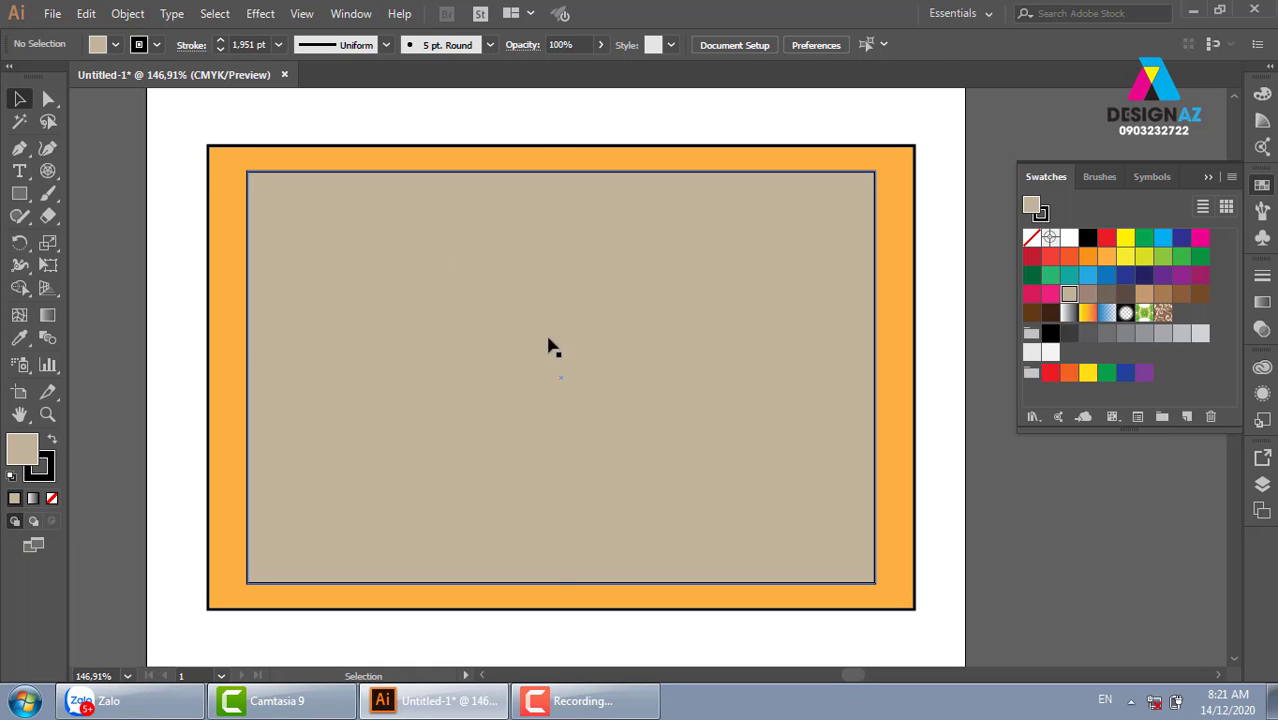
# - Split the tan rectangle into a grid of 6 columns with 0,4 cm gutters
pyautogui.click(553, 352)
pyautogui.click(130, 14)
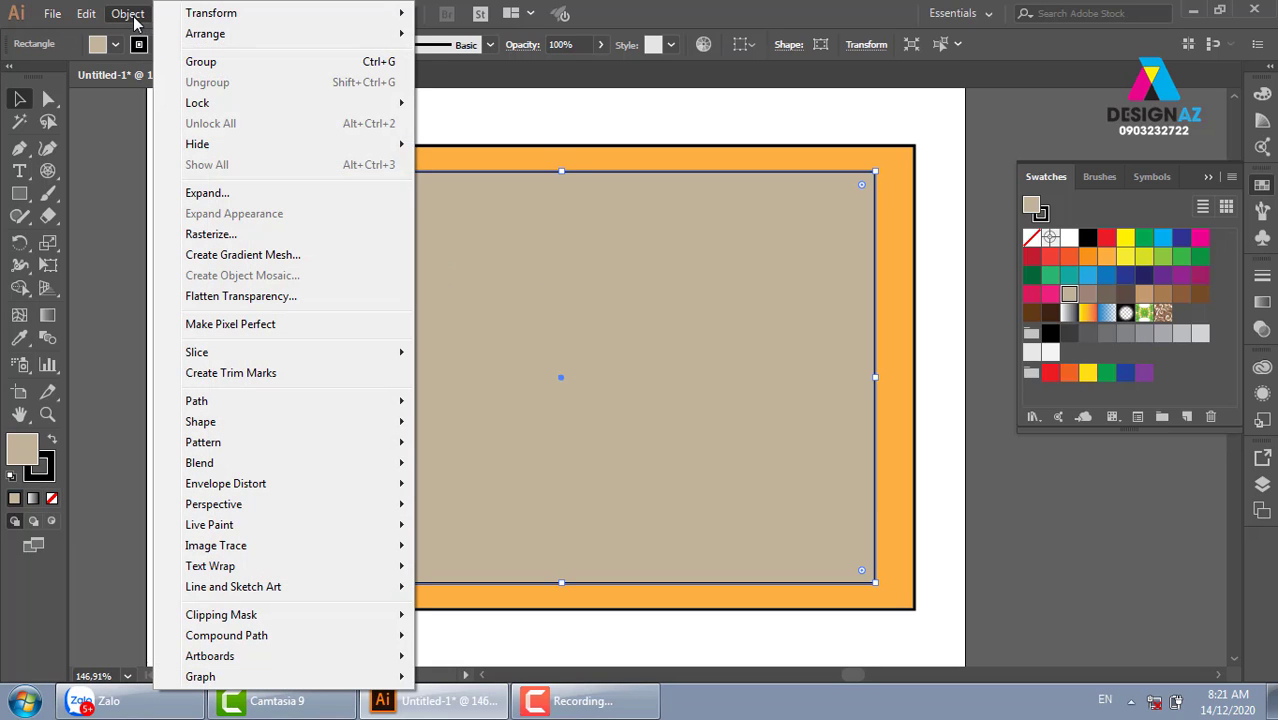
pyautogui.moveTo(197, 401)
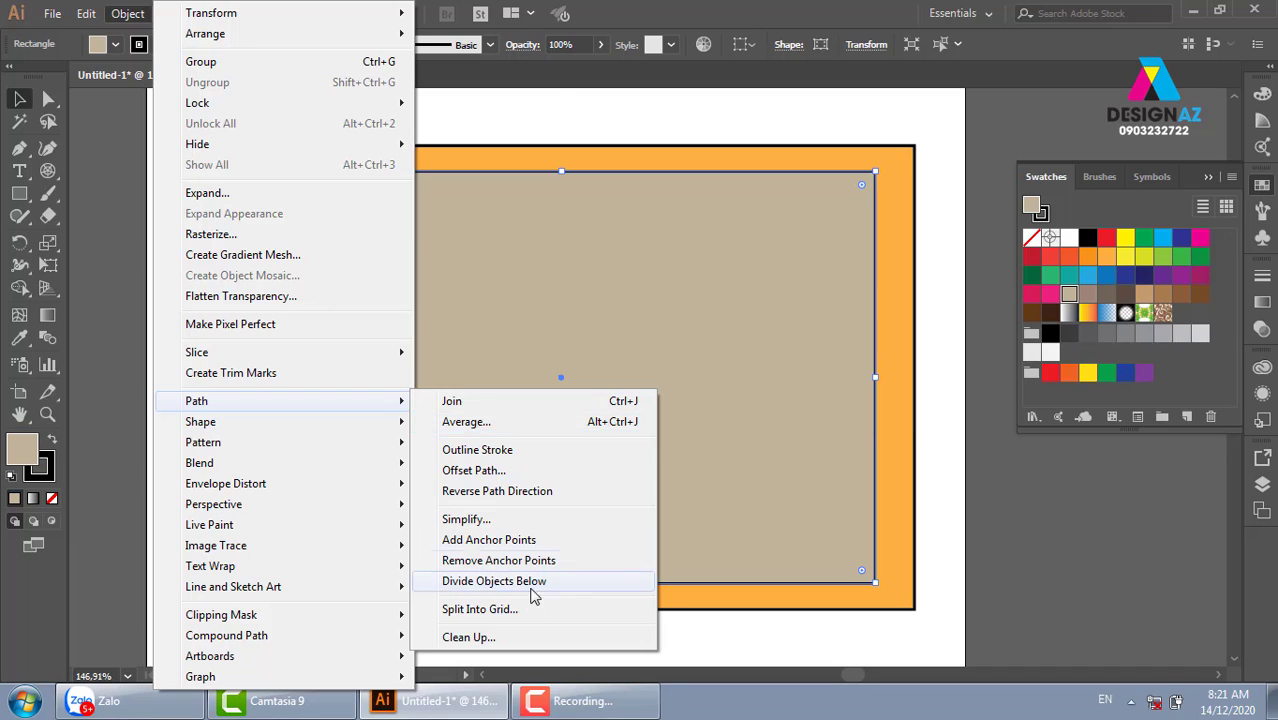
pyautogui.click(548, 609)
pyautogui.click(862, 381)
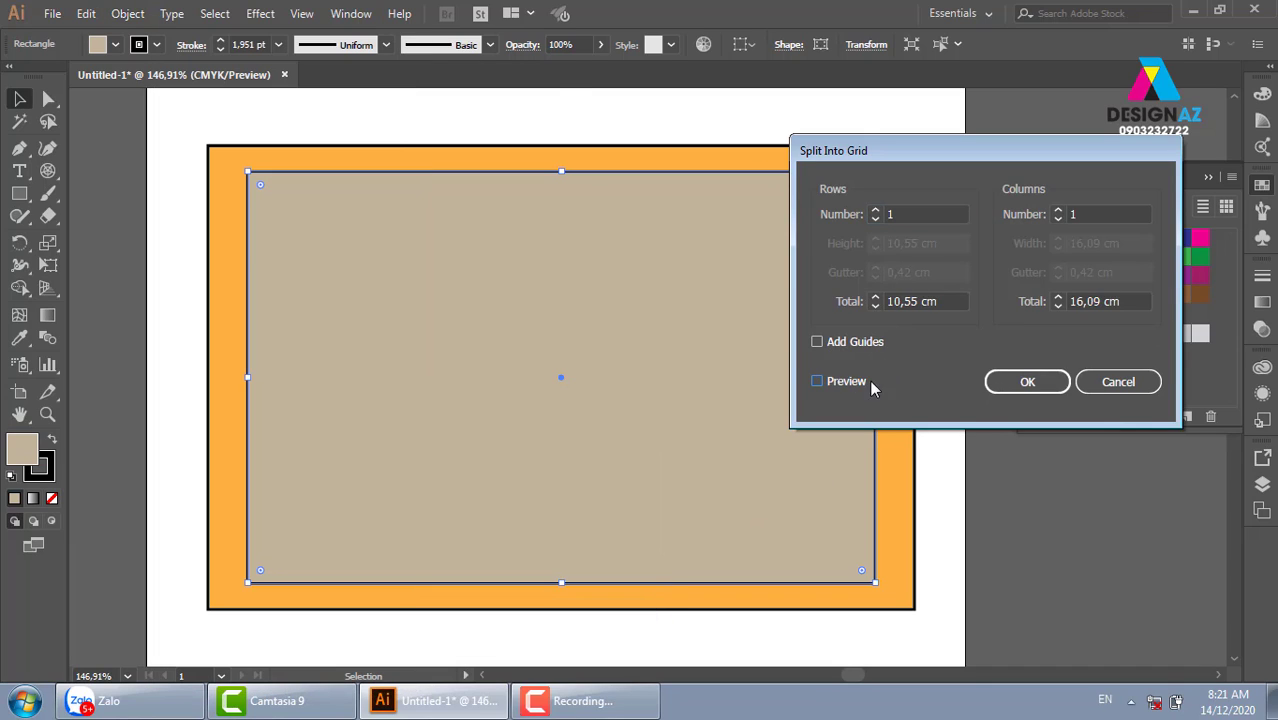
pyautogui.click(1058, 210)
pyautogui.click(1058, 210)
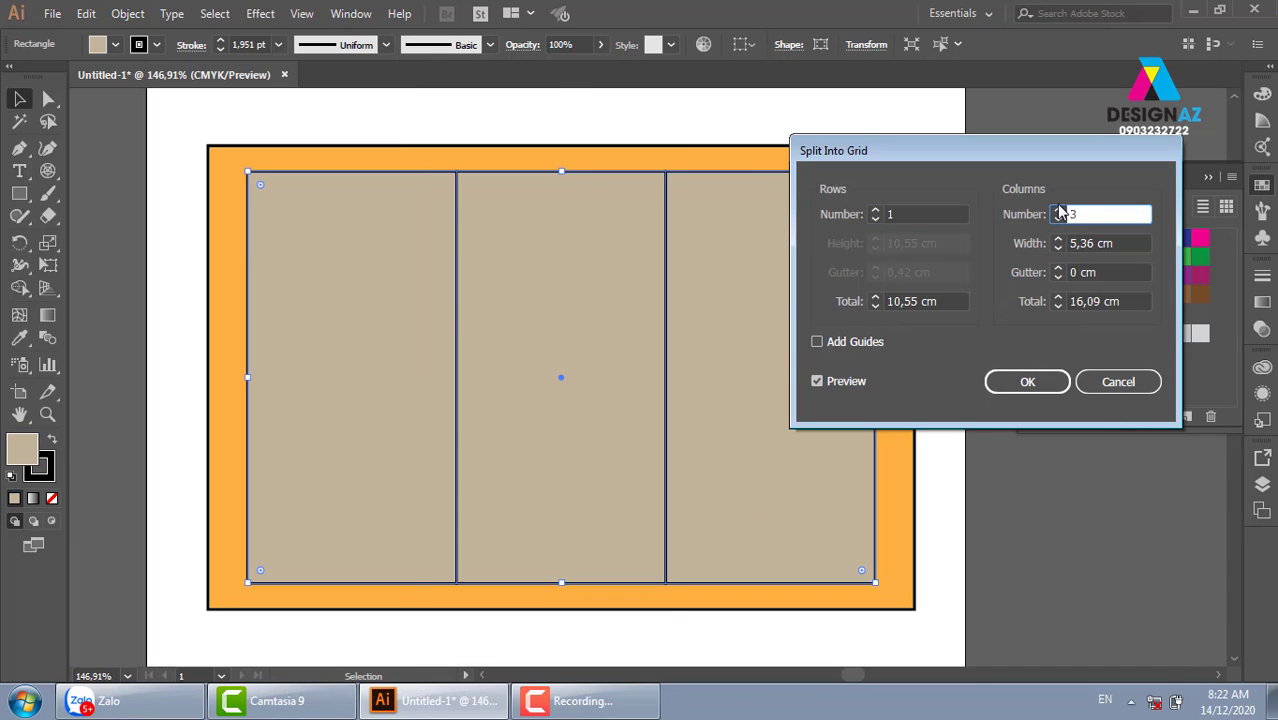
pyautogui.click(1058, 210)
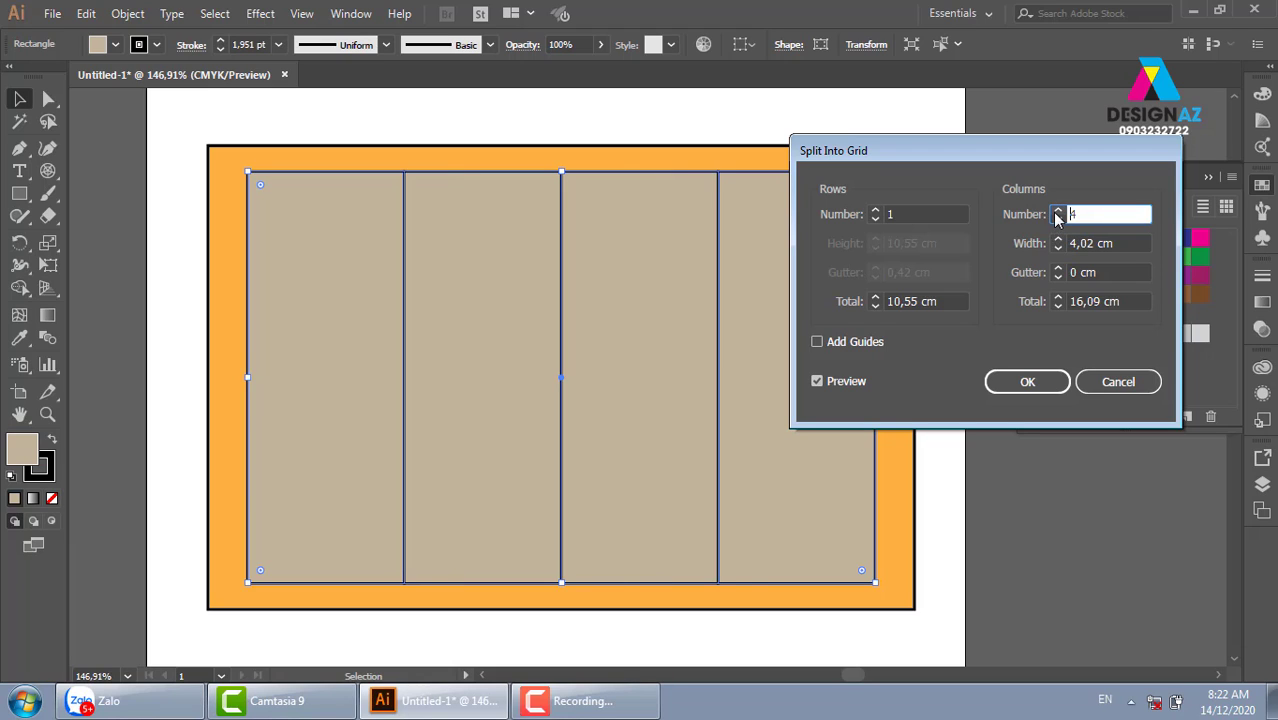
pyautogui.click(1058, 210)
pyautogui.click(1058, 210)
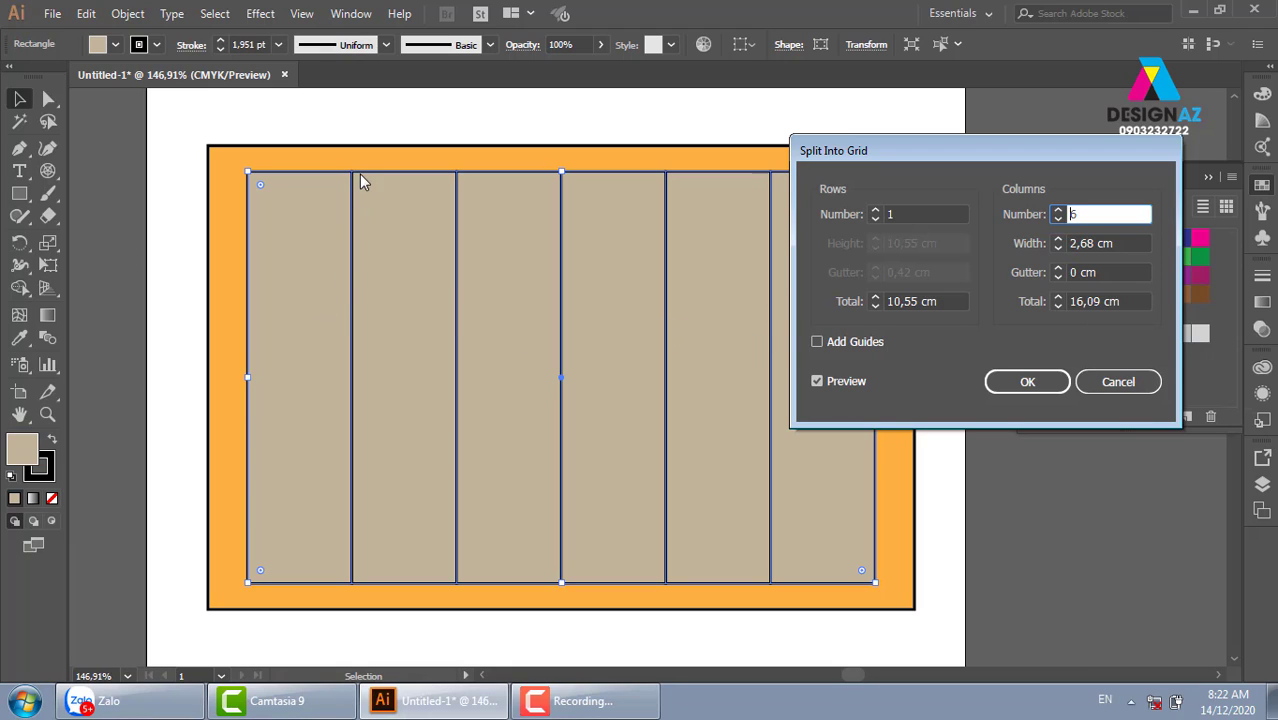
pyautogui.click(1058, 268)
pyautogui.click(1058, 268)
pyautogui.click(1058, 268)
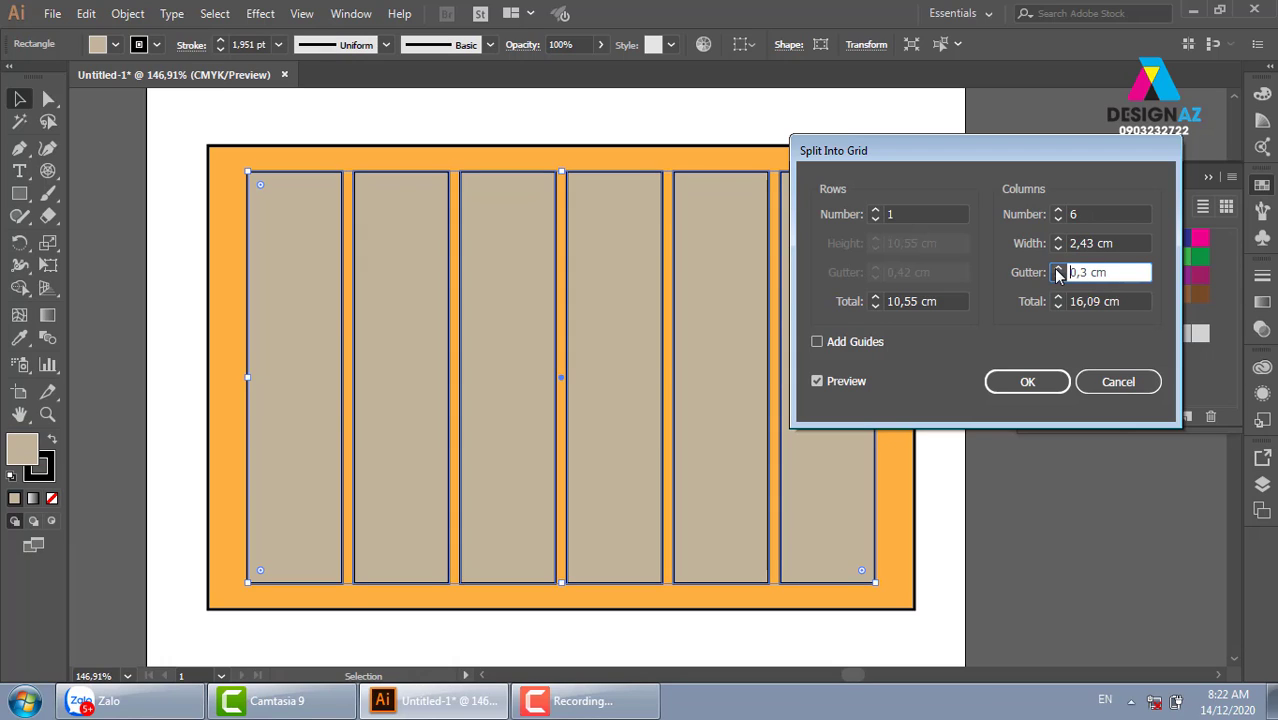
pyautogui.click(1058, 268)
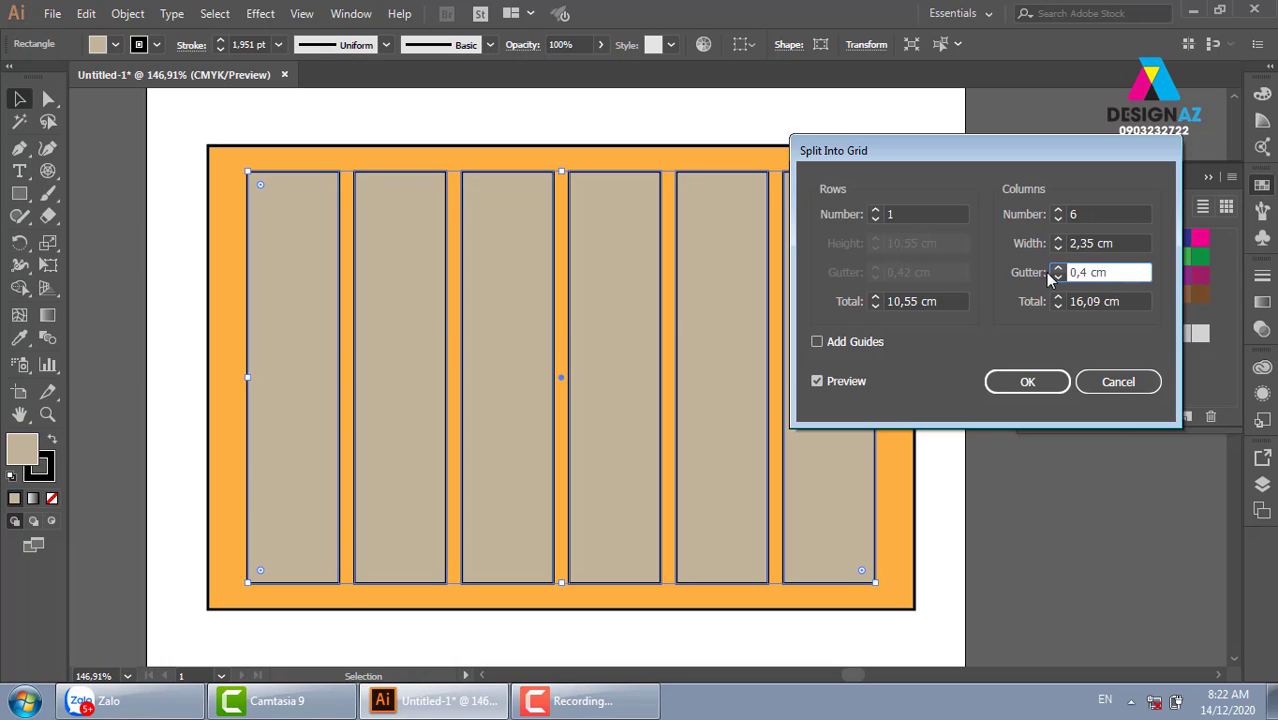
pyautogui.click(1012, 384)
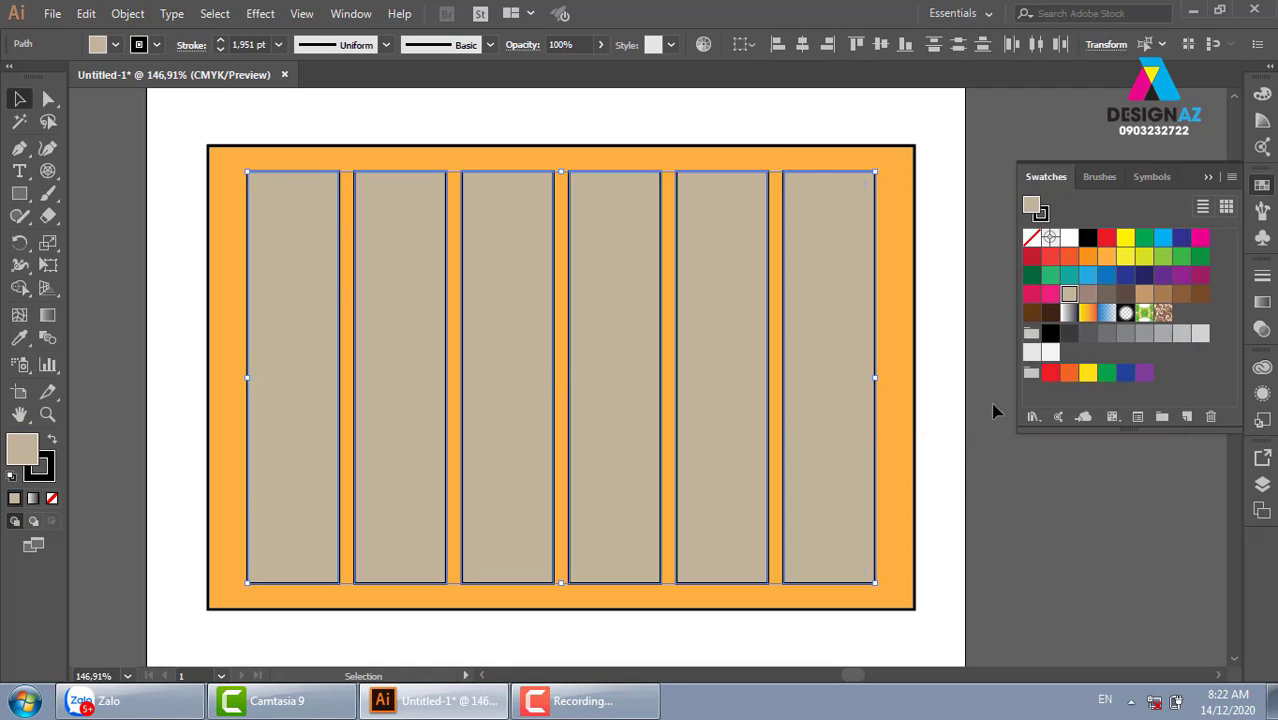
# - Select only the six tan columns and group them
pyautogui.click(1000, 552)
pyautogui.scroll(-2, 1018, 548)
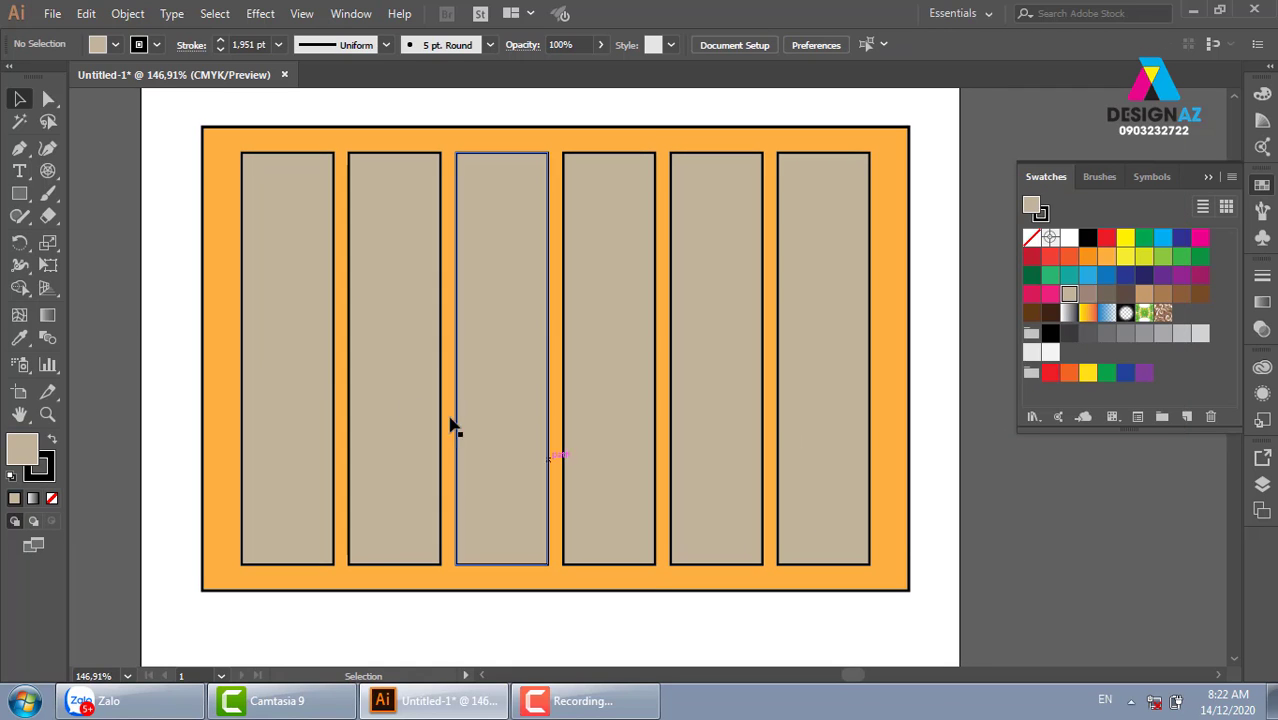
pyautogui.moveTo(146, 318); pyautogui.dragTo(880, 420)
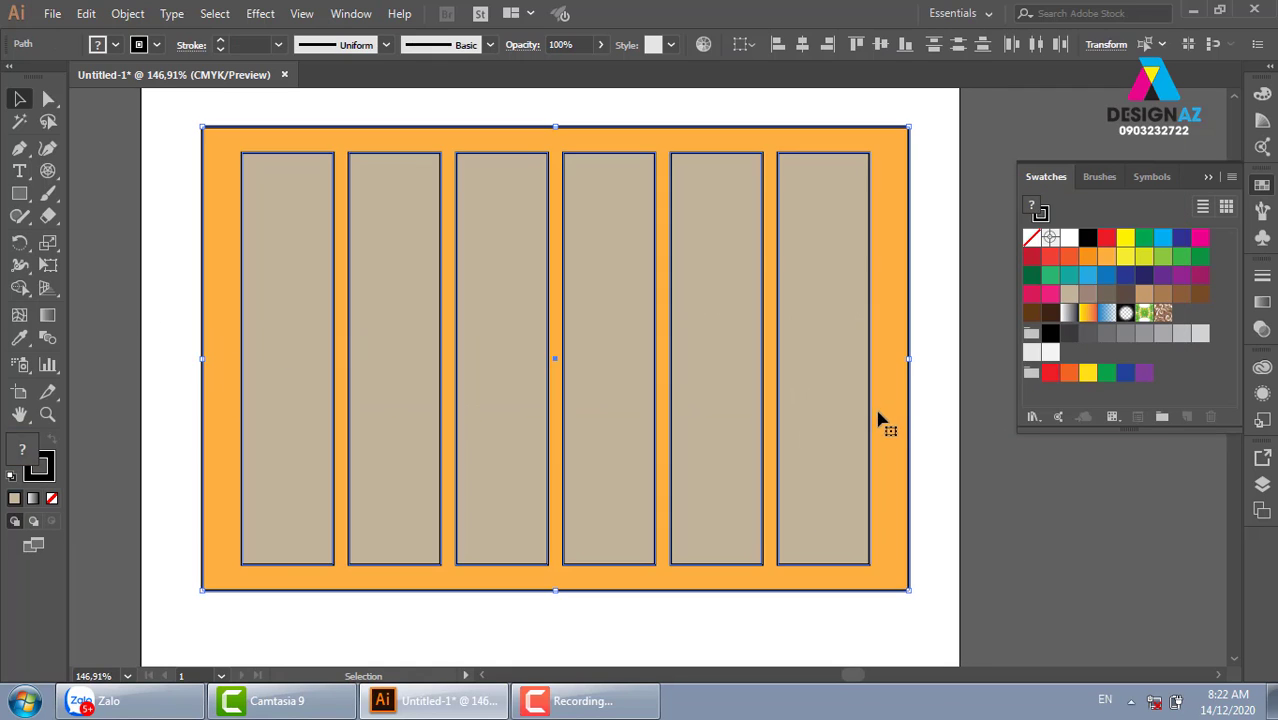
pyautogui.keyDown('shift'); pyautogui.click(900, 410); pyautogui.keyUp('shift')
pyautogui.press('a')
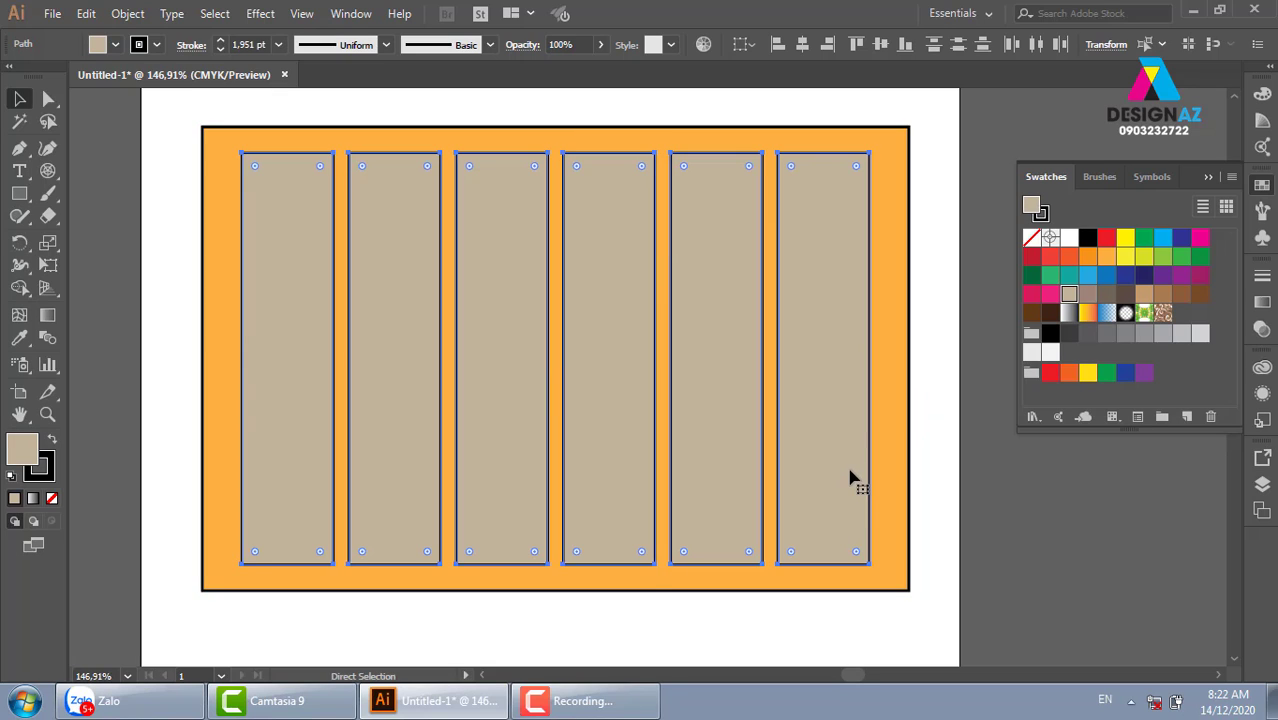
pyautogui.hotkey('ctrl', 'g')
# - Set the column group's opacity to 20%
pyautogui.write('v')
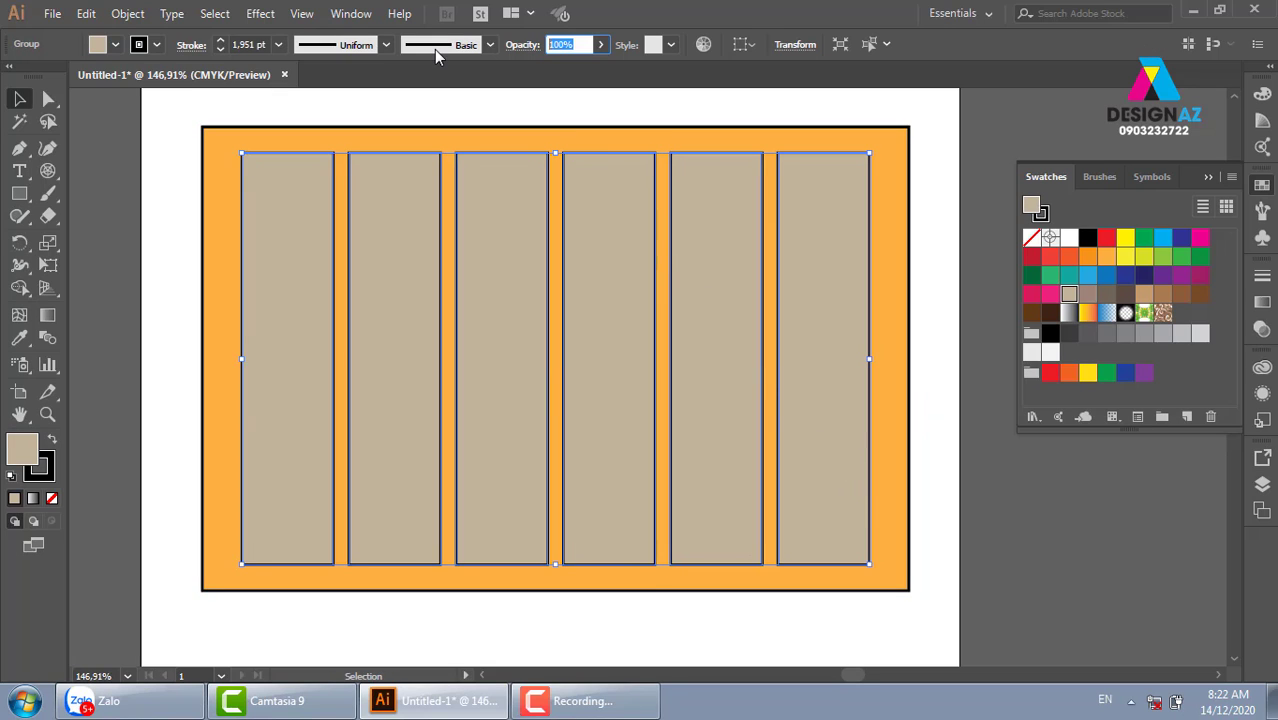
pyautogui.write('10')
pyautogui.press('Return')
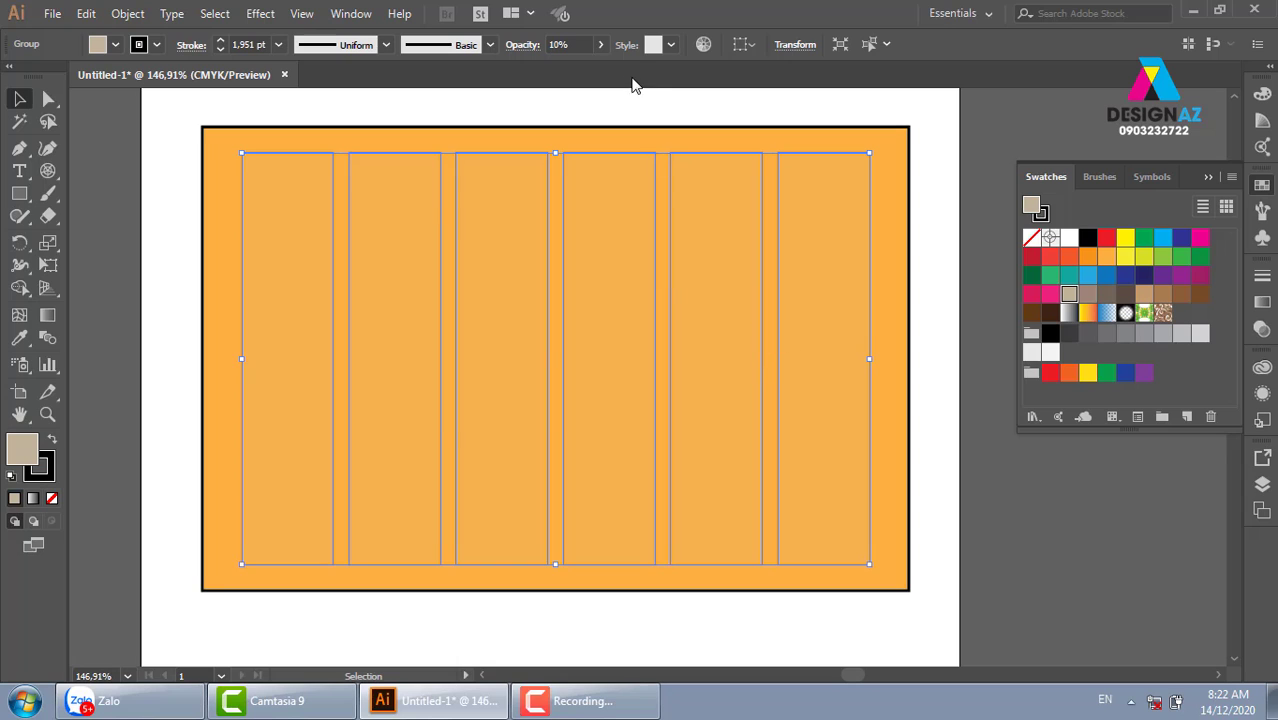
pyautogui.click(582, 48)
pyautogui.write('20')
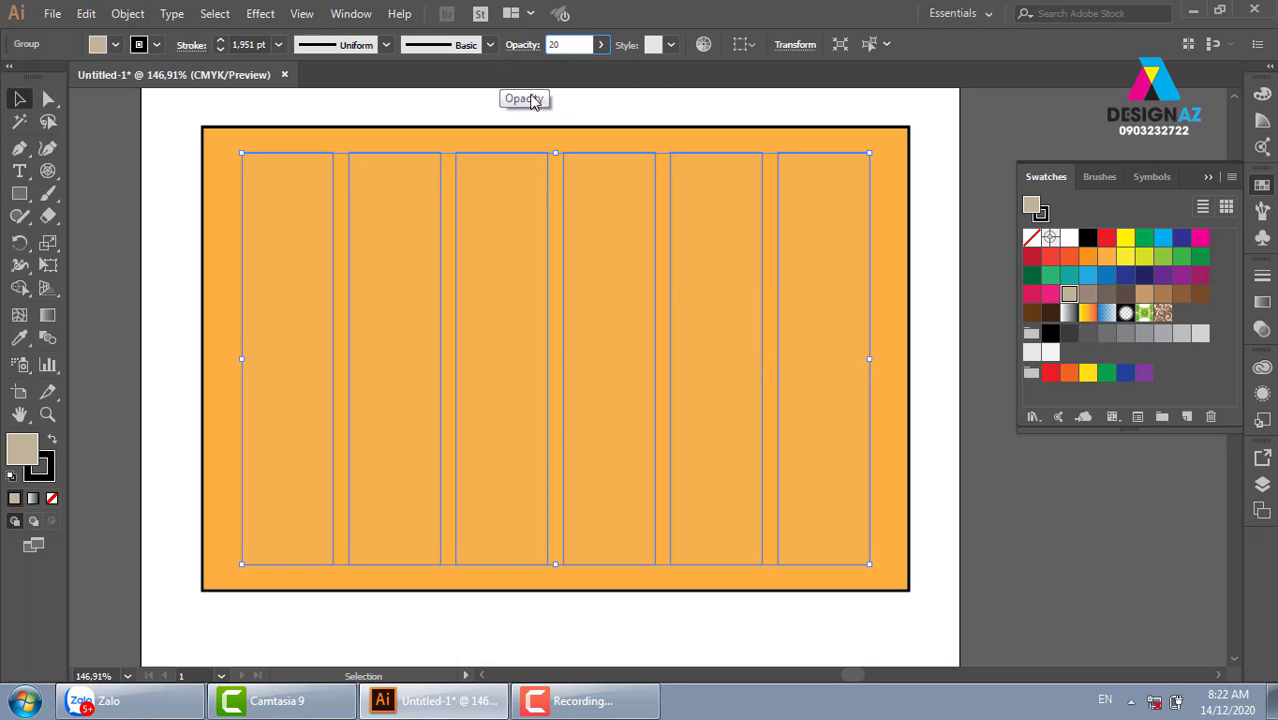
pyautogui.press('Return')
pyautogui.click(1096, 586)
pyautogui.moveTo(1096, 586); pyautogui.dragTo(1072, 570)
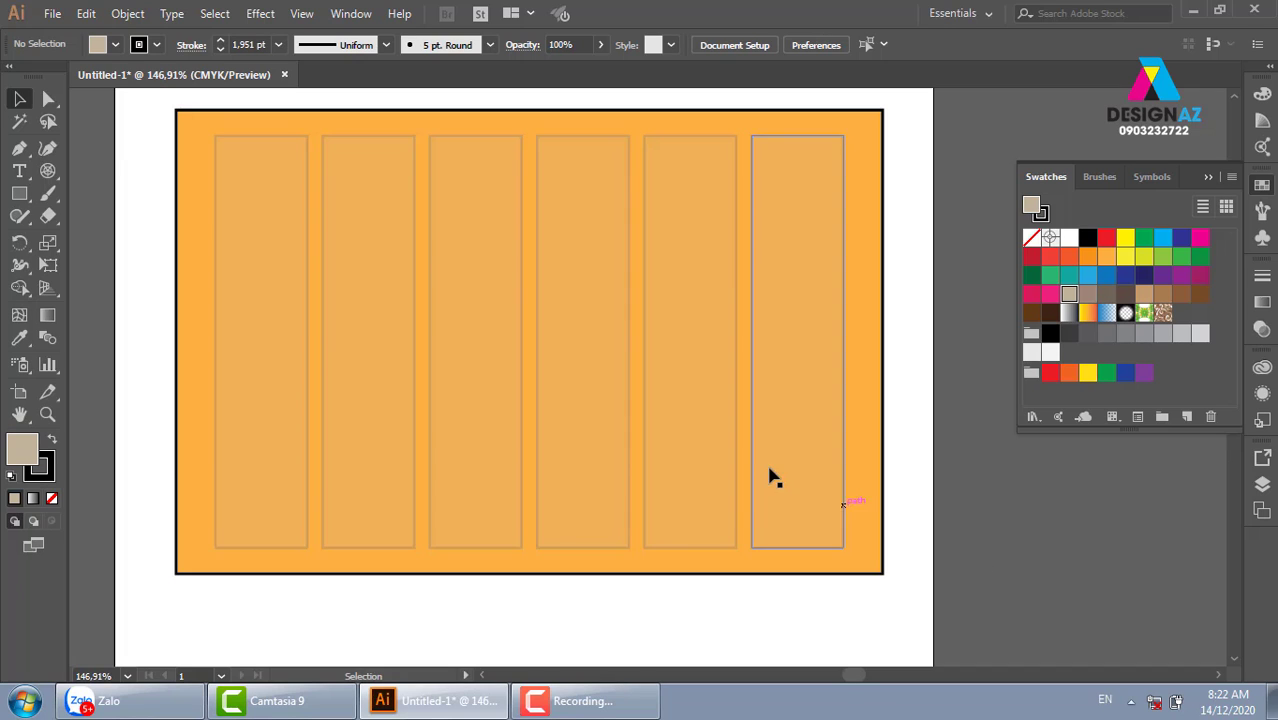
pyautogui.moveTo(639, 459); pyautogui.dragTo(684, 485)
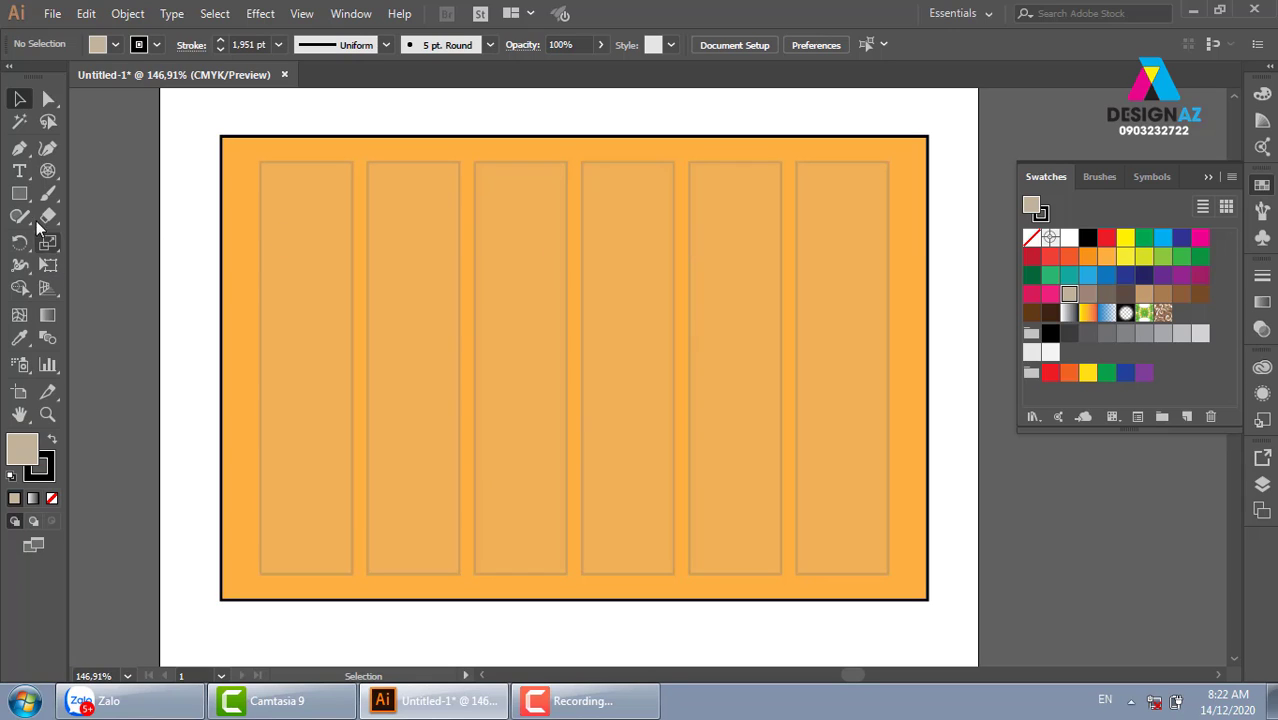
# - Draw a box across the top of the four left columns
pyautogui.click(19, 194)
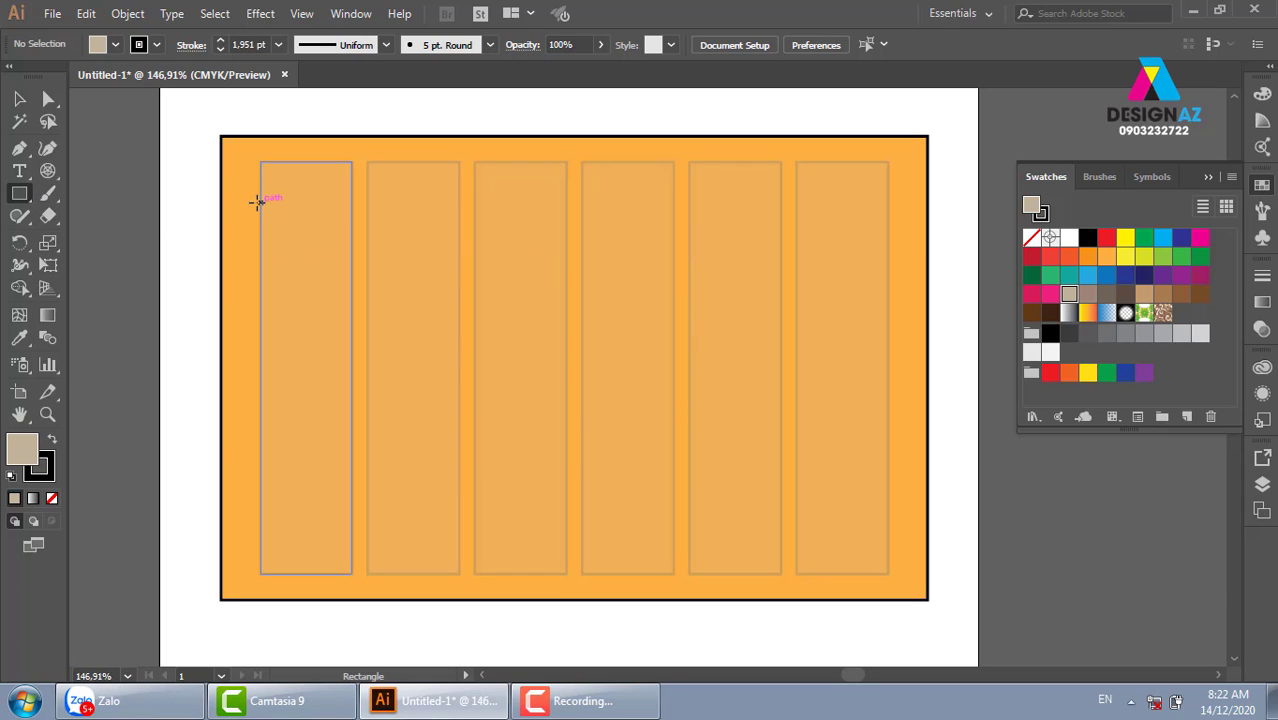
pyautogui.moveTo(260, 161); pyautogui.dragTo(674, 374)
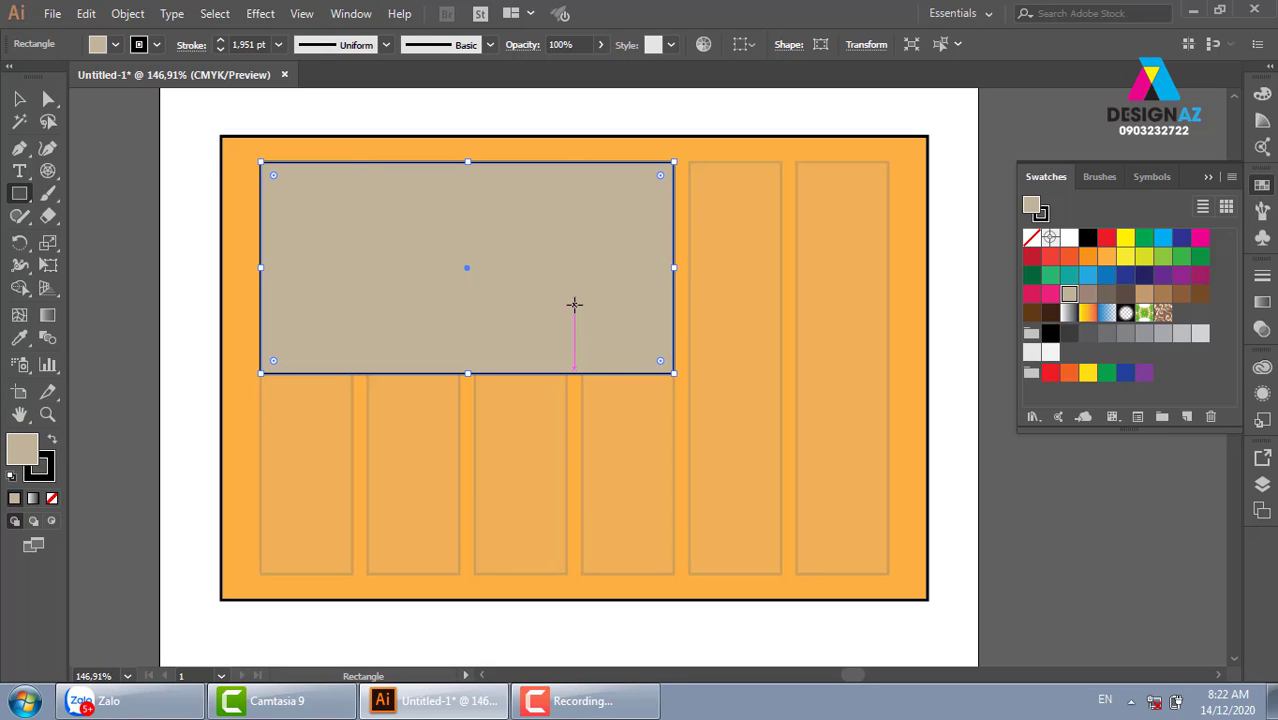
pyautogui.click(20, 99)
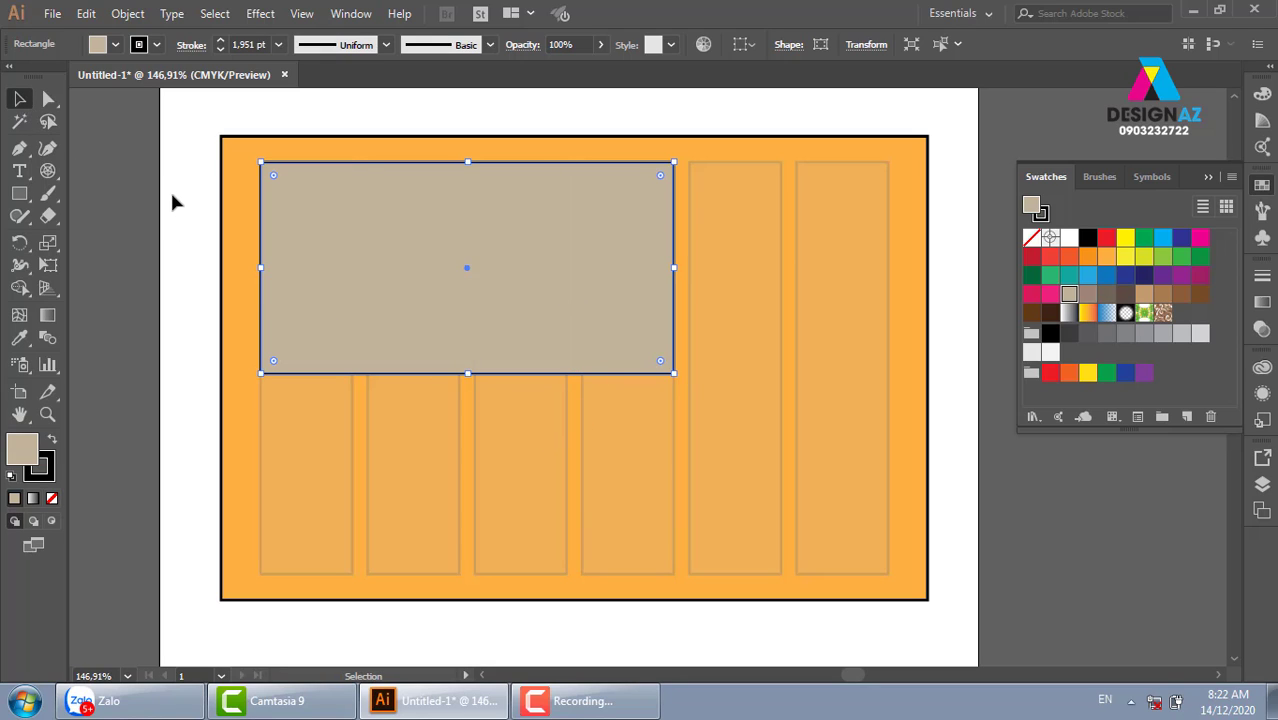
# - Place the givral mooncake photo from E:\thuvienanh\banh trung thu over the upper-left box
pyautogui.click(52, 14)
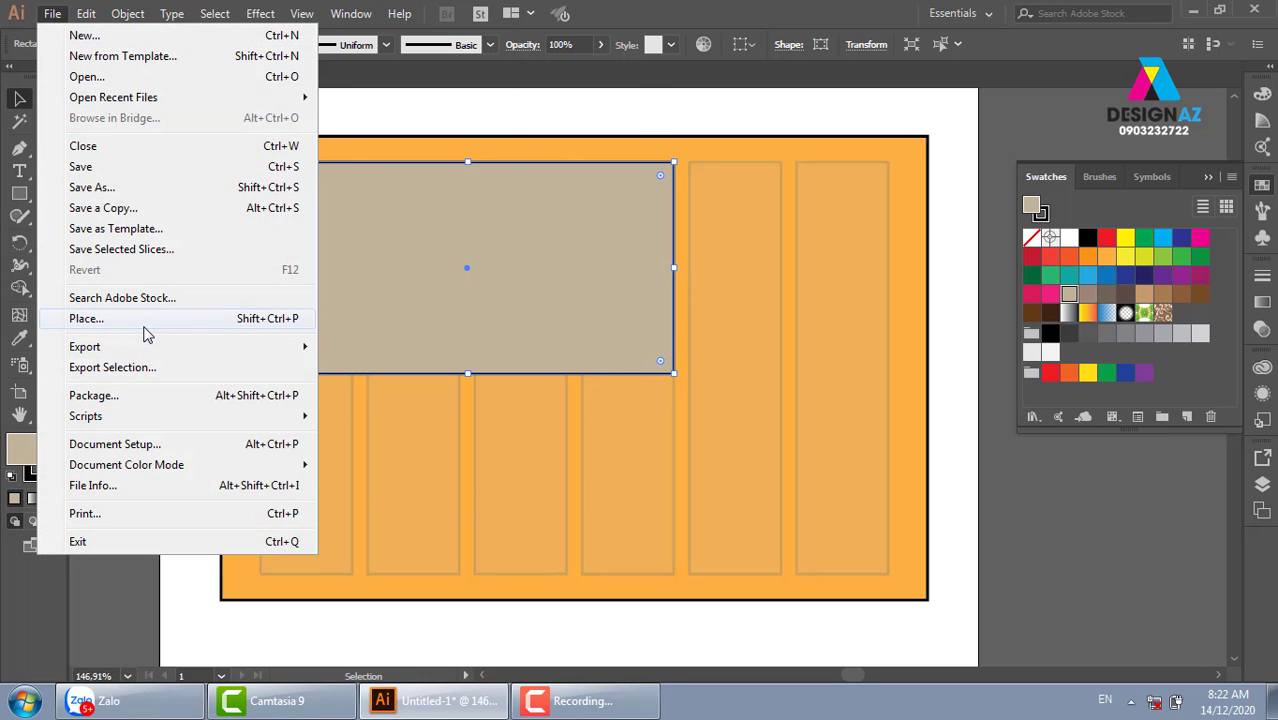
pyautogui.click(143, 320)
pyautogui.click(218, 43)
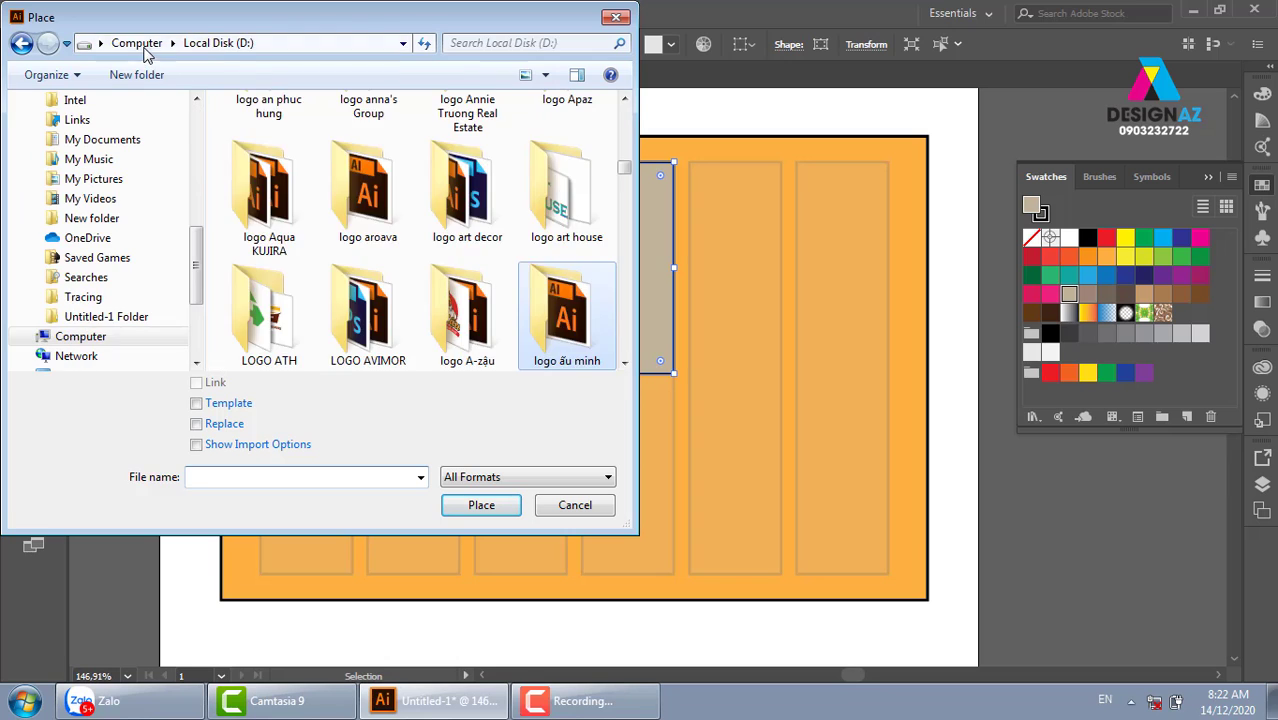
pyautogui.click(137, 43)
pyautogui.doubleClick(374, 259)
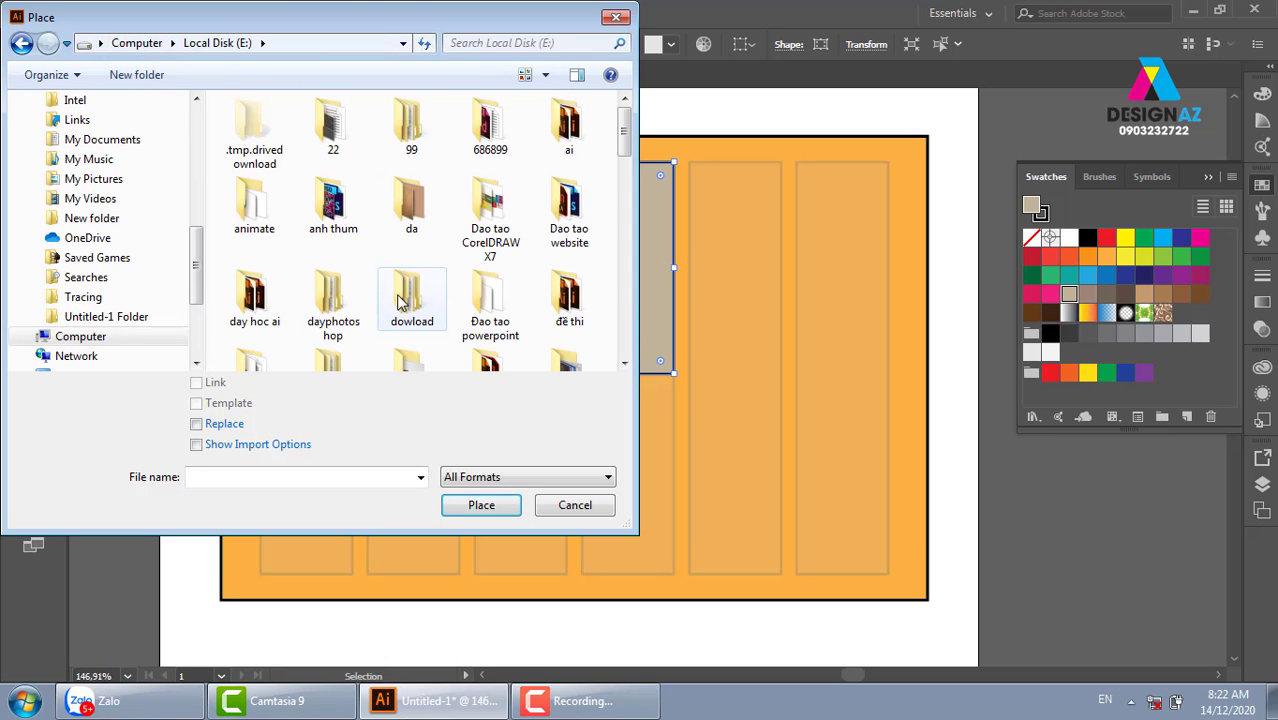
pyautogui.scroll(-10, 325, 303)
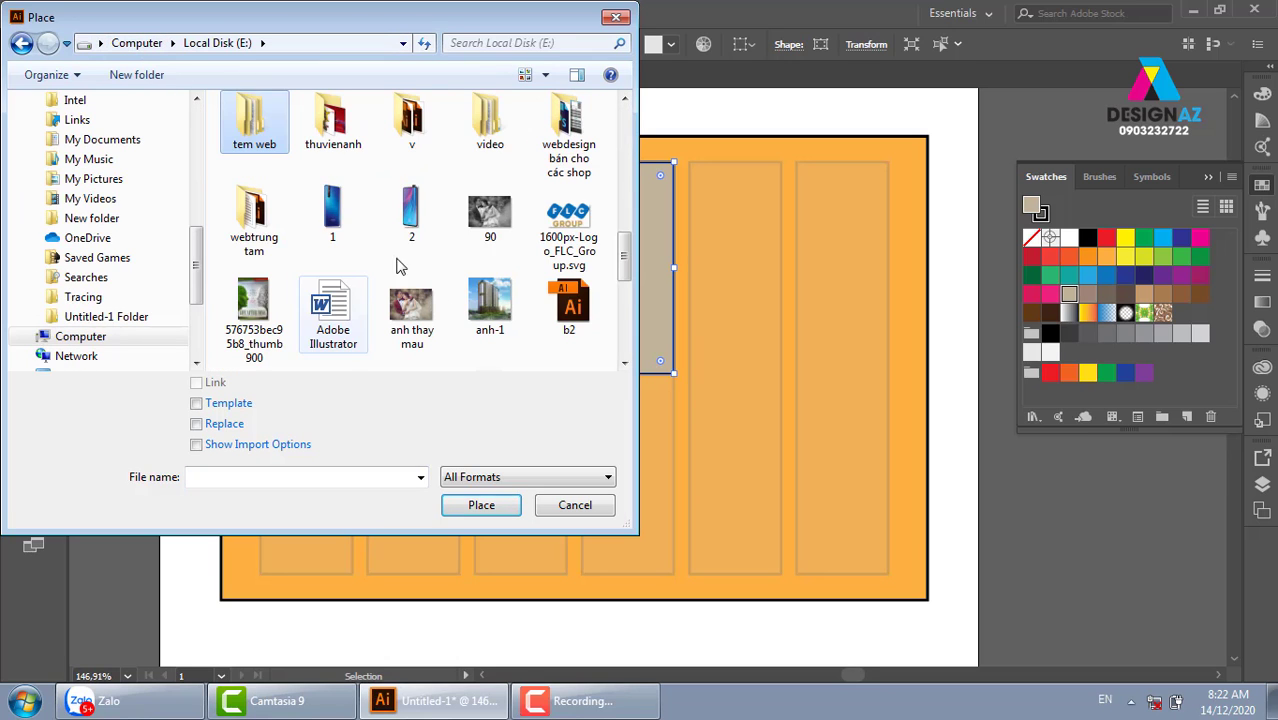
pyautogui.doubleClick(332, 125)
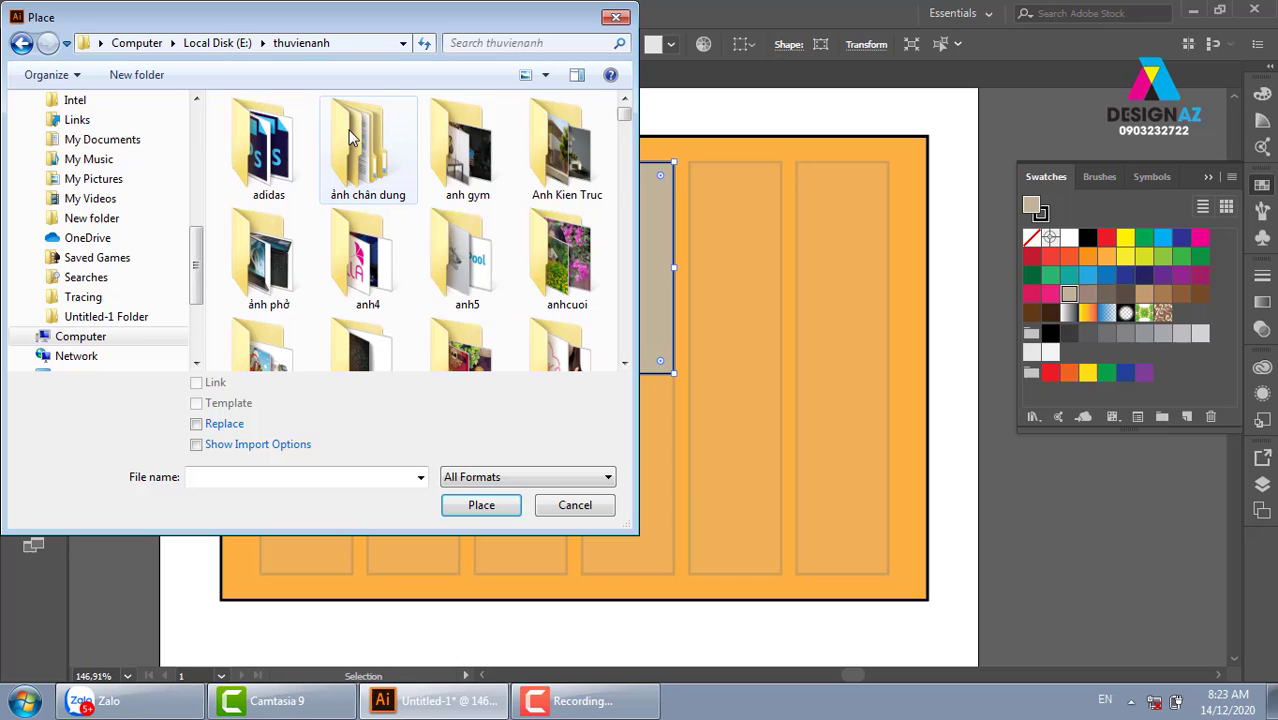
pyautogui.click(624, 363)
pyautogui.doubleClick(467, 318)
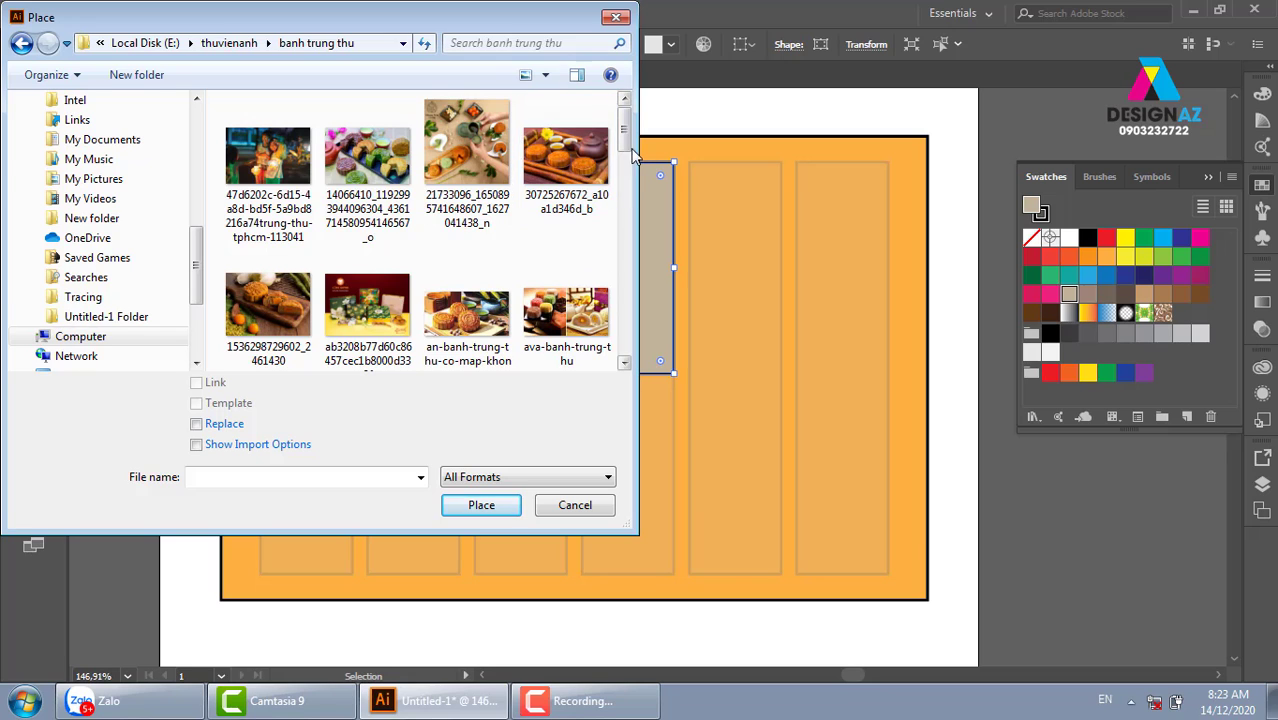
pyautogui.moveTo(629, 145); pyautogui.dragTo(641, 190)
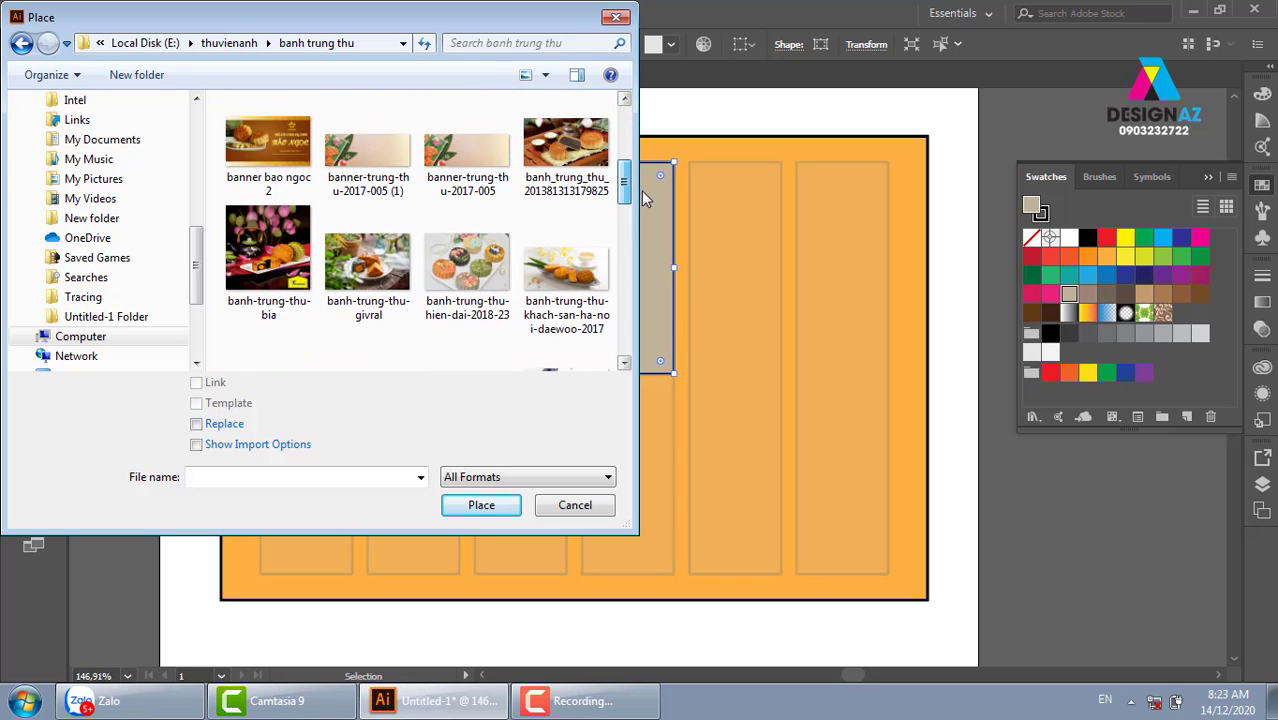
pyautogui.click(392, 290)
pyautogui.click(477, 507)
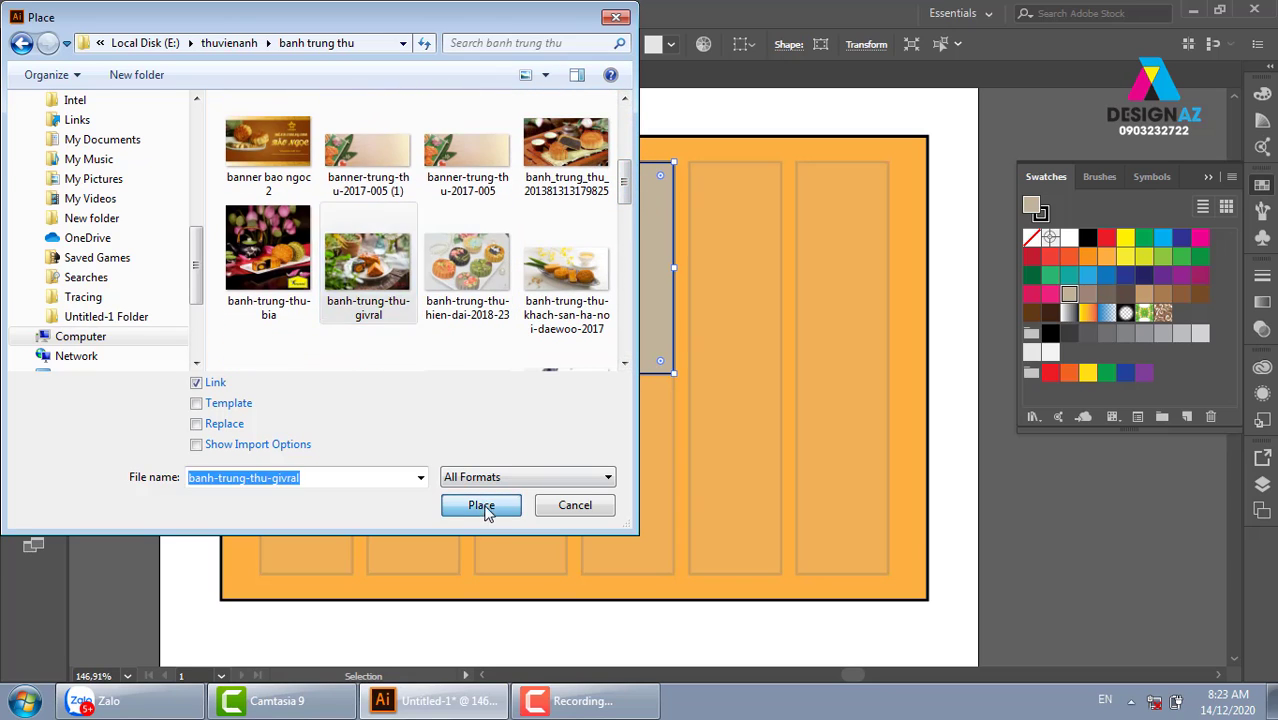
pyautogui.moveTo(239, 157); pyautogui.dragTo(756, 451)
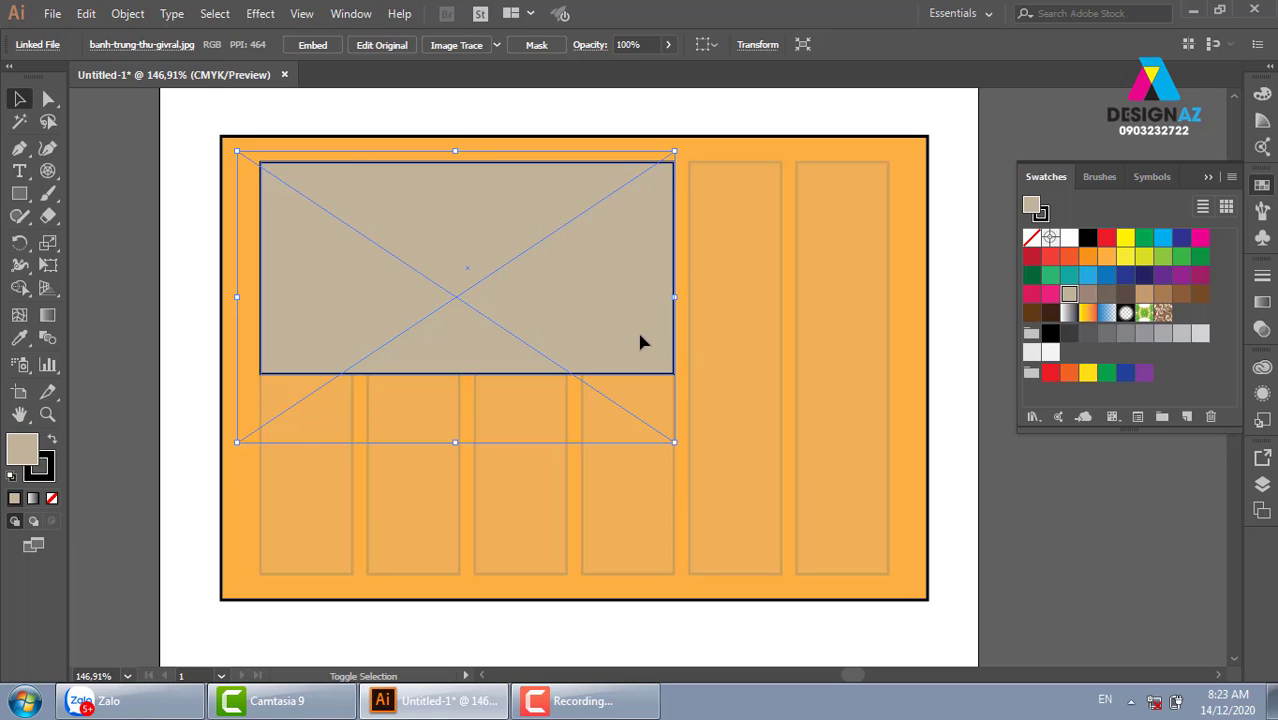
# - Clip the photo inside the tan box and shift it upward within the frame
pyautogui.keyDown('shift'); pyautogui.click(639, 343); pyautogui.keyUp('shift')
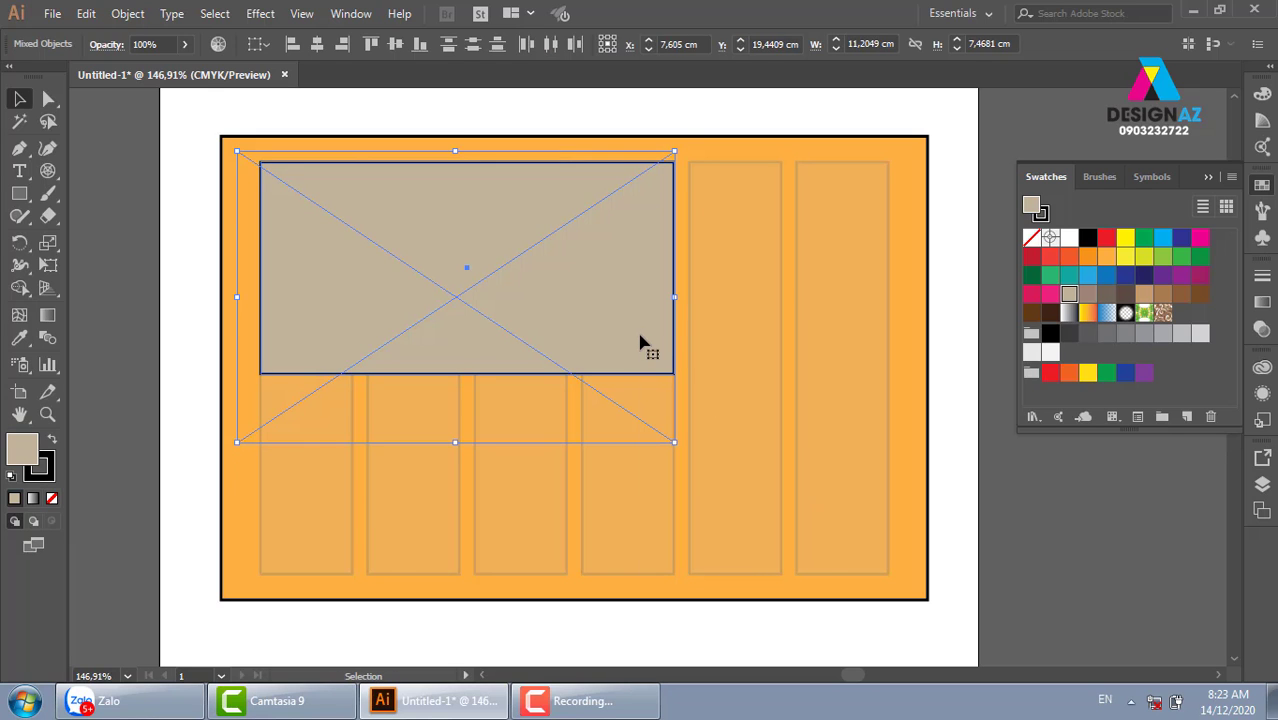
pyautogui.rightClick(642, 341)
pyautogui.click(722, 473)
pyautogui.doubleClick(577, 290)
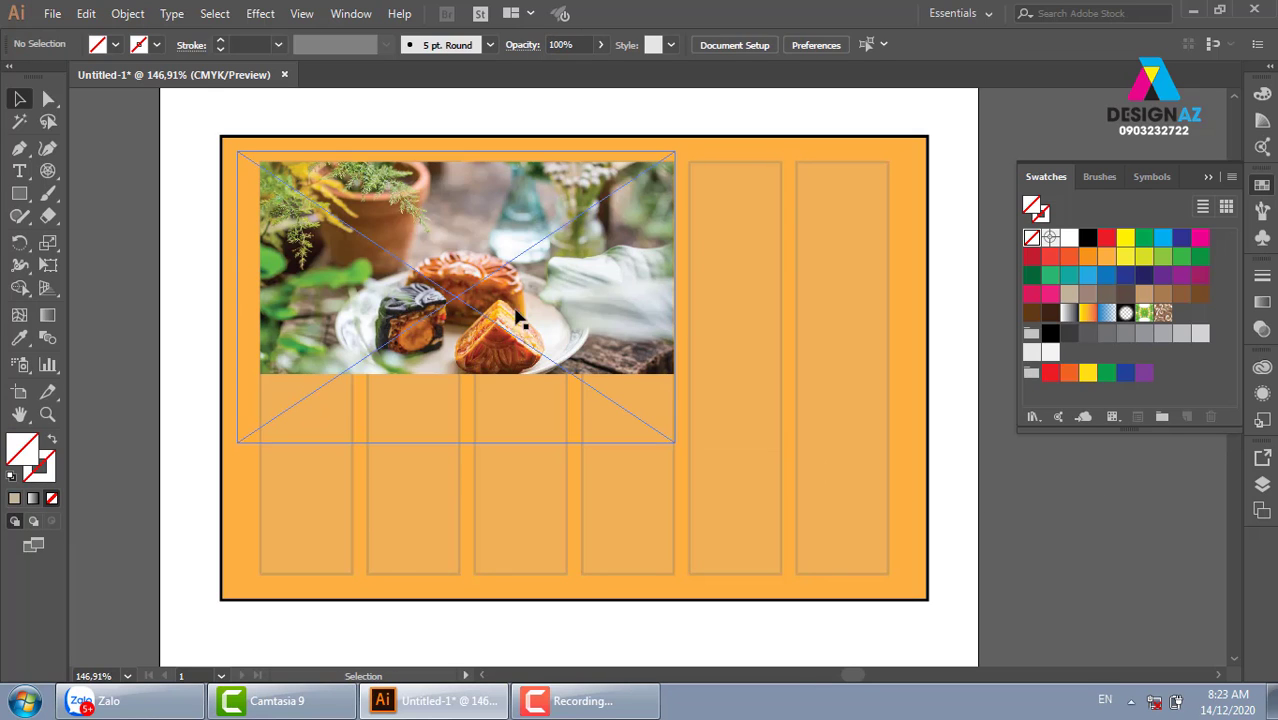
pyautogui.moveTo(578, 313); pyautogui.dragTo(584, 275)
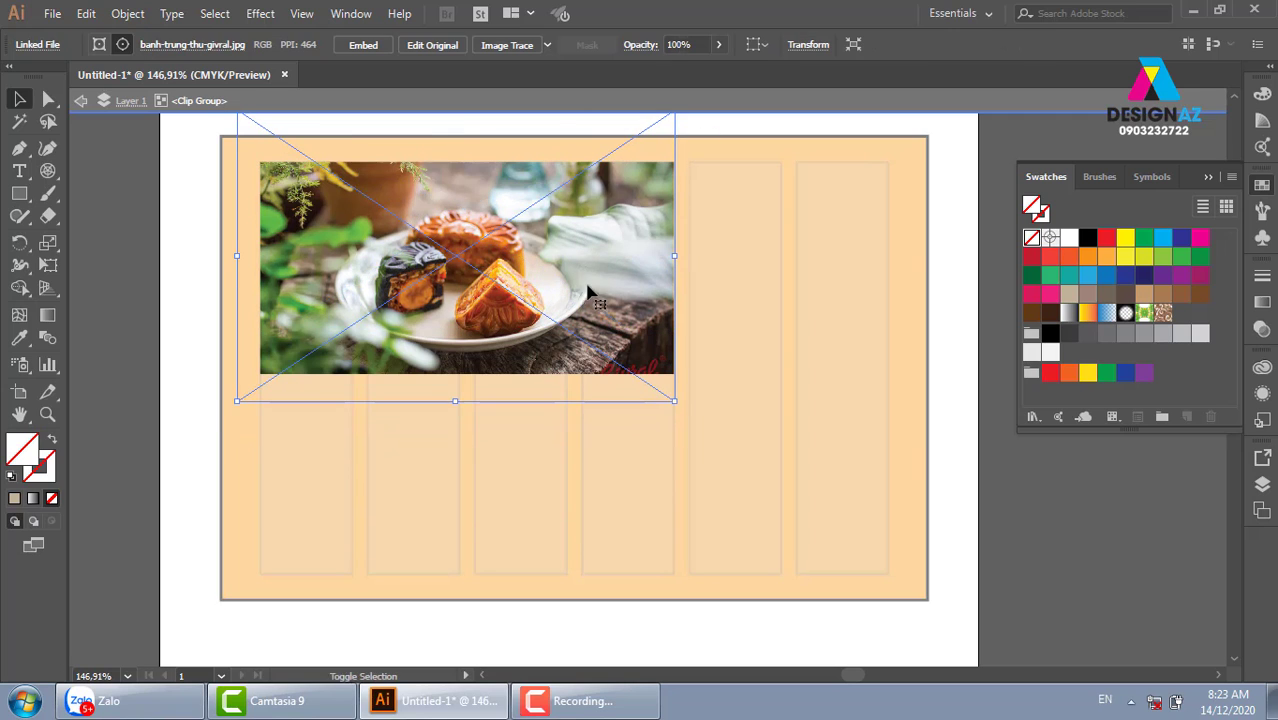
pyautogui.doubleClick(1036, 543)
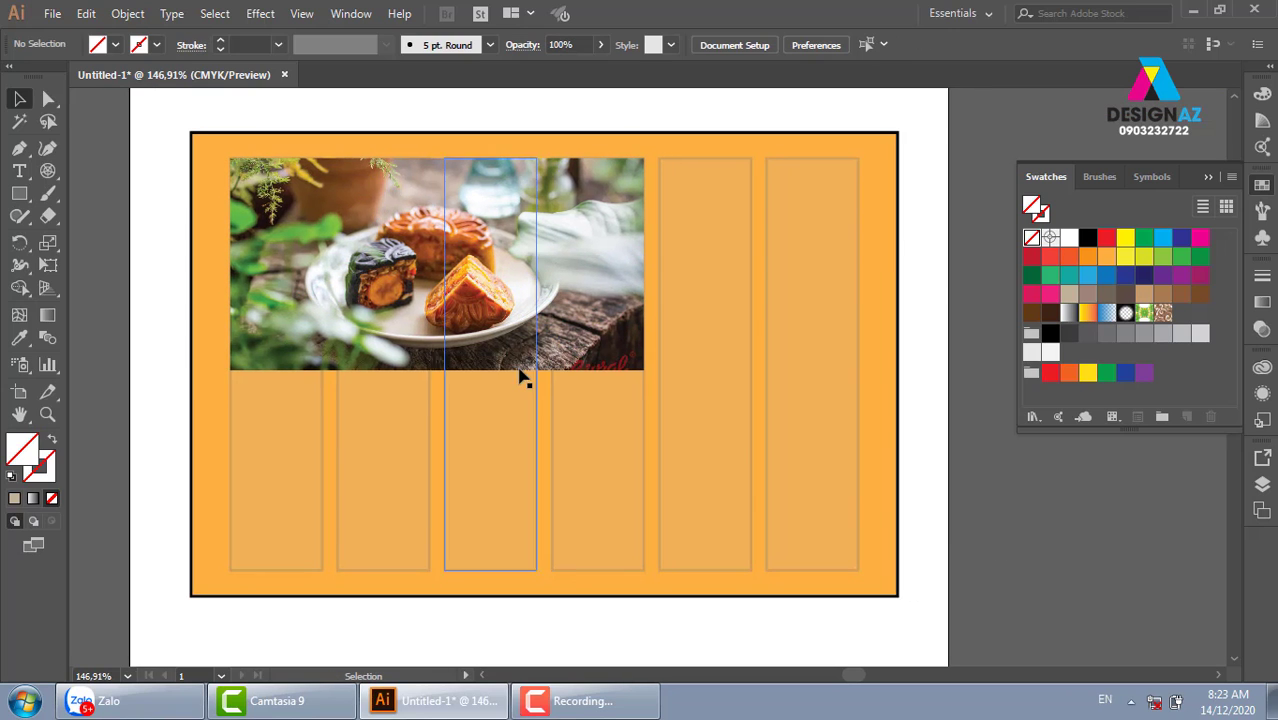
# - Lock the grouped columns and photo with Object > Lock > Selection
pyautogui.click(19, 171)
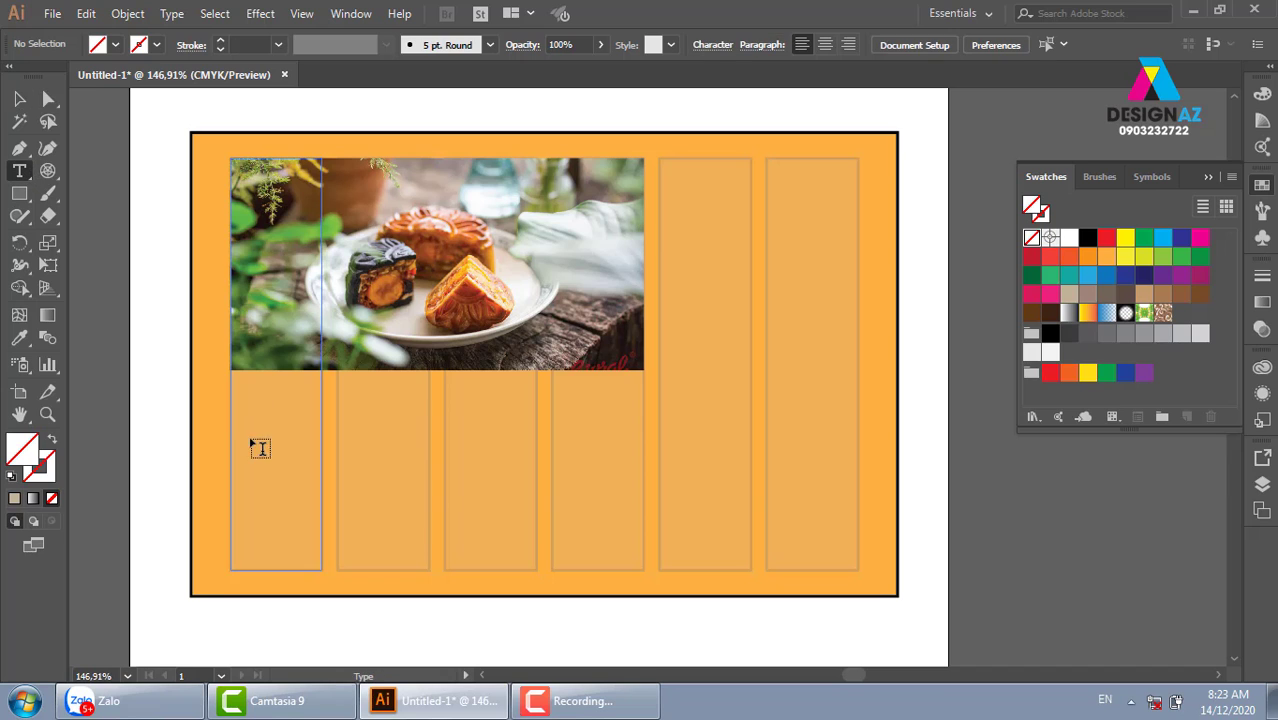
pyautogui.click(19, 98)
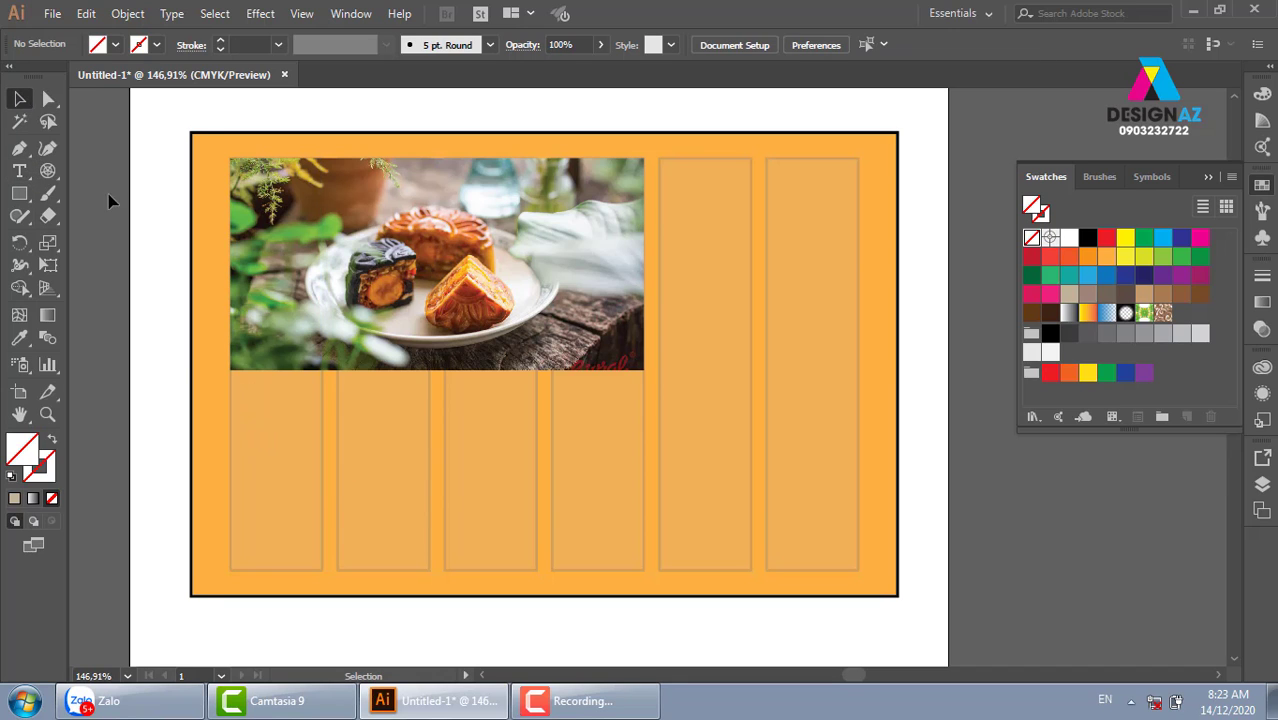
pyautogui.click(325, 482)
pyautogui.click(127, 12)
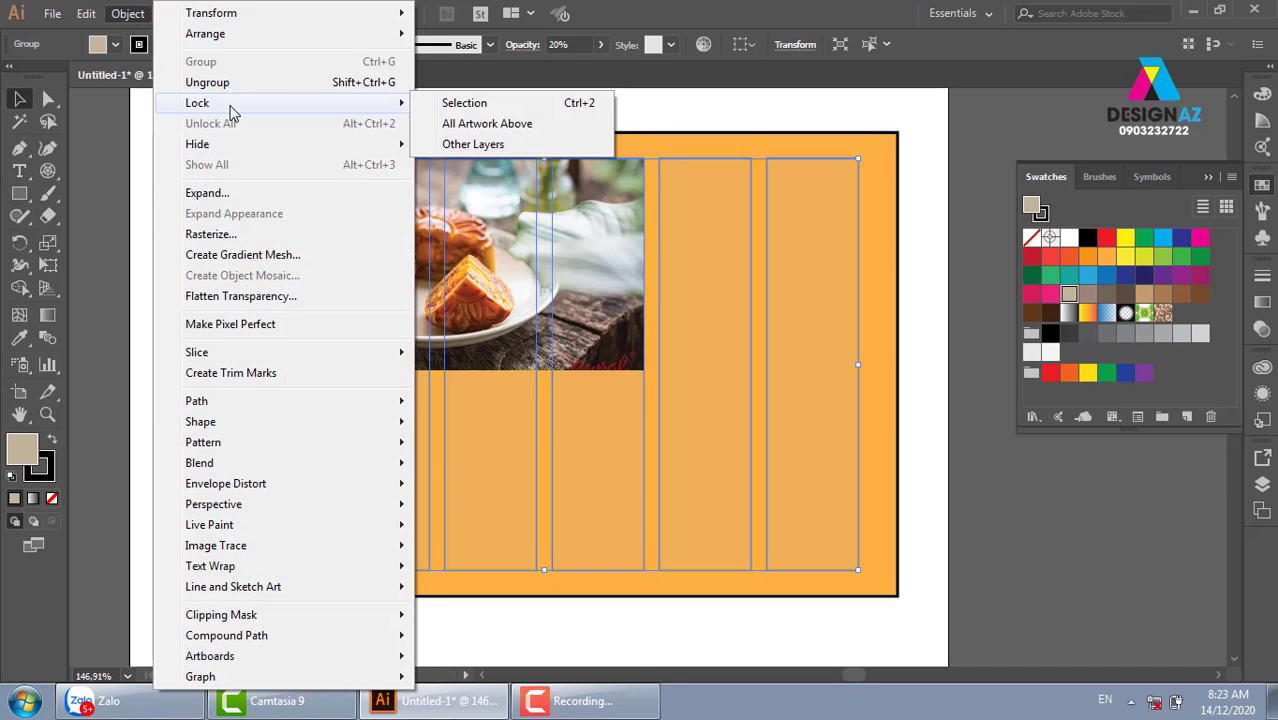
pyautogui.click(463, 102)
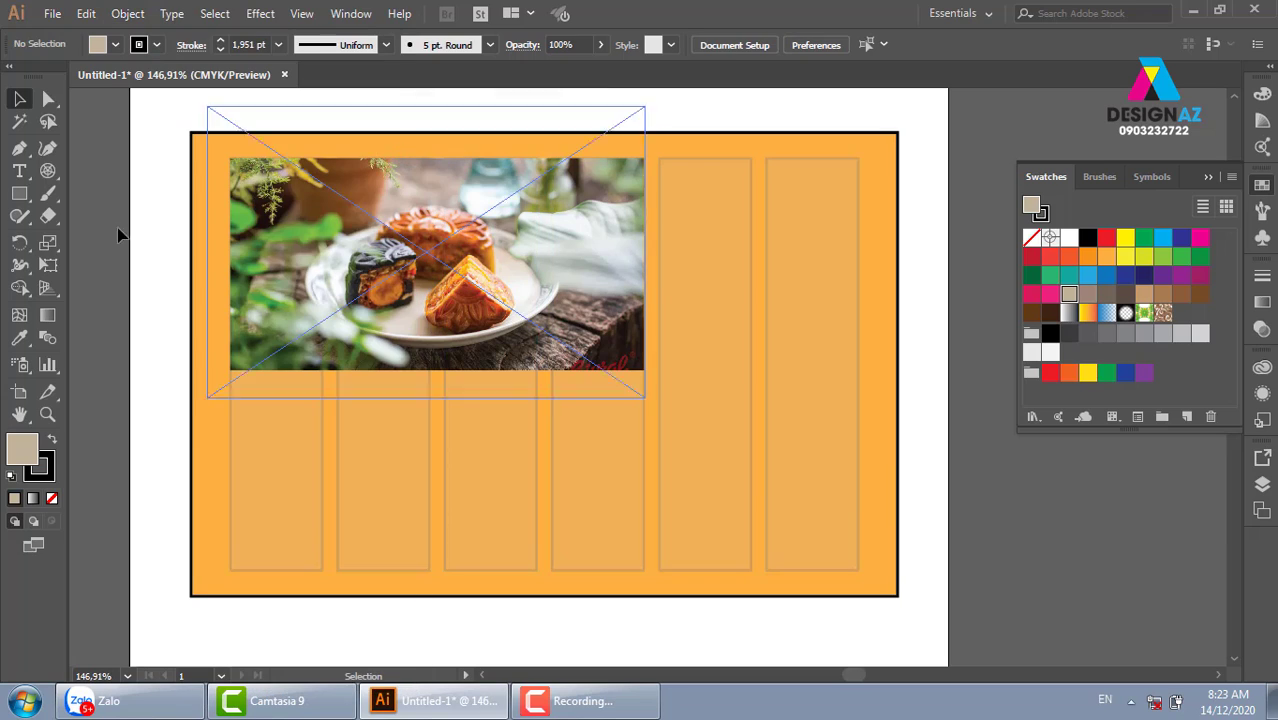
# - Fill a four-column area below the photo with placeholder text, justified with last line left
pyautogui.click(19, 171)
pyautogui.moveTo(232, 400); pyautogui.dragTo(643, 571)
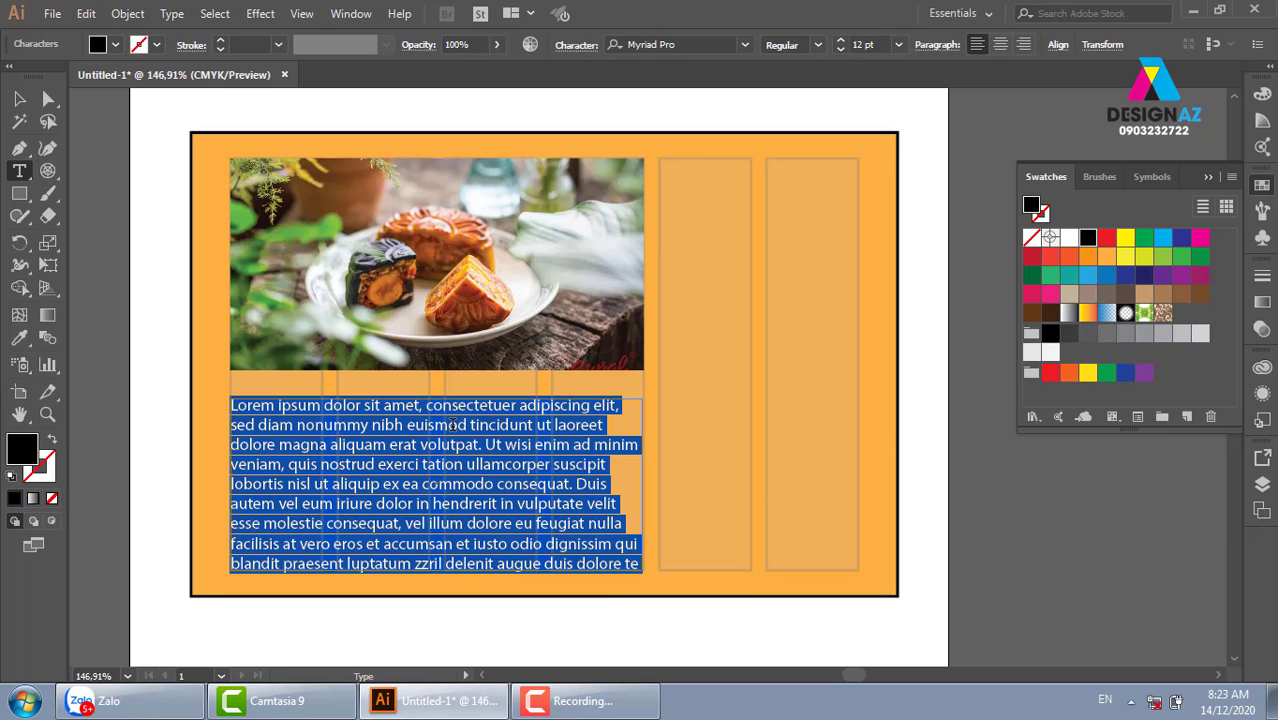
pyautogui.click(19, 98)
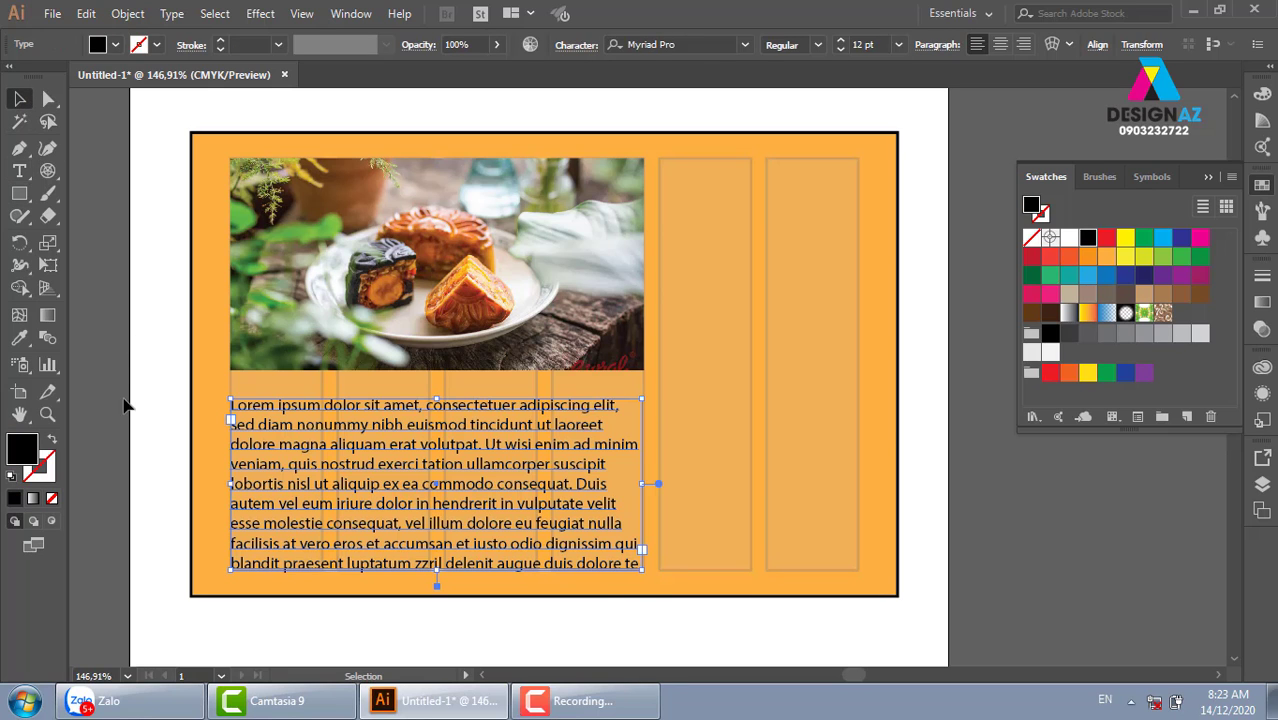
pyautogui.click(141, 333)
pyautogui.click(403, 447)
pyautogui.press('ctrl')
pyautogui.hotkey('ctrl', 'shift', 'r')
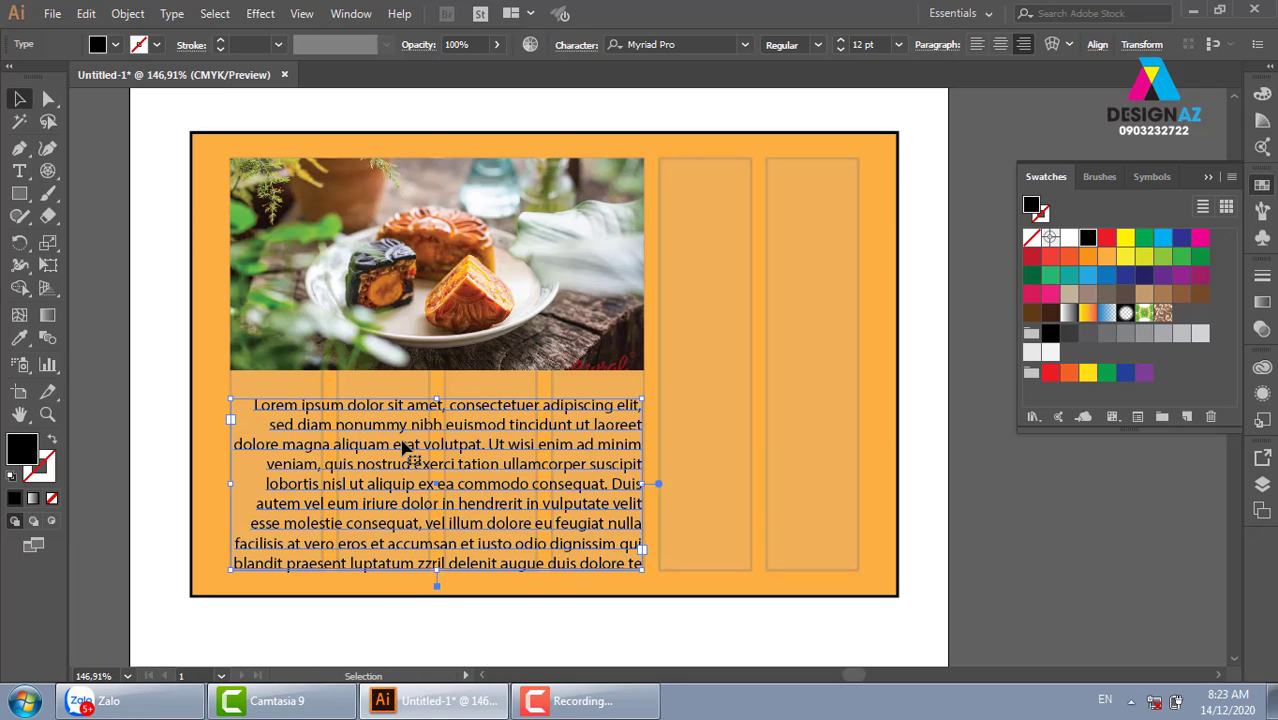
pyautogui.press('ctrl')
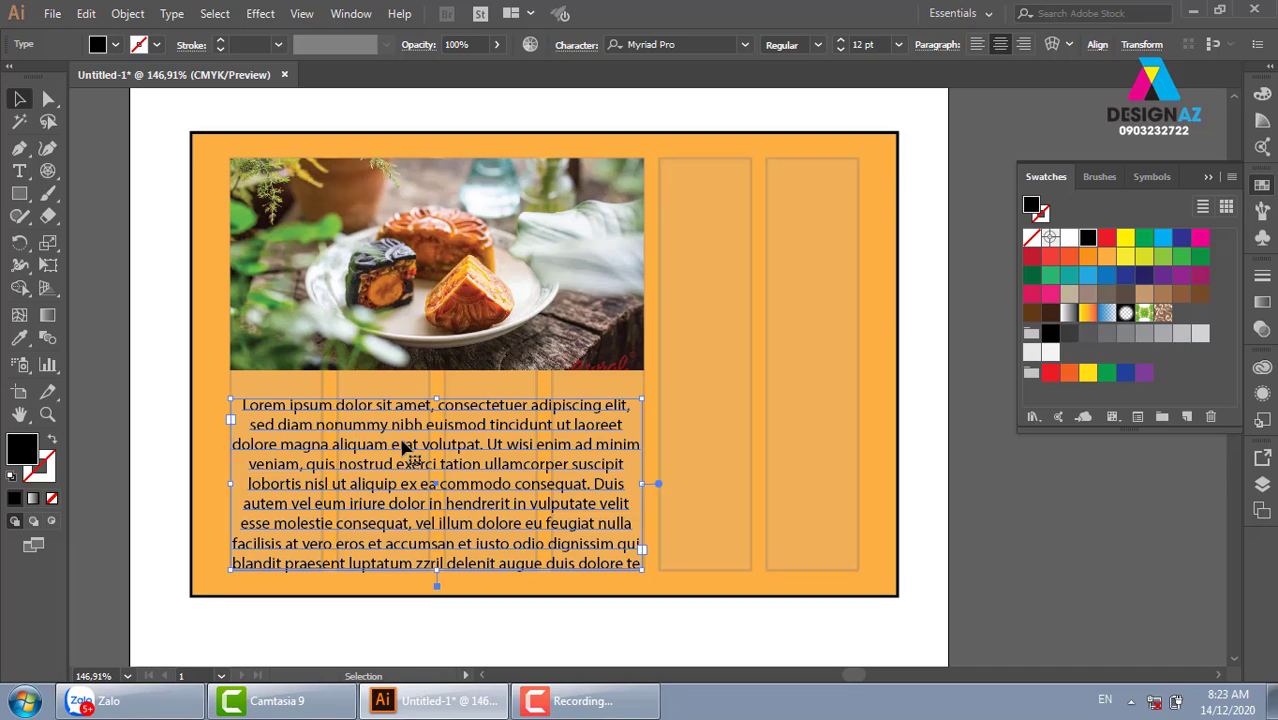
pyautogui.press('ctrl')
pyautogui.hotkey('ctrl', 'shift', 'j')
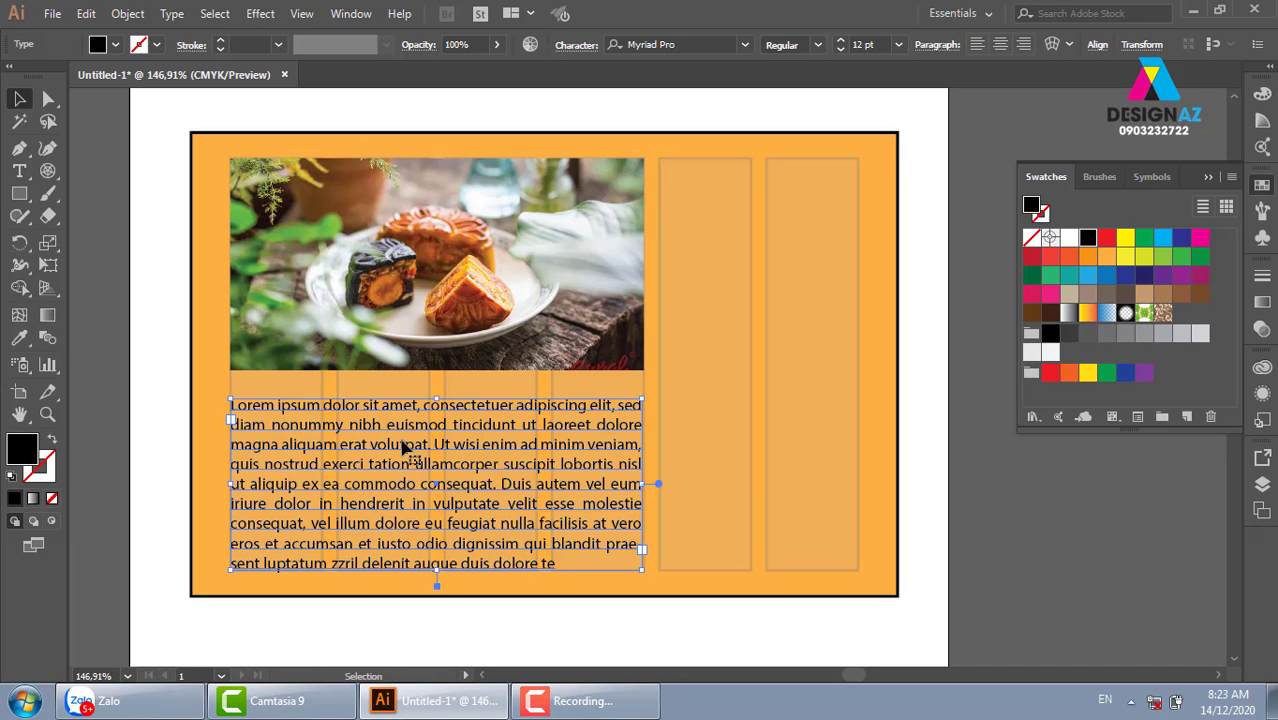
pyautogui.click(1045, 558)
pyautogui.moveTo(962, 590); pyautogui.dragTo(1004, 596)
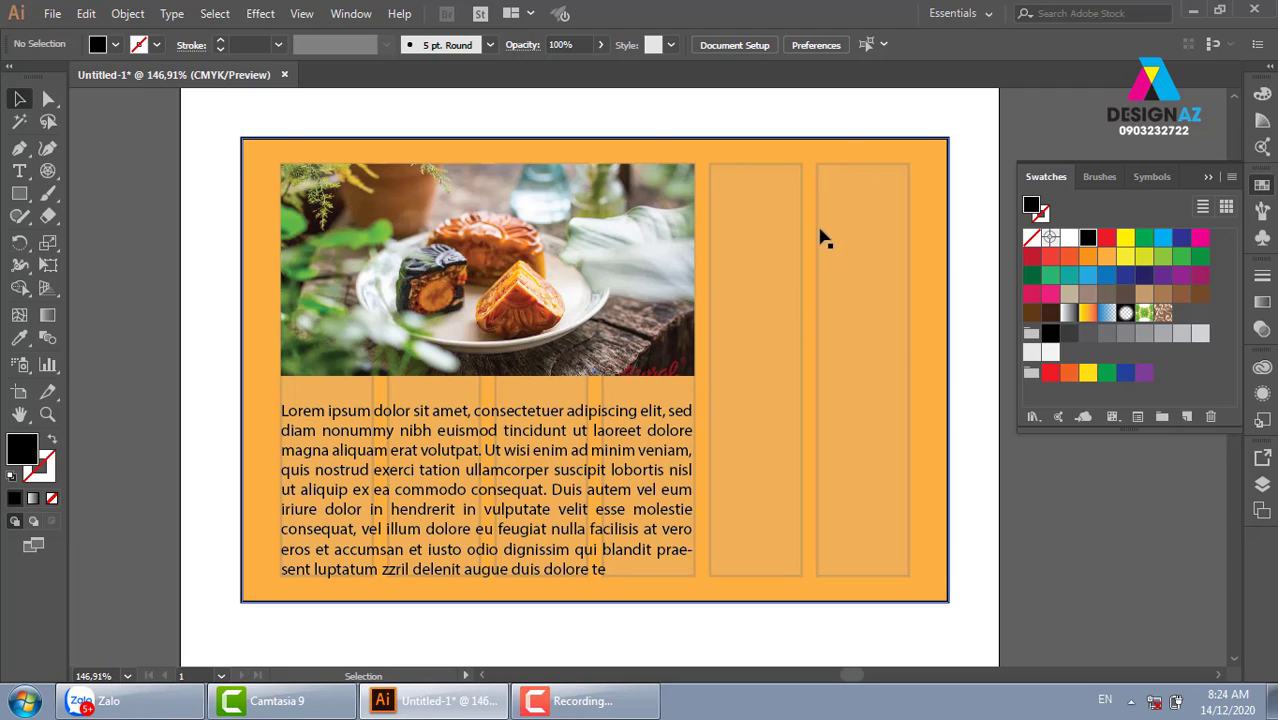
# - Add a placeholder text area at the top of the right two columns
pyautogui.click(19, 171)
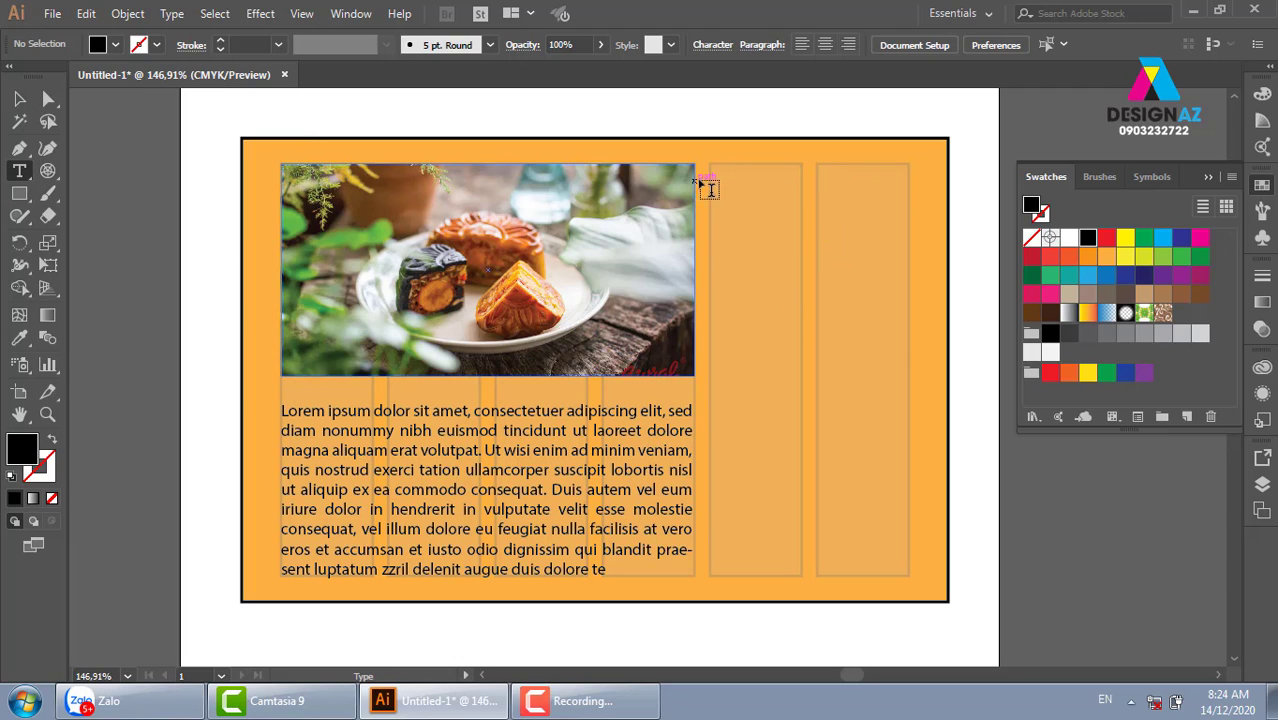
pyautogui.moveTo(712, 167); pyautogui.dragTo(909, 381)
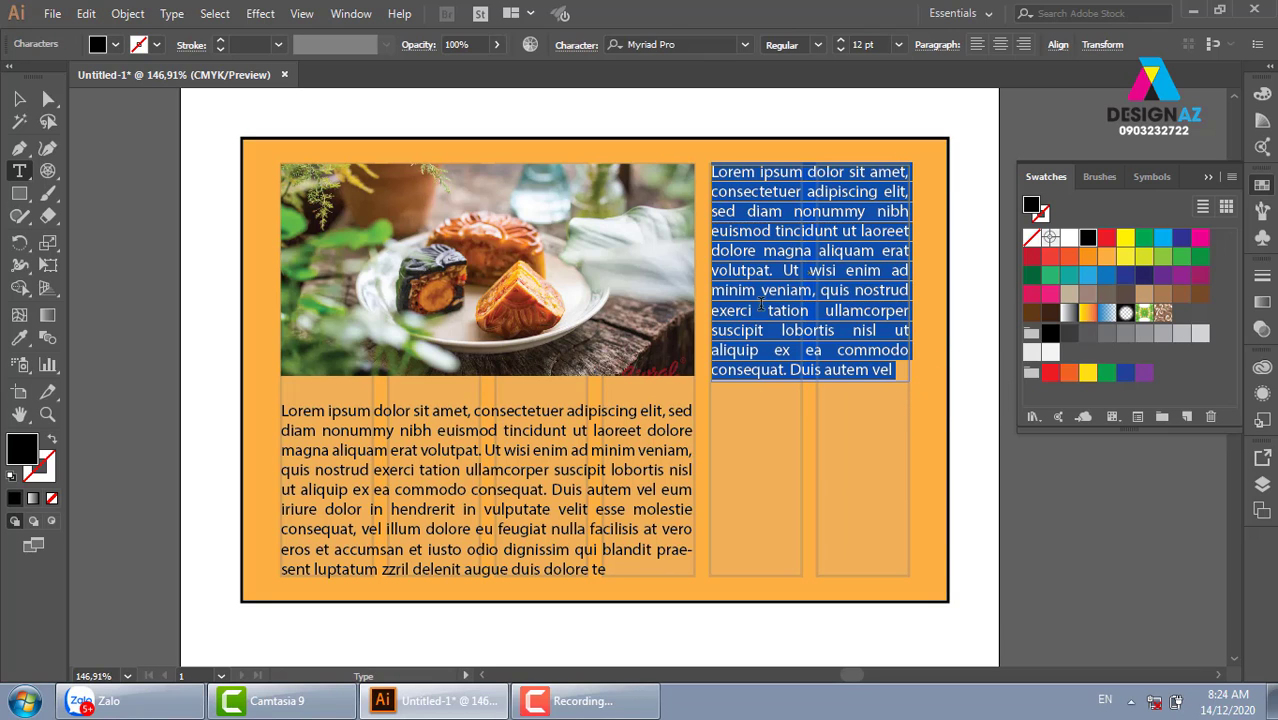
pyautogui.click(19, 98)
pyautogui.click(113, 198)
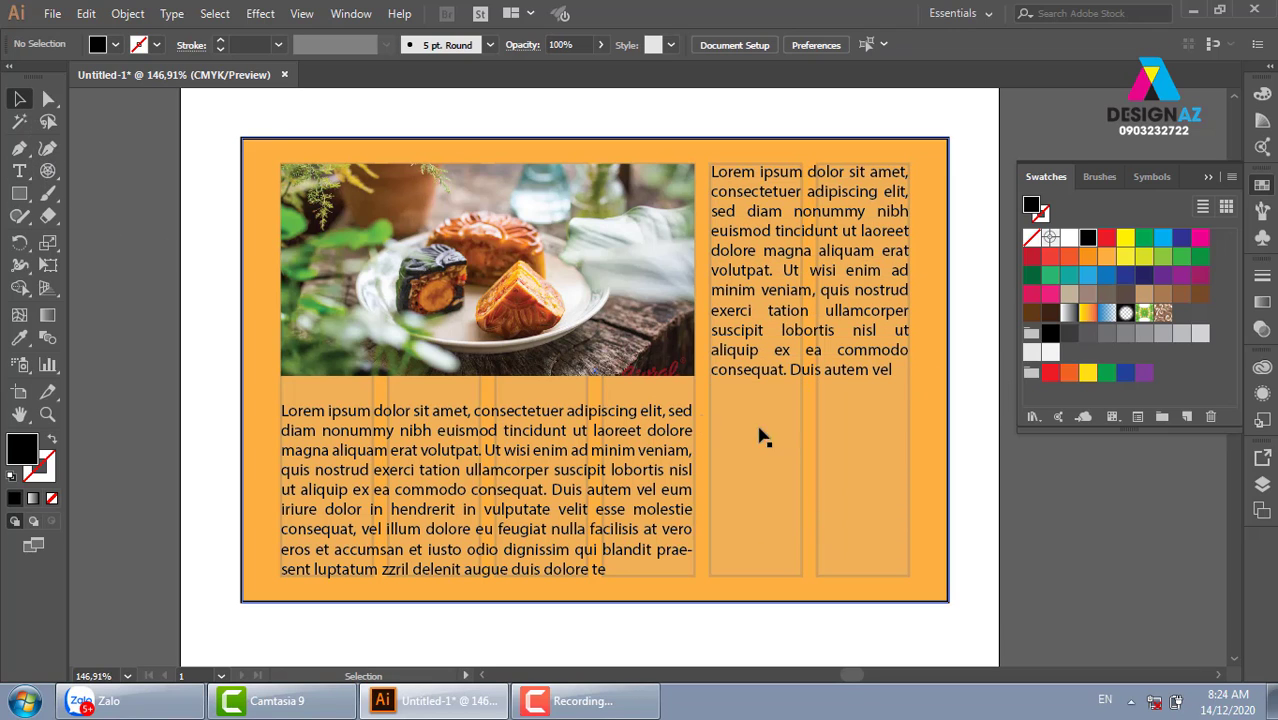
pyautogui.click(19, 194)
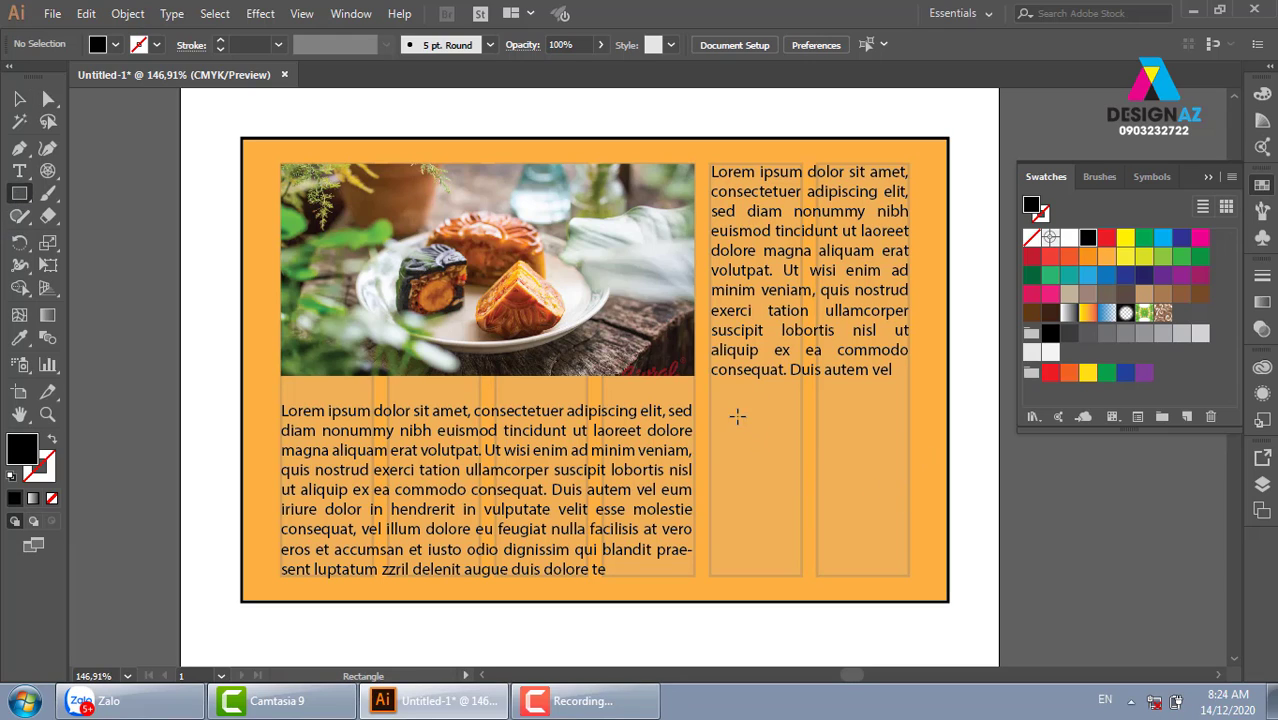
# - Draw a rectangle at the bottom of the right two columns and place EYE_0433-Edit over it
pyautogui.moveTo(709, 409); pyautogui.dragTo(908, 575)
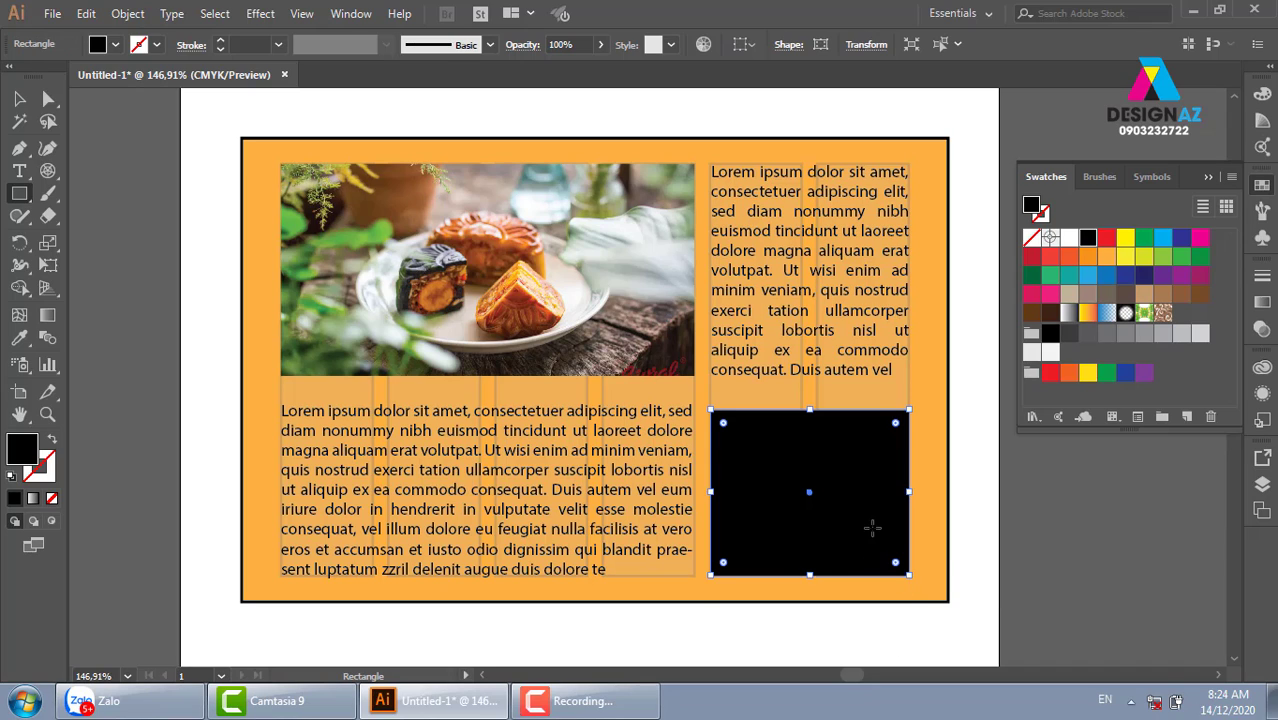
pyautogui.moveTo(872, 528); pyautogui.dragTo(868, 535)
pyautogui.click(52, 14)
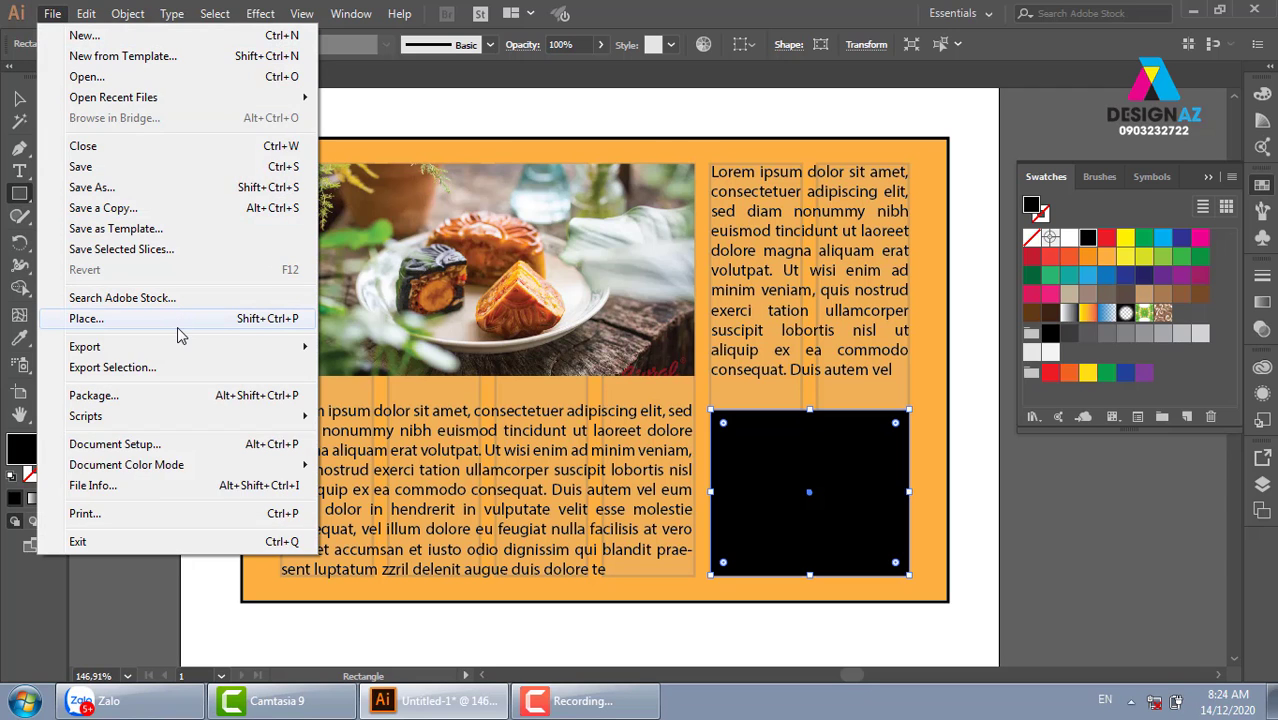
pyautogui.click(86, 318)
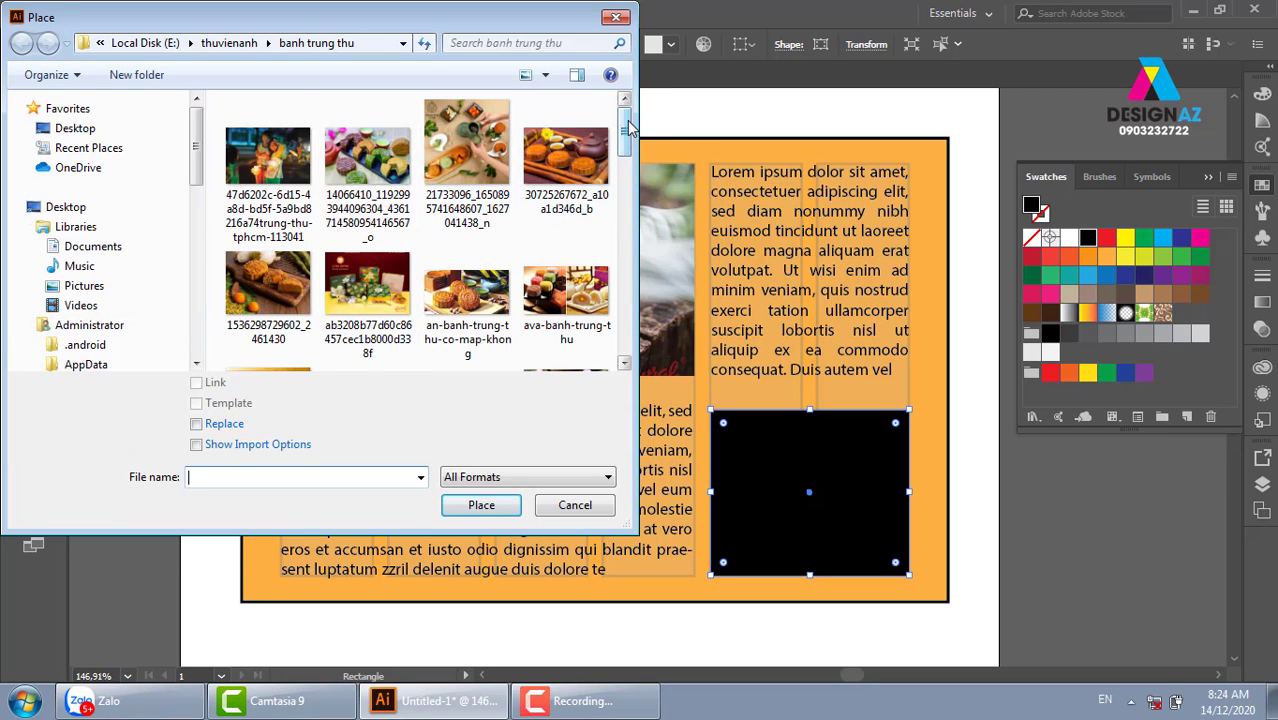
pyautogui.moveTo(624, 125); pyautogui.dragTo(658, 265)
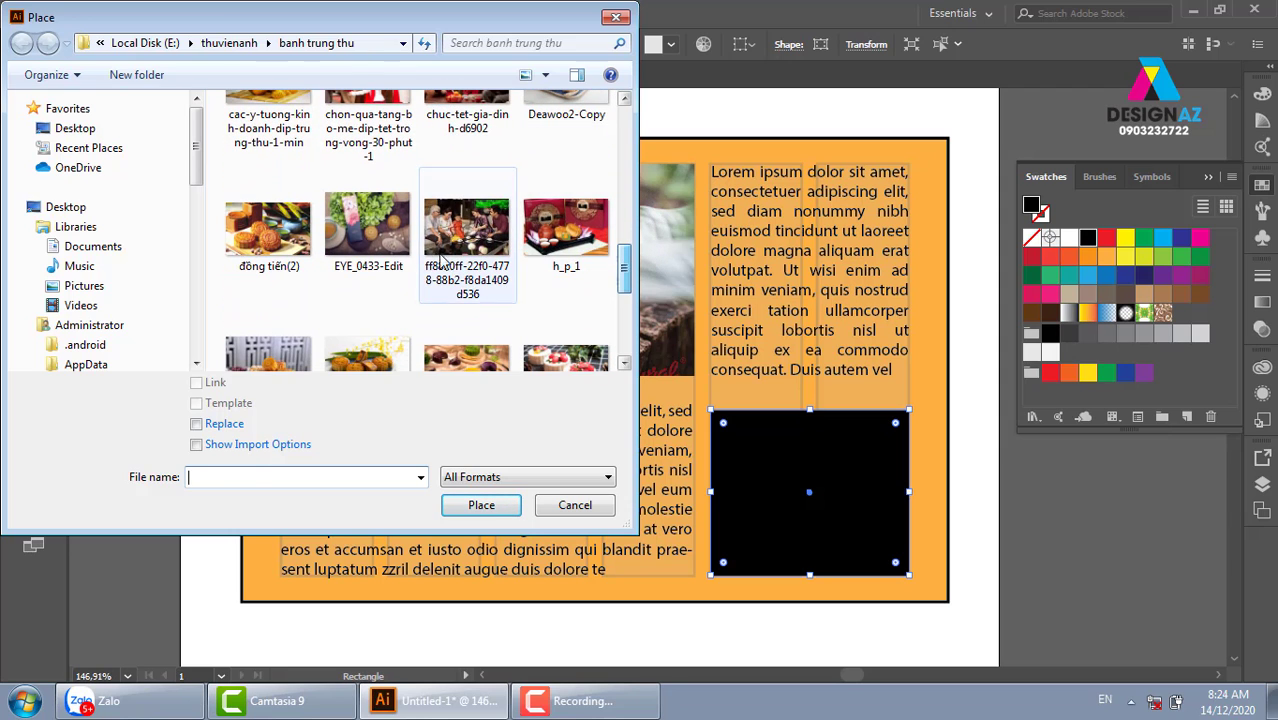
pyautogui.click(410, 270)
pyautogui.click(497, 507)
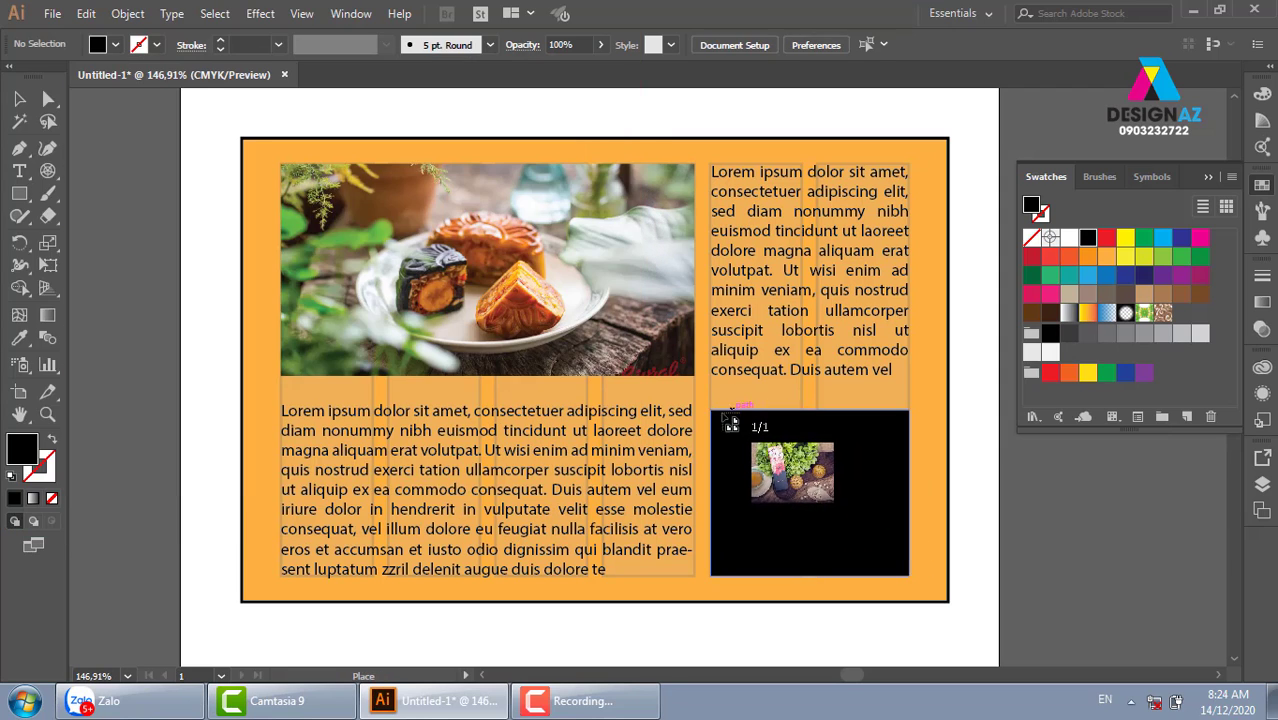
pyautogui.moveTo(695, 397); pyautogui.dragTo(958, 622)
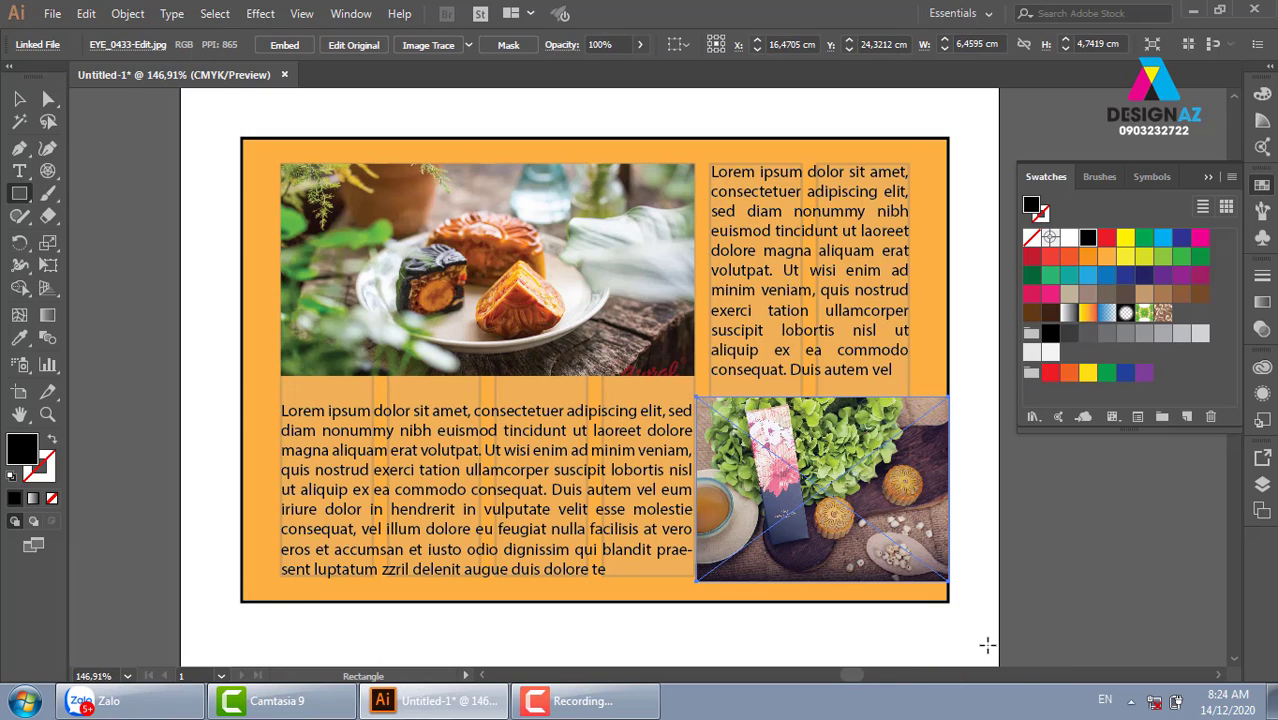
# - Clip the EYE_0433-Edit photo into the rectangle with Ctrl+7
pyautogui.hotkey('ctrl', 'z')
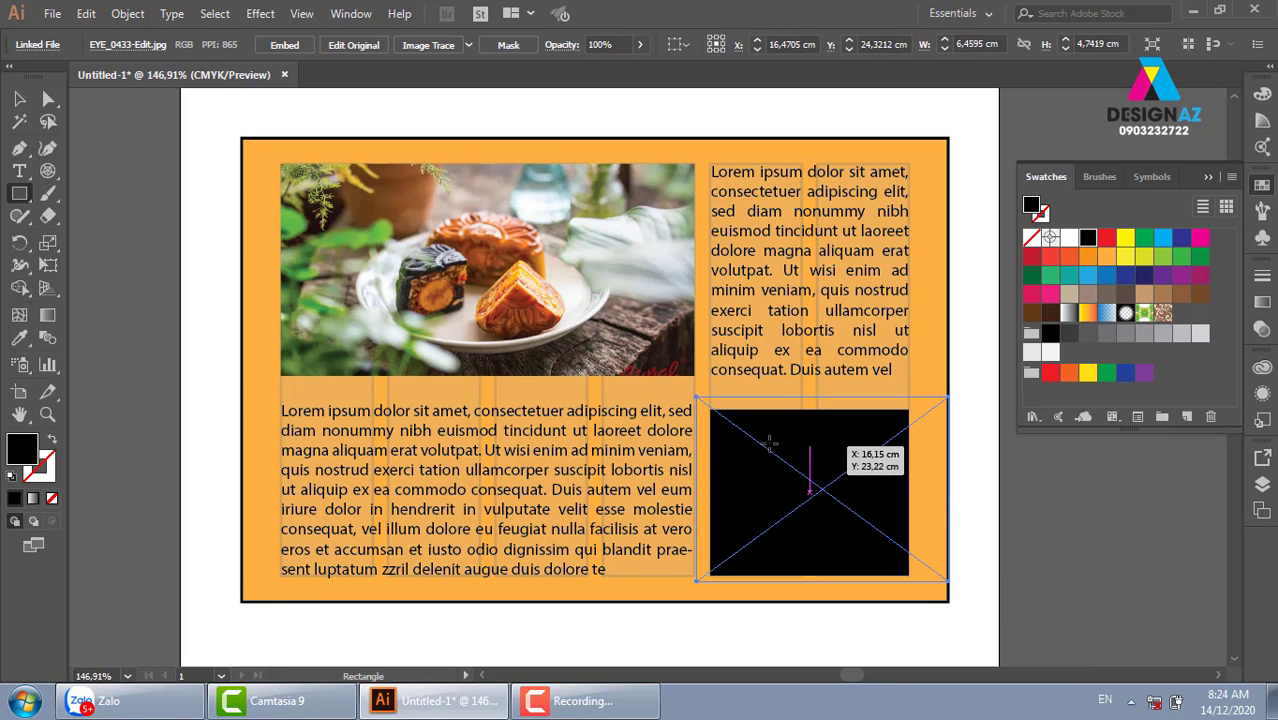
pyautogui.click(19, 98)
pyautogui.click(853, 440)
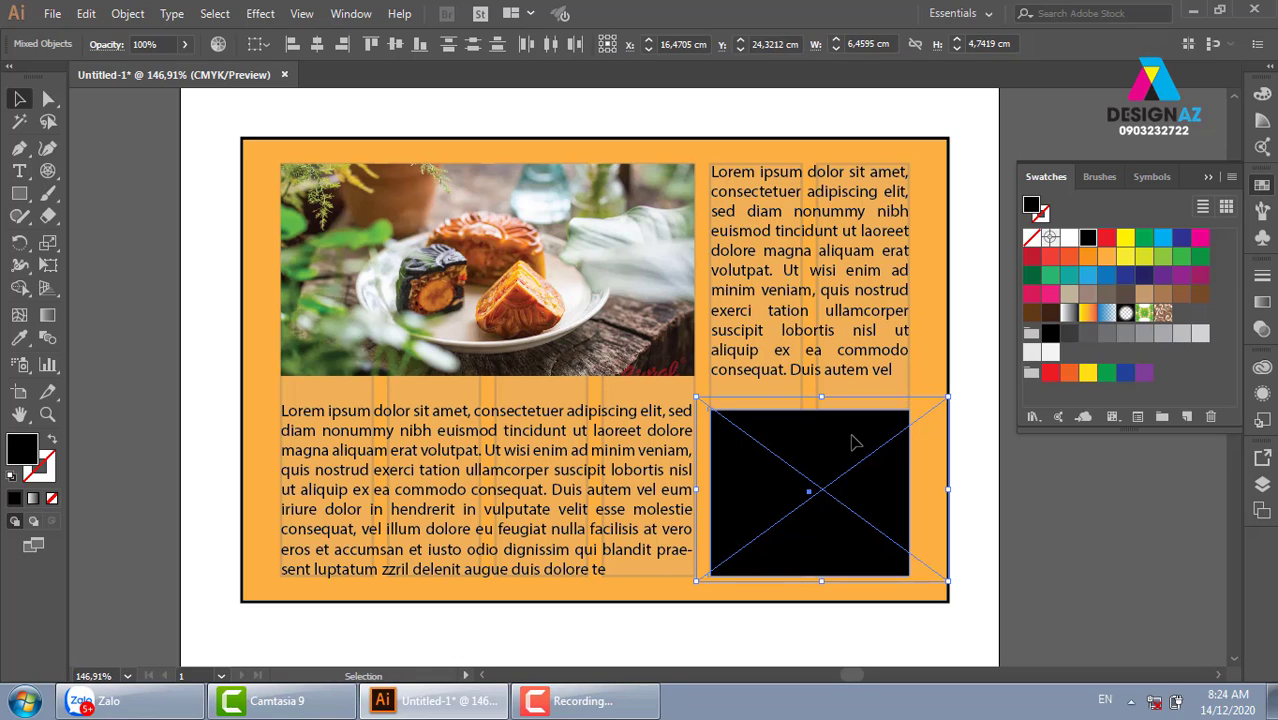
pyautogui.hotkey('ctrl', '7')
pyautogui.click(995, 550)
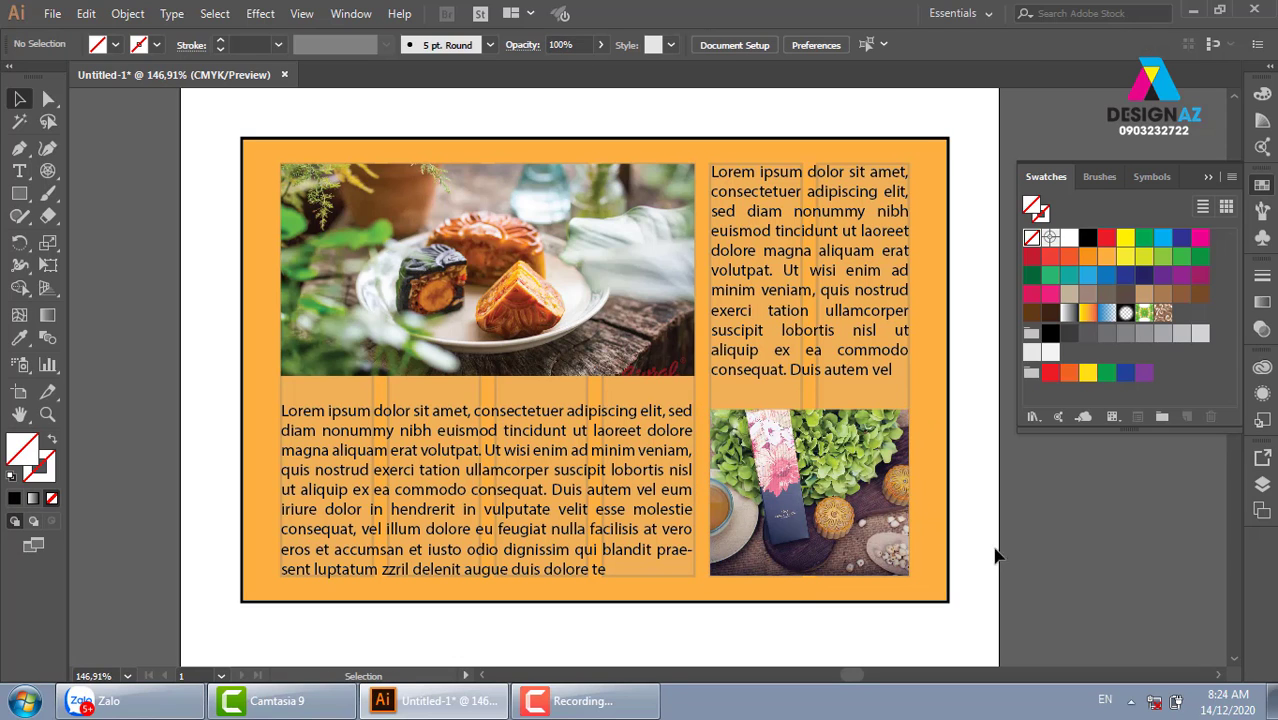
pyautogui.moveTo(995, 550); pyautogui.dragTo(961, 575)
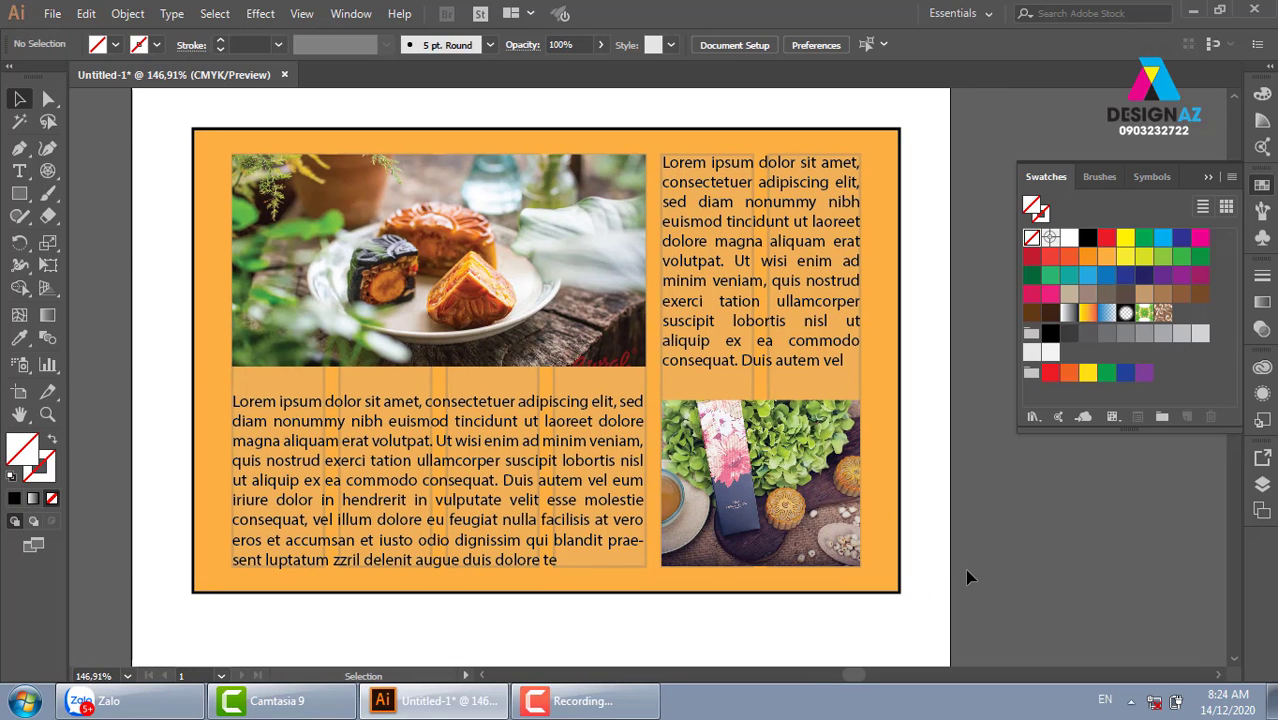
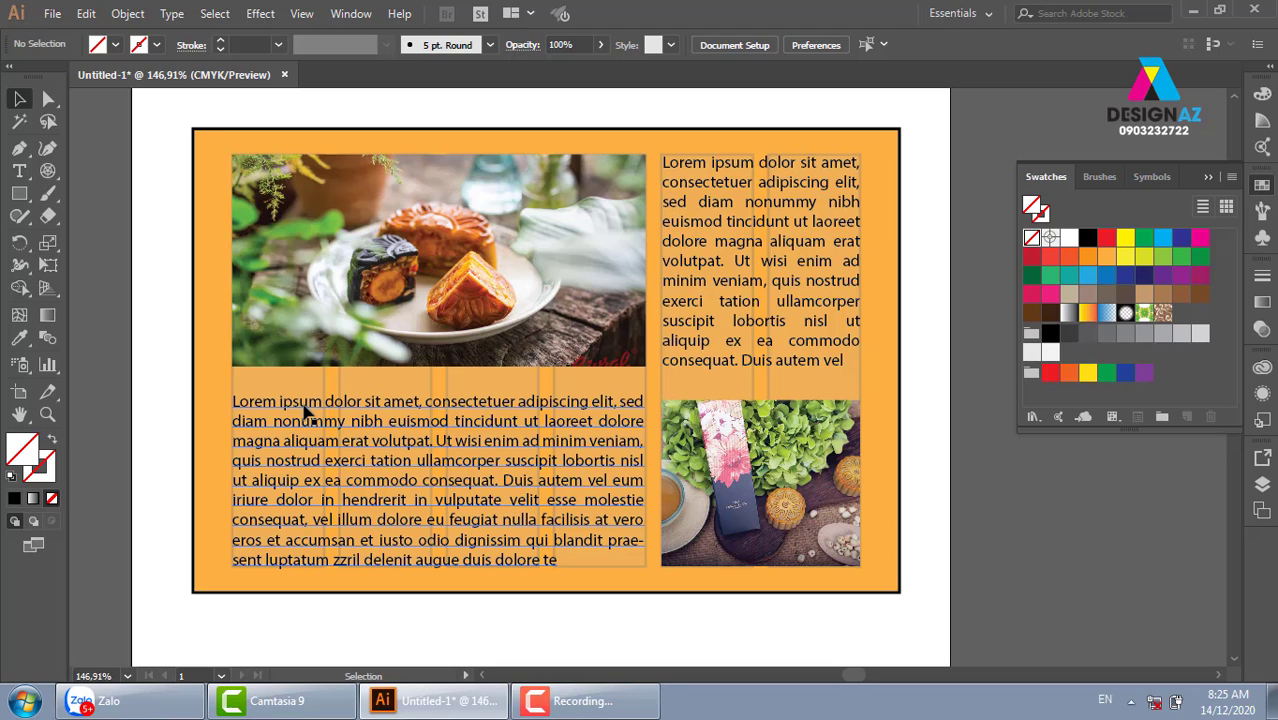
# - Move the lower-left paragraph down and add 'Lorem ipsum' point text beside it
pyautogui.doubleClick(445, 550)
pyautogui.moveTo(434, 565)
pyautogui.mouseDown()
pyautogui.moveTo(438, 515)
pyautogui.moveTo(437, 541)
pyautogui.mouseUp()
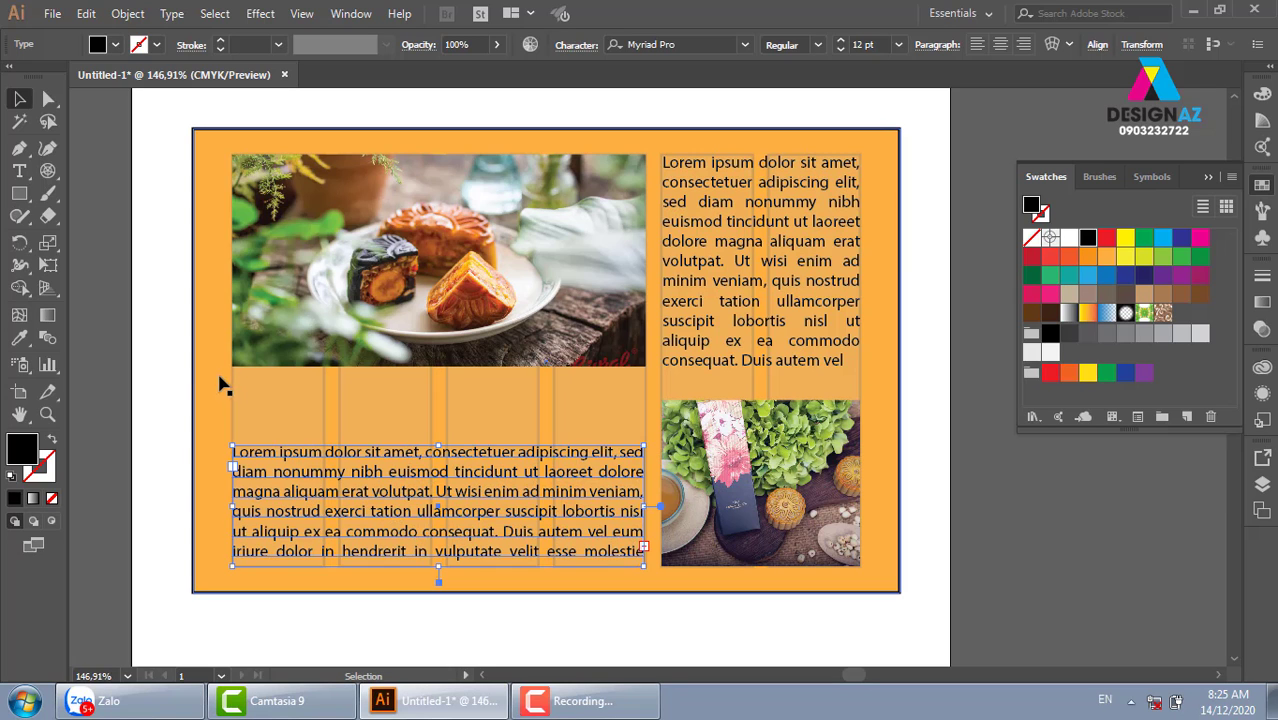
pyautogui.click(148, 354)
pyautogui.click(19, 171)
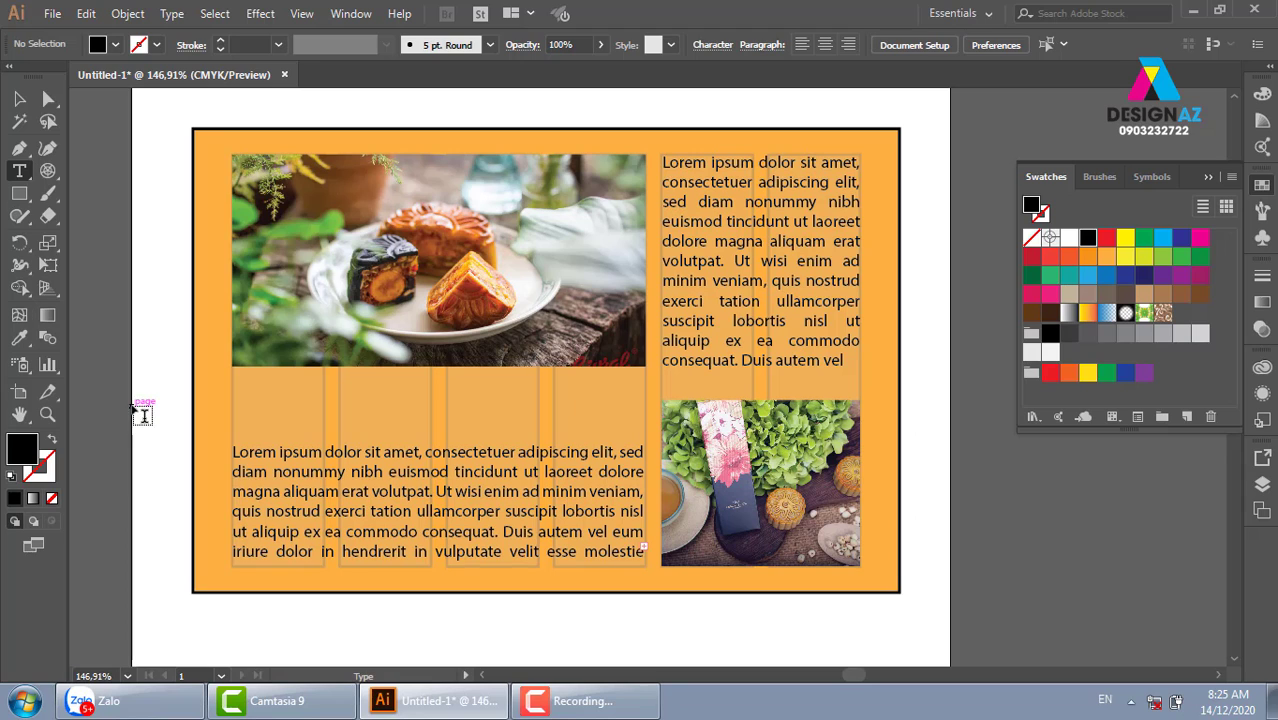
pyautogui.click(141, 408)
pyautogui.click(19, 98)
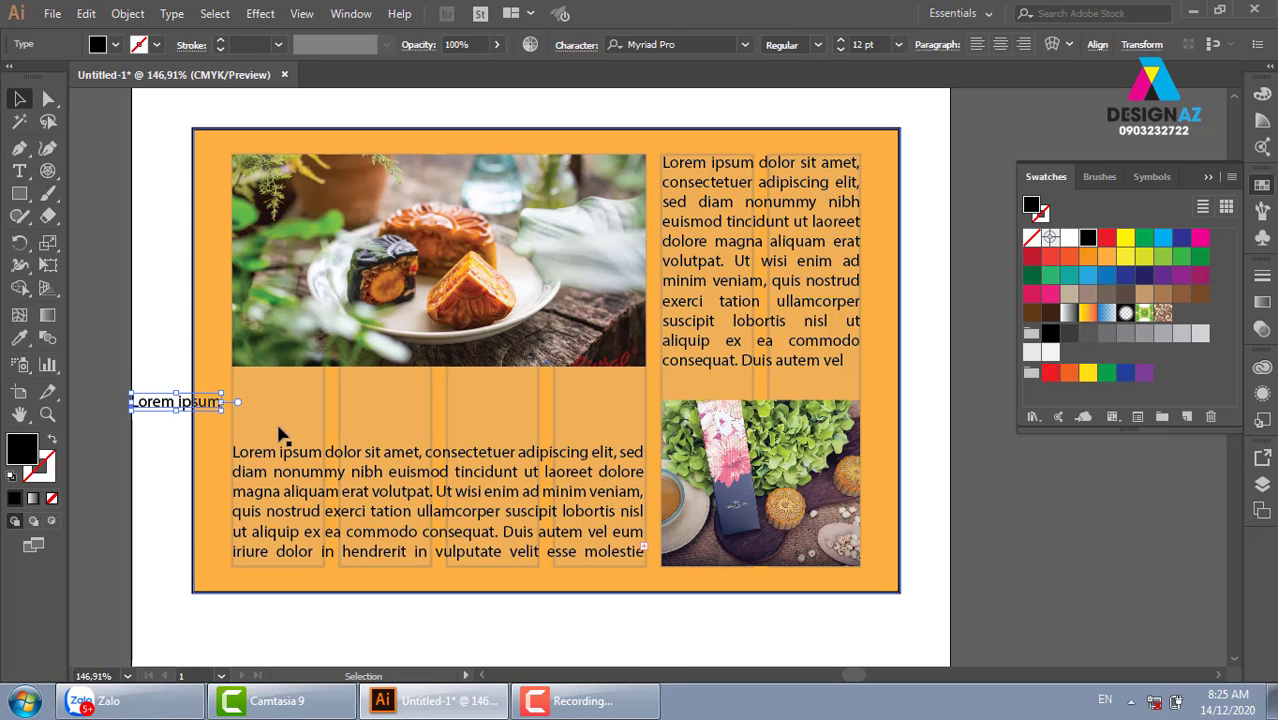
# - Scale the 'Lorem ipsum' heading to about 26.7 pt and position it above the paragraph
pyautogui.moveTo(222, 395)
pyautogui.mouseDown()
pyautogui.moveTo(322, 375)
pyautogui.moveTo(378, 414)
pyautogui.mouseUp()
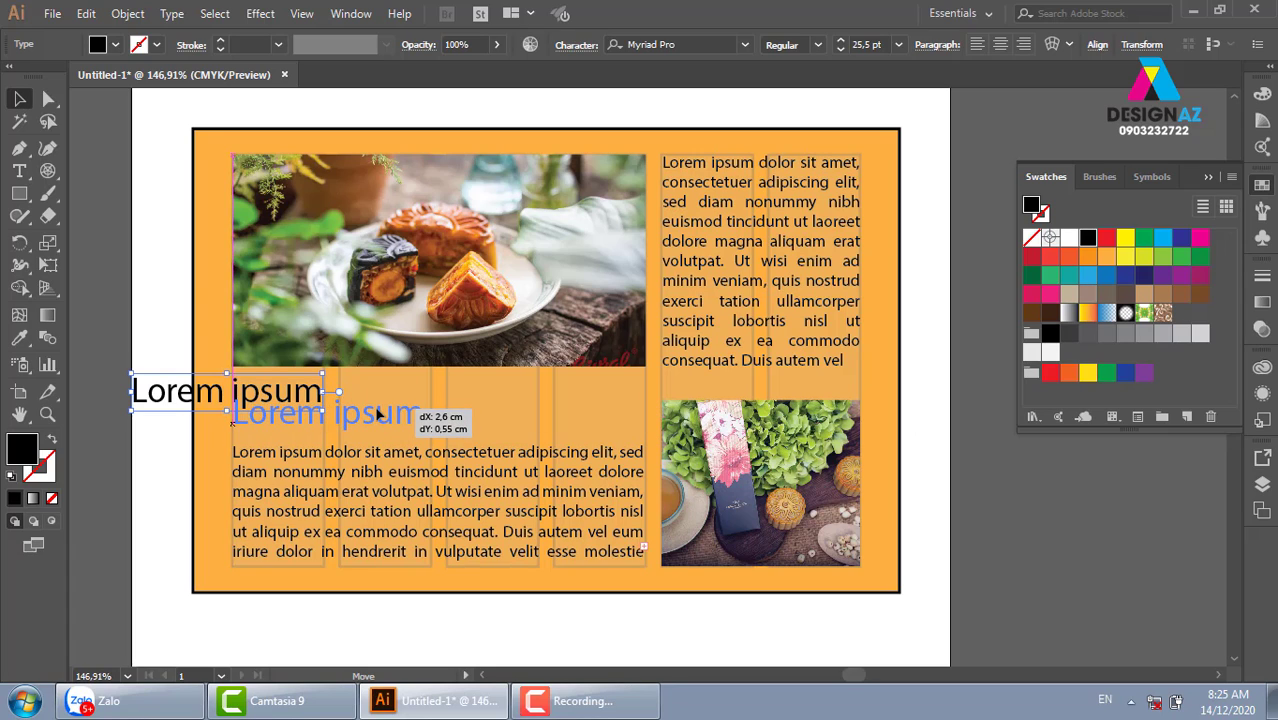
pyautogui.moveTo(378, 414); pyautogui.dragTo(383, 420)
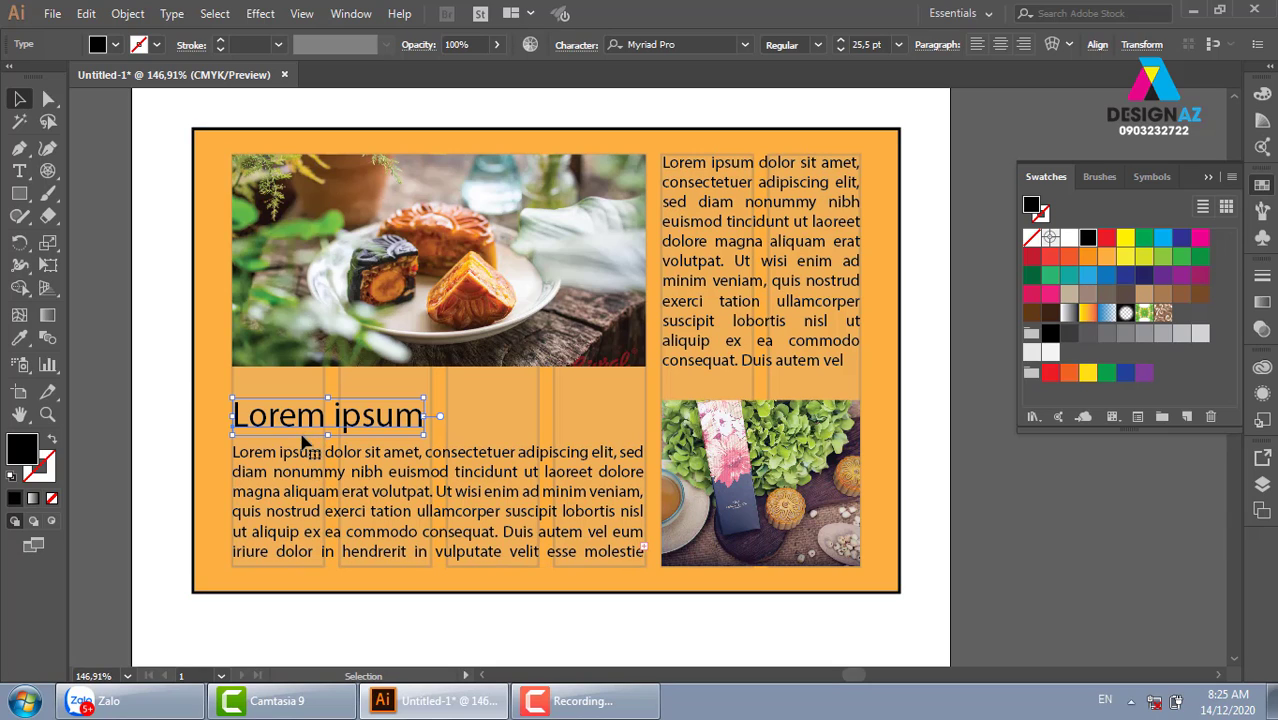
pyautogui.moveTo(310, 424); pyautogui.dragTo(311, 435)
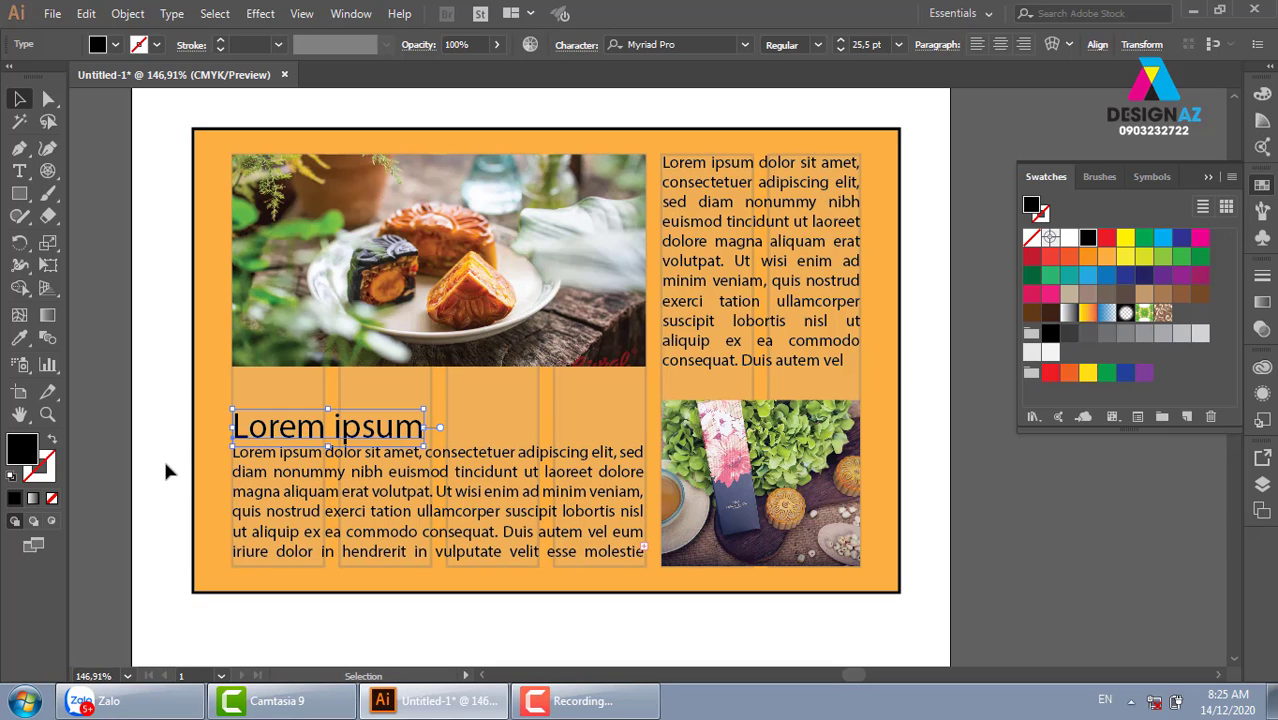
pyautogui.click(134, 488)
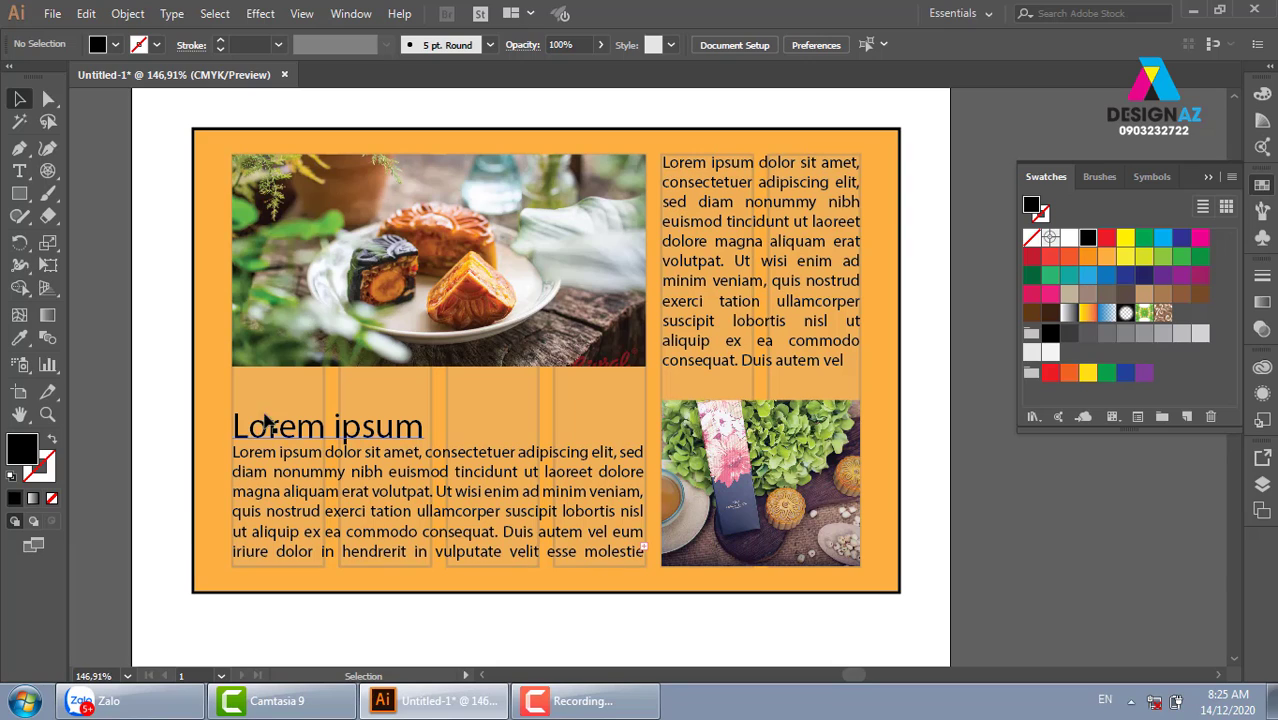
pyautogui.moveTo(306, 436); pyautogui.dragTo(335, 421)
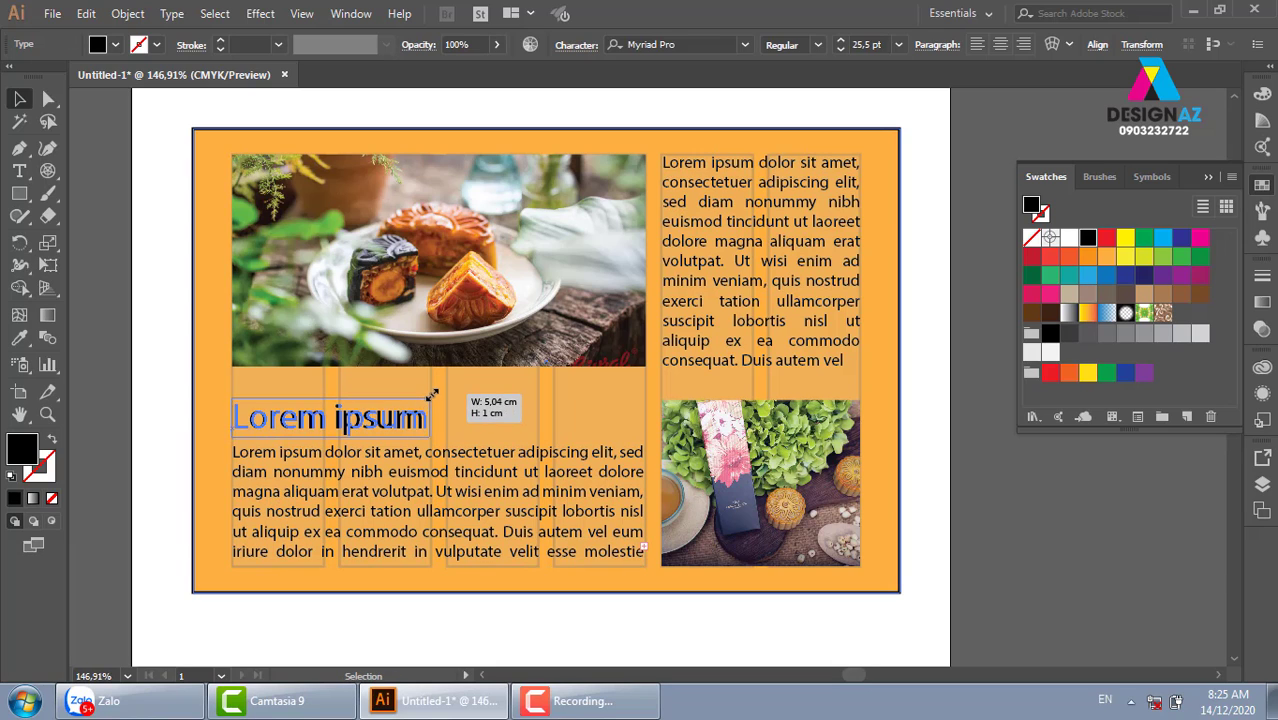
pyautogui.moveTo(428, 398); pyautogui.dragTo(436, 395)
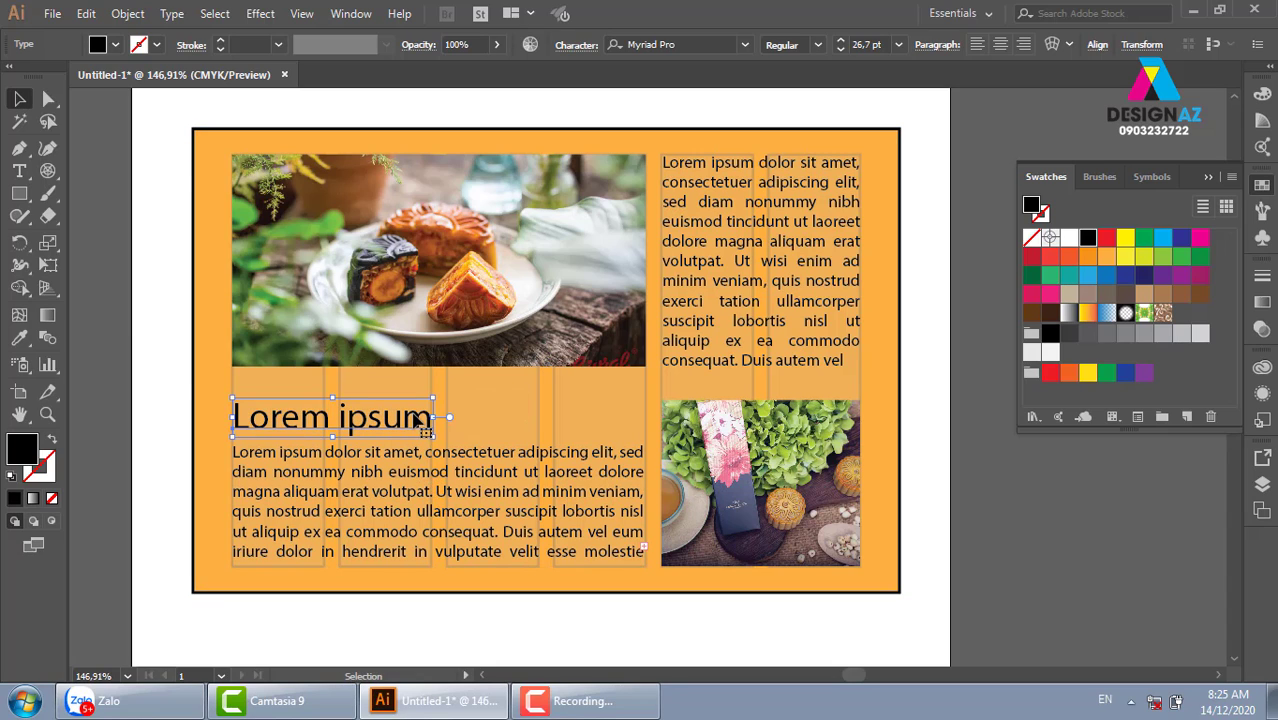
# - Shorten the right-hand paragraph frame and move it lower
pyautogui.click(171, 398)
pyautogui.click(735, 303)
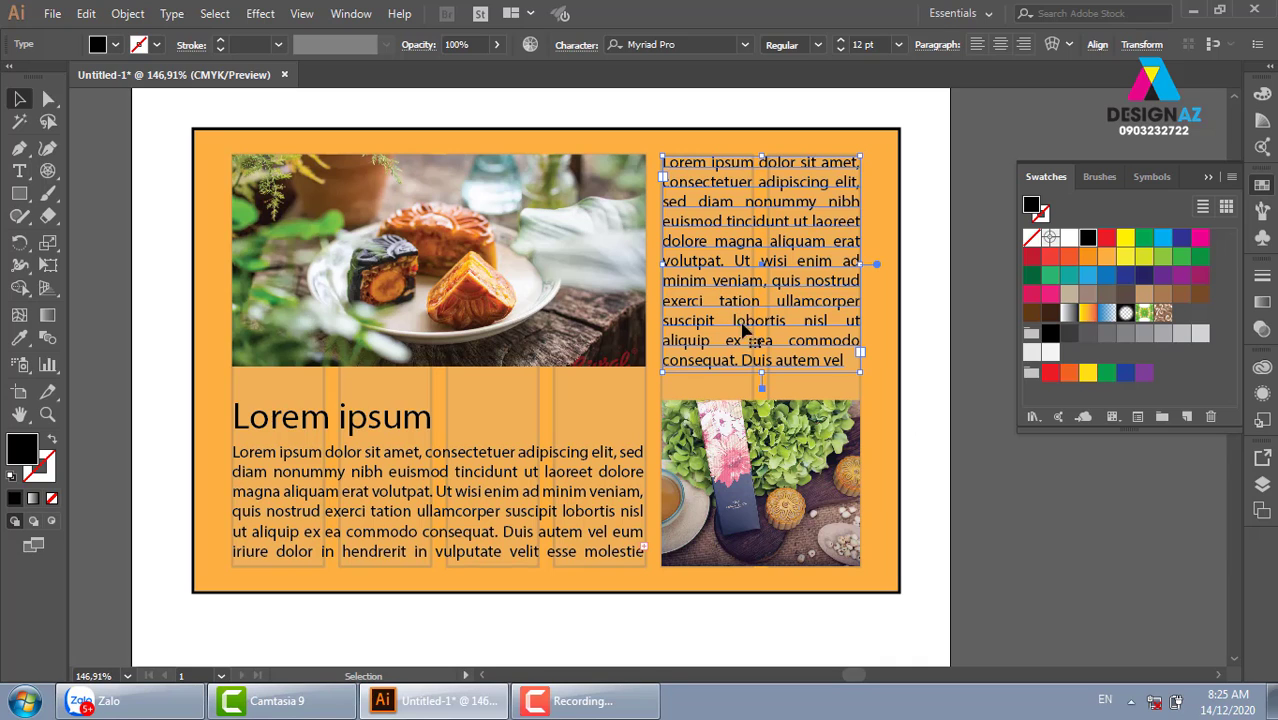
pyautogui.moveTo(761, 373); pyautogui.dragTo(761, 320)
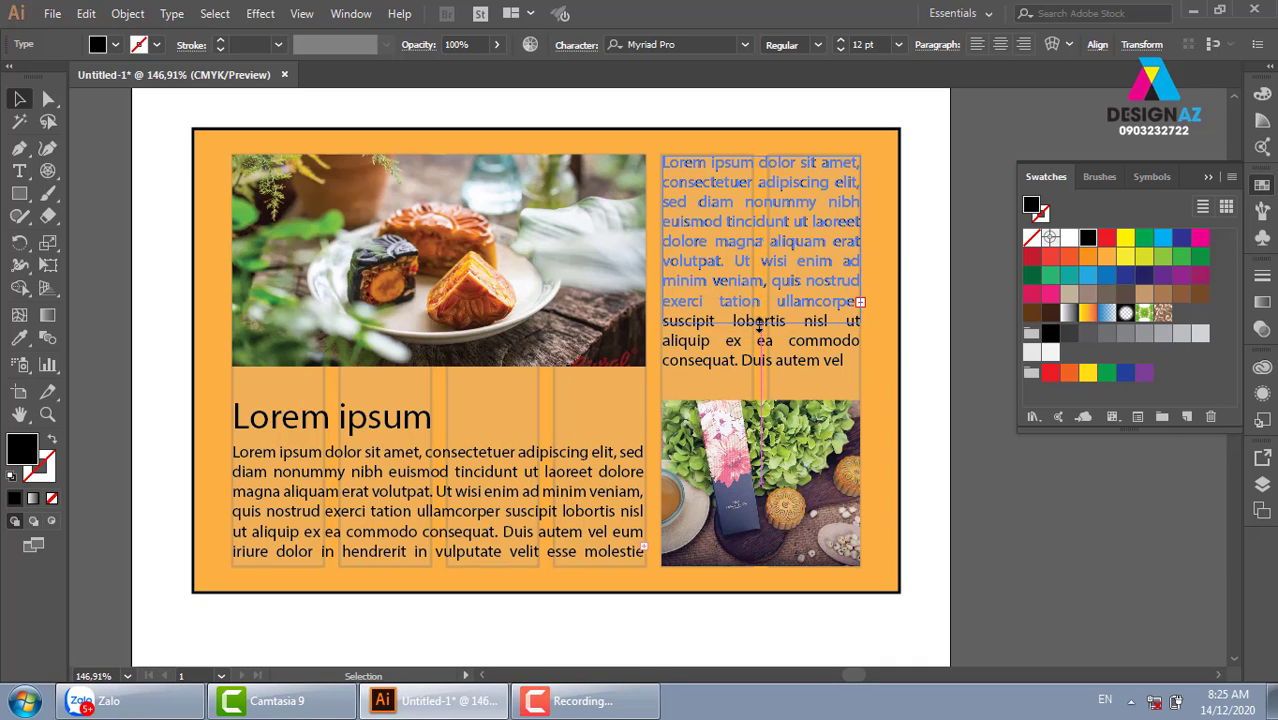
pyautogui.moveTo(785, 255)
pyautogui.mouseDown()
pyautogui.moveTo(797, 317)
pyautogui.moveTo(787, 304)
pyautogui.mouseUp()
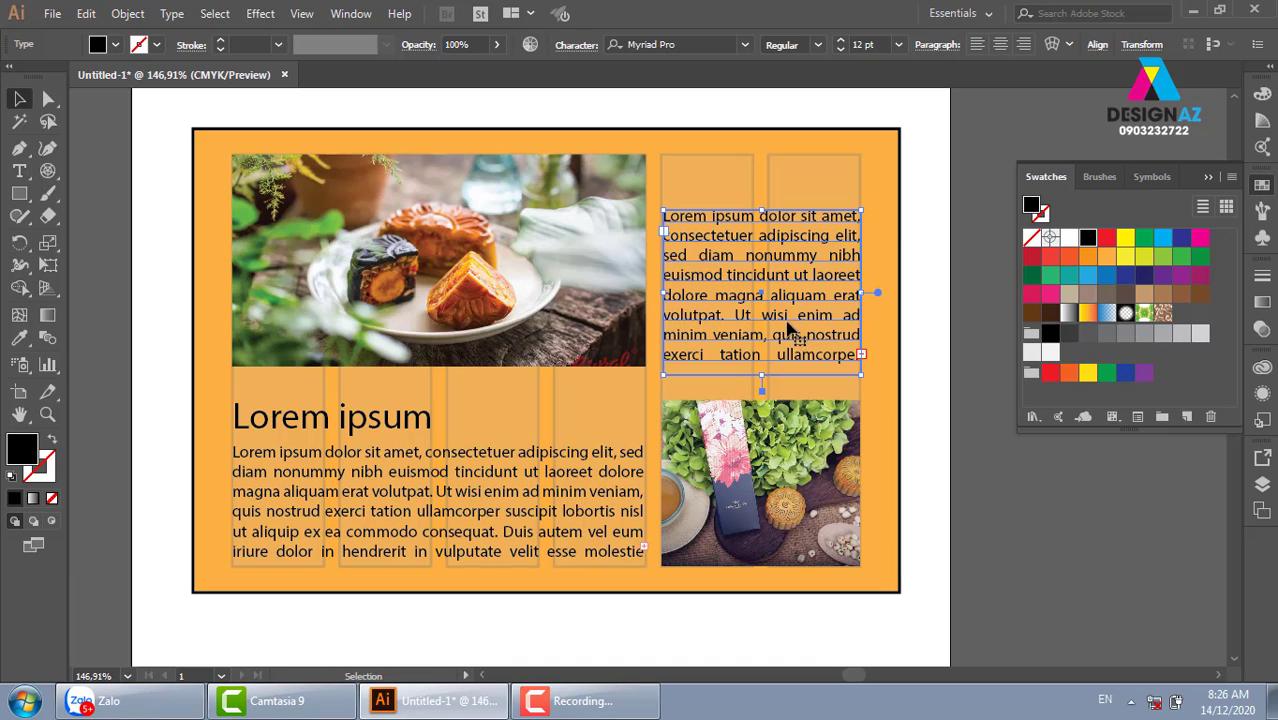
# - Alt-drag a copy of the 'Lorem ipsum' heading above the right-hand paragraph
pyautogui.moveTo(337, 417); pyautogui.dragTo(758, 176)
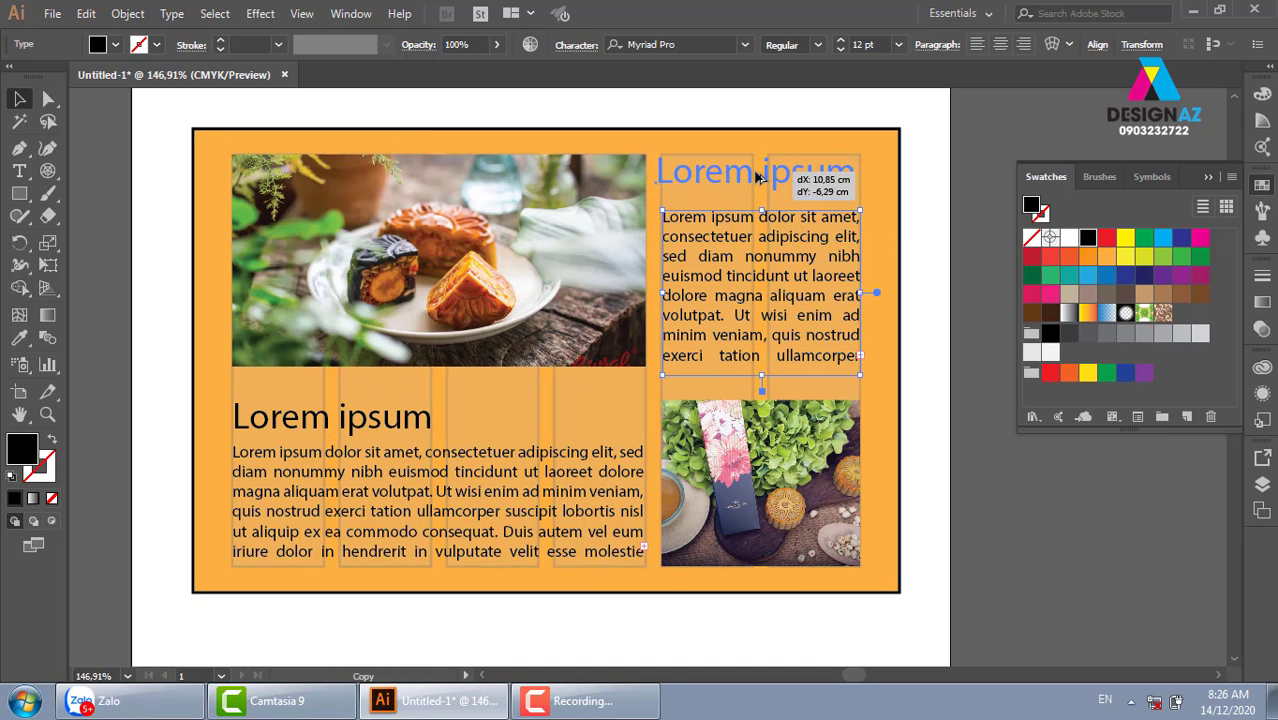
pyautogui.moveTo(758, 176); pyautogui.dragTo(763, 176)
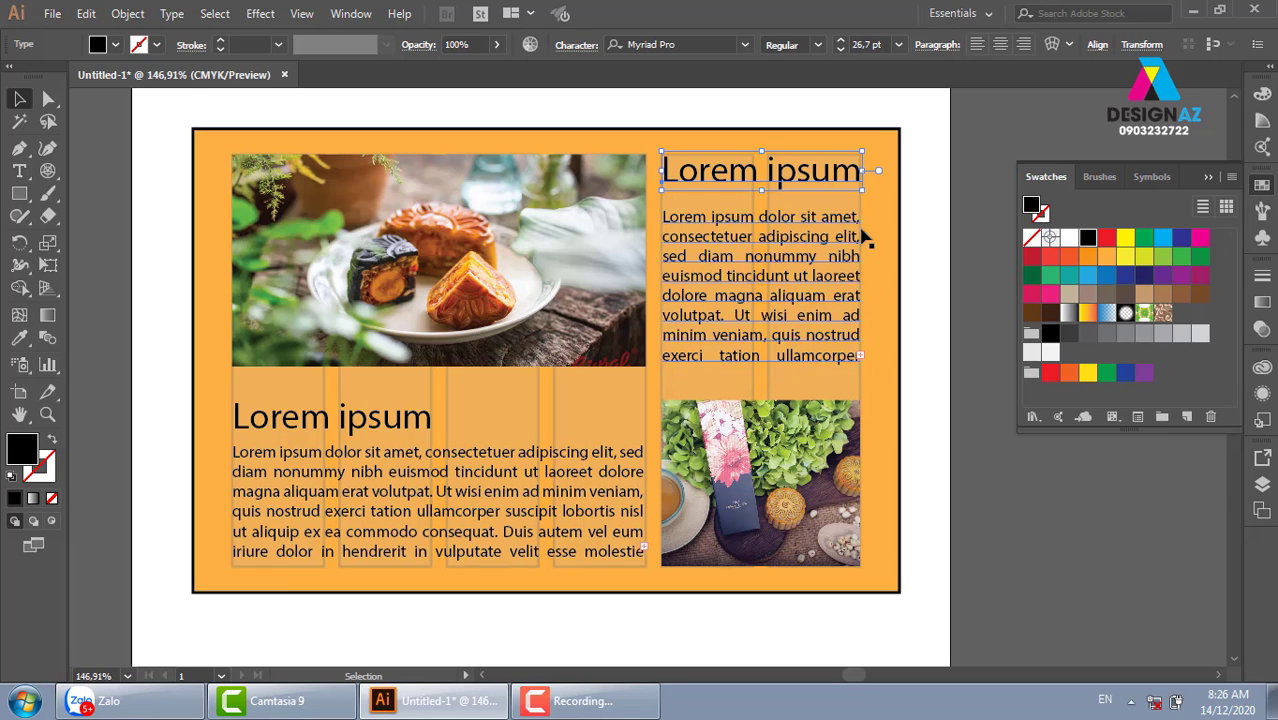
pyautogui.click(962, 516)
pyautogui.moveTo(970, 533); pyautogui.dragTo(918, 545)
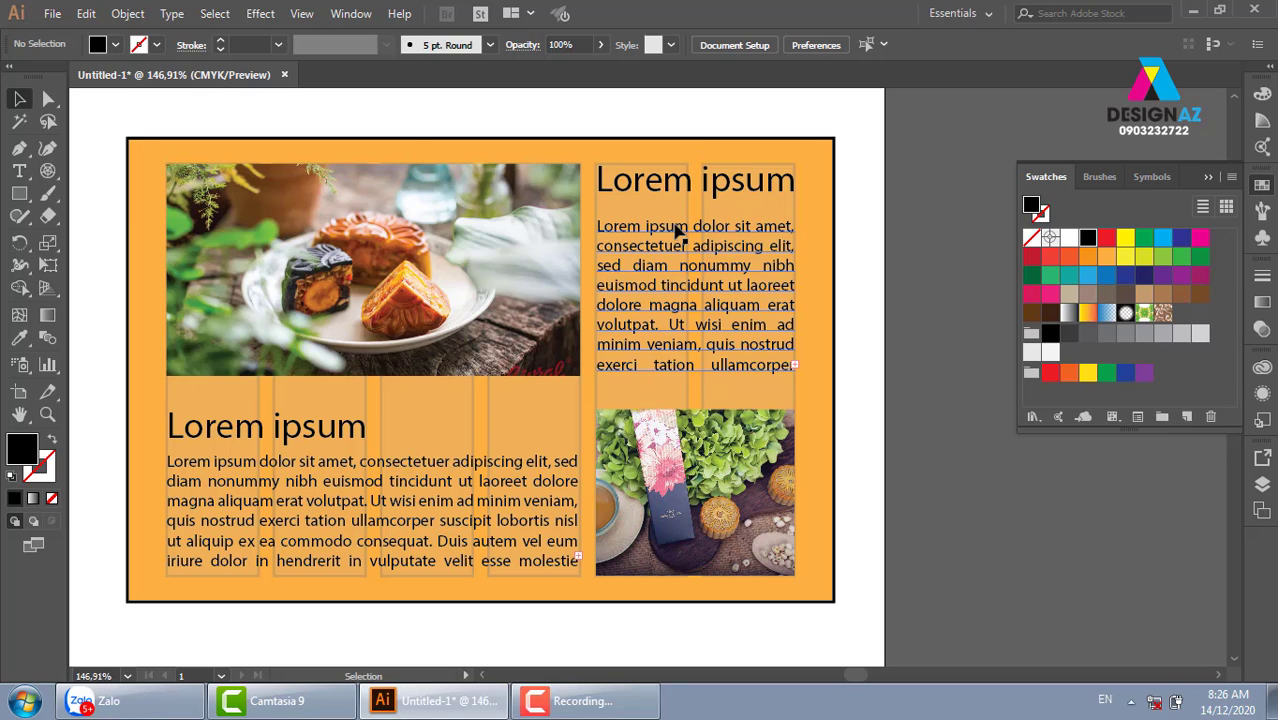
pyautogui.click(524, 470)
pyautogui.click(720, 270)
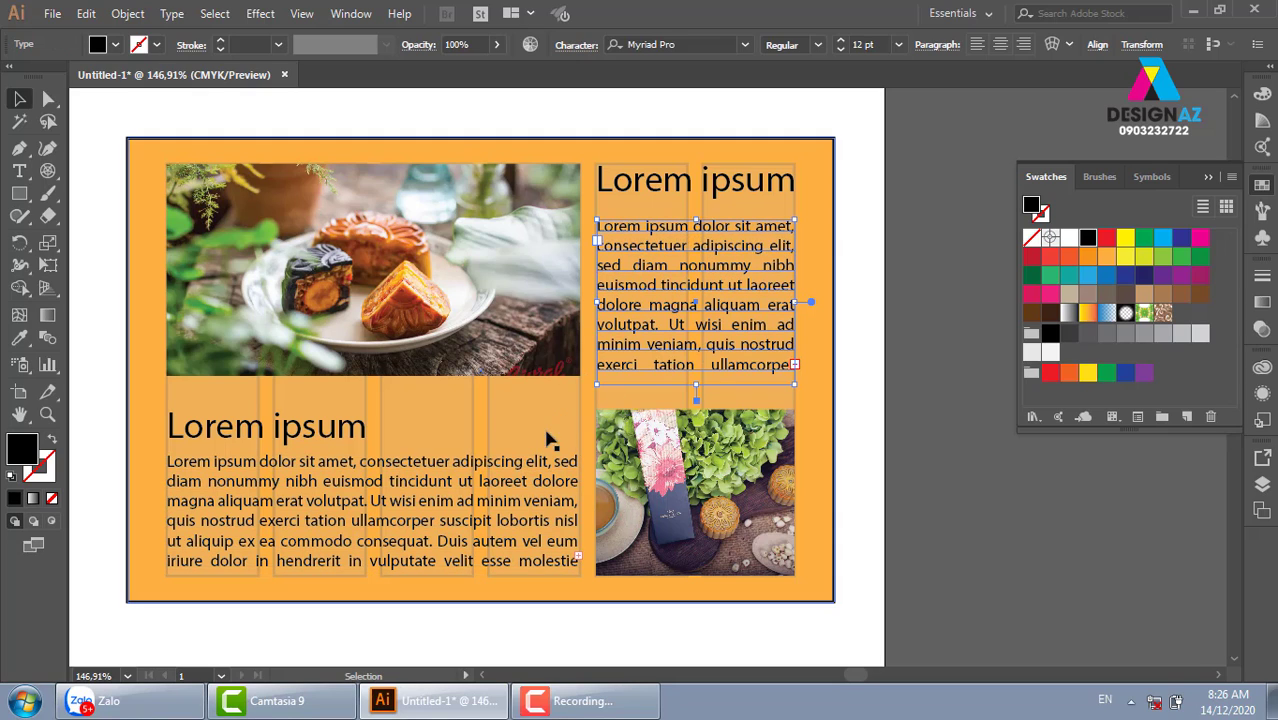
pyautogui.click(345, 445)
pyautogui.click(759, 188)
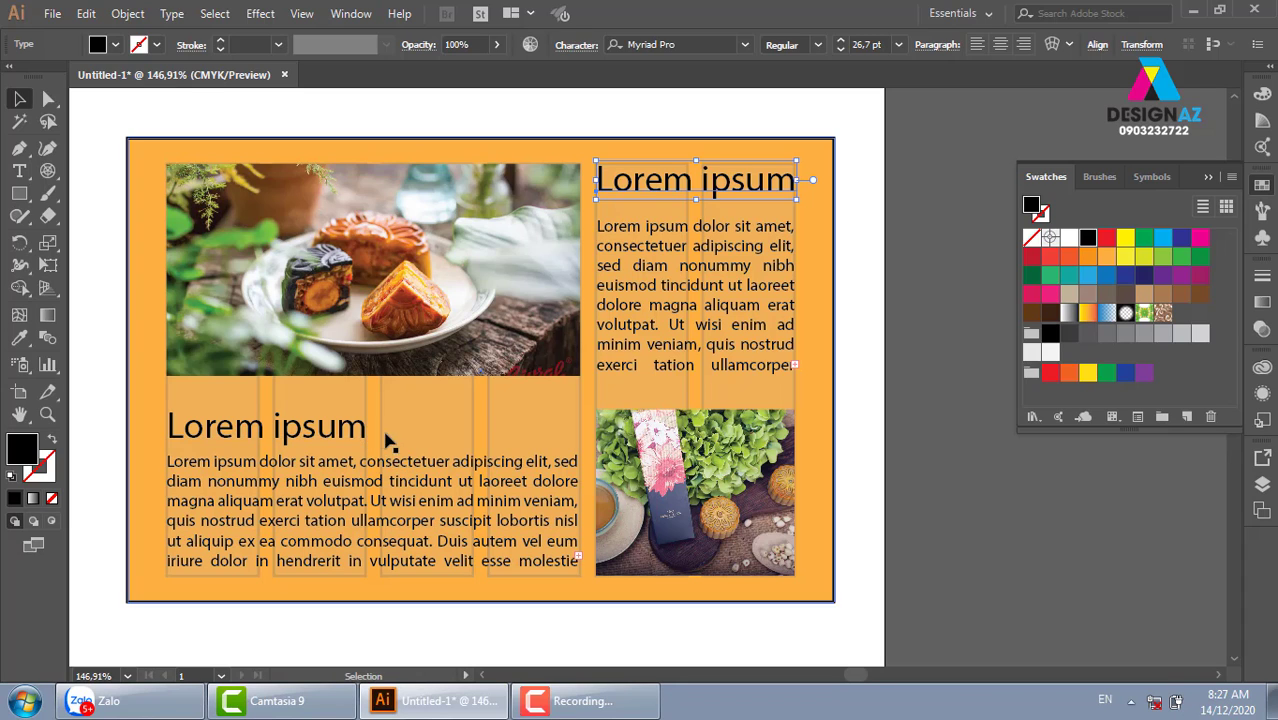
pyautogui.click(860, 433)
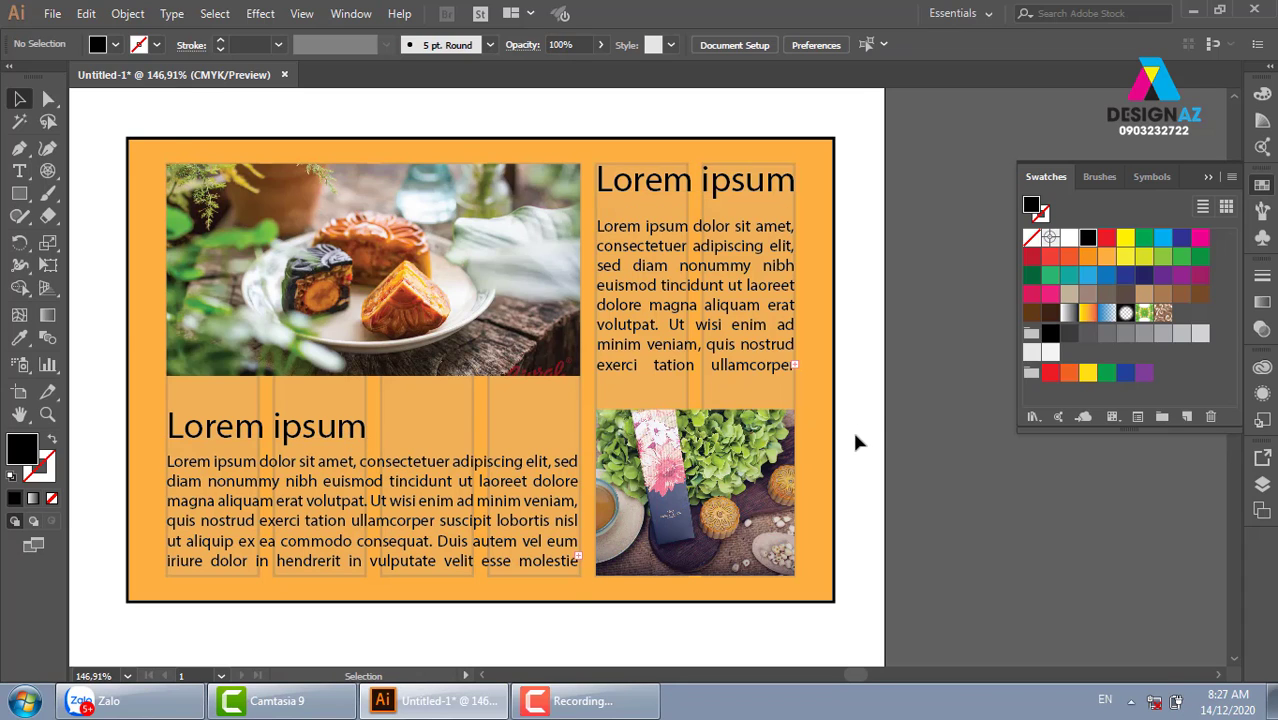
pyautogui.hotkey('ctrl', '-')
pyautogui.hotkey('ctrl', '-')
# - Draw a black banner rectangle beside the blue banner and zoom in on it
pyautogui.moveTo(707, 303); pyautogui.dragTo(511, 304)
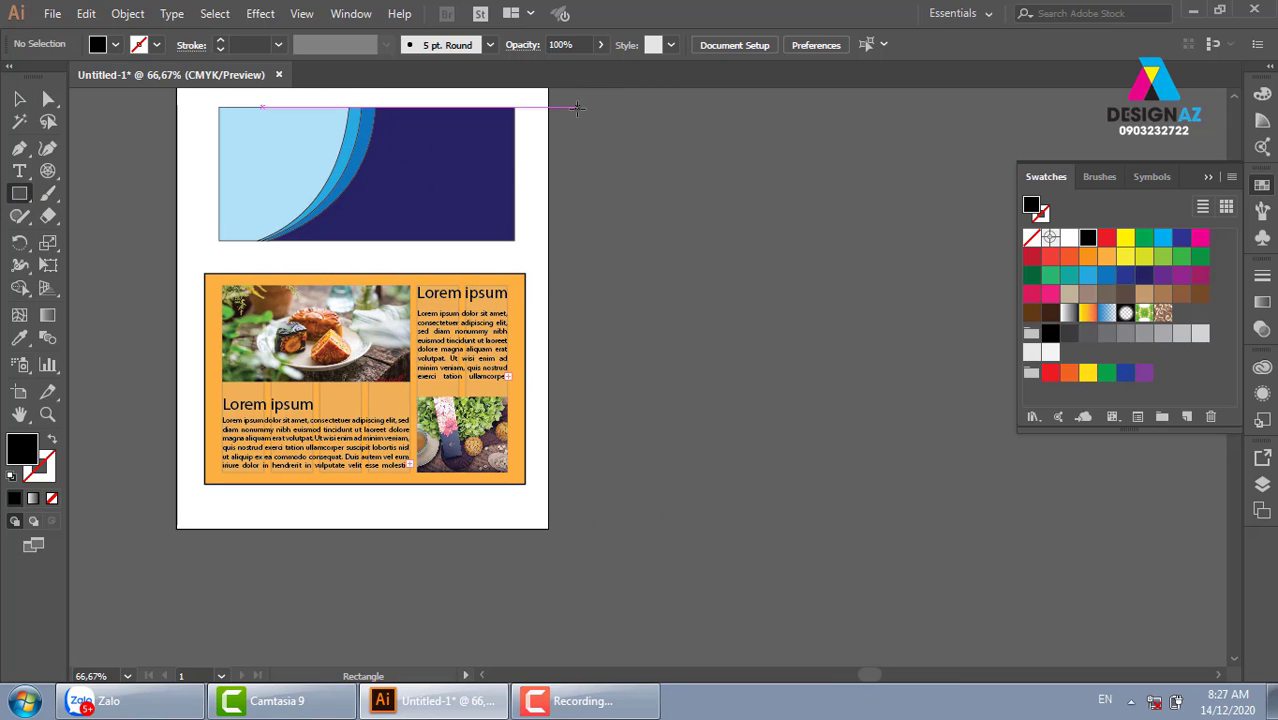
pyautogui.moveTo(576, 107); pyautogui.dragTo(883, 240)
pyautogui.press('z')
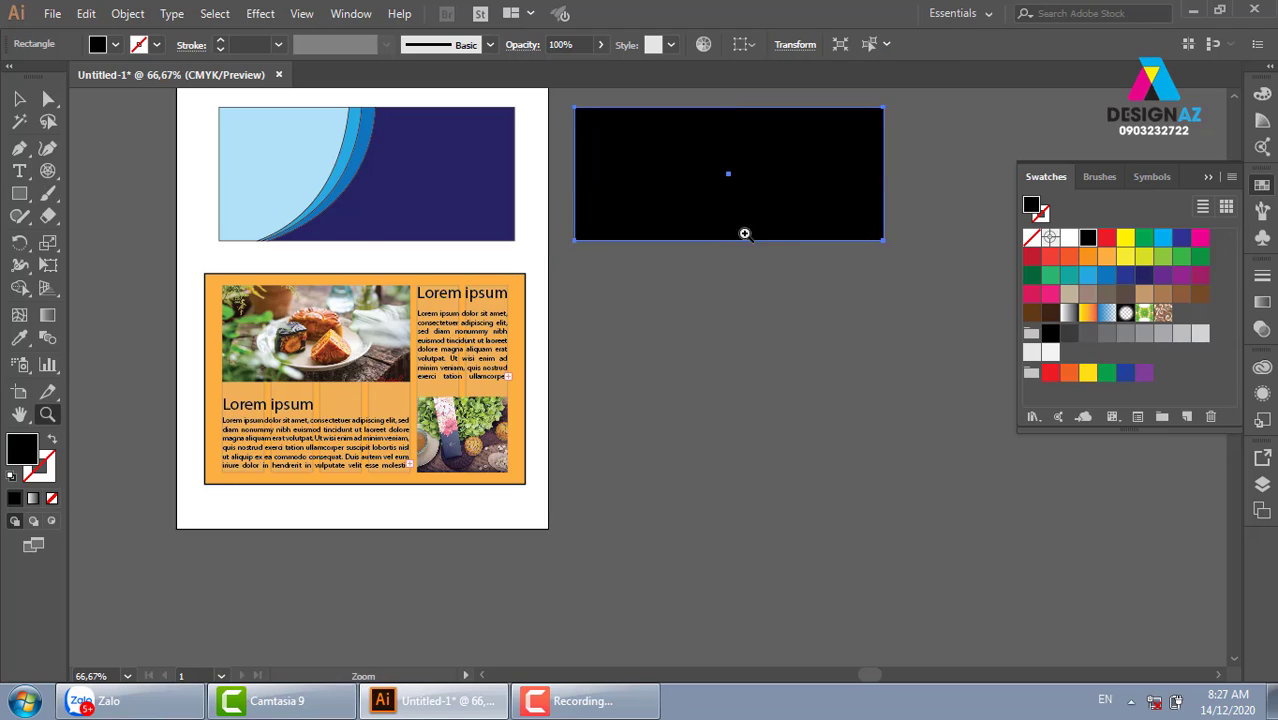
pyautogui.moveTo(966, 289); pyautogui.dragTo(644, 308)
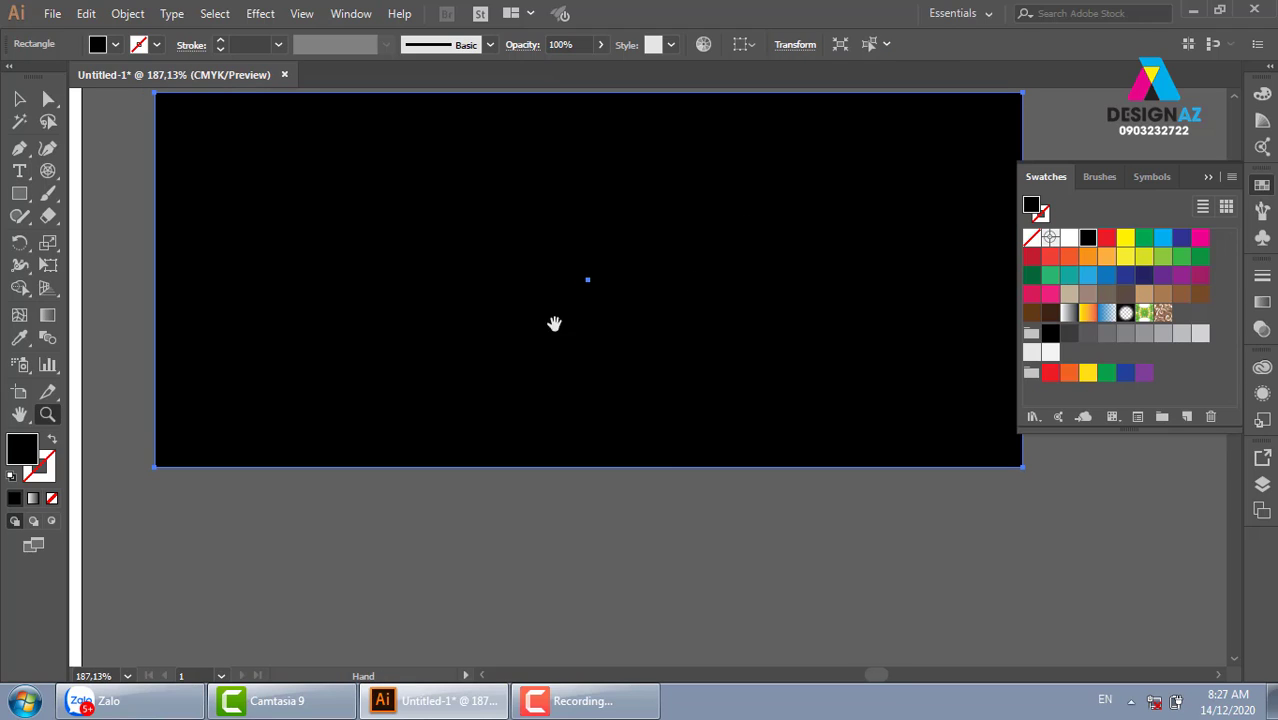
# - Draw an orange square of about 6.94 cm over the banner's left portion
pyautogui.click(19, 194)
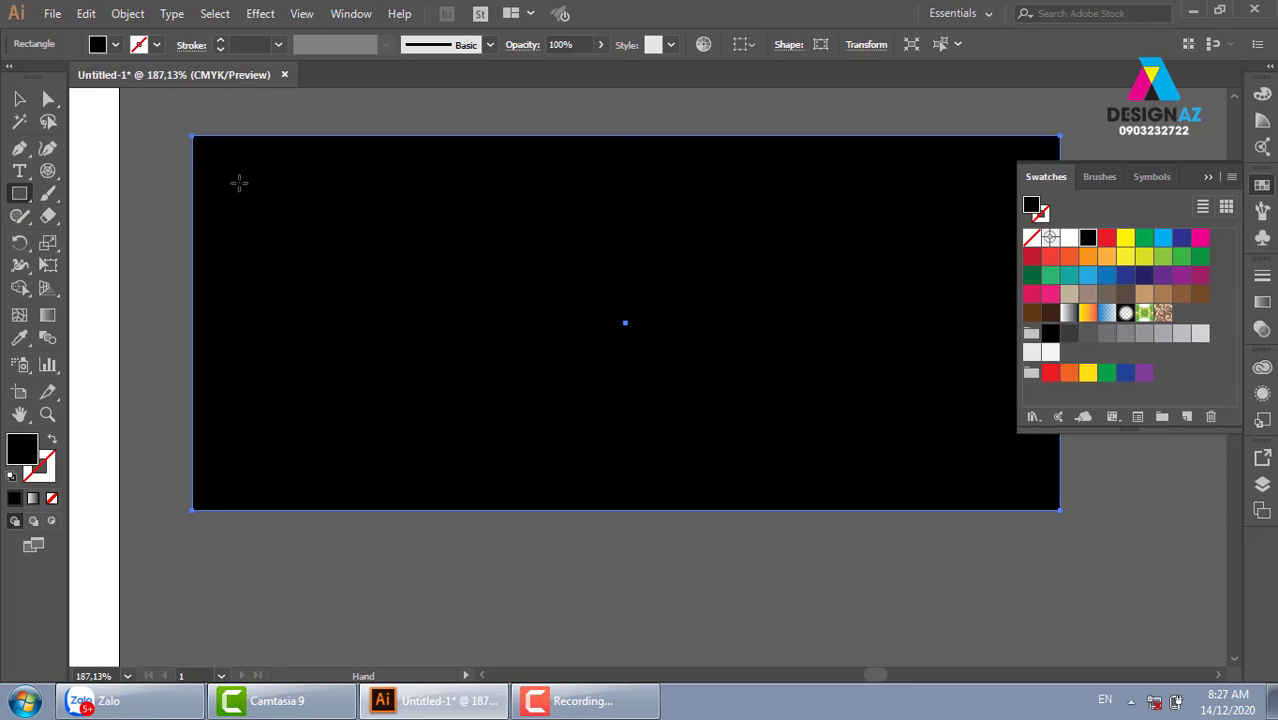
pyautogui.moveTo(217, 150); pyautogui.dragTo(562, 451)
pyautogui.click(1088, 258)
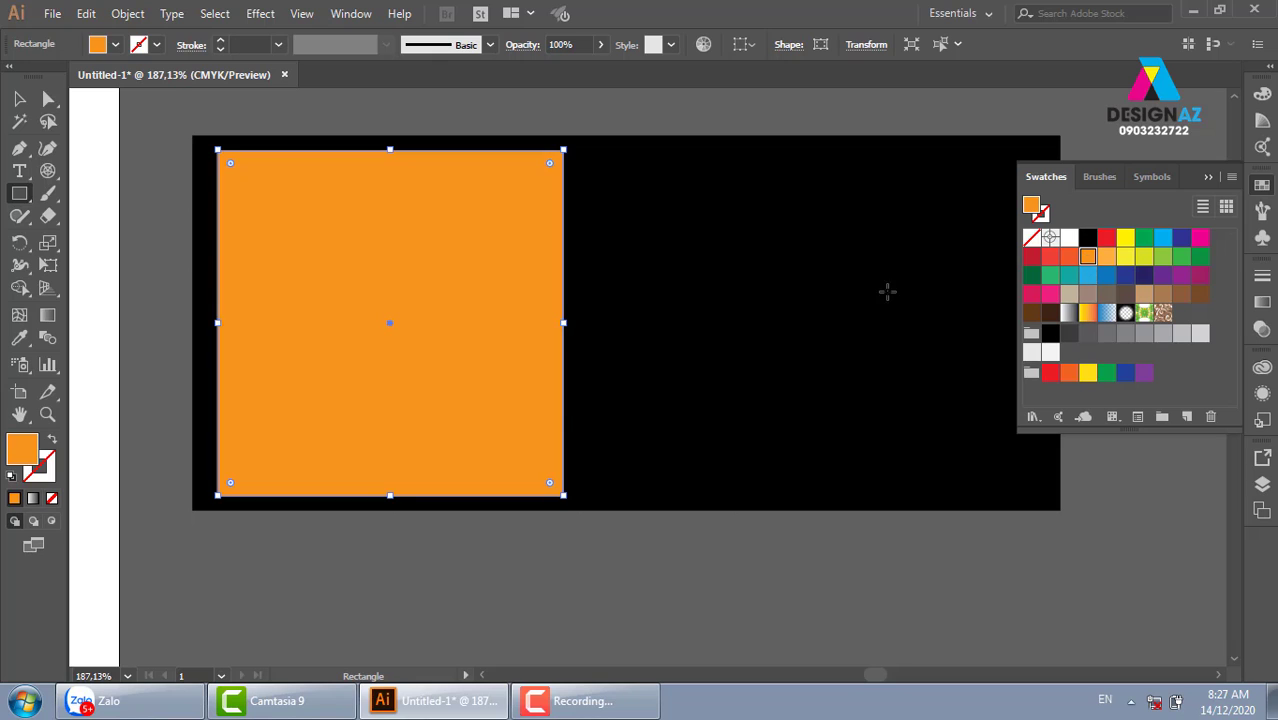
pyautogui.click(20, 98)
pyautogui.click(160, 165)
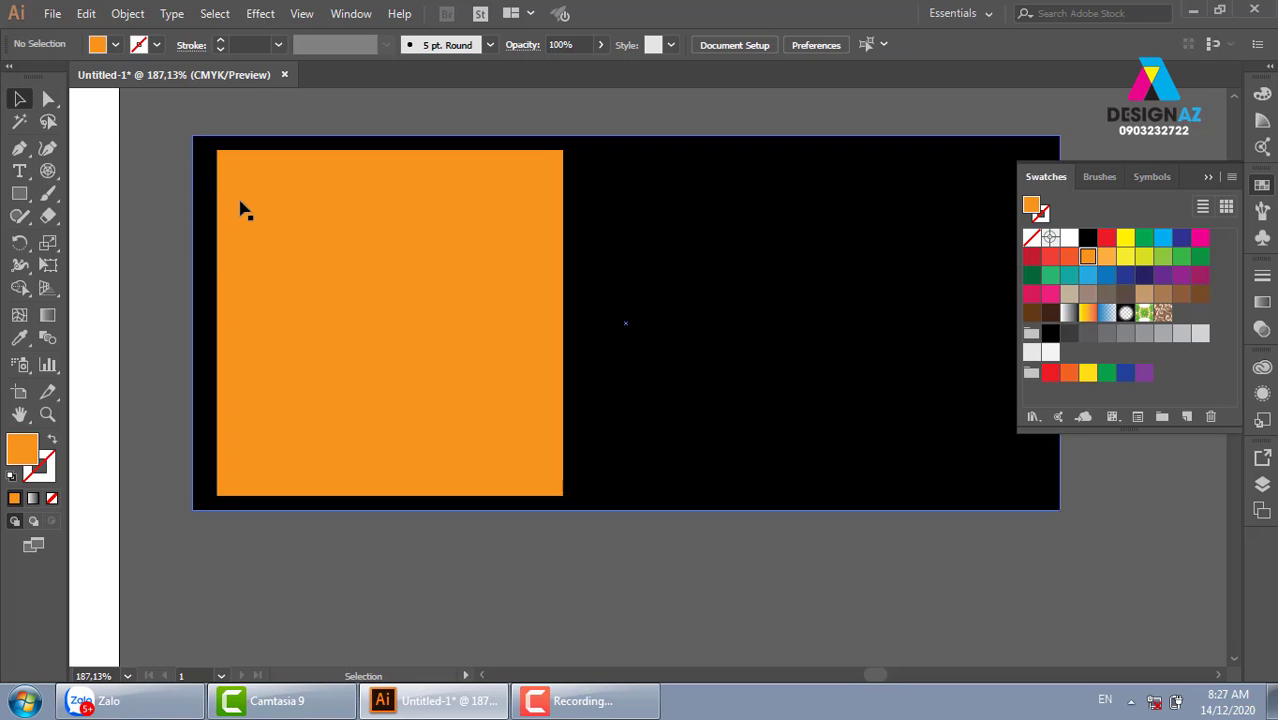
pyautogui.scroll(1, 350, 290)
pyautogui.hscroll(-2, 350, 290)
pyautogui.moveTo(506, 344); pyautogui.dragTo(500, 344)
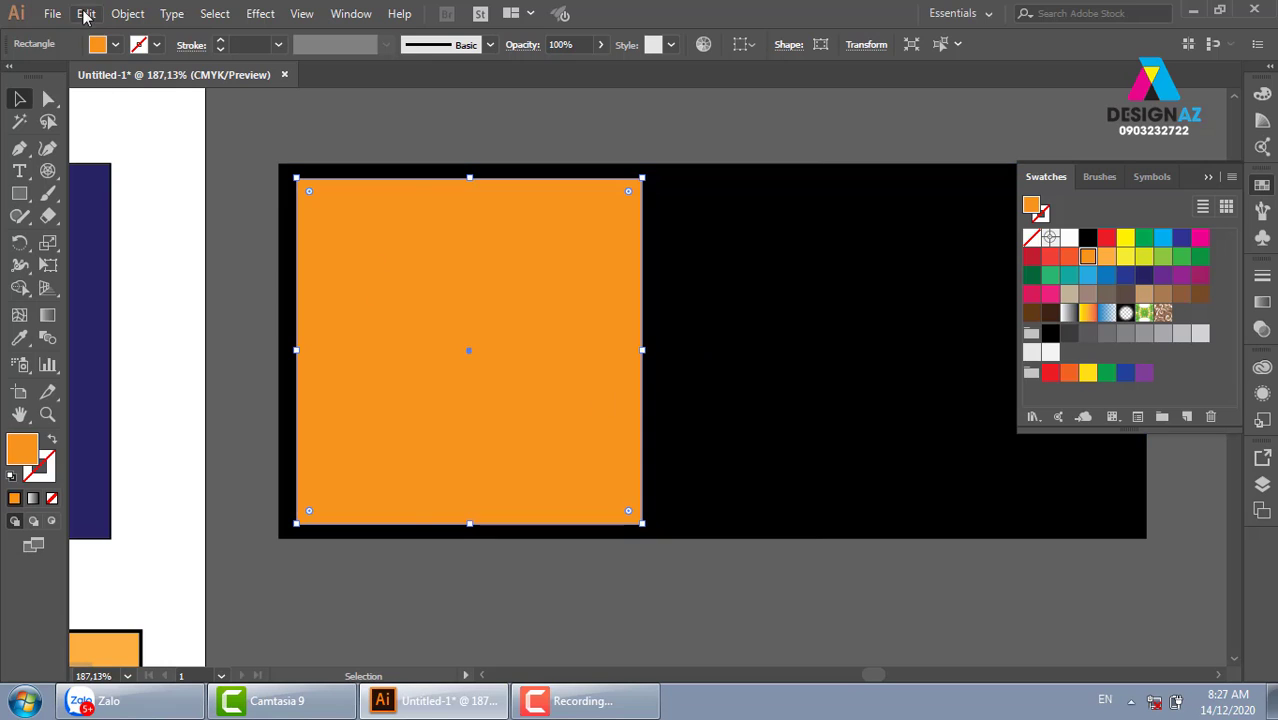
# - Split the orange square into a 5 × 5 grid with 0,1 cm row and column gutters
pyautogui.click(130, 13)
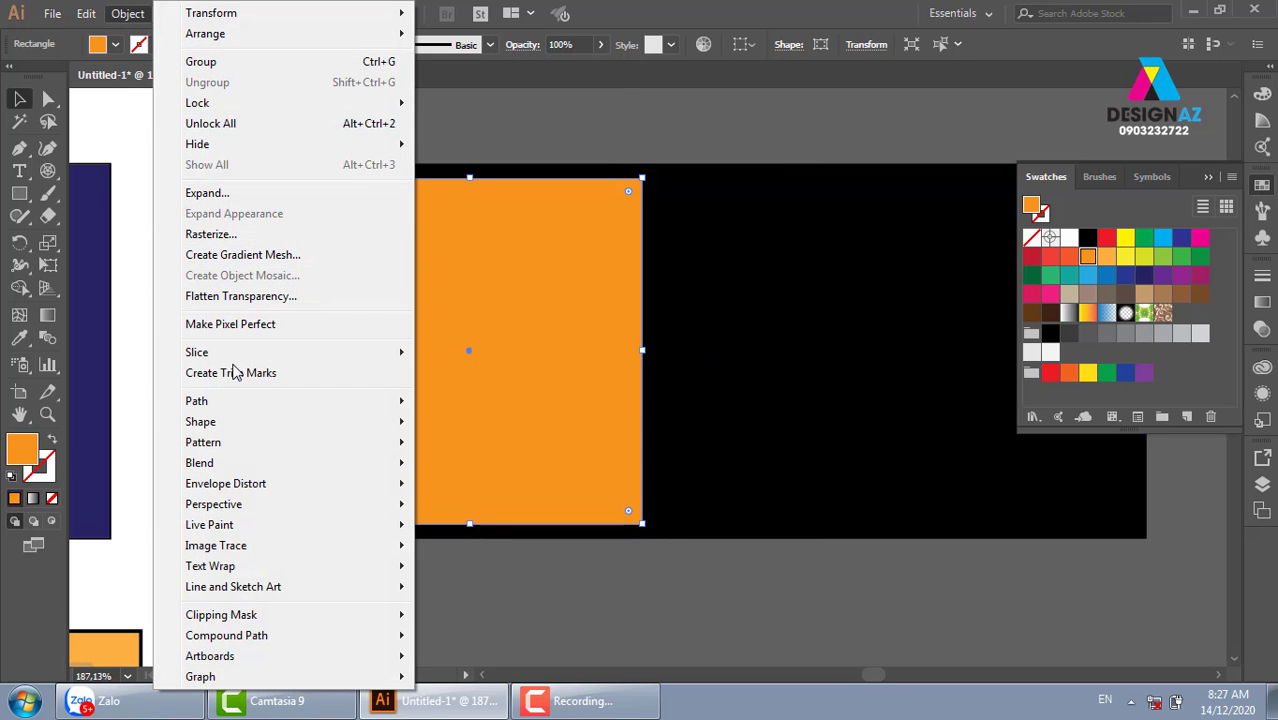
pyautogui.moveTo(196, 401)
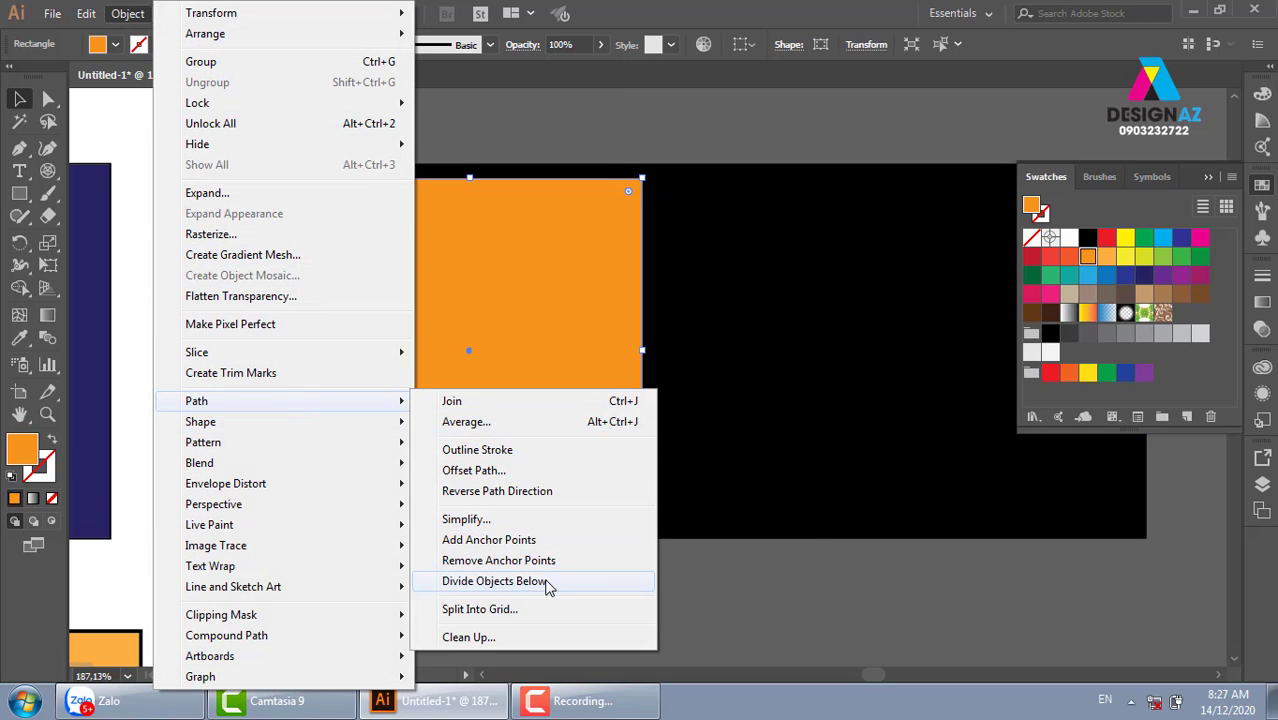
pyautogui.click(518, 610)
pyautogui.click(852, 384)
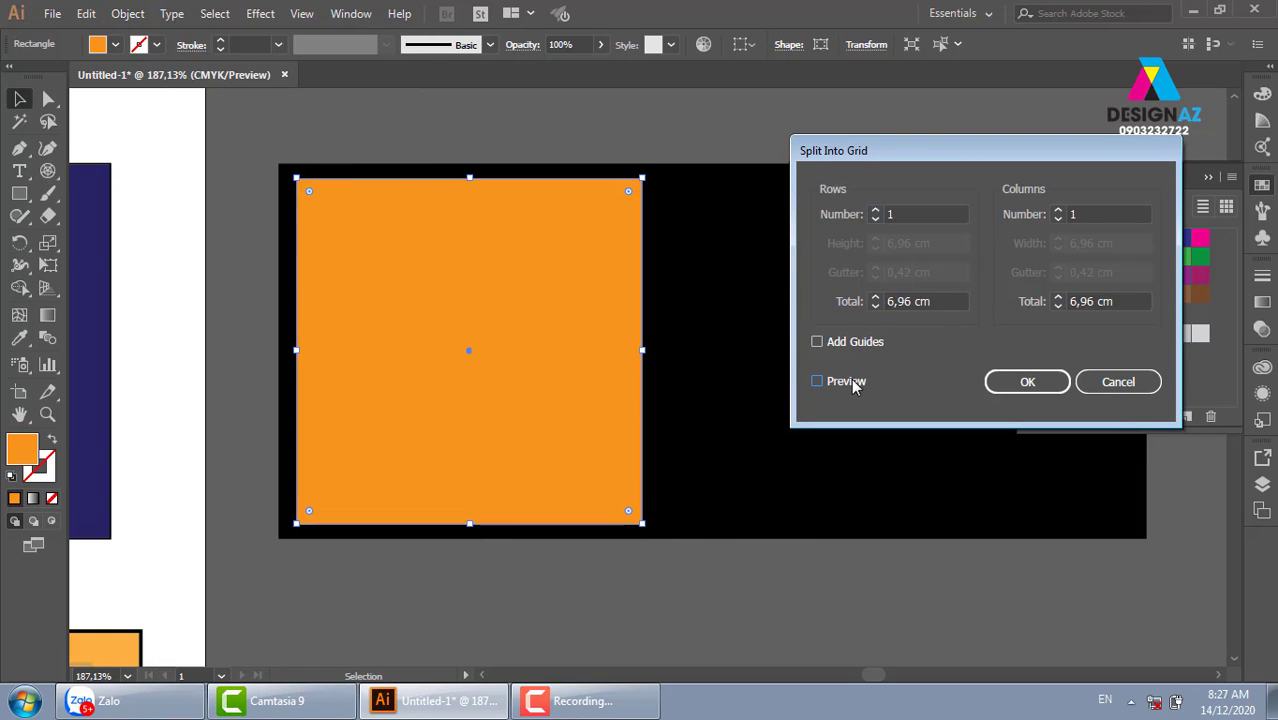
pyautogui.click(1059, 213)
pyautogui.click(1059, 213)
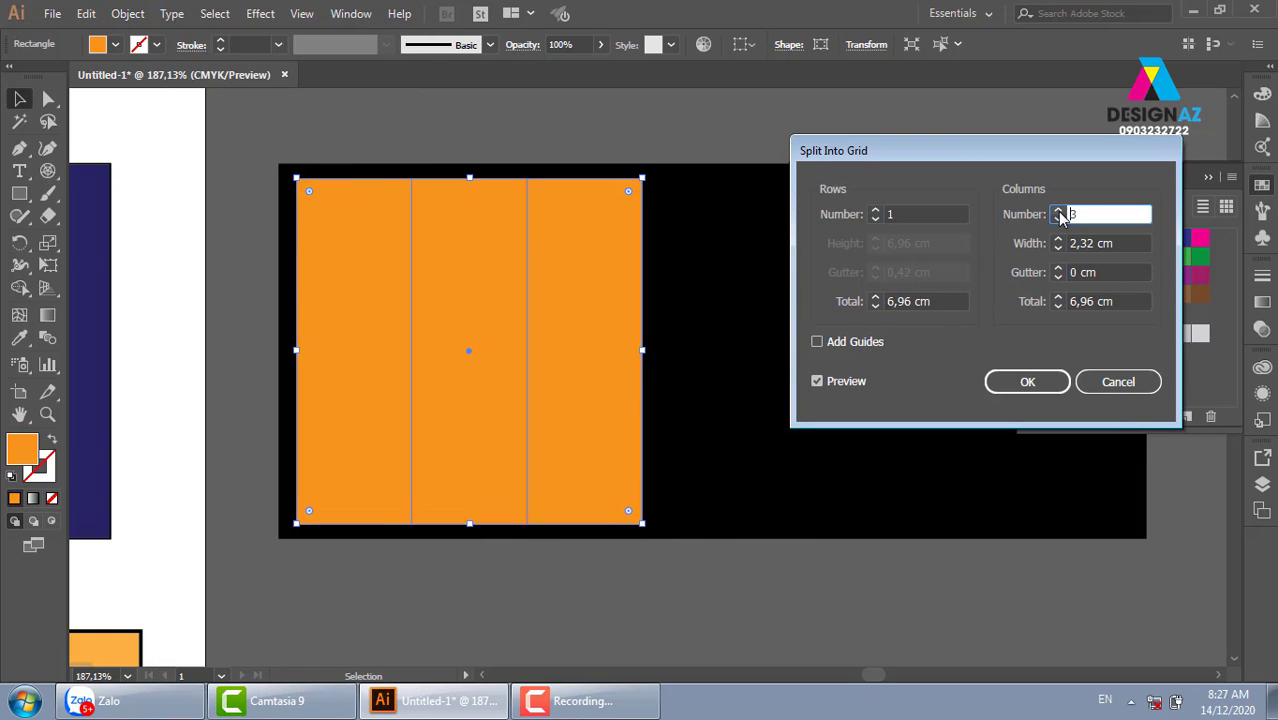
pyautogui.click(1059, 213)
pyautogui.click(1059, 213)
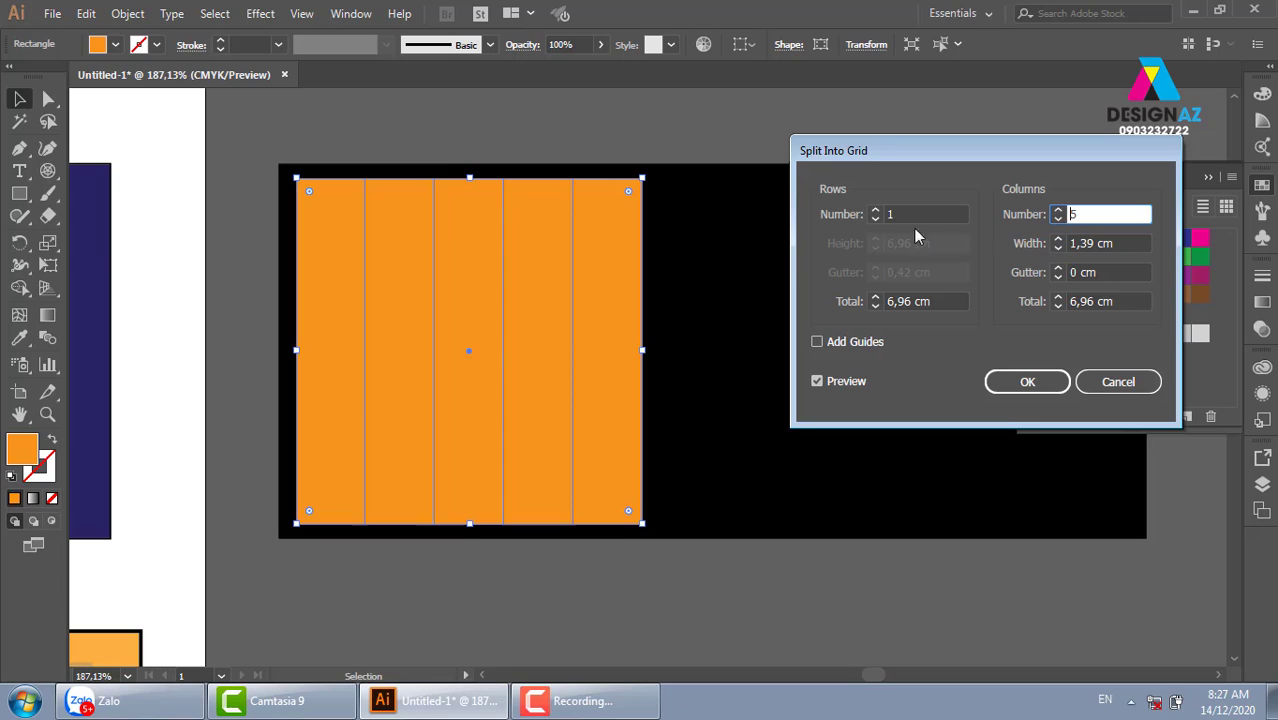
pyautogui.click(880, 214)
pyautogui.click(880, 214)
pyautogui.click(880, 214)
pyautogui.click(880, 214)
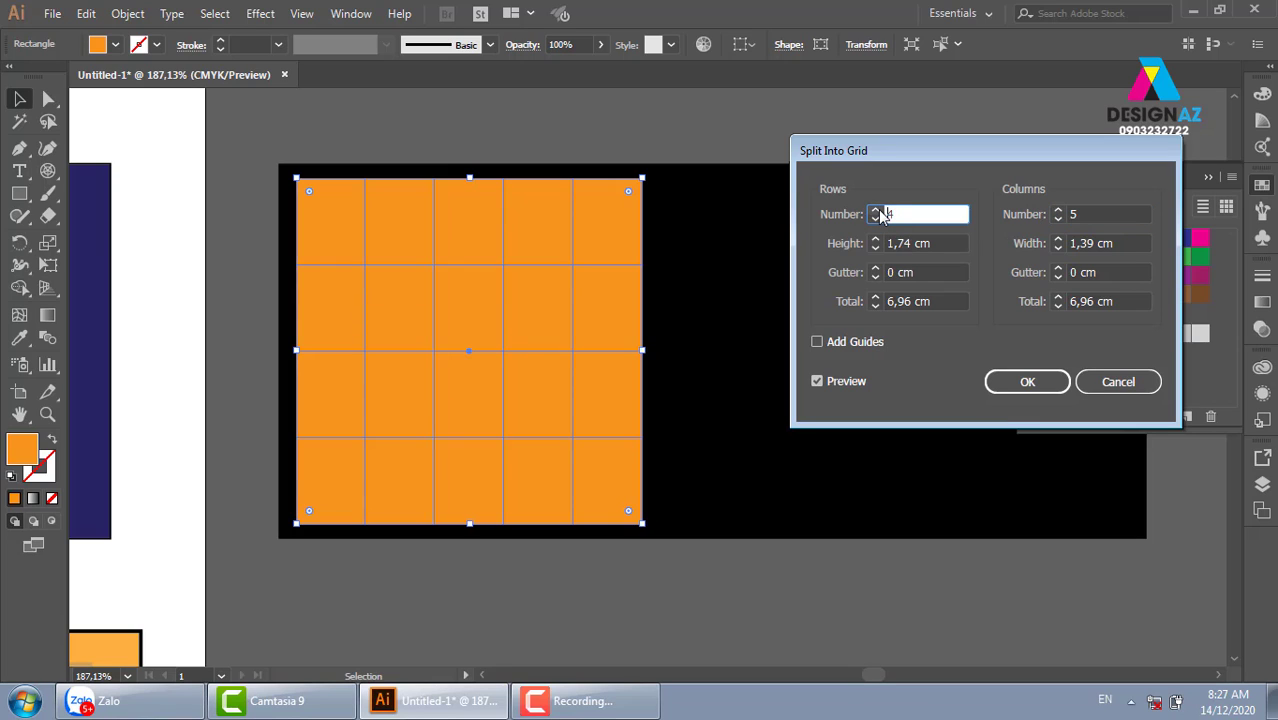
pyautogui.click(880, 214)
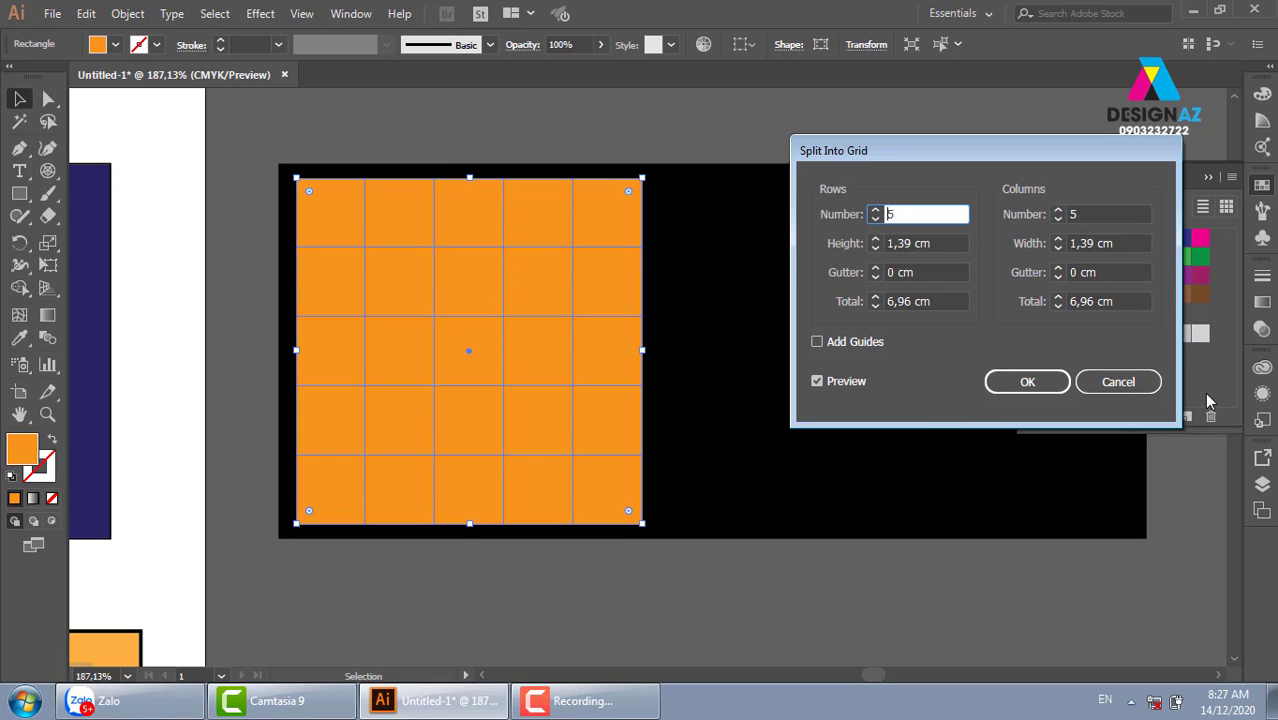
pyautogui.click(1057, 269)
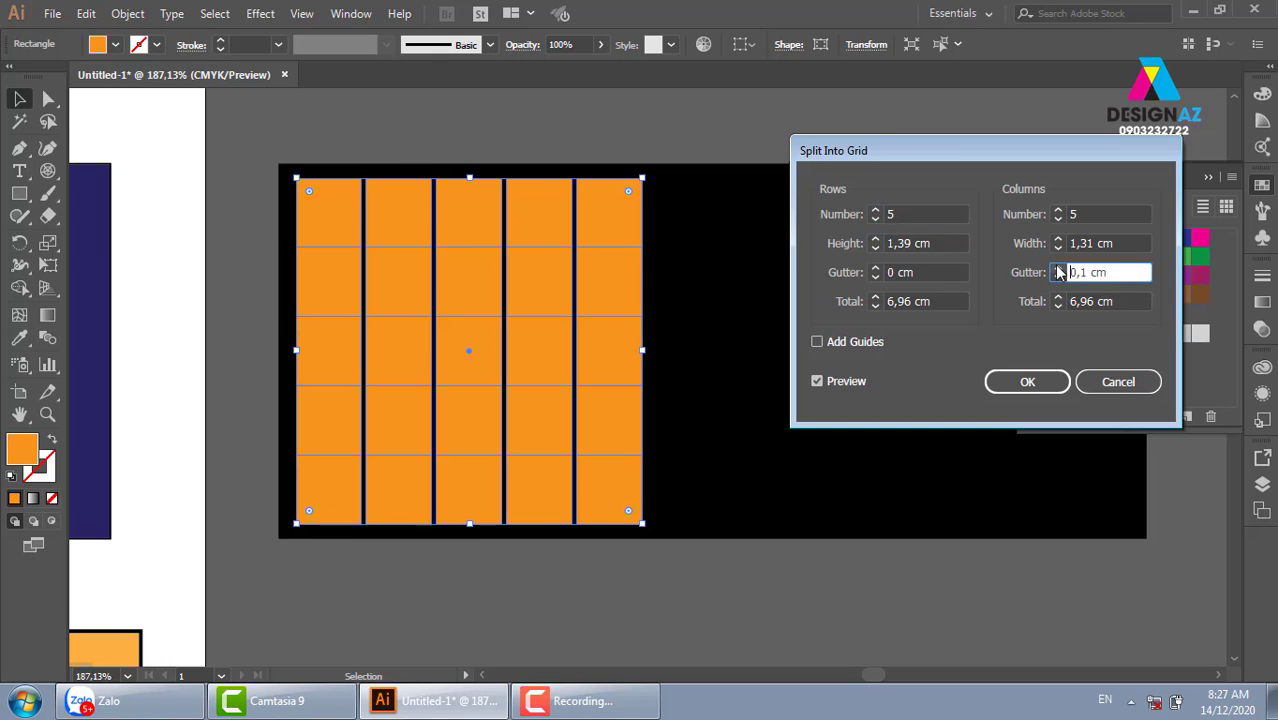
pyautogui.click(876, 271)
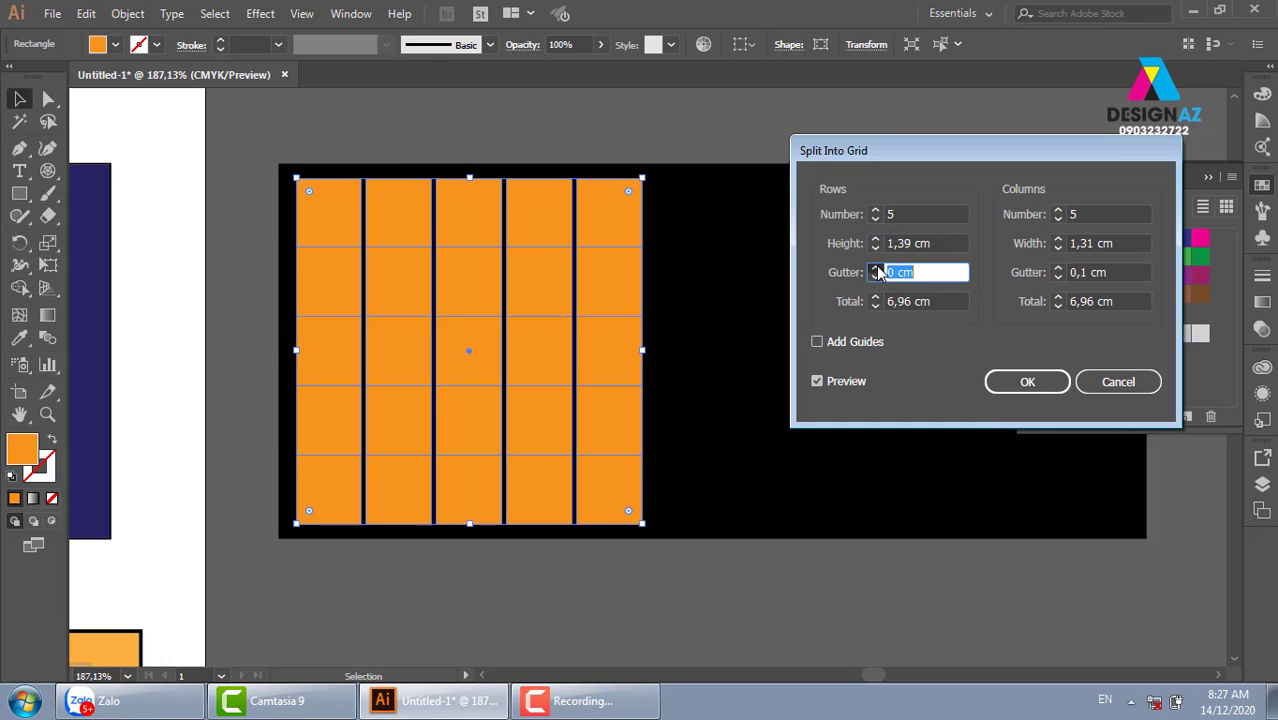
pyautogui.write('0,1')
pyautogui.click(1036, 381)
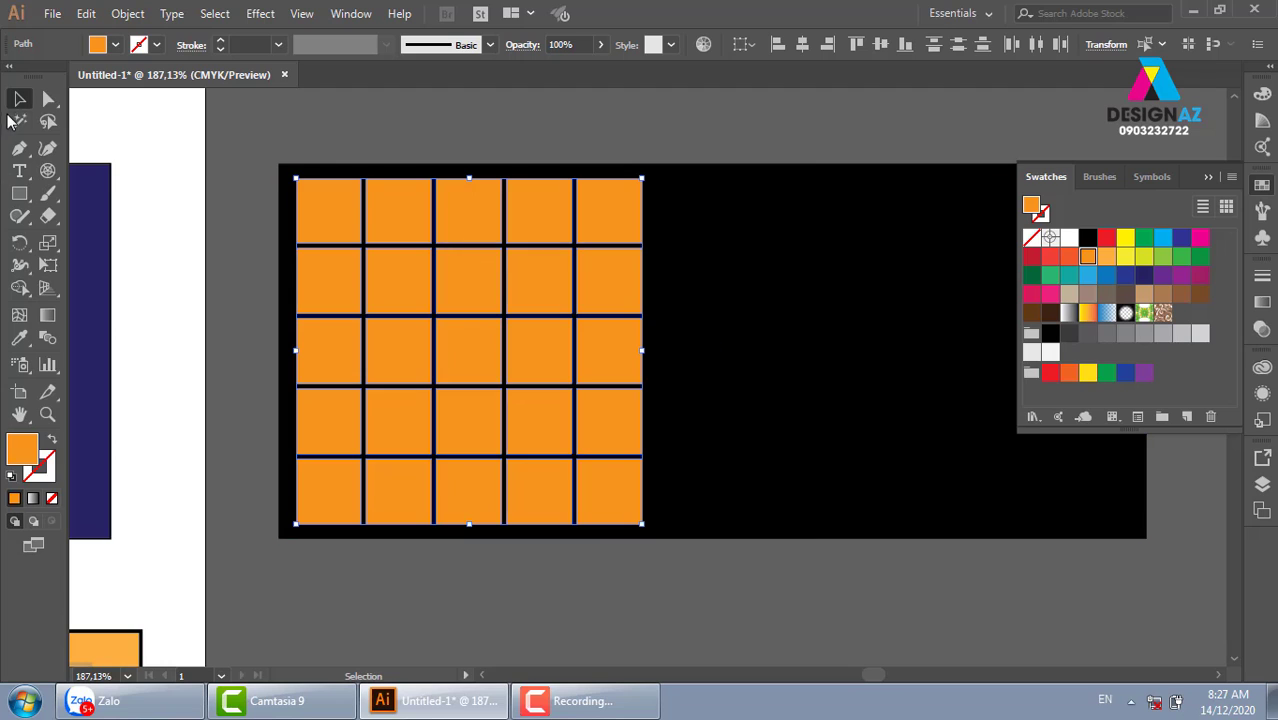
# - Delete the top-right tile from the orange grid
pyautogui.click(660, 152)
pyautogui.moveTo(608, 214); pyautogui.dragTo(648, 198)
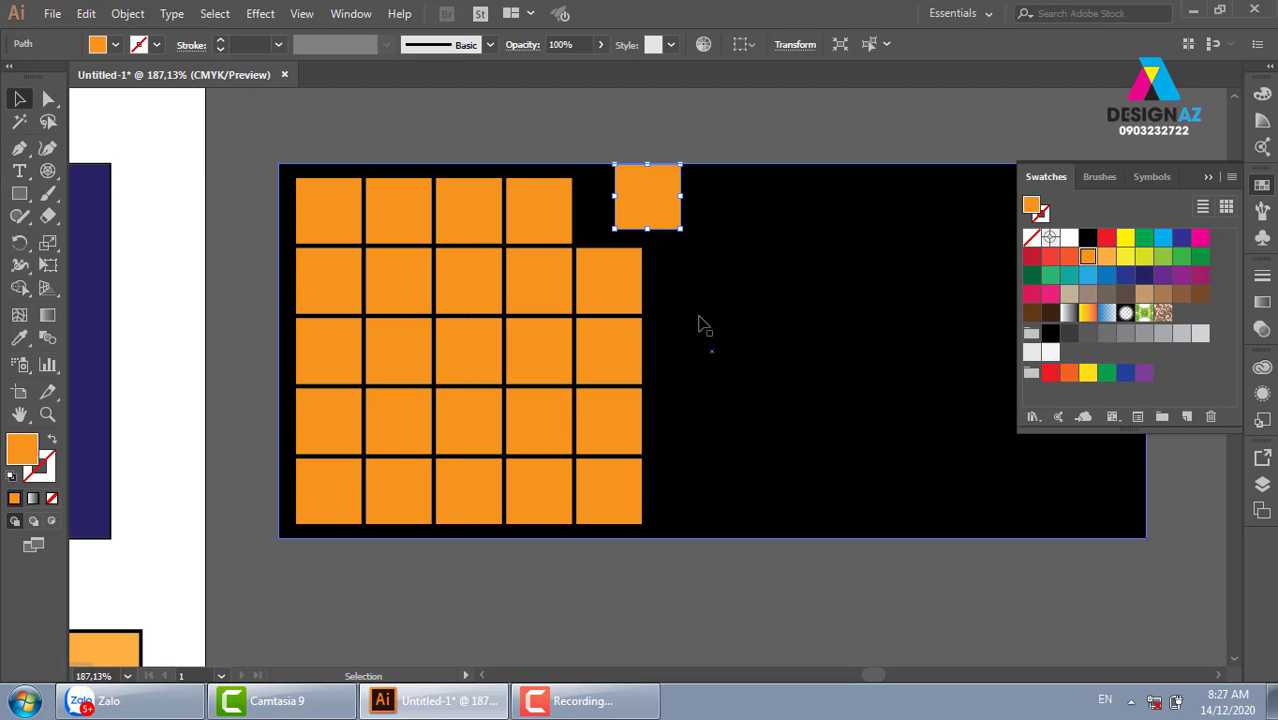
pyautogui.hotkey('ctrl', 'z')
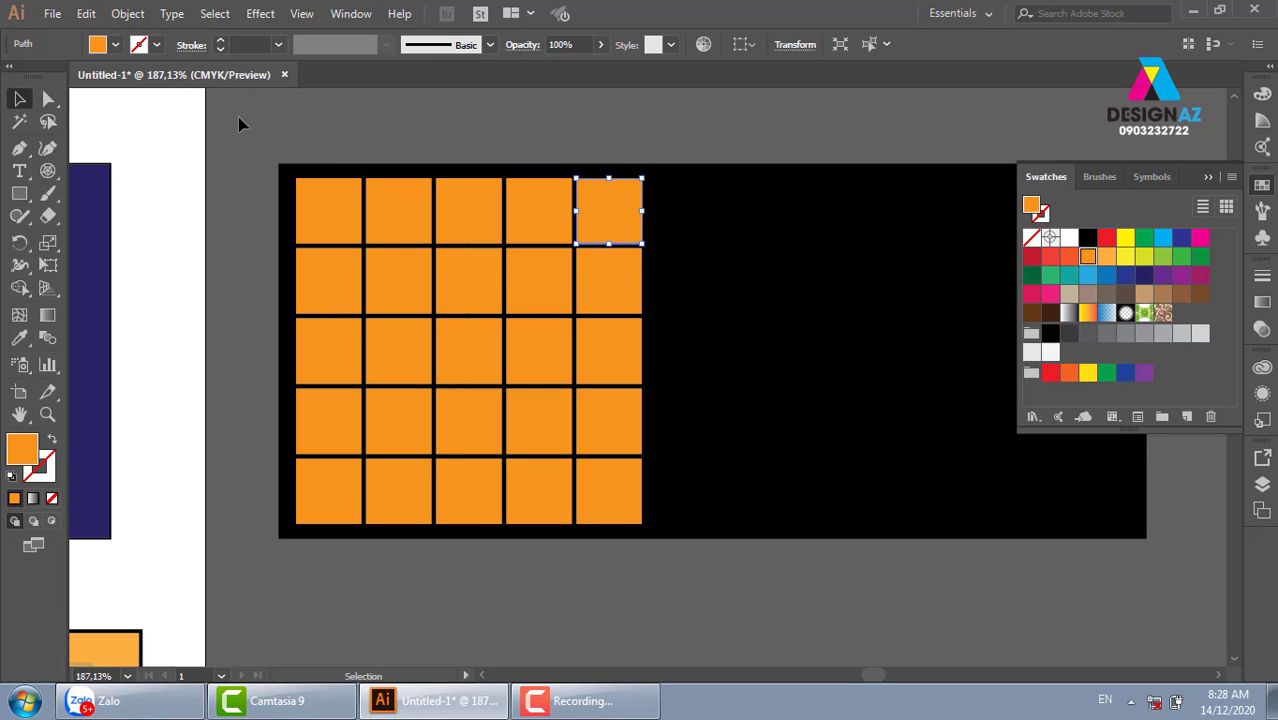
pyautogui.moveTo(225, 113); pyautogui.dragTo(372, 308)
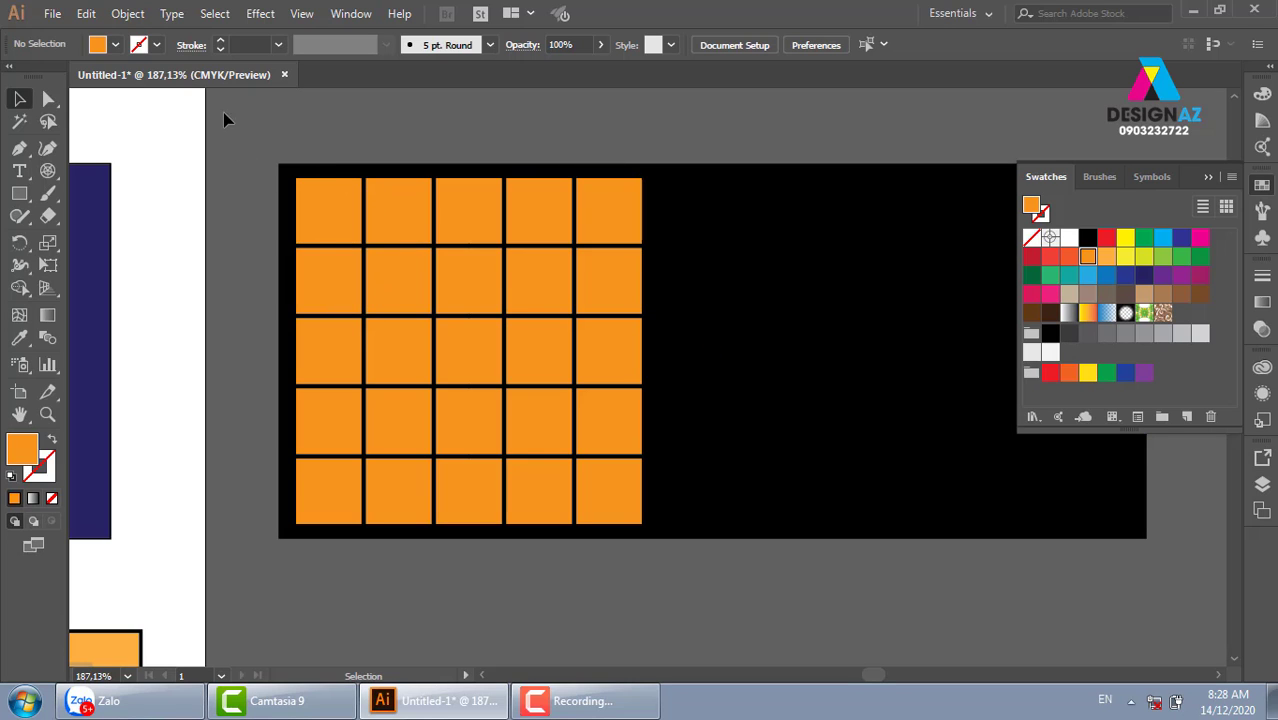
pyautogui.click(628, 205)
pyautogui.press('Delete')
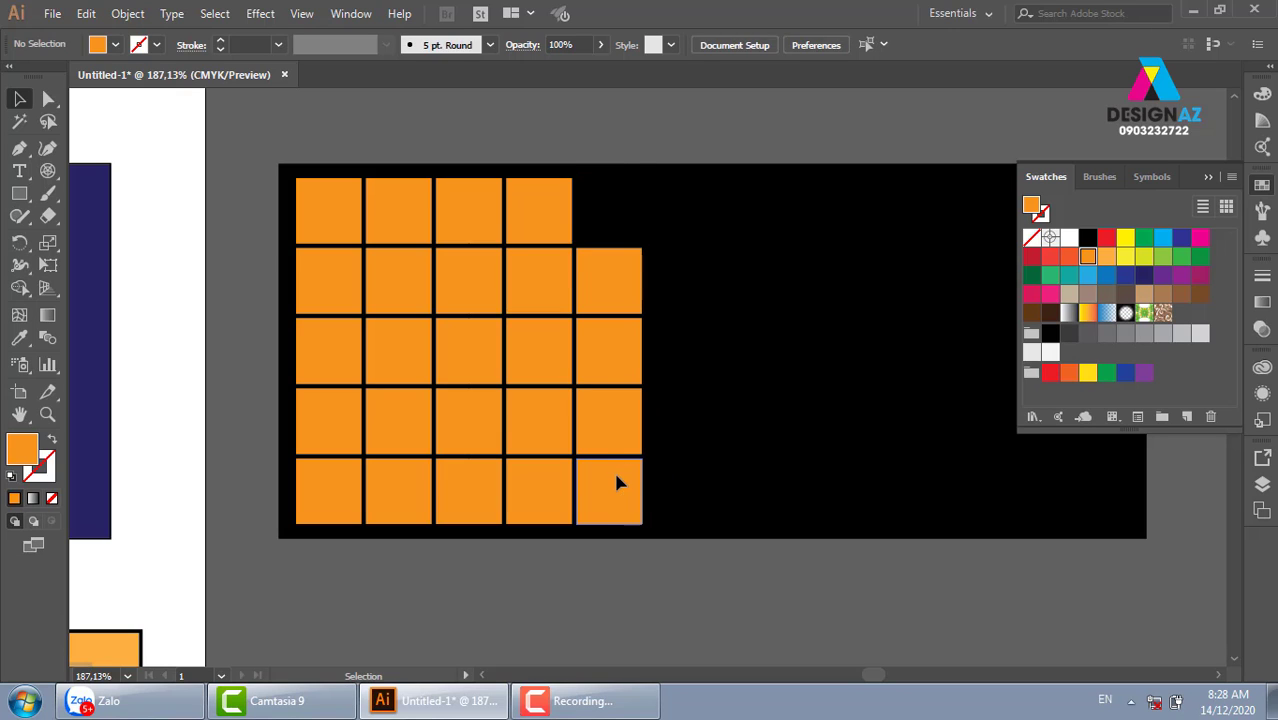
# - Delete the bottom-right, bottom-left and third-row leftmost tiles, then view at 100%
pyautogui.click(617, 483)
pyautogui.press('Delete')
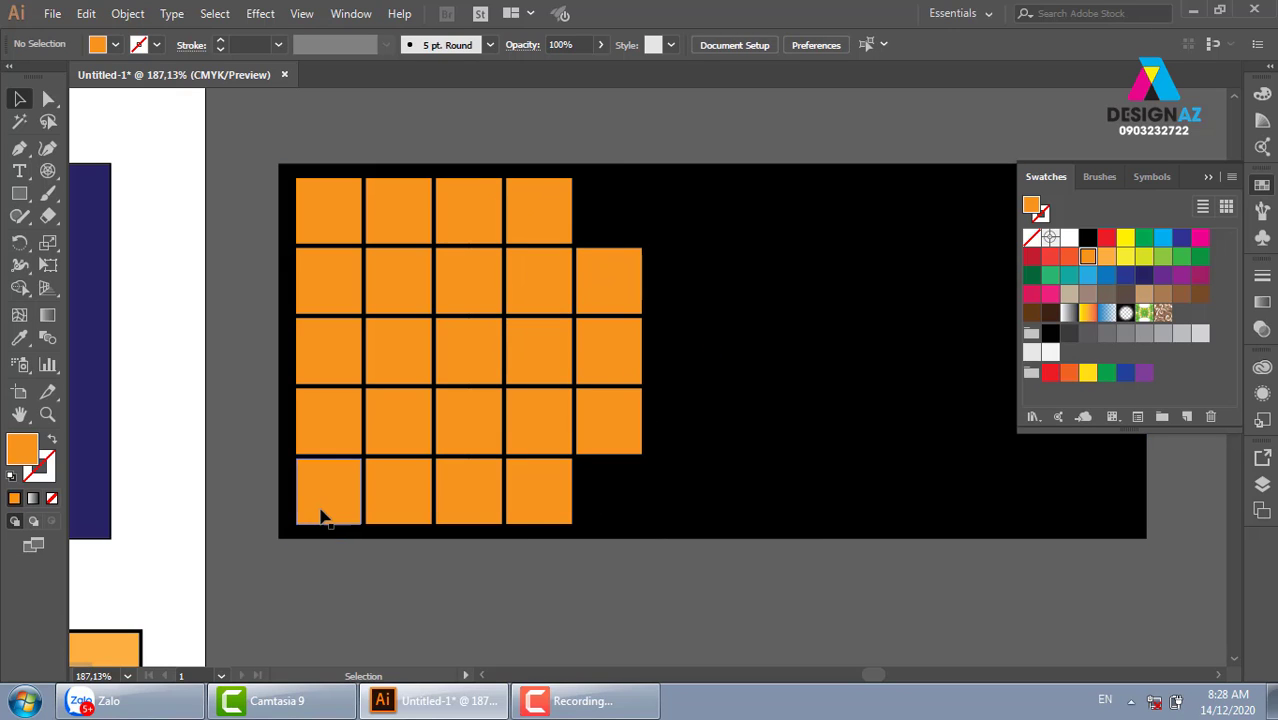
pyautogui.click(323, 515)
pyautogui.press('Delete')
pyautogui.click(333, 351)
pyautogui.press('Delete')
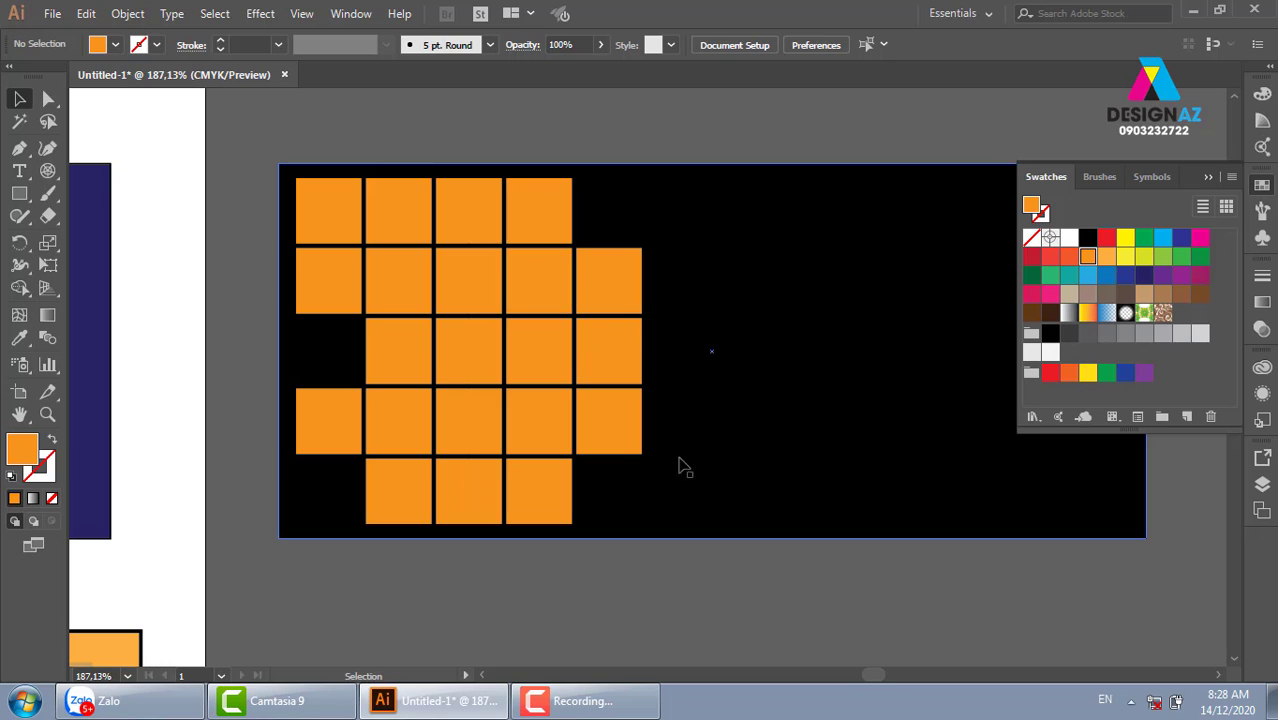
pyautogui.moveTo(728, 495)
pyautogui.mouseDown()
pyautogui.moveTo(690, 491)
pyautogui.moveTo(690, 400)
pyautogui.mouseUp()
pyautogui.hotkey('ctrl', '1')
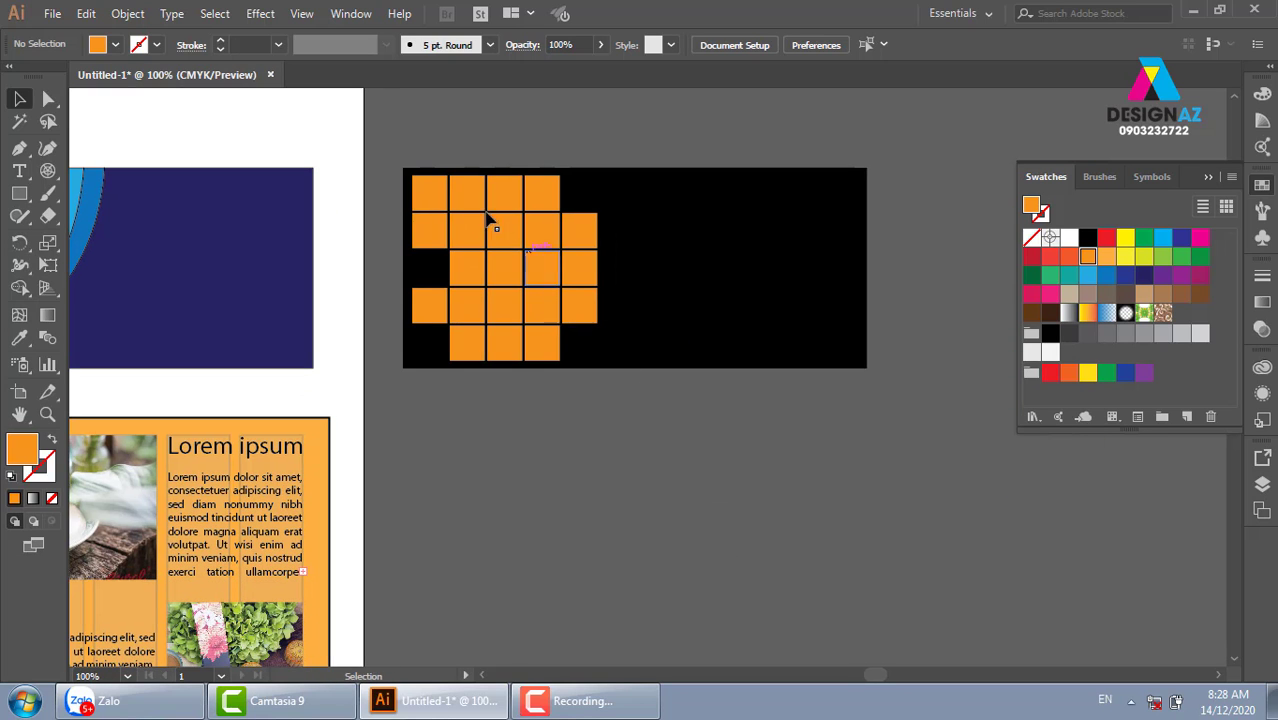
pyautogui.moveTo(743, 314)
pyautogui.mouseDown()
pyautogui.moveTo(697, 391)
pyautogui.moveTo(697, 470)
pyautogui.moveTo(762, 487)
pyautogui.mouseUp()
# - Drop the banner copy below the original and zoom in on it
pyautogui.click(971, 528)
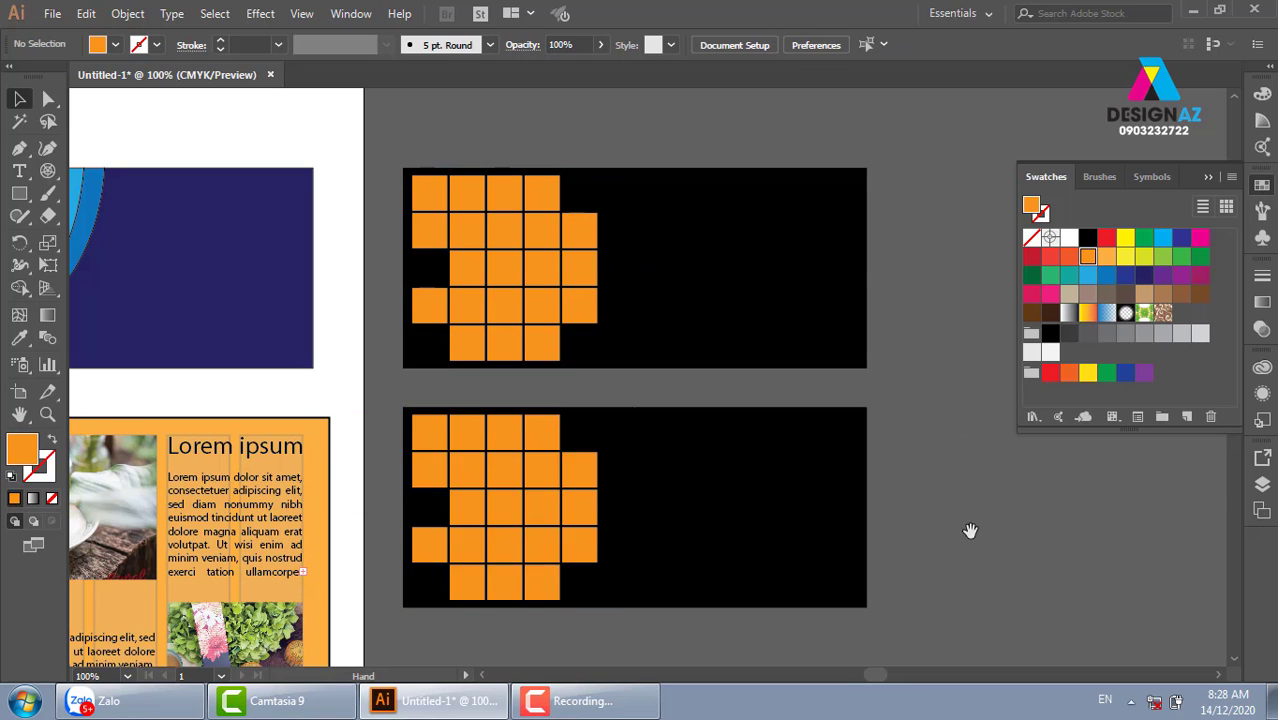
pyautogui.scroll(-1, 728, 414)
pyautogui.moveTo(368, 238)
pyautogui.mouseDown()
pyautogui.moveTo(714, 438)
pyautogui.moveTo(760, 426)
pyautogui.mouseUp()
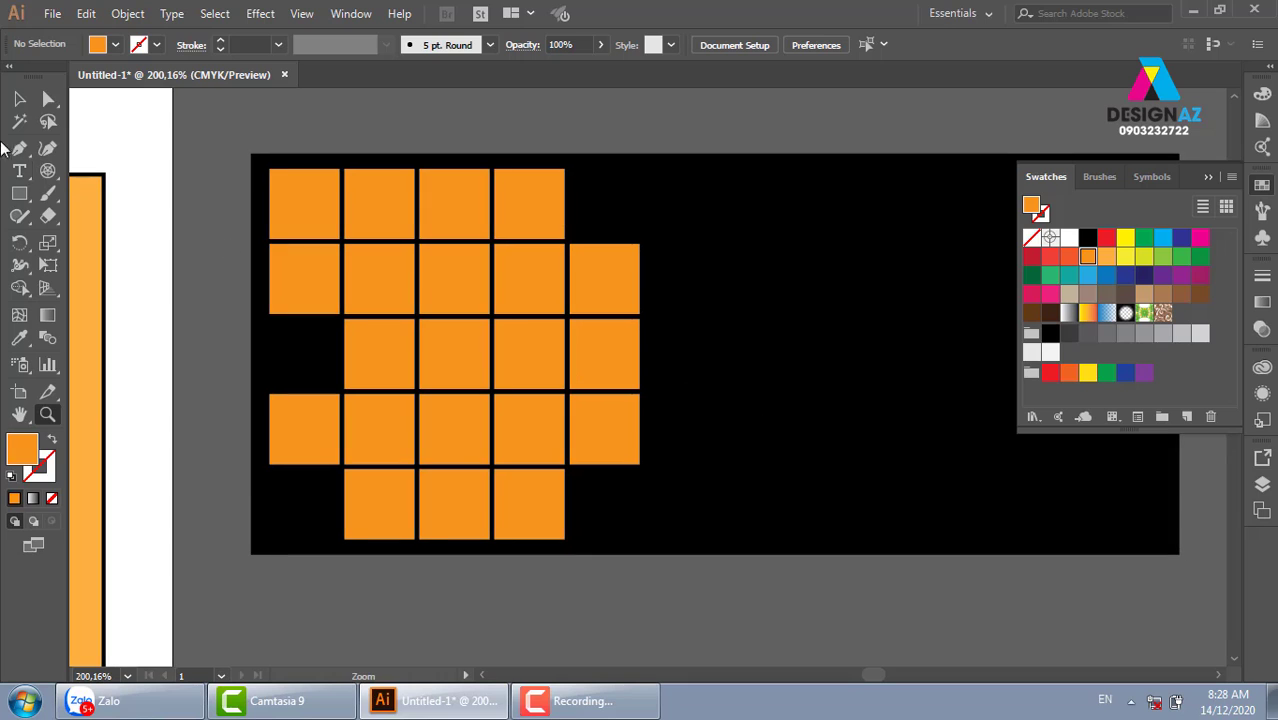
pyautogui.click(19, 100)
# - On the copy, delete the second tile of row four and the third and fourth tiles of row three
pyautogui.click(383, 281)
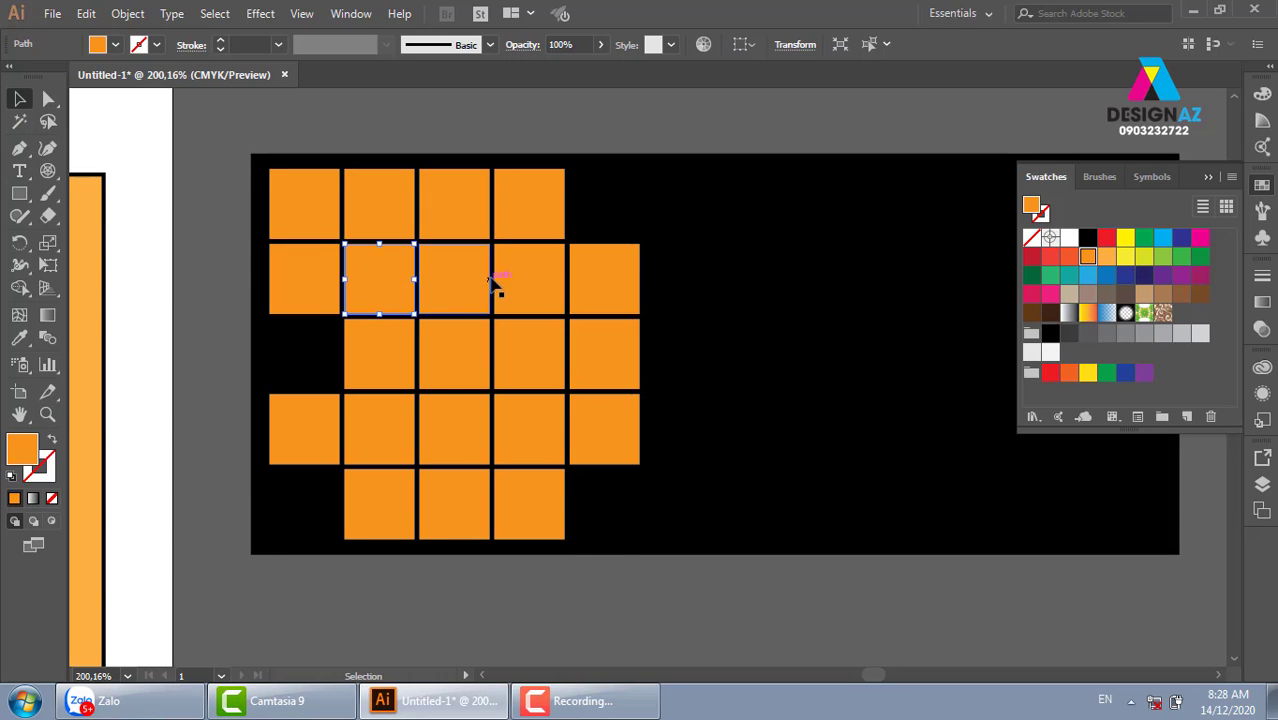
pyautogui.keyDown('shift'); pyautogui.click(510, 283); pyautogui.keyUp('shift')
pyautogui.keyDown('shift'); pyautogui.click(518, 349); pyautogui.keyUp('shift')
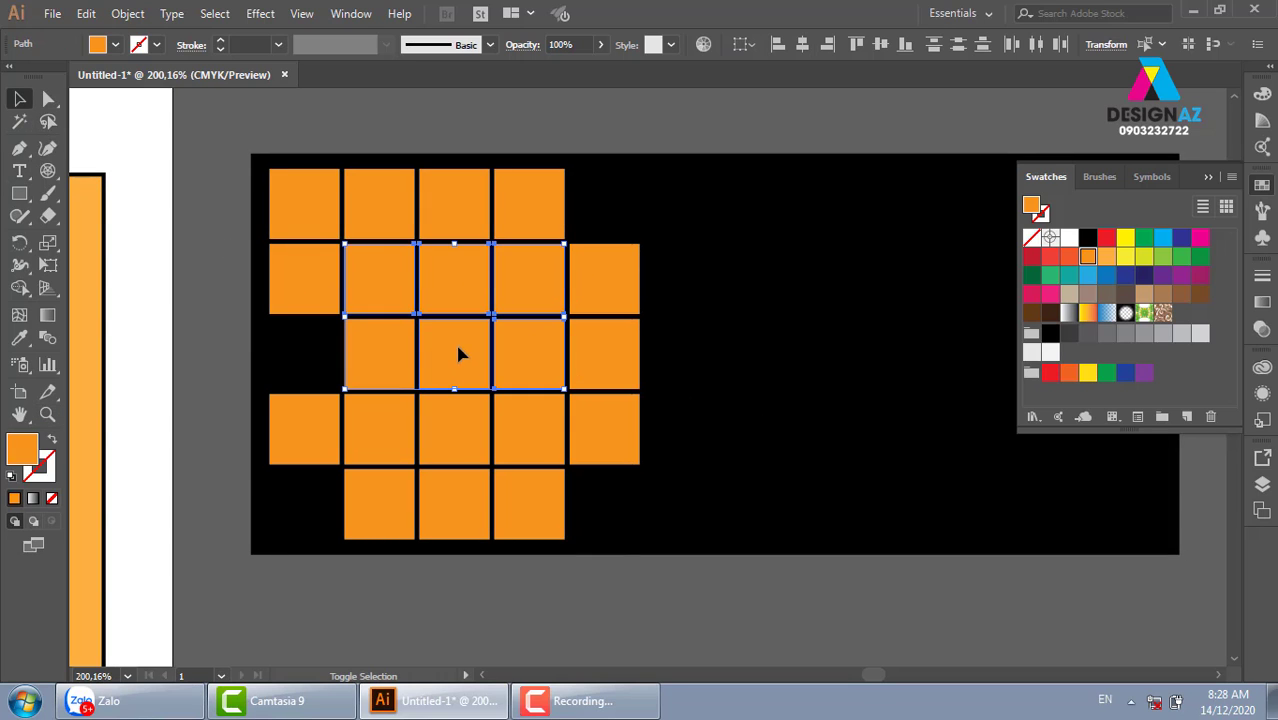
pyautogui.keyDown('shift'); pyautogui.click(403, 430); pyautogui.keyUp('shift')
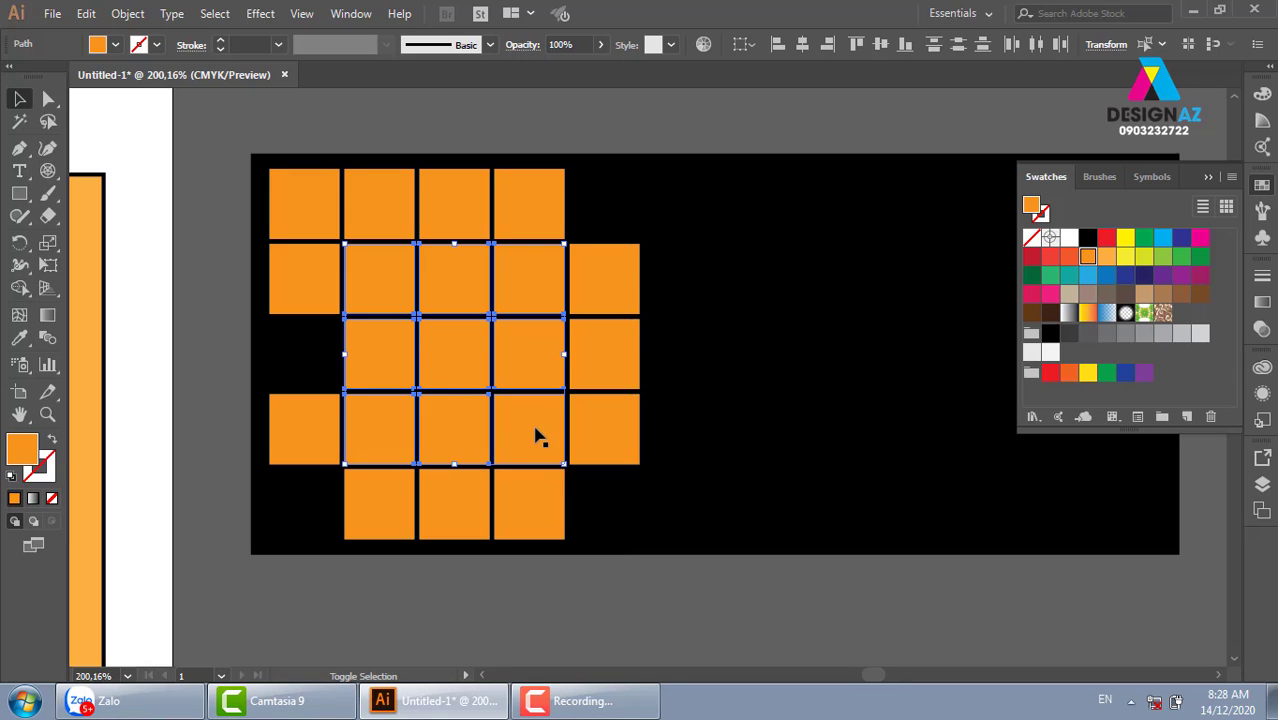
pyautogui.click(685, 436)
pyautogui.click(356, 436)
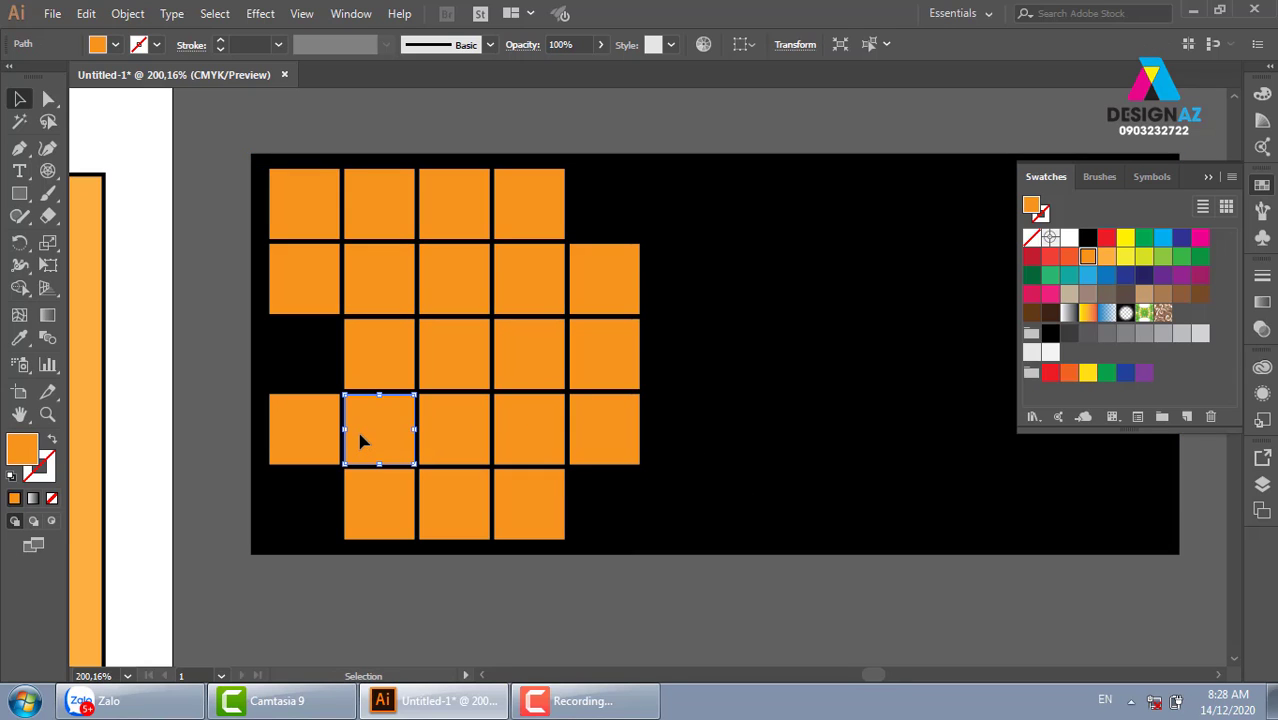
pyautogui.press('Delete')
pyautogui.click(456, 365)
pyautogui.press('Delete')
pyautogui.click(528, 363)
pyautogui.press('Delete')
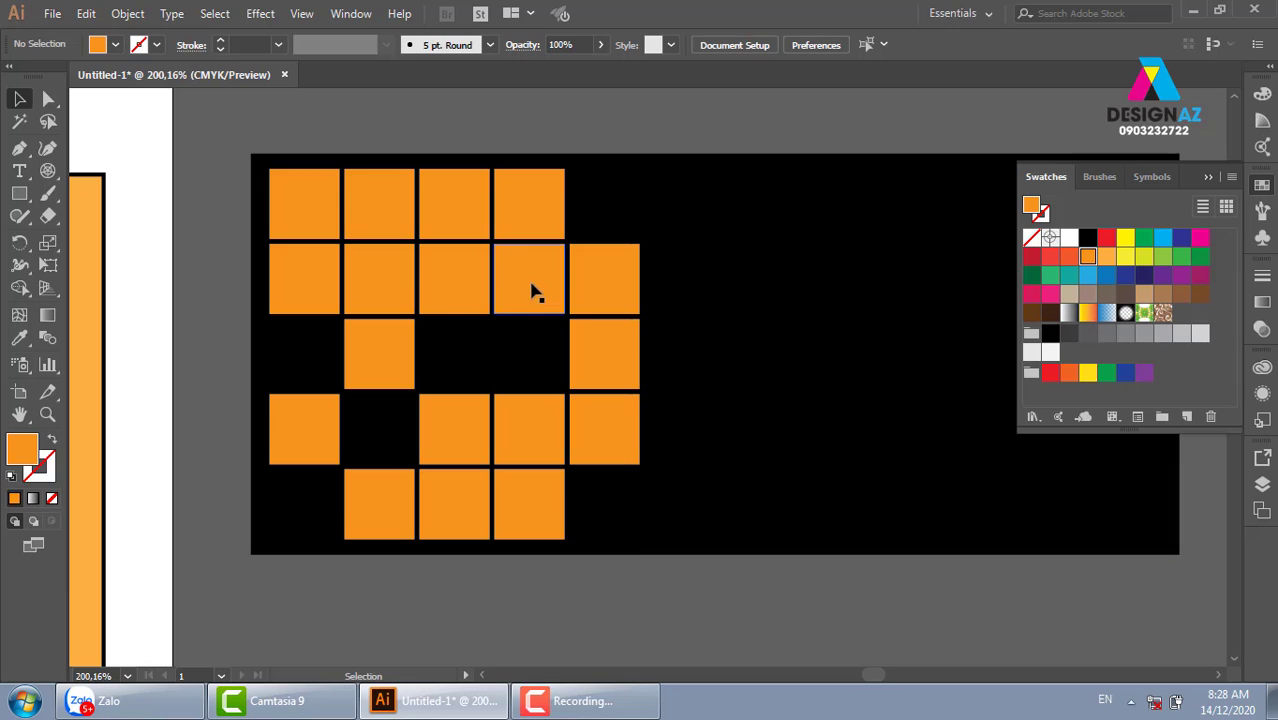
# - Delete the row-two inner tiles and the remaining inner tiles of the copy
pyautogui.click(533, 290)
pyautogui.press('Delete')
pyautogui.click(476, 285)
pyautogui.press('Delete')
pyautogui.click(371, 285)
pyautogui.click(382, 360)
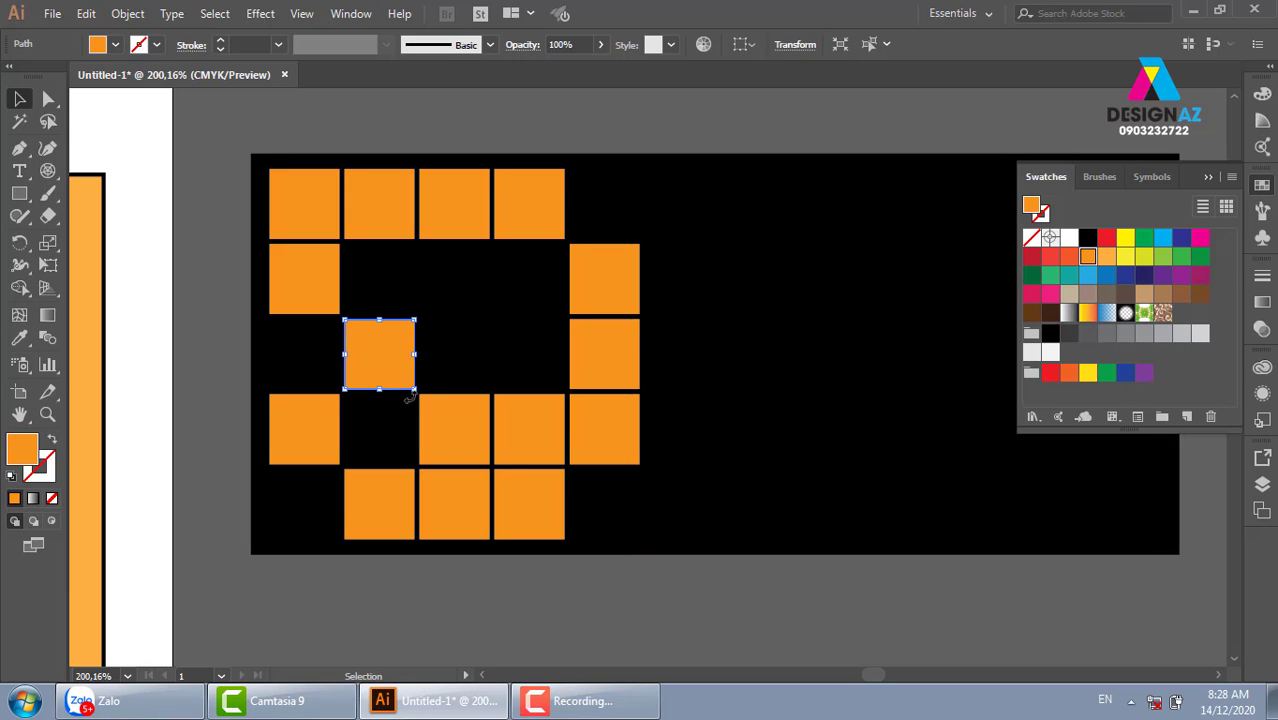
pyautogui.press('Delete')
pyautogui.click(454, 429)
pyautogui.press('Delete')
# - Enlarge one tile into a 3.09 cm square filling the empty centre
pyautogui.click(522, 432)
pyautogui.moveTo(494, 394)
pyautogui.mouseDown()
pyautogui.moveTo(395, 273)
pyautogui.moveTo(345, 244)
pyautogui.mouseUp()
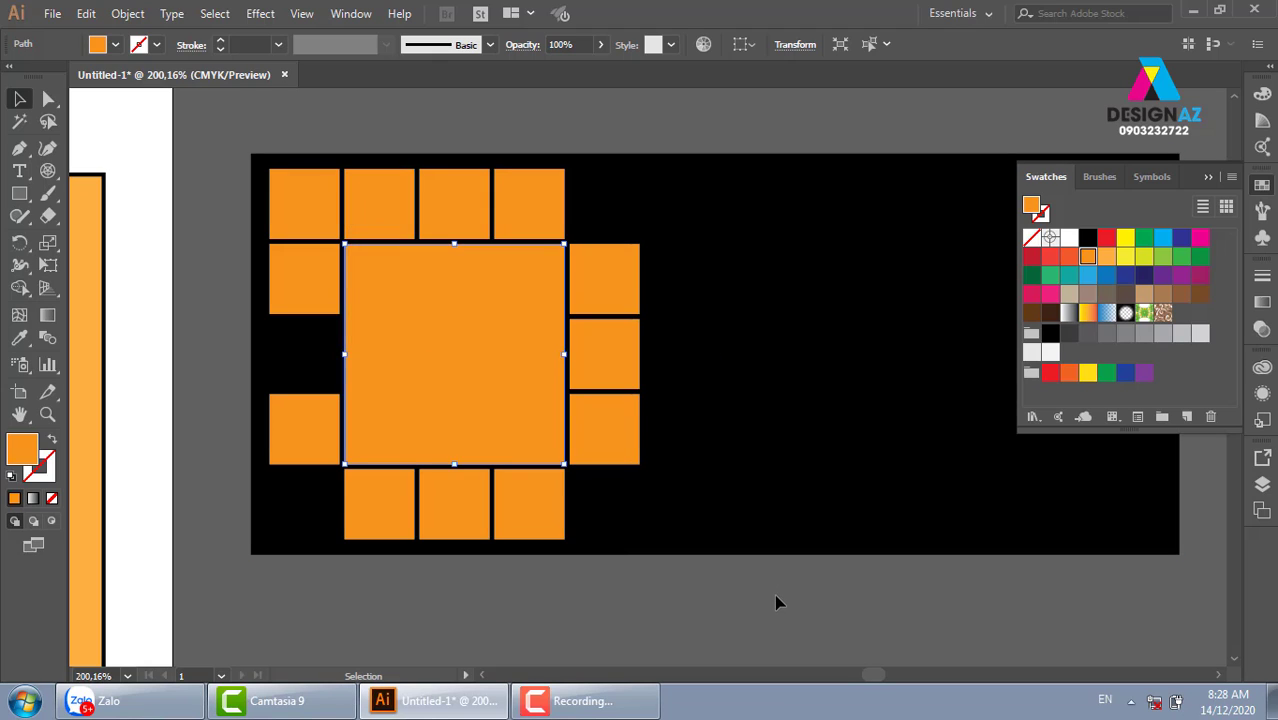
pyautogui.click(775, 596)
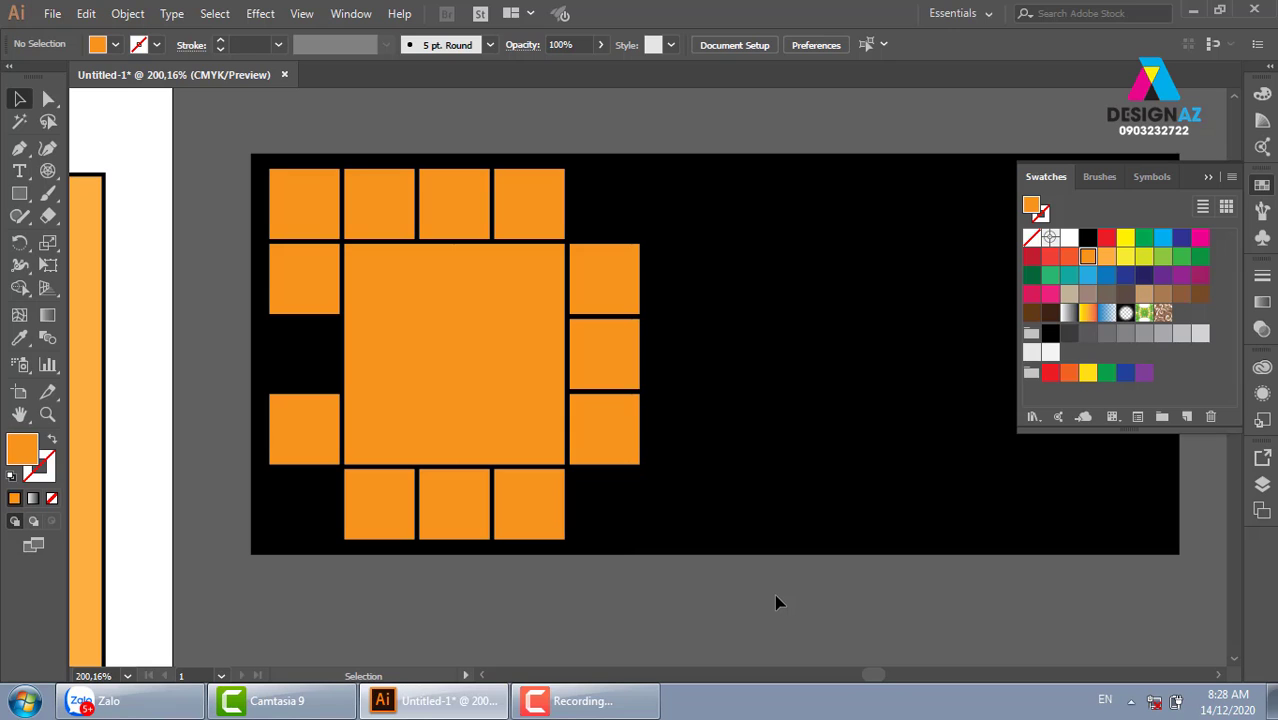
pyautogui.scroll(-2, 620, 570)
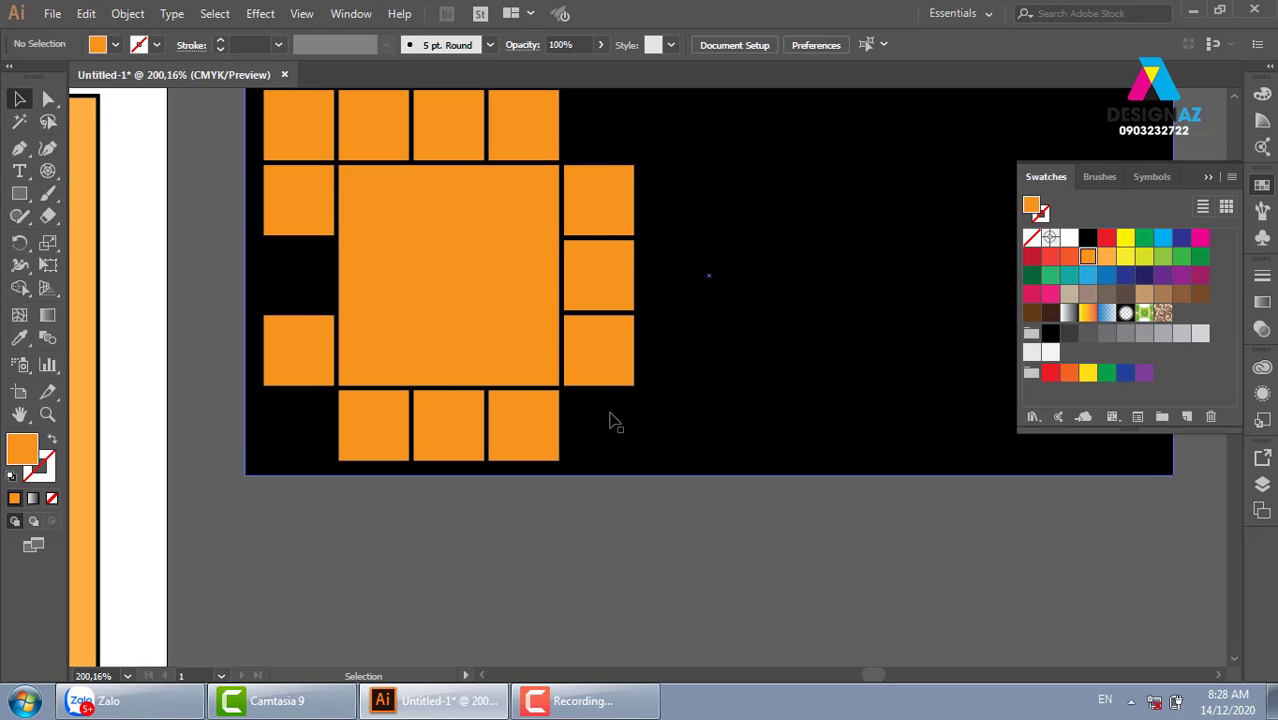
pyautogui.moveTo(613, 421)
pyautogui.mouseDown()
pyautogui.moveTo(685, 508)
pyautogui.moveTo(662, 391)
pyautogui.moveTo(667, 503)
pyautogui.mouseUp()
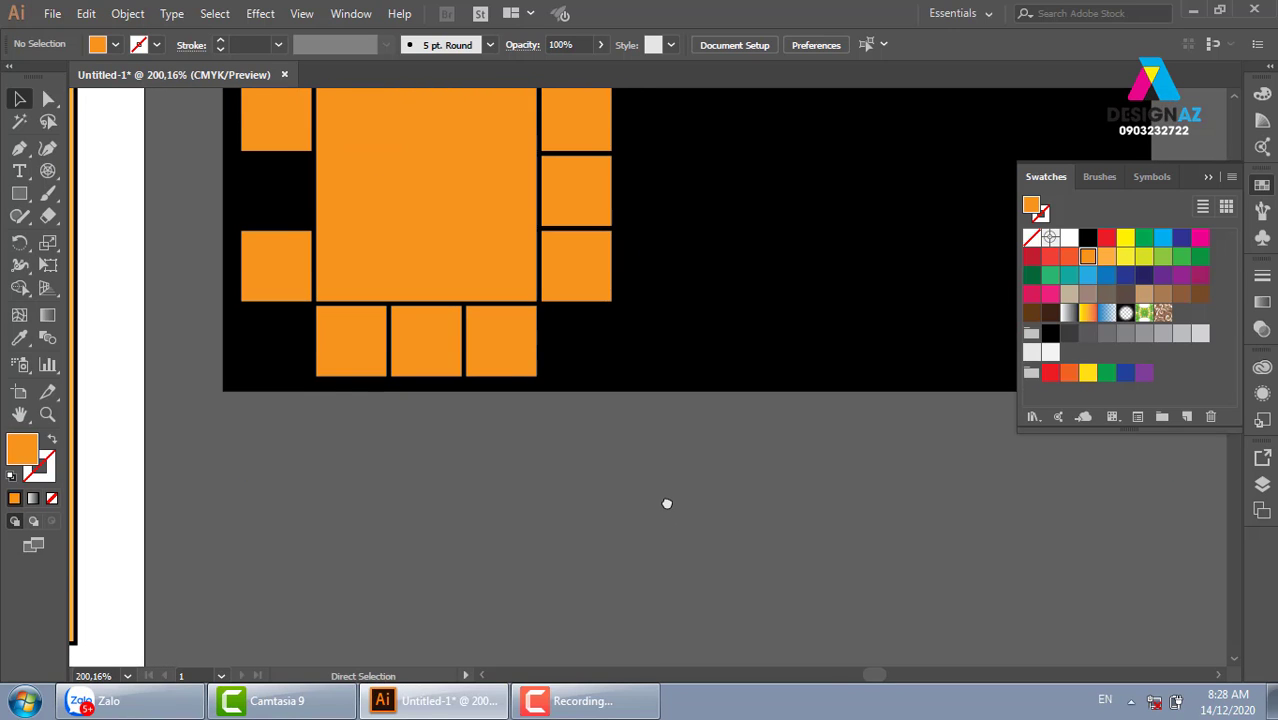
pyautogui.hotkey('ctrl', '-')
pyautogui.hotkey('ctrl', '-')
pyautogui.hotkey('ctrl', '-')
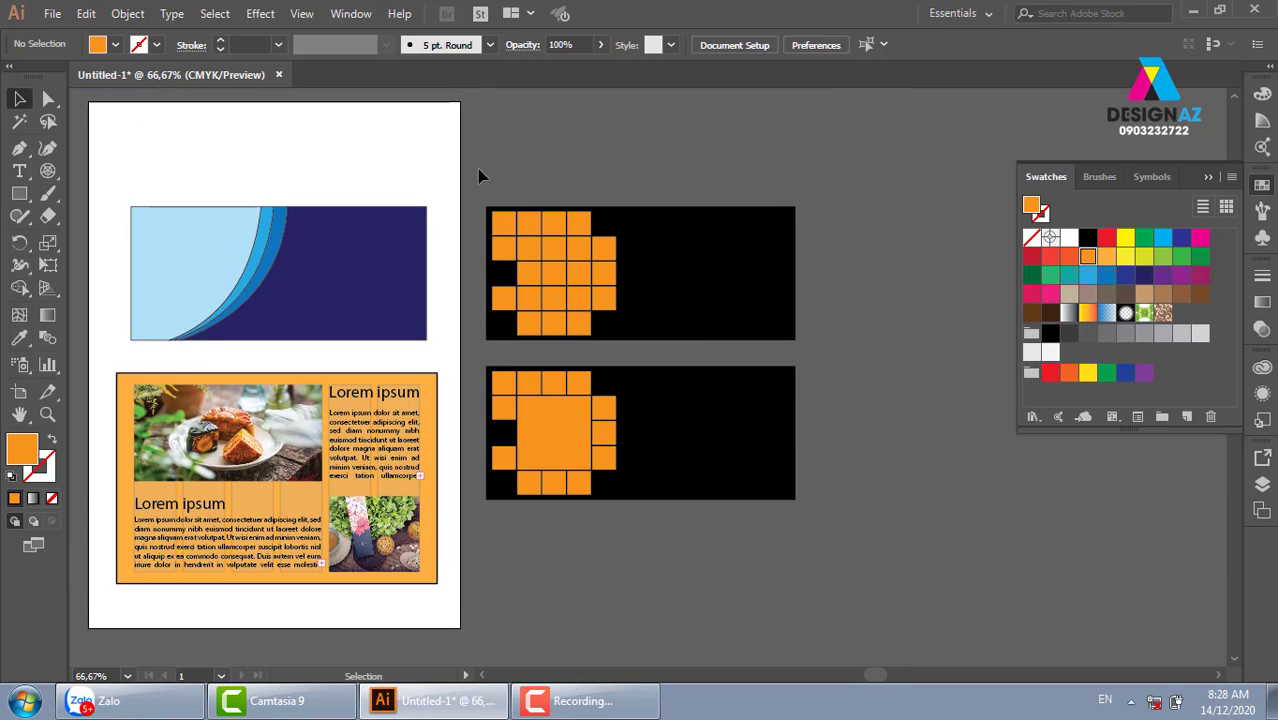
# - Combine the top banner's orange tiles into one compound path
pyautogui.moveTo(618, 322); pyautogui.dragTo(640, 336)
pyautogui.press('a')
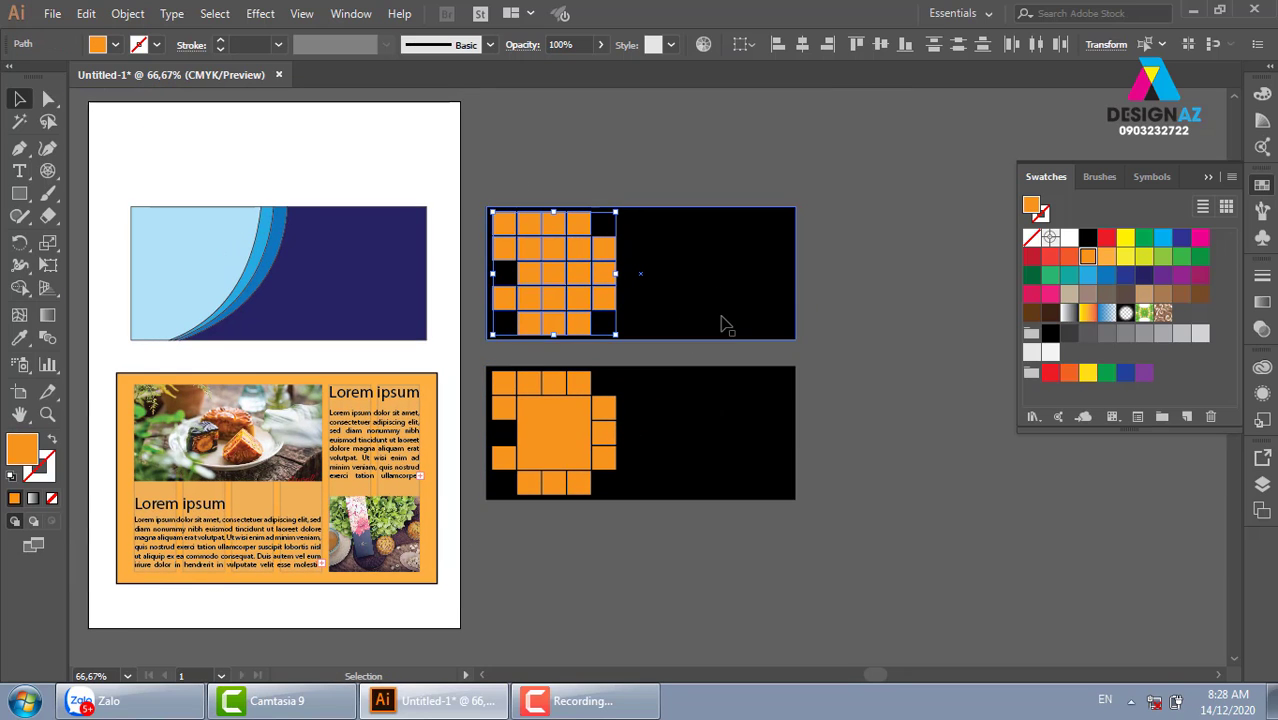
pyautogui.hotkey('ctrl', '+')
pyautogui.hotkey('ctrl', '+')
pyautogui.hotkey('ctrl', '+')
pyautogui.click(128, 13)
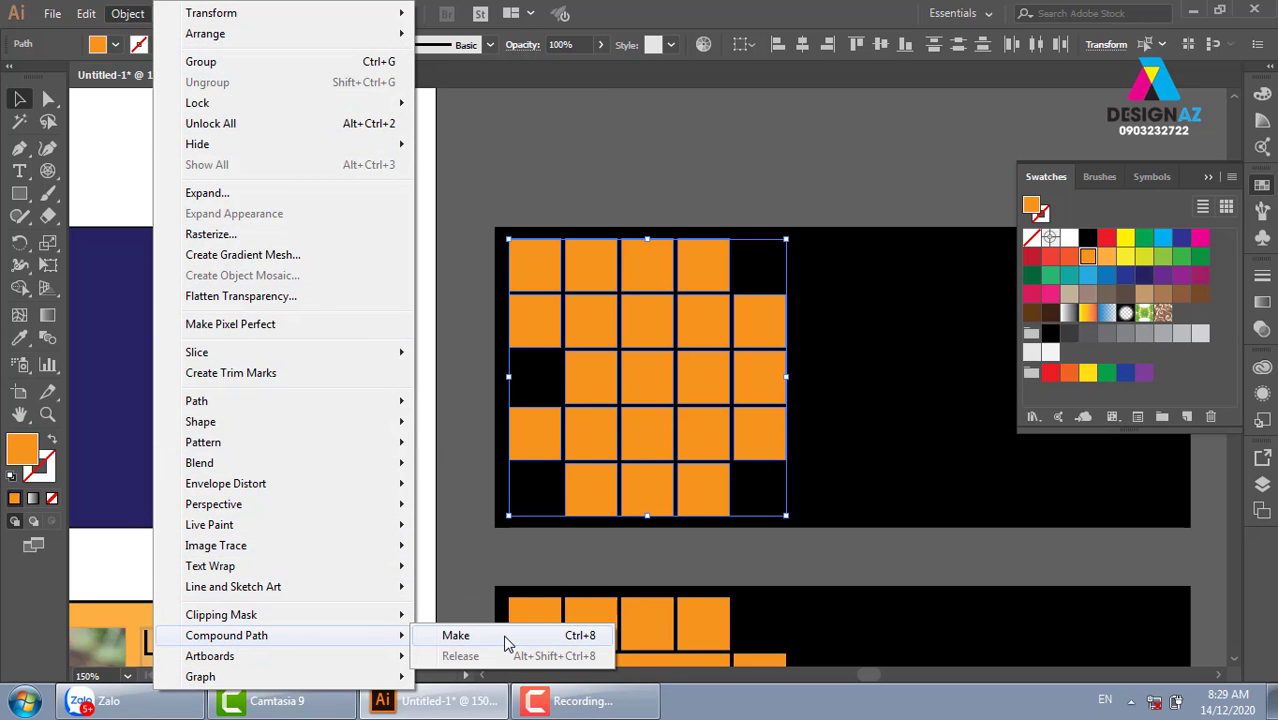
pyautogui.click(507, 638)
# - Combine the lower banner's orange tiles, without the black background, into one compound path
pyautogui.scroll(-5, 840, 320)
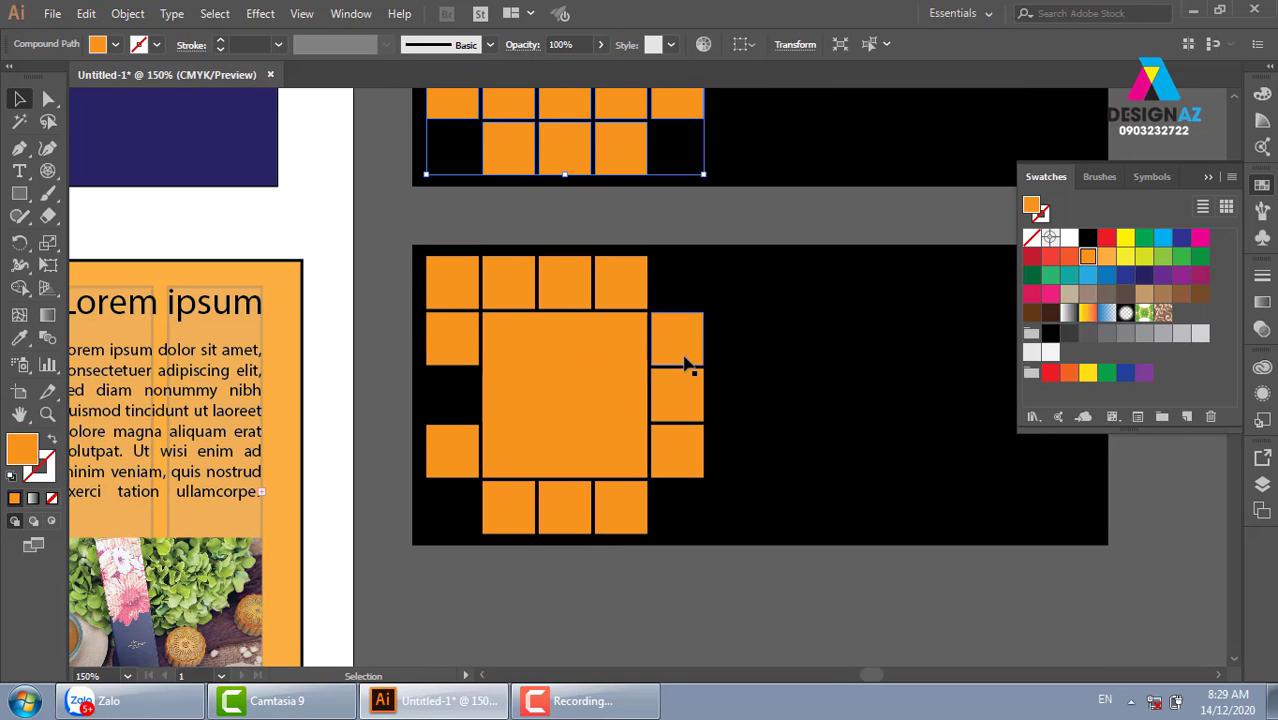
pyautogui.moveTo(638, 472); pyautogui.dragTo(742, 572)
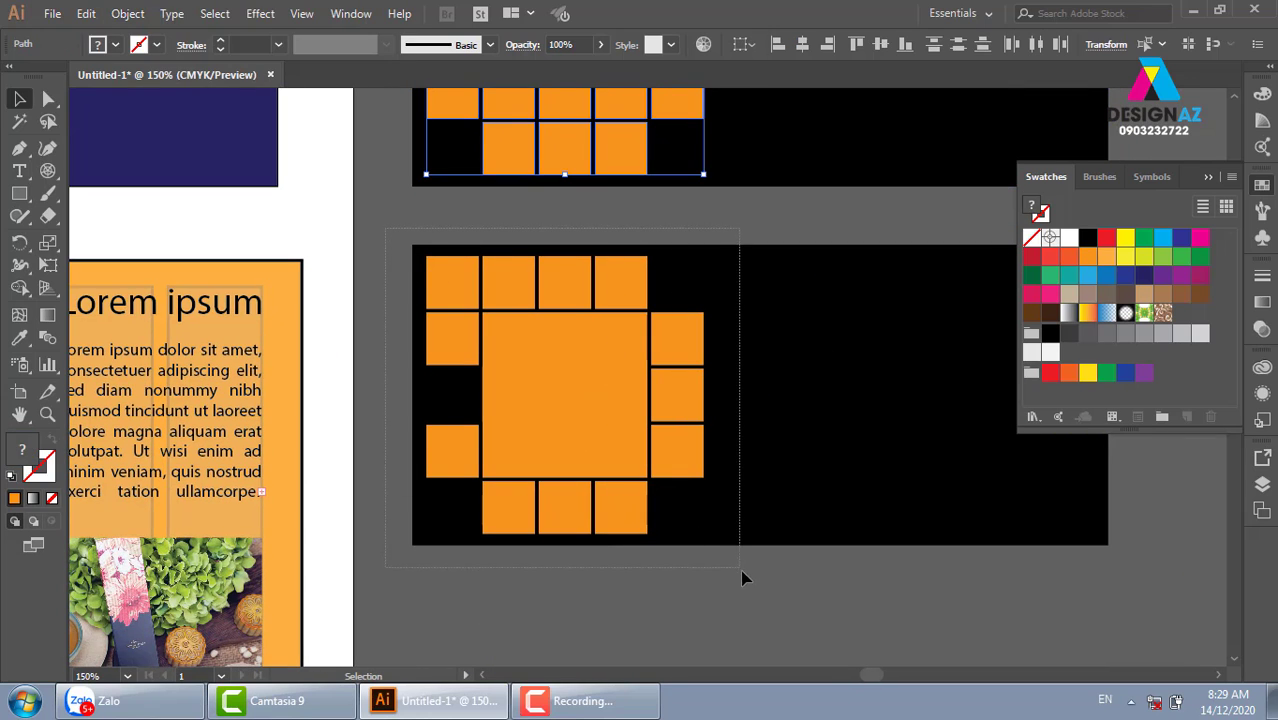
pyautogui.keyDown('shift'); pyautogui.click(868, 485); pyautogui.keyUp('shift')
pyautogui.click(127, 14)
pyautogui.moveTo(227, 635)
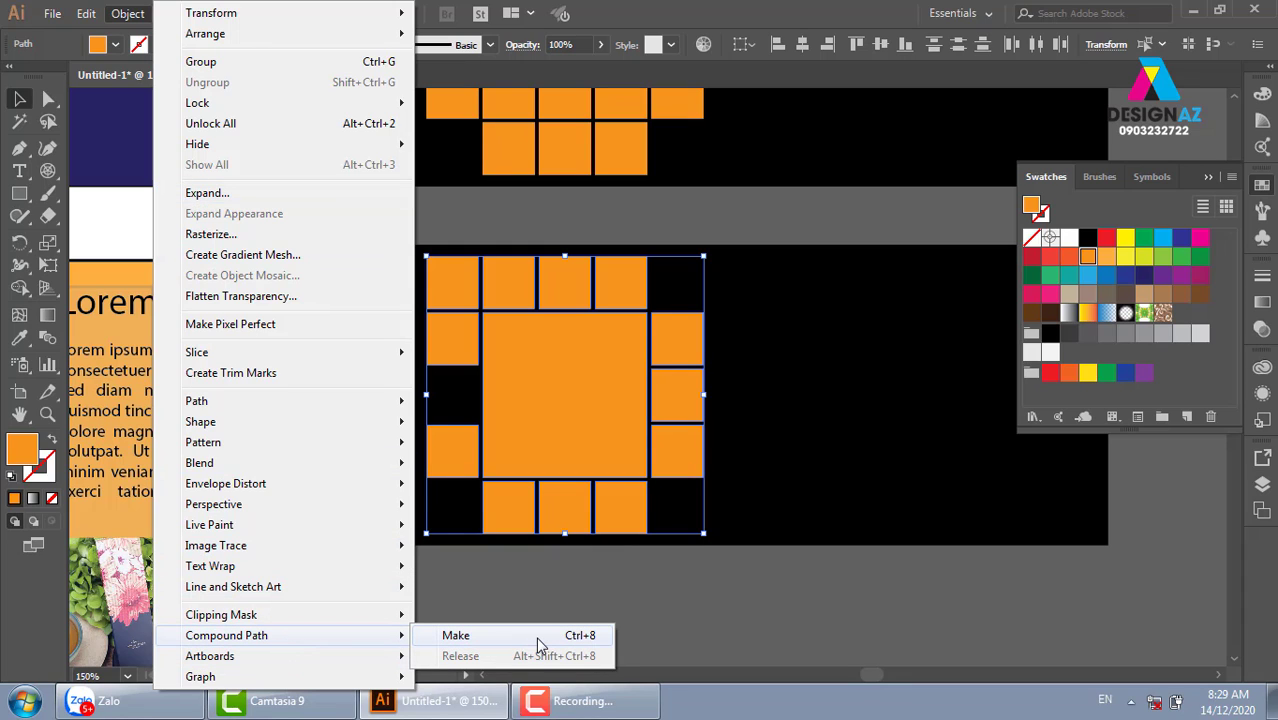
pyautogui.click(455, 635)
pyautogui.click(653, 434)
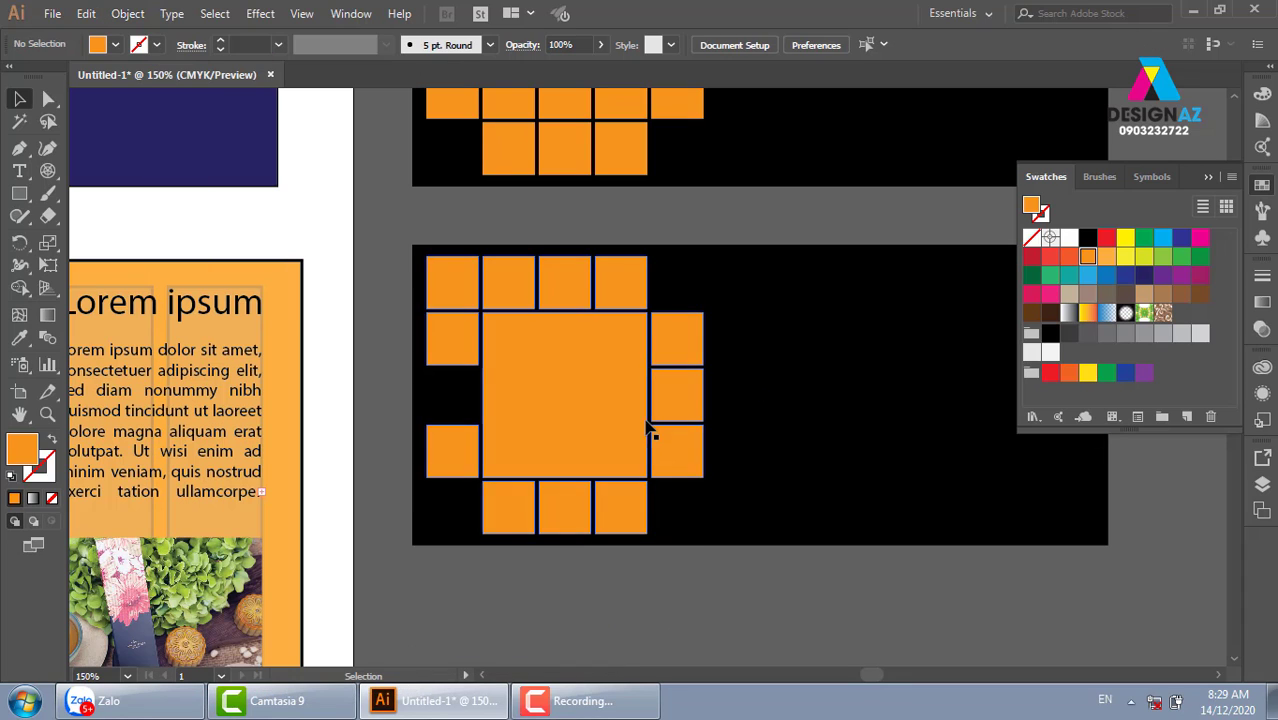
# - Place the maxresdefault cake photo into the document
pyautogui.click(52, 14)
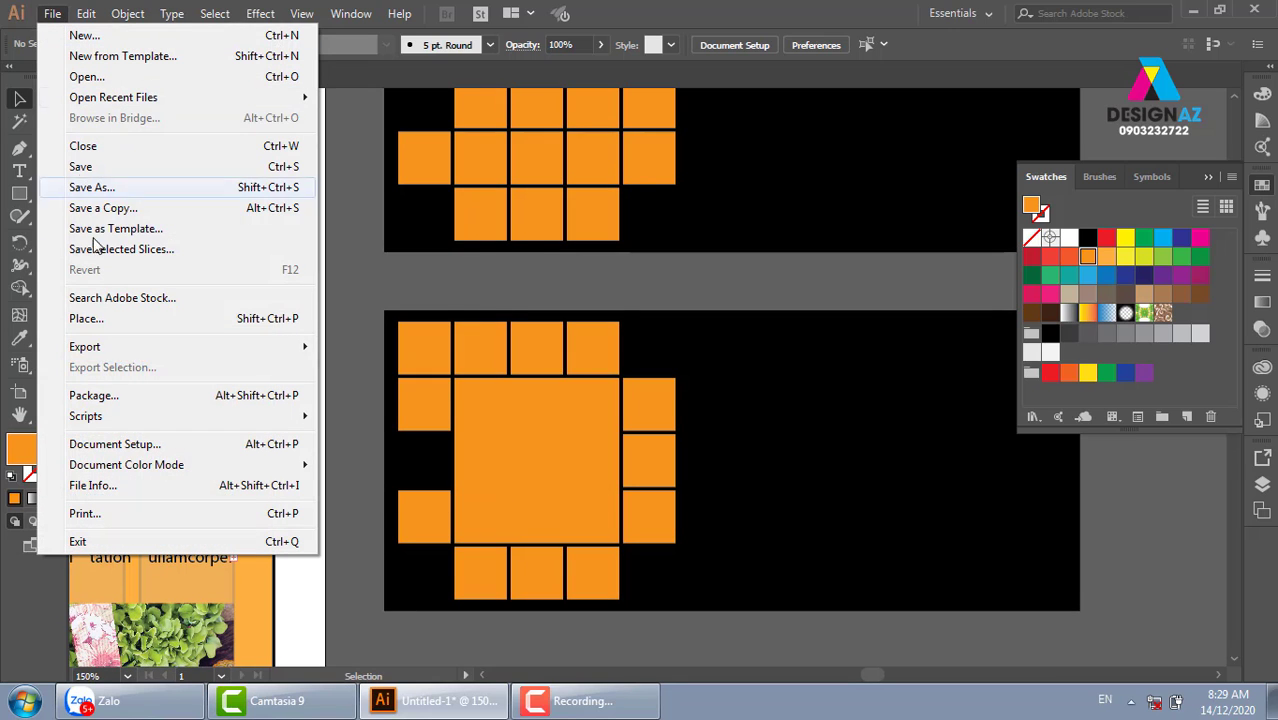
pyautogui.click(137, 319)
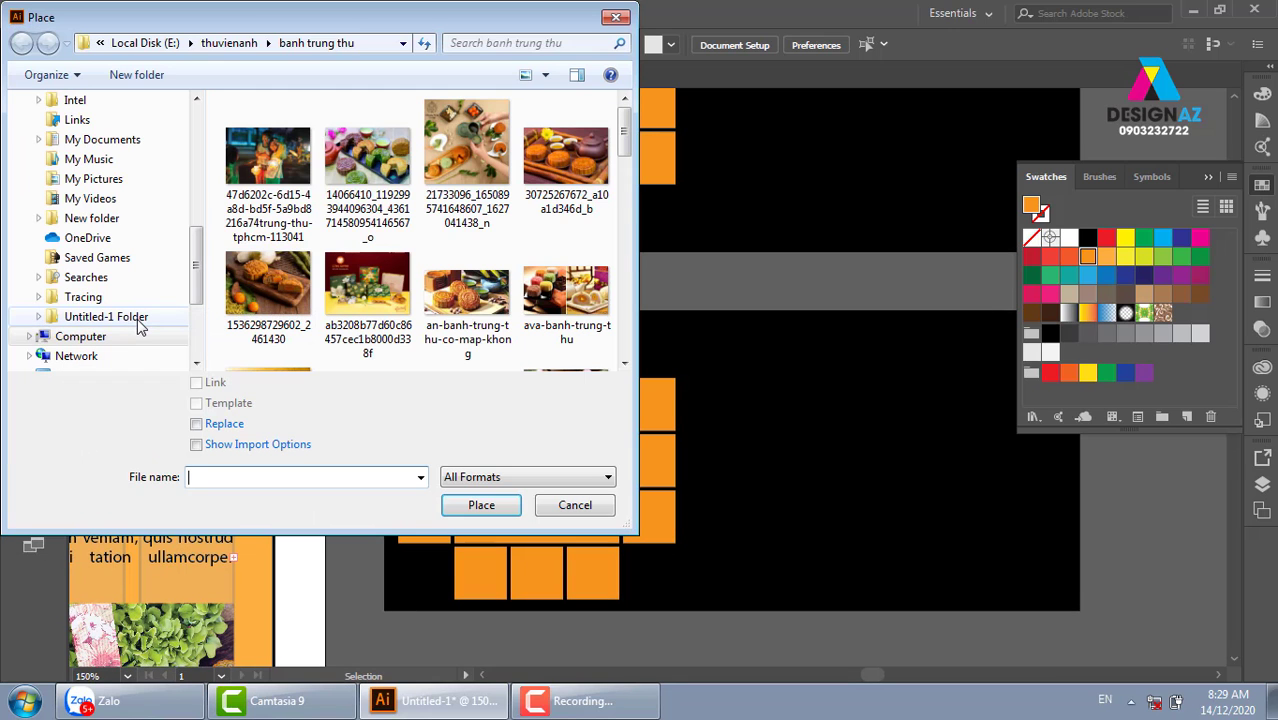
pyautogui.moveTo(624, 137); pyautogui.dragTo(630, 255)
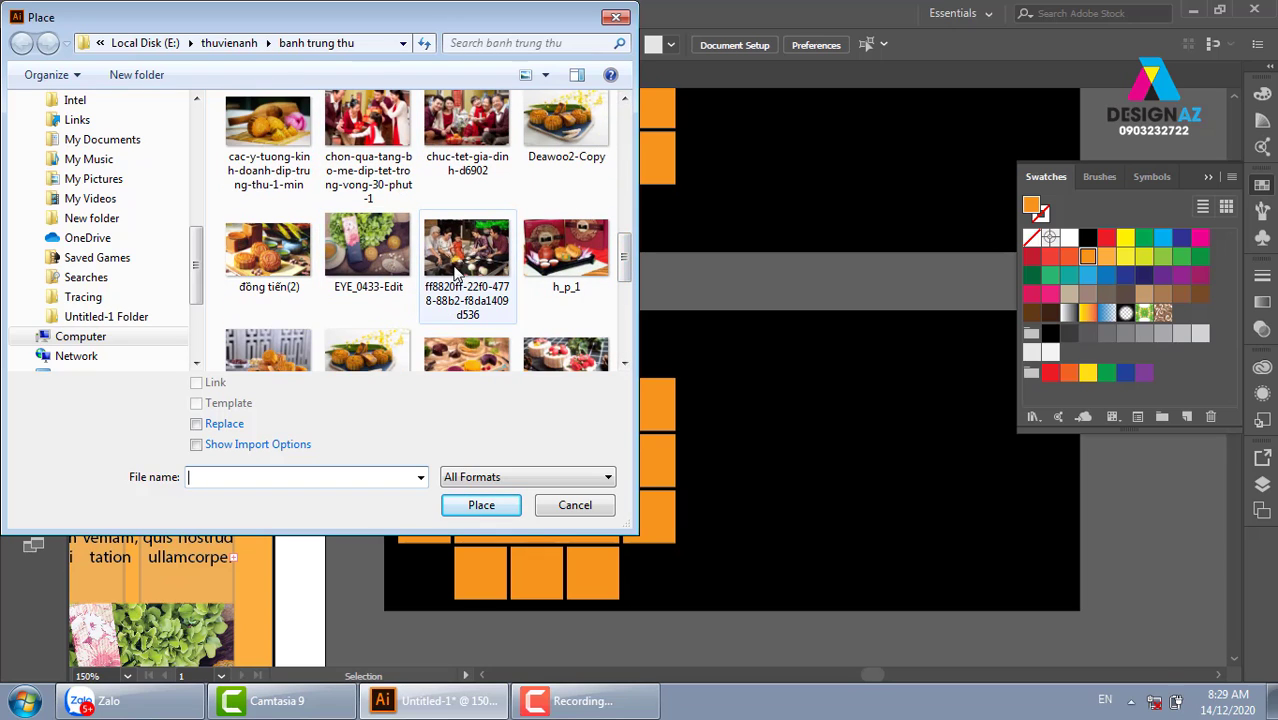
pyautogui.click(584, 366)
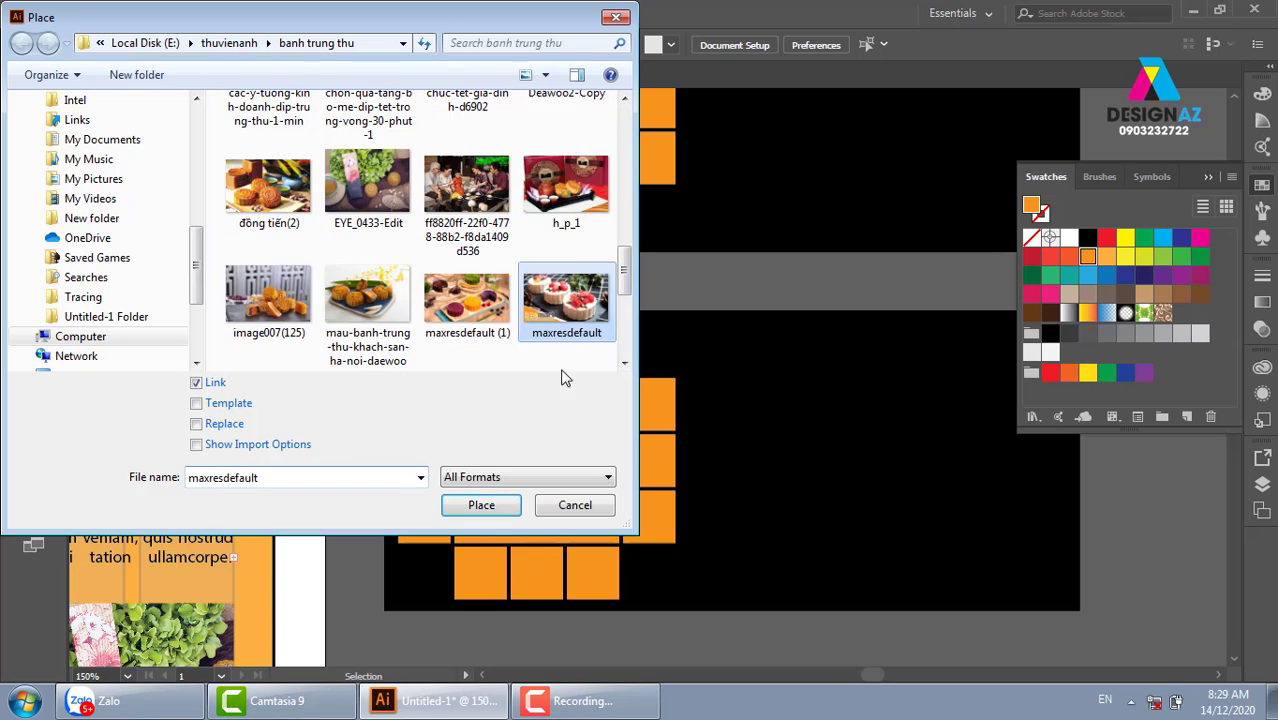
pyautogui.click(481, 505)
# - Position the cake photo behind the top banner's squares and clip it with a clipping mask
pyautogui.scroll(3, 620, 300)
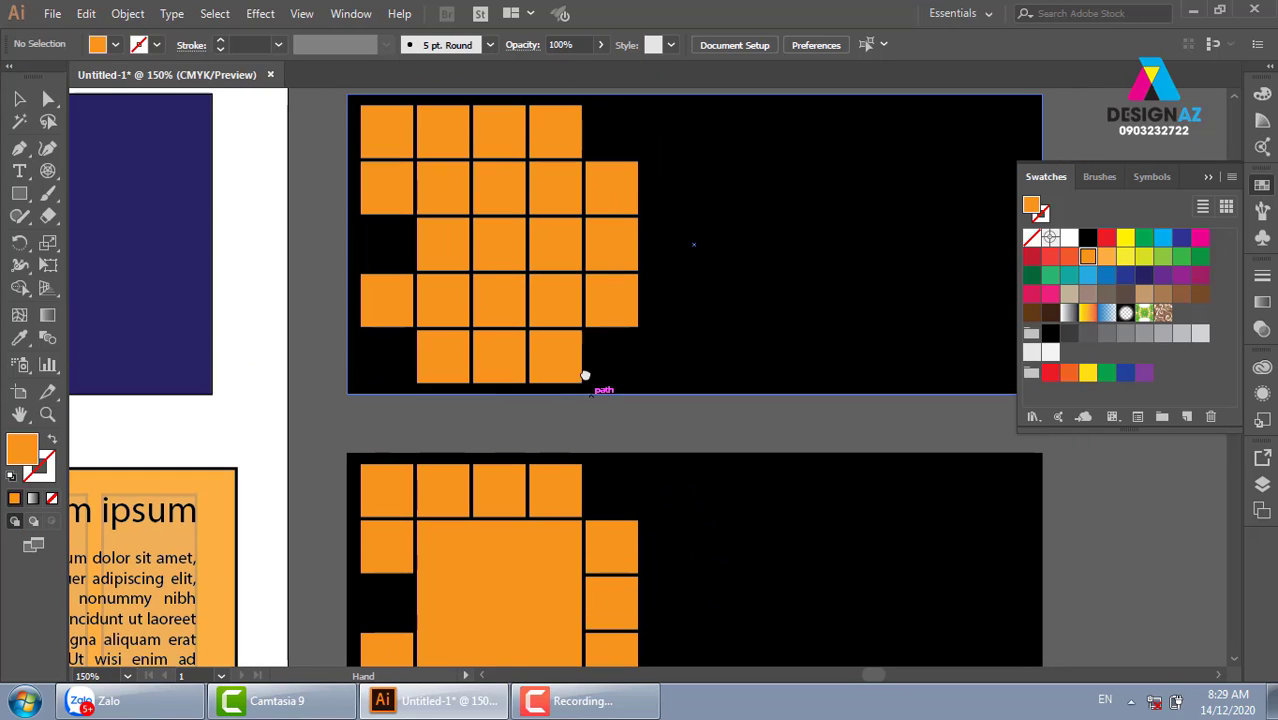
pyautogui.moveTo(329, 95); pyautogui.dragTo(860, 450)
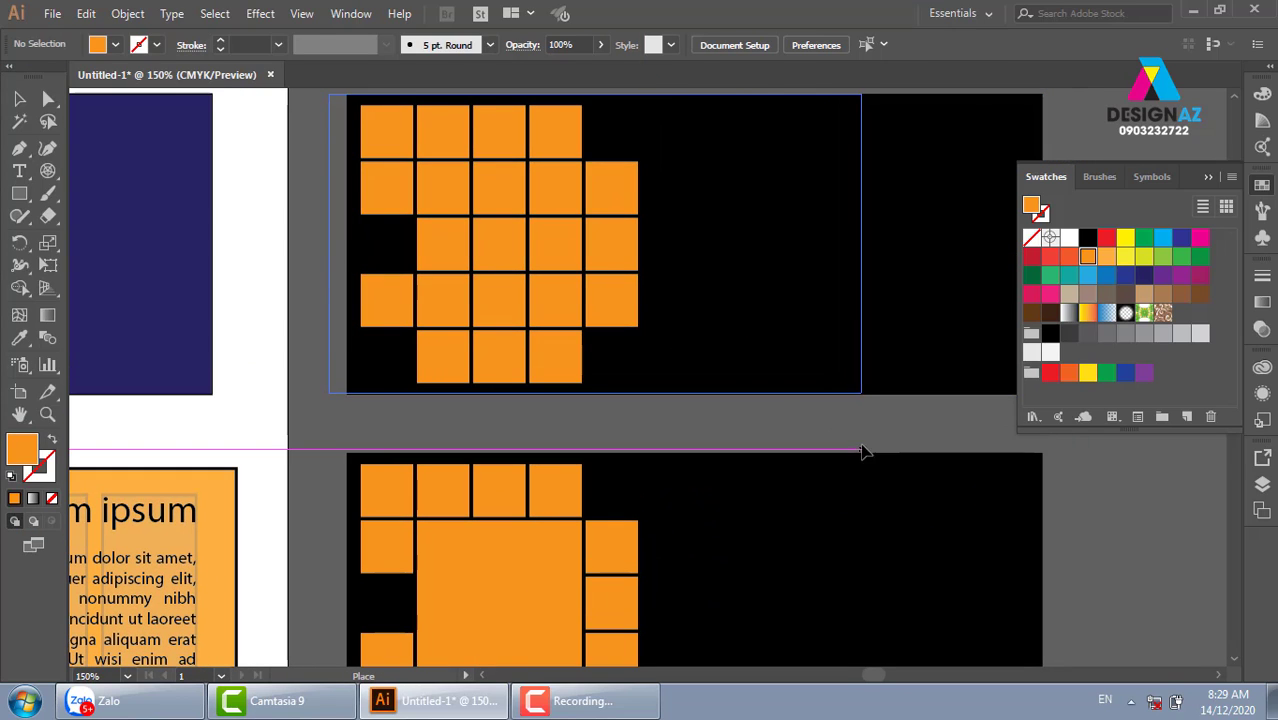
pyautogui.moveTo(818, 340); pyautogui.dragTo(708, 340)
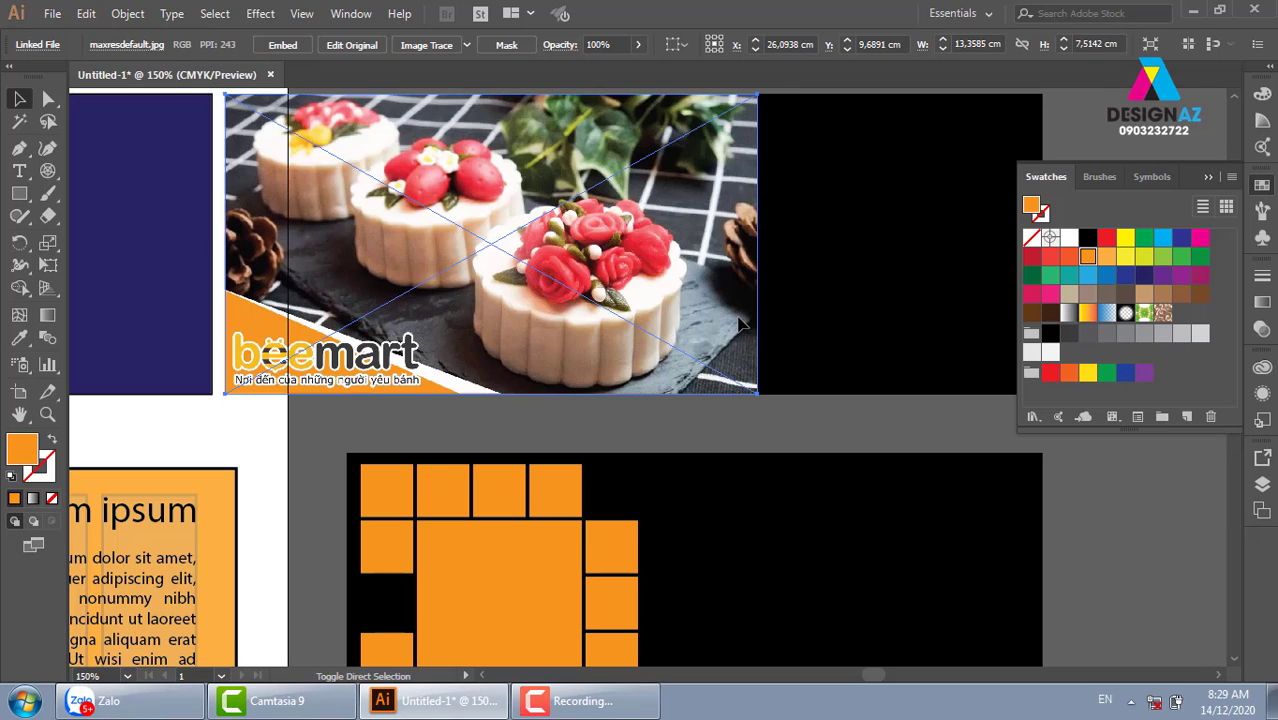
pyautogui.hotkey('ctrl', 'shift', '[')
pyautogui.keyDown('shift'); pyautogui.click(448, 198); pyautogui.keyUp('shift')
pyautogui.rightClick(448, 190)
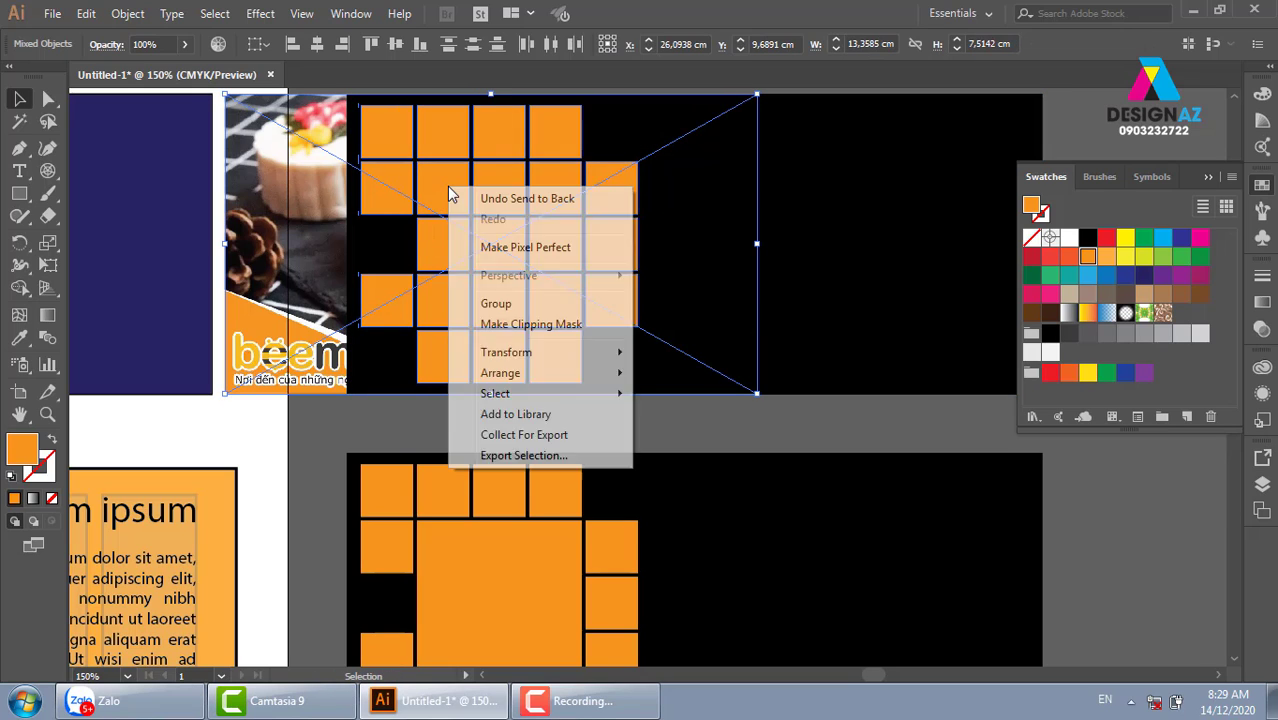
pyautogui.click(531, 324)
# - Bring the lower banner into view and select its orange squares
pyautogui.click(742, 455)
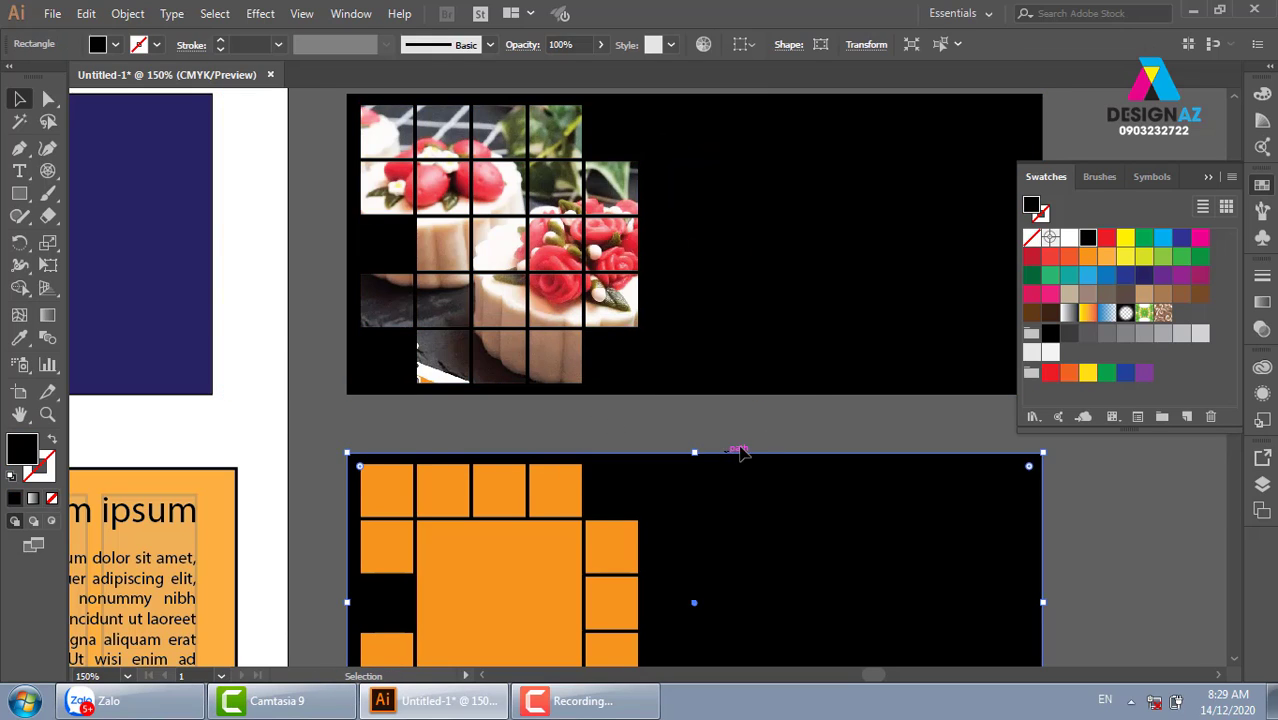
pyautogui.moveTo(807, 397); pyautogui.dragTo(735, 407)
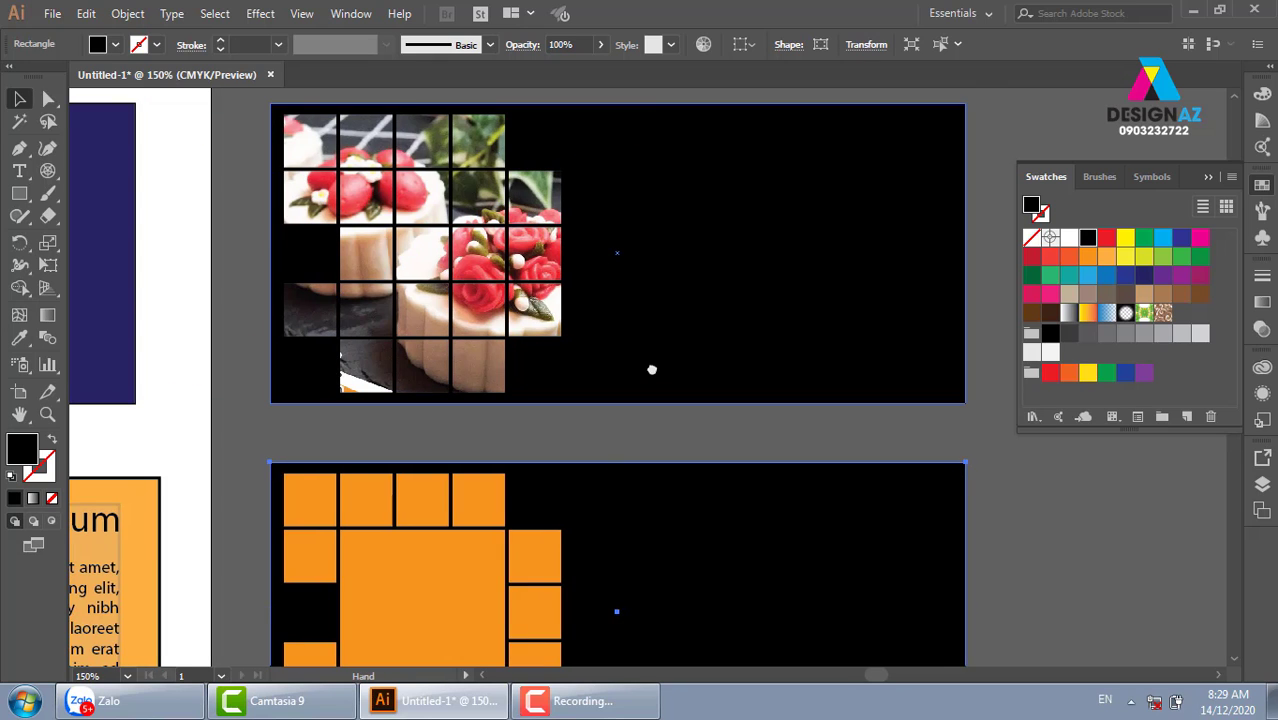
pyautogui.moveTo(613, 409); pyautogui.dragTo(643, 135)
pyautogui.click(493, 312)
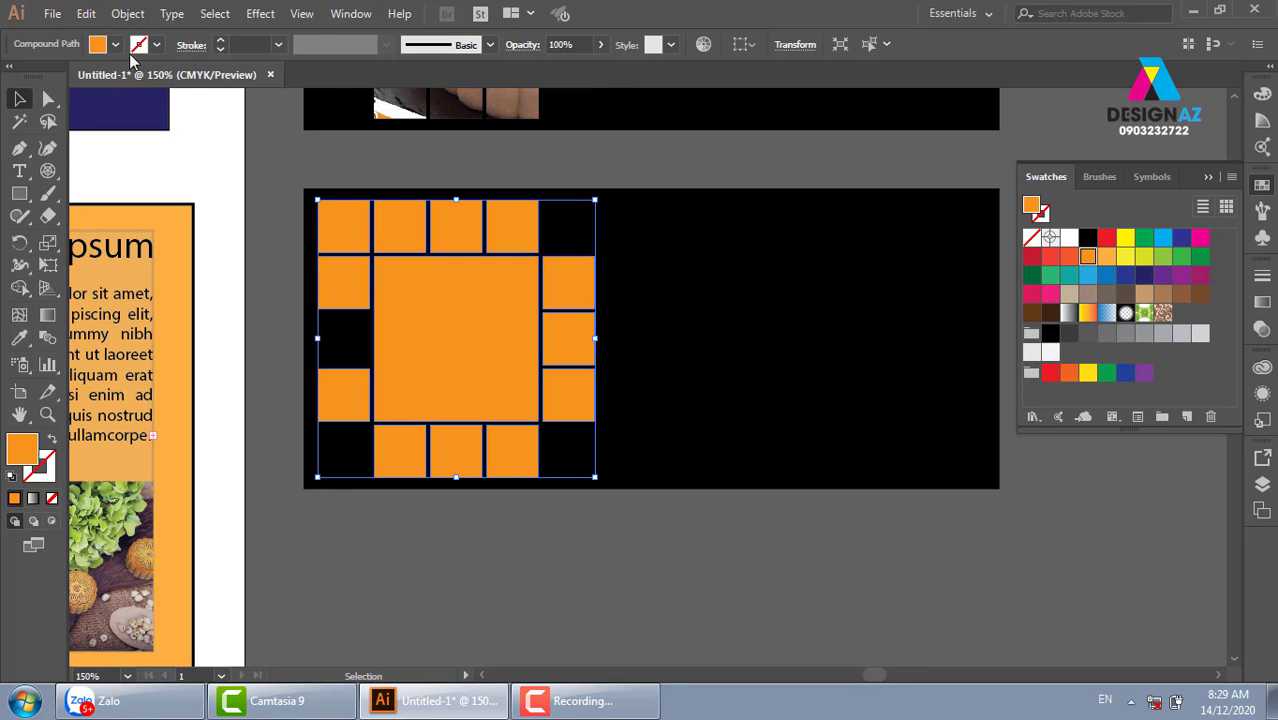
# - Place the lotus and mooncake photo into the document
pyautogui.click(53, 15)
pyautogui.click(147, 331)
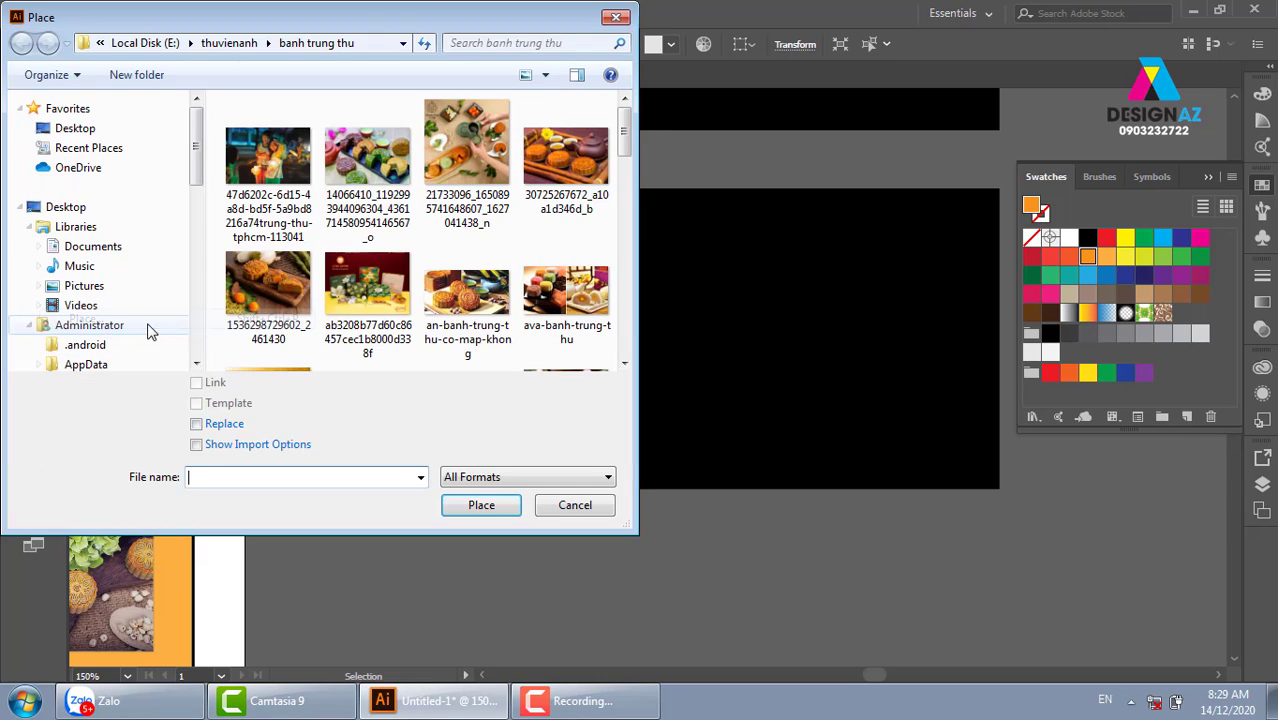
pyautogui.moveTo(625, 152); pyautogui.dragTo(628, 228)
pyautogui.click(490, 222)
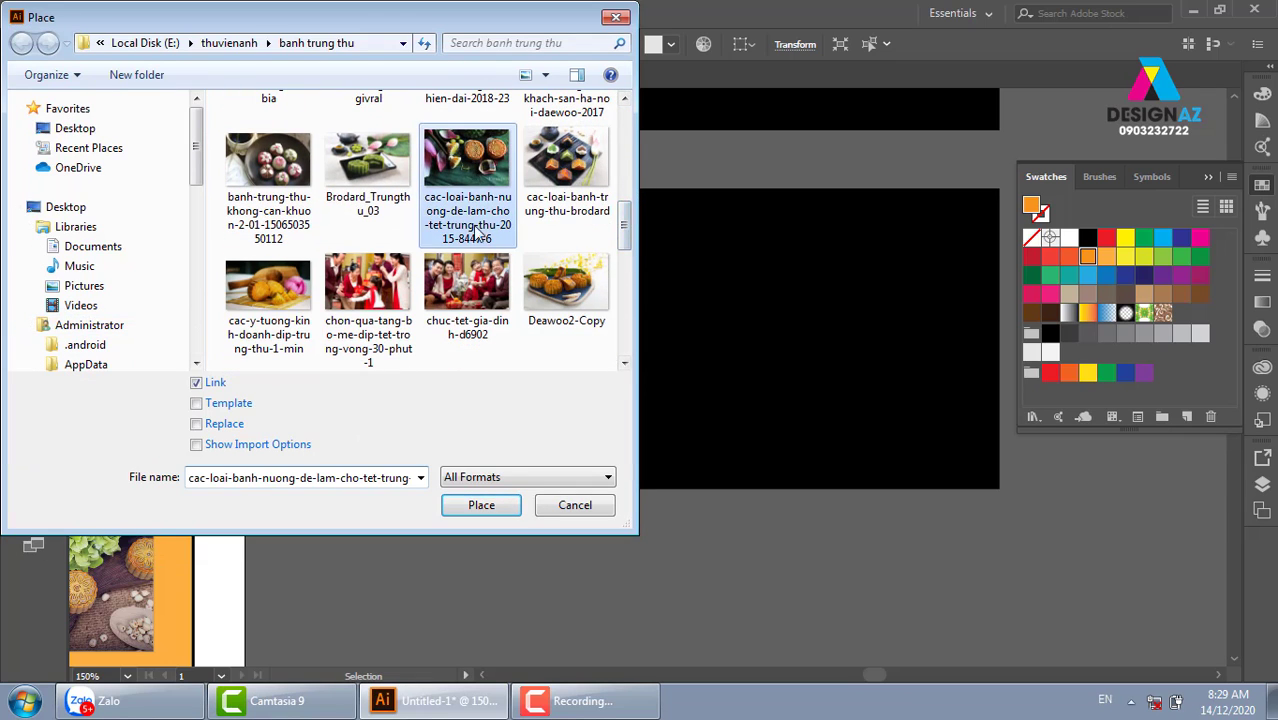
pyautogui.click(483, 507)
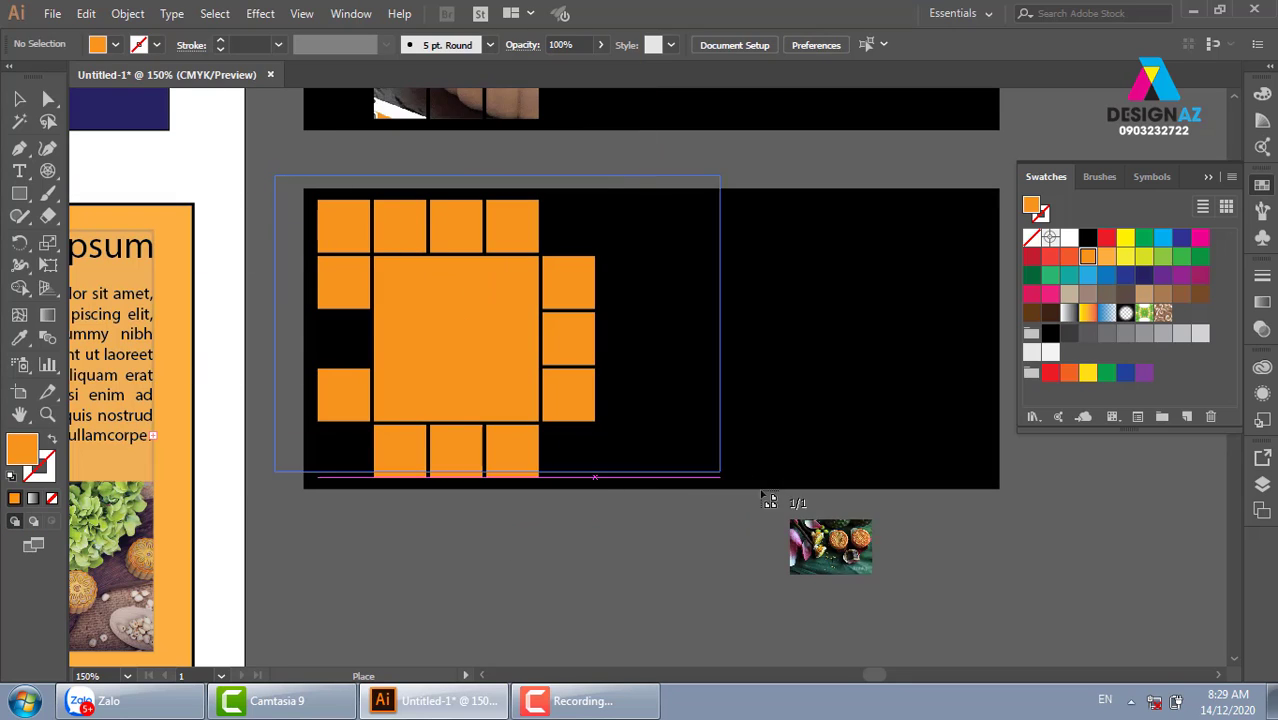
# - Position the lotus photo behind the second banner's squares and make a clipping mask
pyautogui.moveTo(276, 178); pyautogui.dragTo(868, 536)
pyautogui.hotkey('ctrl', 'shift', '[')
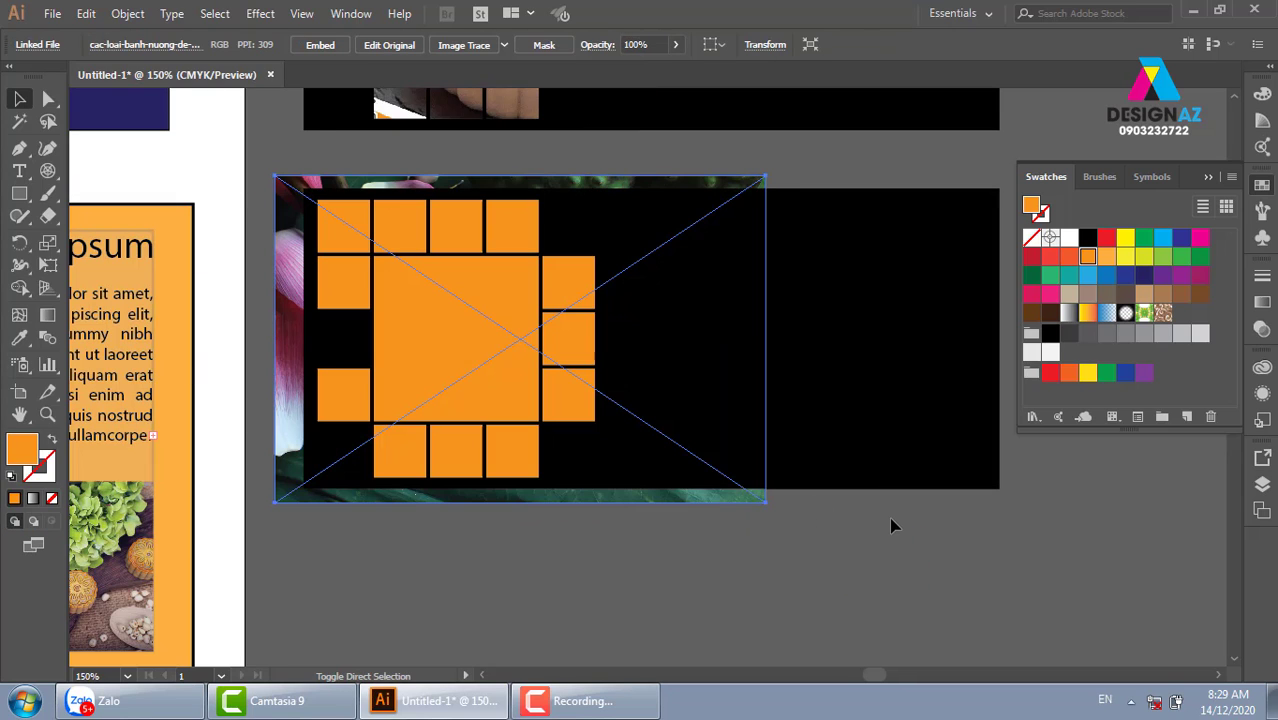
pyautogui.rightClick(453, 335)
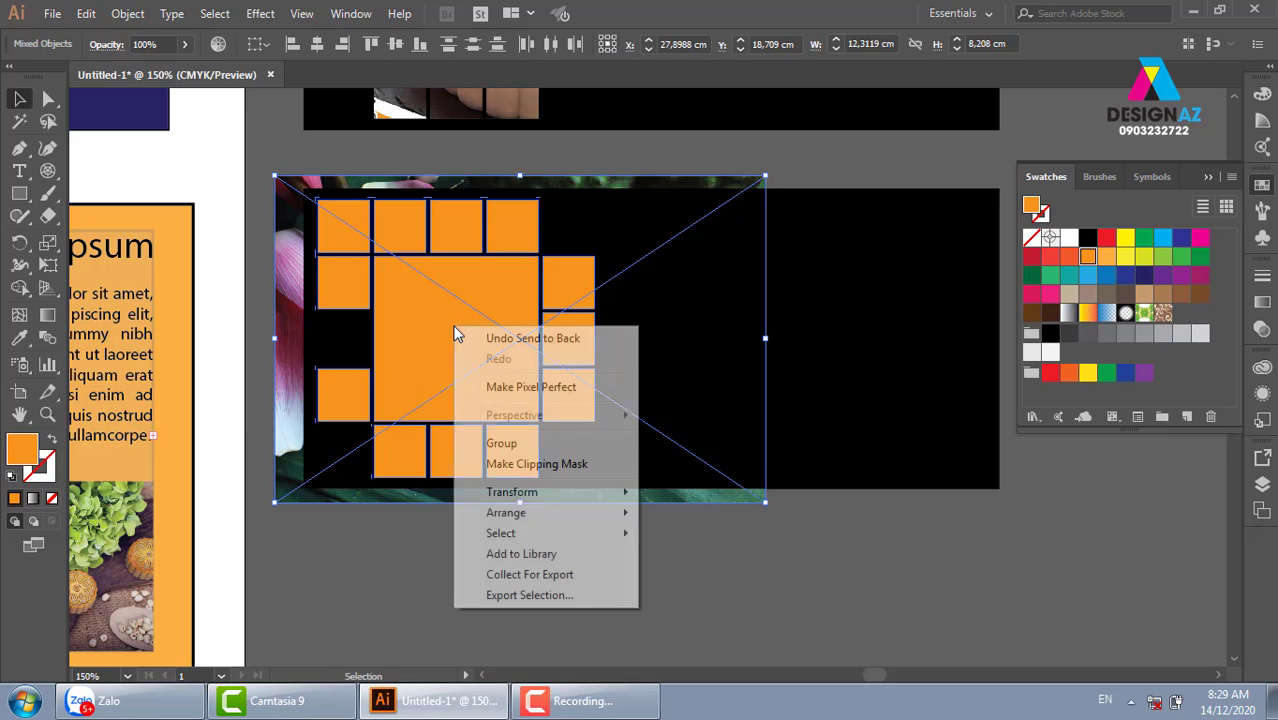
pyautogui.keyDown('shift'); pyautogui.click(435, 342); pyautogui.keyUp('shift')
pyautogui.rightClick(435, 342)
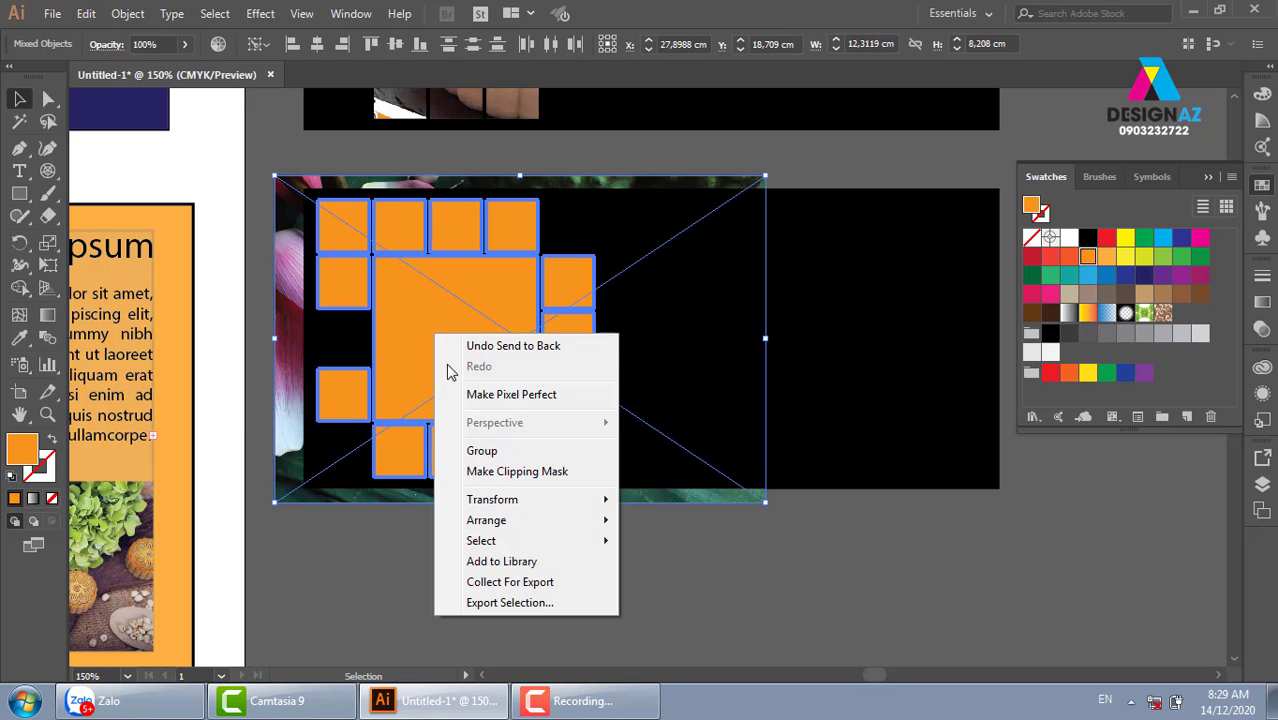
pyautogui.click(516, 482)
# - Deselect and zoom out to view the whole artboard
pyautogui.click(633, 502)
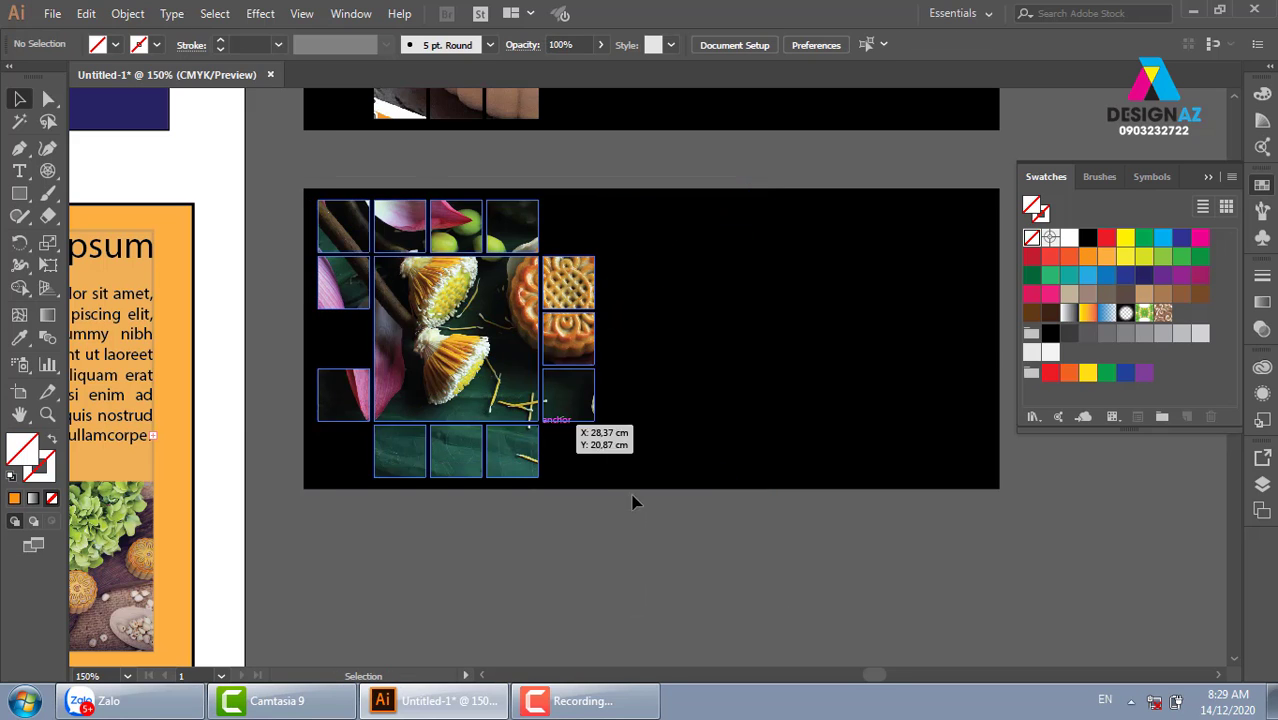
pyautogui.moveTo(874, 566); pyautogui.dragTo(783, 580)
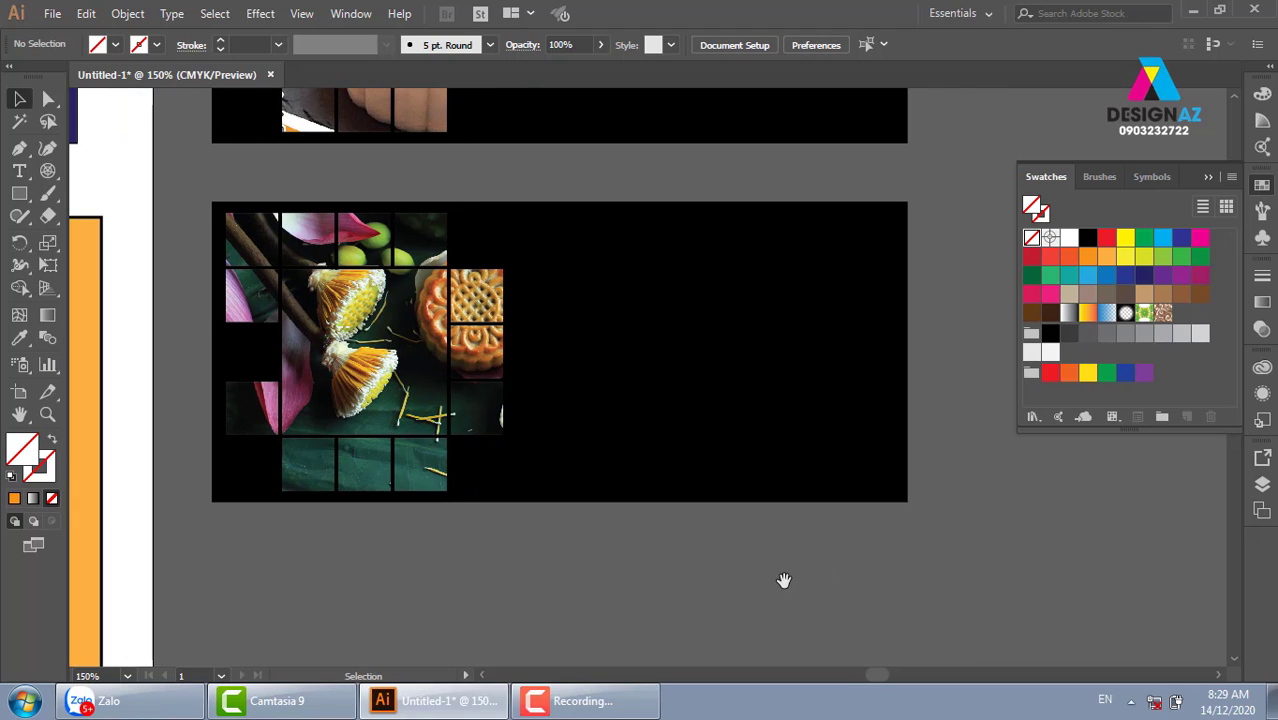
pyautogui.hotkey('ctrl', '-')
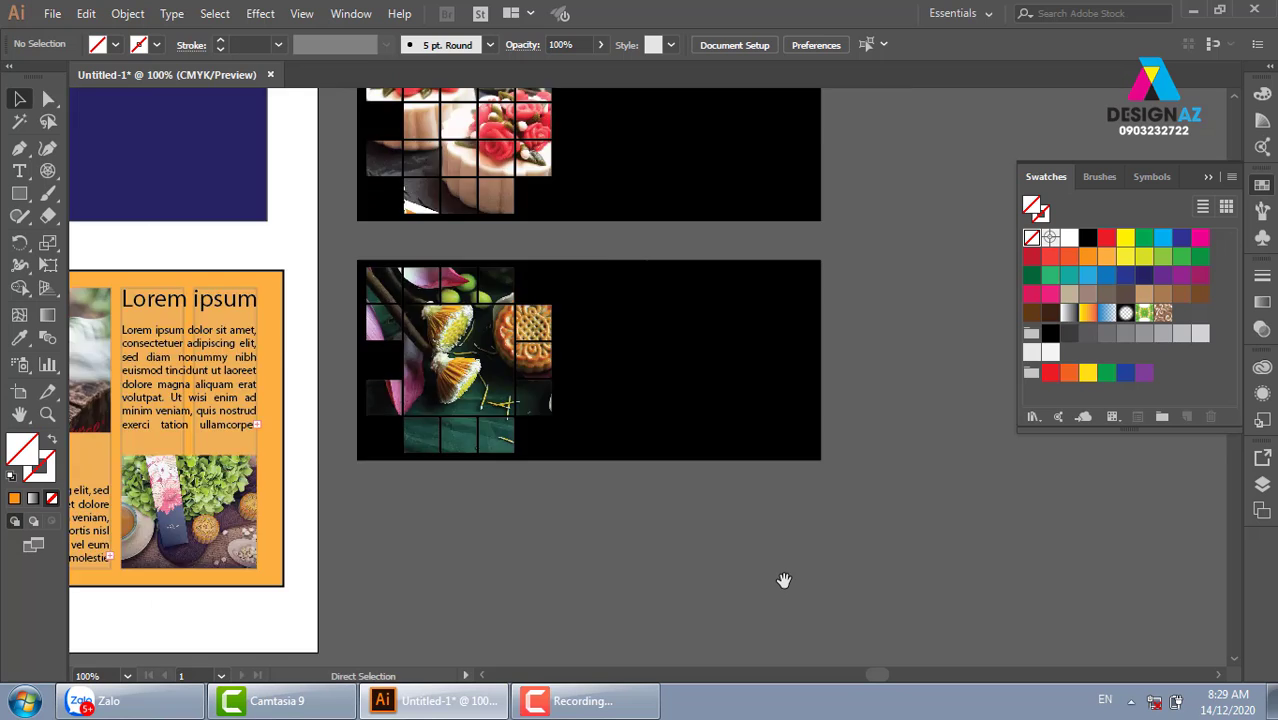
pyautogui.hotkey('ctrl', '-')
pyautogui.hotkey('ctrl', '-')
# - Duplicate the lower banner below the others and fill the copy dark brown
pyautogui.moveTo(757, 538); pyautogui.dragTo(740, 404)
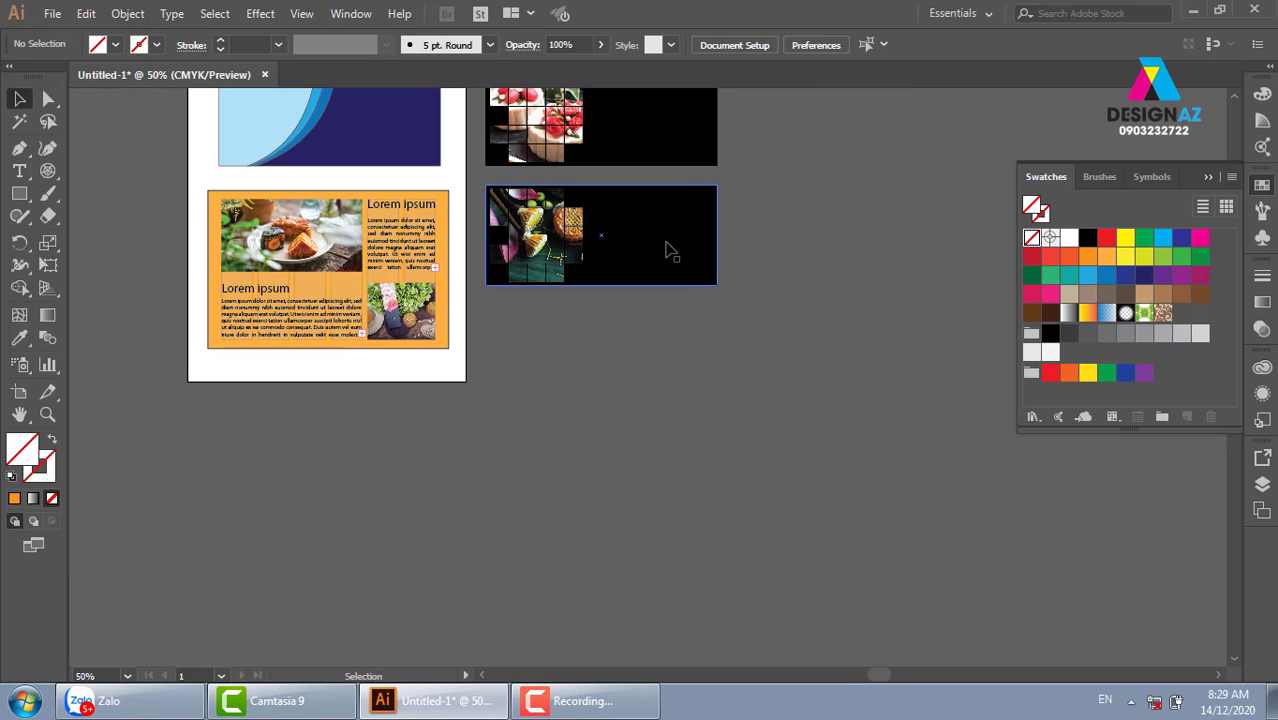
pyautogui.moveTo(665, 250); pyautogui.dragTo(669, 357)
pyautogui.click(1050, 313)
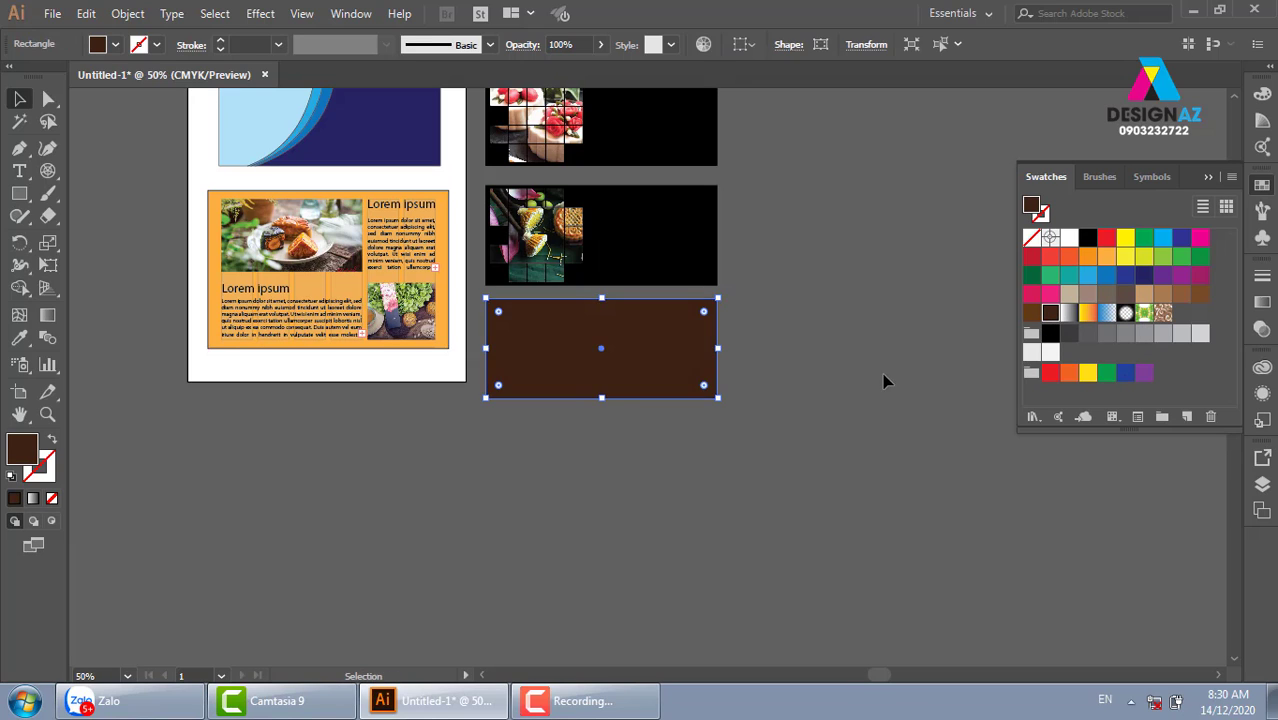
pyautogui.click(884, 377)
# - Draw a white square at the brown banner's top-left corner
pyautogui.press('z')
pyautogui.moveTo(470, 275); pyautogui.dragTo(785, 430)
pyautogui.moveTo(618, 353); pyautogui.dragTo(631, 331)
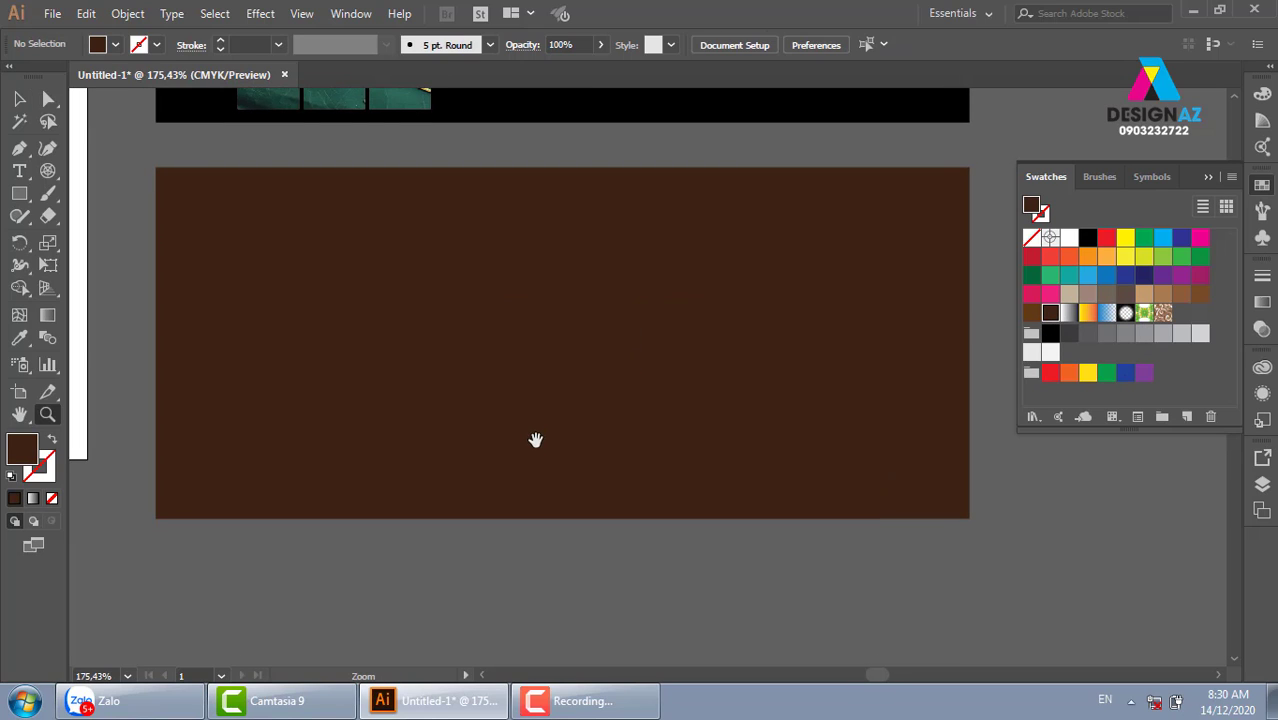
pyautogui.click(19, 194)
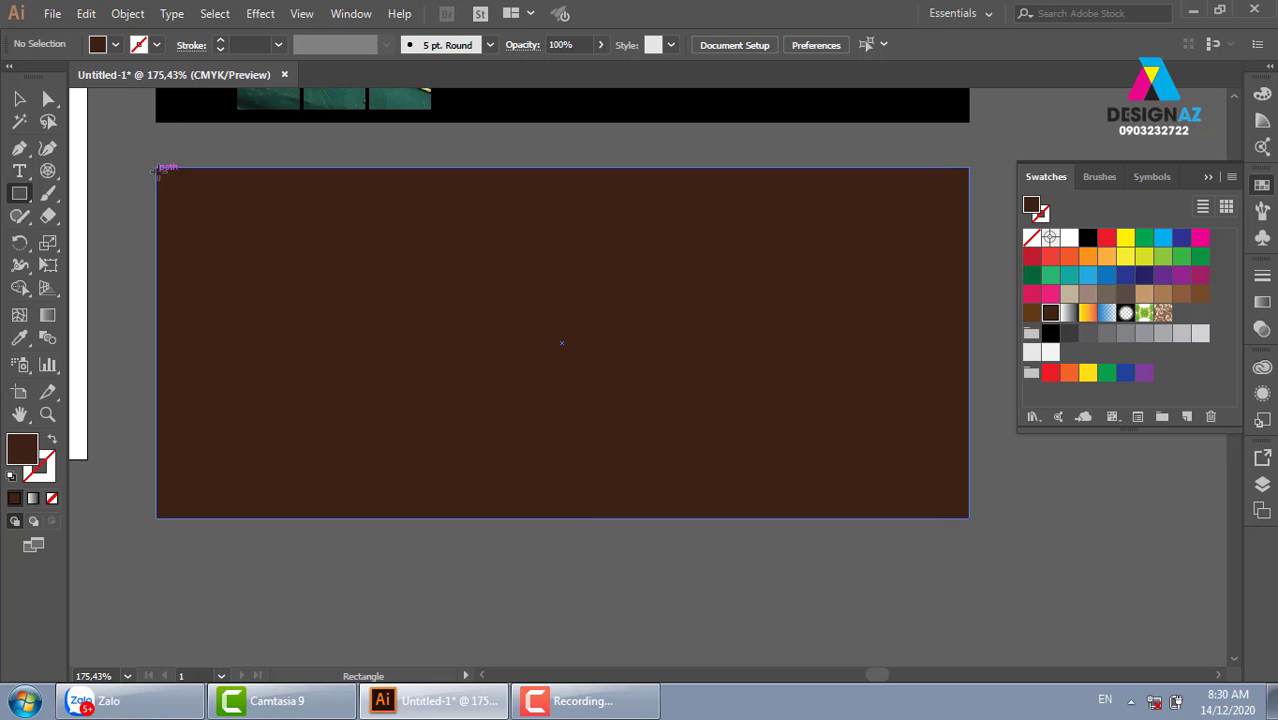
pyautogui.moveTo(157, 167); pyautogui.dragTo(384, 394)
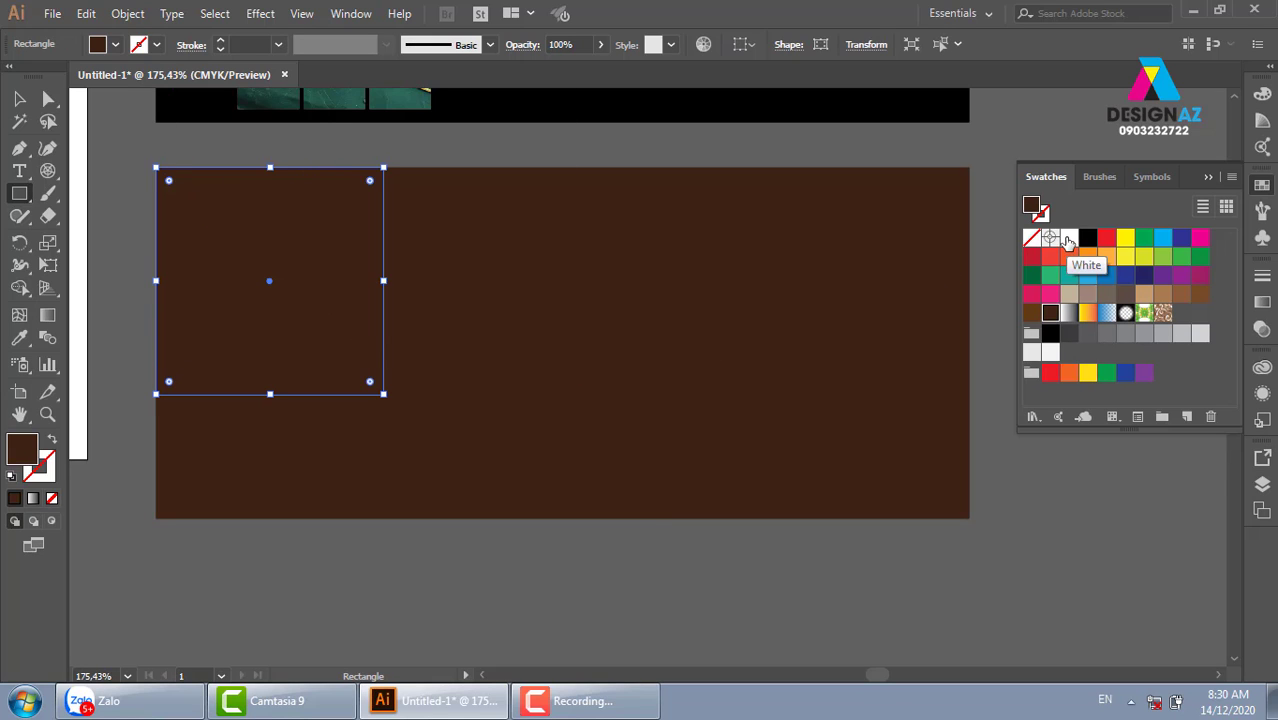
pyautogui.click(1069, 238)
# - Split the white square into a 6 × 6 grid
pyautogui.click(128, 13)
pyautogui.moveTo(196, 401)
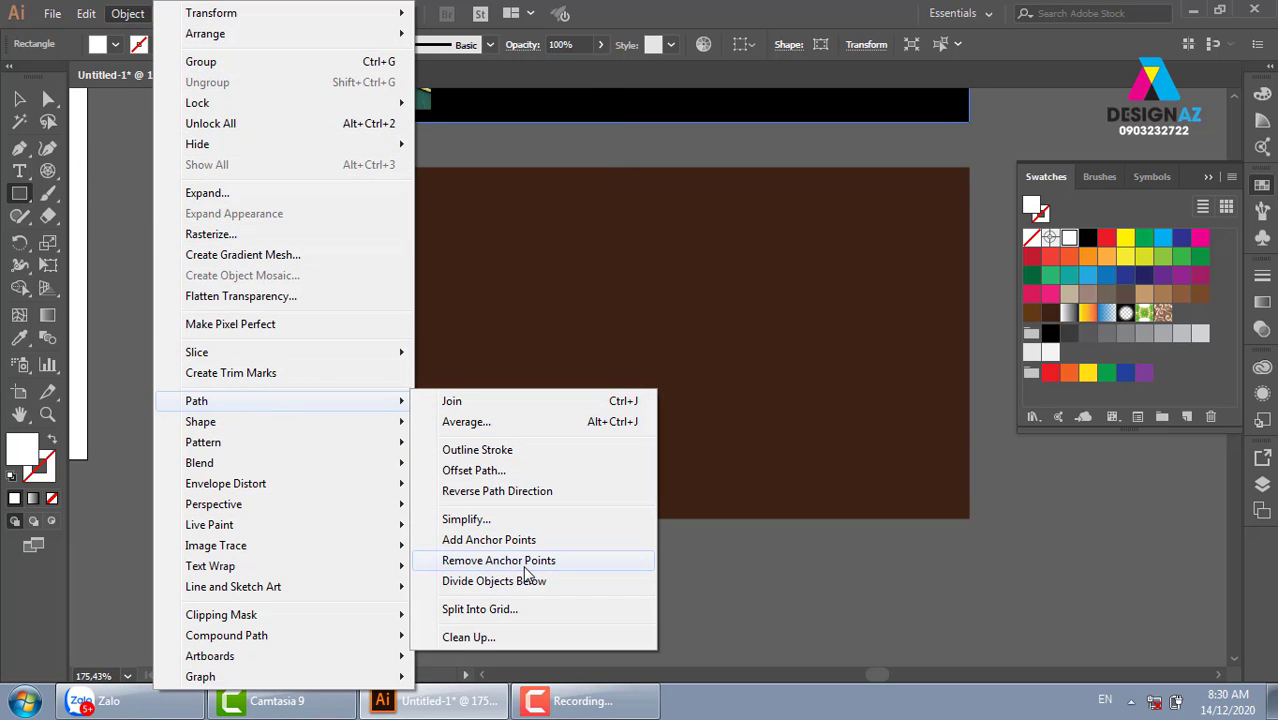
pyautogui.click(520, 609)
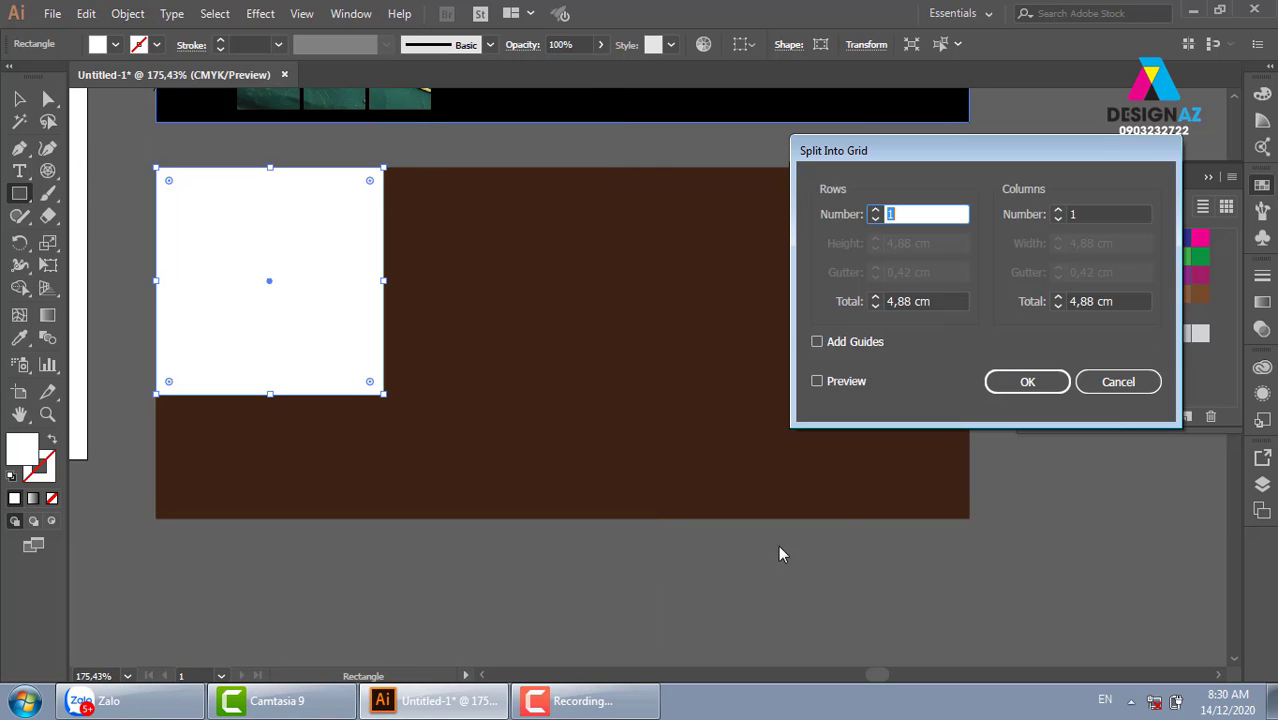
pyautogui.click(818, 381)
pyautogui.click(1057, 210)
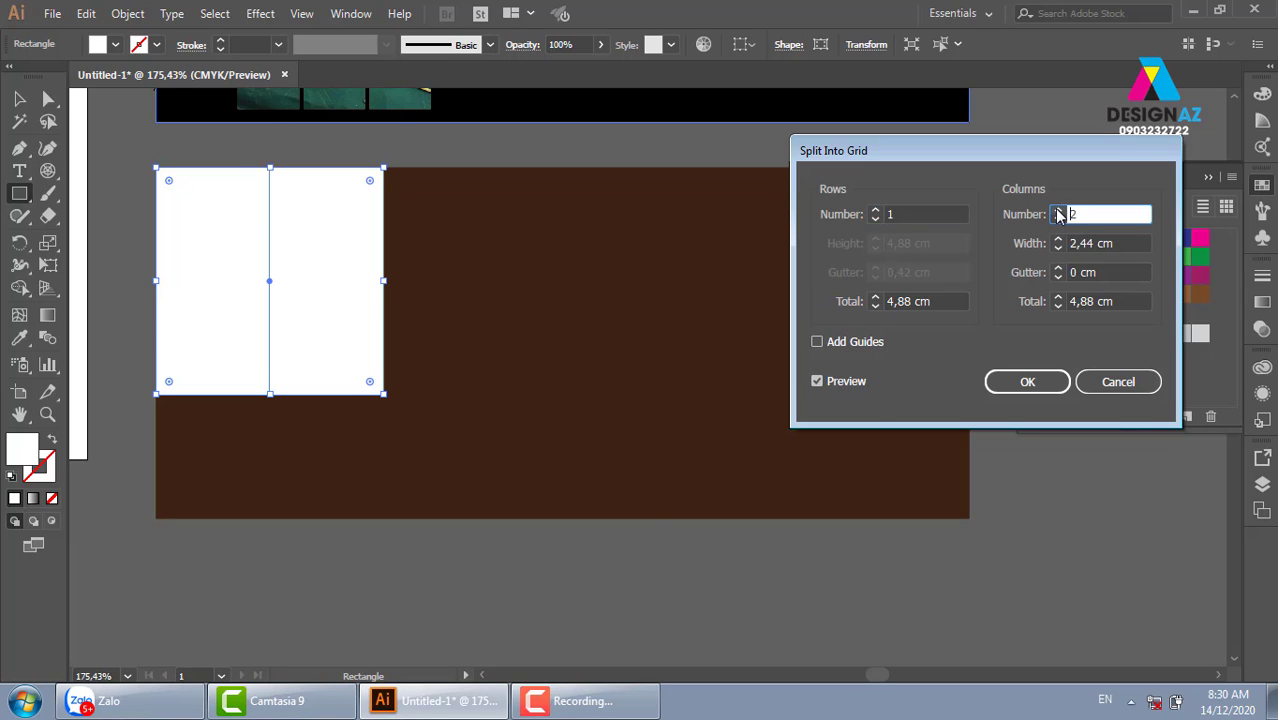
pyautogui.click(1057, 210)
pyautogui.click(1057, 210)
pyautogui.click(1057, 210)
pyautogui.click(1057, 210)
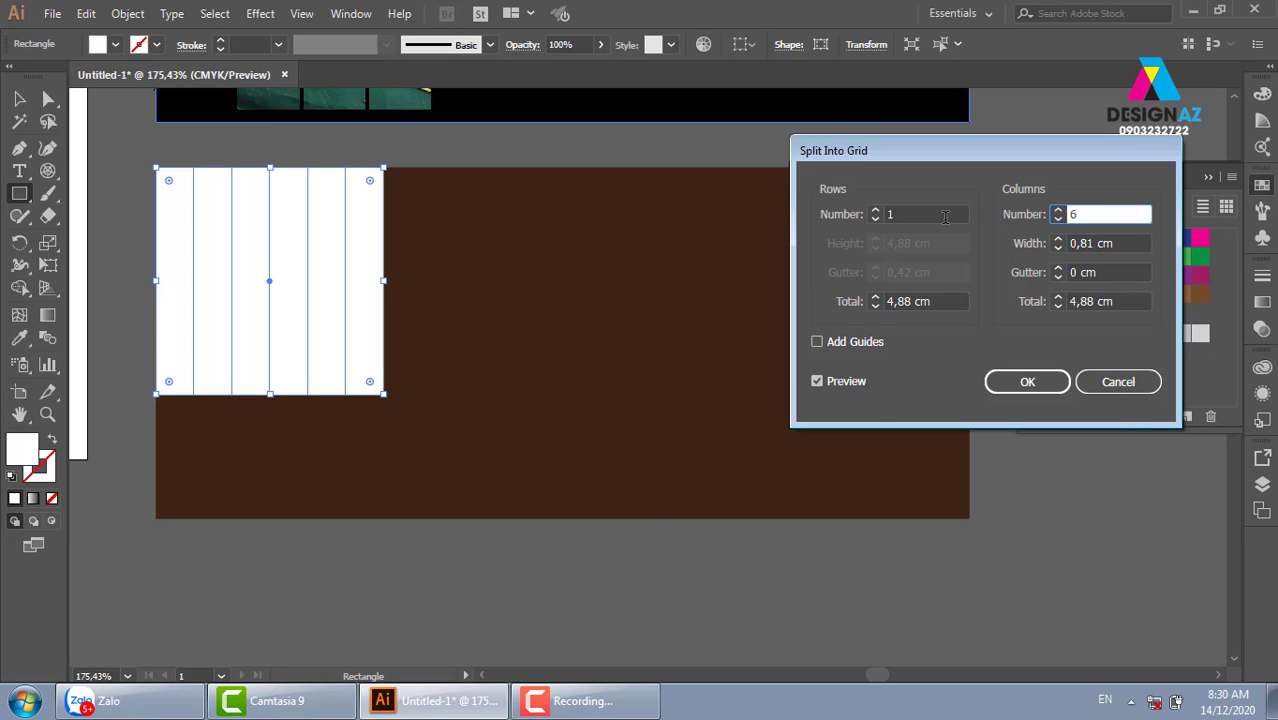
pyautogui.click(875, 210)
pyautogui.click(875, 210)
pyautogui.click(875, 210)
pyautogui.click(875, 210)
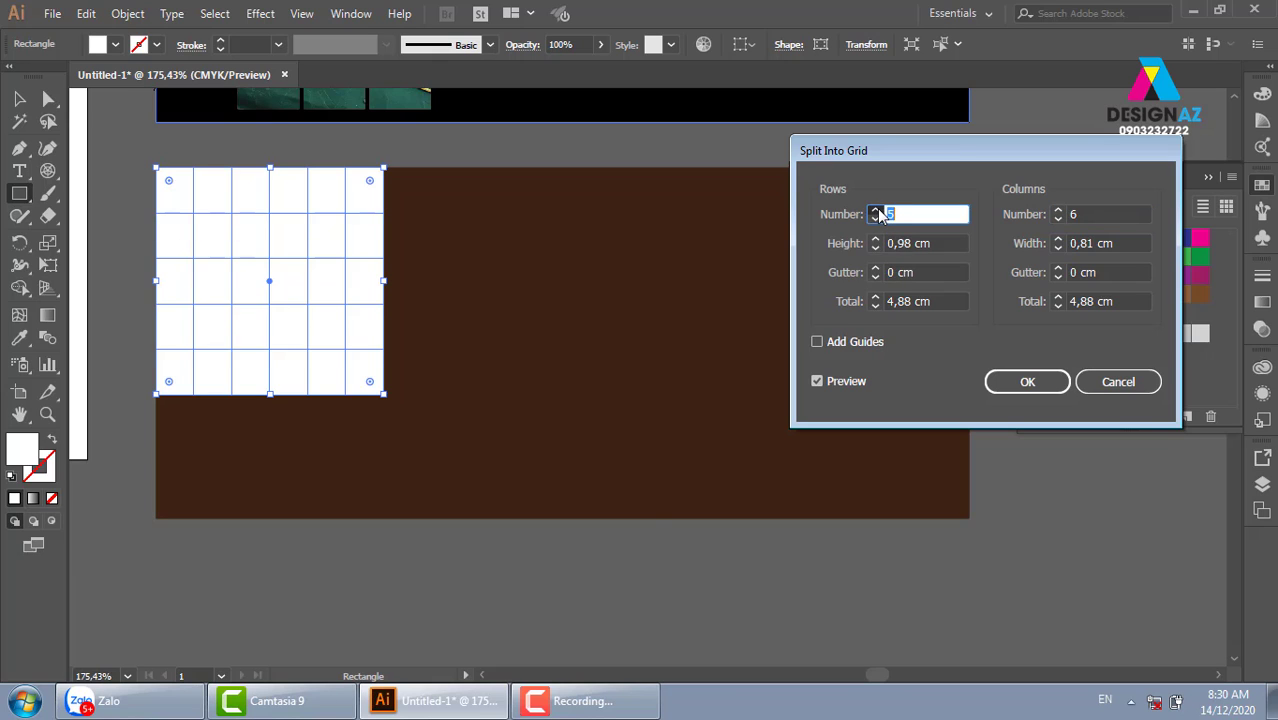
pyautogui.click(875, 210)
pyautogui.click(1056, 381)
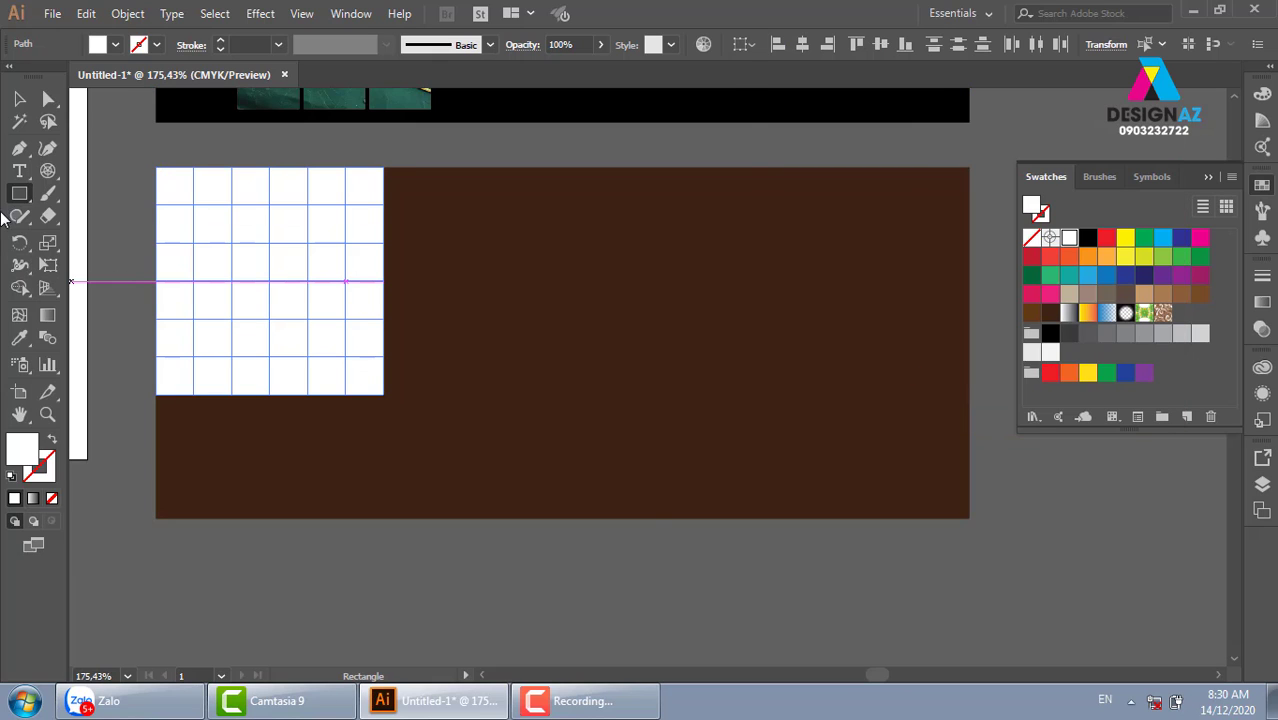
# - Set the top-left grid square to 90% opacity and the four top-left squares to 70%
pyautogui.click(17, 103)
pyautogui.click(177, 181)
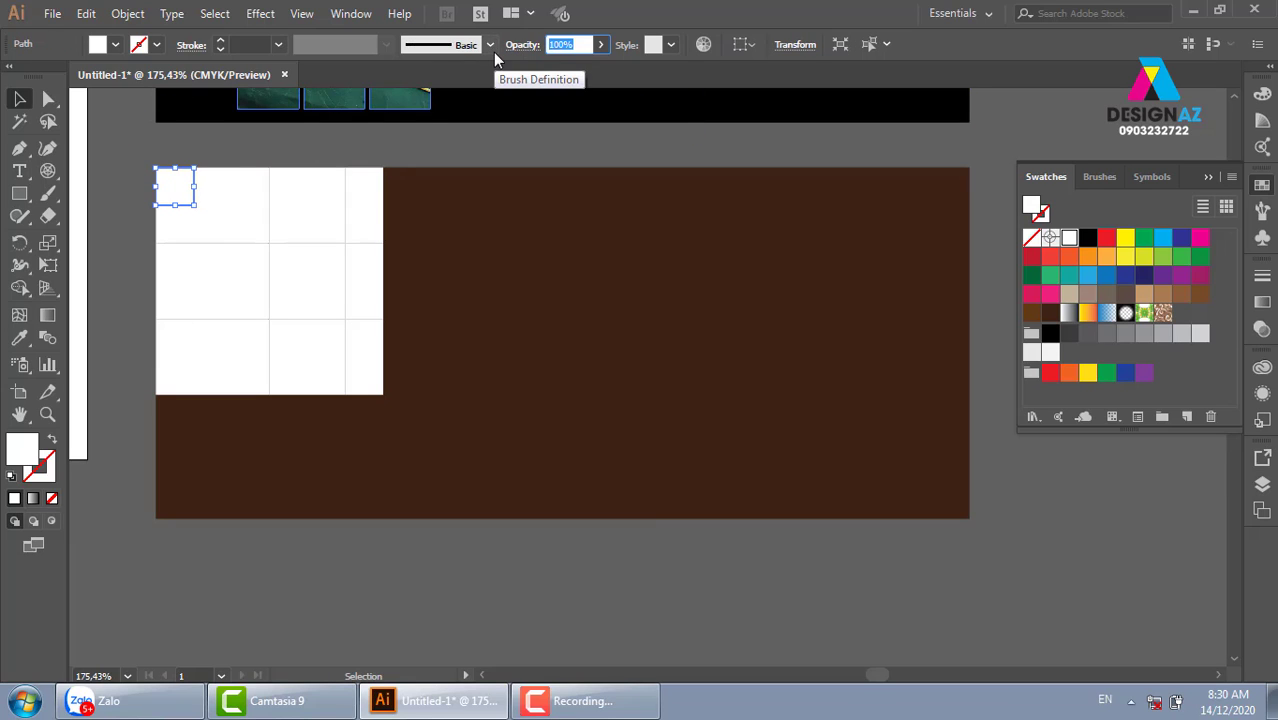
pyautogui.write('90')
pyautogui.press('Return')
pyautogui.moveTo(222, 190); pyautogui.dragTo(179, 215)
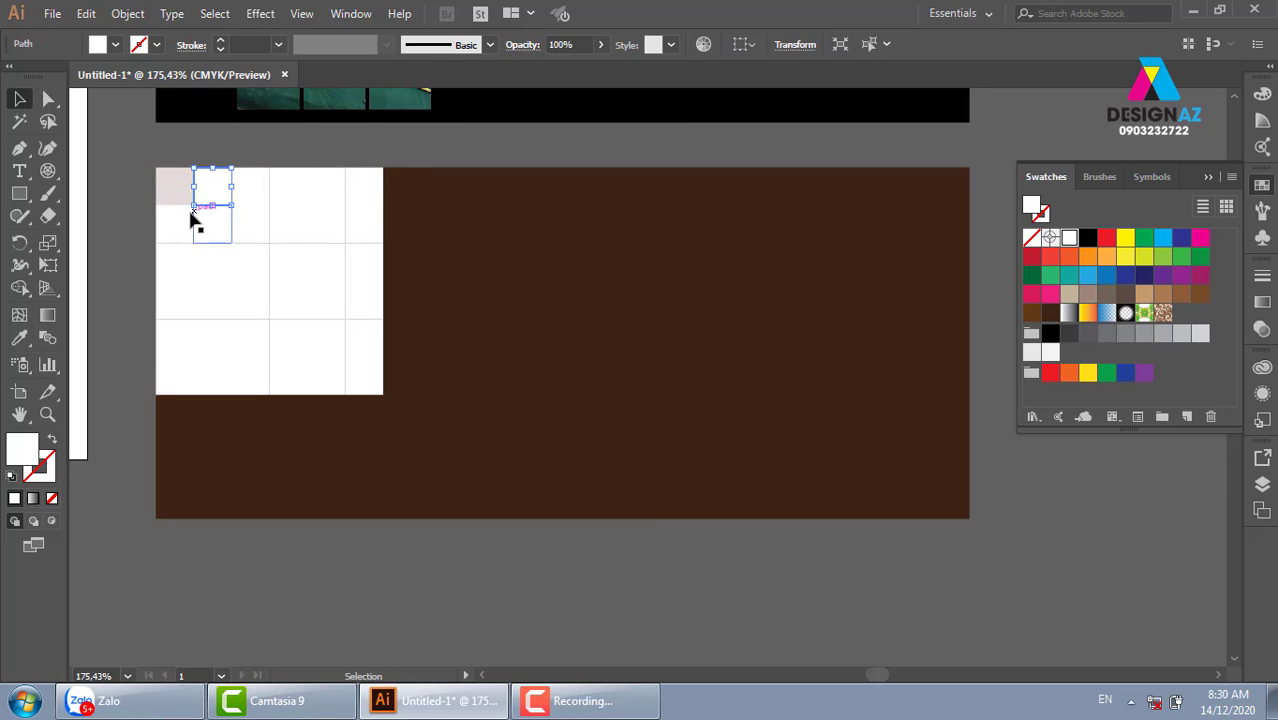
pyautogui.click(583, 41)
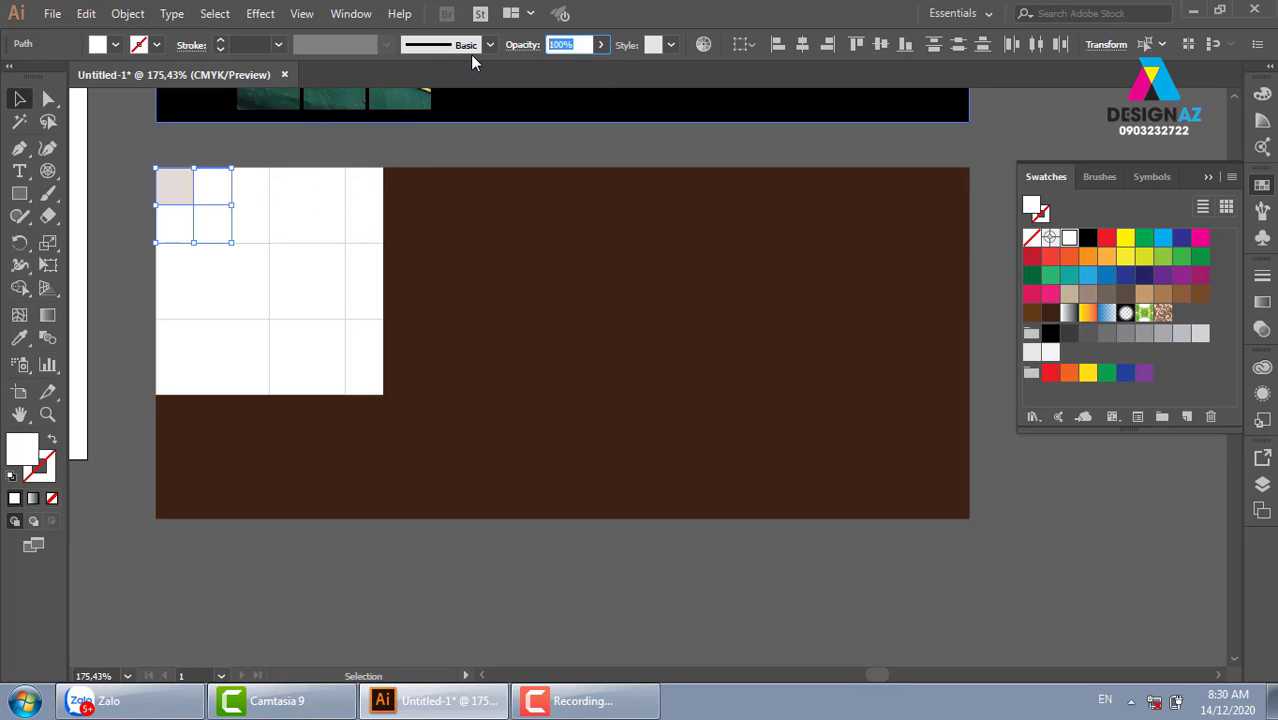
pyautogui.write('70')
pyautogui.press('Return')
# - Set the next diagonal of grid squares to 50% opacity
pyautogui.click(283, 160)
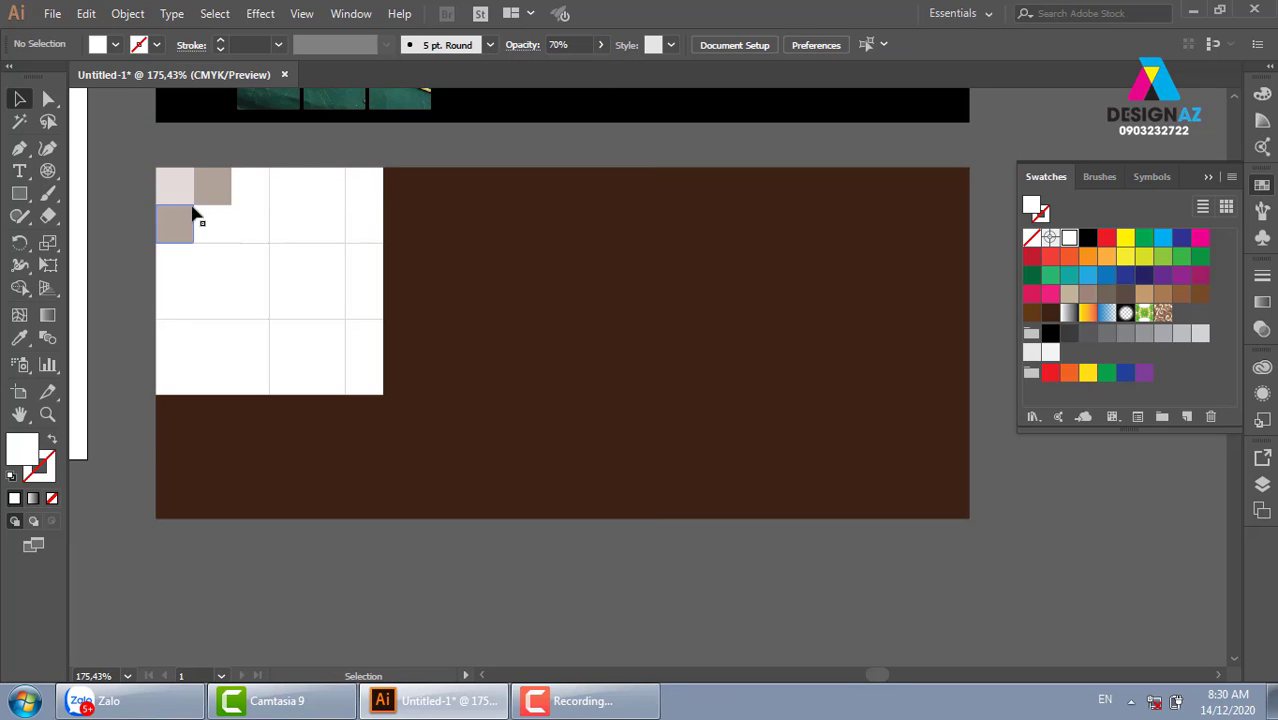
pyautogui.moveTo(254, 194); pyautogui.dragTo(218, 247)
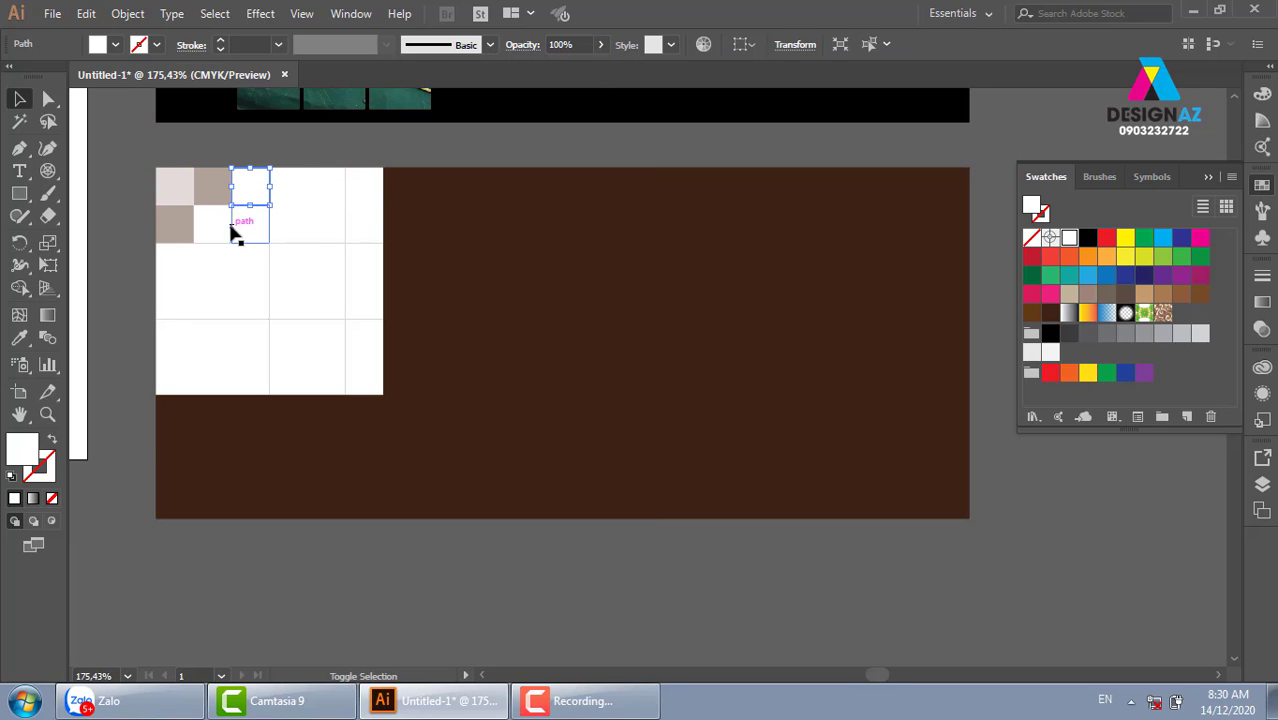
pyautogui.keyDown('shift'); pyautogui.click(168, 276); pyautogui.keyUp('shift')
pyautogui.click(577, 45)
pyautogui.write('50')
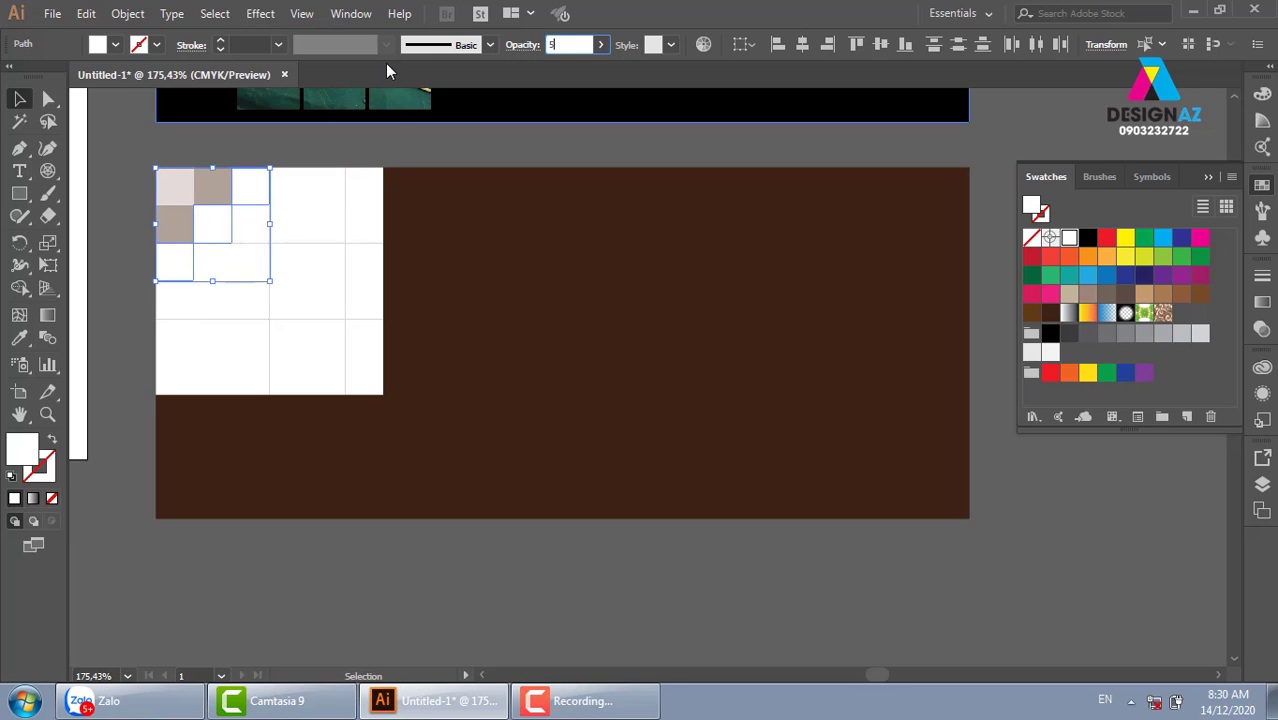
pyautogui.press('Return')
# - Set the following diagonal of grid squares to 30% opacity
pyautogui.click(297, 199)
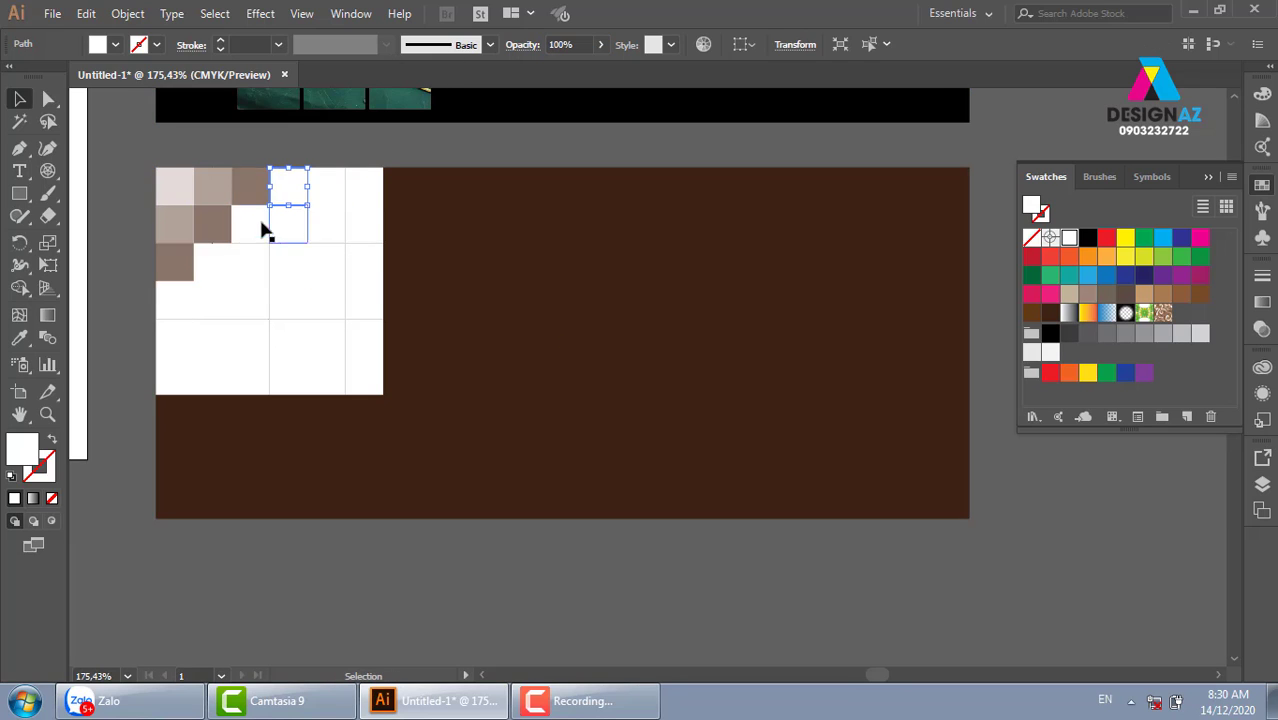
pyautogui.keyDown('shift'); pyautogui.click(262, 228); pyautogui.keyUp('shift')
pyautogui.keyDown('shift'); pyautogui.click(215, 272); pyautogui.keyUp('shift')
pyautogui.keyDown('shift'); pyautogui.click(174, 300); pyautogui.keyUp('shift')
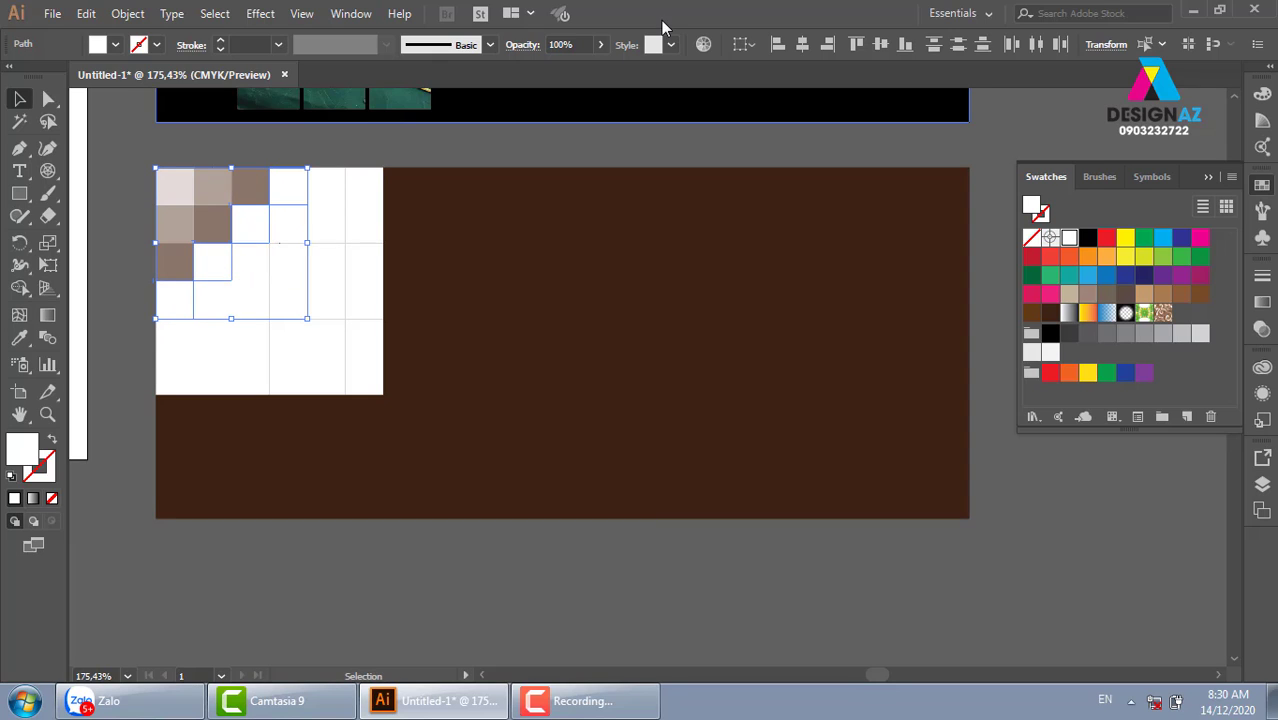
pyautogui.click(577, 45)
pyautogui.write('30')
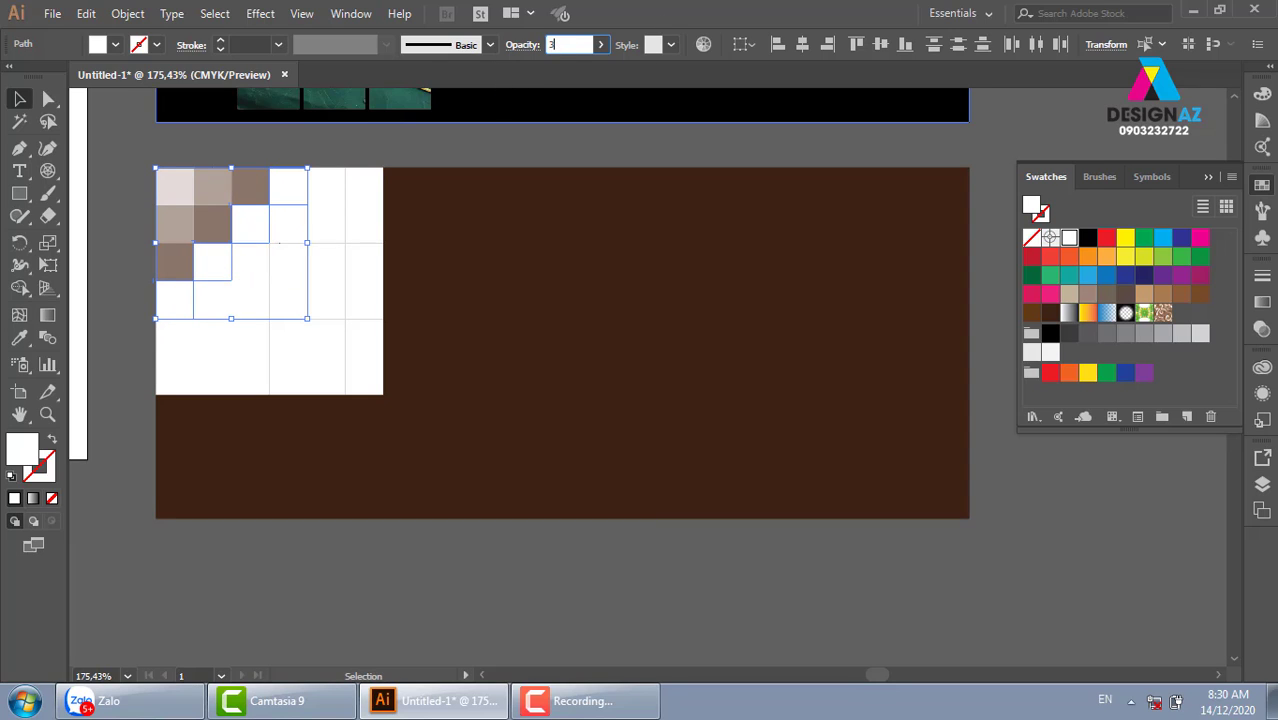
pyautogui.press('Return')
# - Lower the opacity of the next six-square diagonal further
pyautogui.click(374, 131)
pyautogui.click(327, 183)
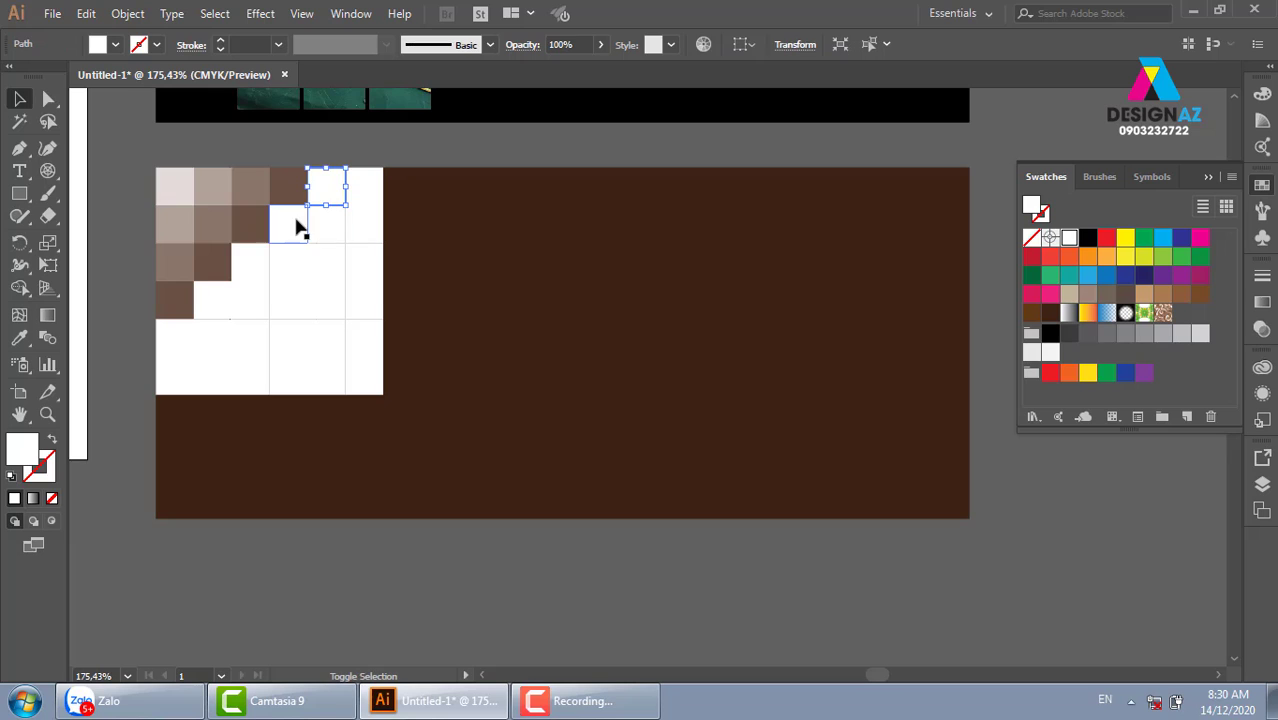
pyautogui.keyDown('shift'); pyautogui.click(296, 222); pyautogui.keyUp('shift')
pyautogui.keyDown('shift'); pyautogui.click(255, 263); pyautogui.keyUp('shift')
pyautogui.keyDown('shift'); pyautogui.click(213, 303); pyautogui.keyUp('shift')
pyautogui.keyDown('shift'); pyautogui.click(170, 340); pyautogui.keyUp('shift')
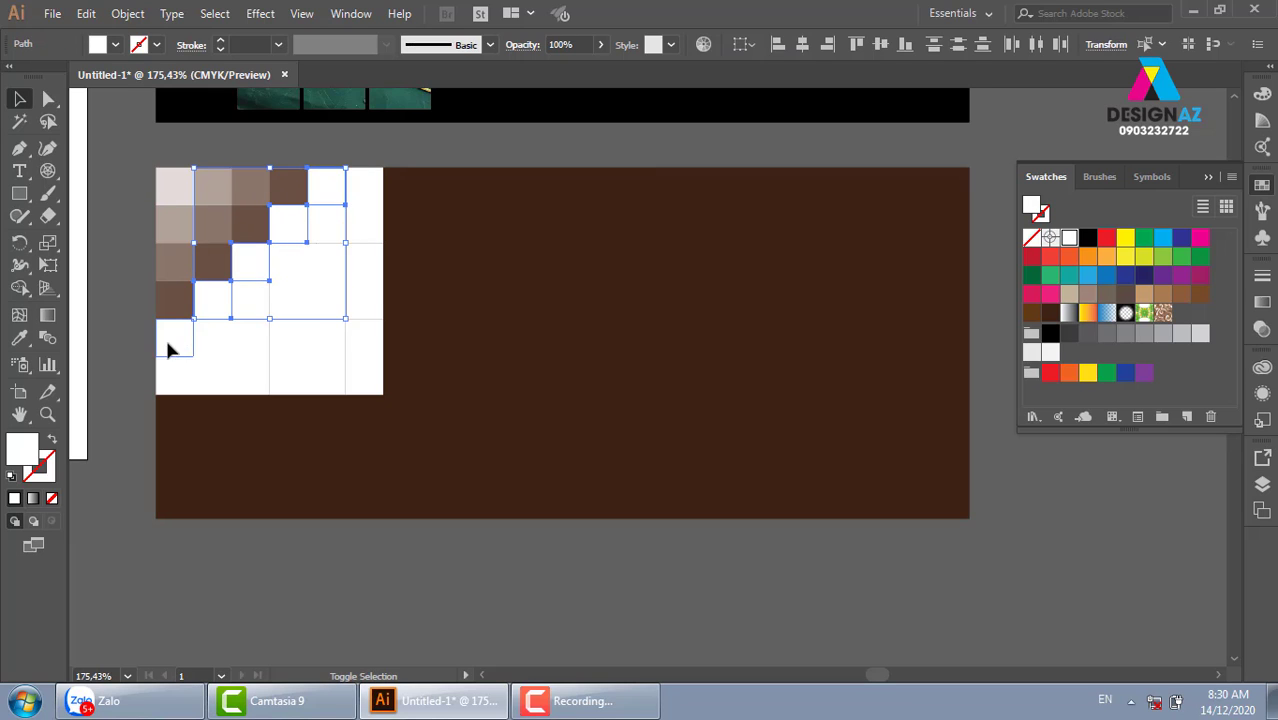
pyautogui.click(560, 45)
pyautogui.write('1')
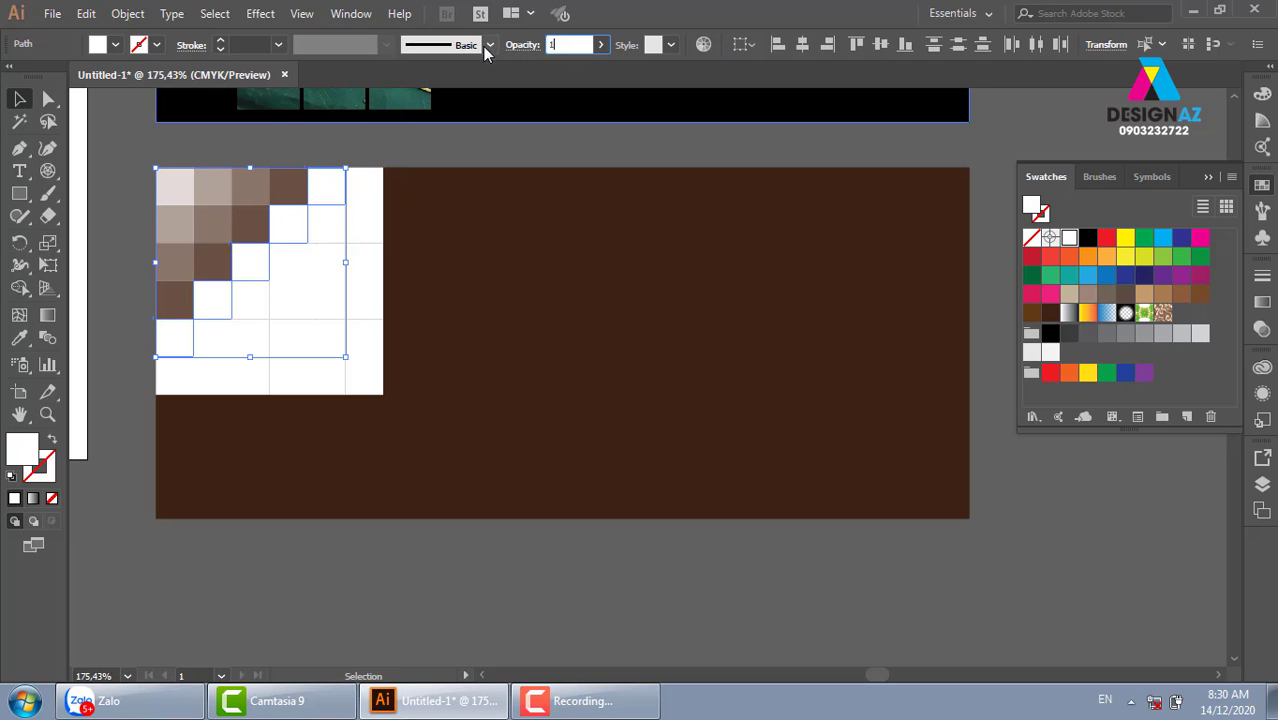
pyautogui.write('0')
pyautogui.press('Return')
# - Set the seven-square diagonal reaching the bottom-left corner to 5% opacity
pyautogui.click(451, 150)
pyautogui.click(370, 187)
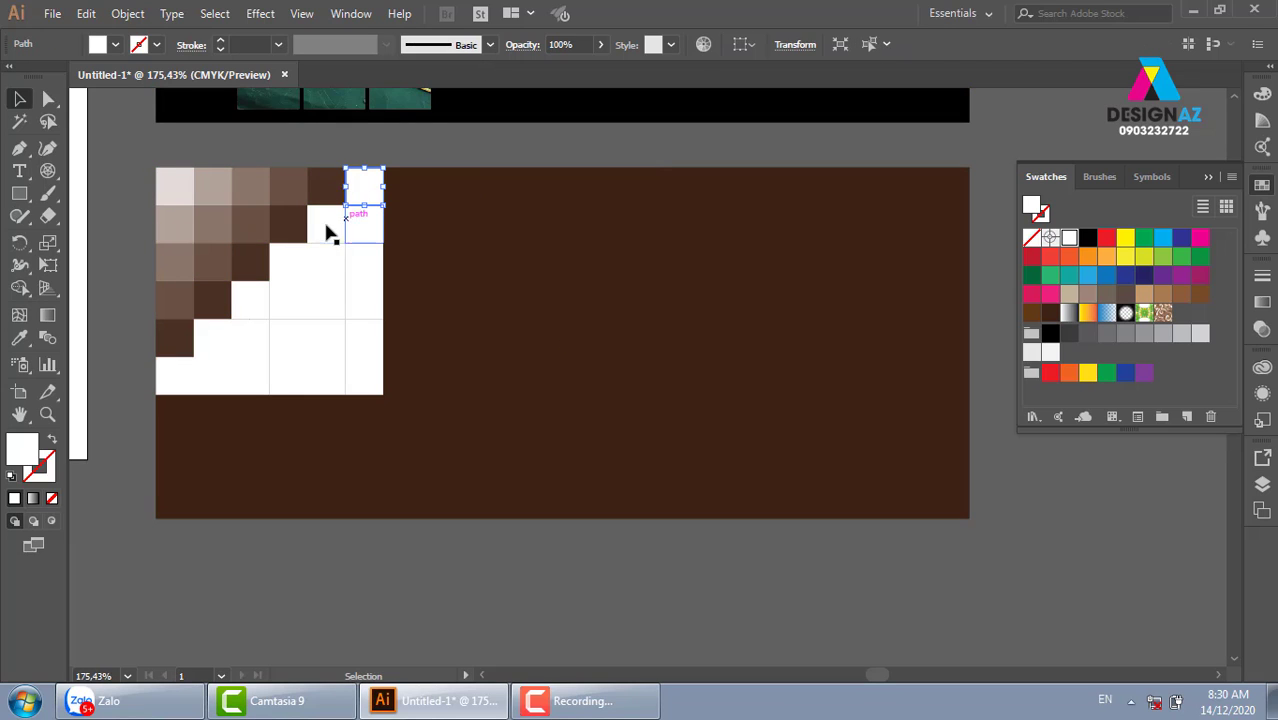
pyautogui.keyDown('shift'); pyautogui.click(328, 232); pyautogui.keyUp('shift')
pyautogui.keyDown('shift'); pyautogui.click(295, 265); pyautogui.keyUp('shift')
pyautogui.keyDown('shift'); pyautogui.click(252, 303); pyautogui.keyUp('shift')
pyautogui.keyDown('shift'); pyautogui.click(218, 345); pyautogui.keyUp('shift')
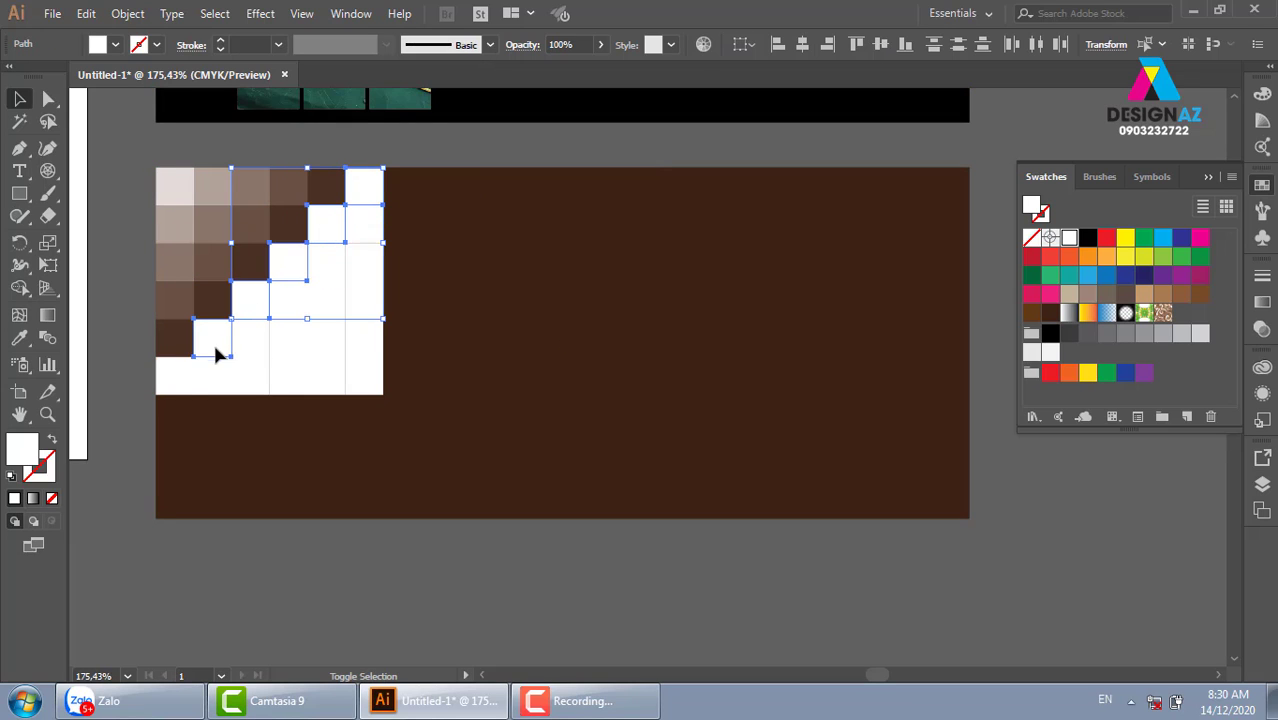
pyautogui.keyDown('shift'); pyautogui.click(172, 380); pyautogui.keyUp('shift')
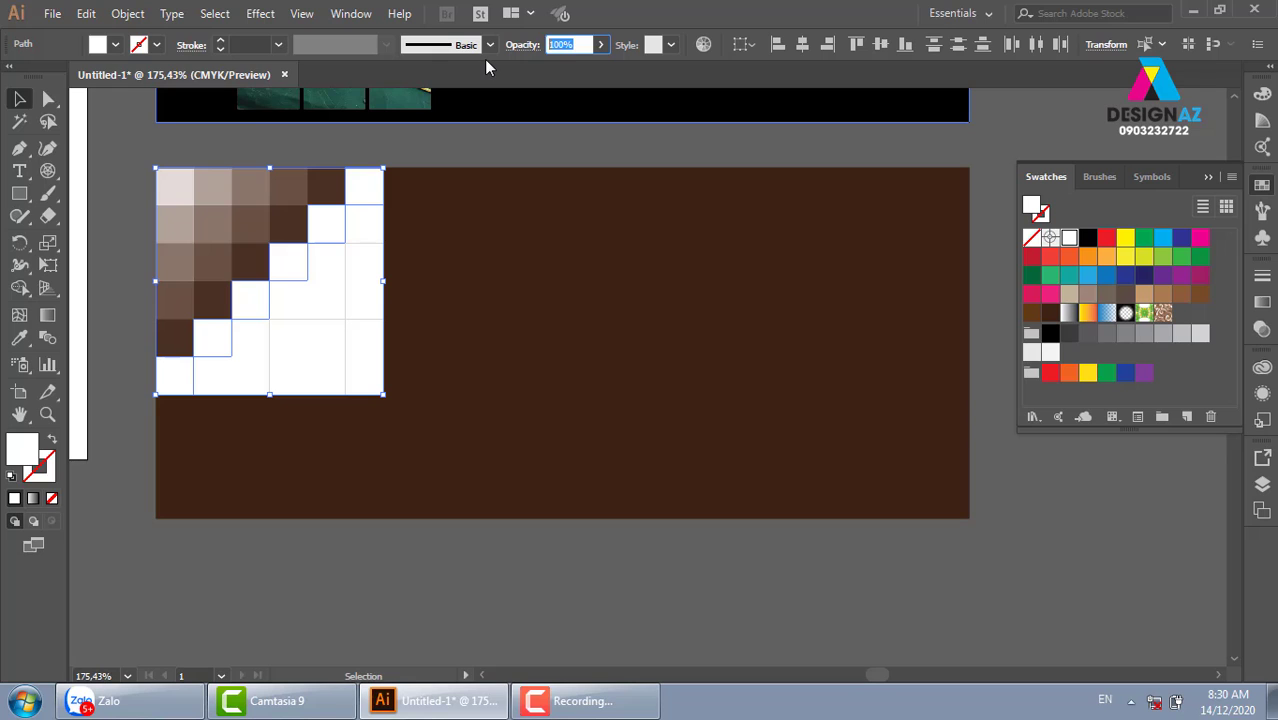
pyautogui.write('5')
pyautogui.press('Return')
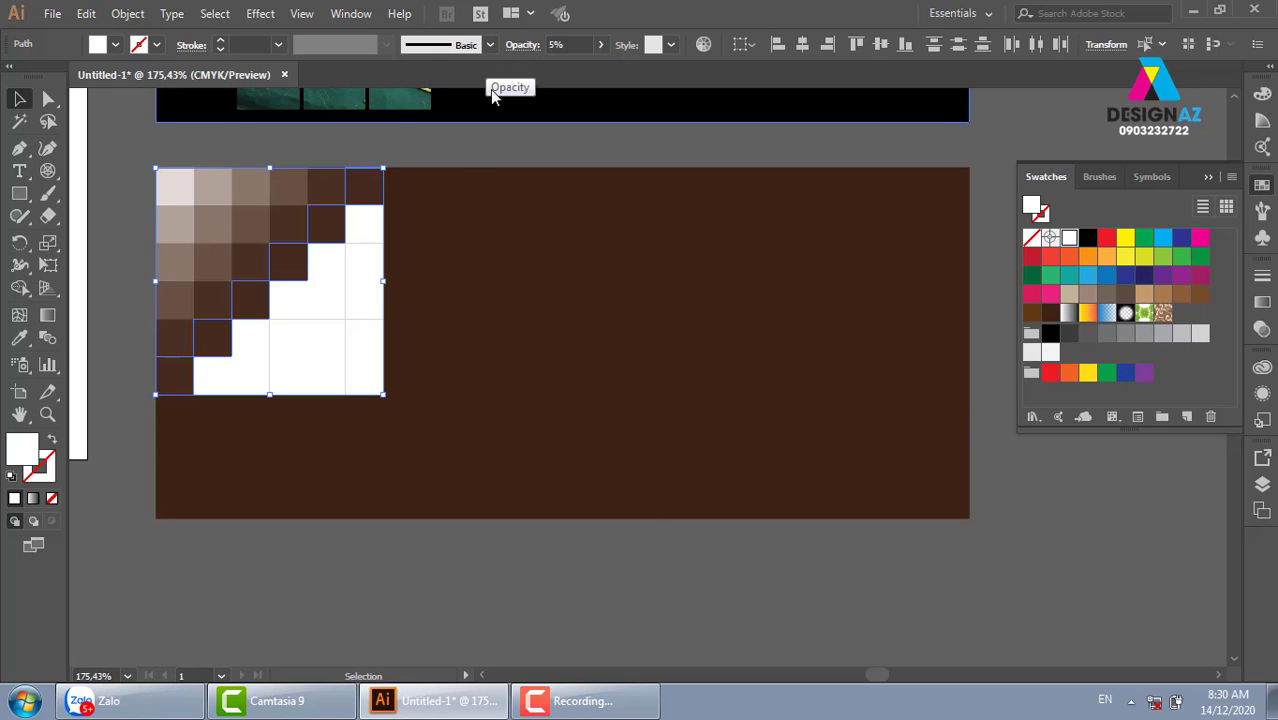
pyautogui.click(352, 608)
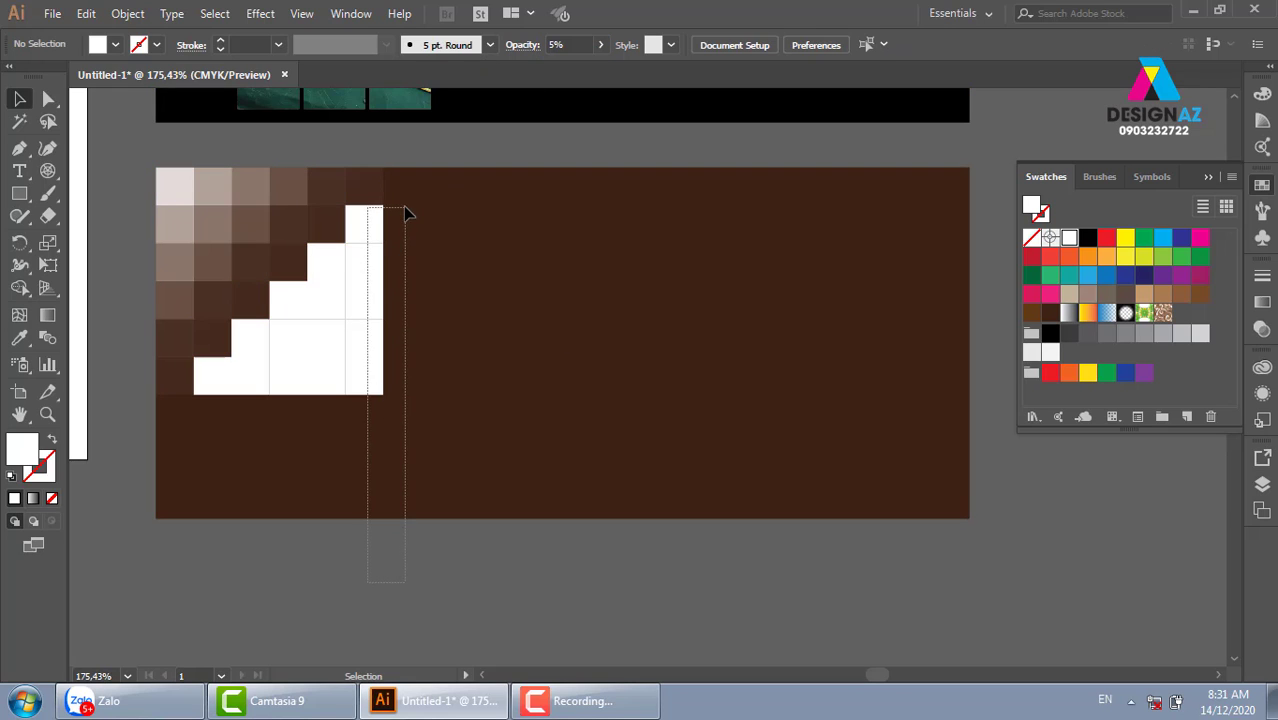
# - Delete the rightmost white grid columns, restoring the accidentally deleted brown background
pyautogui.moveTo(395, 418); pyautogui.dragTo(404, 206)
pyautogui.press('Delete')
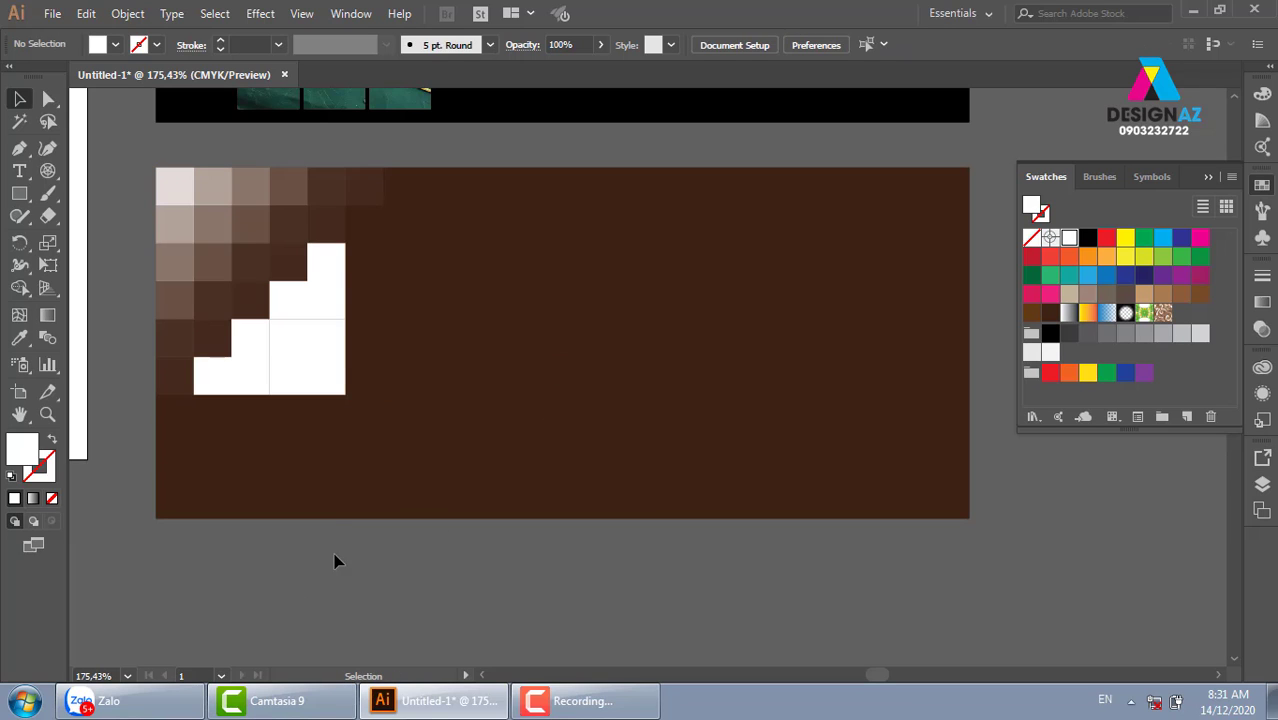
pyautogui.moveTo(334, 556); pyautogui.dragTo(365, 310)
pyautogui.keyDown('shift'); pyautogui.click(560, 407); pyautogui.keyUp('shift')
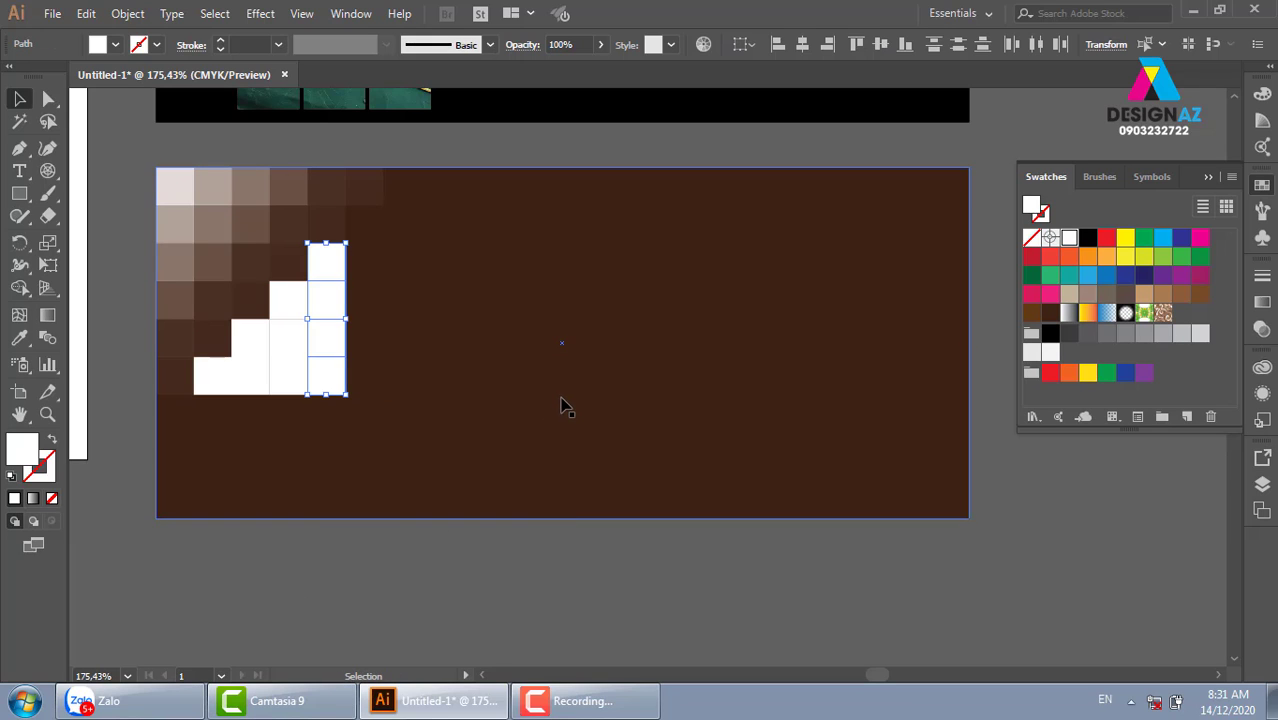
pyautogui.press('Delete')
pyautogui.moveTo(265, 558); pyautogui.dragTo(338, 336)
pyautogui.press('Delete')
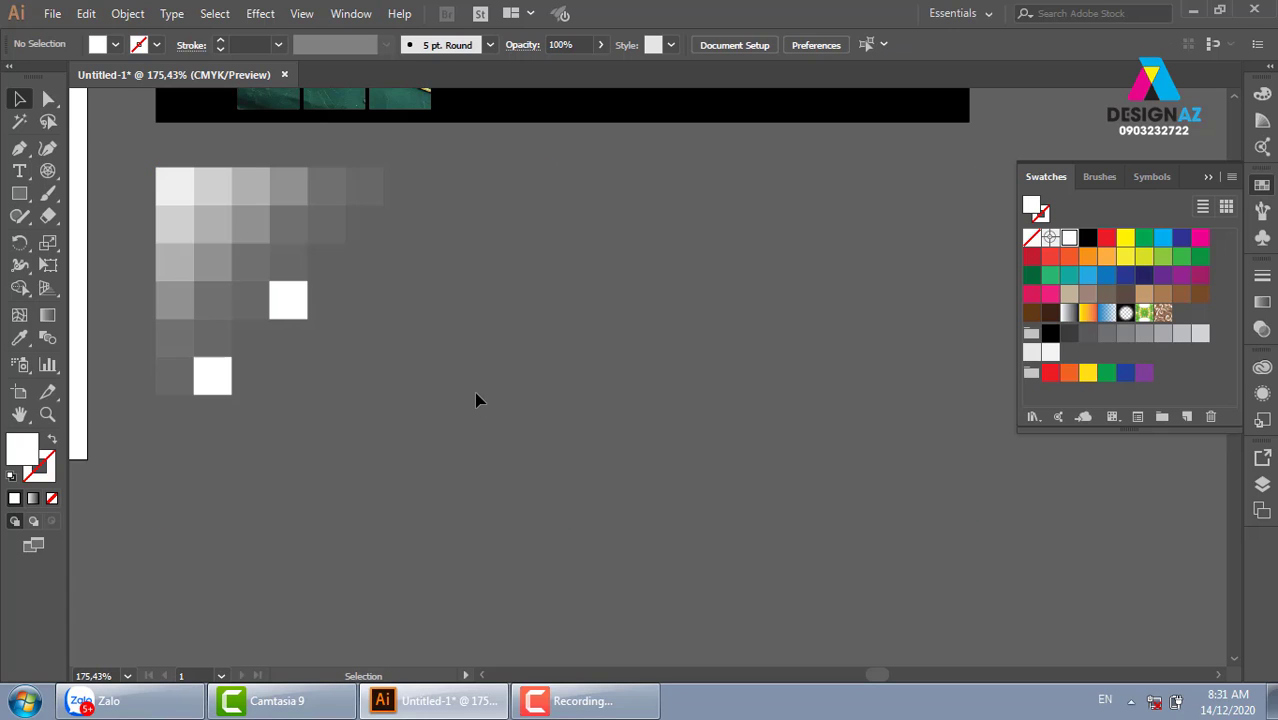
pyautogui.hotkey('ctrl', 'z')
pyautogui.click(307, 565)
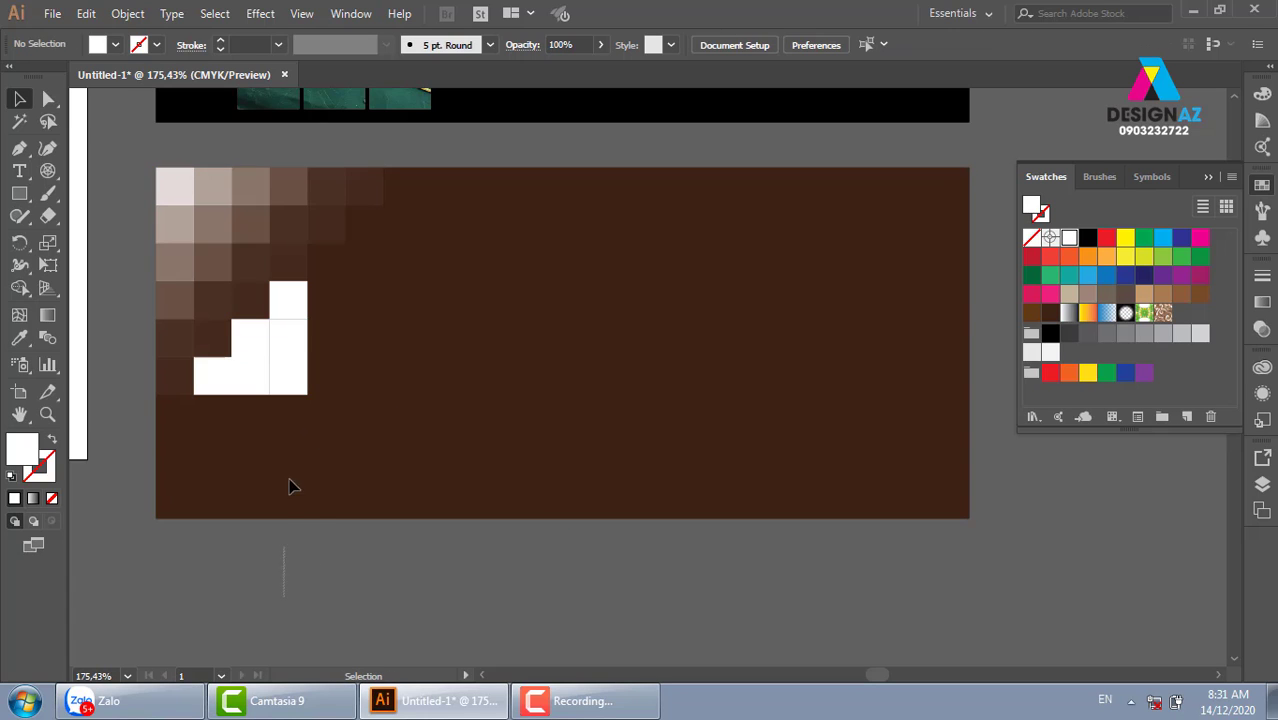
# - Delete the remaining opaque white squares, keeping the brown background
pyautogui.moveTo(285, 598); pyautogui.dragTo(316, 299)
pyautogui.keyDown('shift'); pyautogui.click(481, 361); pyautogui.keyUp('shift')
pyautogui.press('Delete')
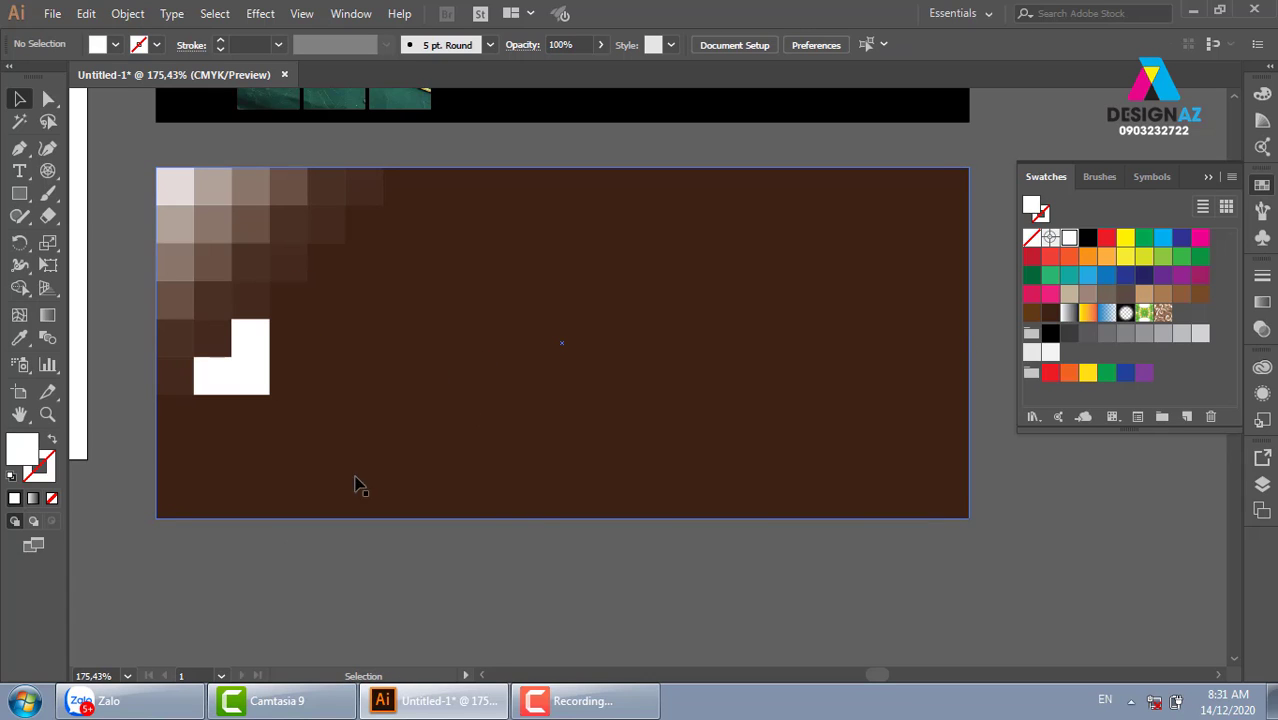
pyautogui.moveTo(246, 592); pyautogui.dragTo(308, 355)
pyautogui.keyDown('shift'); pyautogui.click(445, 391); pyautogui.keyUp('shift')
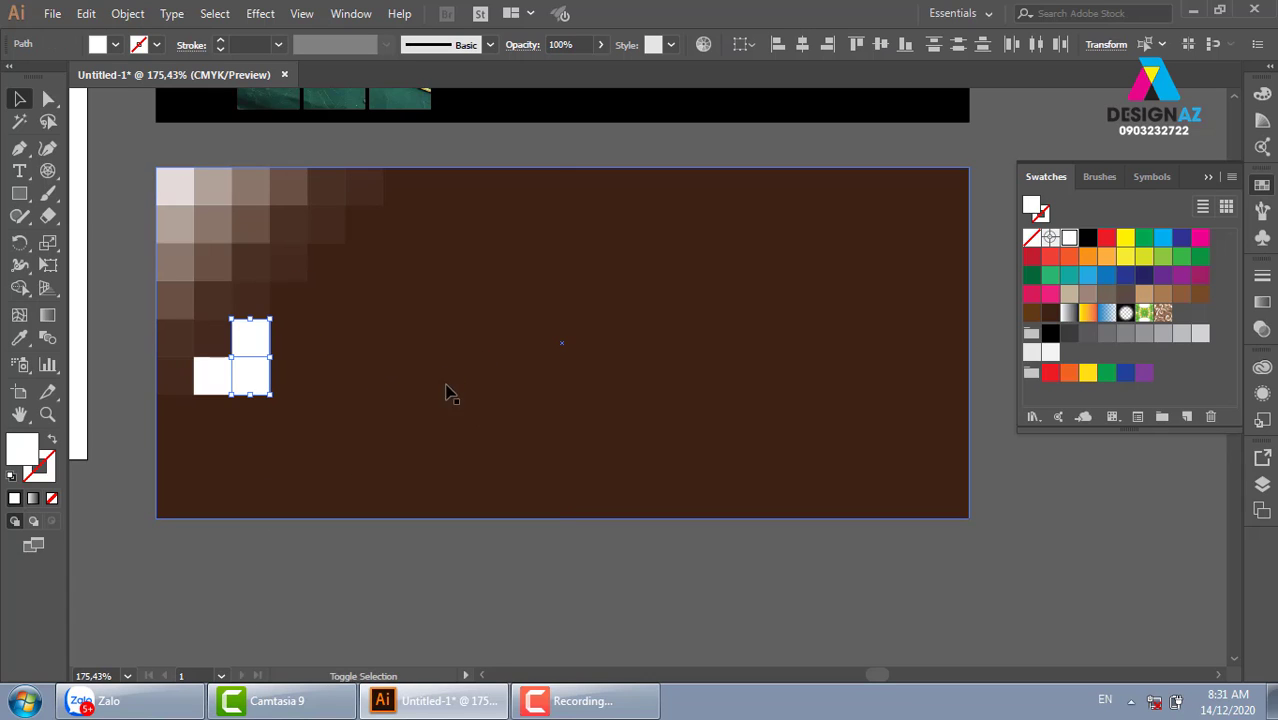
pyautogui.press('Delete')
pyautogui.click(213, 385)
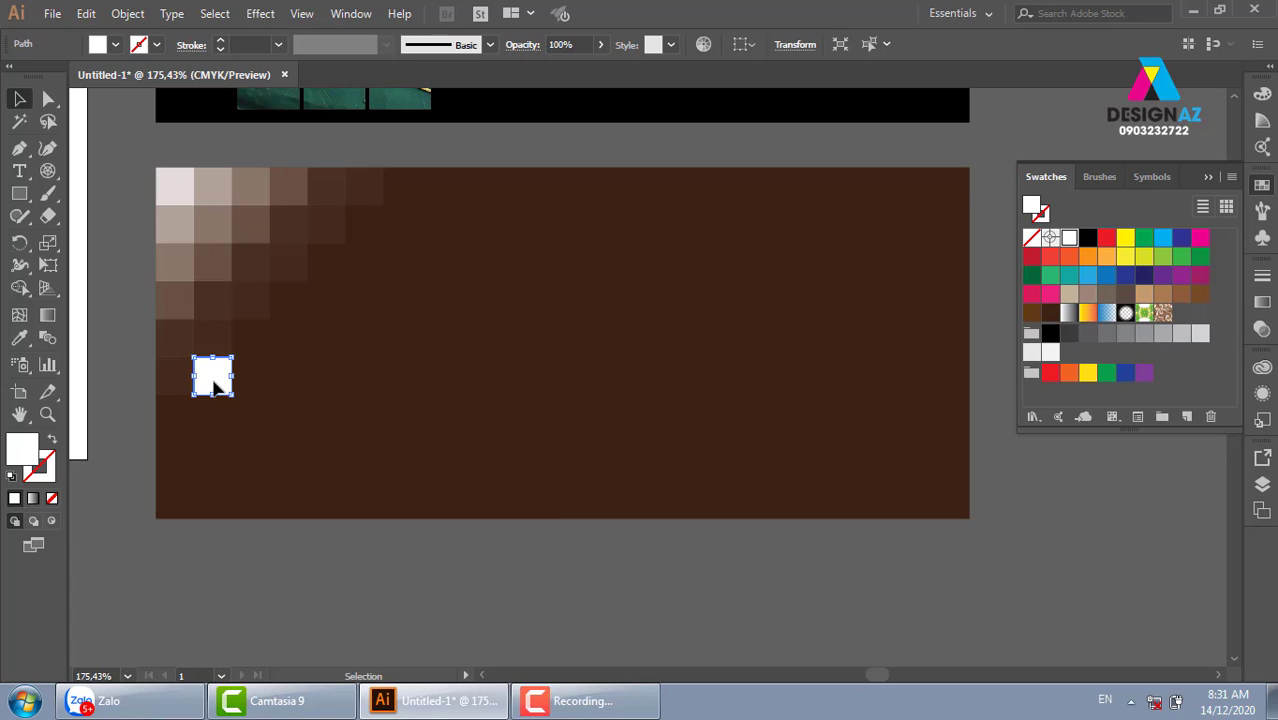
pyautogui.press('Delete')
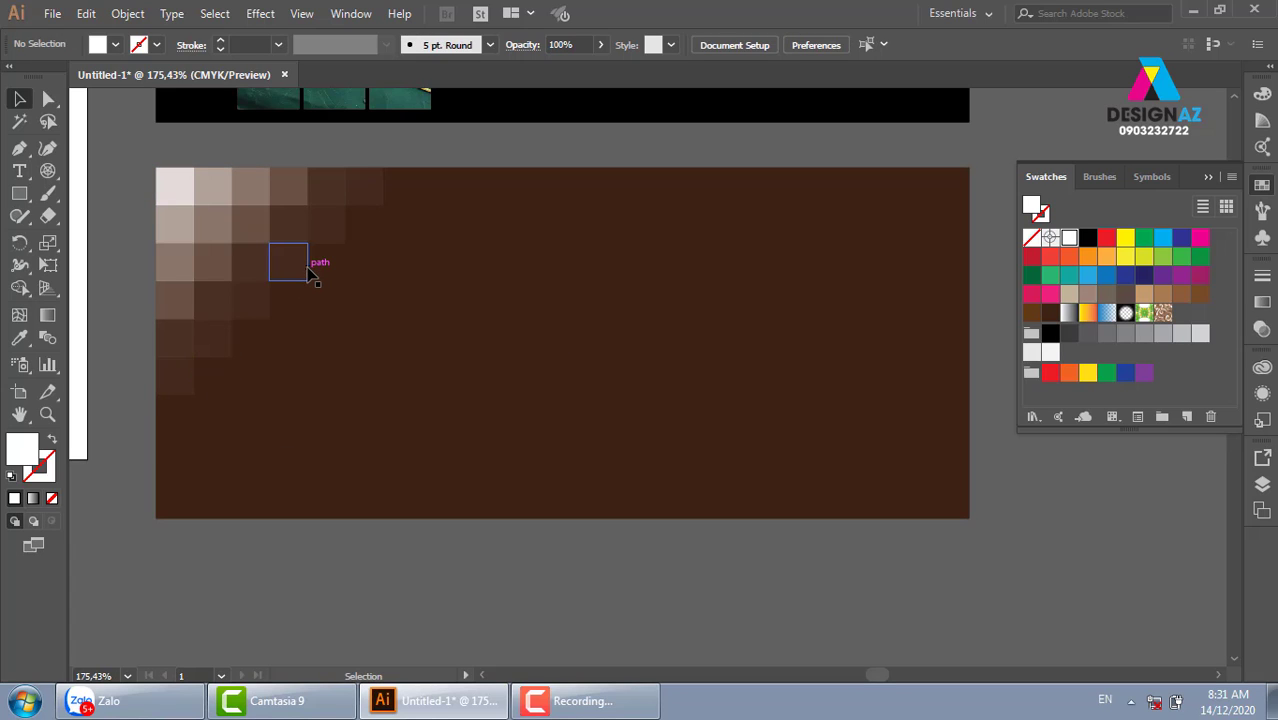
pyautogui.click(476, 268)
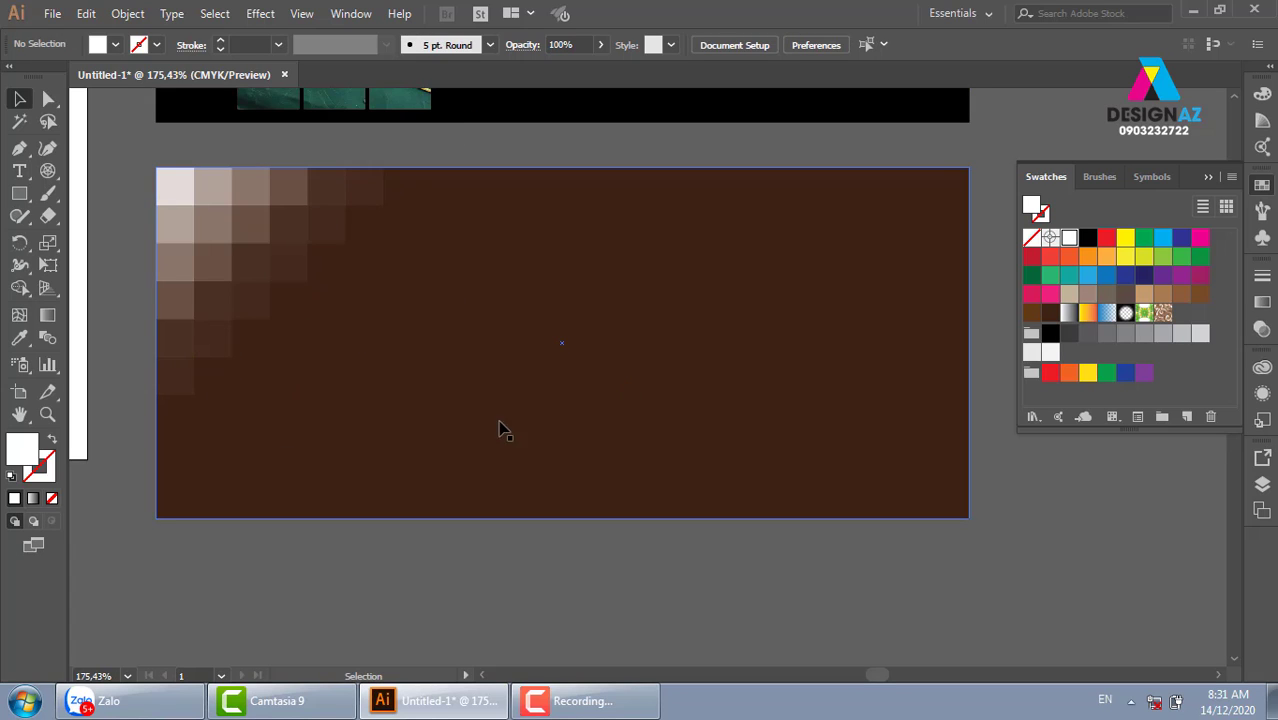
pyautogui.click(302, 158)
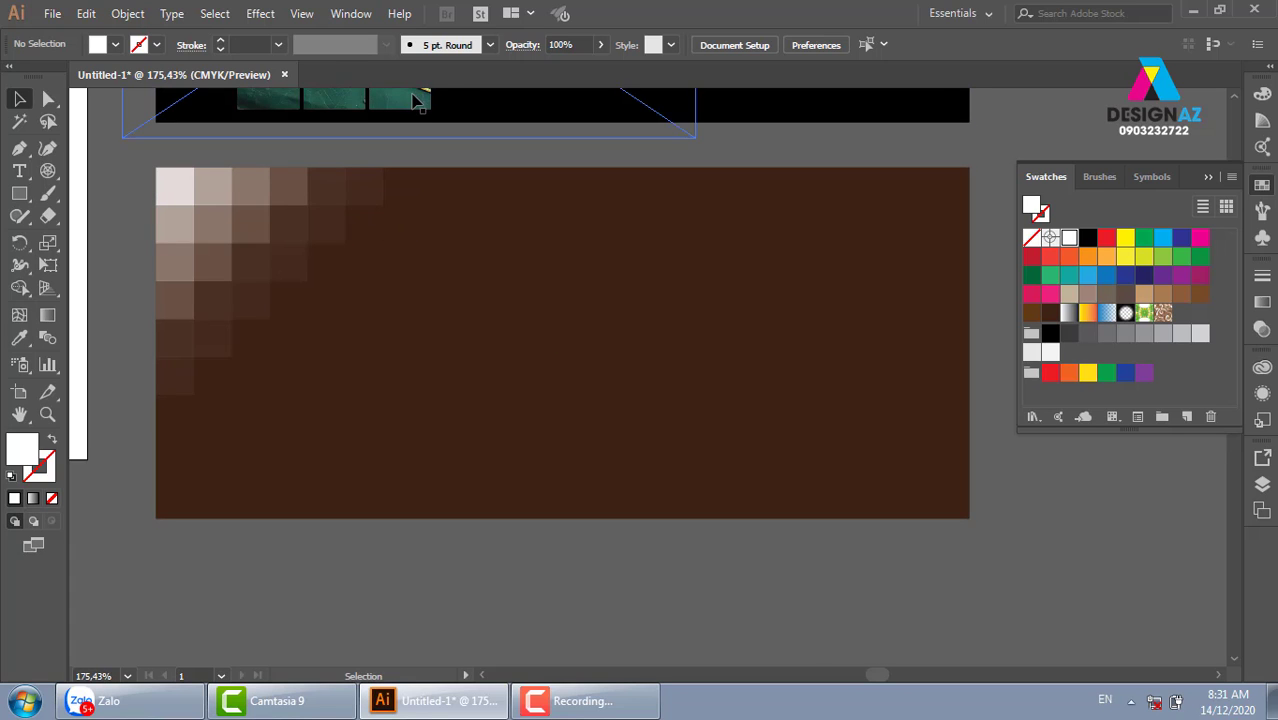
# - Copy the brown banner rectangle to the right of the top photo banner and zoom in on it
pyautogui.hotkey('ctrl', '-')
pyautogui.hotkey('ctrl', '-')
pyautogui.hotkey('ctrl', '-')
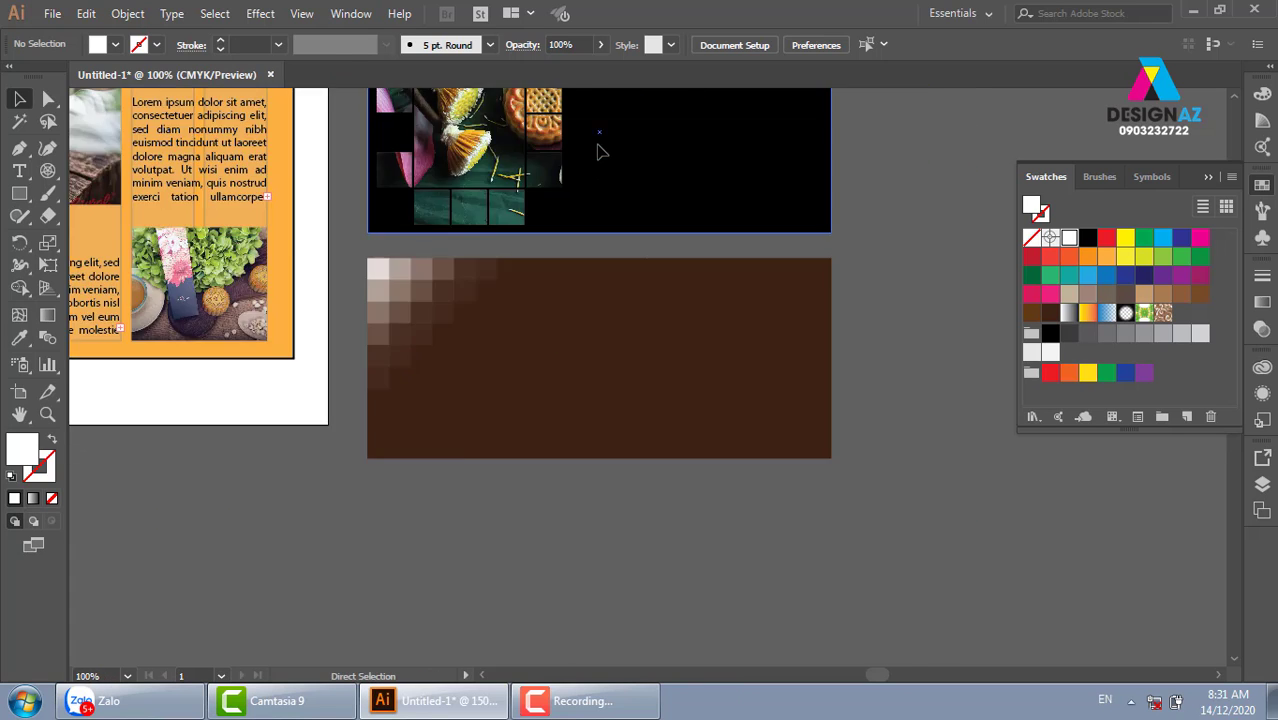
pyautogui.moveTo(882, 318); pyautogui.dragTo(756, 397)
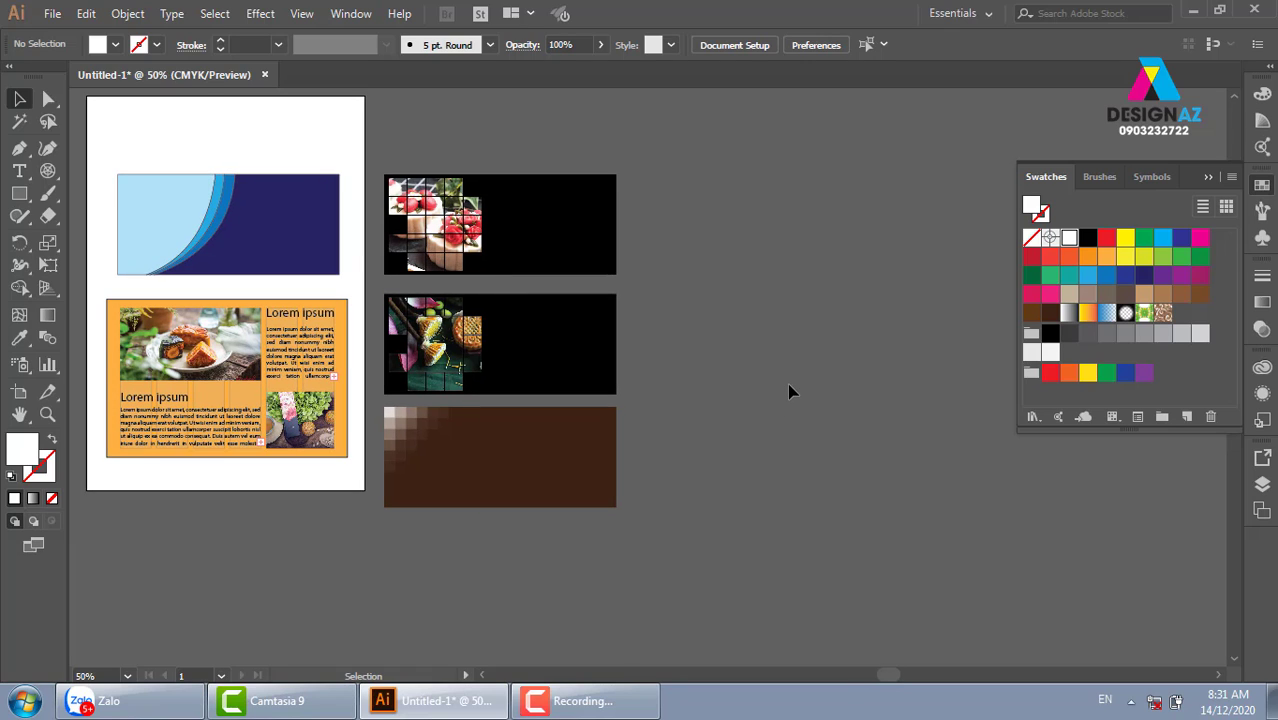
pyautogui.moveTo(772, 474); pyautogui.dragTo(662, 446)
pyautogui.click(420, 426)
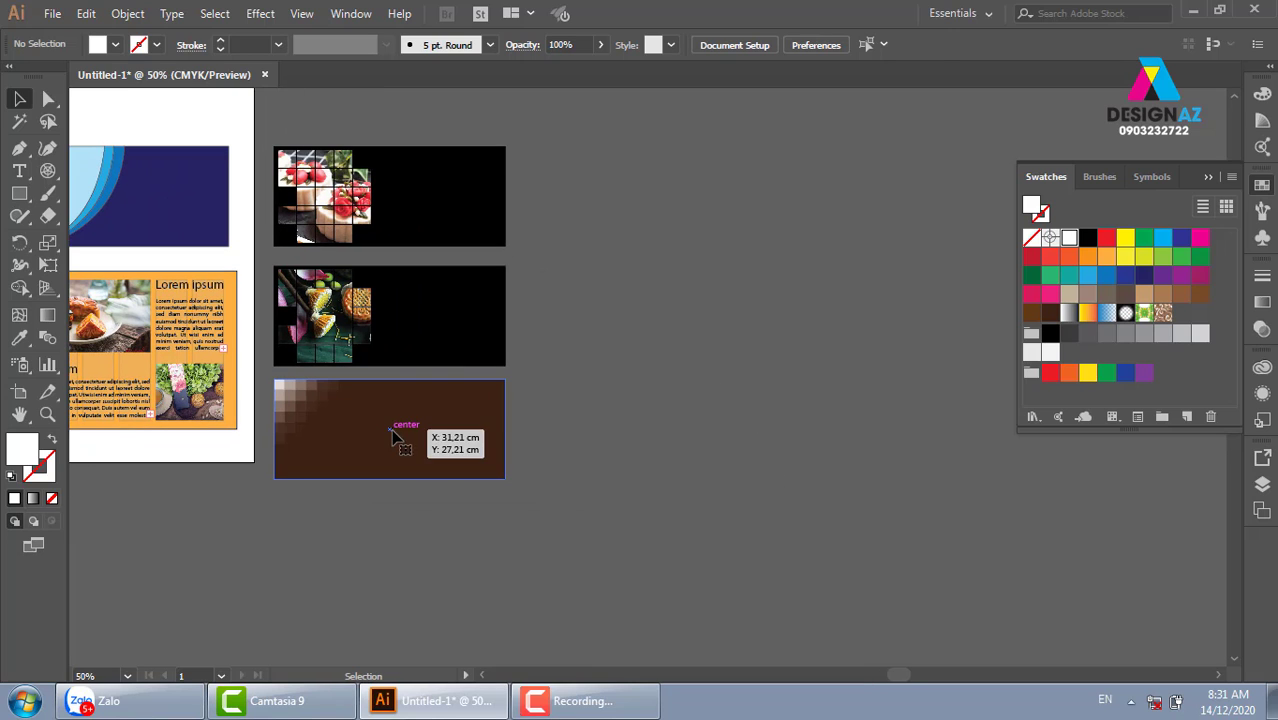
pyautogui.moveTo(446, 452); pyautogui.dragTo(700, 204)
pyautogui.click(880, 187)
pyautogui.press('z')
pyautogui.click(722, 231)
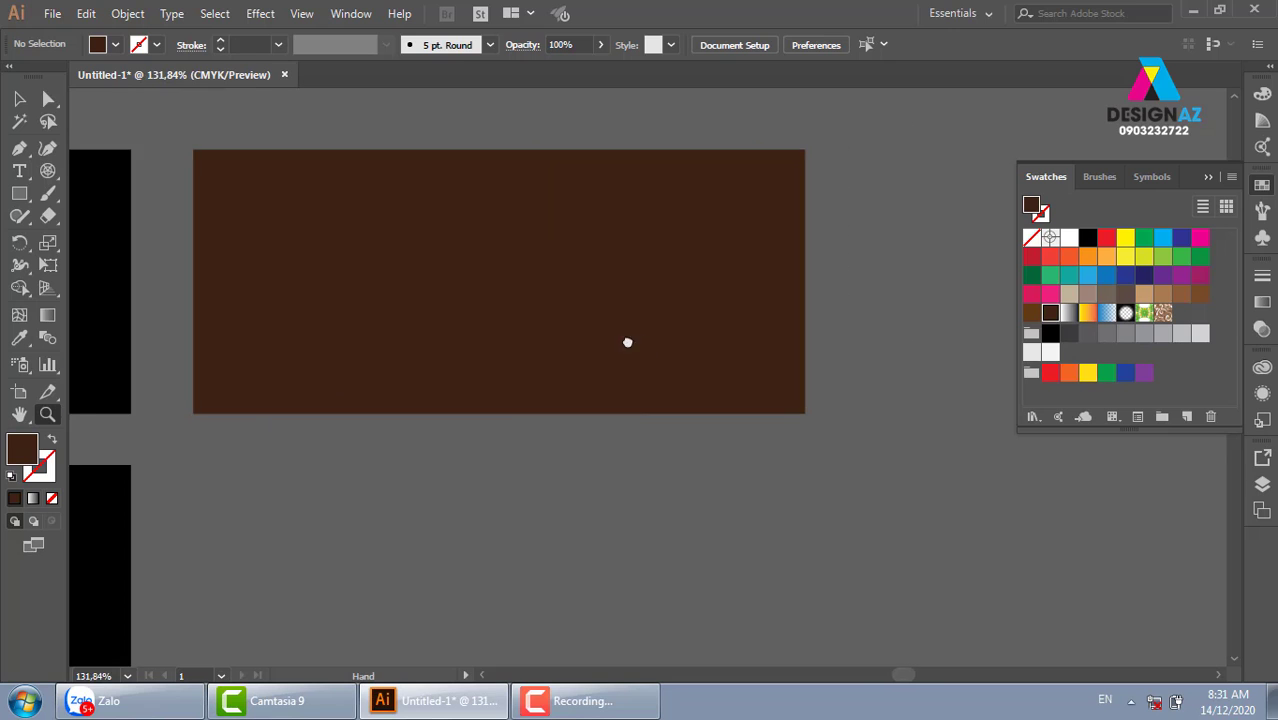
pyautogui.click(50, 14)
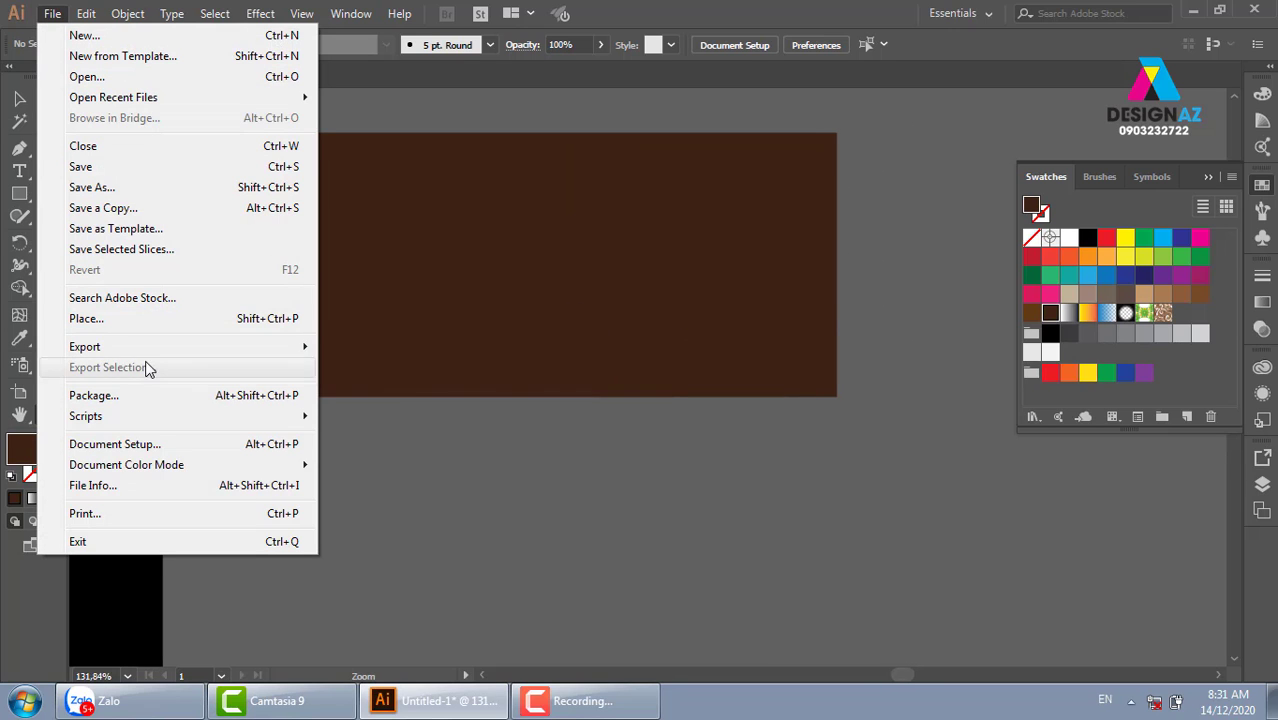
# - Load the Hero-Banner_PHO-GA photo from the ảnh phở folder for placing
pyautogui.click(160, 326)
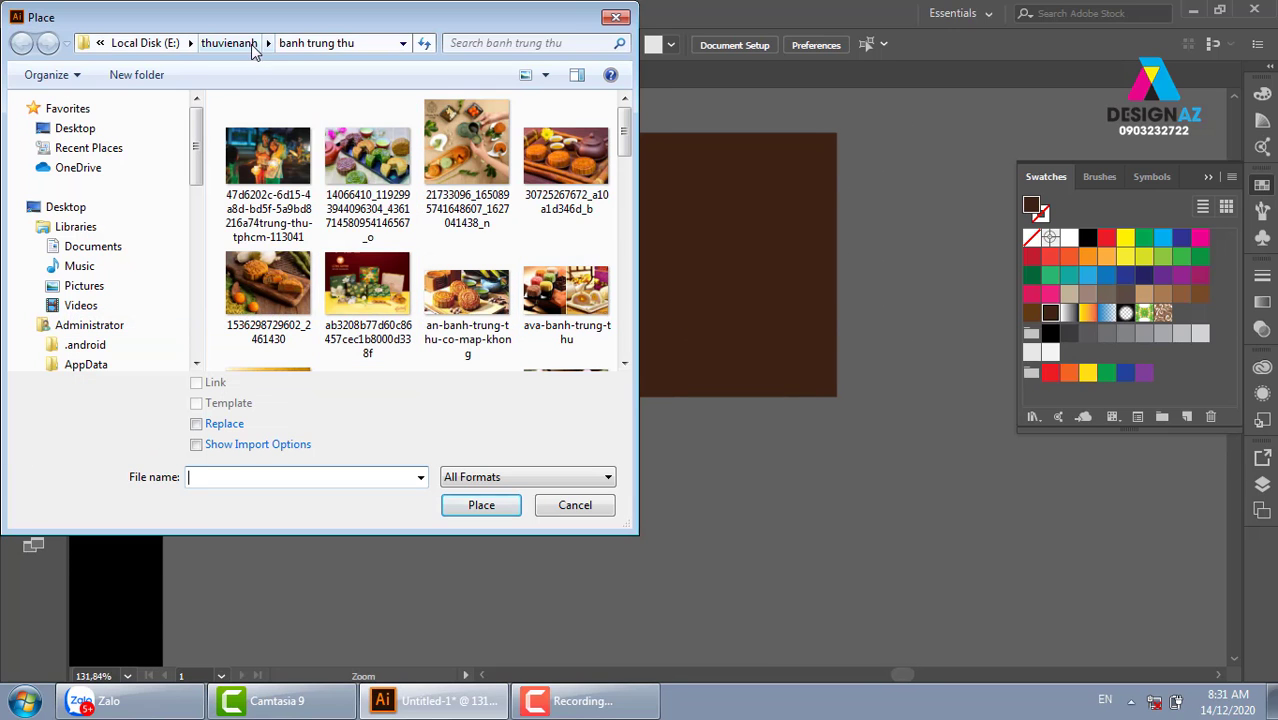
pyautogui.click(240, 43)
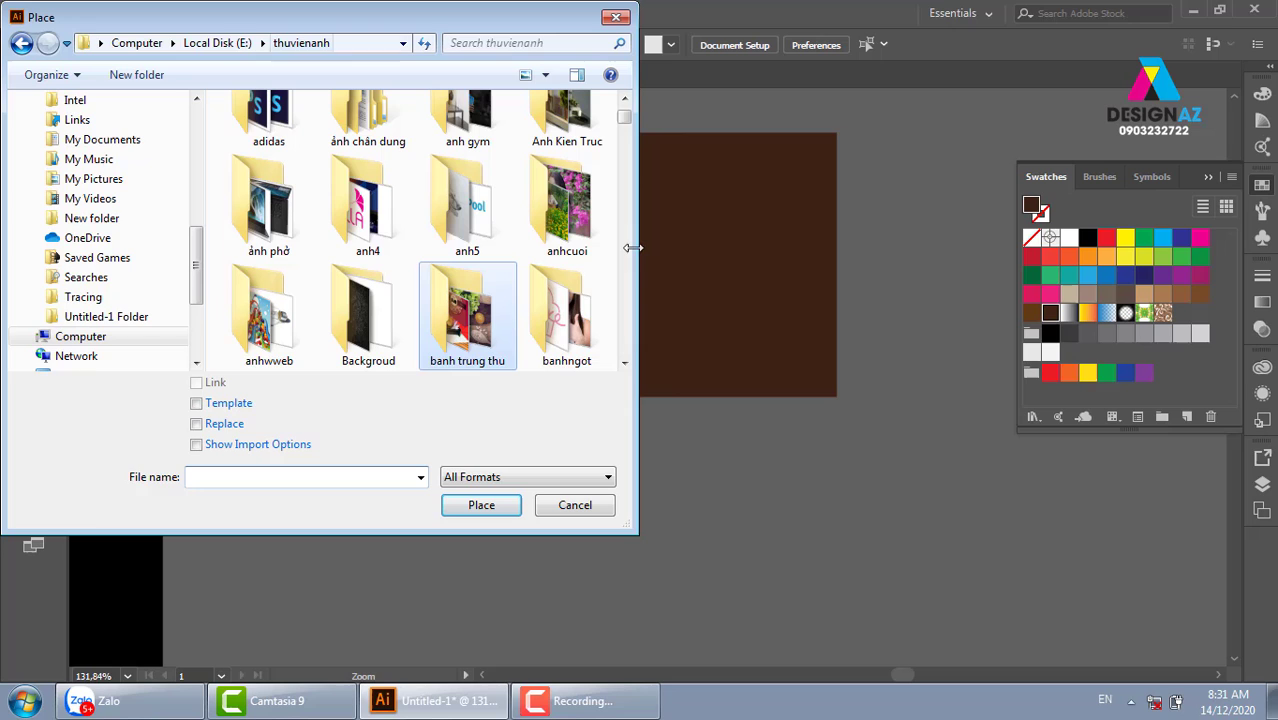
pyautogui.doubleClick(566, 315)
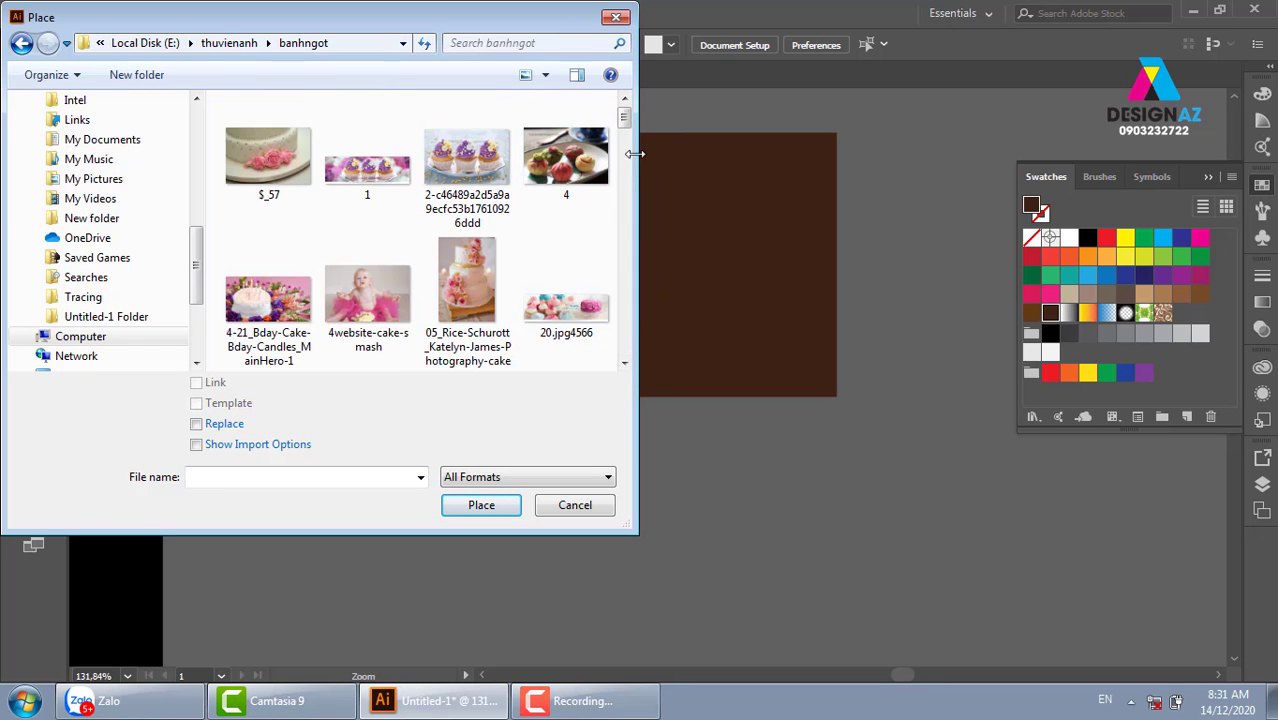
pyautogui.scroll(-1, 630, 140)
pyautogui.moveTo(630, 140); pyautogui.dragTo(641, 364)
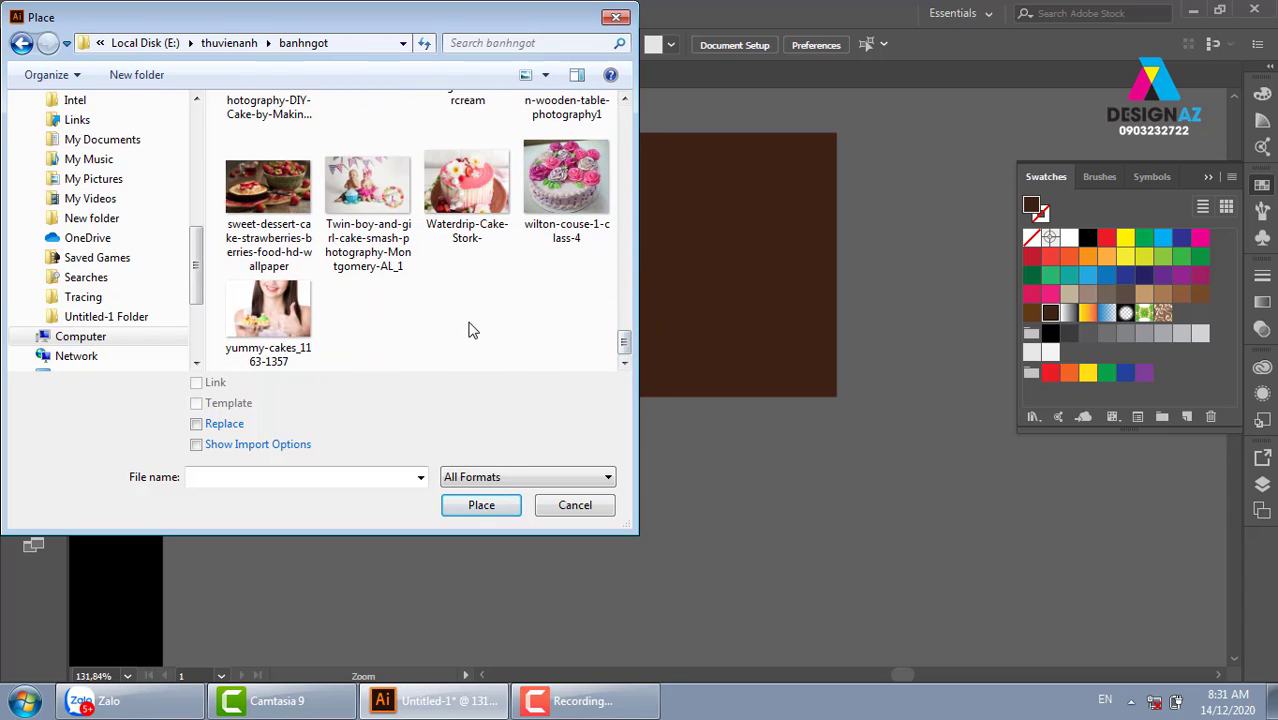
pyautogui.click(22, 43)
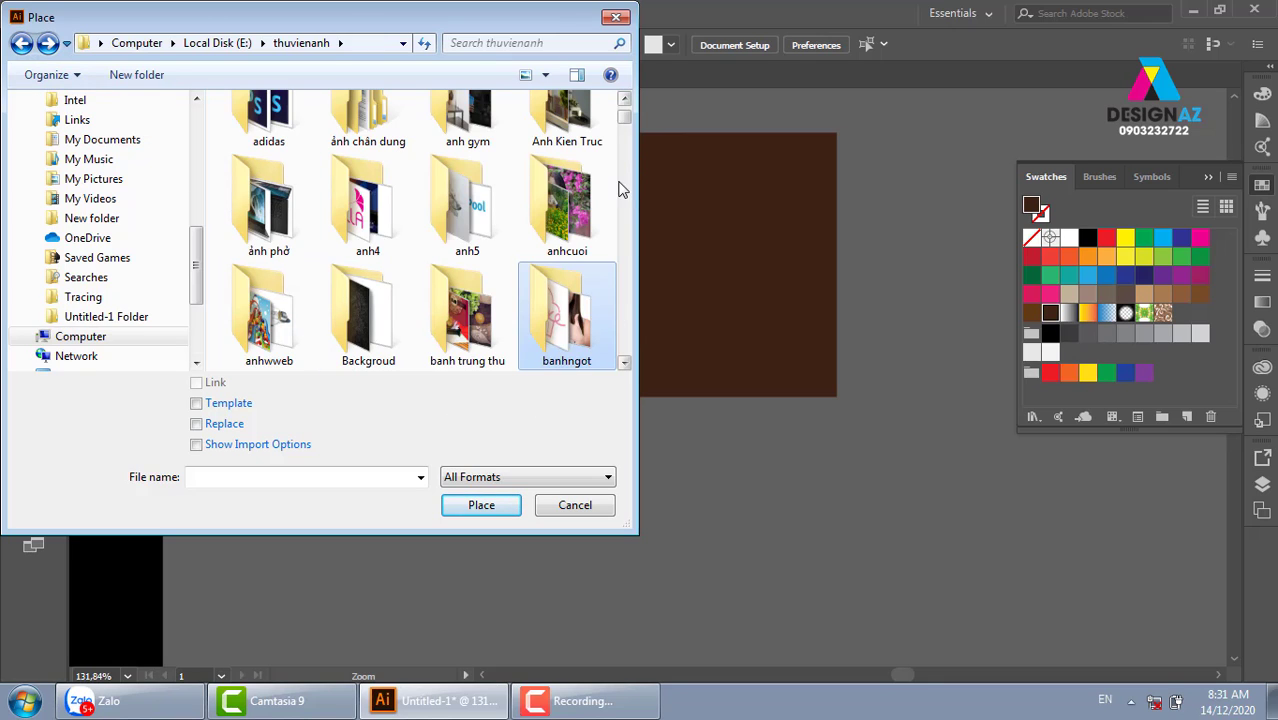
pyautogui.doubleClick(280, 218)
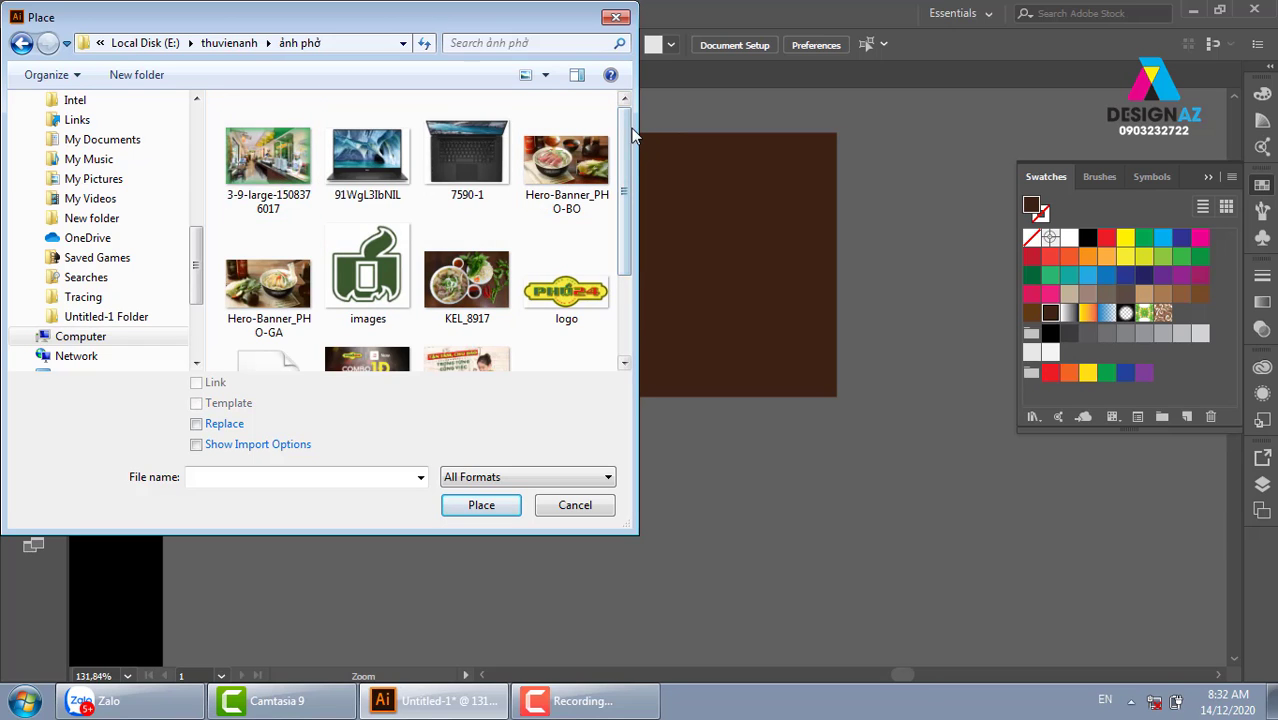
pyautogui.moveTo(631, 132)
pyautogui.mouseDown()
pyautogui.moveTo(637, 202)
pyautogui.moveTo(637, 178)
pyautogui.mouseUp()
pyautogui.click(290, 230)
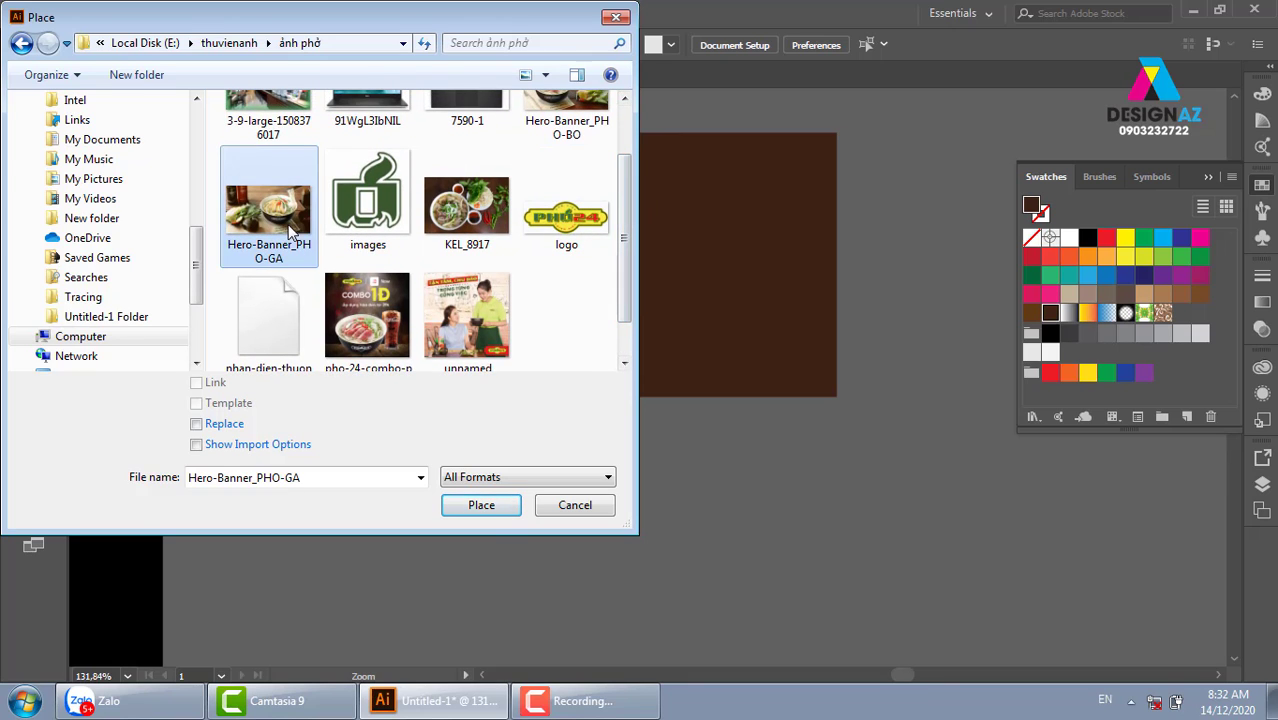
pyautogui.click(495, 510)
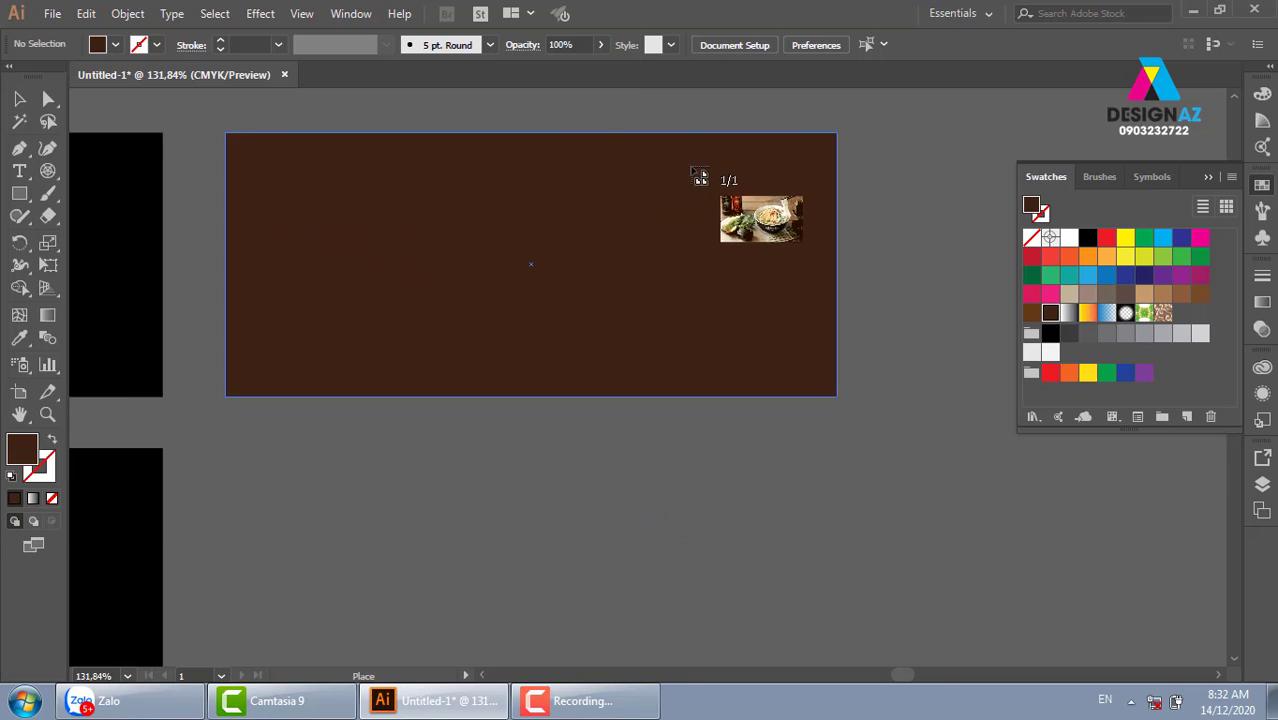
# - Place the pho photo and move it onto the brown rectangle's right side
pyautogui.moveTo(673, 305)
pyautogui.mouseDown()
pyautogui.moveTo(975, 476)
pyautogui.moveTo(961, 463)
pyautogui.mouseUp()
pyautogui.click(19, 98)
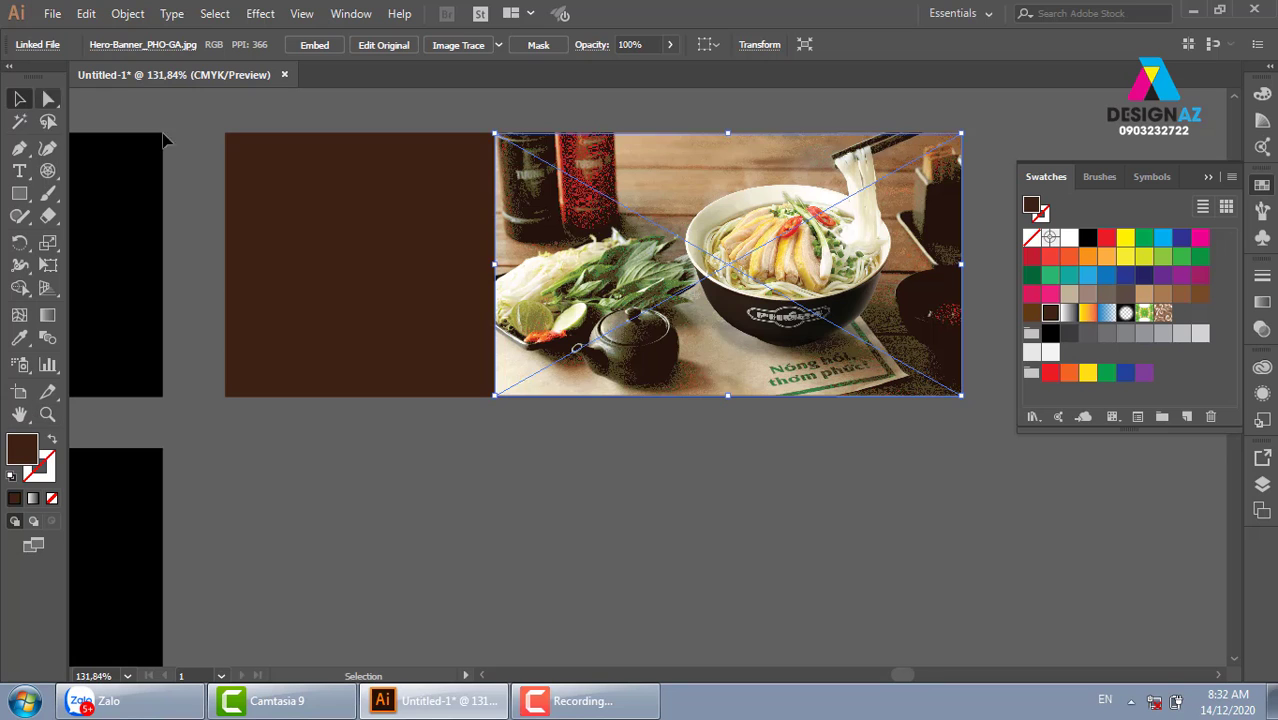
pyautogui.moveTo(844, 300)
pyautogui.mouseDown()
pyautogui.moveTo(634, 300)
pyautogui.moveTo(719, 273)
pyautogui.mouseUp()
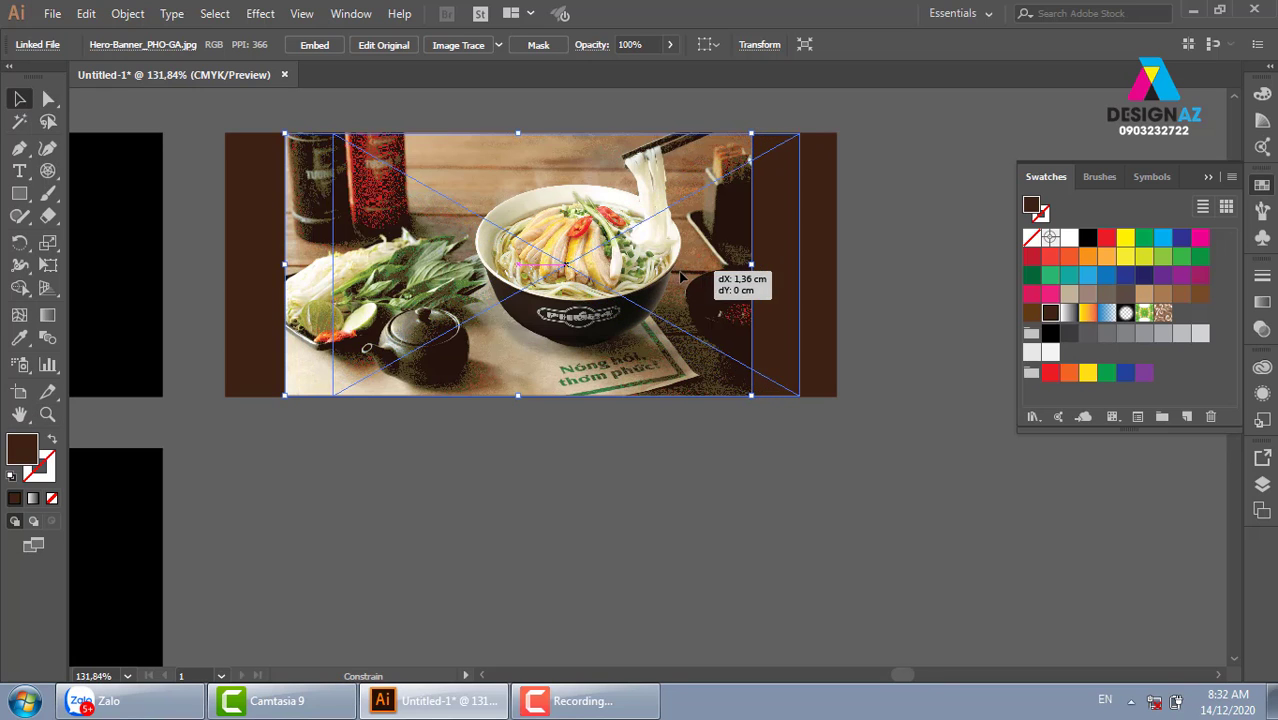
pyautogui.click(917, 243)
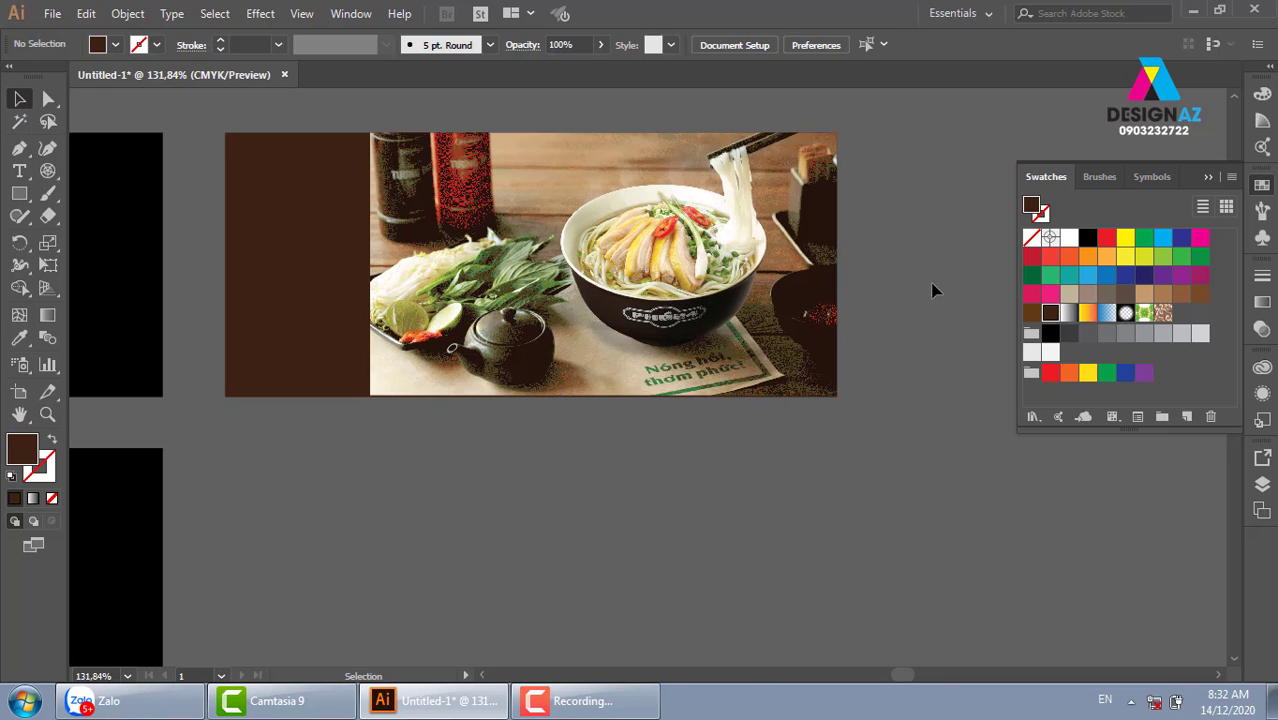
# - Draw a square over the middle of the pho photo
pyautogui.press('z')
pyautogui.moveTo(355, 120); pyautogui.dragTo(961, 503)
pyautogui.moveTo(804, 449); pyautogui.dragTo(764, 447)
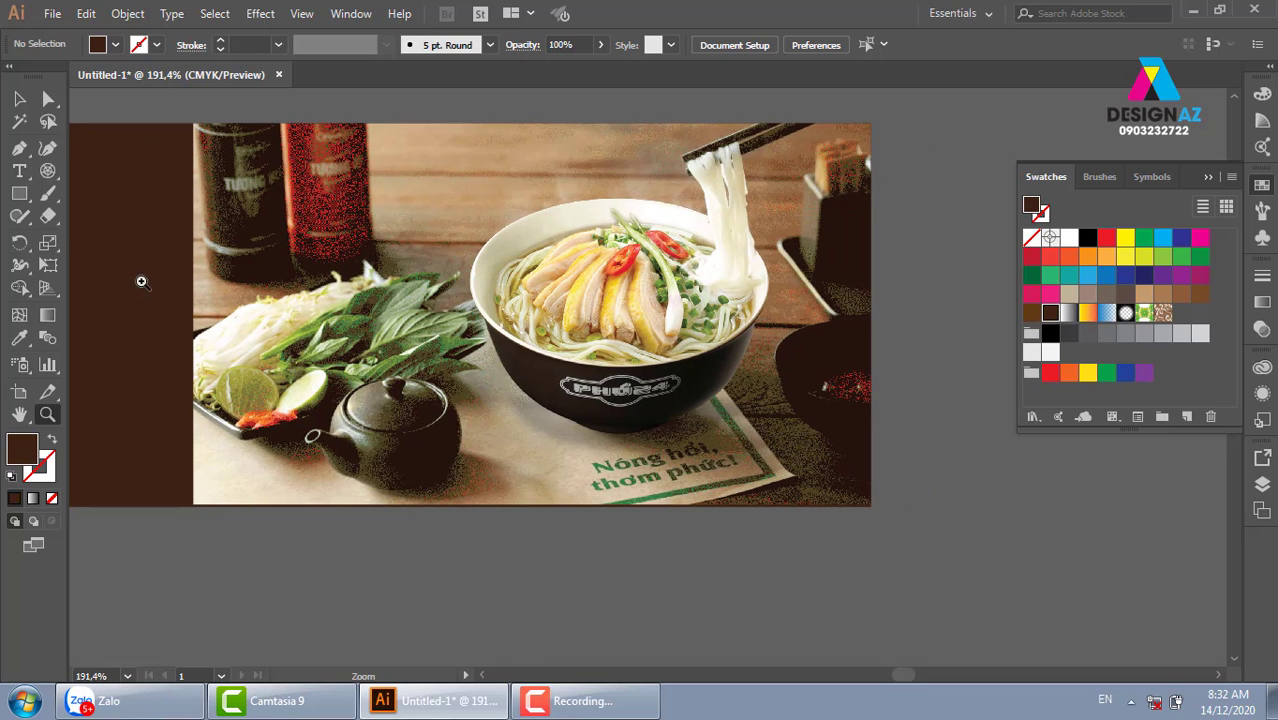
pyautogui.click(19, 193)
pyautogui.moveTo(438, 122); pyautogui.dragTo(819, 504)
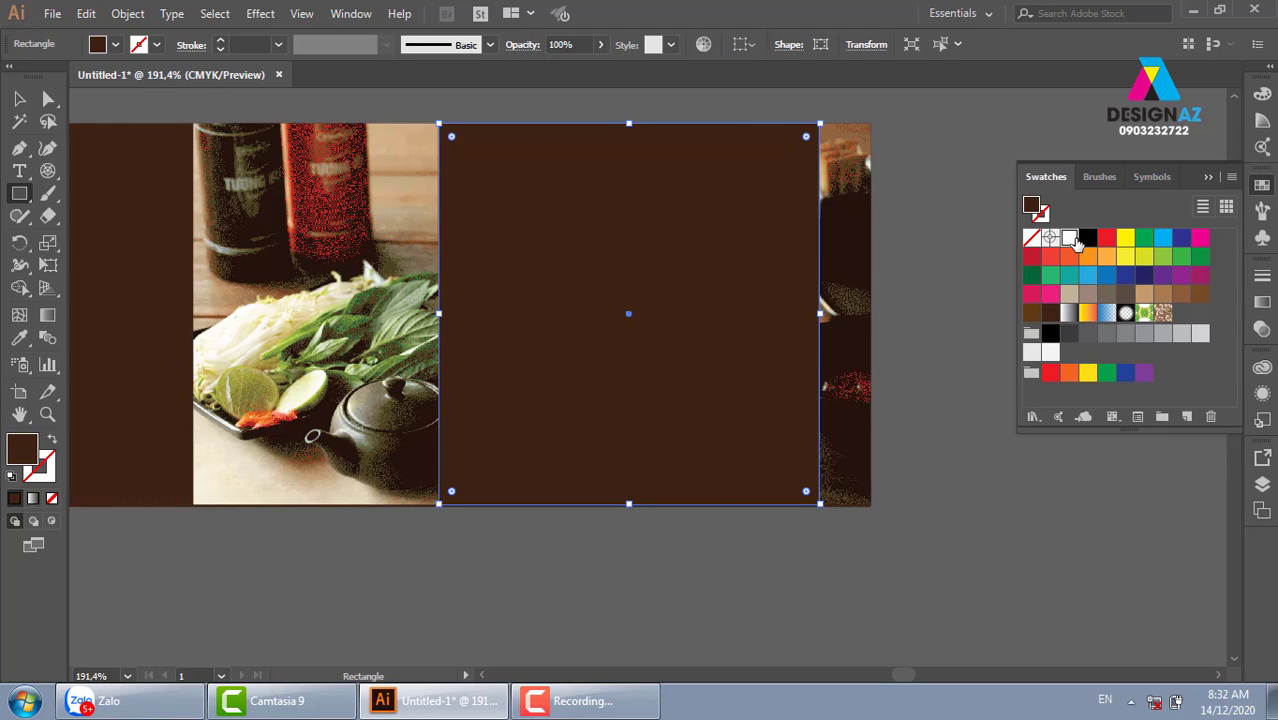
# - Make the new square white and bring up Split Into Grid for it
pyautogui.click(1069, 239)
pyautogui.click(19, 98)
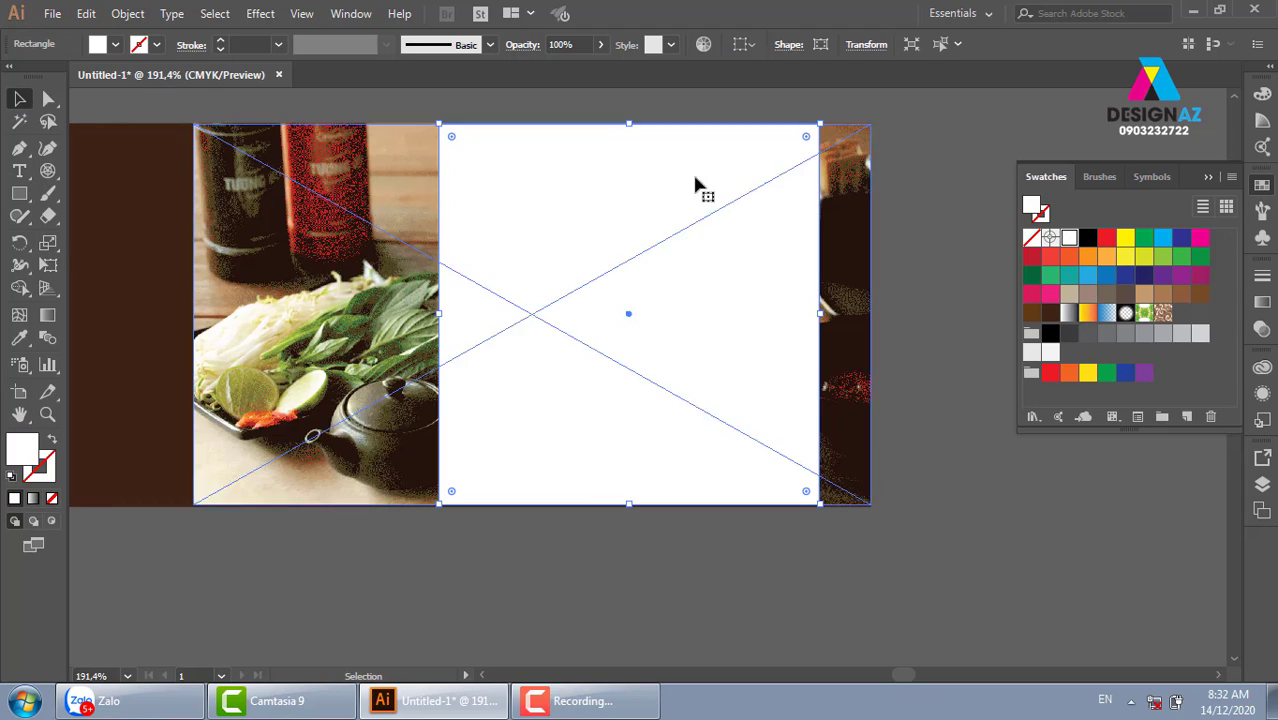
pyautogui.click(946, 175)
pyautogui.click(730, 242)
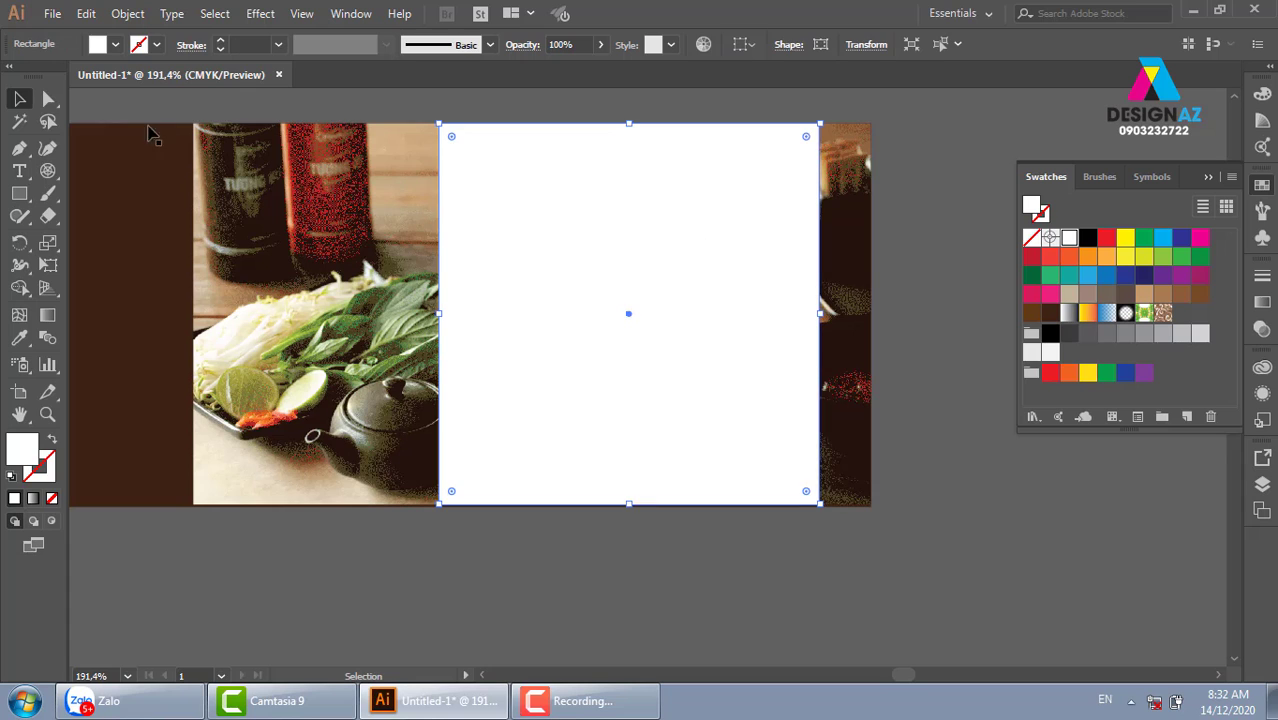
pyautogui.click(128, 14)
pyautogui.moveTo(197, 401)
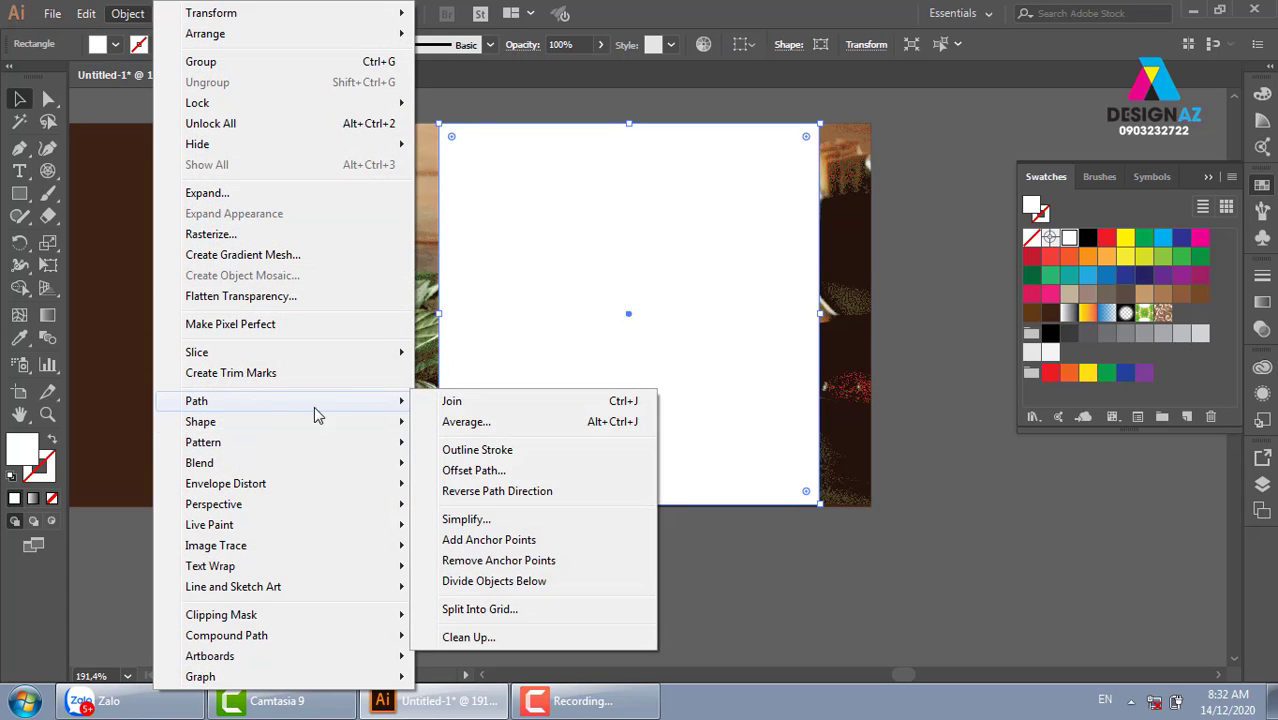
pyautogui.click(528, 609)
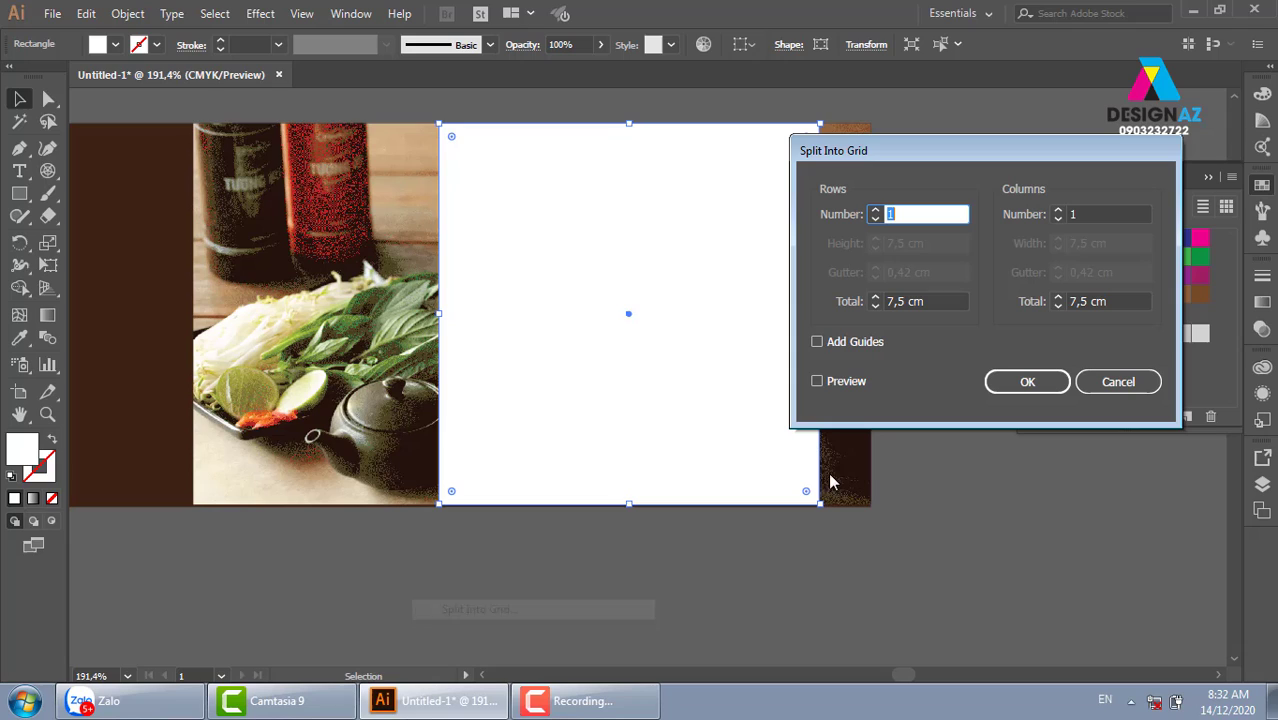
# - Split the white square into 6 rows and 6 columns with 0,05 cm gutters
pyautogui.click(817, 383)
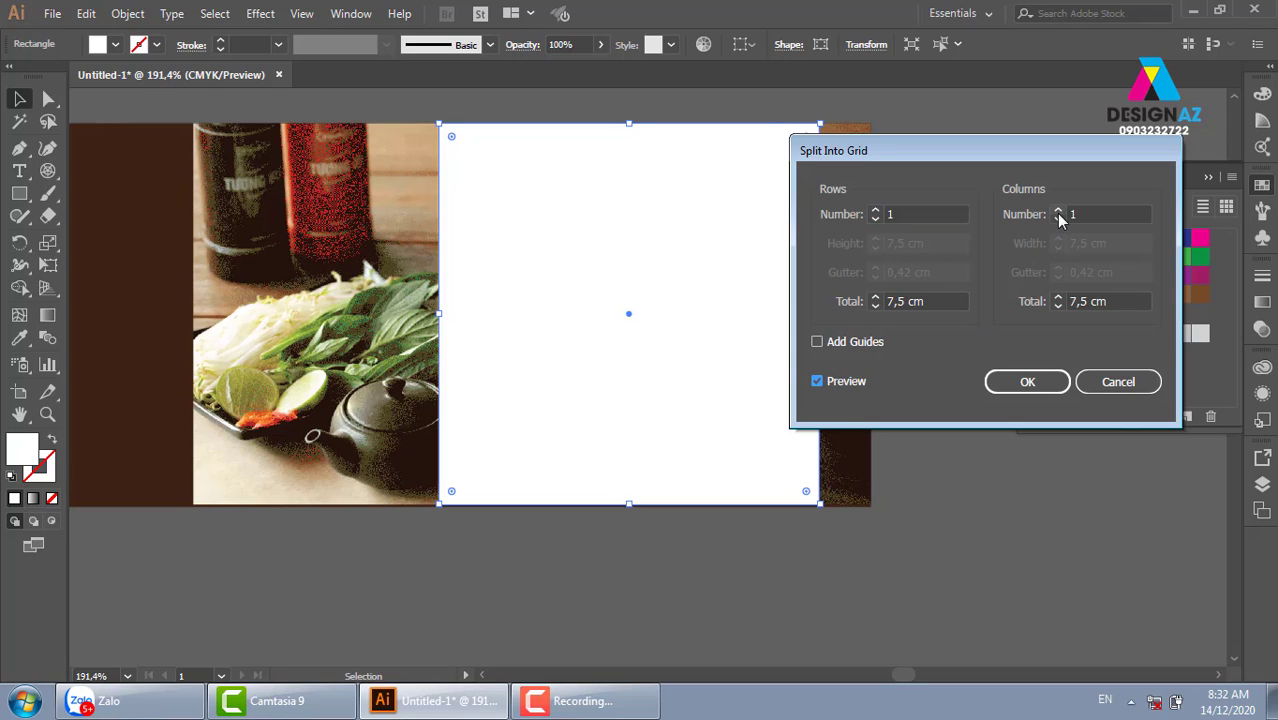
pyautogui.click(1058, 212)
pyautogui.click(1058, 212)
pyautogui.click(1058, 212)
pyautogui.click(1058, 212)
pyautogui.click(1058, 212)
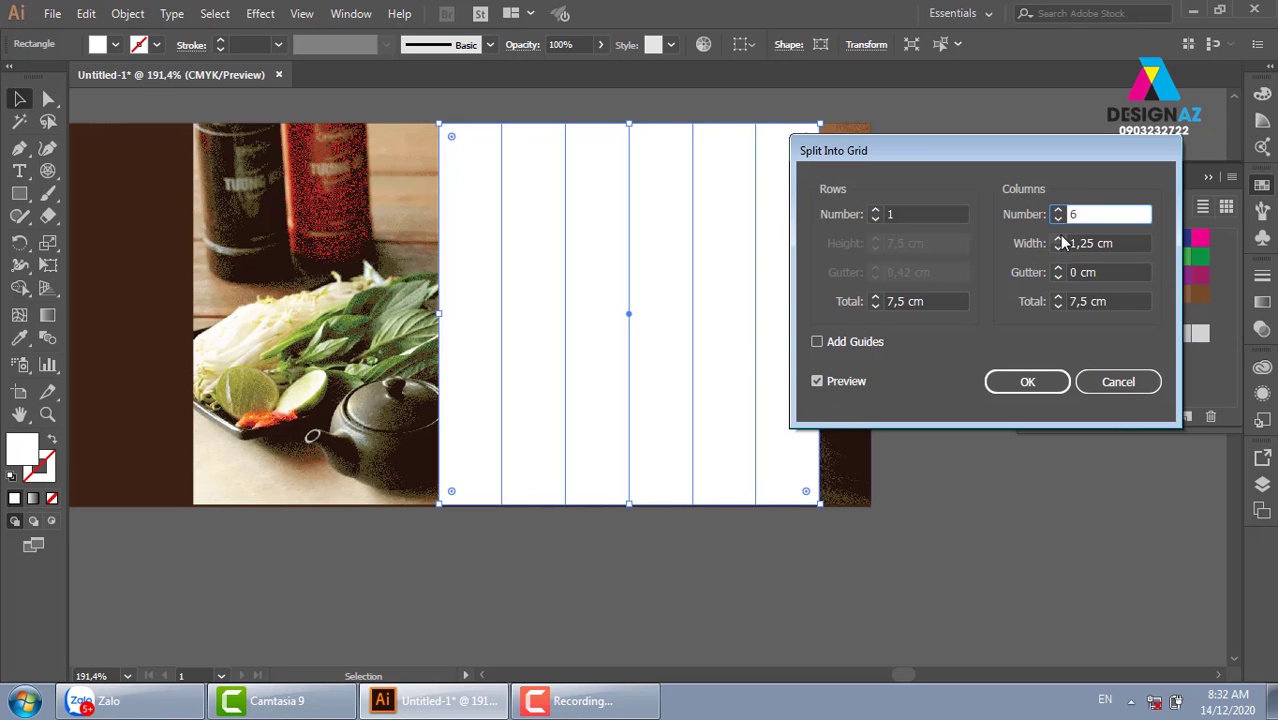
pyautogui.click(875, 211)
pyautogui.click(875, 211)
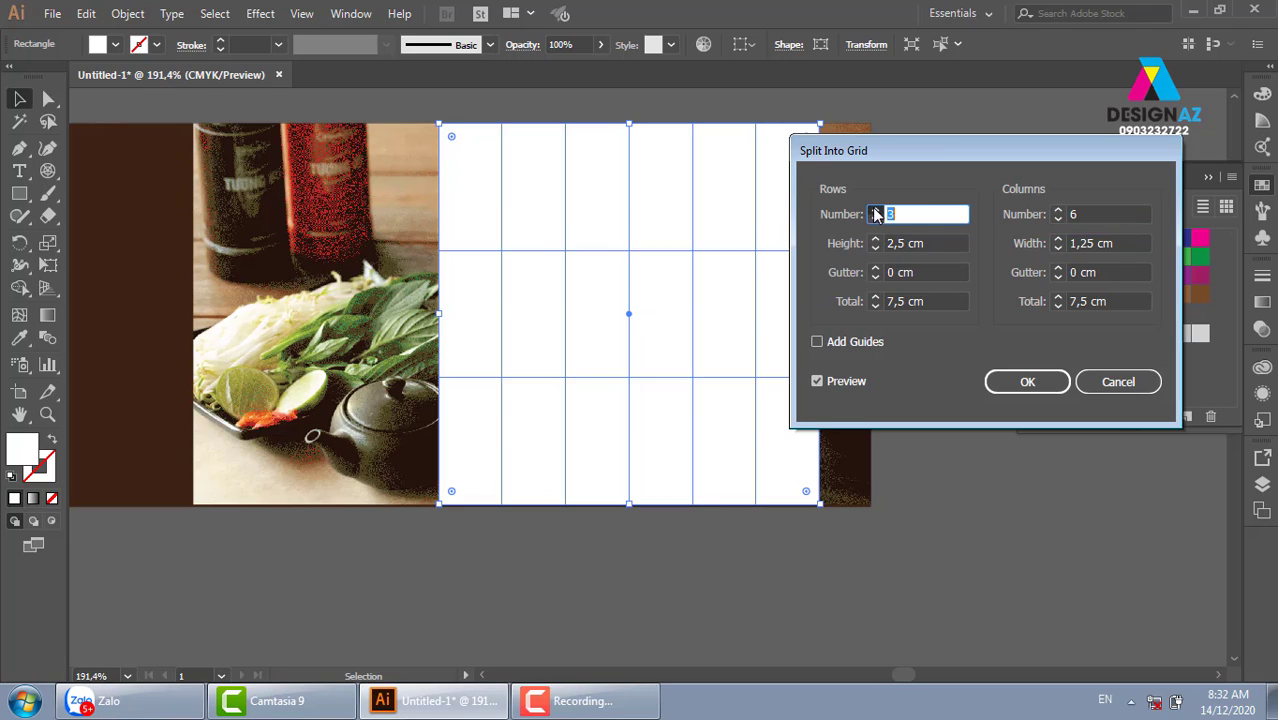
pyautogui.click(875, 211)
pyautogui.click(875, 211)
pyautogui.click(875, 211)
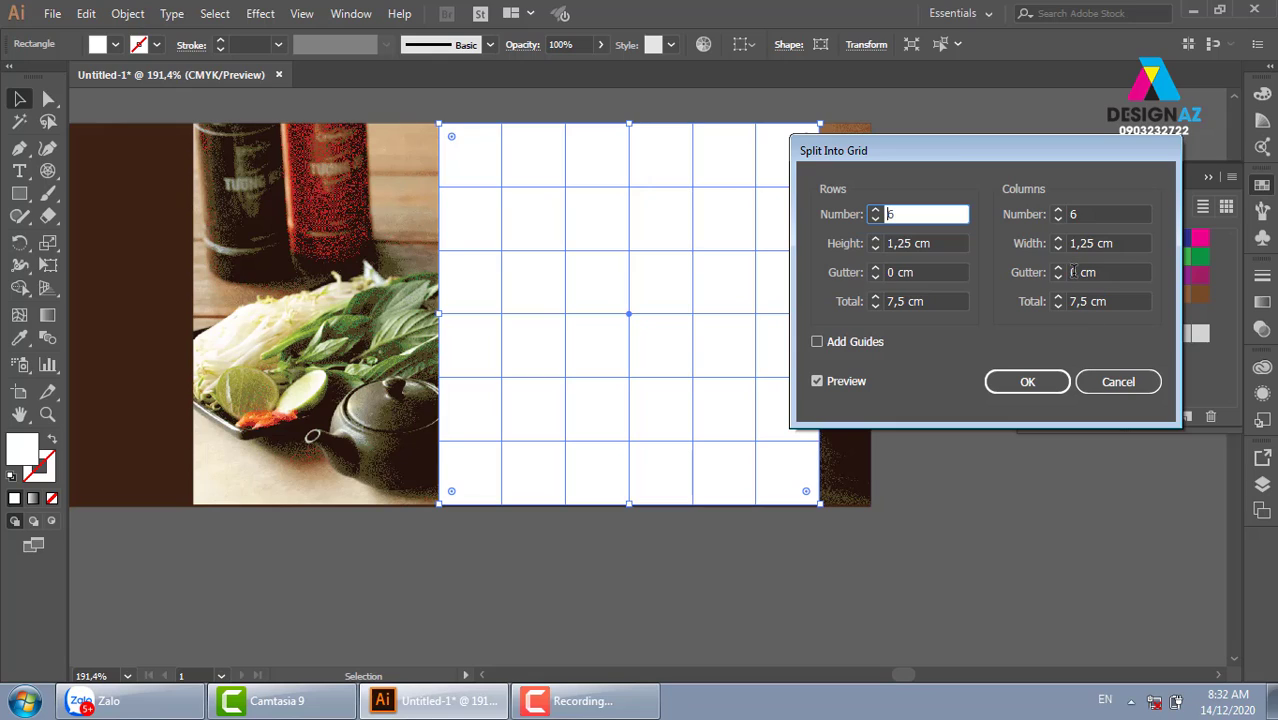
pyautogui.click(1059, 269)
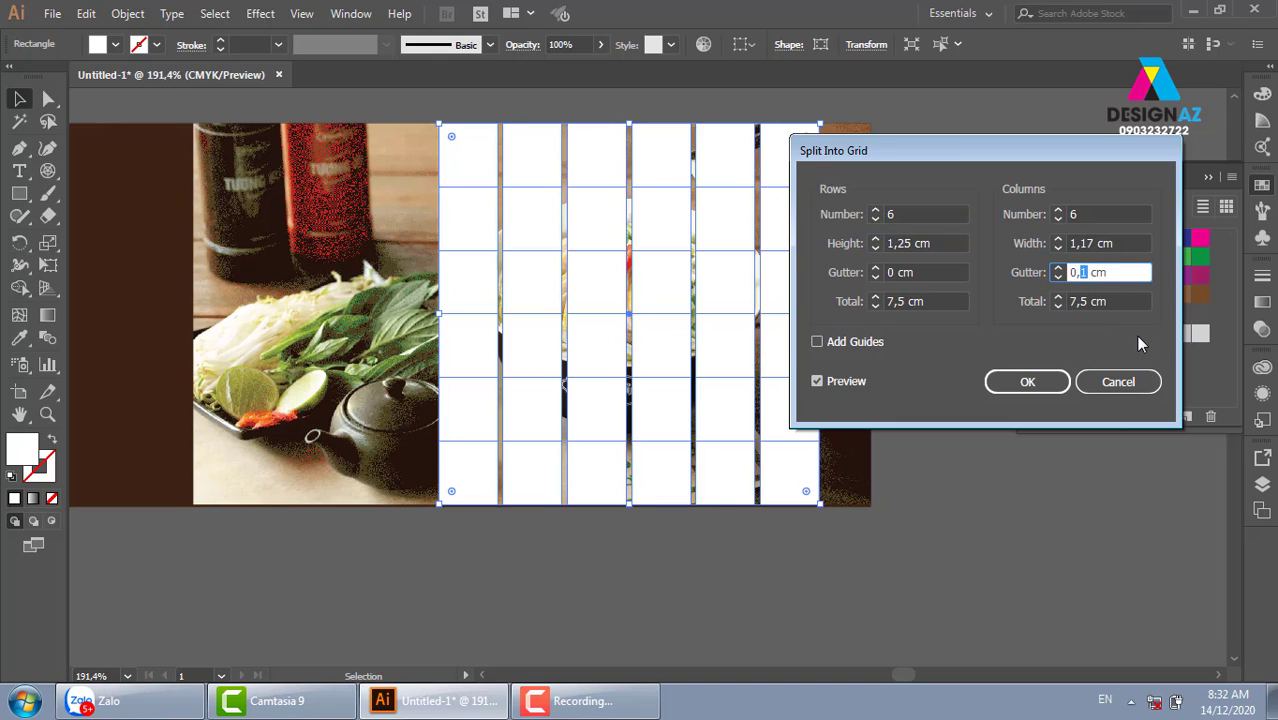
pyautogui.write('05')
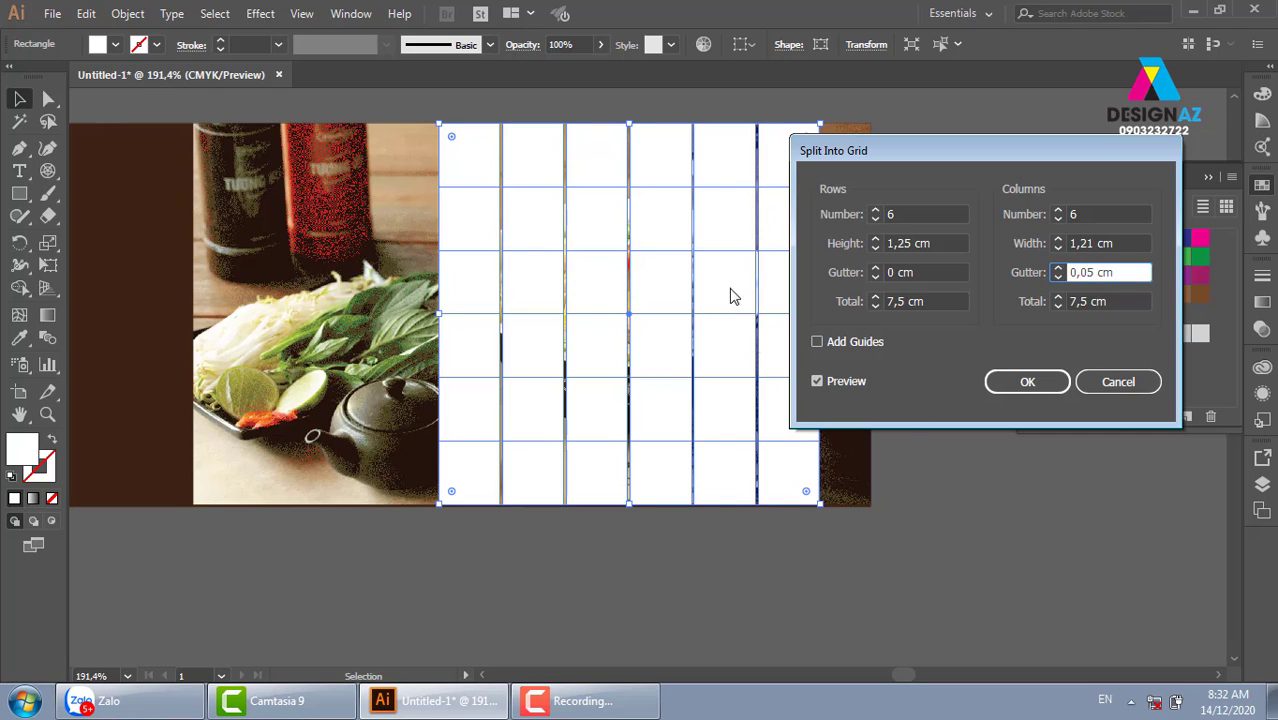
pyautogui.moveTo(1140, 273); pyautogui.dragTo(1004, 280)
pyautogui.hotkey('ctrl', 'c')
pyautogui.click(926, 272)
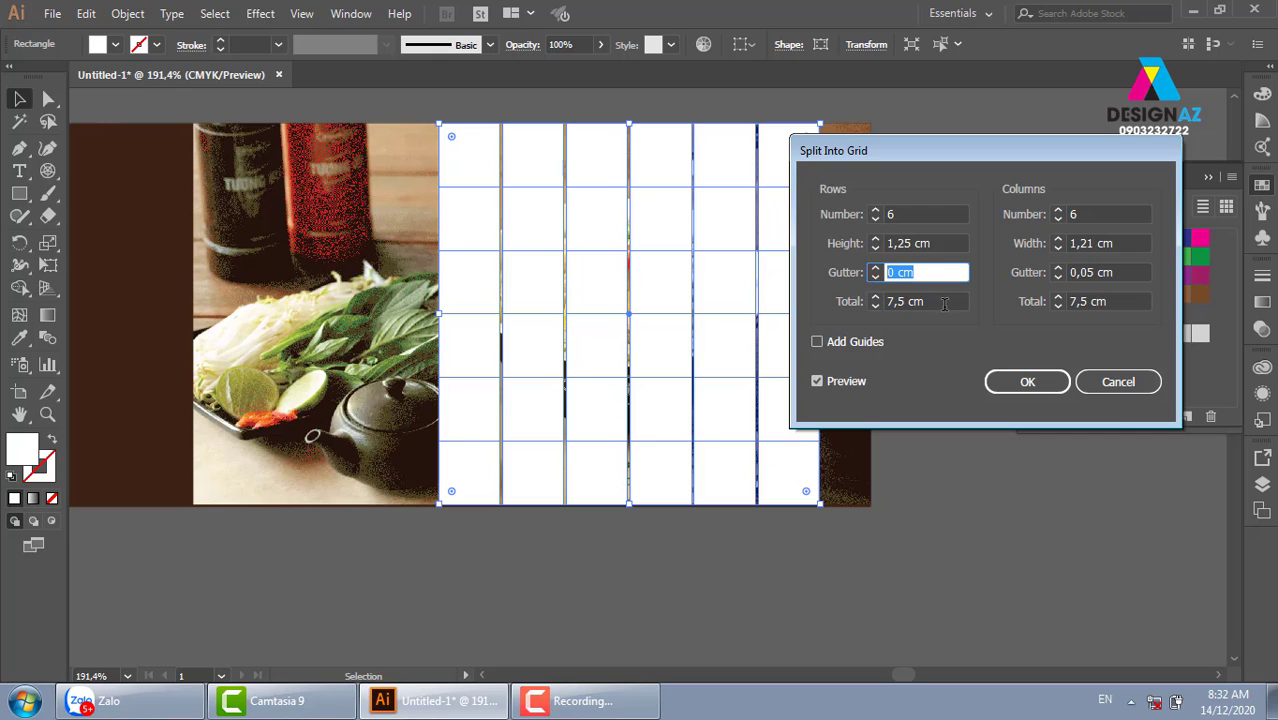
pyautogui.hotkey('ctrl', 'v')
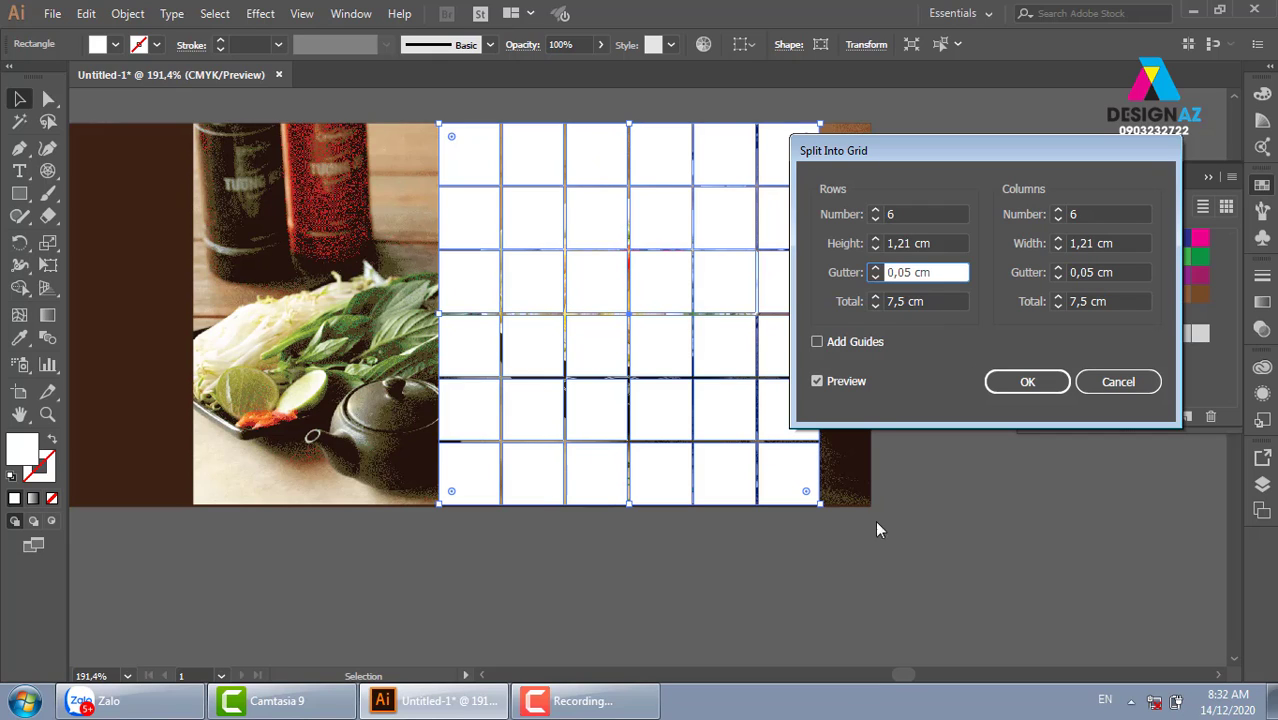
pyautogui.click(1027, 382)
# - Remove the tile grid from the artwork and give the pho photo an opacity mask
pyautogui.click(1006, 462)
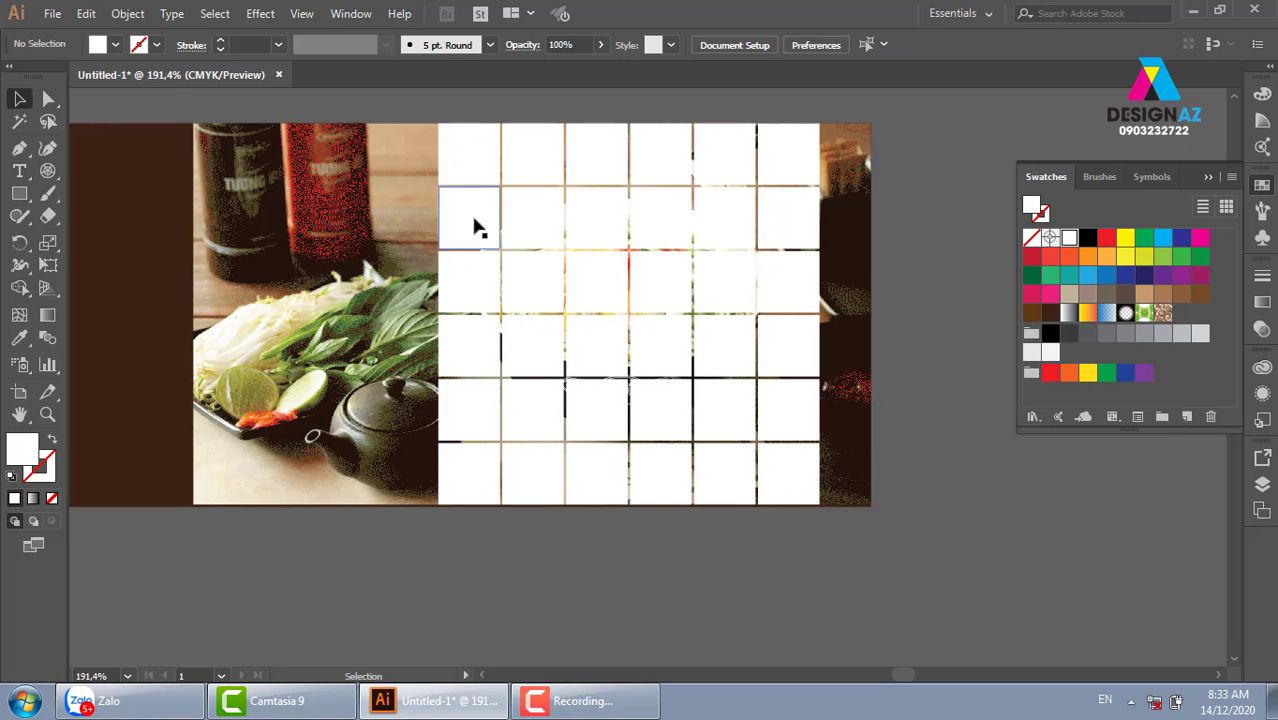
pyautogui.hotkey('ctrl', 'a')
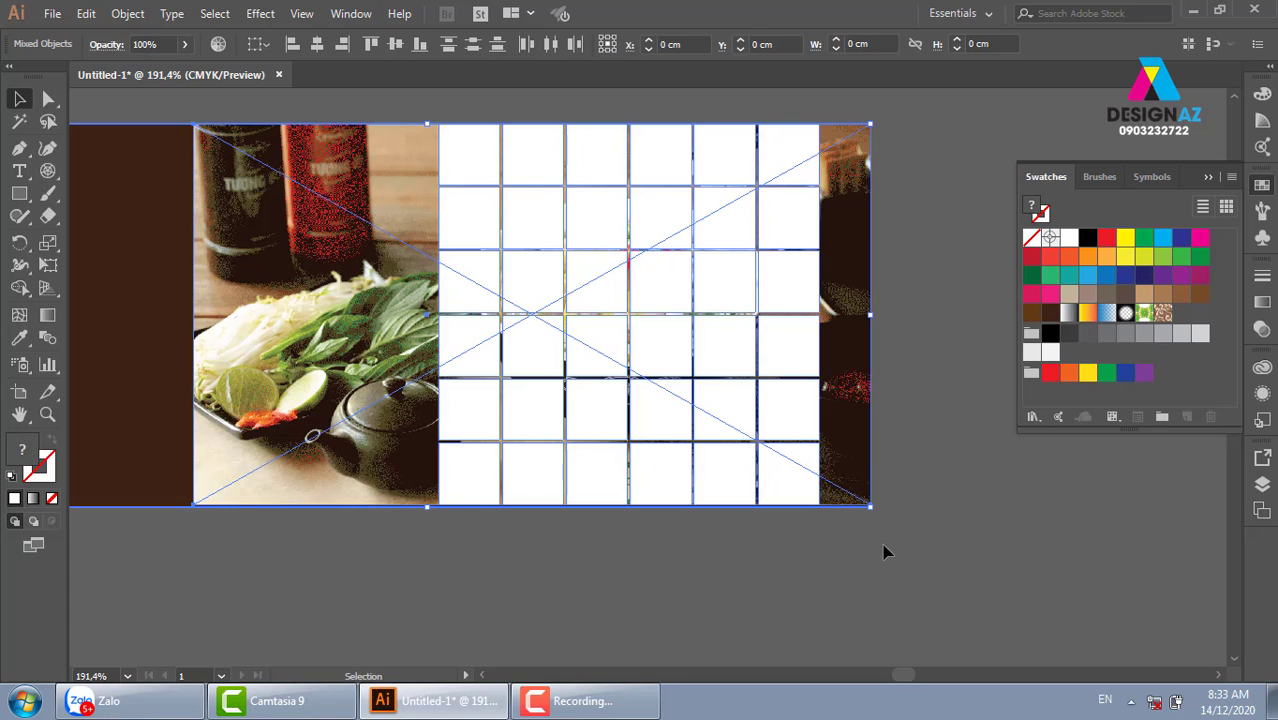
pyautogui.moveTo(717, 545); pyautogui.dragTo(934, 545)
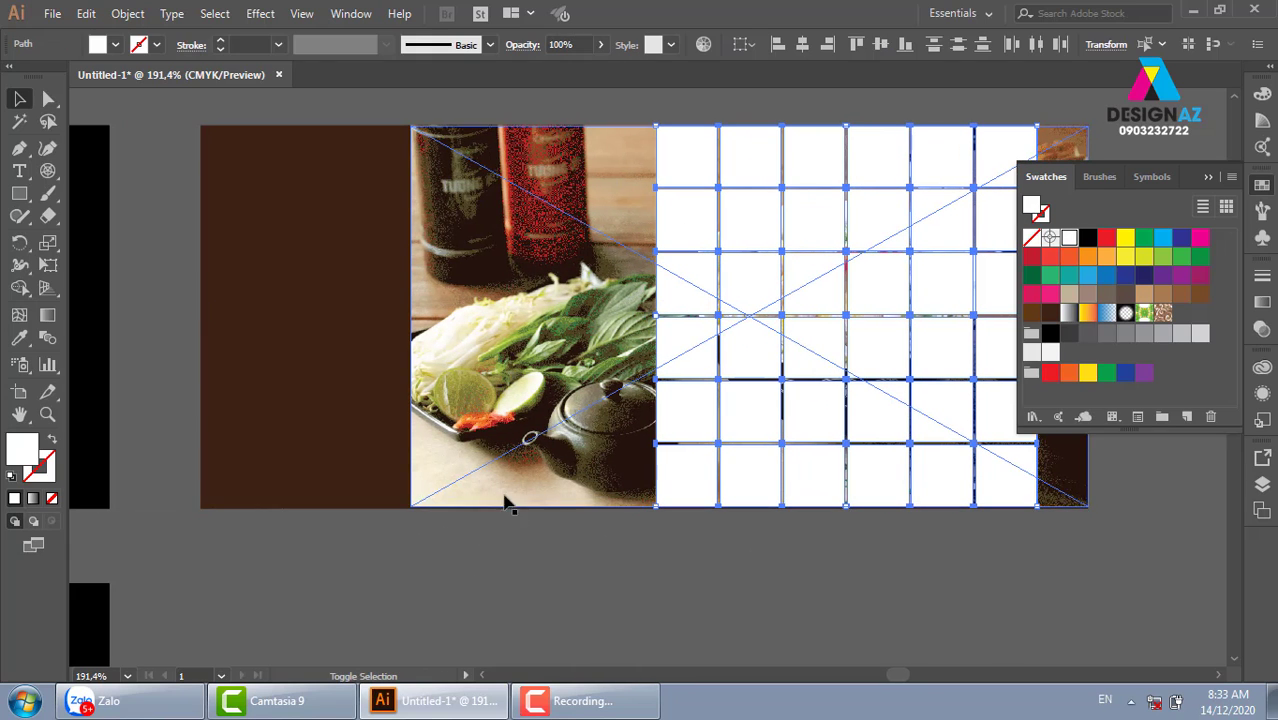
pyautogui.click(727, 480)
pyautogui.hscroll(5, 700, 510)
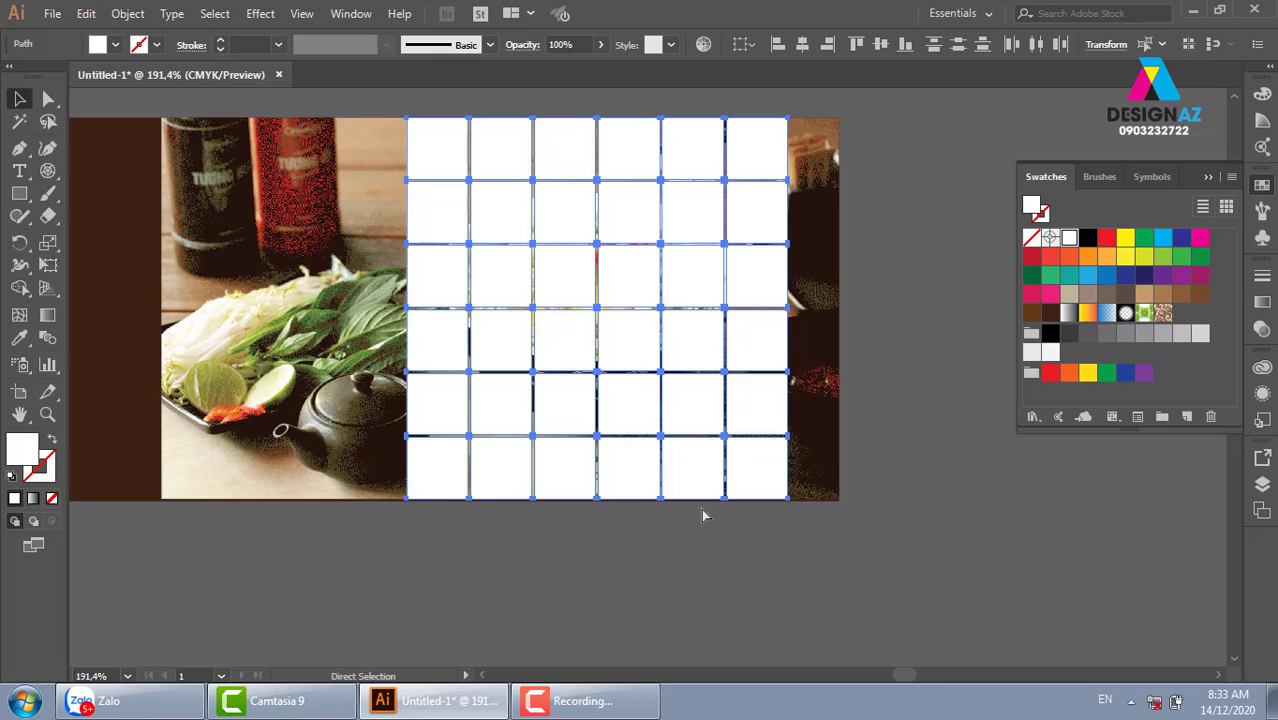
pyautogui.press('Delete')
pyautogui.click(658, 318)
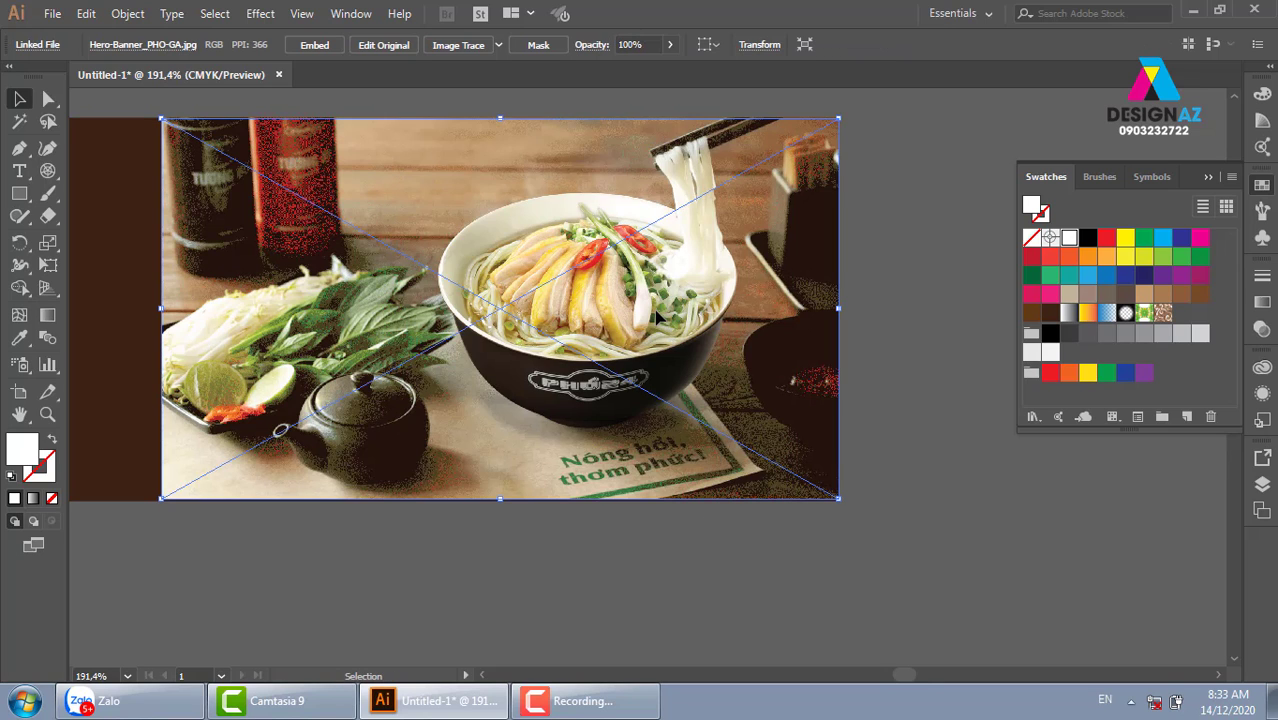
pyautogui.click(1265, 329)
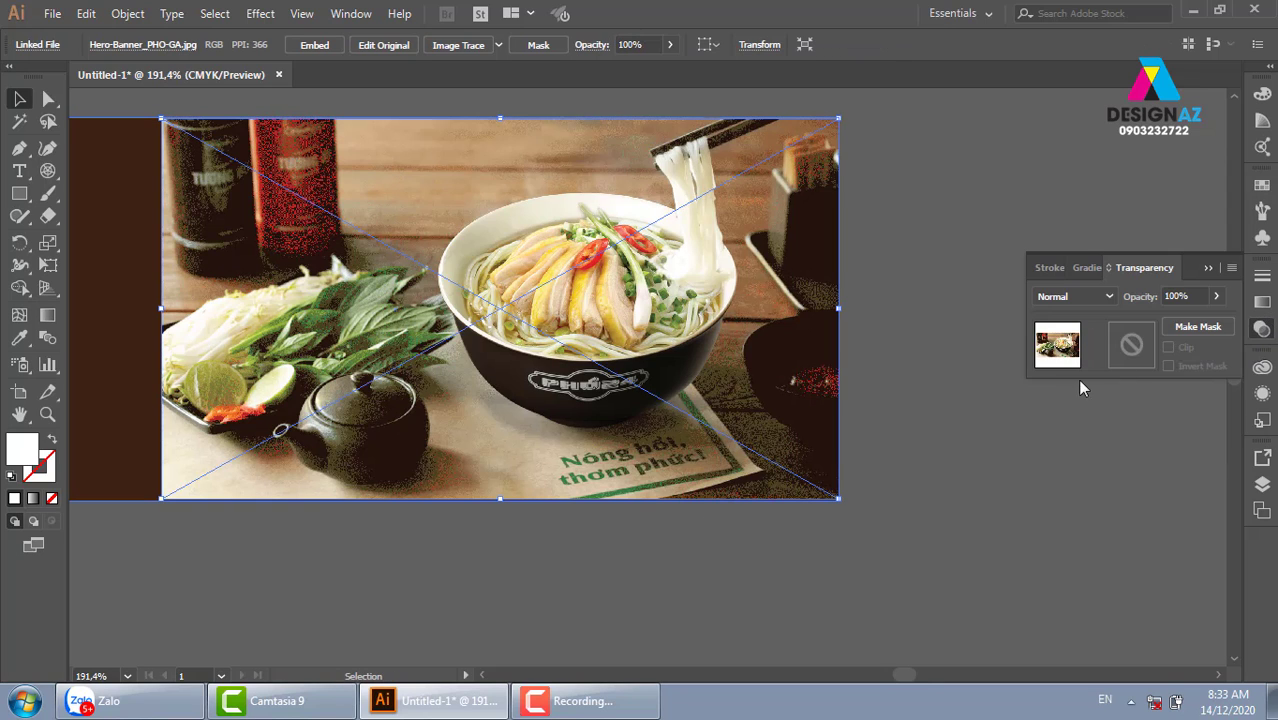
pyautogui.click(1133, 355)
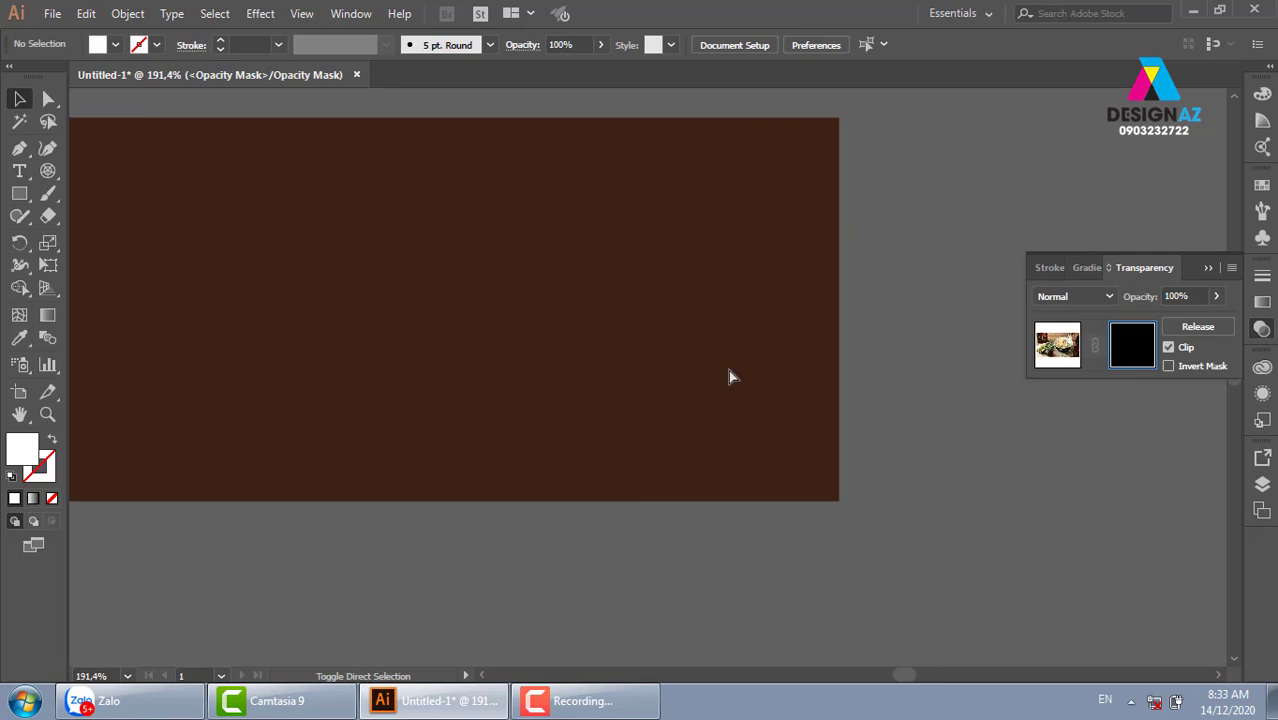
# - Paste the white tile grid into the opacity mask, rotate it 45° and centre it over the bowl
pyautogui.hotkey('ctrl', 'f')
pyautogui.click(920, 384)
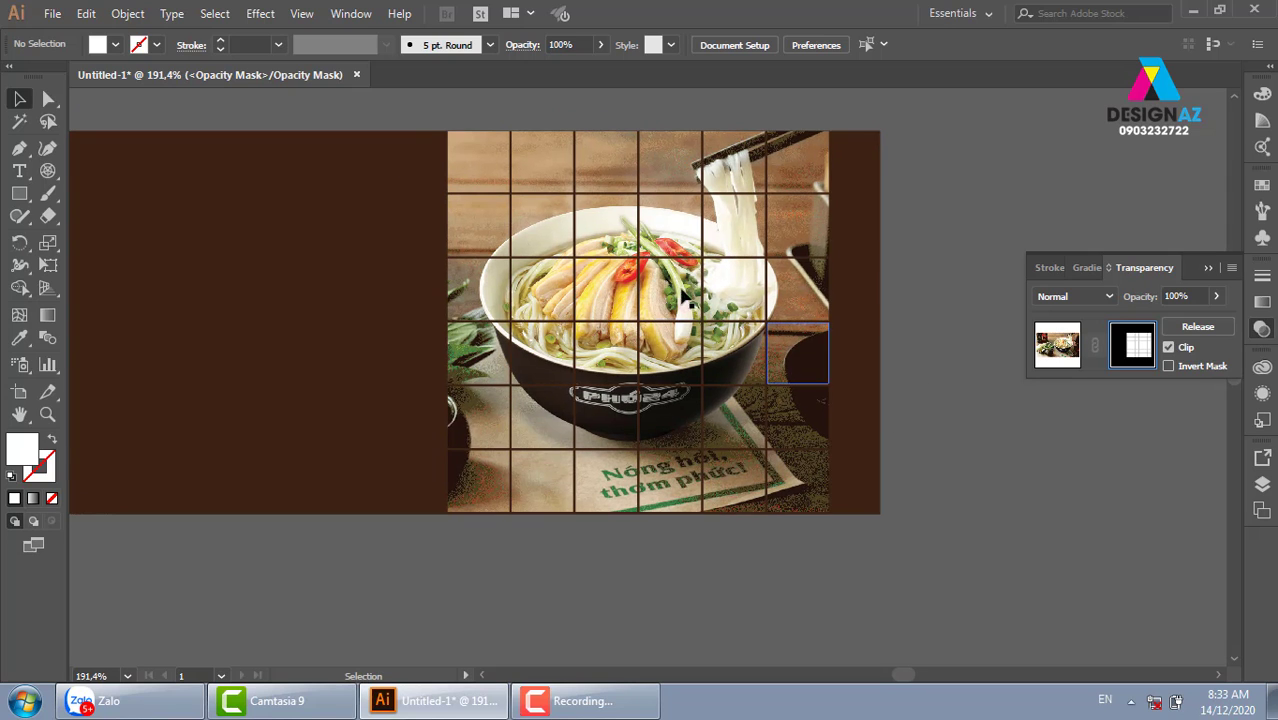
pyautogui.moveTo(415, 118)
pyautogui.mouseDown()
pyautogui.moveTo(766, 530)
pyautogui.moveTo(840, 560)
pyautogui.mouseUp()
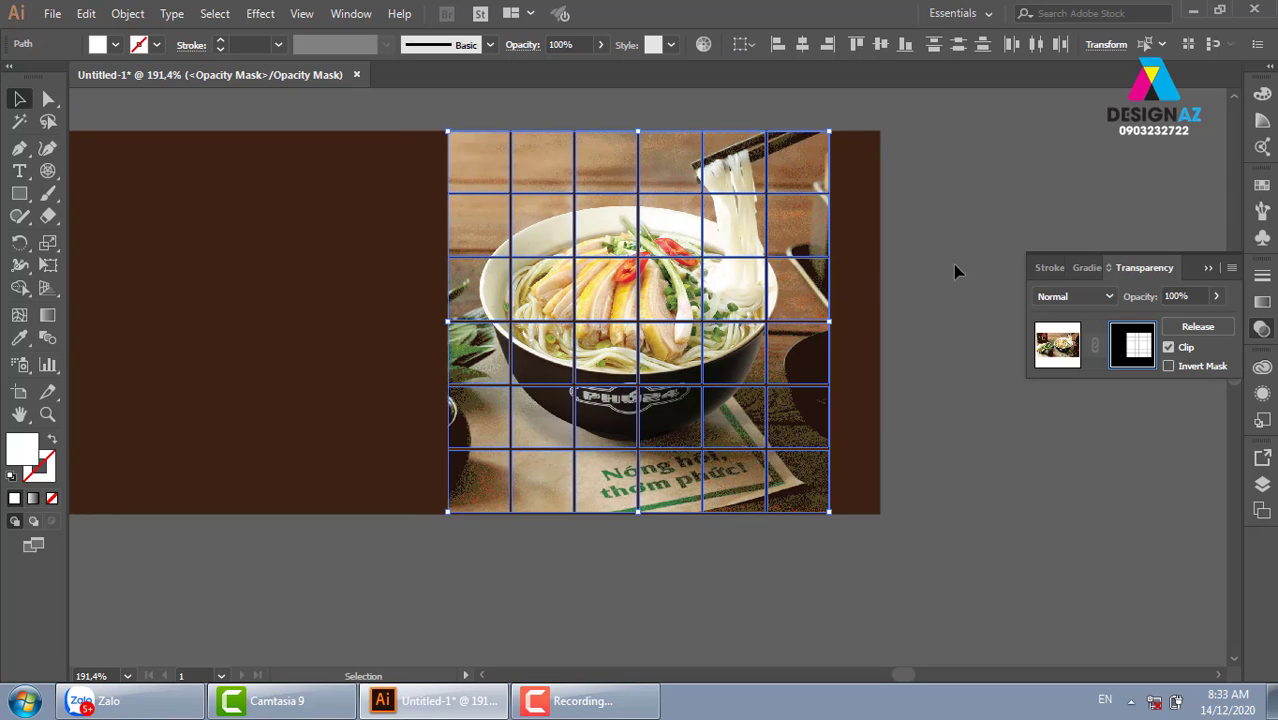
pyautogui.moveTo(836, 122); pyautogui.dragTo(970, 320)
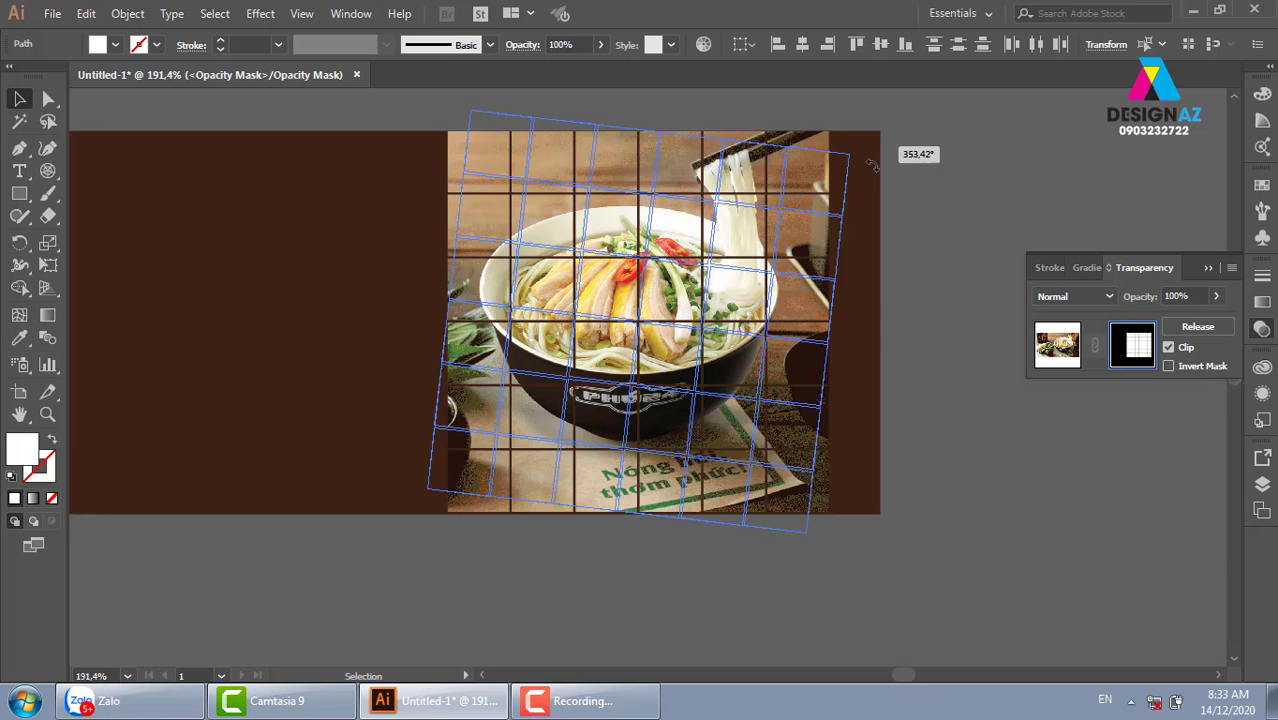
pyautogui.moveTo(777, 360); pyautogui.dragTo(845, 336)
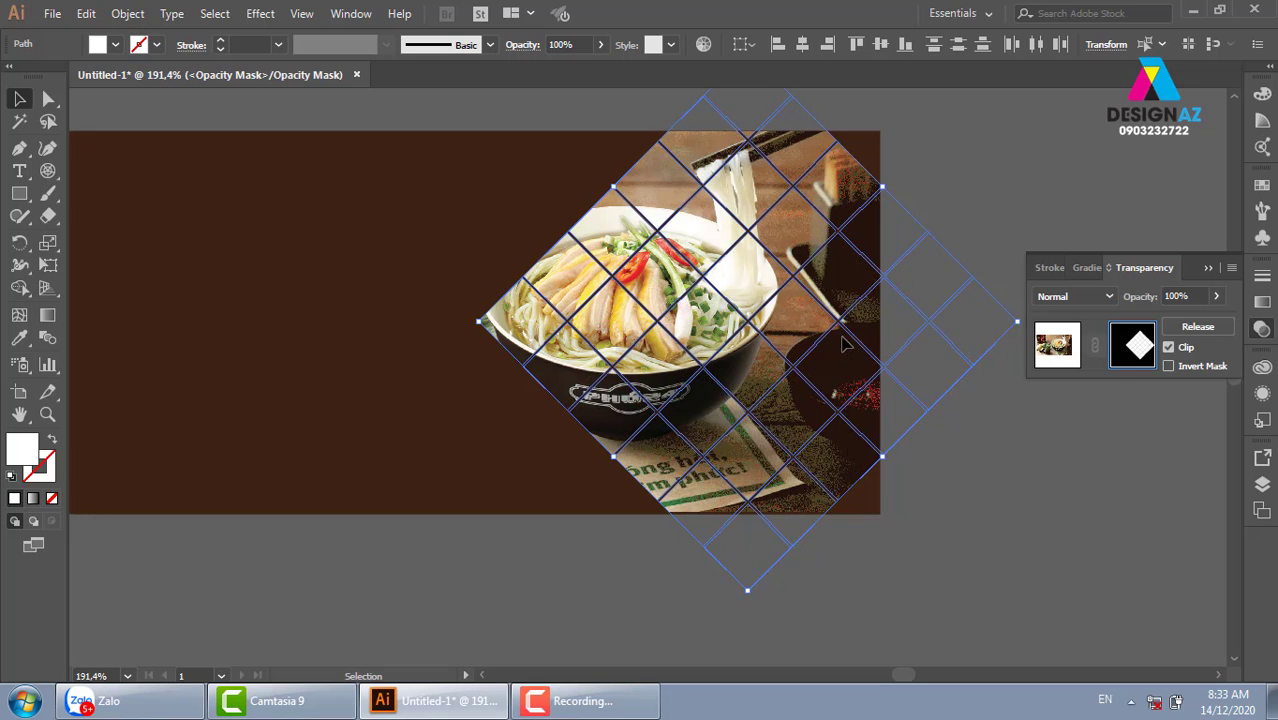
pyautogui.moveTo(845, 336); pyautogui.dragTo(797, 345)
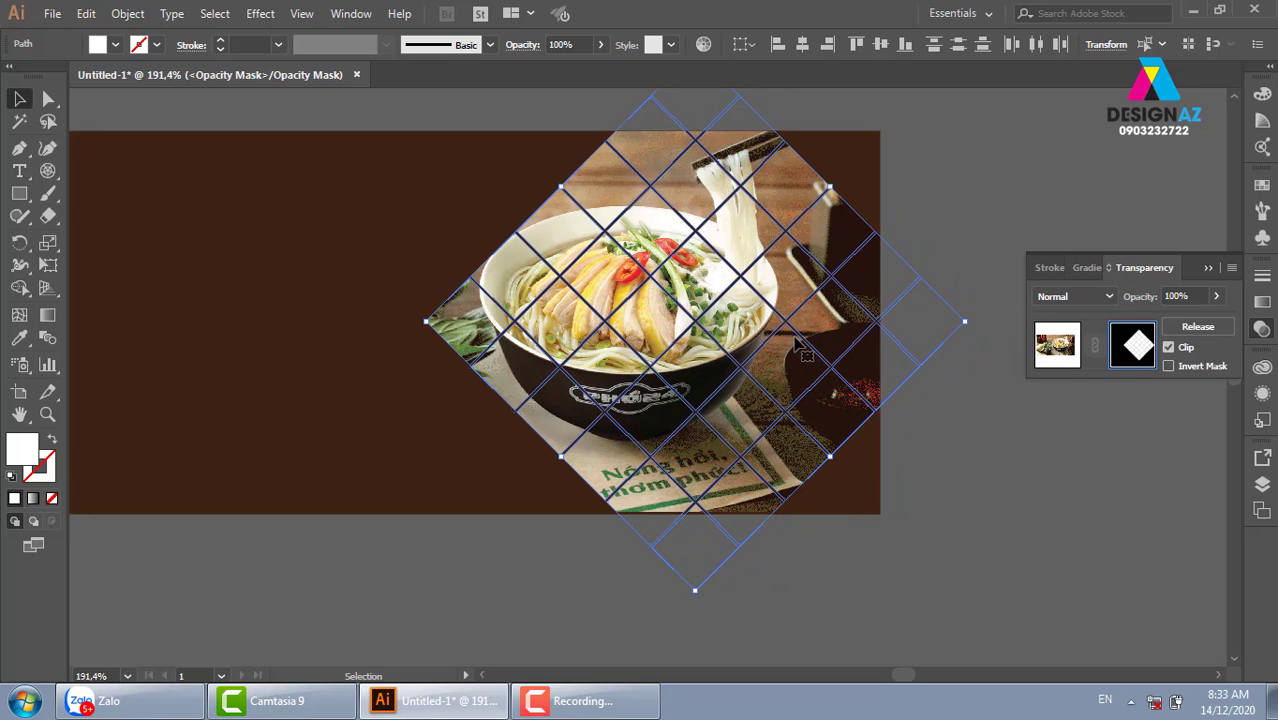
pyautogui.click(958, 517)
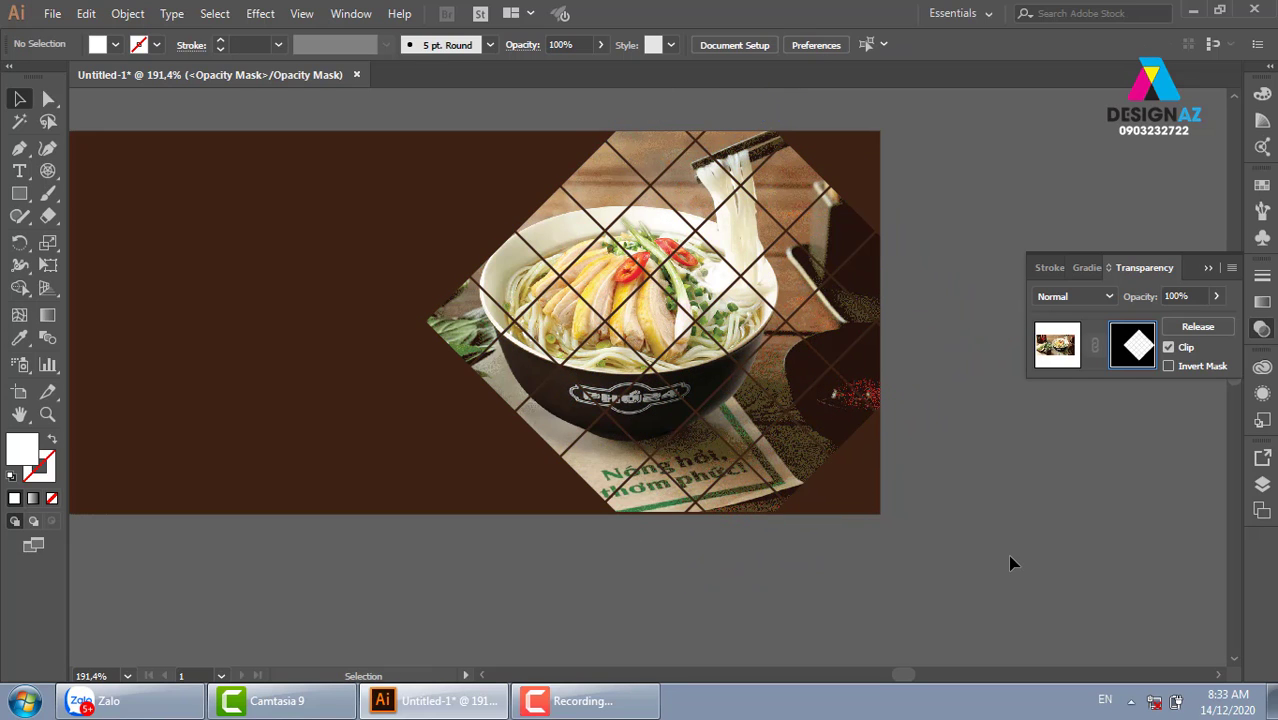
# - Set the bottom diamond cell to 20% opacity and the top cell to 70%
pyautogui.scroll(1, 948, 461)
pyautogui.click(586, 476)
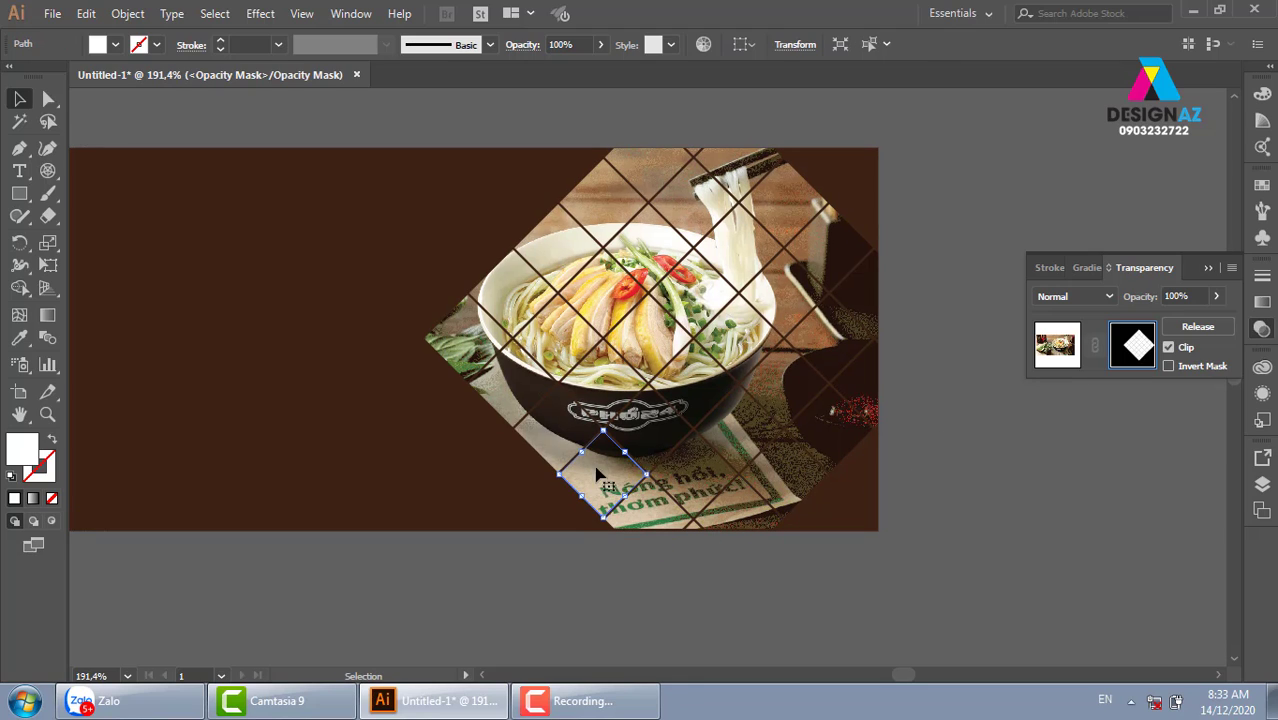
pyautogui.click(582, 44)
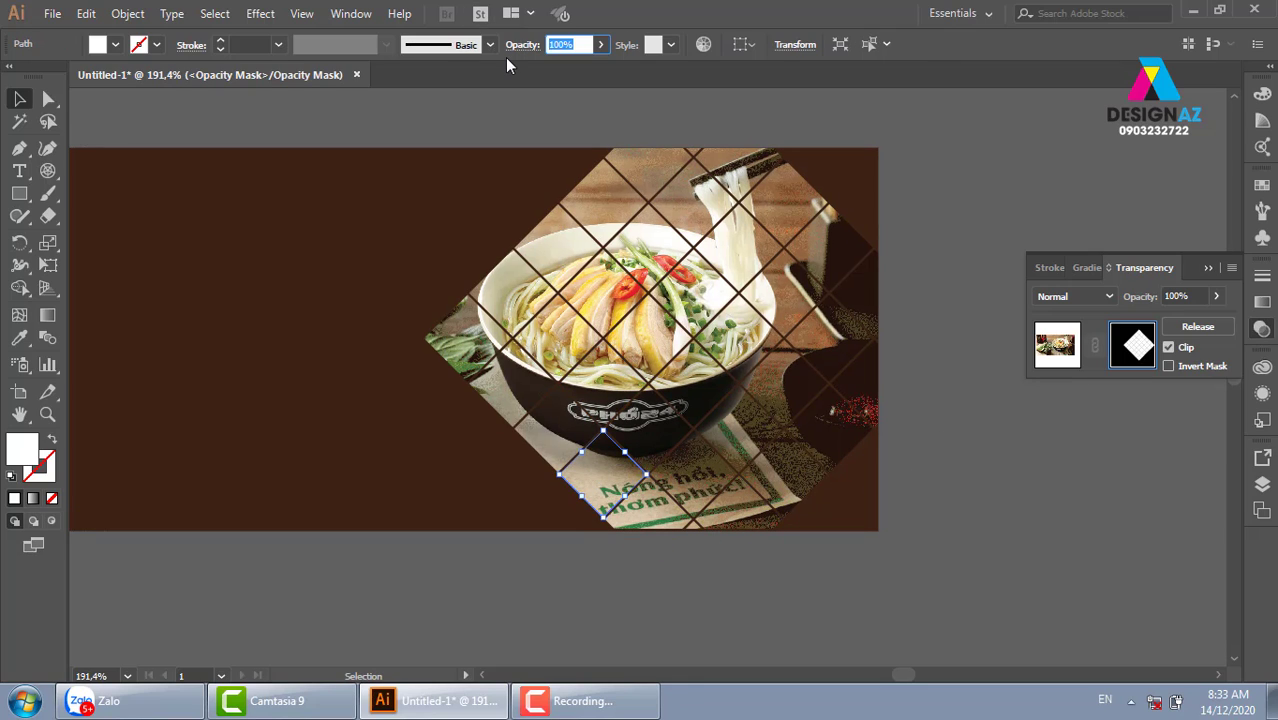
pyautogui.write('20')
pyautogui.press('Return')
pyautogui.click(618, 210)
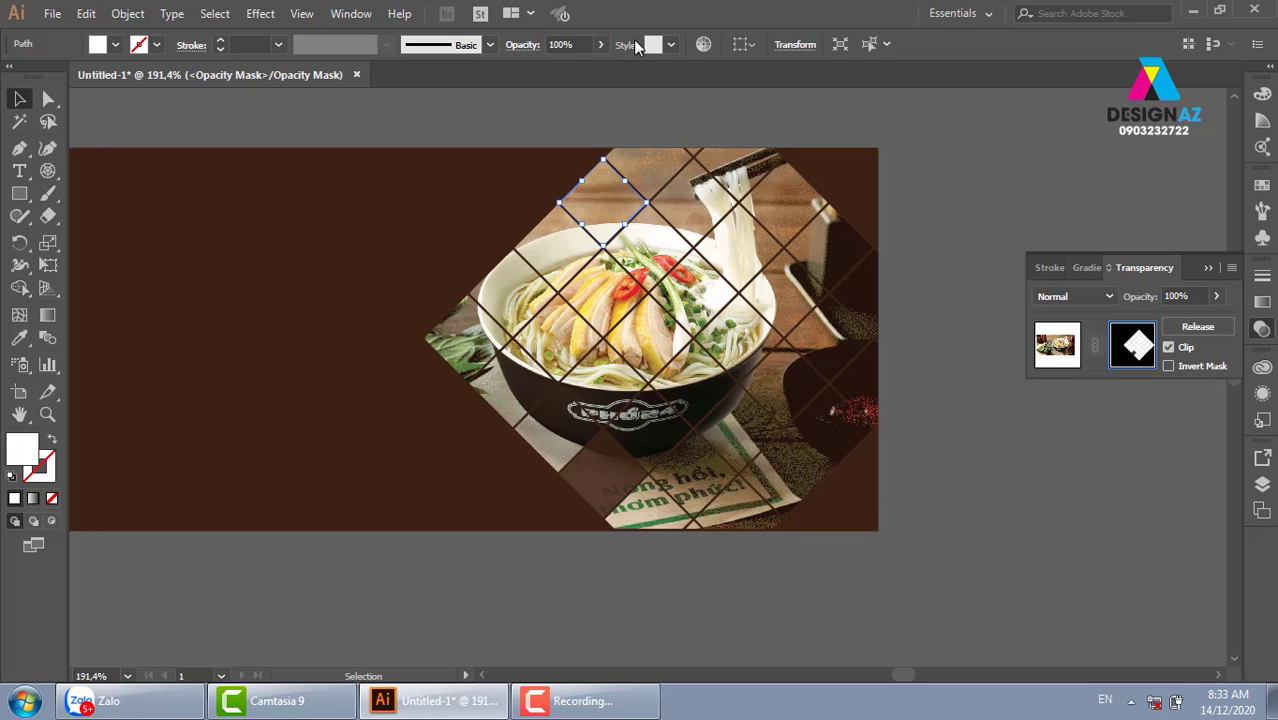
pyautogui.click(589, 42)
pyautogui.write('0')
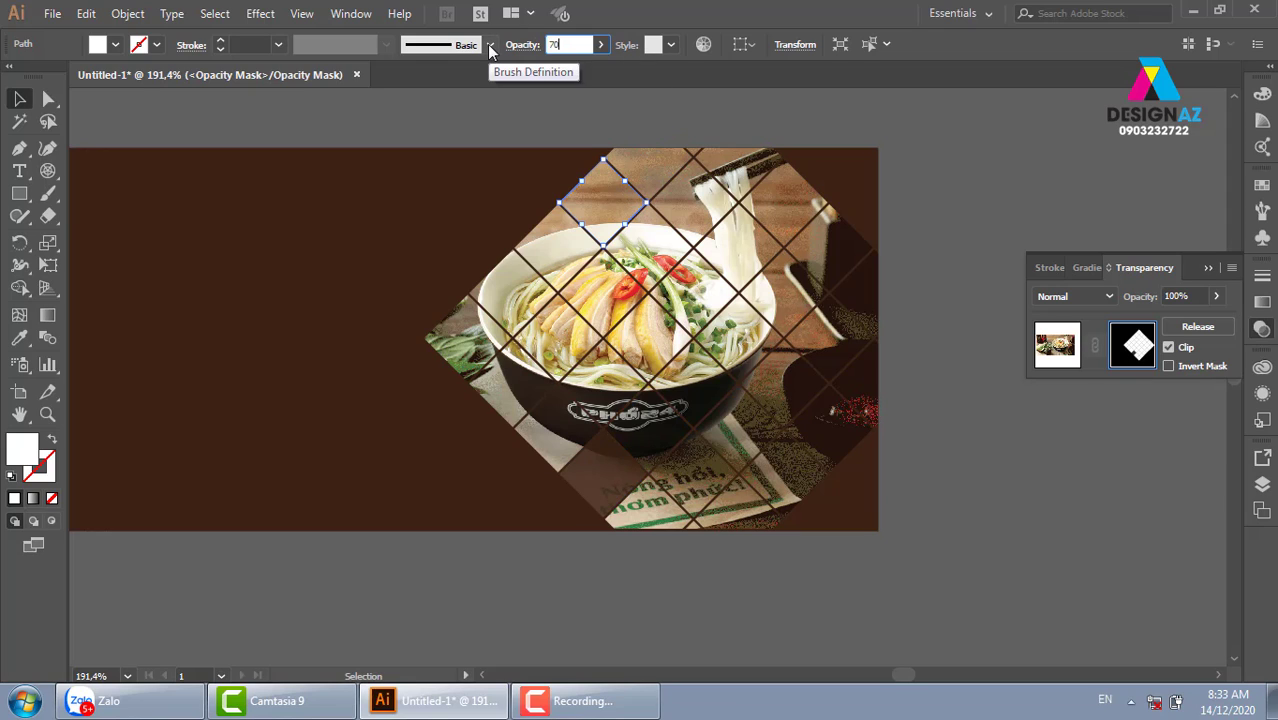
pyautogui.press('Return')
# - Lower the lower-left cell to 60% opacity and edit the left and bottom cells' opacity
pyautogui.click(556, 262)
pyautogui.click(578, 41)
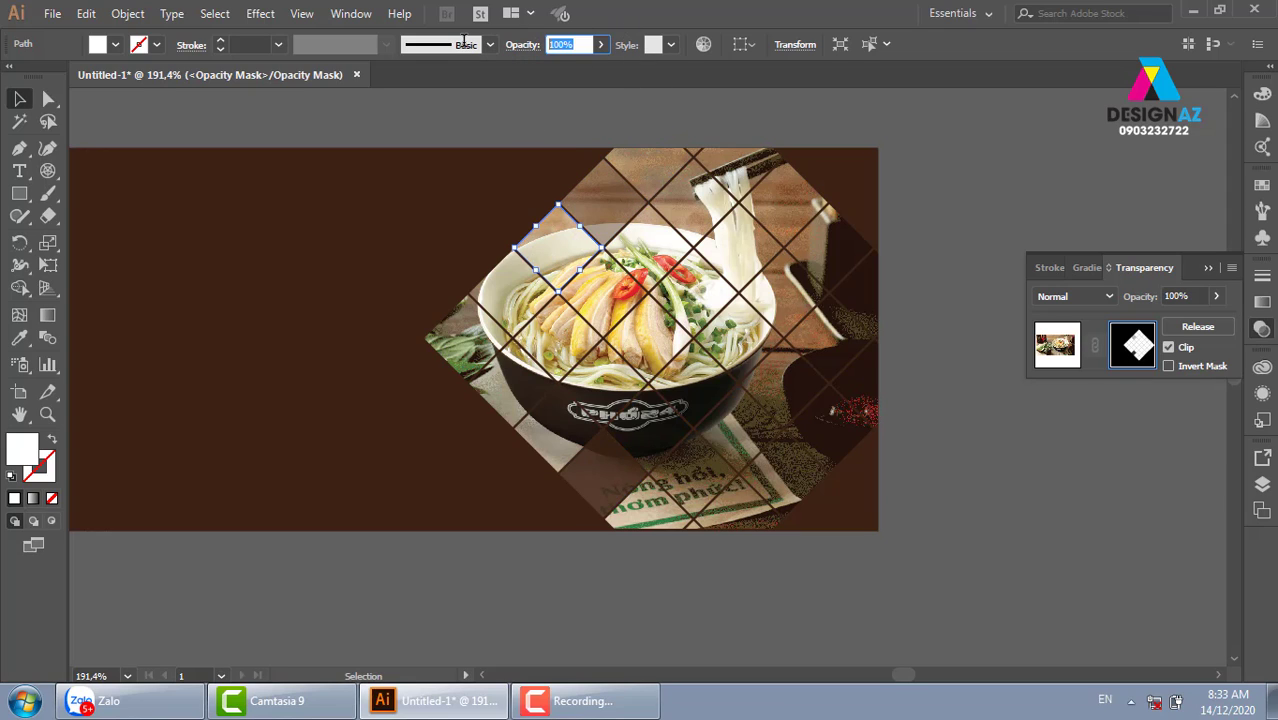
pyautogui.write('60')
pyautogui.press('Return')
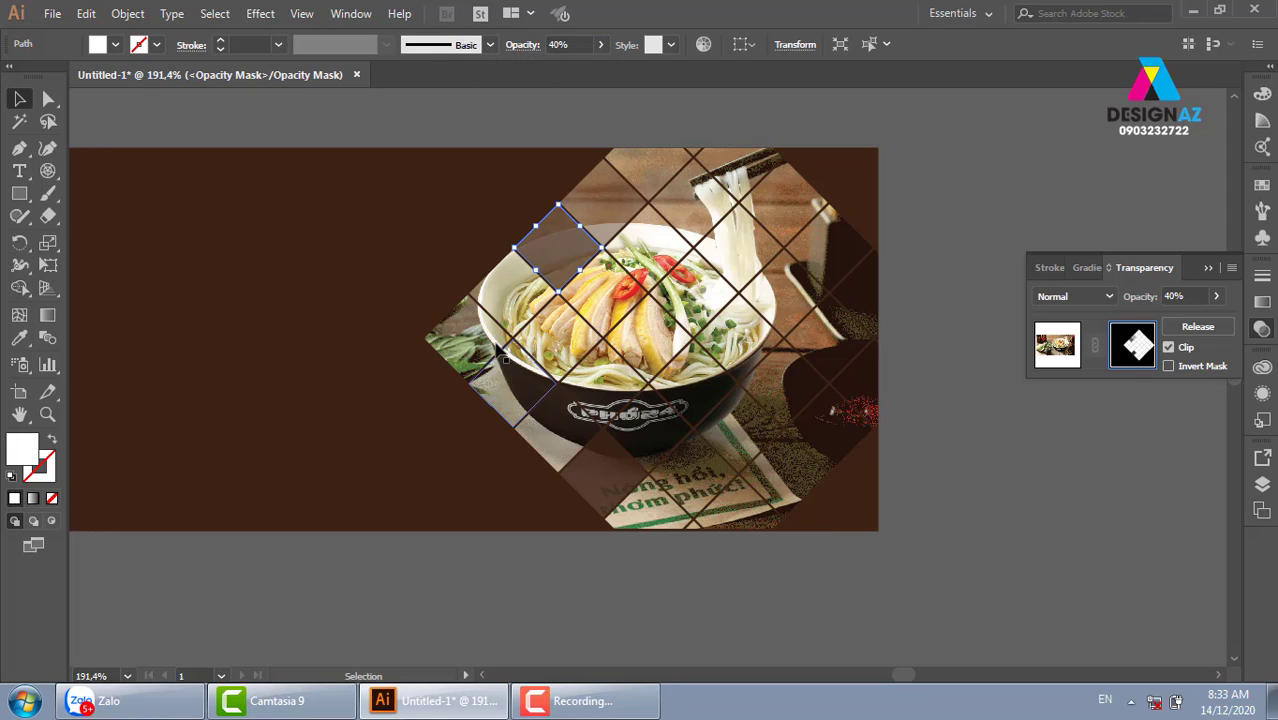
pyautogui.click(468, 338)
pyautogui.click(594, 44)
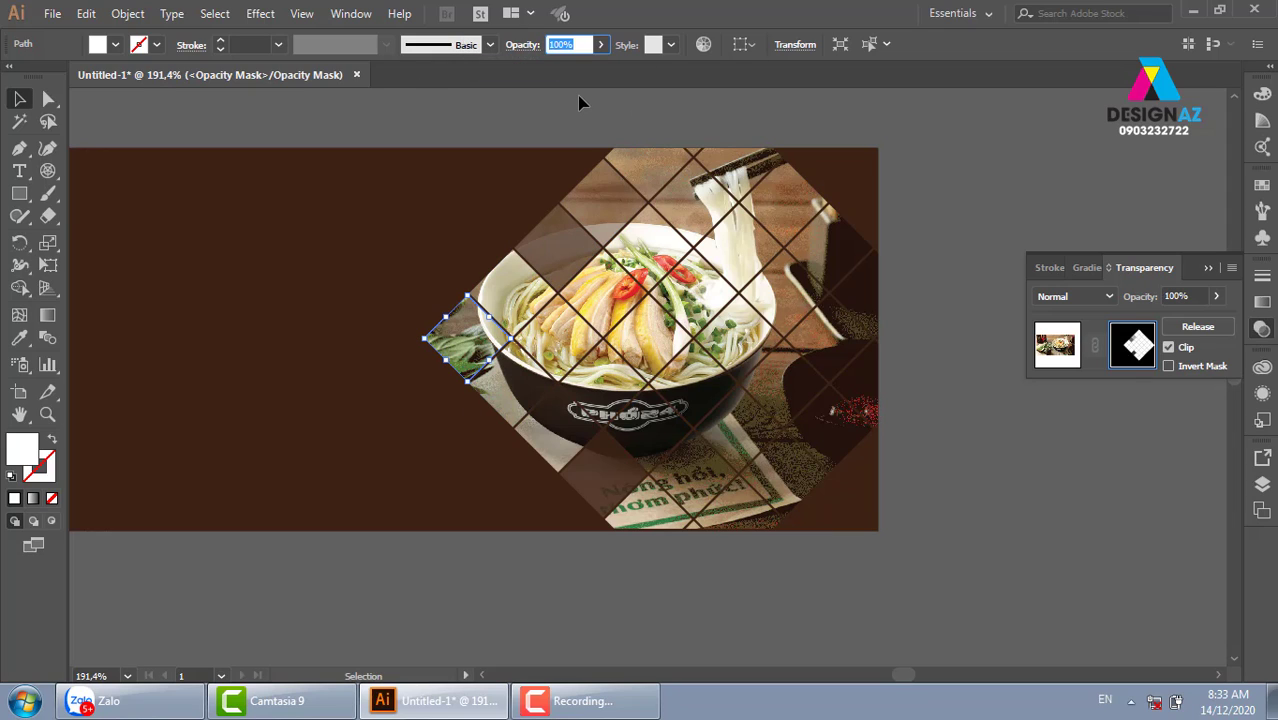
pyautogui.click(737, 528)
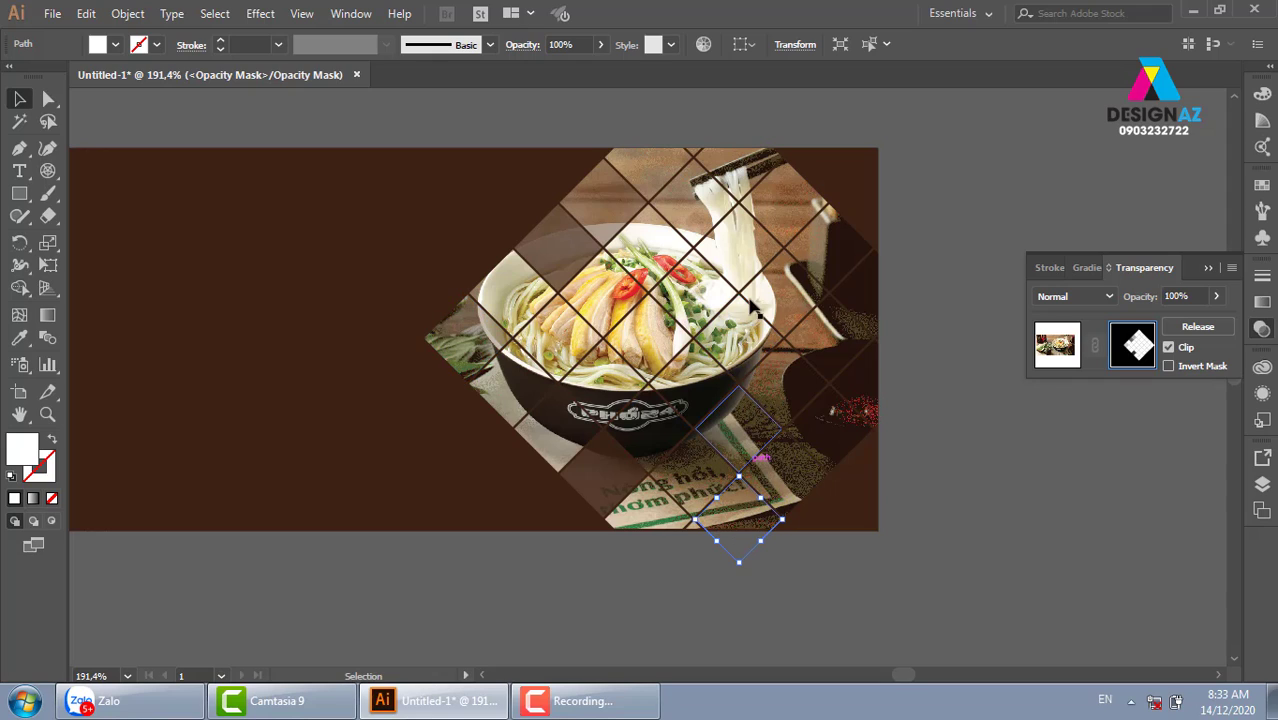
pyautogui.click(578, 42)
pyautogui.write('20')
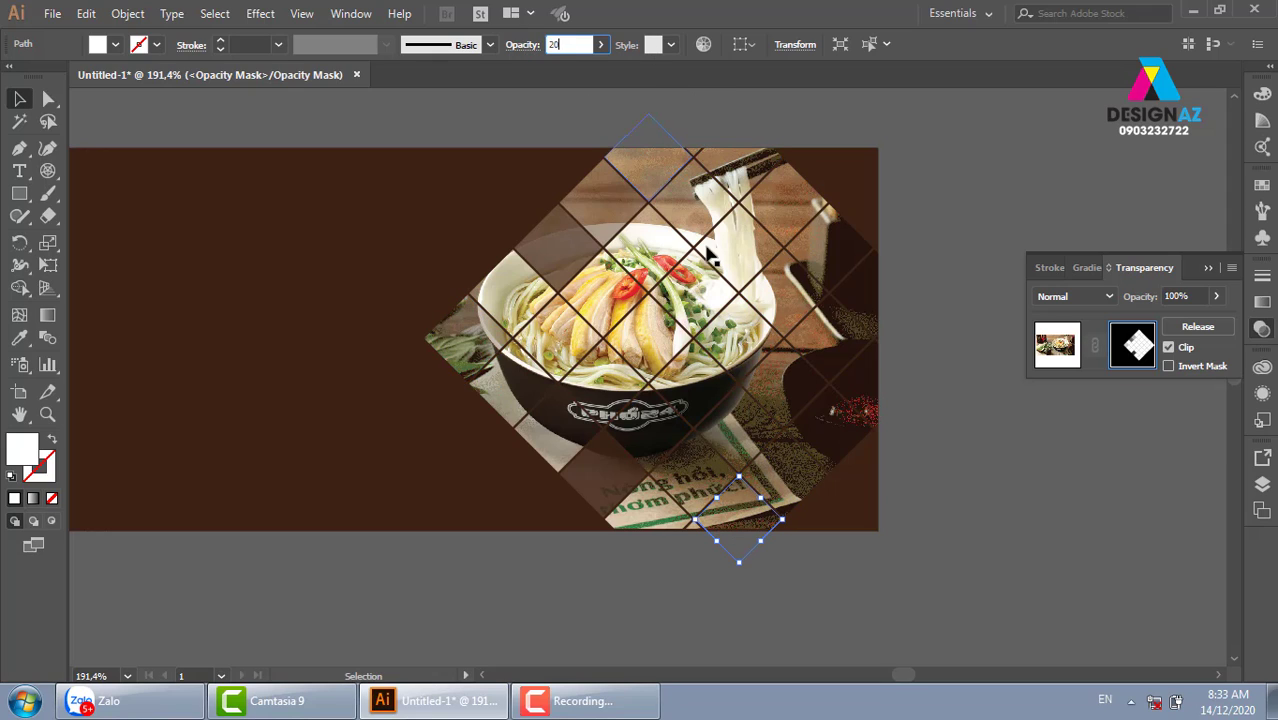
# - Move the small diamond up-right into the grid and give it 30% opacity
pyautogui.moveTo(738, 515); pyautogui.dragTo(783, 470)
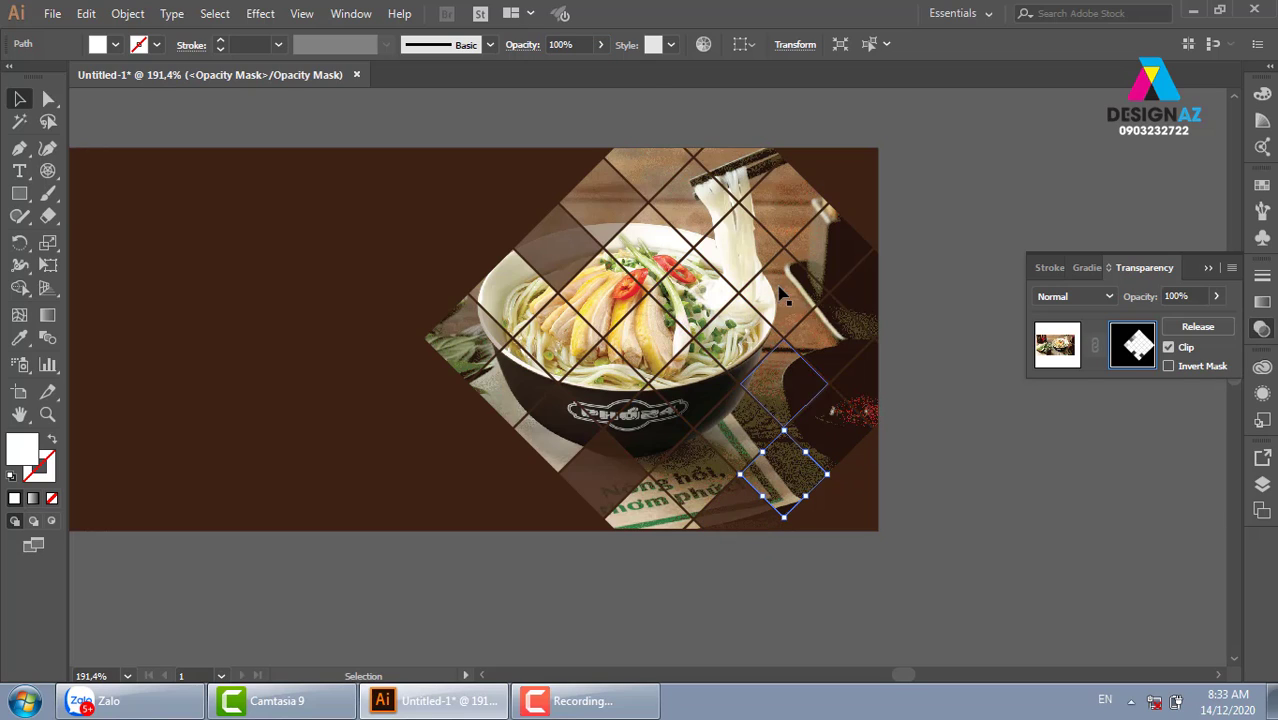
pyautogui.click(548, 46)
pyautogui.write('3')
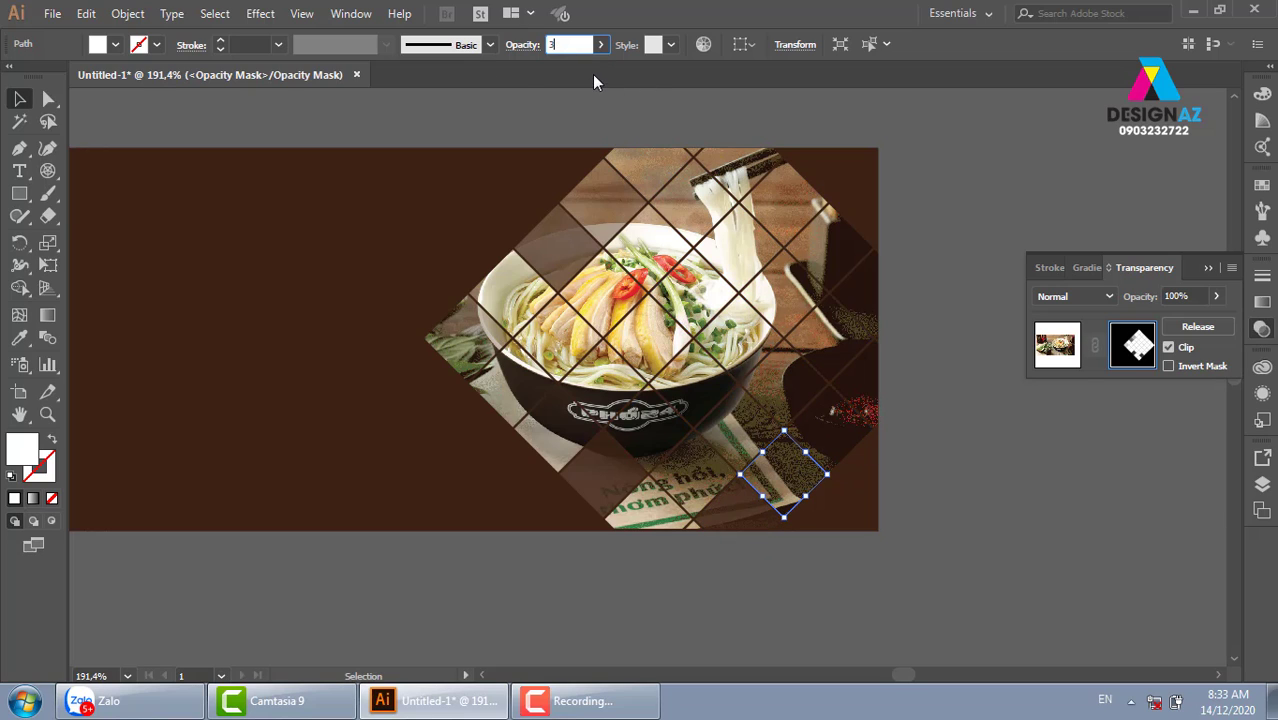
pyautogui.write('0')
pyautogui.press('Return')
pyautogui.click(1039, 552)
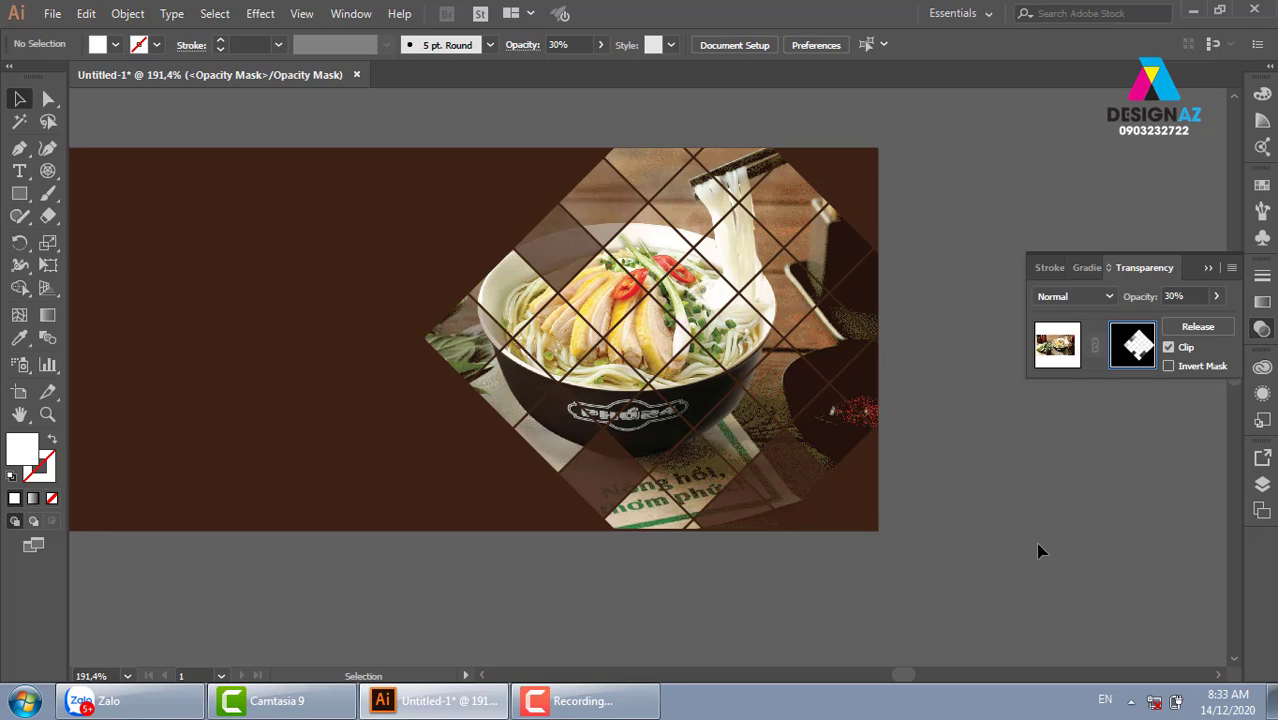
pyautogui.moveTo(1018, 538); pyautogui.dragTo(941, 536)
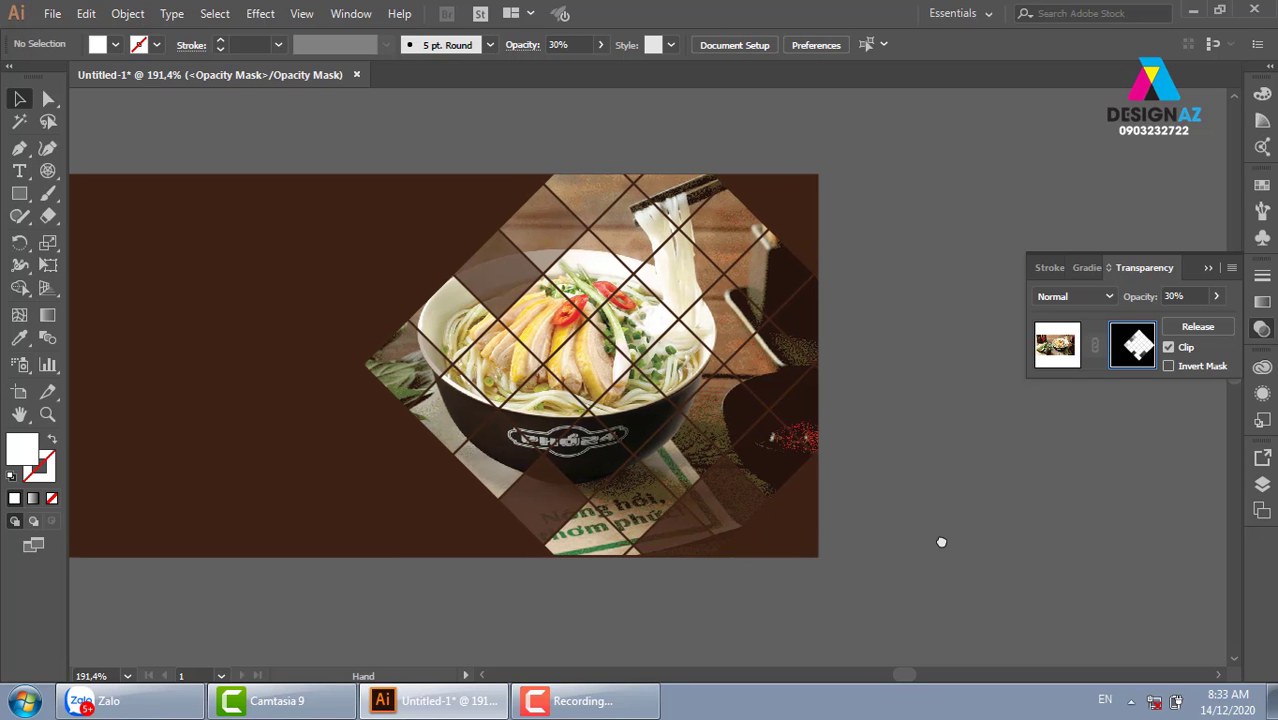
pyautogui.press('z')
pyautogui.moveTo(227, 254); pyautogui.dragTo(690, 537)
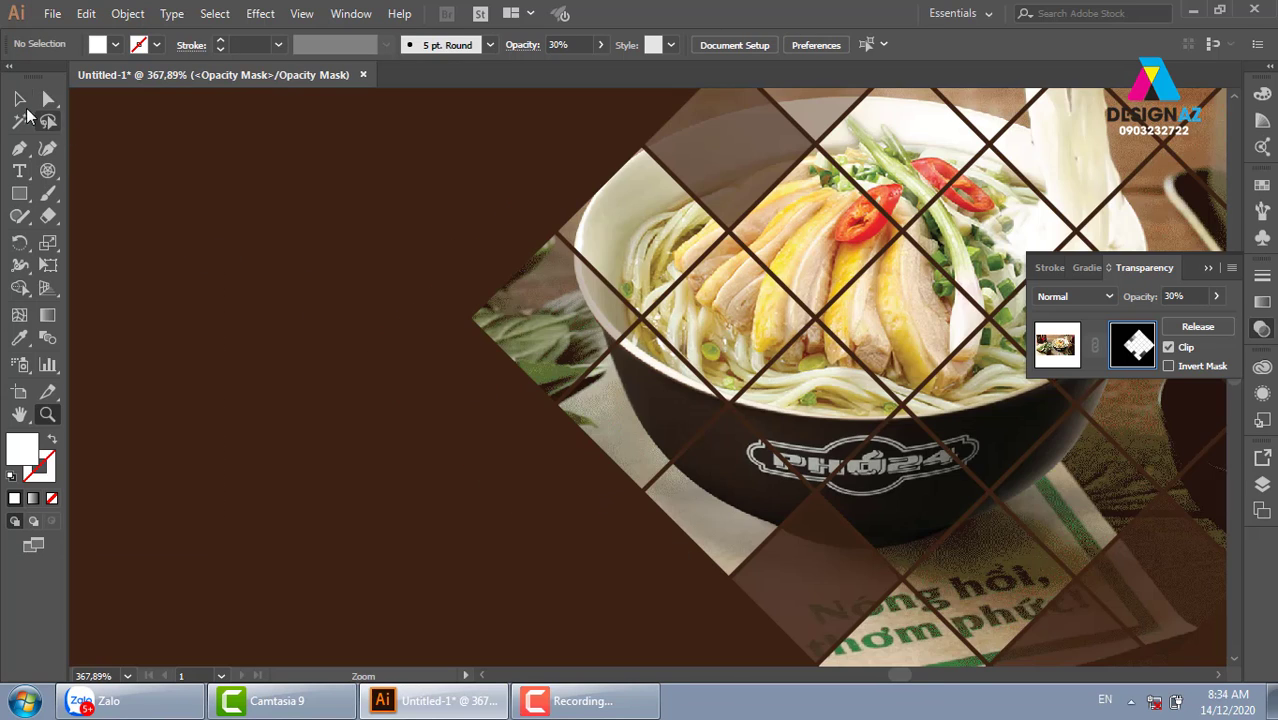
# - Round the leftmost diamond tile's corners to about 0.48 cm
pyautogui.press('v')
pyautogui.click(577, 293)
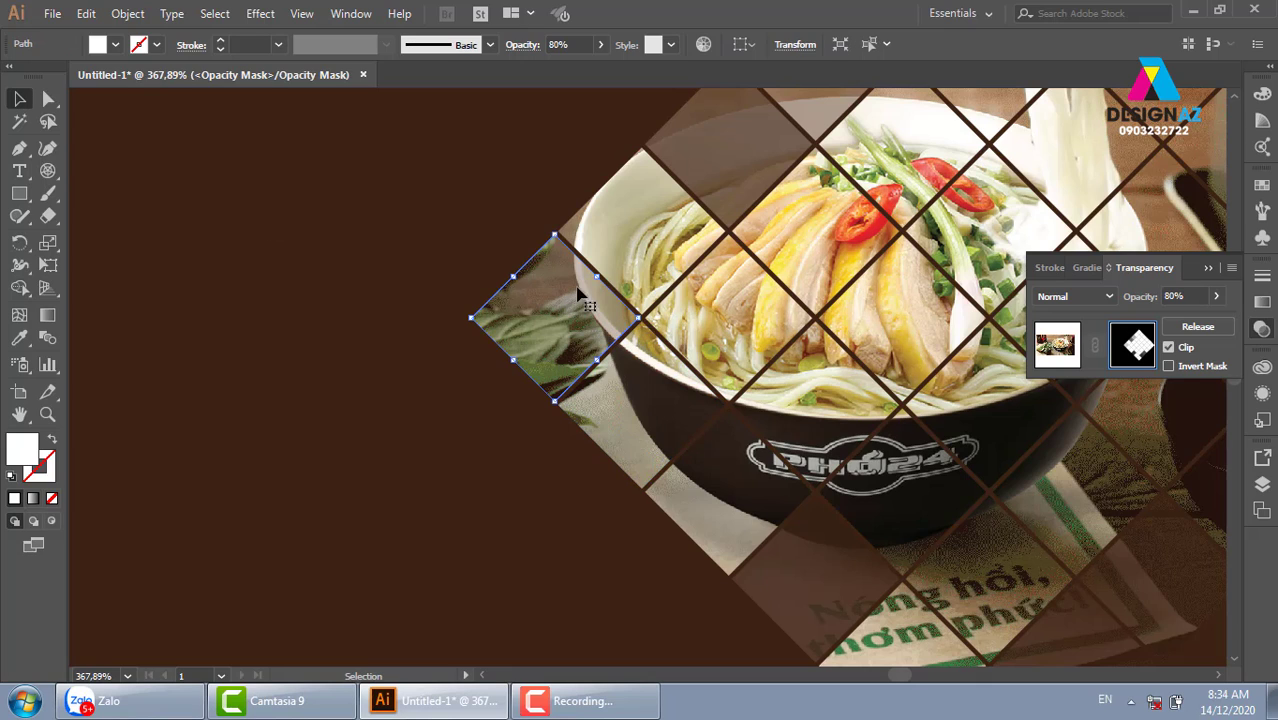
pyautogui.click(48, 98)
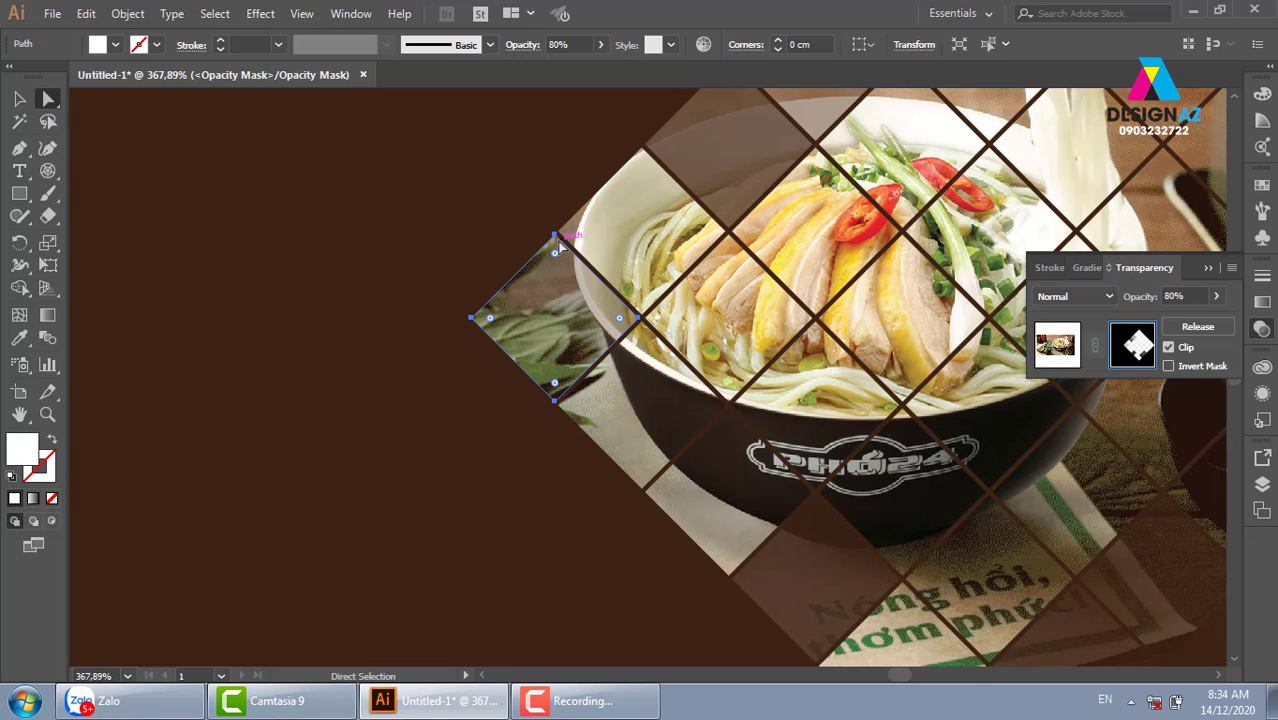
pyautogui.click(554, 238)
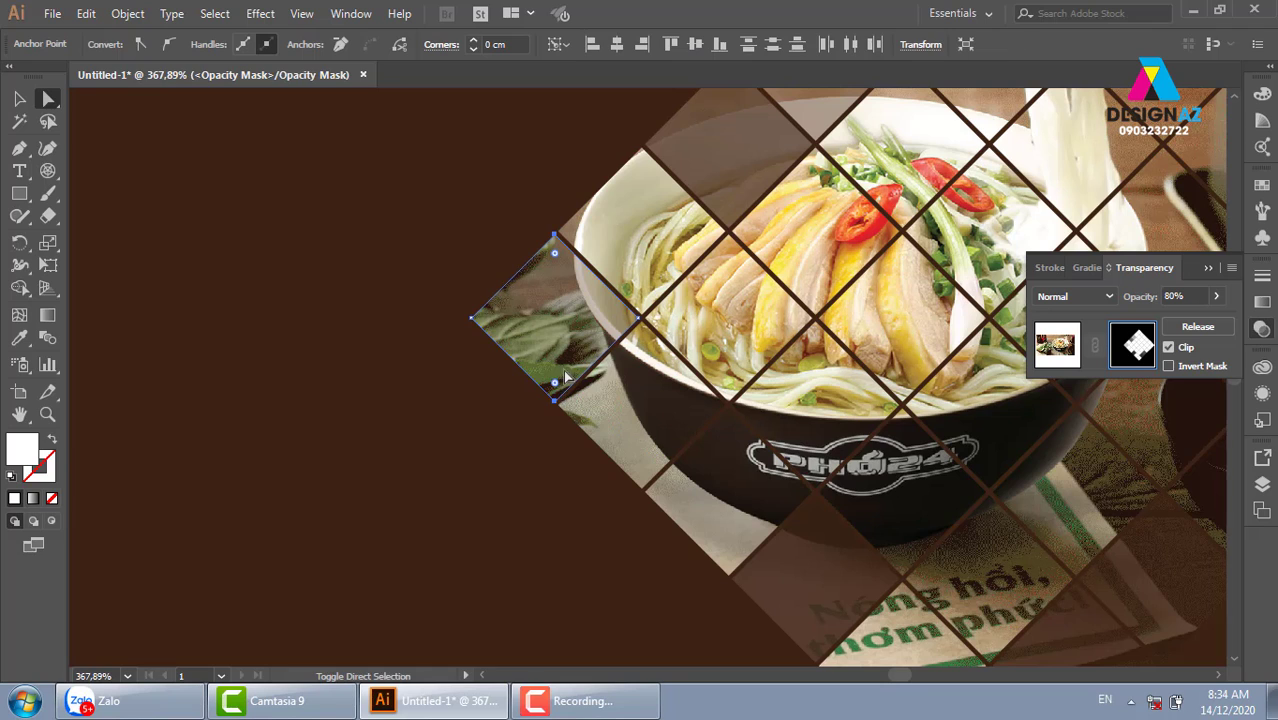
pyautogui.moveTo(555, 382); pyautogui.dragTo(556, 325)
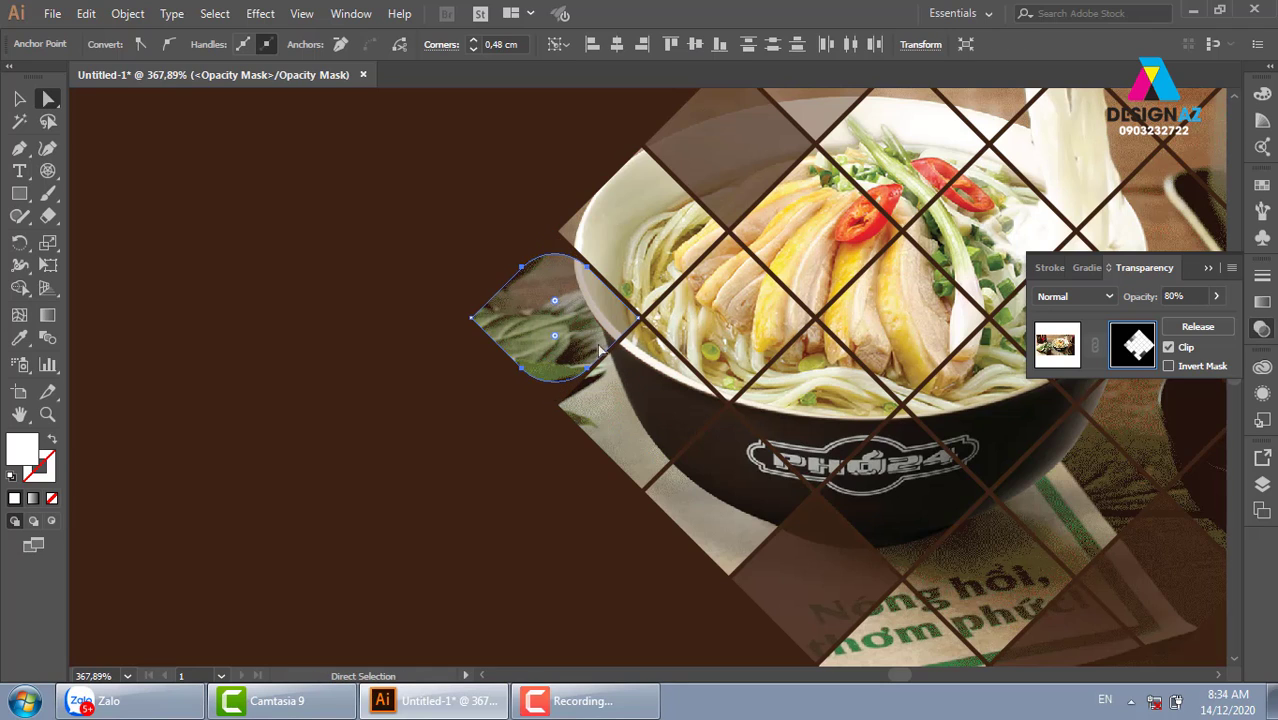
# - Round the lower tile's left corners to 0.58 cm and its bottom corner to 0.42 cm
pyautogui.moveTo(697, 405); pyautogui.dragTo(635, 341)
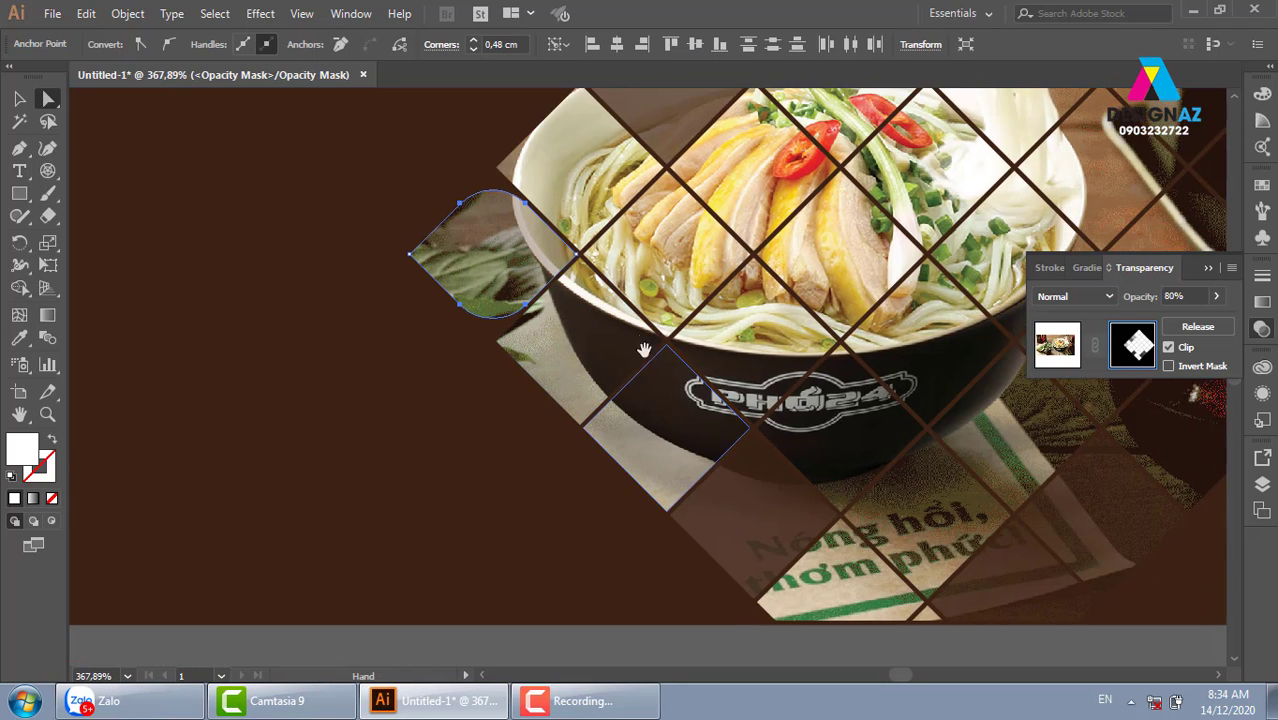
pyautogui.click(497, 341)
pyautogui.keyDown('shift'); pyautogui.click(497, 164); pyautogui.keyUp('shift')
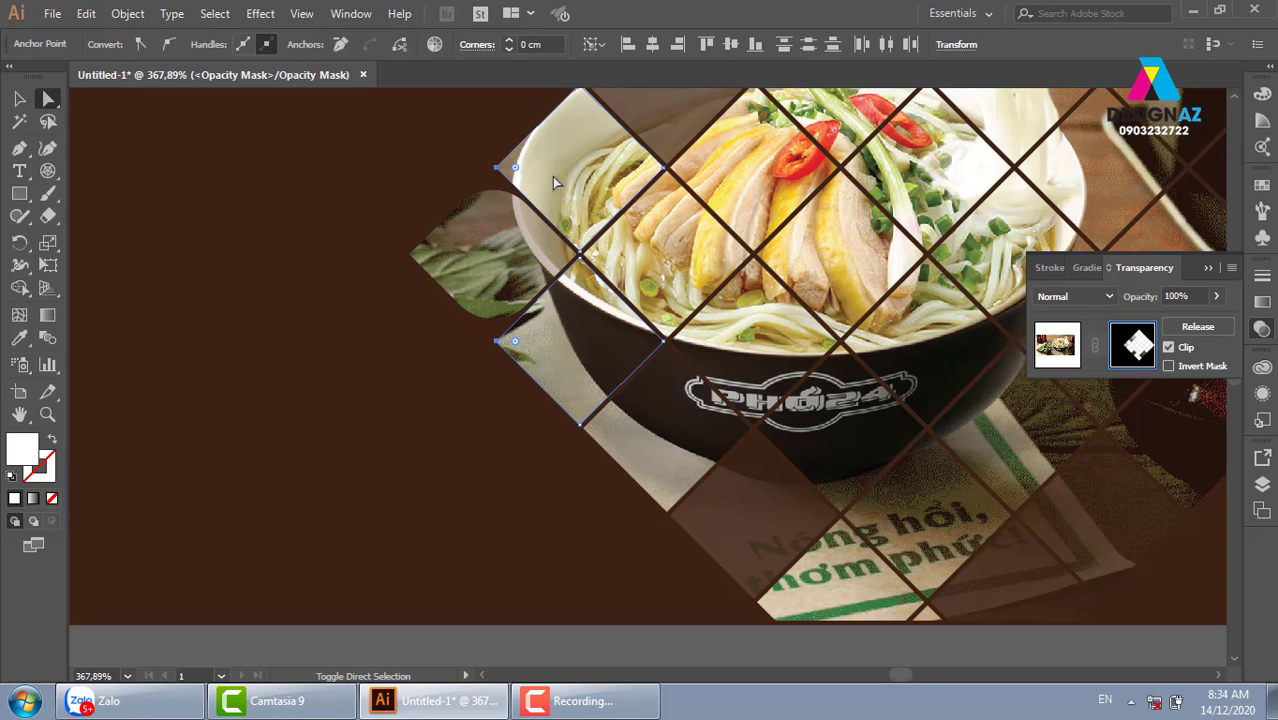
pyautogui.moveTo(518, 167); pyautogui.dragTo(673, 177)
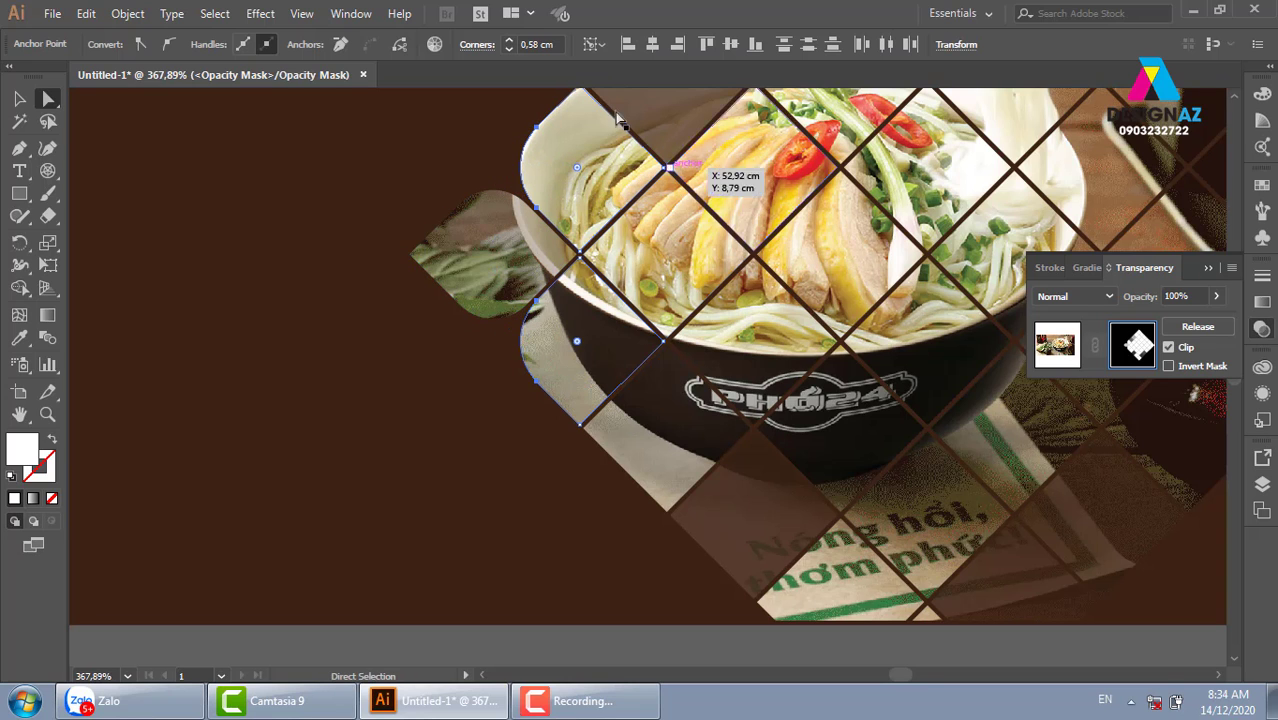
pyautogui.moveTo(845, 398)
pyautogui.mouseDown()
pyautogui.moveTo(593, 515)
pyautogui.moveTo(601, 325)
pyautogui.mouseUp()
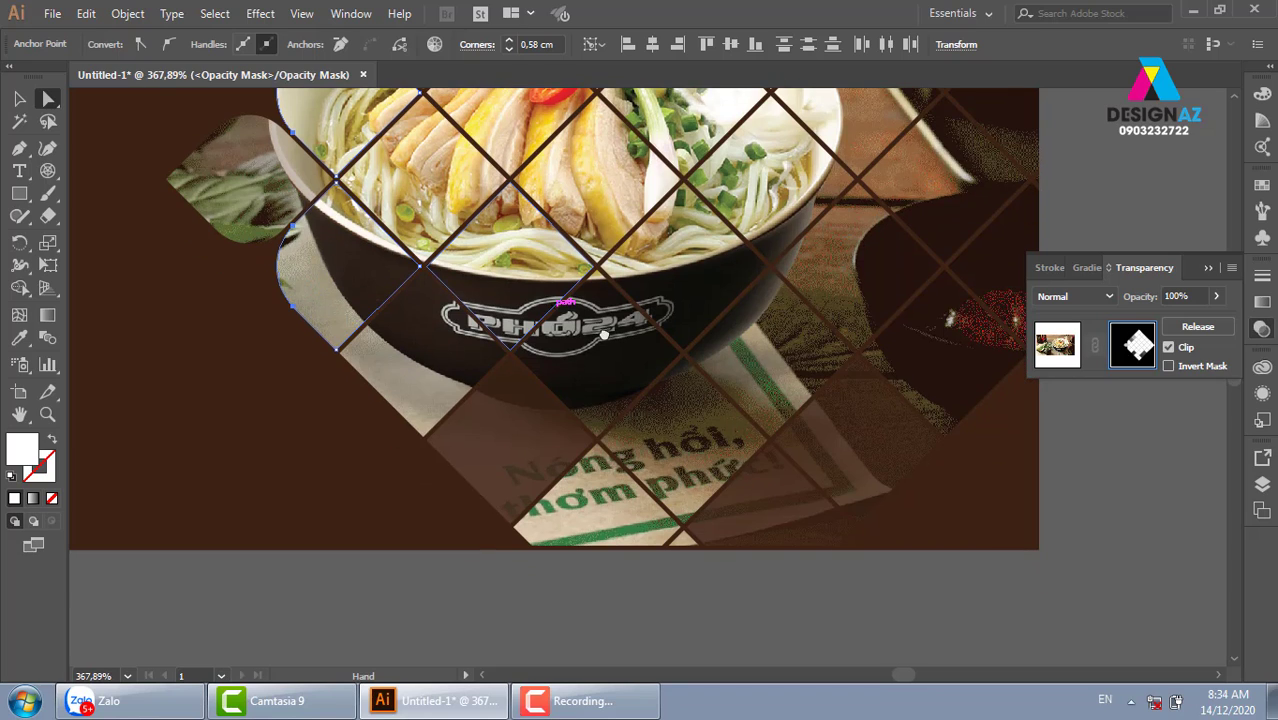
pyautogui.click(424, 430)
pyautogui.moveTo(424, 422); pyautogui.dragTo(428, 376)
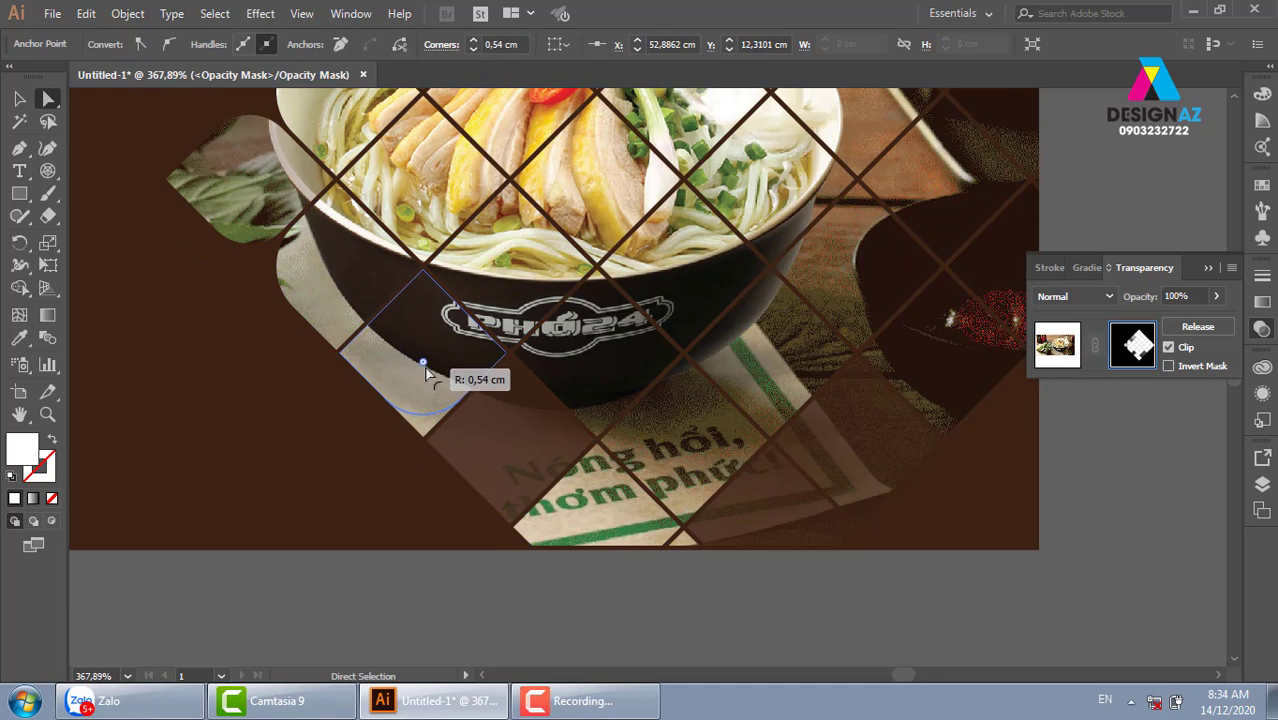
# - Round the upper-left tile's top corner, then undo that rounding after zooming out
pyautogui.moveTo(632, 257); pyautogui.dragTo(667, 525)
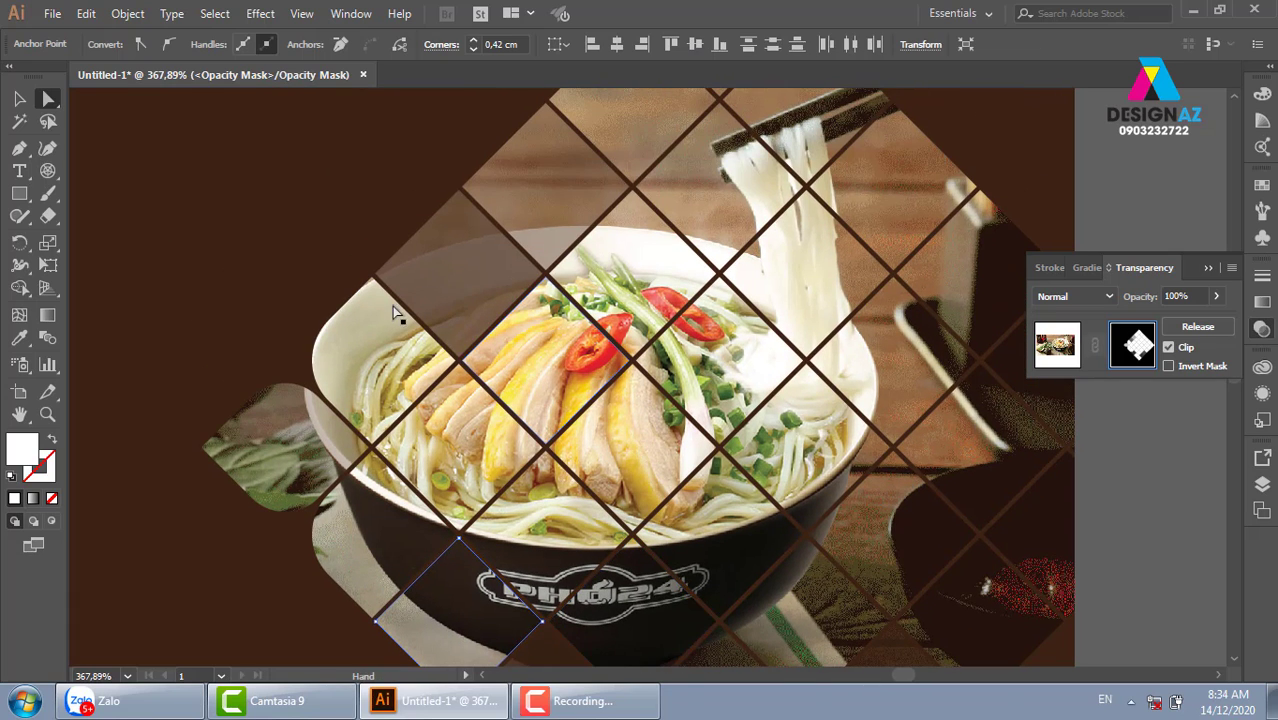
pyautogui.click(458, 192)
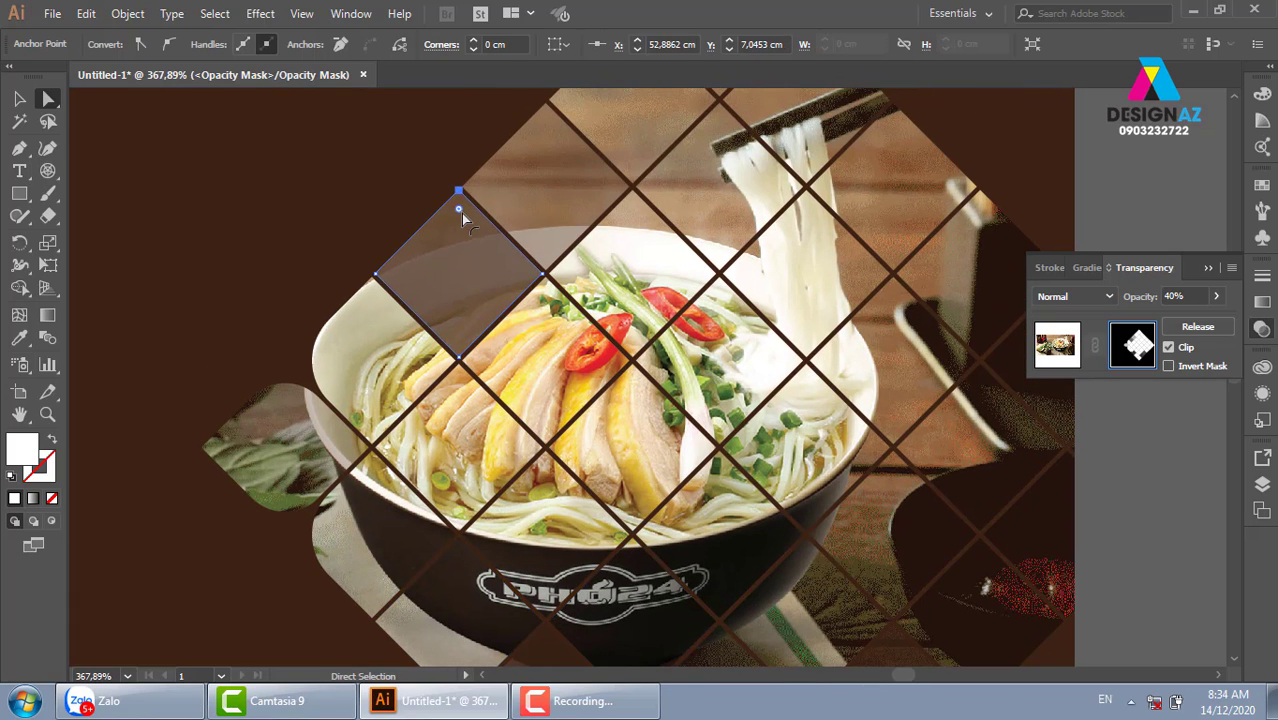
pyautogui.moveTo(459, 209); pyautogui.dragTo(461, 243)
pyautogui.click(20, 101)
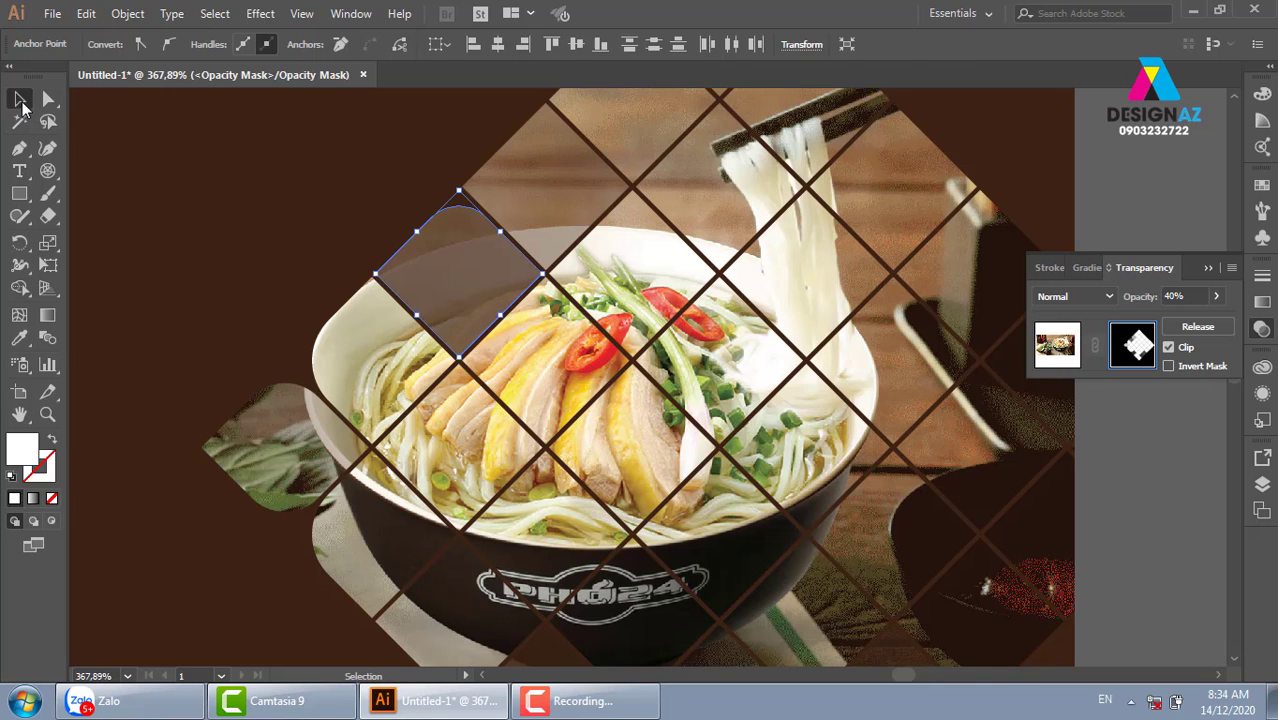
pyautogui.hotkey('ctrl', '-')
pyautogui.hotkey('ctrl', '-')
pyautogui.hotkey('ctrl', '-')
pyautogui.moveTo(935, 604)
pyautogui.mouseDown()
pyautogui.moveTo(776, 421)
pyautogui.moveTo(788, 417)
pyautogui.mouseUp()
pyautogui.hotkey('ctrl', 'z')
pyautogui.hotkey('ctrl', 'z')
pyautogui.hotkey('ctrl', 'z')
pyautogui.hotkey('ctrl', 'z')
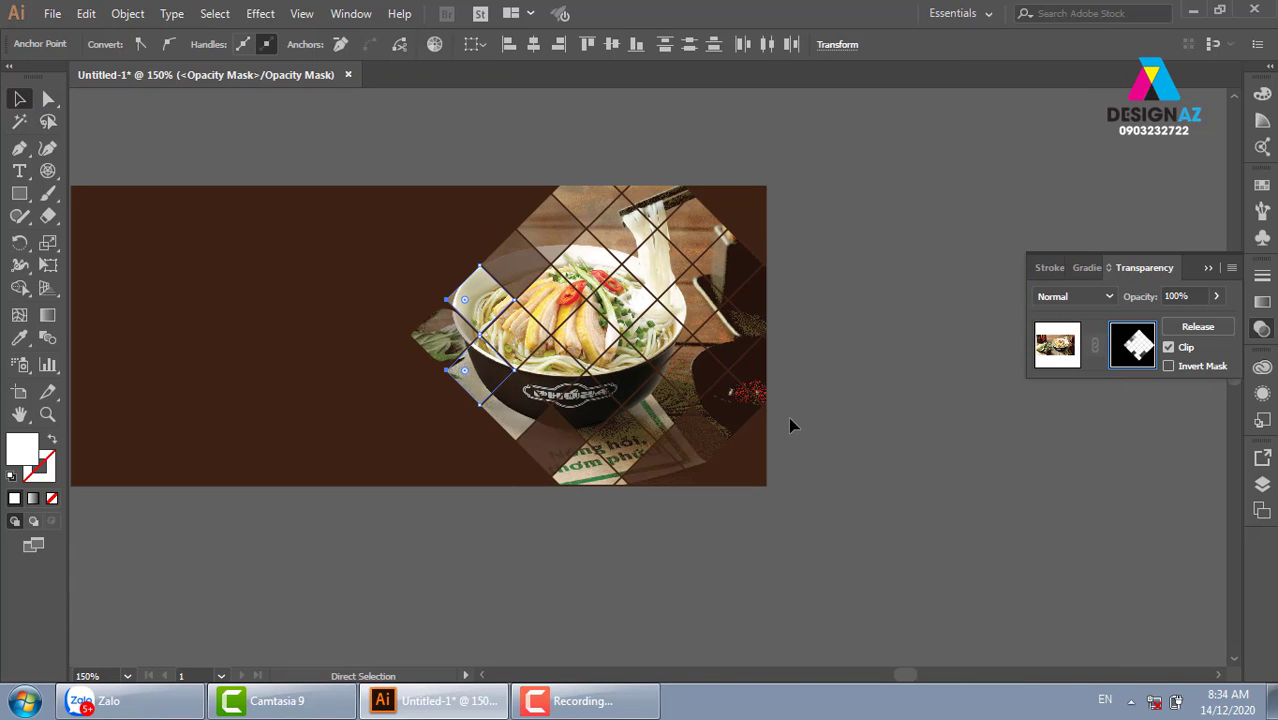
pyautogui.hotkey('ctrl', 'z')
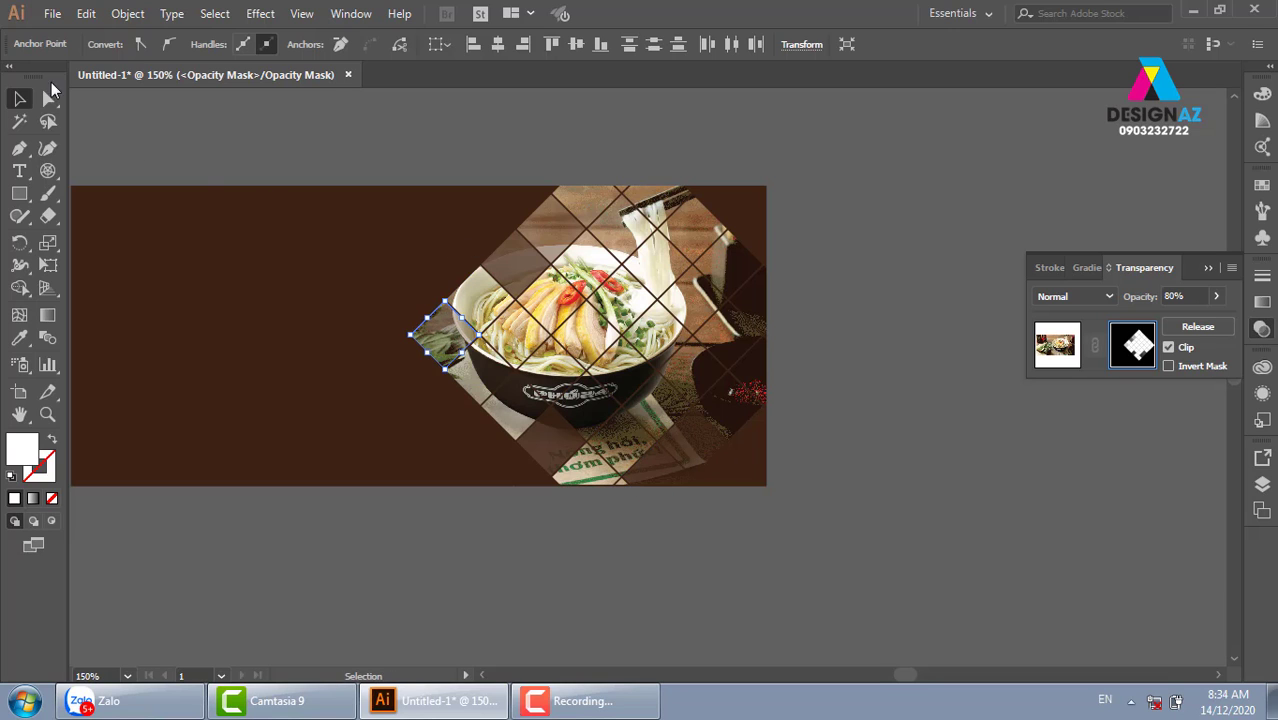
# - Select the whole diamond grid at 300% zoom and bring up Effect > Stylize
pyautogui.moveTo(414, 143); pyautogui.dragTo(922, 571)
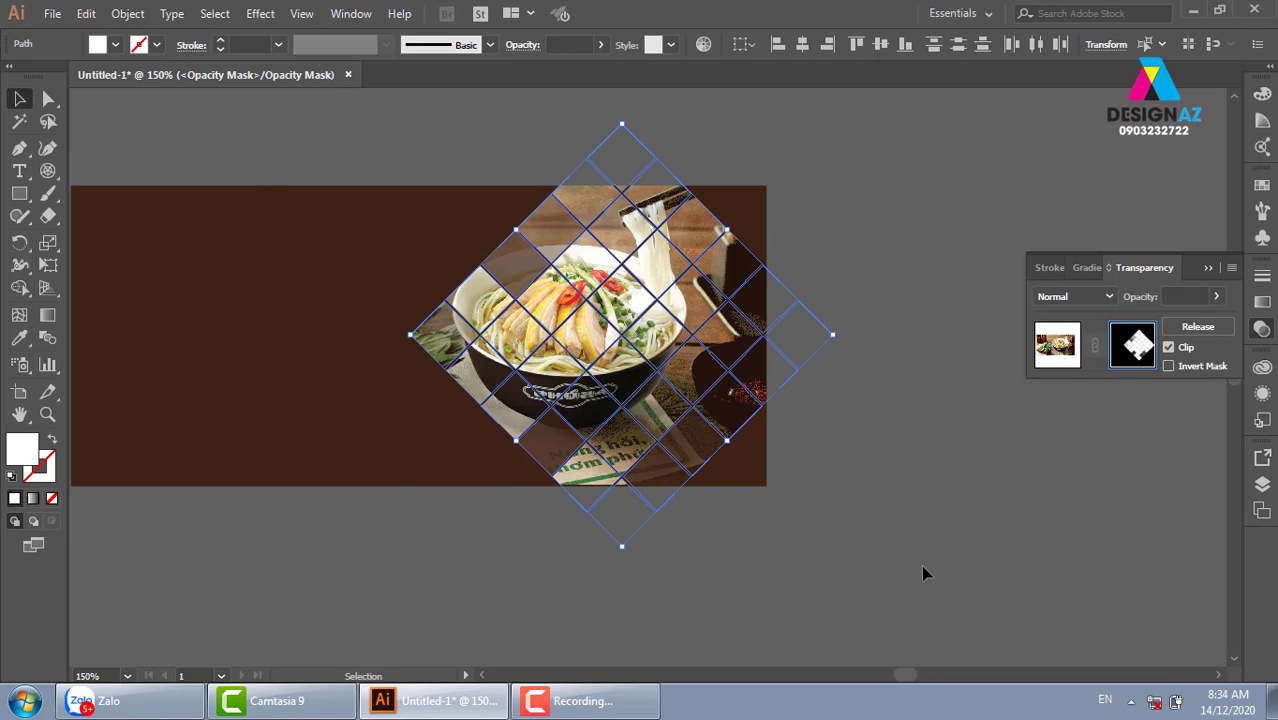
pyautogui.press('z')
pyautogui.moveTo(606, 224); pyautogui.dragTo(935, 577)
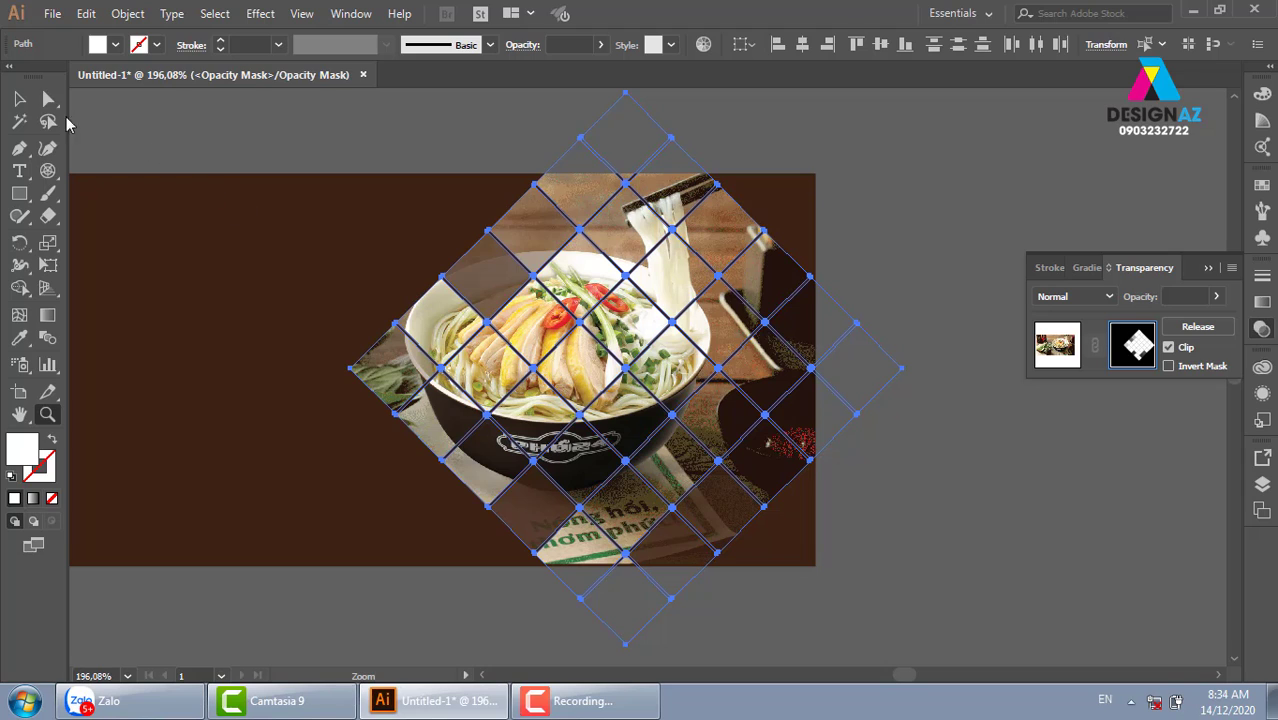
pyautogui.click(48, 98)
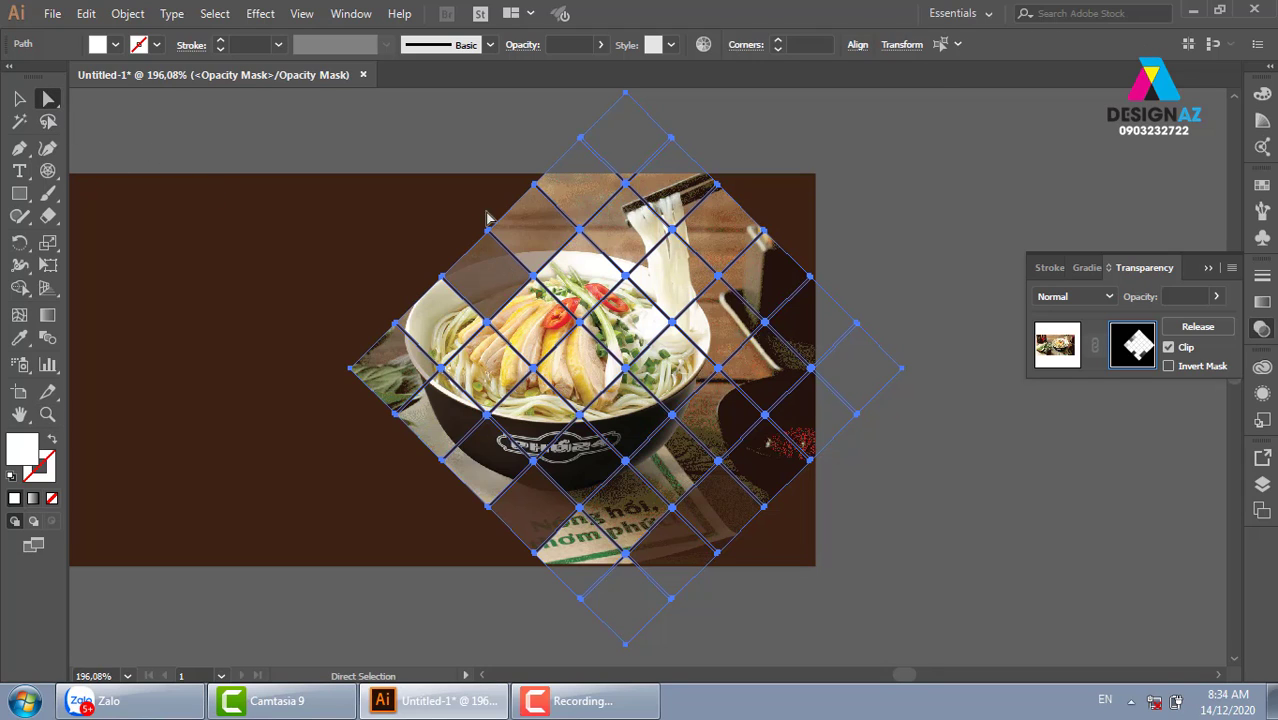
pyautogui.hotkey('ctrl', '+')
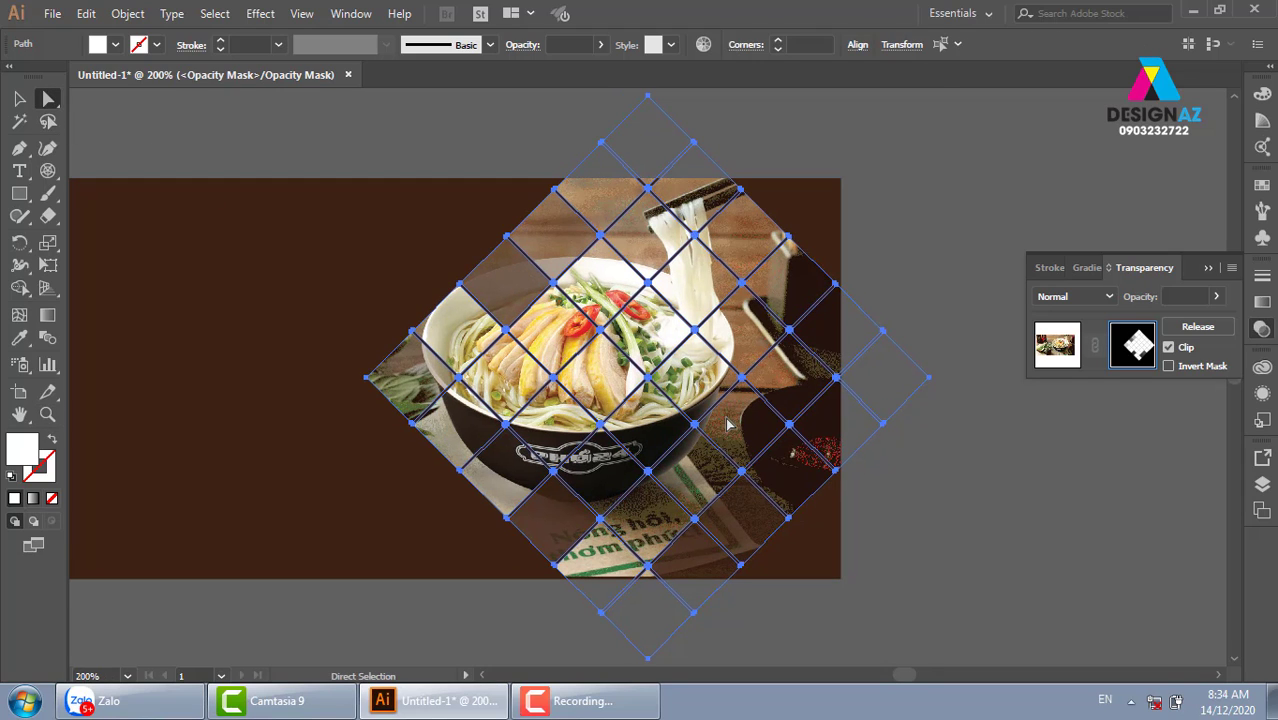
pyautogui.hotkey('ctrl', '+')
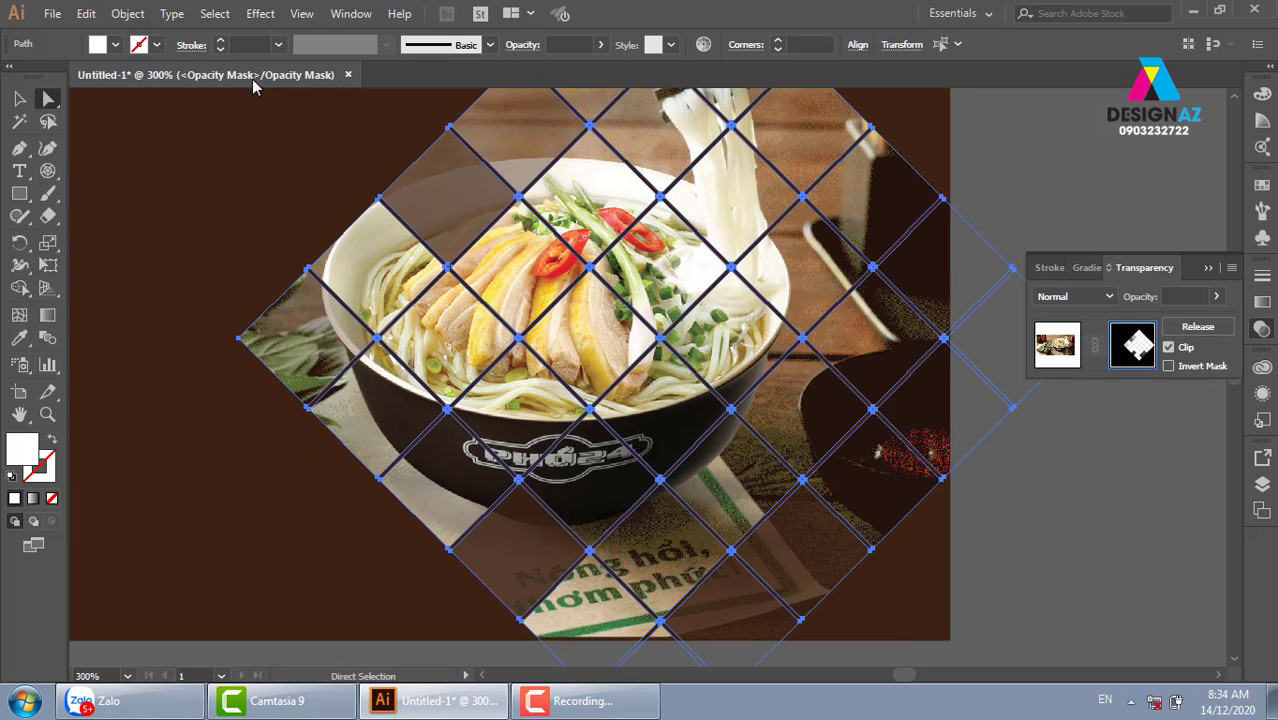
pyautogui.click(260, 14)
pyautogui.moveTo(284, 226)
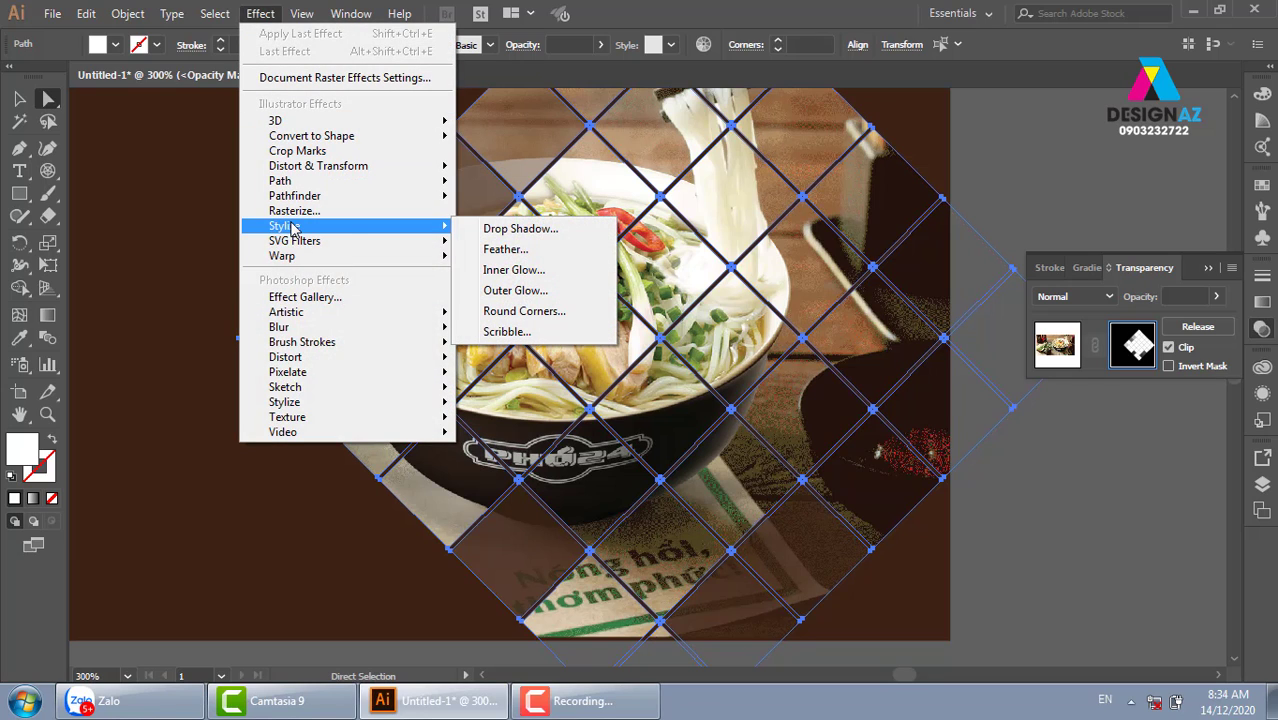
# - Apply a Round Corners effect with a 0,1 cm radius to every diamond tile
pyautogui.click(572, 316)
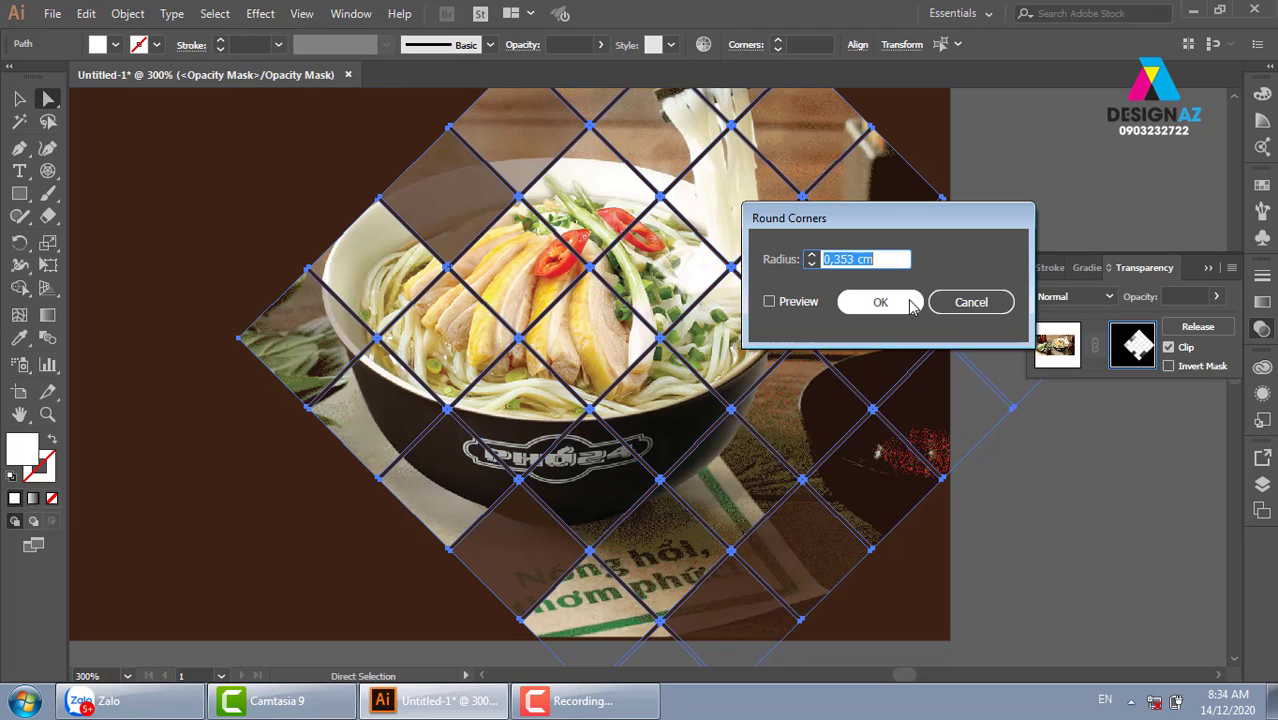
pyautogui.click(769, 303)
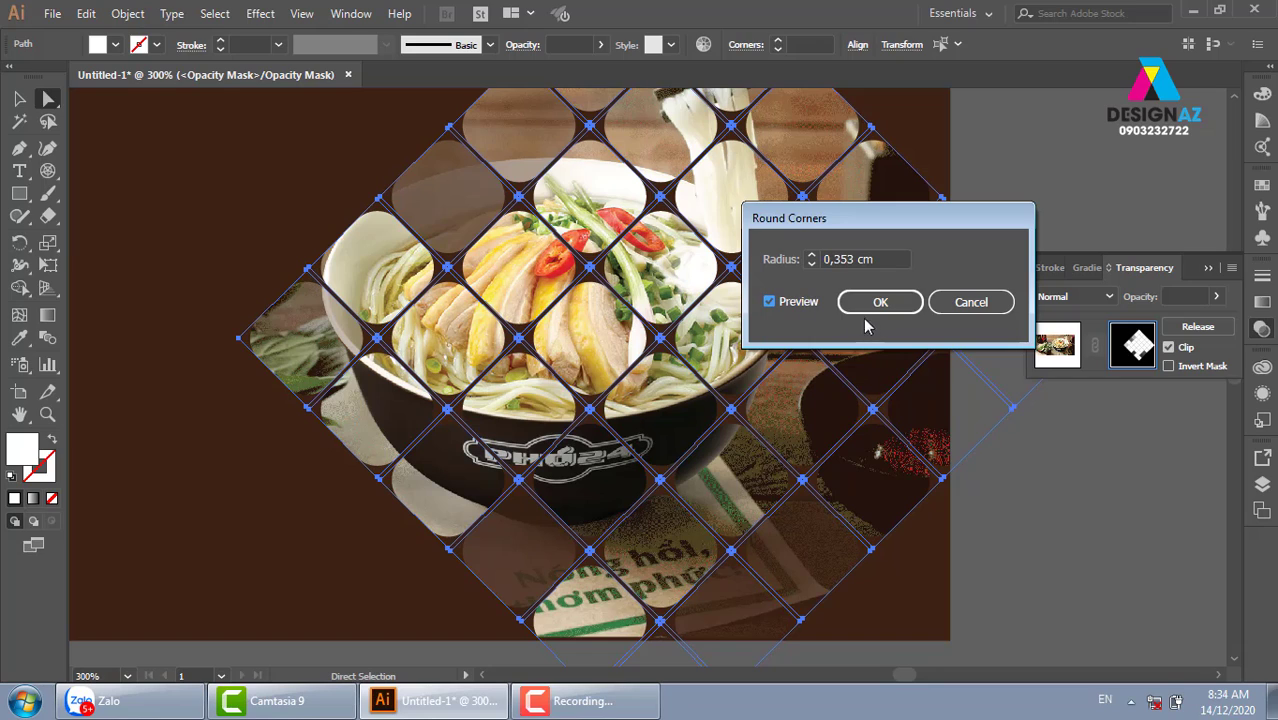
pyautogui.click(860, 259)
pyautogui.write('0,3')
pyautogui.press('Tab')
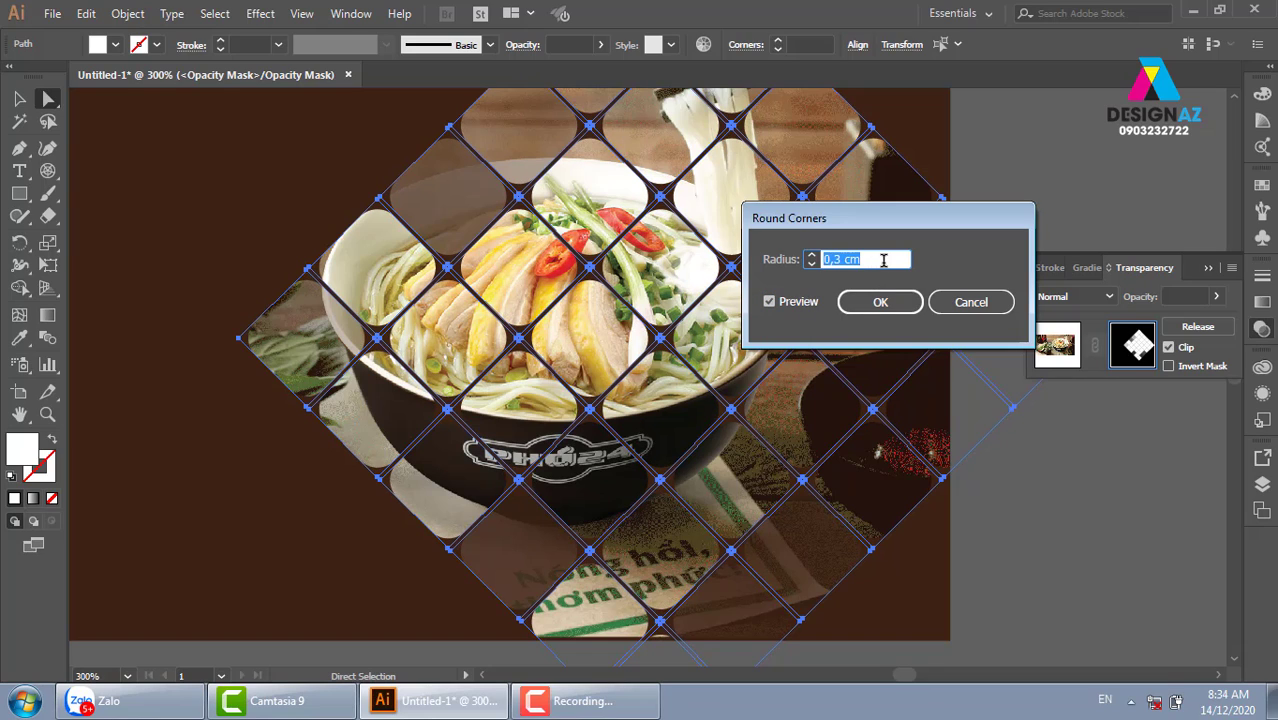
pyautogui.click(836, 259)
pyautogui.write('0,1')
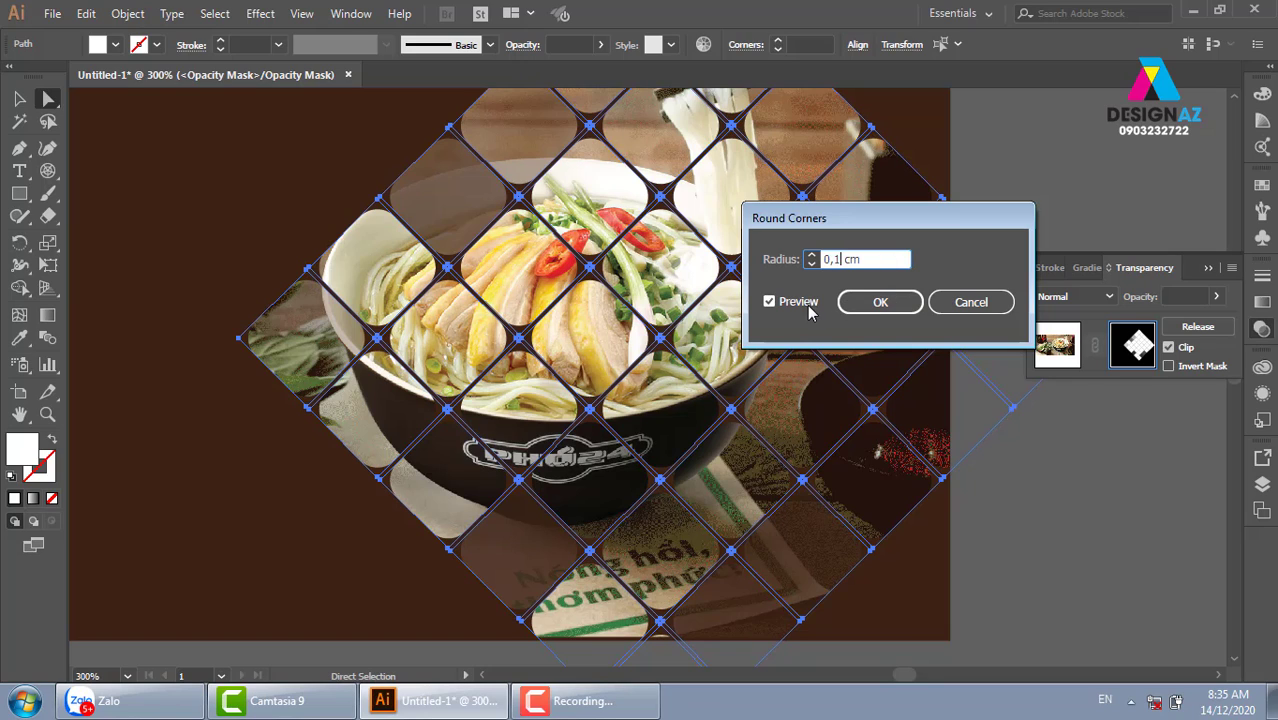
pyautogui.click(769, 303)
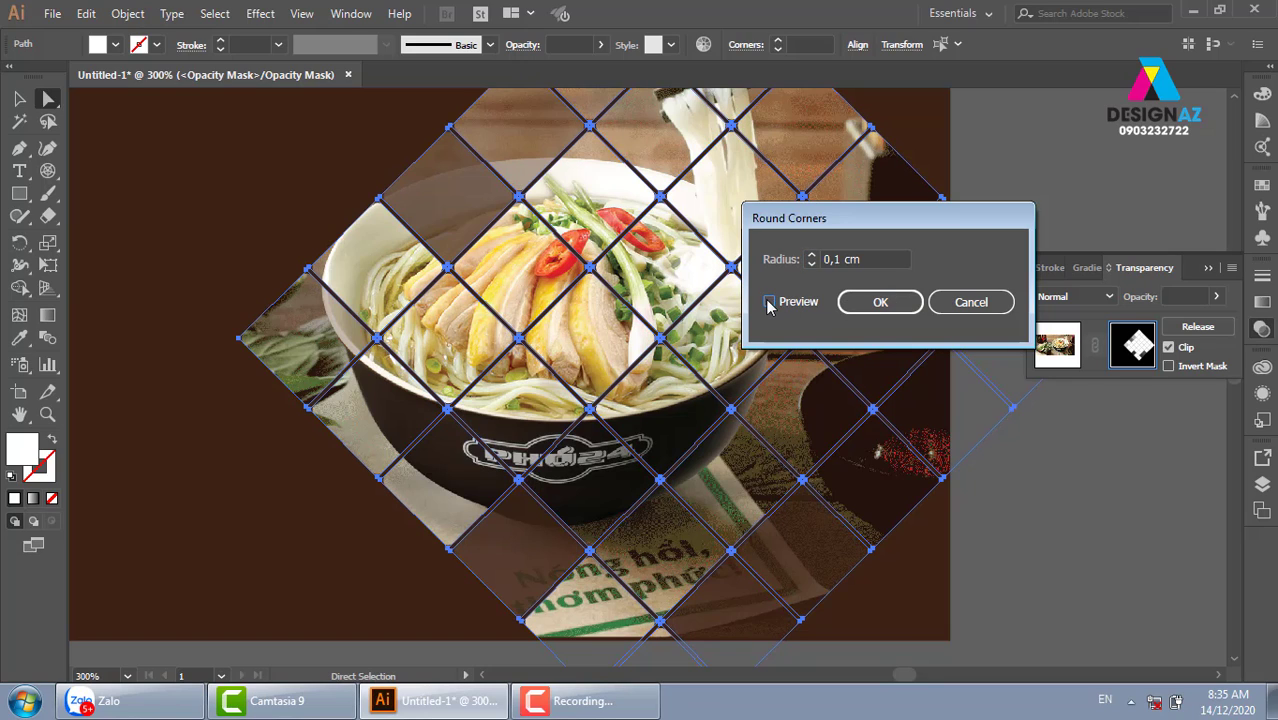
pyautogui.click(836, 259)
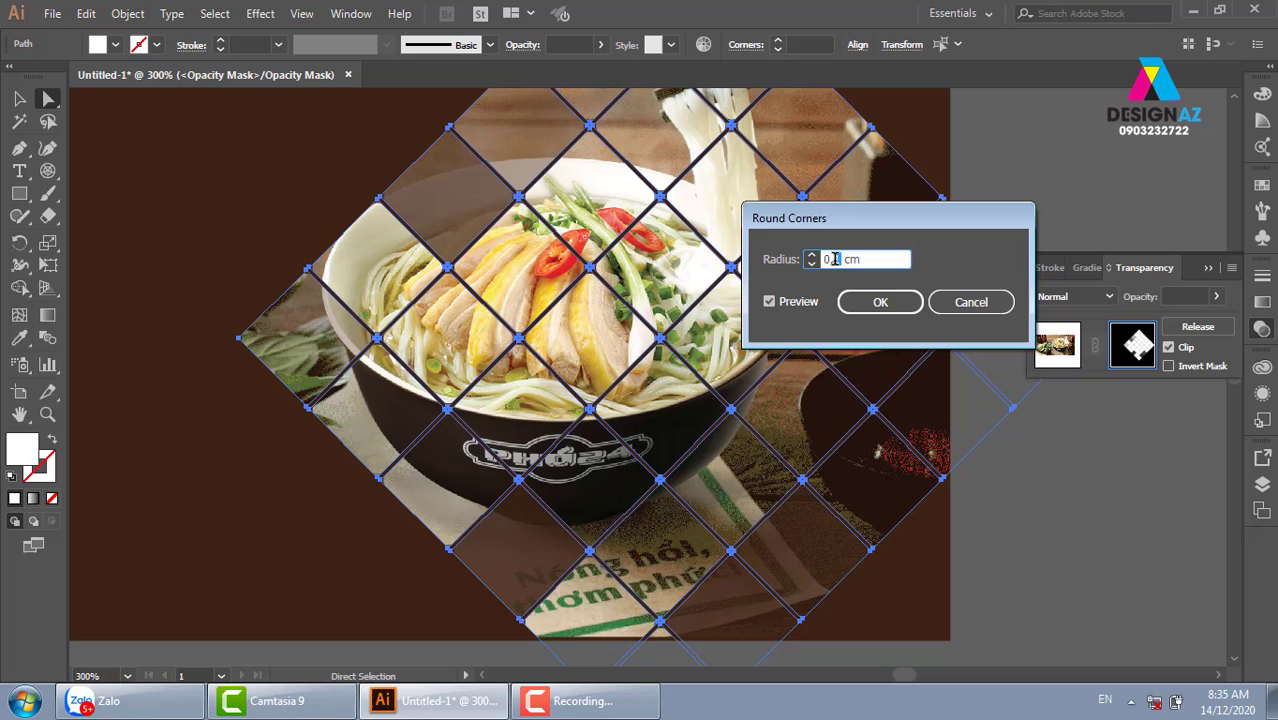
pyautogui.write('0,2')
pyautogui.click(884, 302)
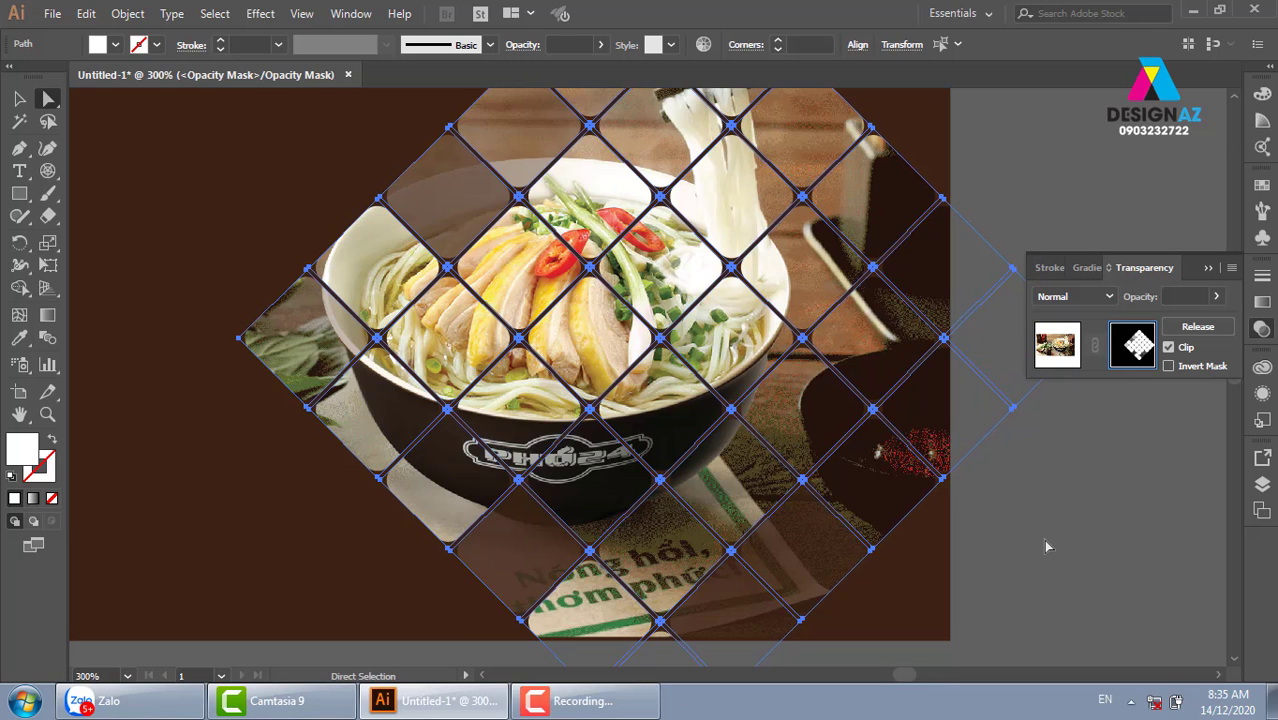
pyautogui.click(1047, 546)
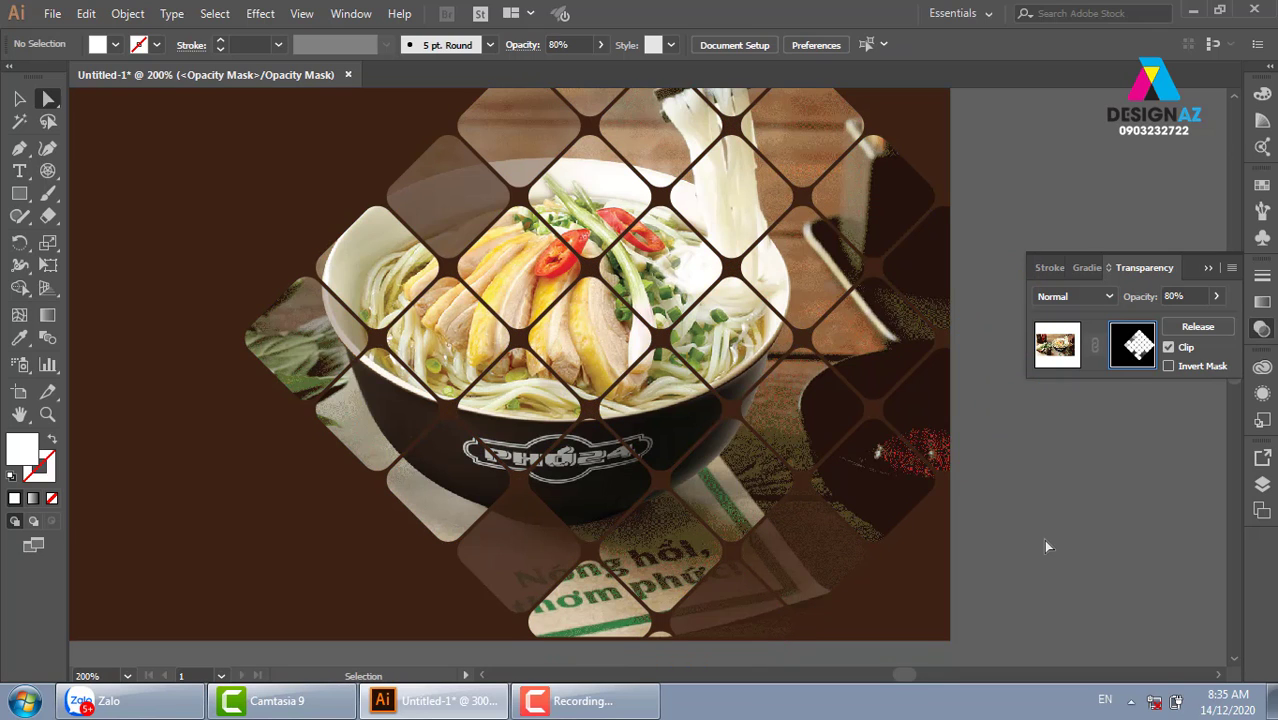
# - Zoom in on the bowl and delete the centre diamond tile plus three neighbouring tiles
pyautogui.hotkey('ctrl', '-')
pyautogui.moveTo(950, 521); pyautogui.dragTo(923, 444)
pyautogui.press('z')
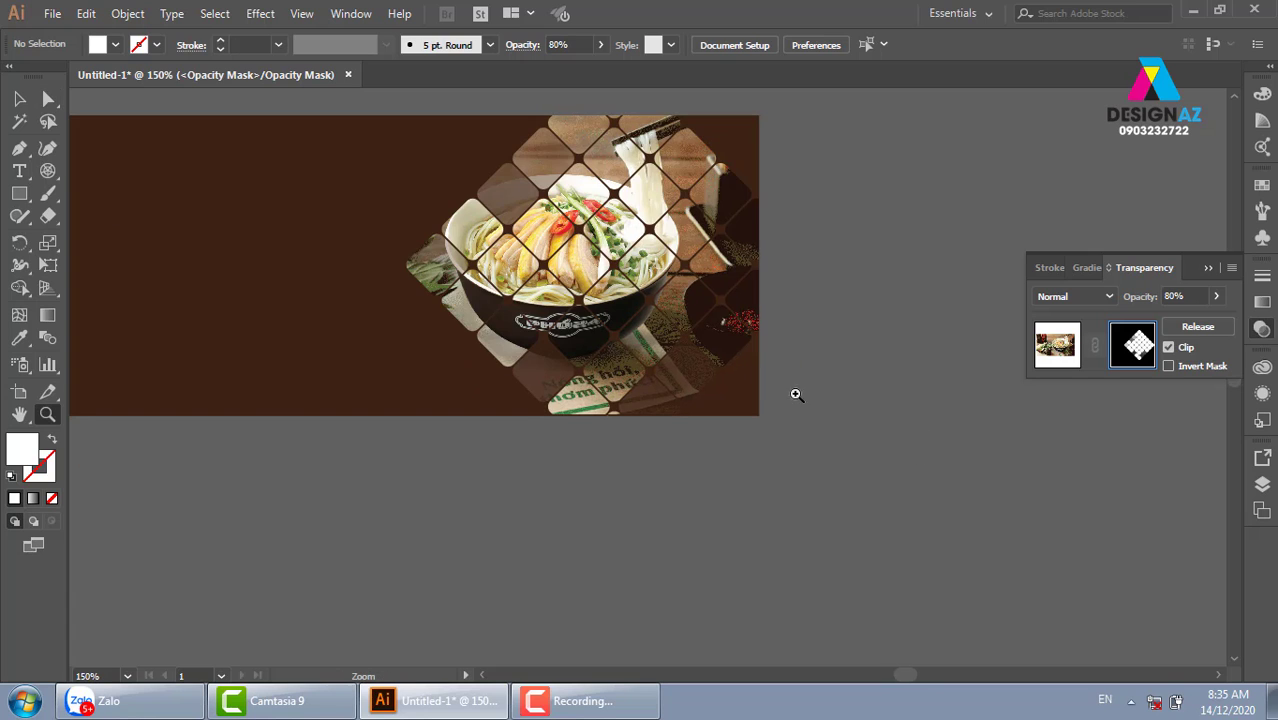
pyautogui.moveTo(371, 148); pyautogui.dragTo(514, 360)
pyautogui.moveTo(765, 437); pyautogui.dragTo(735, 456)
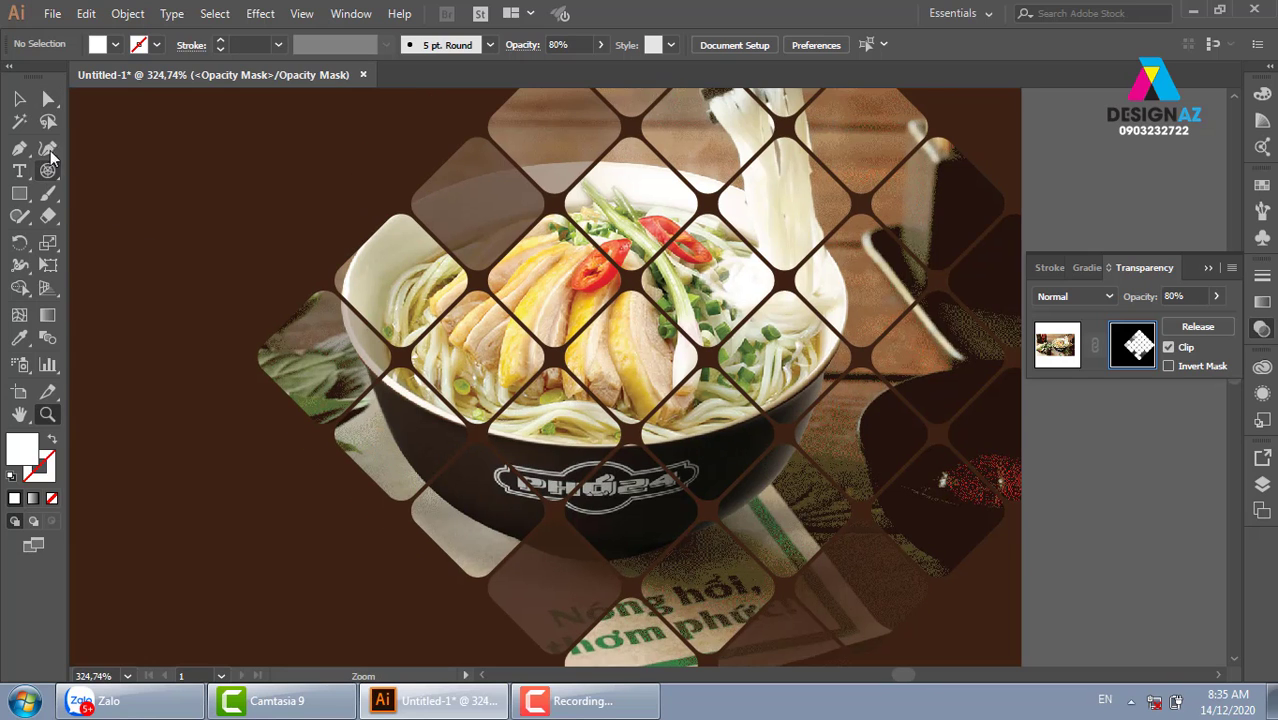
pyautogui.press('v')
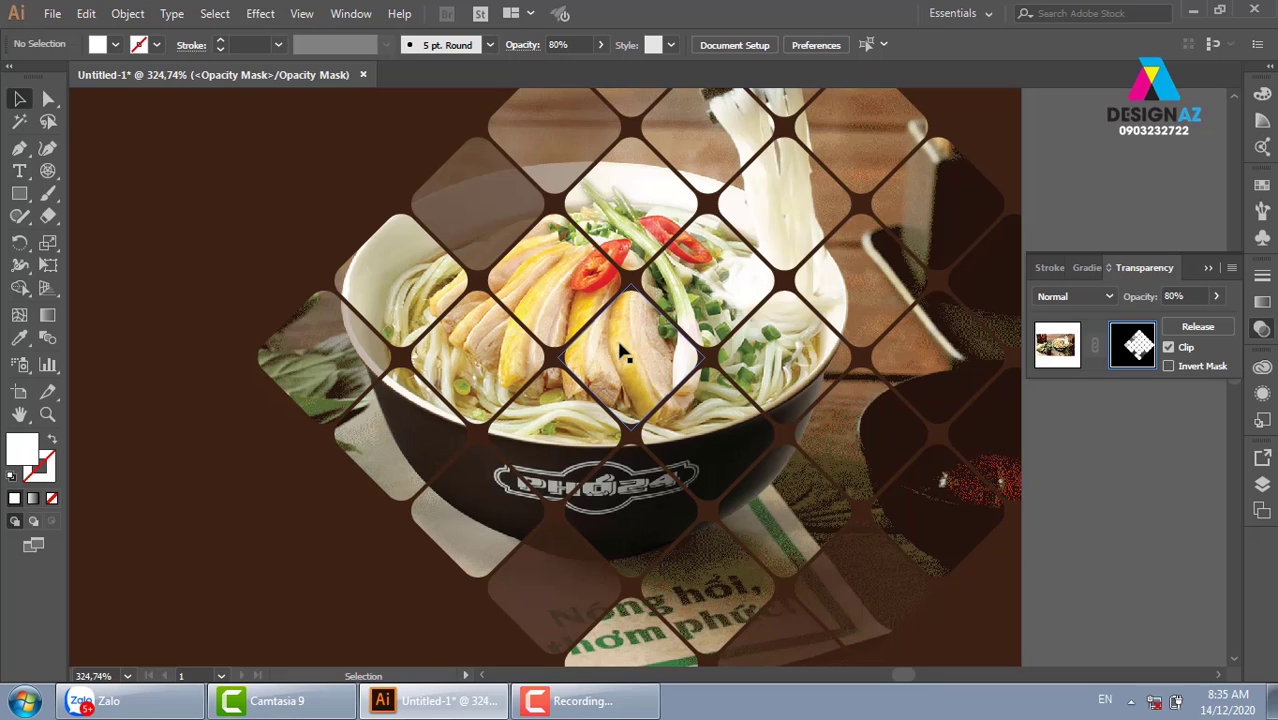
pyautogui.click(641, 360)
pyautogui.press('Delete')
pyautogui.click(715, 440)
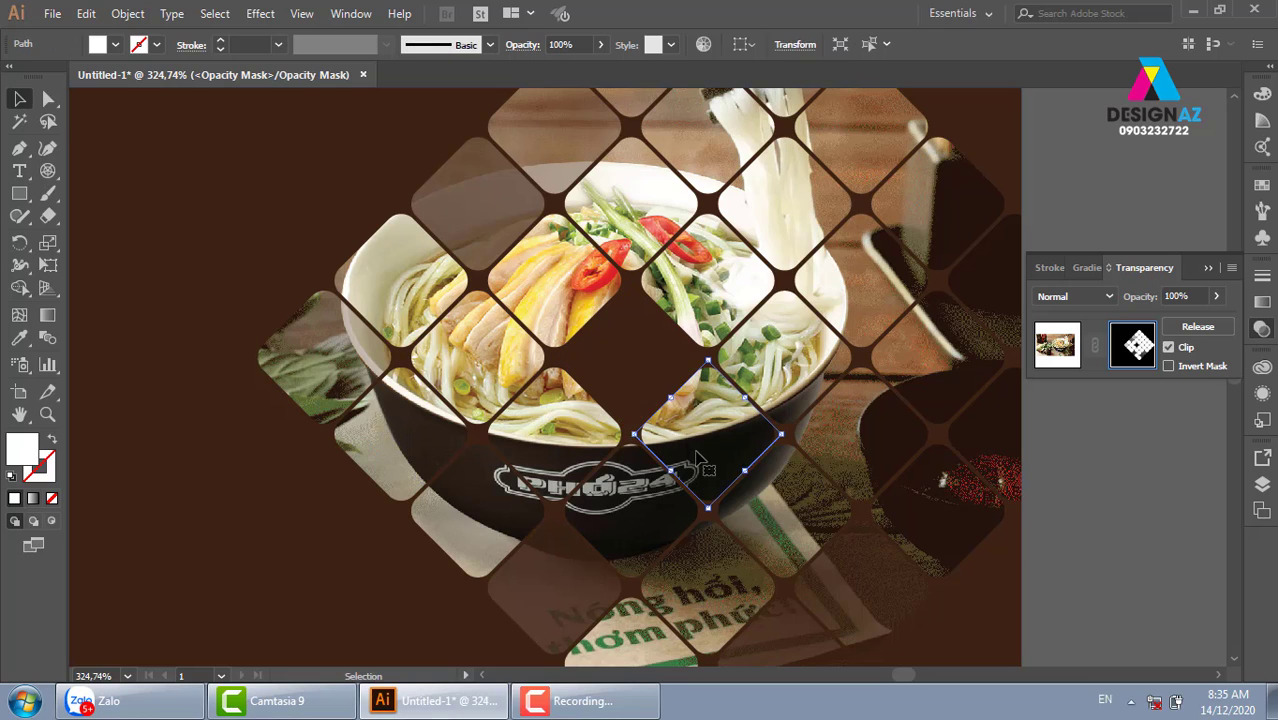
pyautogui.press('Delete')
pyautogui.click(800, 368)
pyautogui.press('Delete')
pyautogui.click(705, 300)
pyautogui.press('Delete')
# - Delete the logo, noodle, chicken and one more tile, then enlarge the top tile toward 5,26 cm
pyautogui.click(590, 495)
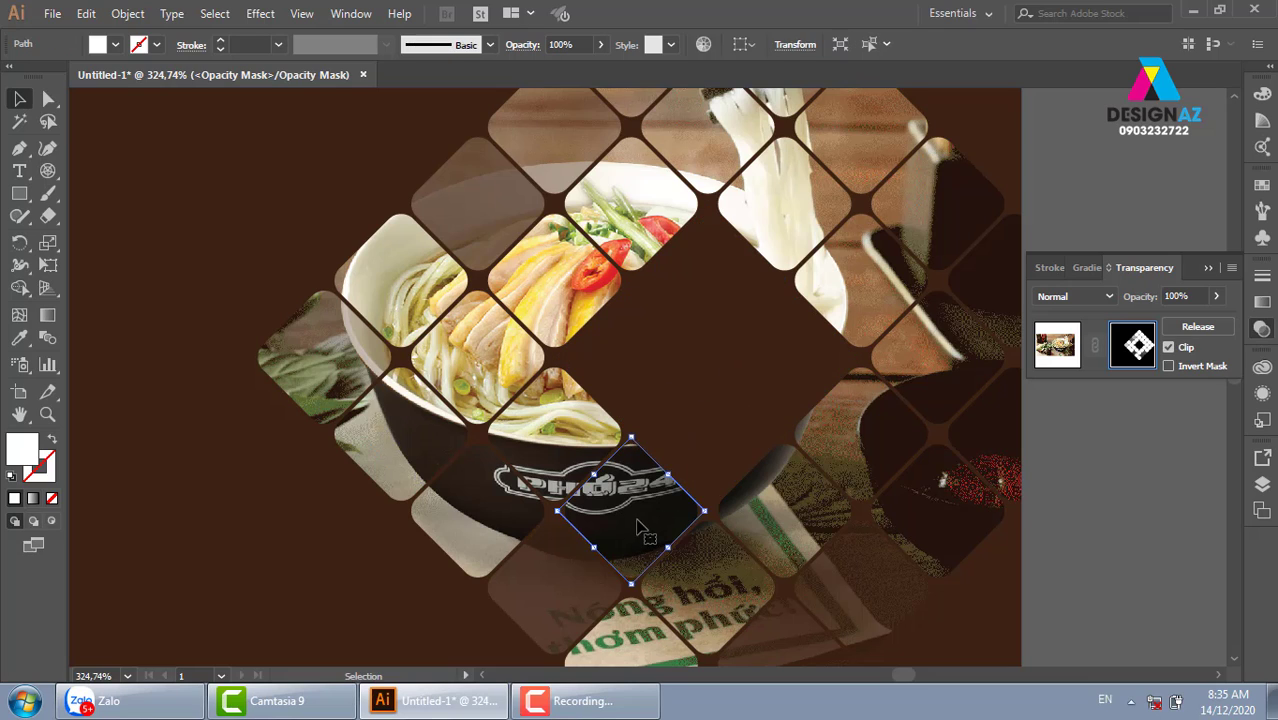
pyautogui.press('Delete')
pyautogui.click(560, 450)
pyautogui.press('Delete')
pyautogui.click(470, 375)
pyautogui.press('Delete')
pyautogui.click(575, 300)
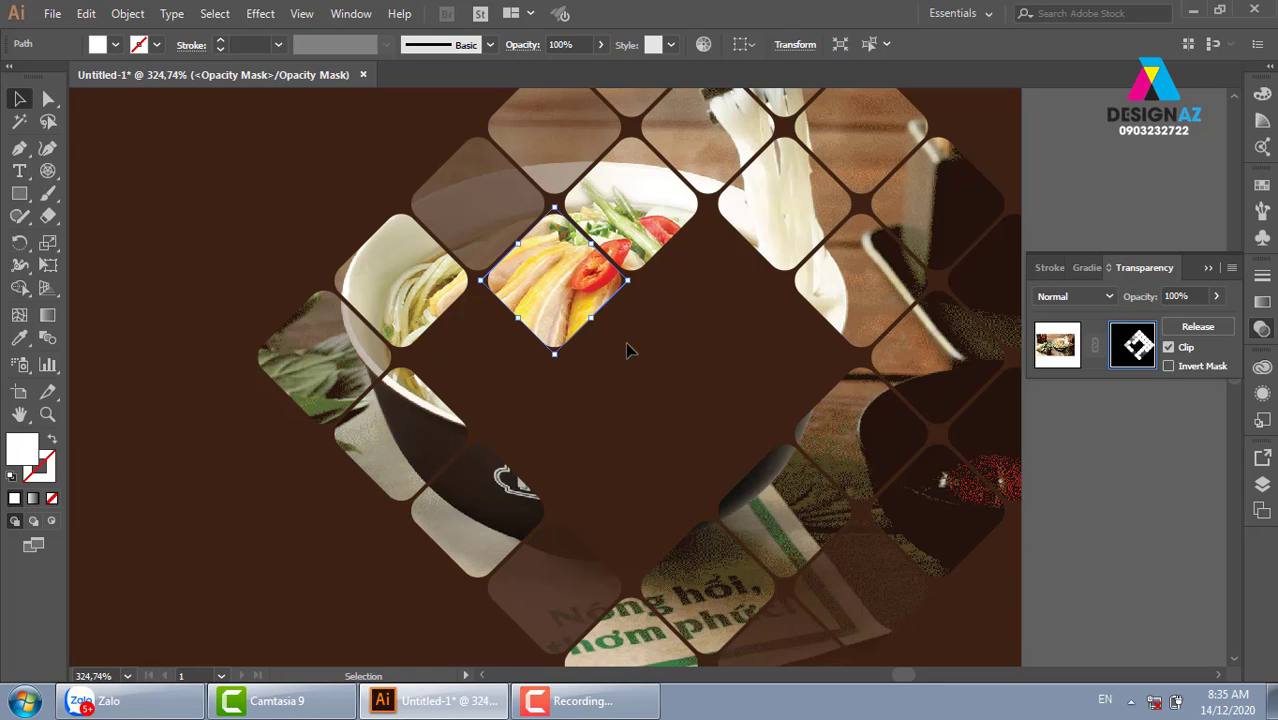
pyautogui.press('Delete')
pyautogui.click(634, 220)
pyautogui.moveTo(630, 274); pyautogui.dragTo(610, 602)
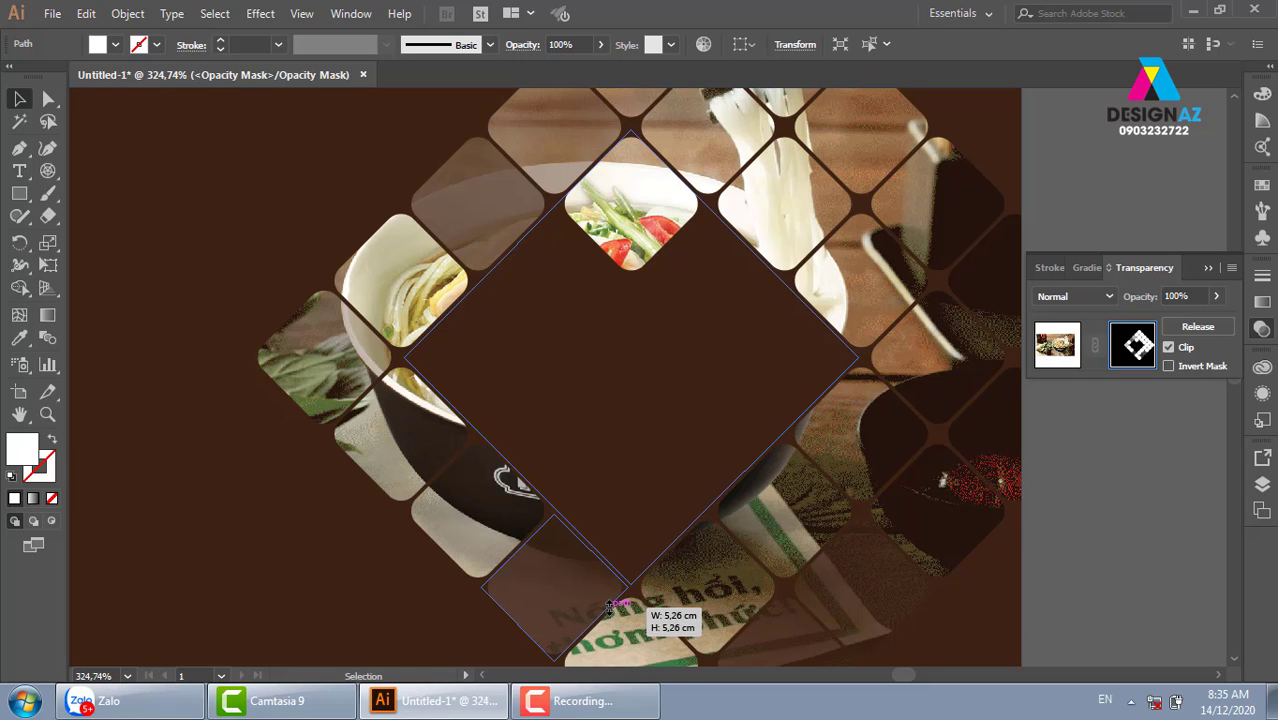
# - Finish enlarging the central diamond over the bowl and exit opacity-mask editing
pyautogui.moveTo(610, 602); pyautogui.dragTo(612, 598)
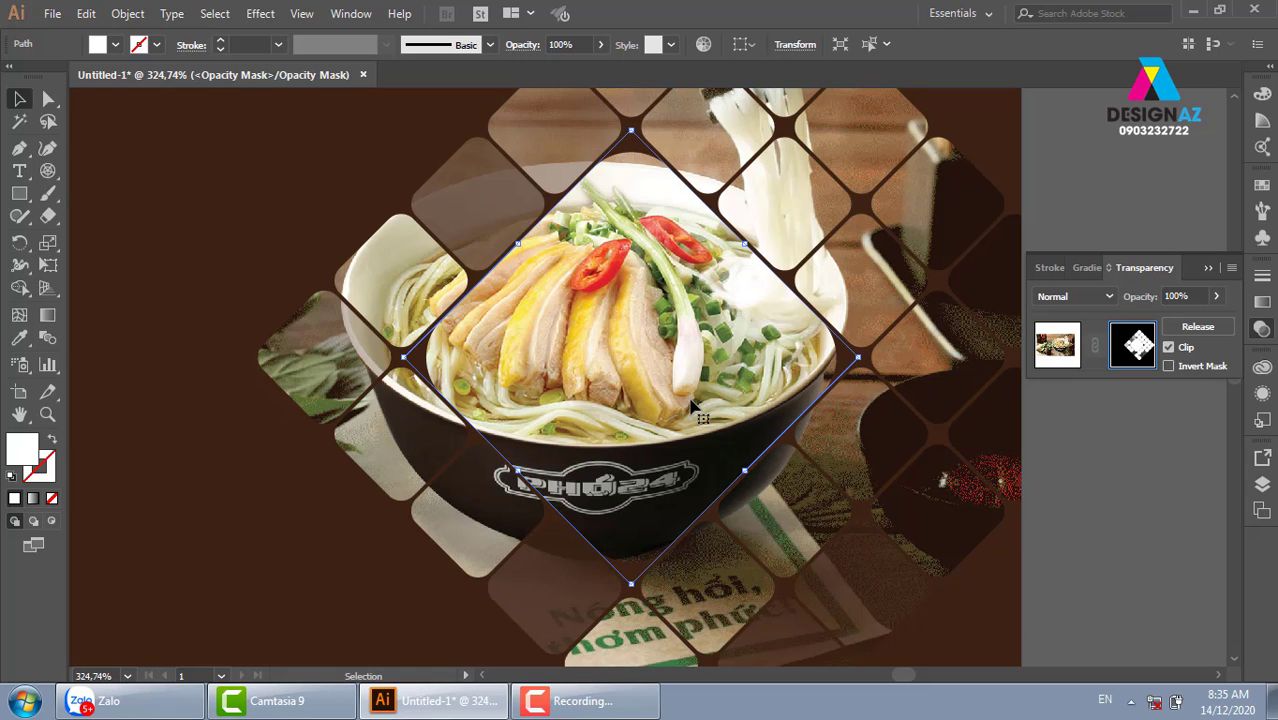
pyautogui.hotkey('ctrl', '-')
pyautogui.hotkey('ctrl', '-')
pyautogui.hotkey('ctrl', '-')
pyautogui.click(898, 474)
pyautogui.press('z')
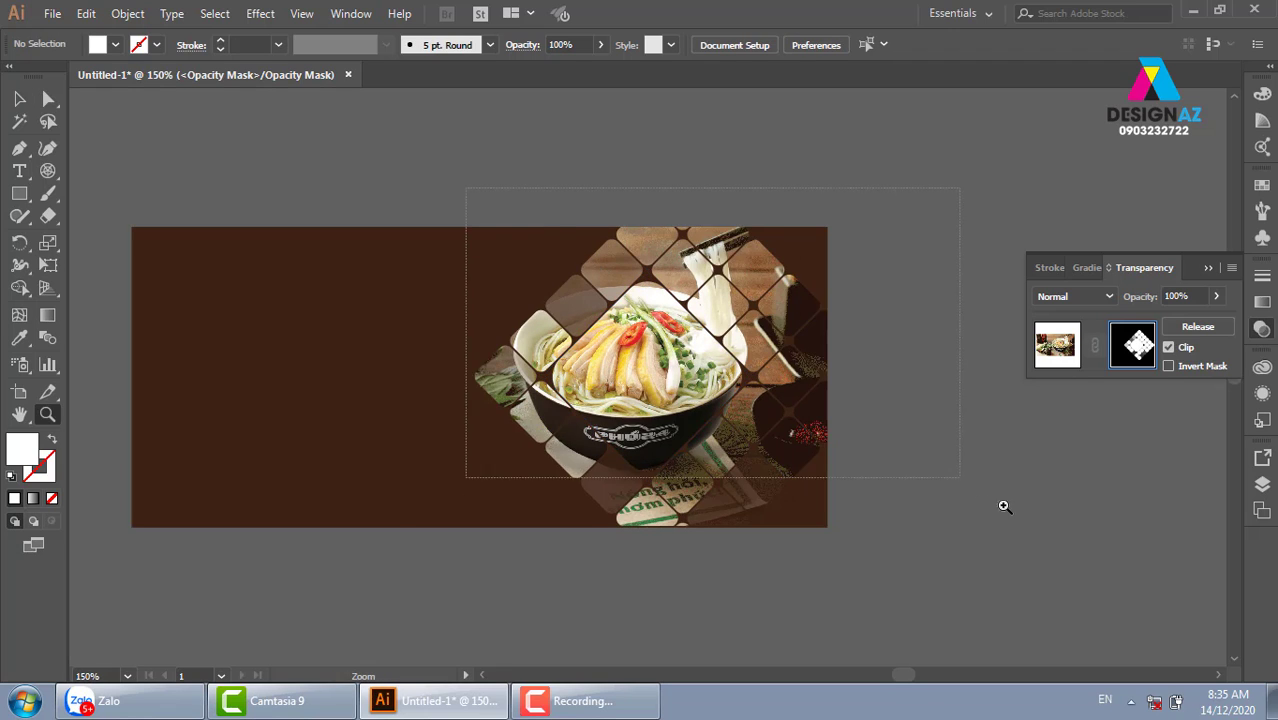
pyautogui.scroll(3, 906, 462)
pyautogui.moveTo(906, 462); pyautogui.dragTo(784, 427)
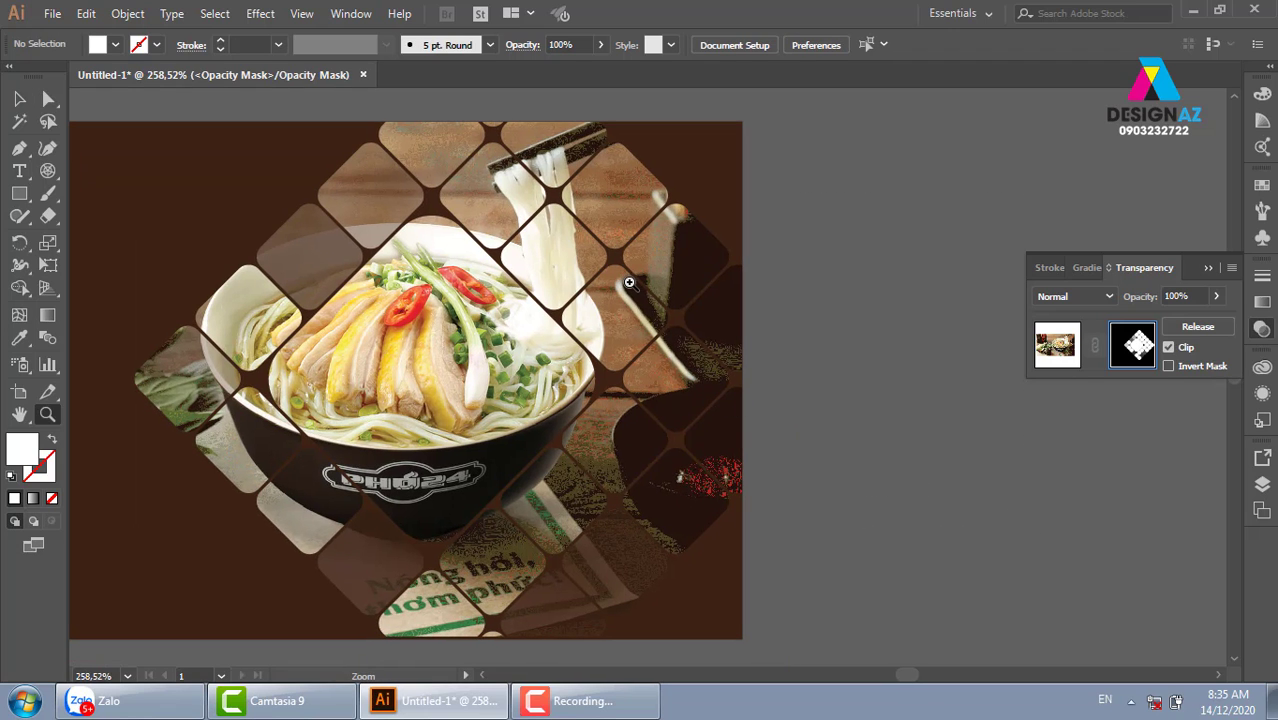
pyautogui.moveTo(674, 437); pyautogui.dragTo(752, 453)
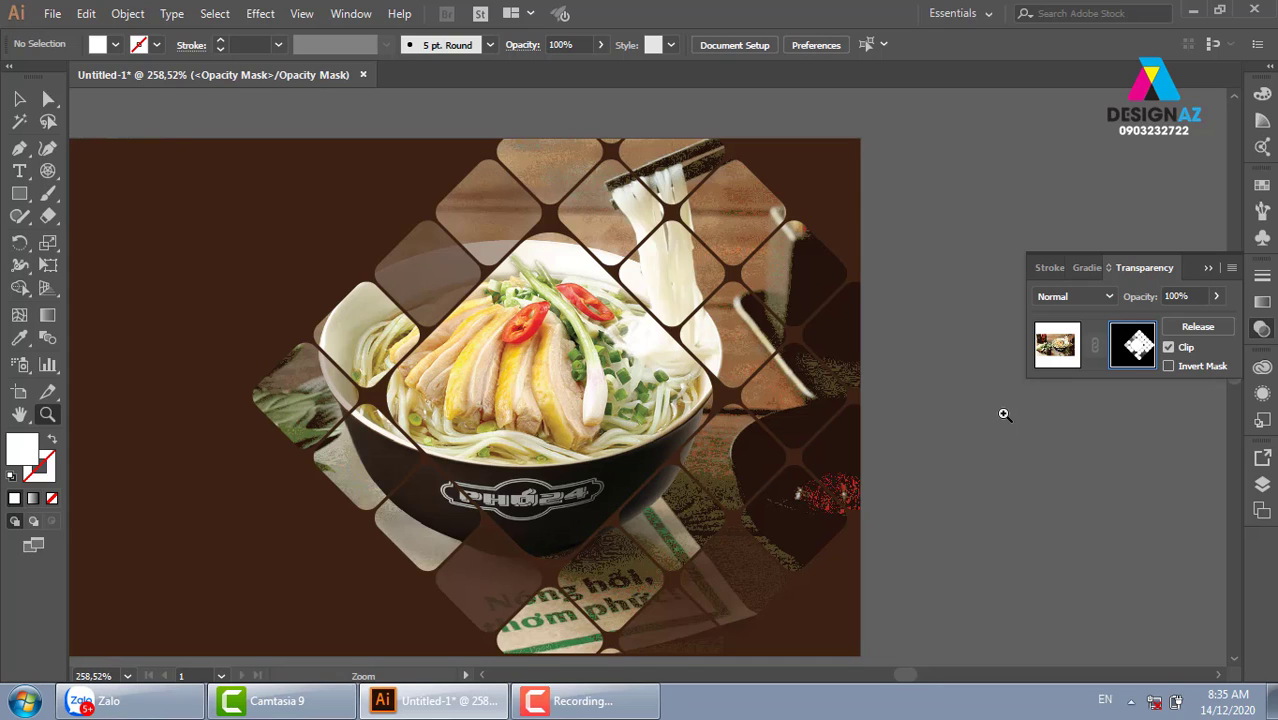
pyautogui.click(1042, 358)
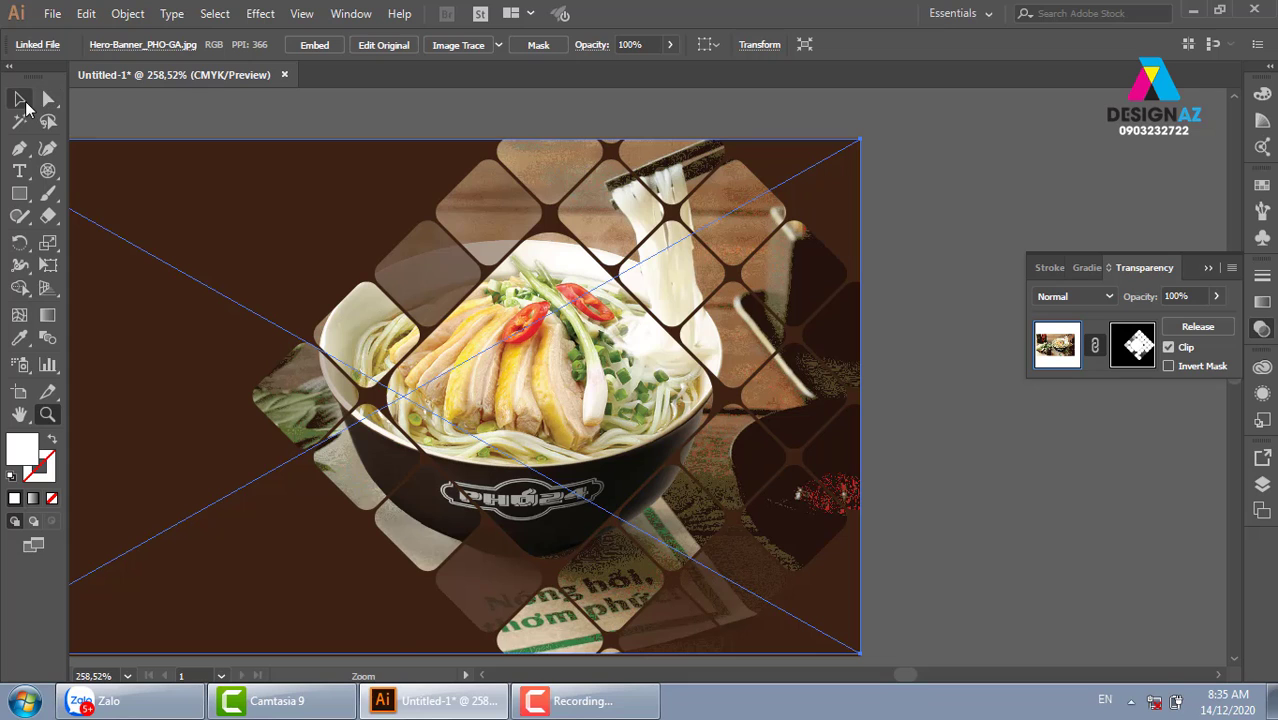
# - Duplicate the brown background rectangle straight below the pho banner
pyautogui.click(21, 100)
pyautogui.click(900, 368)
pyautogui.hotkey('ctrl', '-')
pyautogui.hotkey('ctrl', '-')
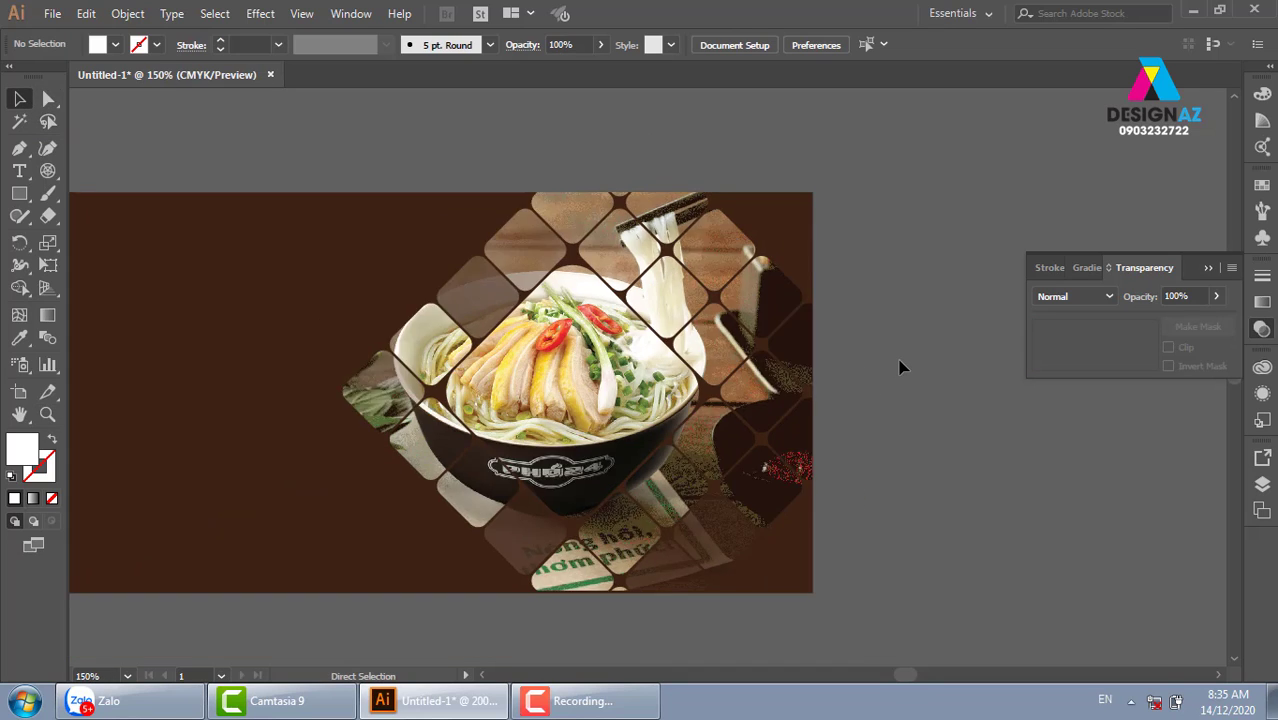
pyautogui.hotkey('ctrl', '-')
pyautogui.hotkey('ctrl', '-')
pyautogui.moveTo(650, 481); pyautogui.dragTo(753, 352)
pyautogui.click(516, 288)
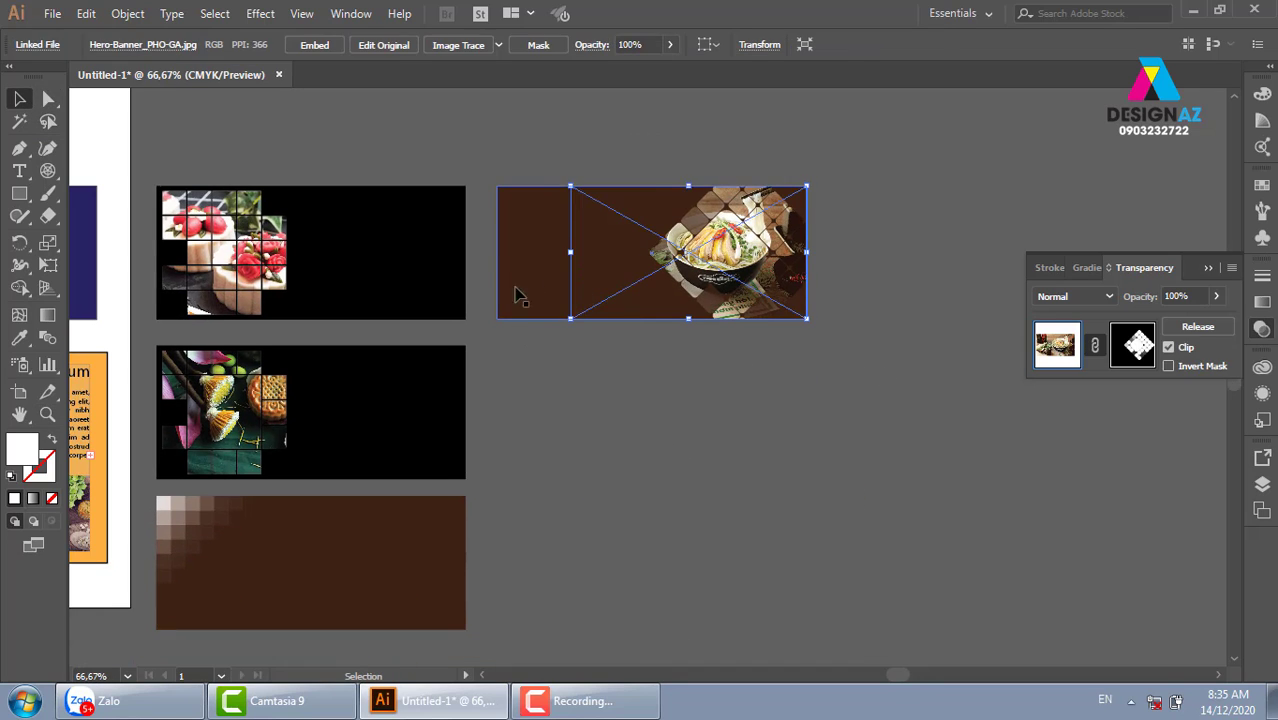
pyautogui.click(530, 290)
pyautogui.moveTo(533, 296); pyautogui.dragTo(539, 442)
# - Place the brown rectangle copy below the banner and make a thin strip along its bottom
pyautogui.click(850, 431)
pyautogui.press('z')
pyautogui.moveTo(407, 312); pyautogui.dragTo(673, 442)
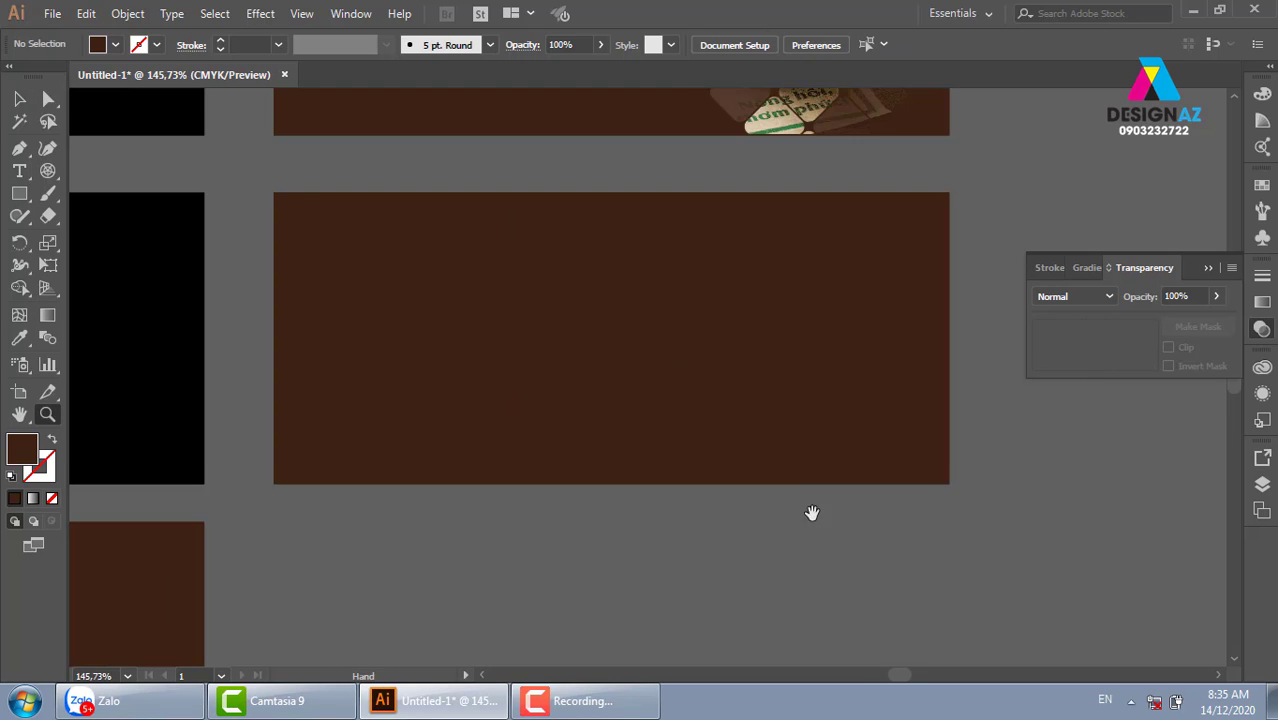
pyautogui.press('m')
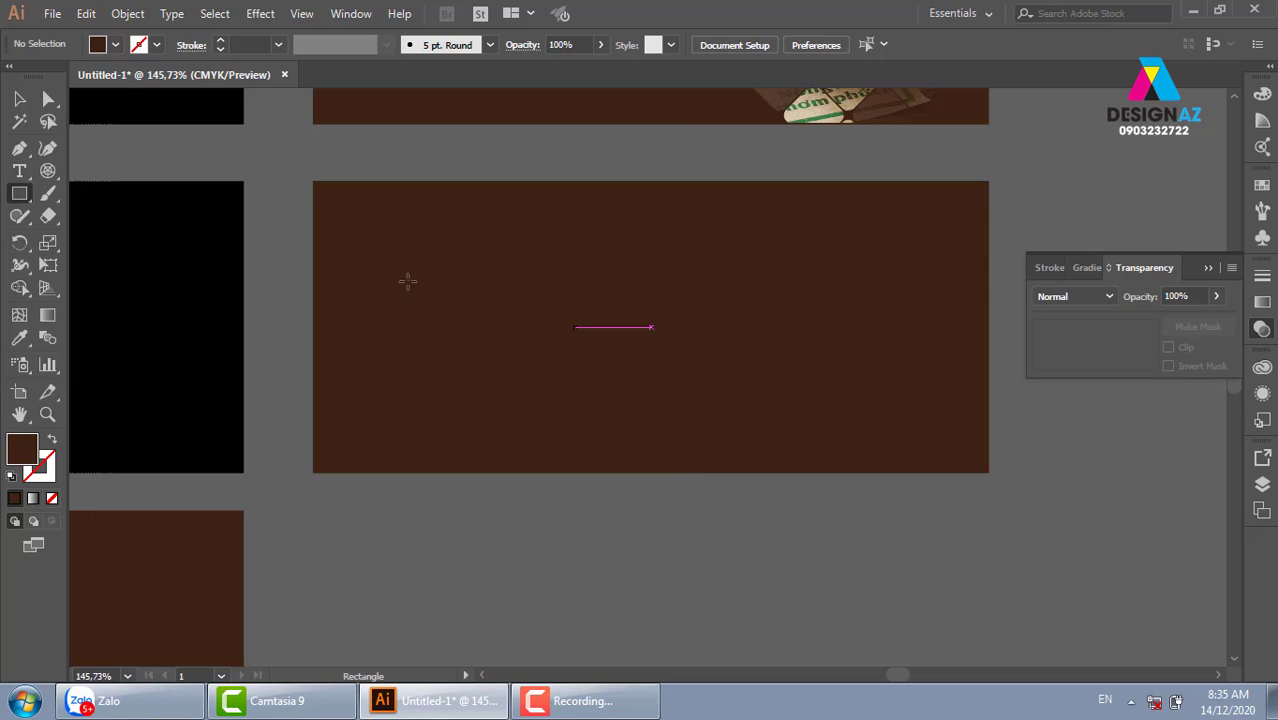
pyautogui.press('v')
pyautogui.click(669, 300)
pyautogui.click(669, 300)
pyautogui.press('a')
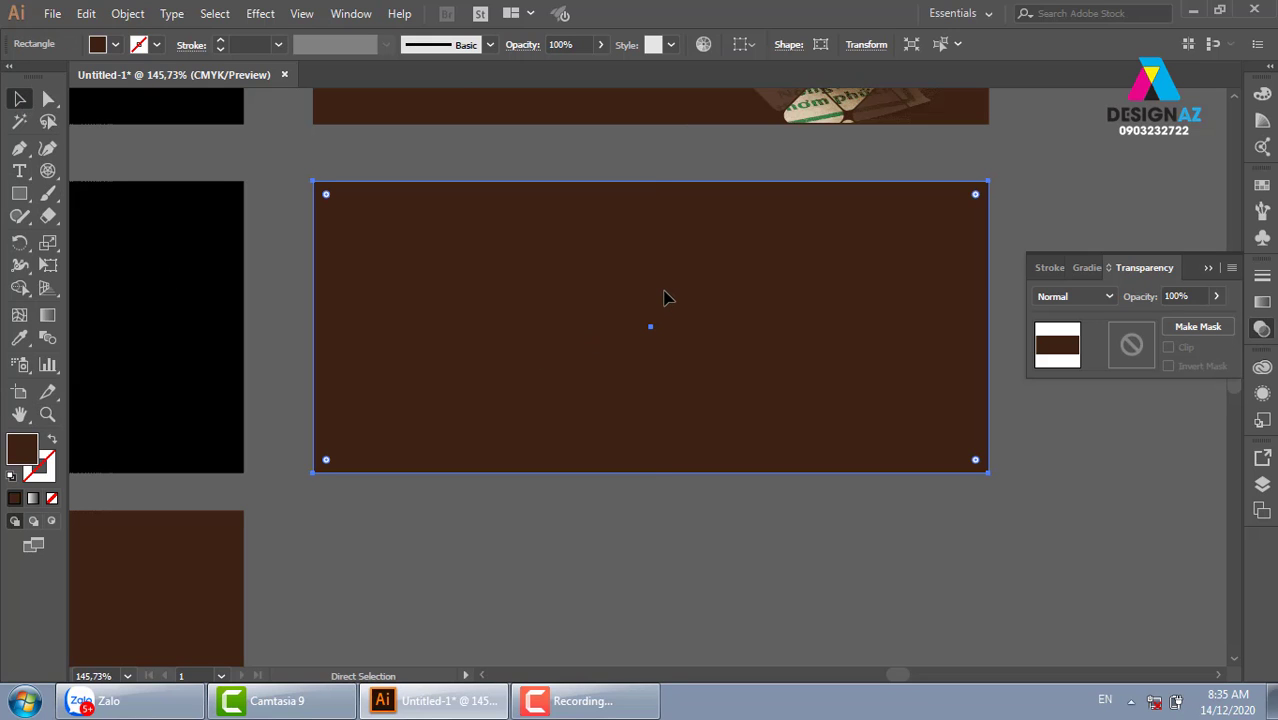
pyautogui.press('v')
pyautogui.moveTo(652, 183); pyautogui.dragTo(652, 402)
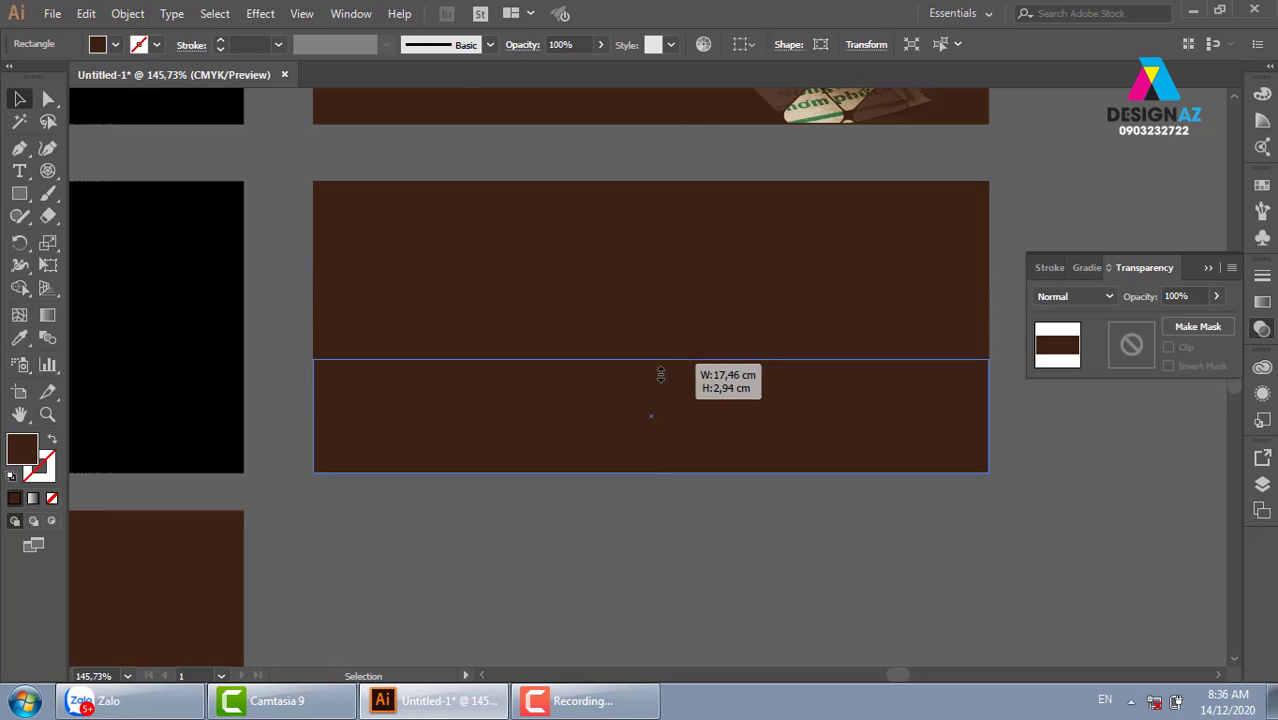
# - Fill the bottom strip with beige from the swatches
pyautogui.click(1261, 187)
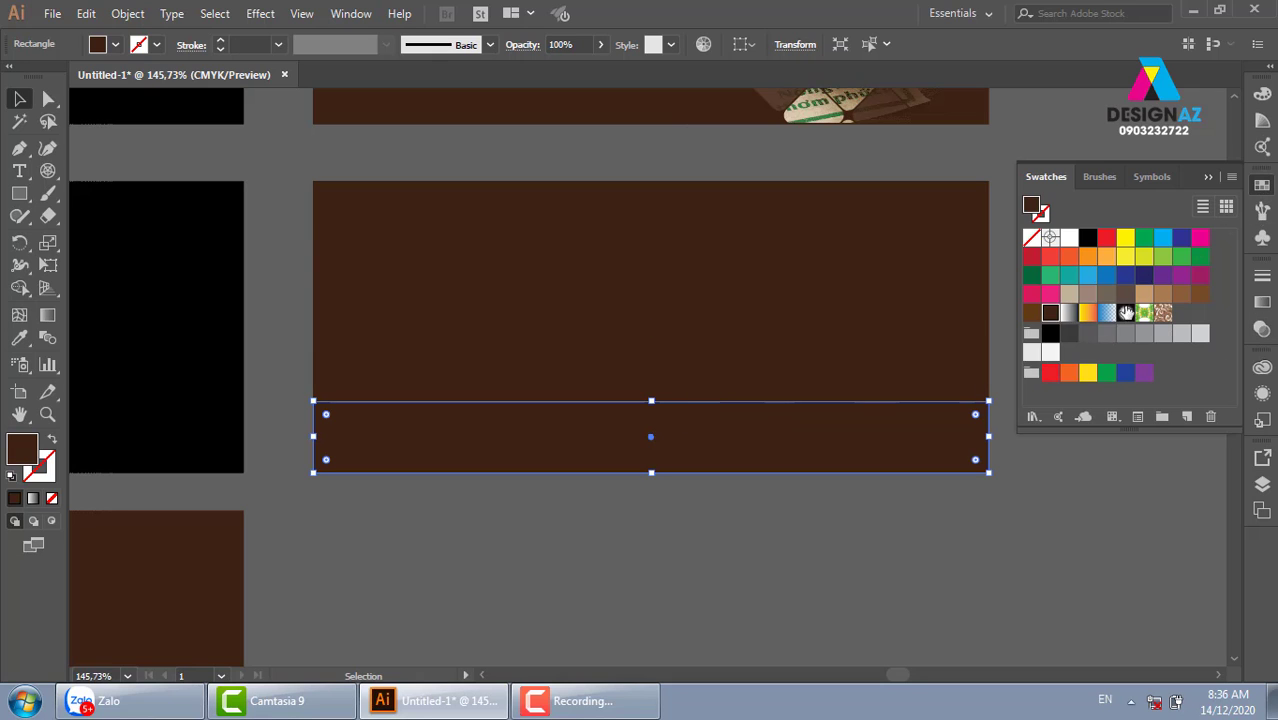
pyautogui.click(1069, 293)
pyautogui.click(1053, 514)
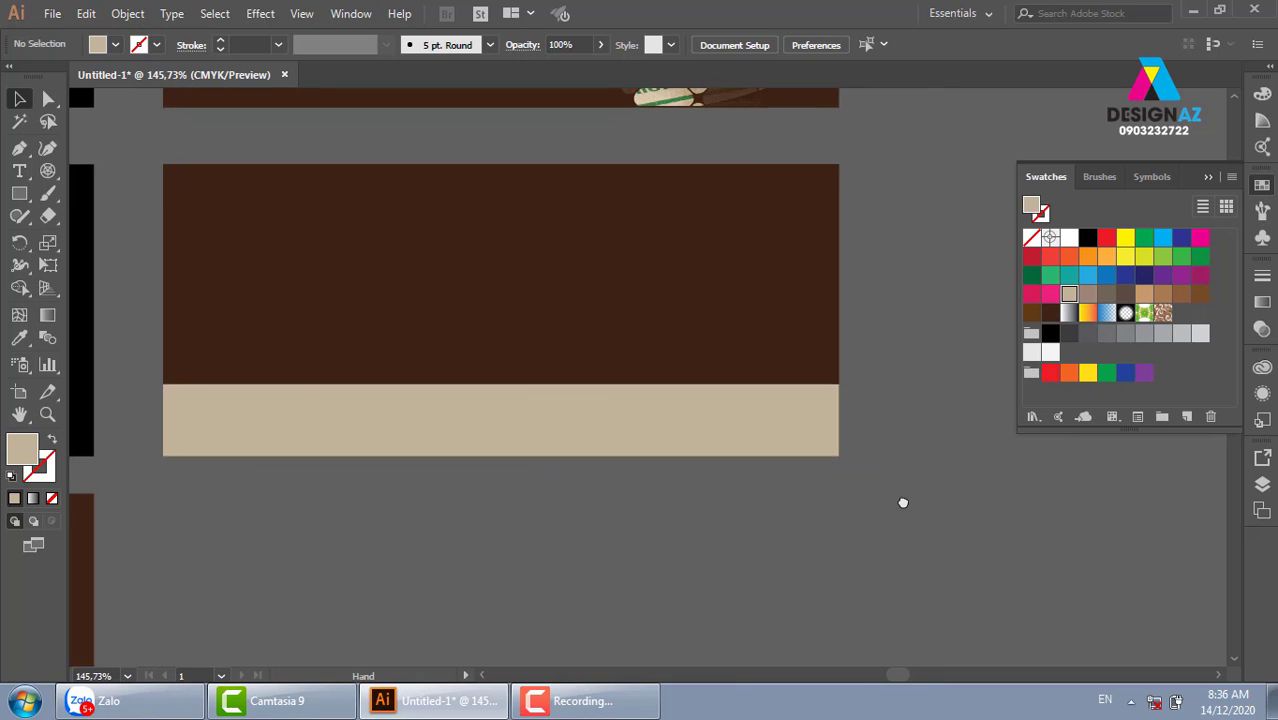
pyautogui.moveTo(1053, 514); pyautogui.dragTo(937, 503)
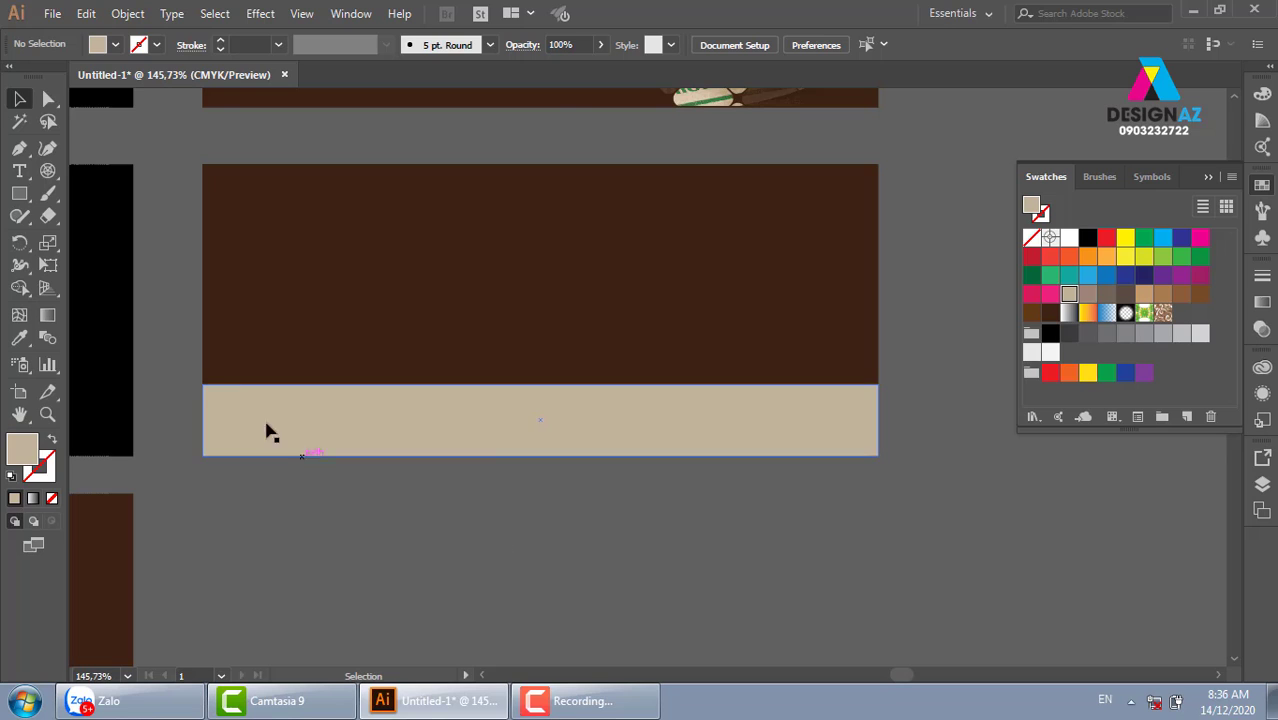
pyautogui.click(222, 381)
pyautogui.click(197, 383)
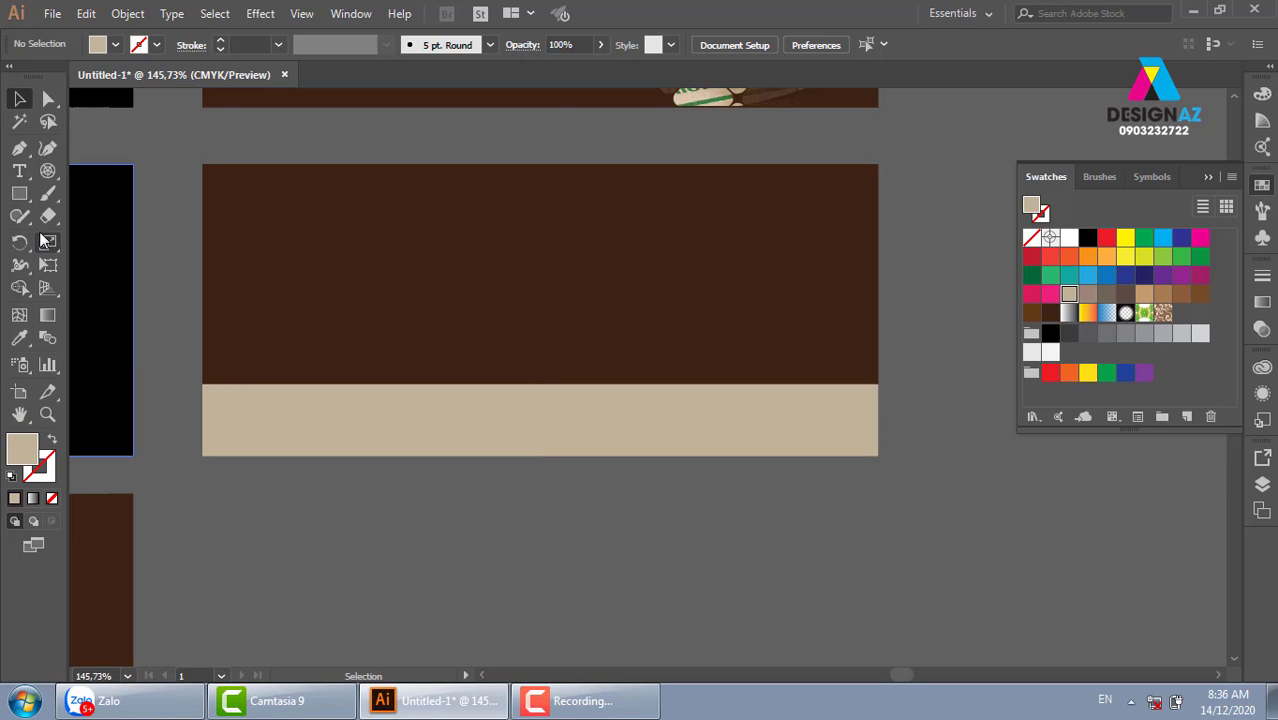
pyautogui.click(19, 194)
# - Draw a small square and bloat it by 42% with Pucker & Bloat
pyautogui.moveTo(670, 276); pyautogui.dragTo(746, 350)
pyautogui.press('v')
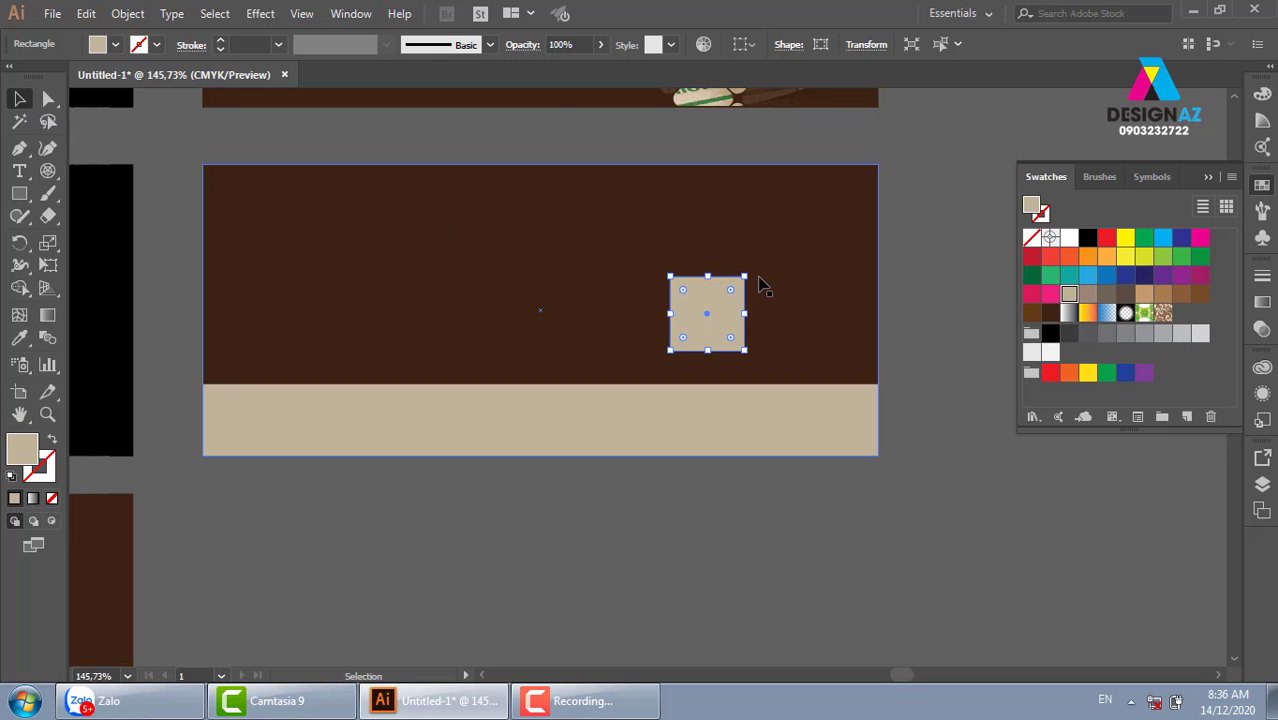
pyautogui.click(260, 14)
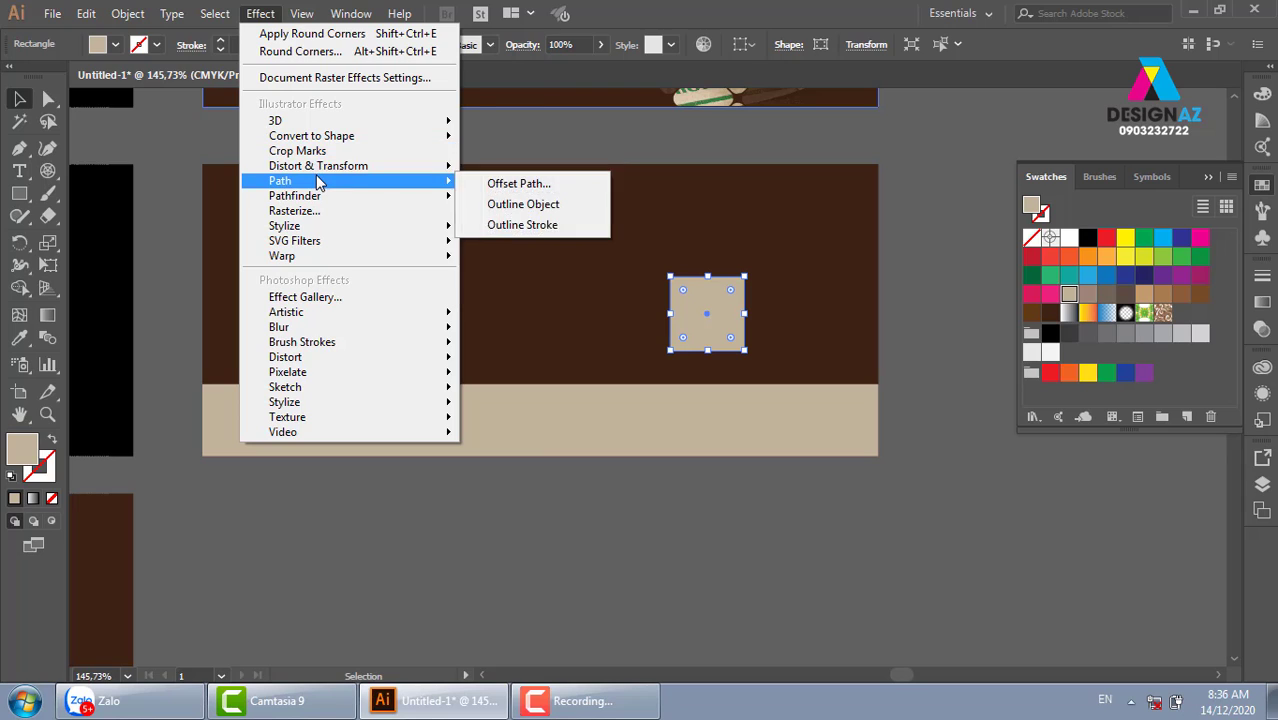
pyautogui.moveTo(318, 166)
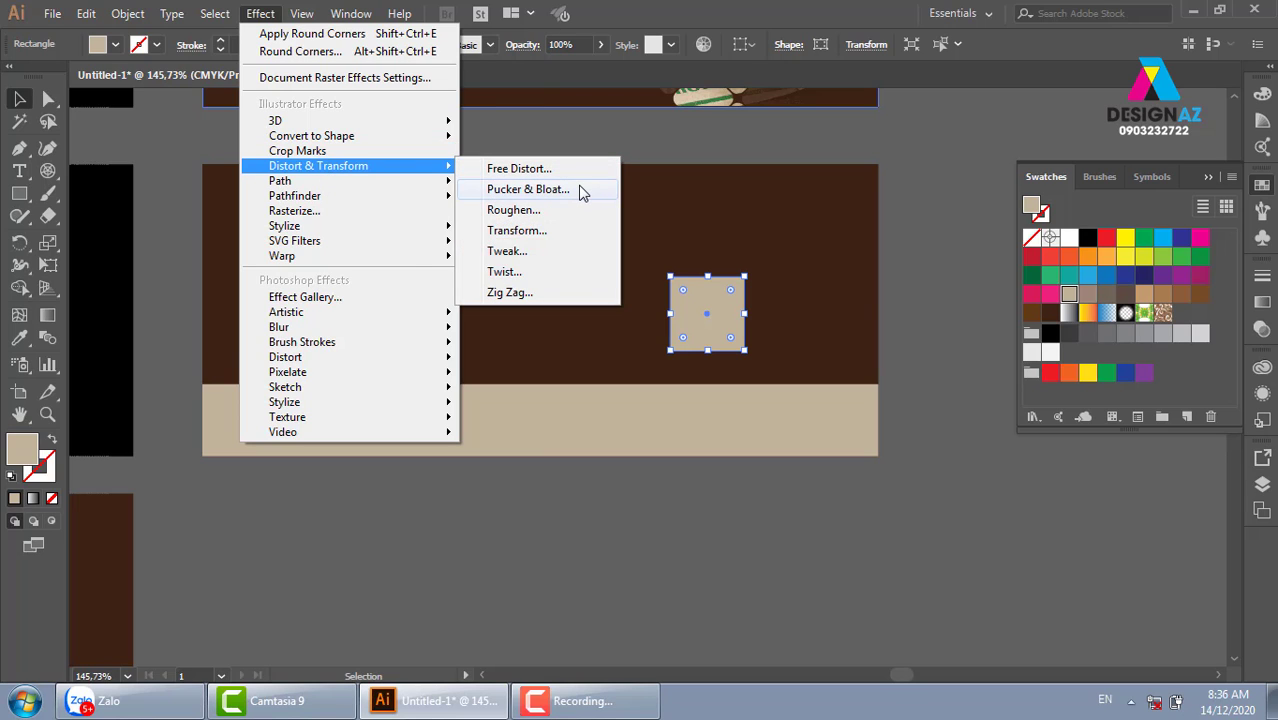
pyautogui.click(580, 192)
pyautogui.click(764, 232)
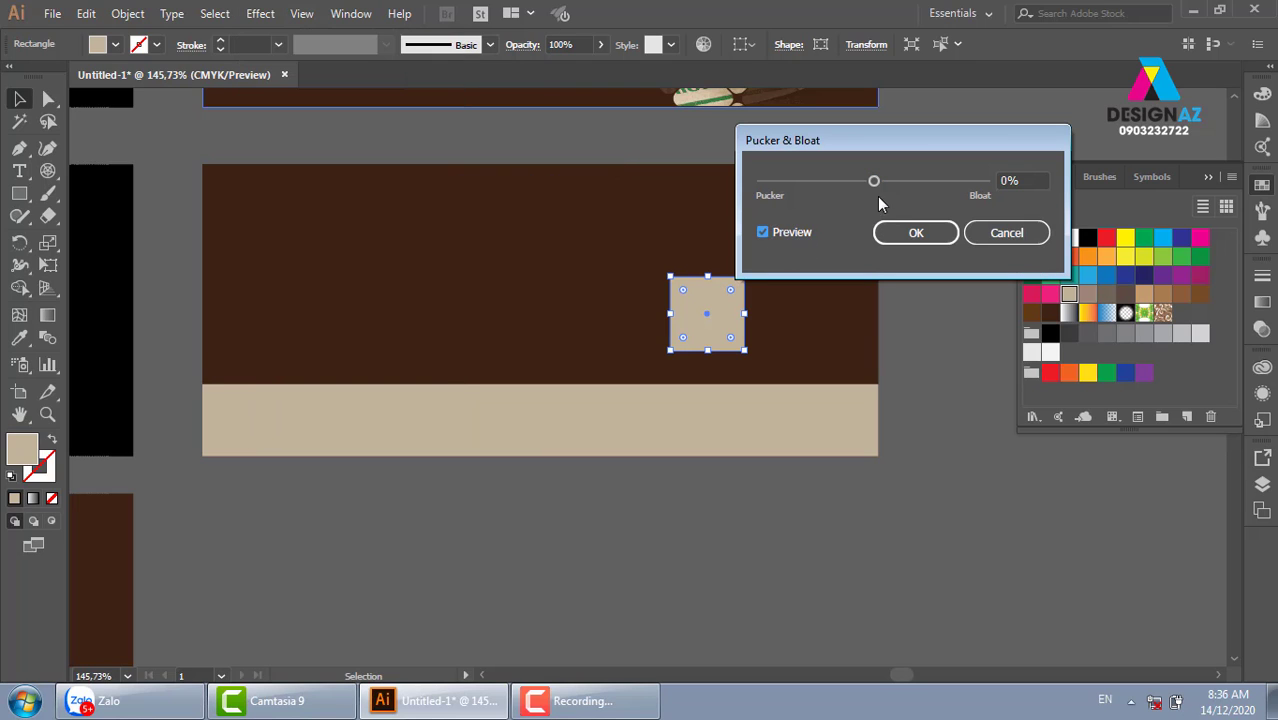
pyautogui.moveTo(874, 181); pyautogui.dragTo(911, 189)
pyautogui.click(913, 235)
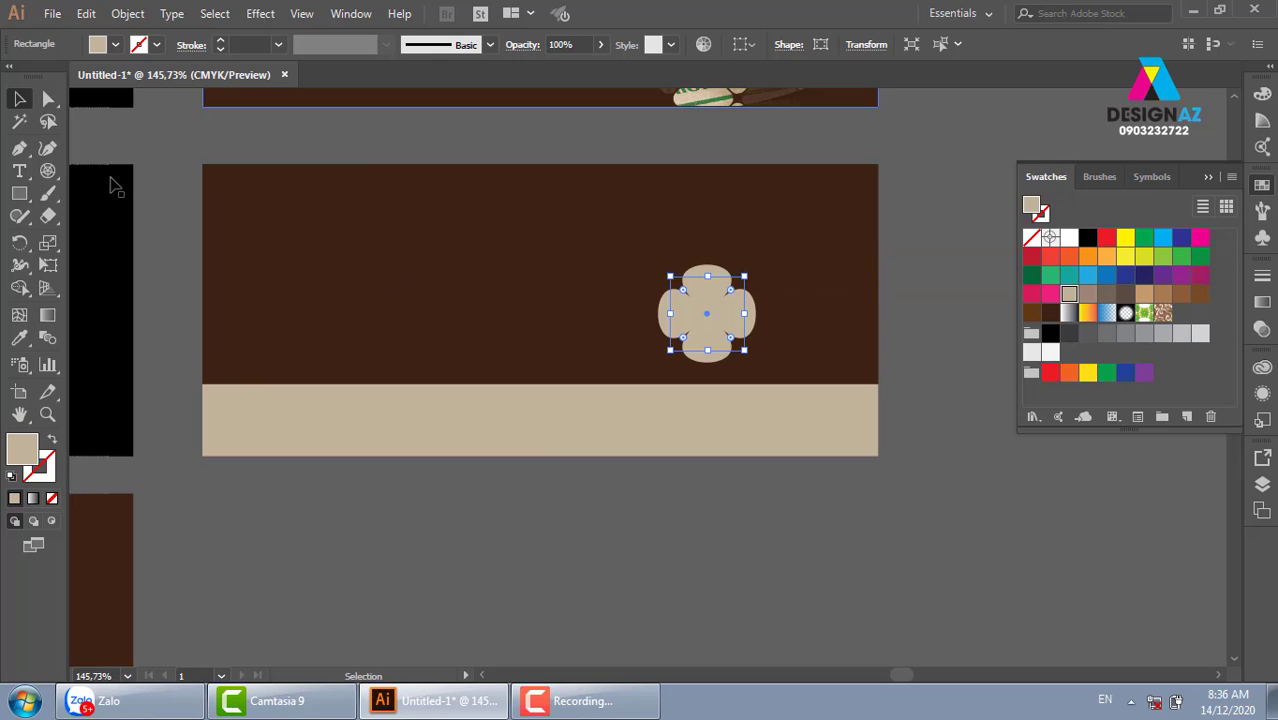
# - Move the four-lobed bump down onto the top edge of the beige strip
pyautogui.click(880, 248)
pyautogui.click(932, 264)
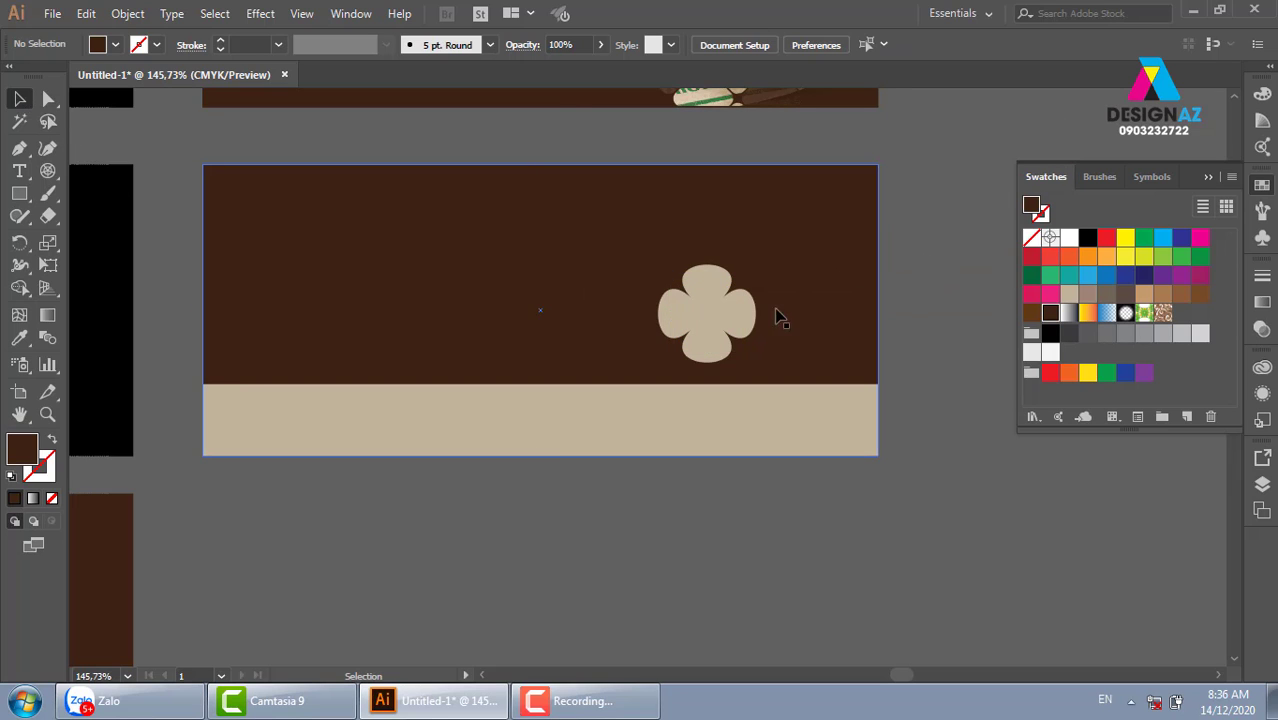
pyautogui.moveTo(748, 316); pyautogui.dragTo(805, 378)
pyautogui.click(962, 434)
pyautogui.click(790, 366)
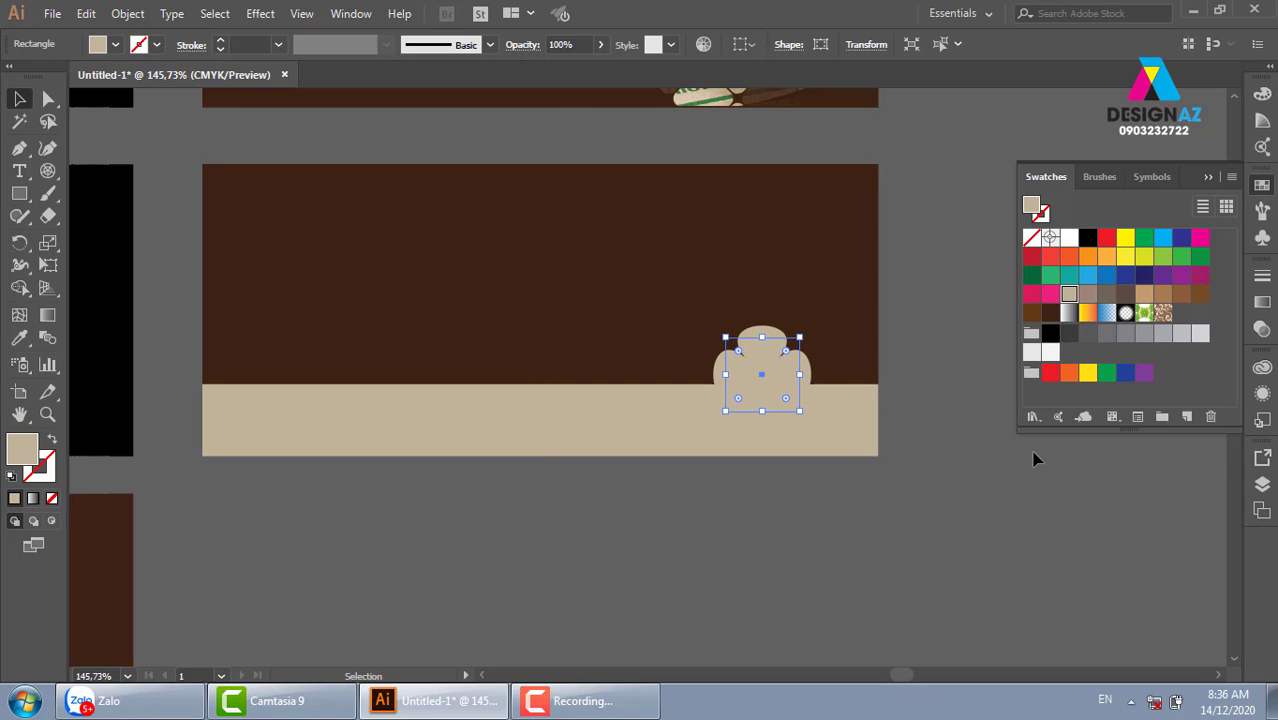
pyautogui.press('Down')
pyautogui.press('Down')
pyautogui.press('Down')
pyautogui.press('Down')
pyautogui.press('Down')
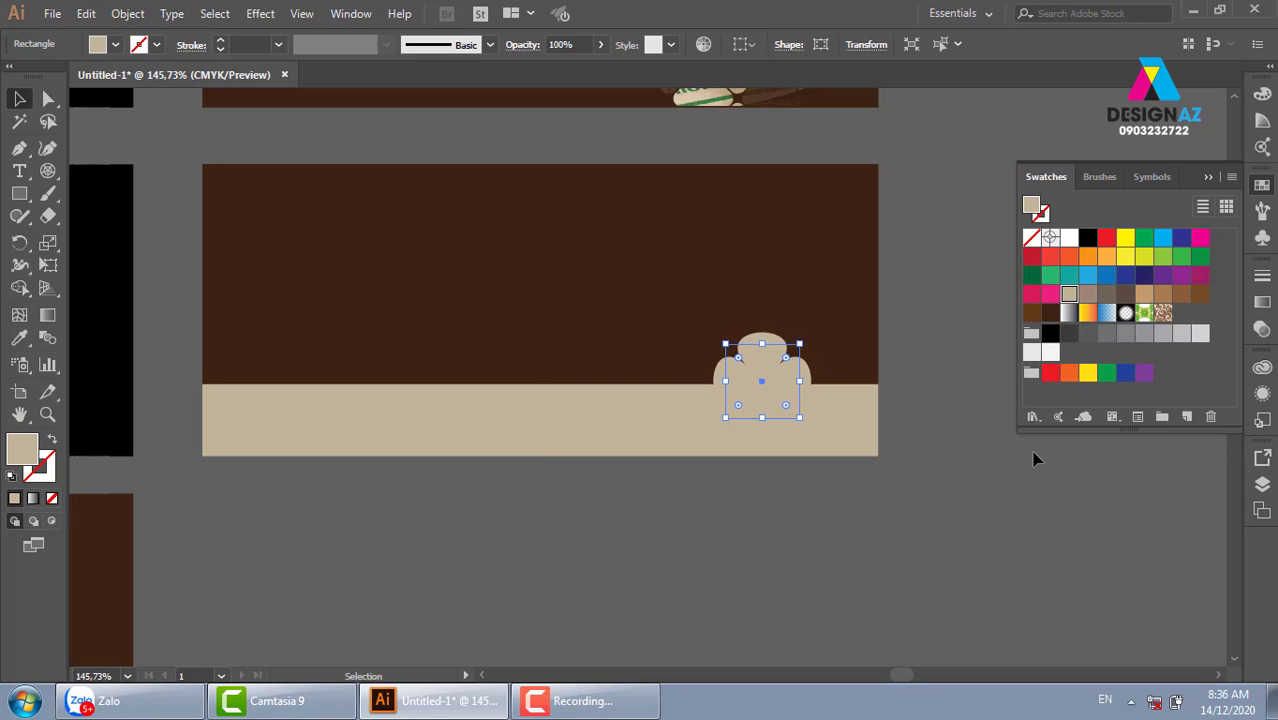
pyautogui.click(997, 489)
# - Add a slightly enlarged copy of the bump set to 50% opacity as a translucent rim
pyautogui.press('z')
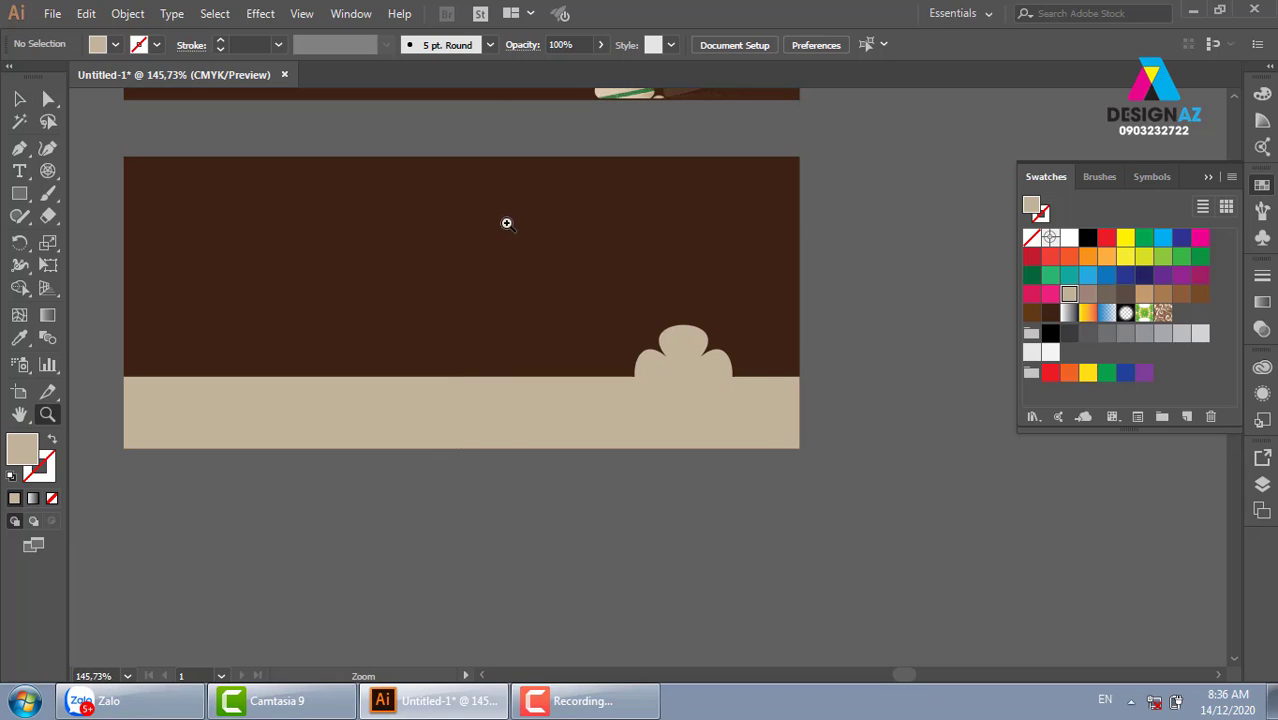
pyautogui.moveTo(506, 224); pyautogui.dragTo(800, 386)
pyautogui.press('v')
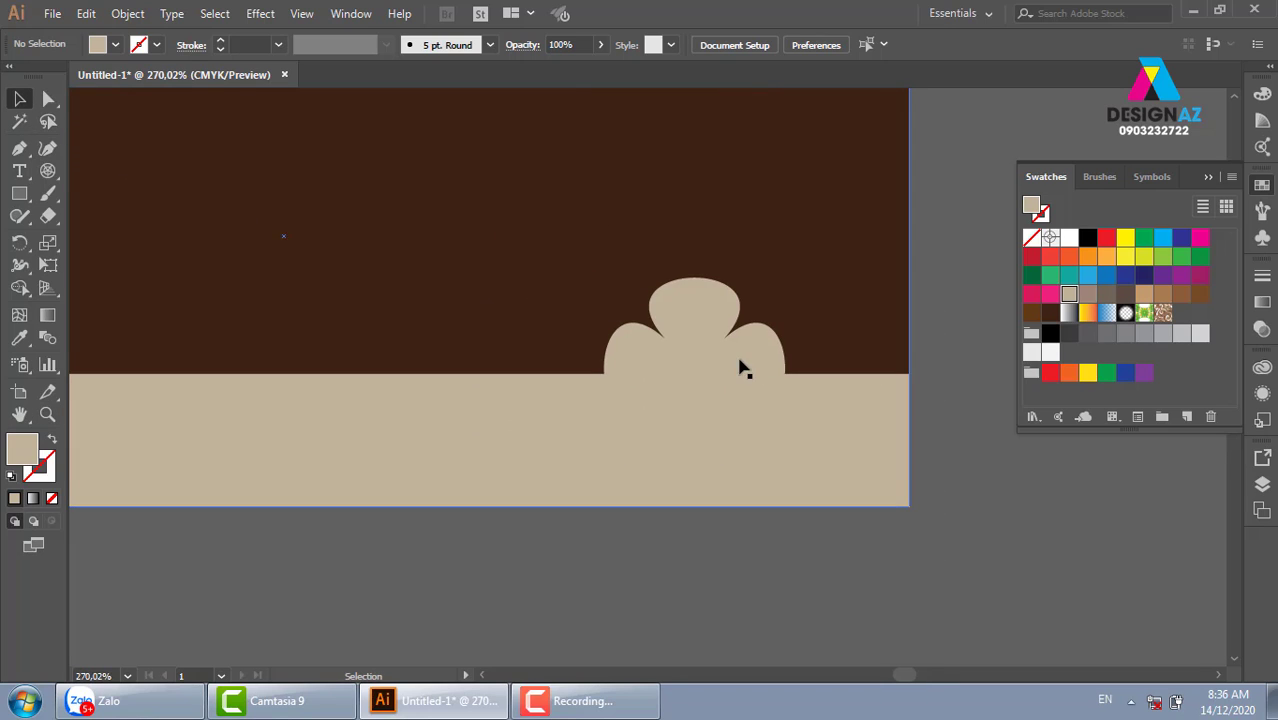
pyautogui.click(742, 366)
pyautogui.press('a')
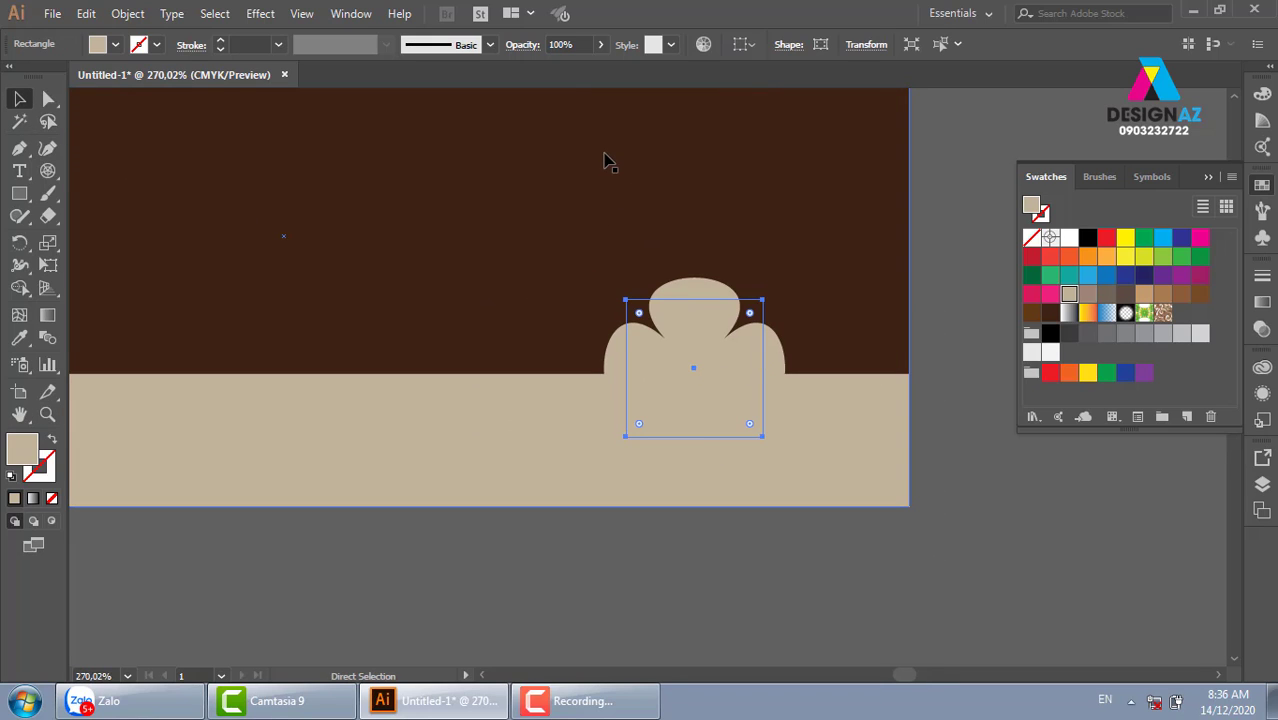
pyautogui.press('v')
pyautogui.moveTo(763, 294)
pyautogui.mouseDown()
pyautogui.moveTo(778, 278)
pyautogui.moveTo(770, 292)
pyautogui.mouseUp()
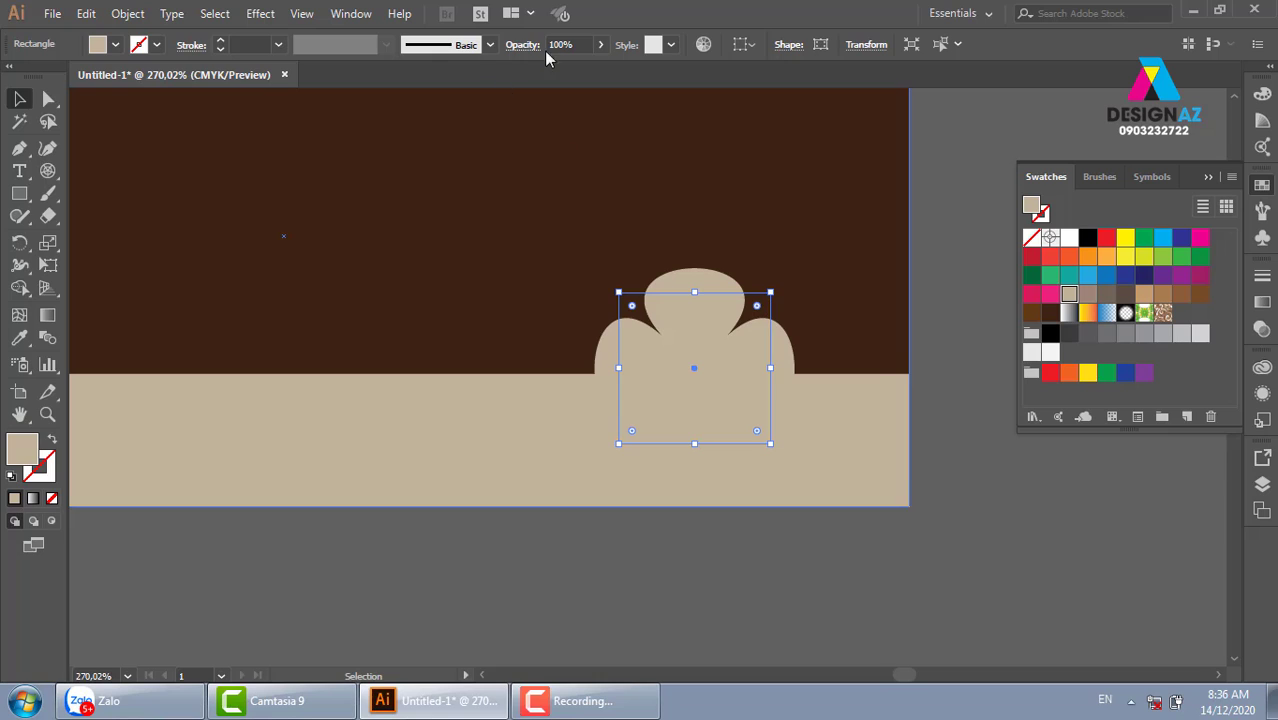
pyautogui.click(581, 44)
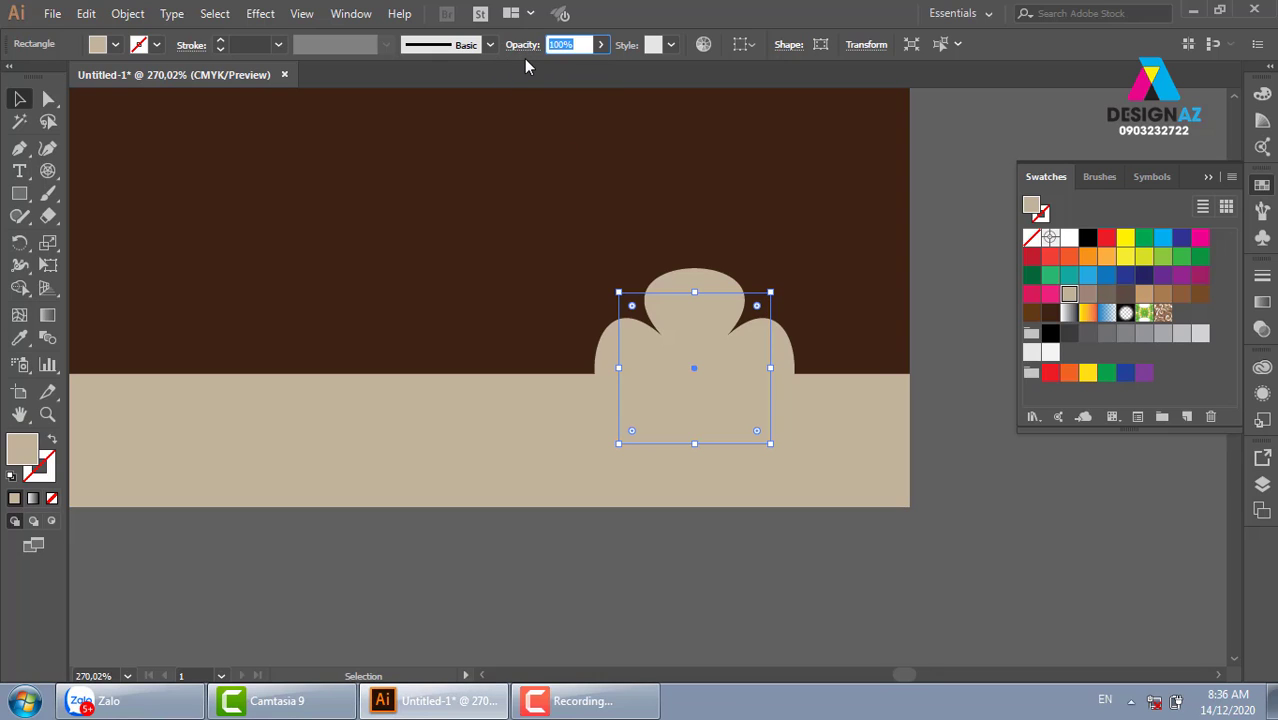
pyautogui.write('50')
pyautogui.press('Return')
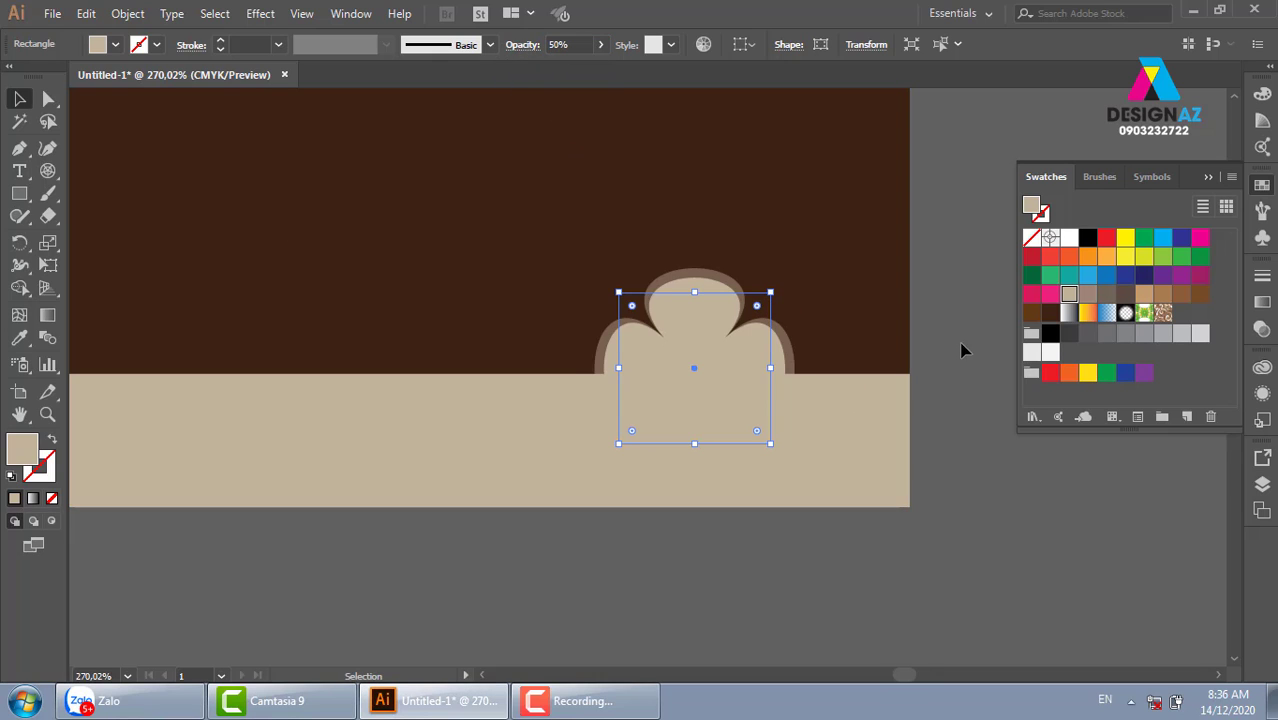
# - Duplicate the bump to the left, shrink that copy, and place a smaller copy on the right
pyautogui.click(962, 350)
pyautogui.click(745, 330)
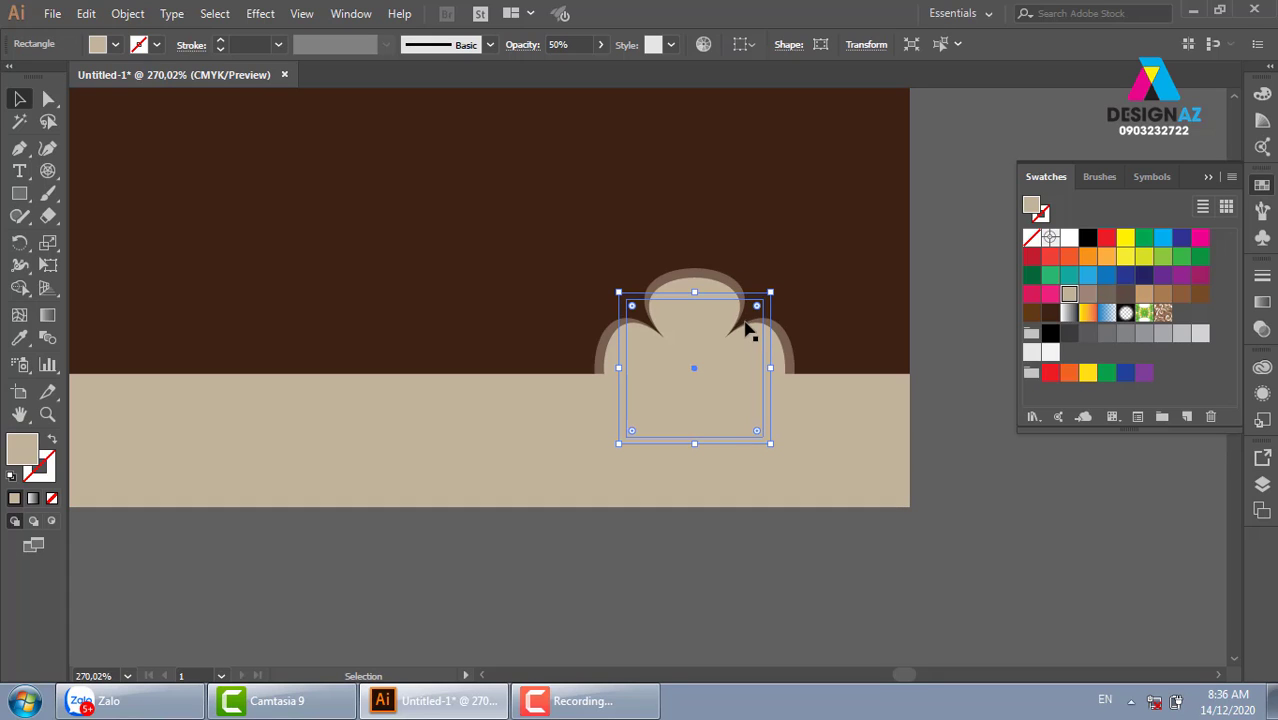
pyautogui.keyDown('shift'); pyautogui.click(705, 250); pyautogui.keyUp('shift')
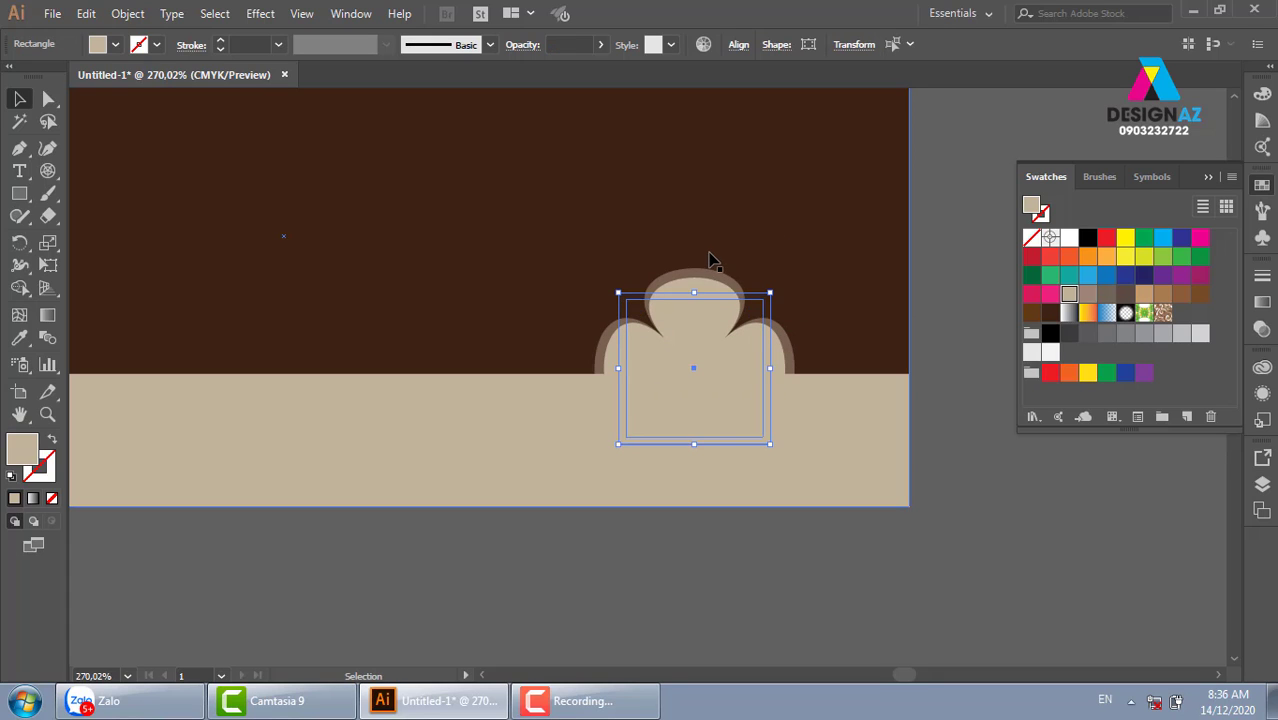
pyautogui.keyDown('shift'); pyautogui.click(709, 258); pyautogui.keyUp('shift')
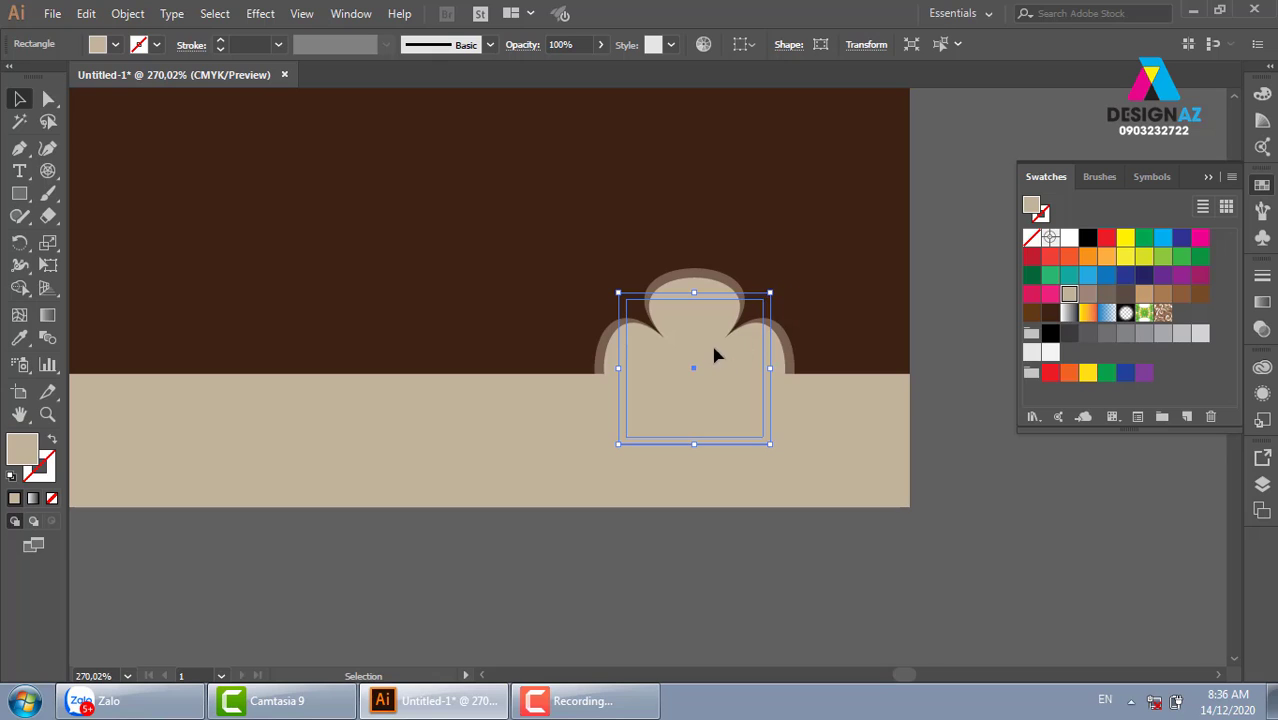
pyautogui.moveTo(714, 354); pyautogui.dragTo(558, 359)
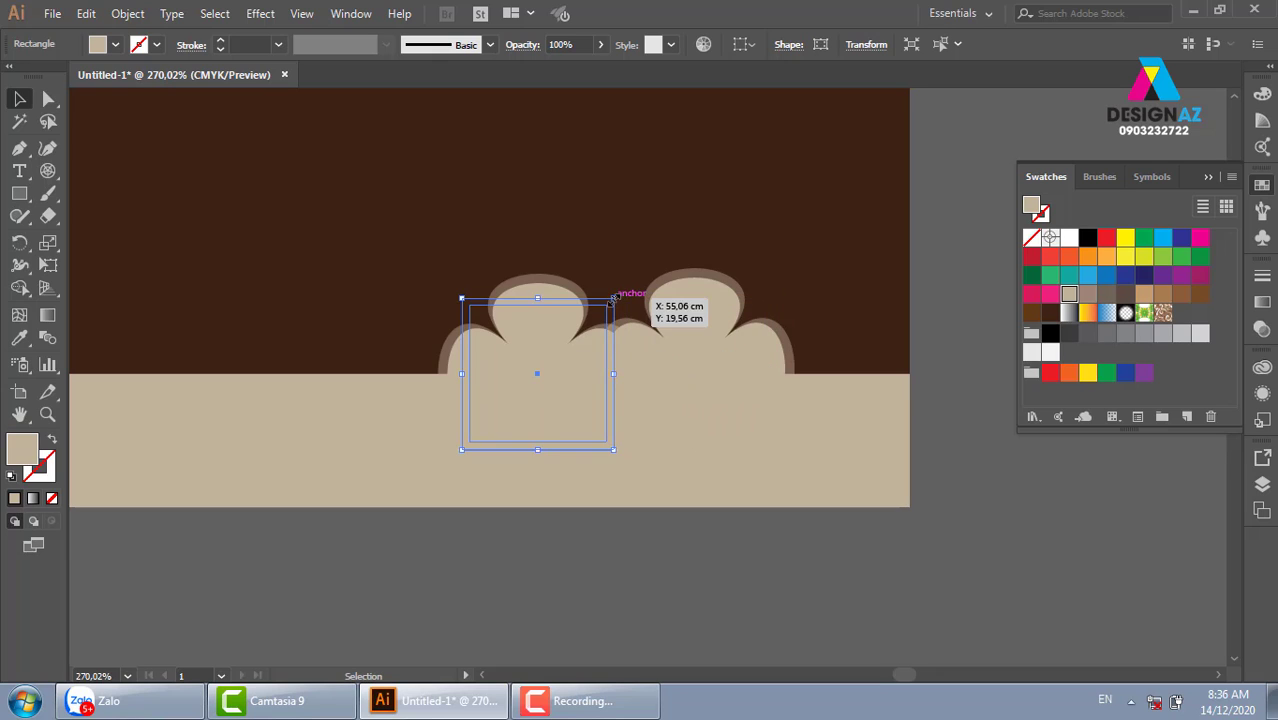
pyautogui.moveTo(613, 297); pyautogui.dragTo(587, 325)
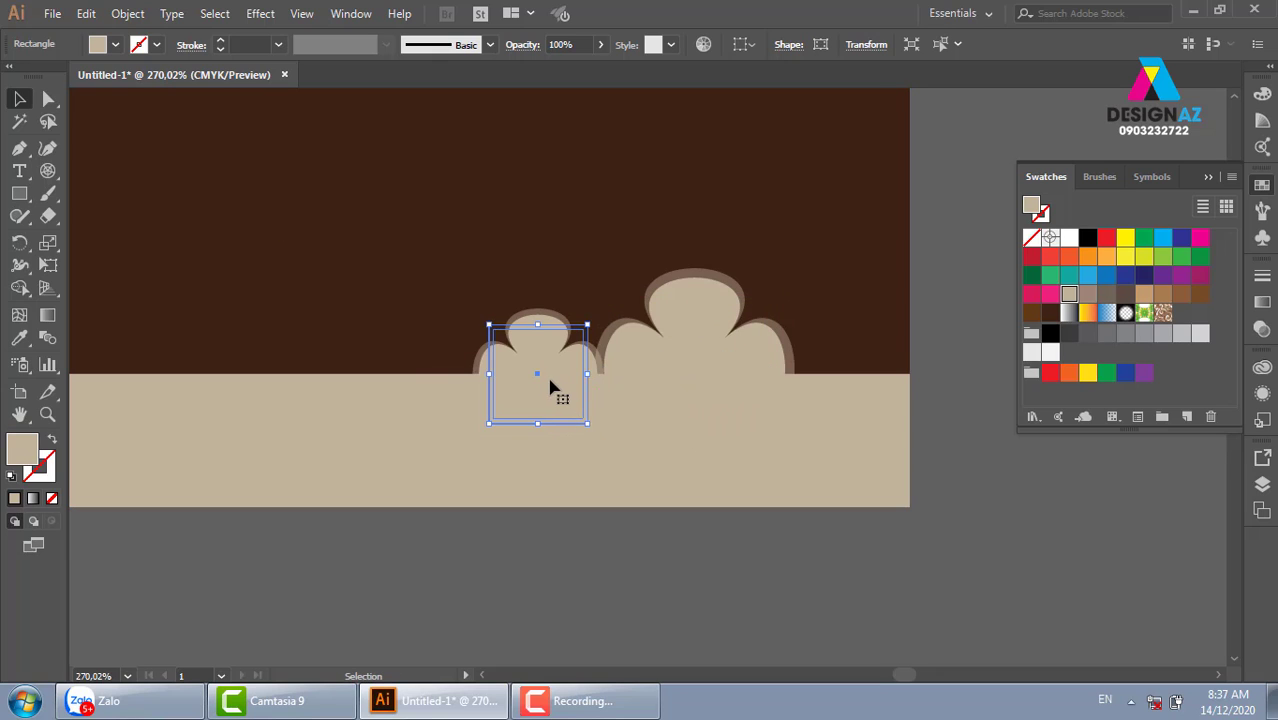
pyautogui.moveTo(550, 388)
pyautogui.mouseDown()
pyautogui.moveTo(855, 410)
pyautogui.moveTo(882, 383)
pyautogui.mouseUp()
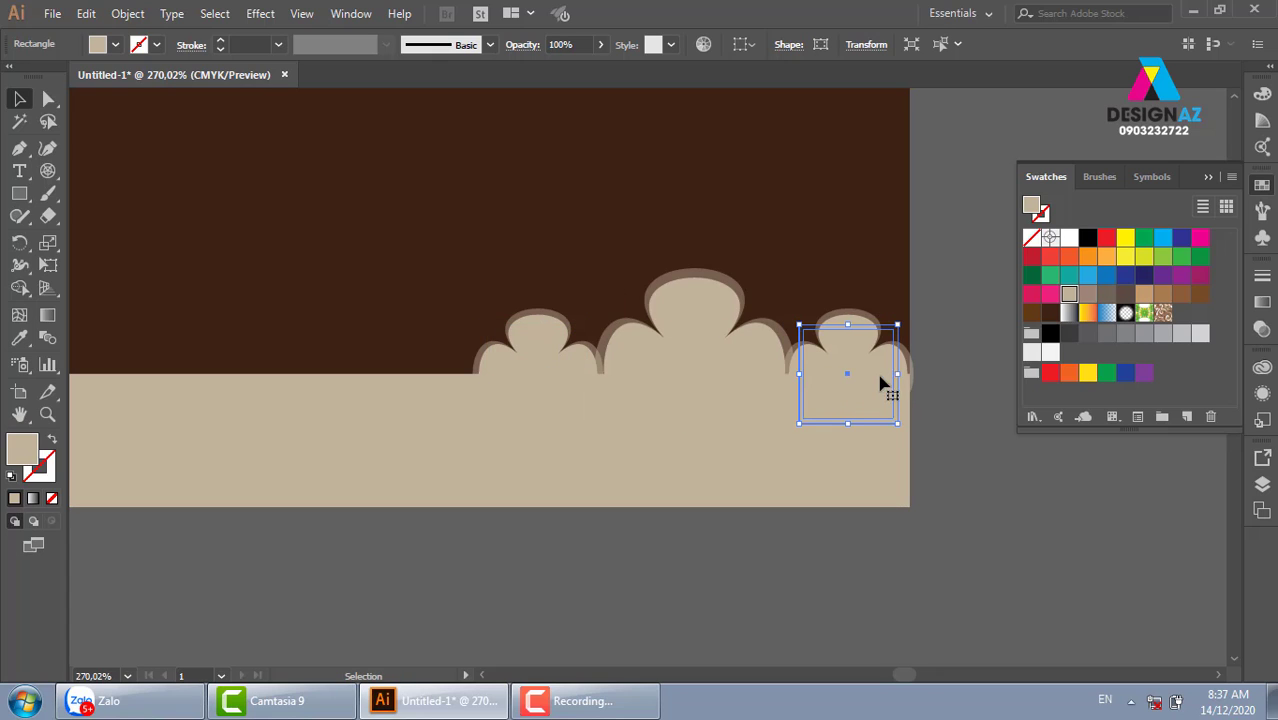
# - Scale the three bumps down together and move the cluster into place on the beige strip
pyautogui.keyDown('shift'); pyautogui.click(685, 351); pyautogui.keyUp('shift')
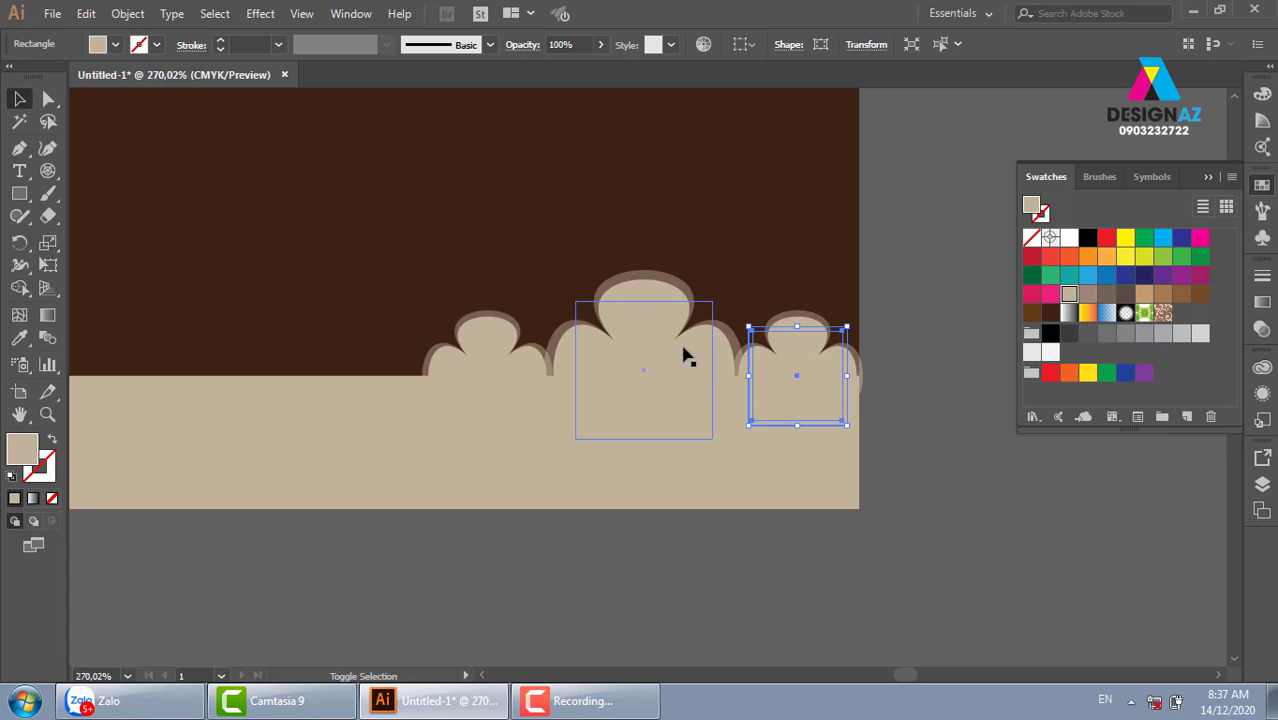
pyautogui.keyDown('shift'); pyautogui.click(505, 369); pyautogui.keyUp('shift')
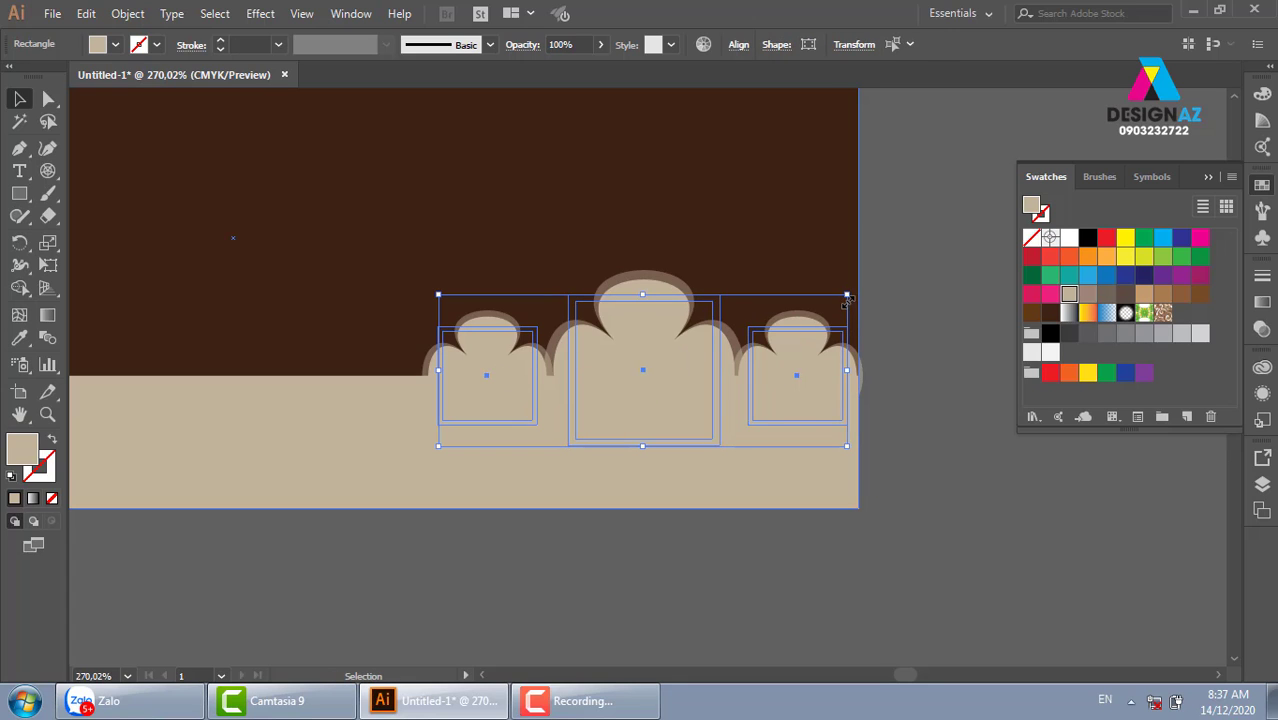
pyautogui.moveTo(847, 298); pyautogui.dragTo(731, 338)
pyautogui.moveTo(684, 410)
pyautogui.mouseDown()
pyautogui.moveTo(689, 388)
pyautogui.moveTo(693, 398)
pyautogui.mouseUp()
pyautogui.hotkey('shift', 'm')
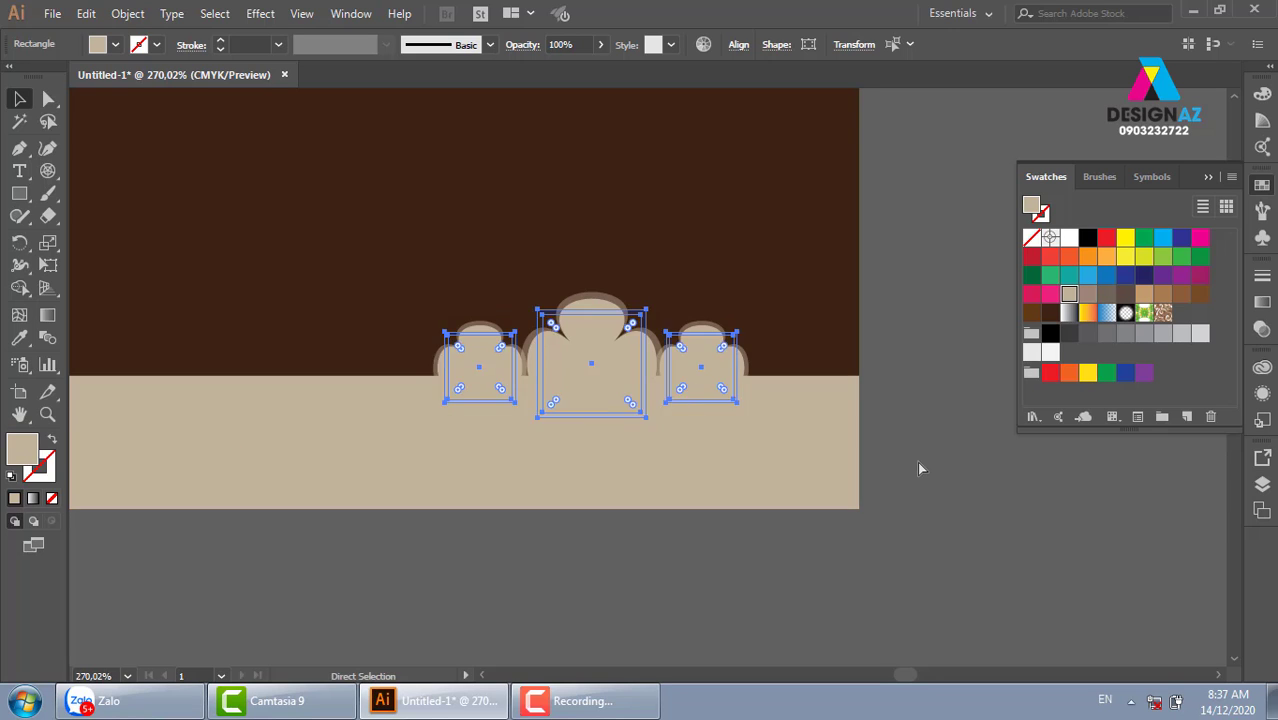
# - Draw a new tan rectangle near the top of the banner
pyautogui.hotkey('ctrl', '-')
pyautogui.hotkey('ctrl', '-')
pyautogui.hotkey('ctrl', 'shift', 'a')
pyautogui.moveTo(890, 507); pyautogui.dragTo(960, 490)
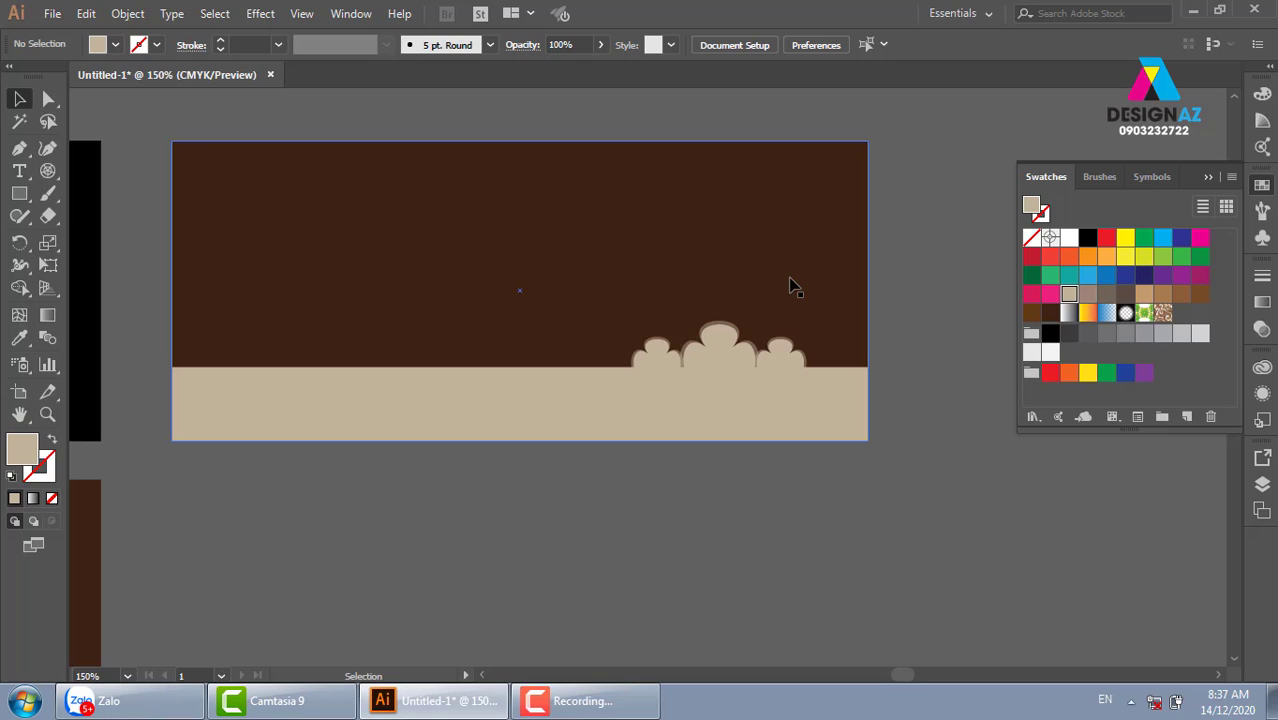
pyautogui.click(20, 194)
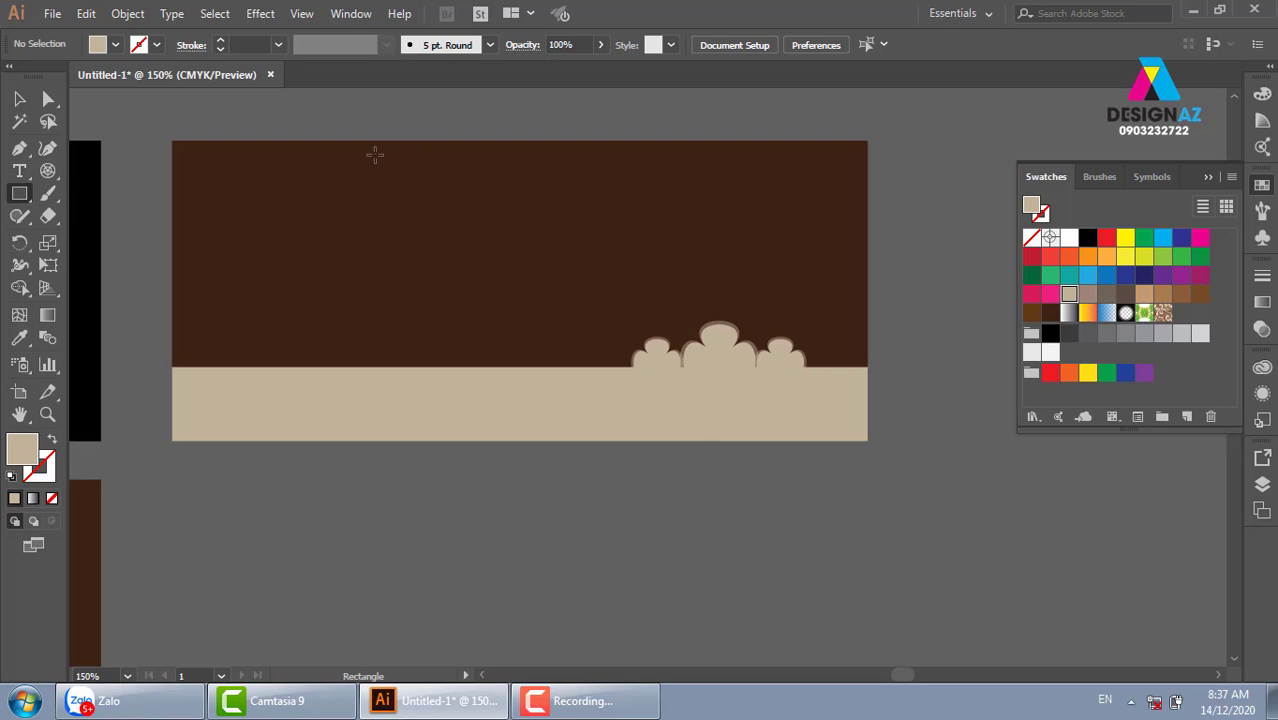
pyautogui.moveTo(374, 154); pyautogui.dragTo(488, 268)
pyautogui.click(259, 14)
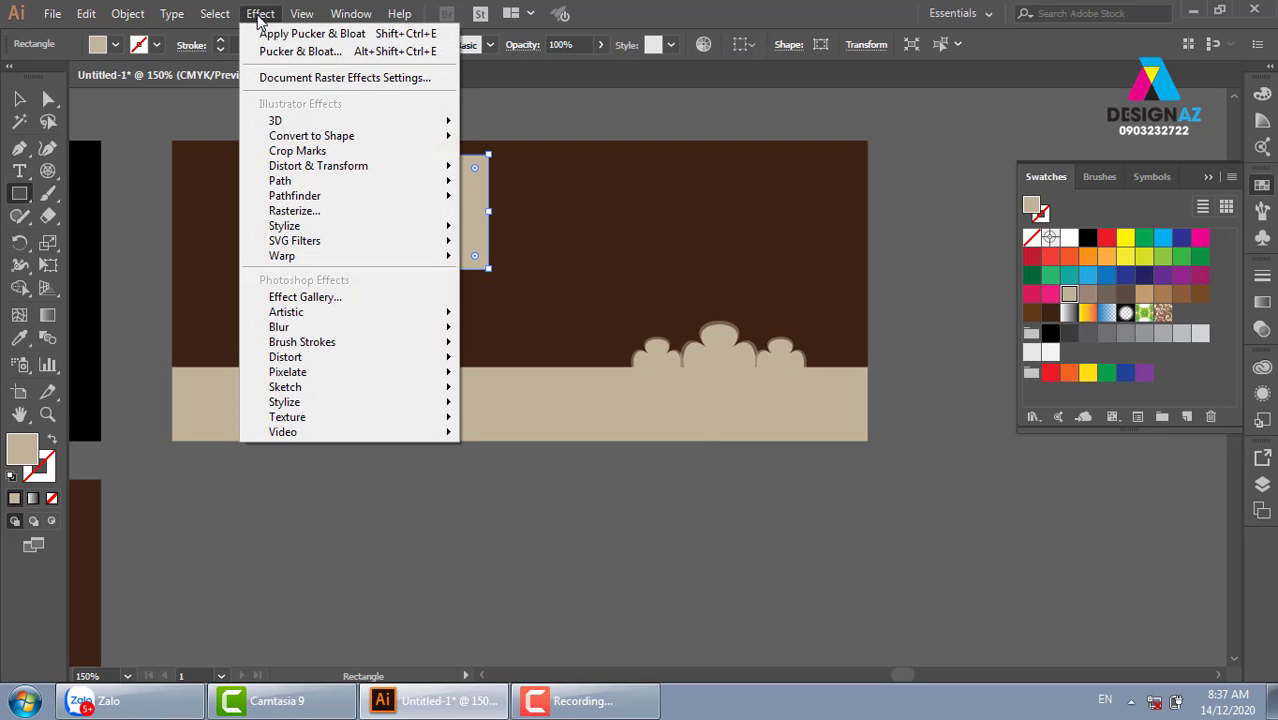
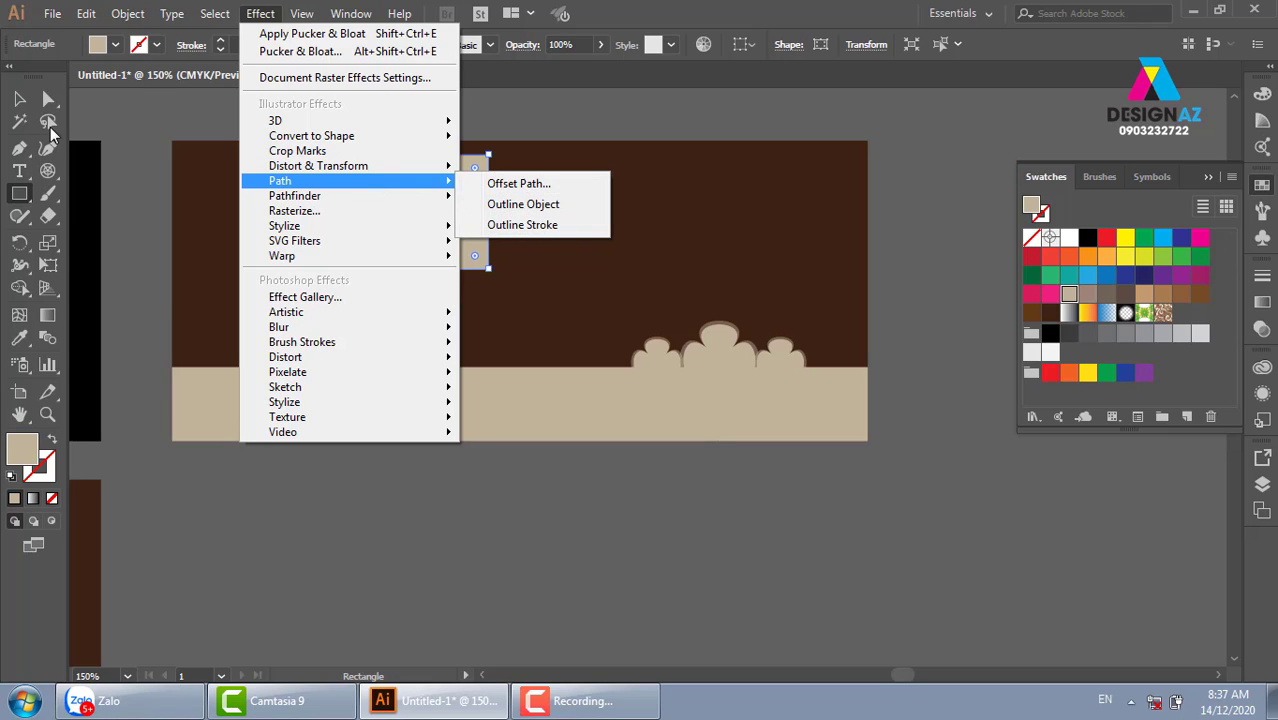
# - Delete the small beige square
pyautogui.click(19, 100)
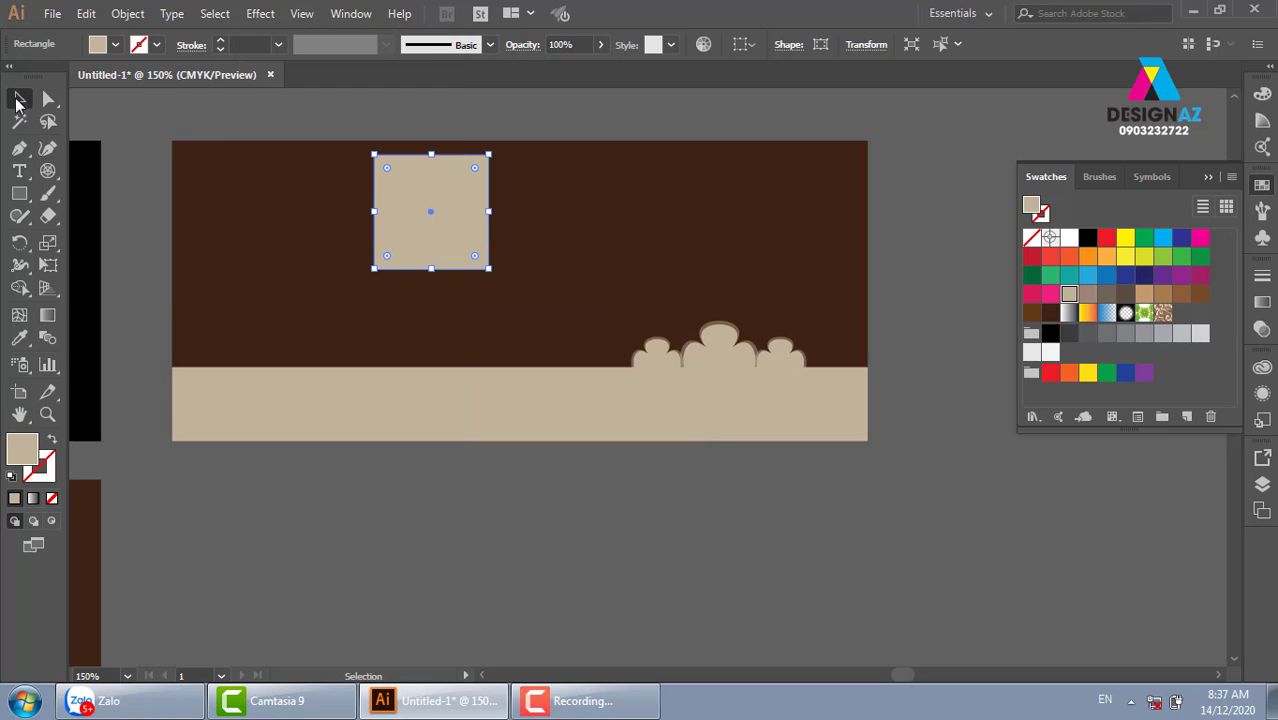
pyautogui.click(170, 131)
pyautogui.click(460, 233)
pyautogui.press('Delete')
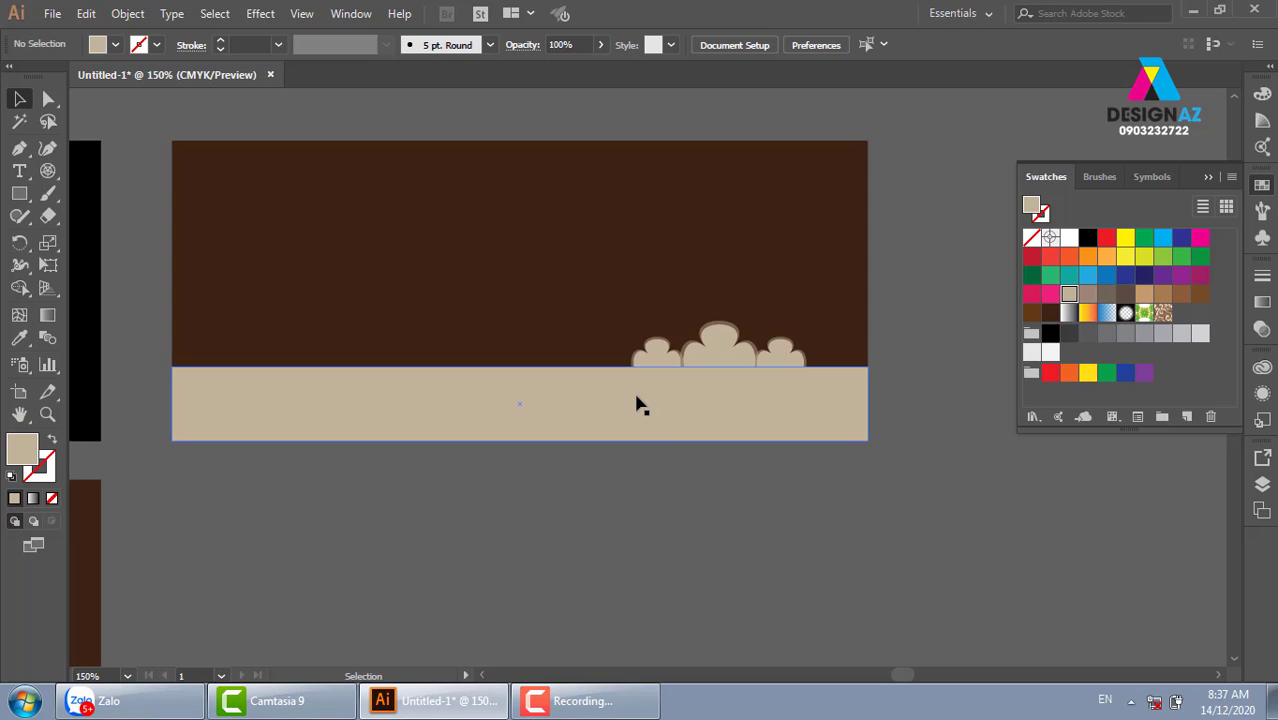
# - Move the three cloud shapes 1.34 cm left along the beige ground strip
pyautogui.moveTo(686, 342); pyautogui.dragTo(750, 390)
pyautogui.moveTo(763, 345)
pyautogui.mouseDown()
pyautogui.moveTo(796, 378)
pyautogui.moveTo(703, 370)
pyautogui.mouseUp()
pyautogui.keyDown('shift'); pyautogui.click(668, 362); pyautogui.keyUp('shift')
pyautogui.click(616, 508)
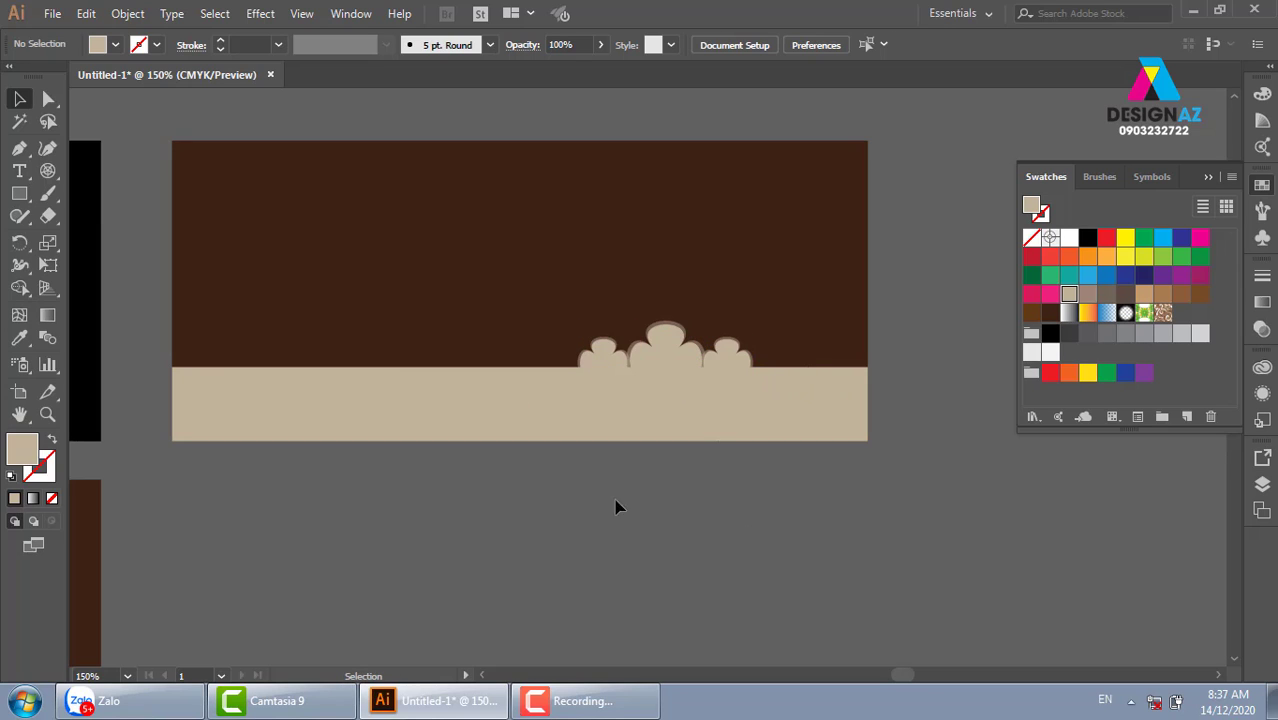
pyautogui.click(455, 397)
pyautogui.press('p')
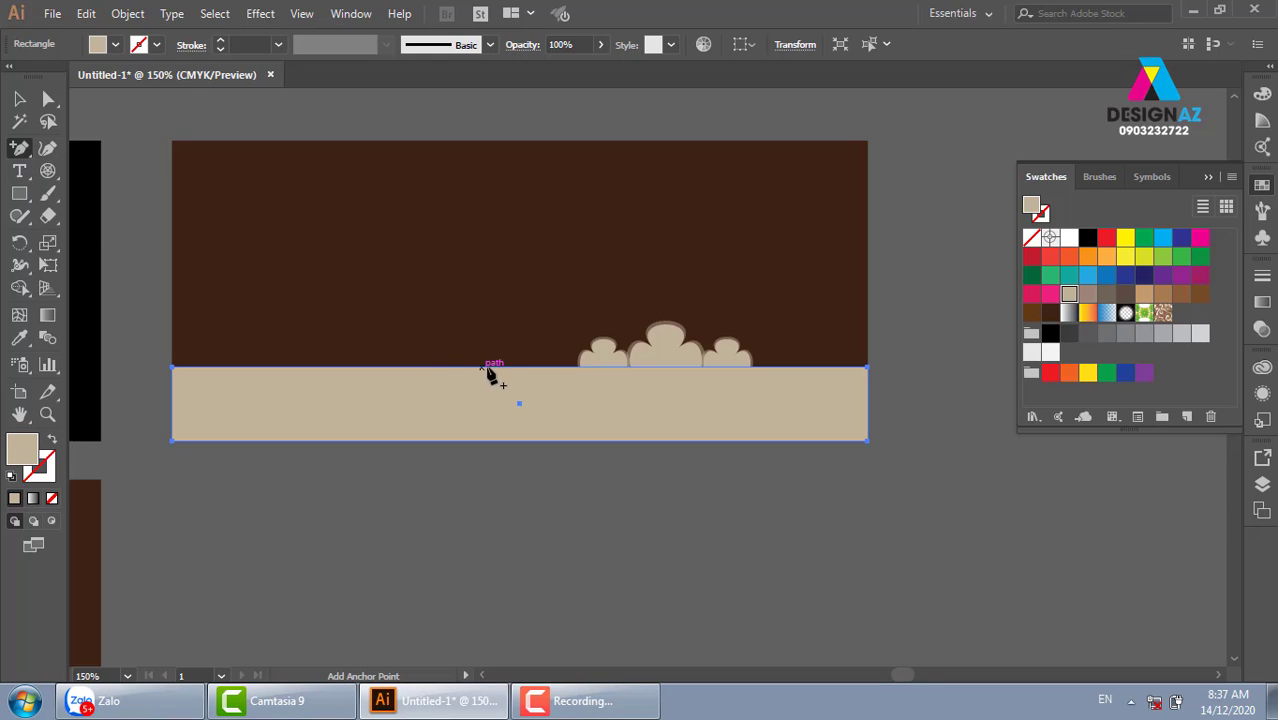
# - Add a mid-edge anchor point and bend the ground's top edge into a rolling wave
pyautogui.click(519, 367)
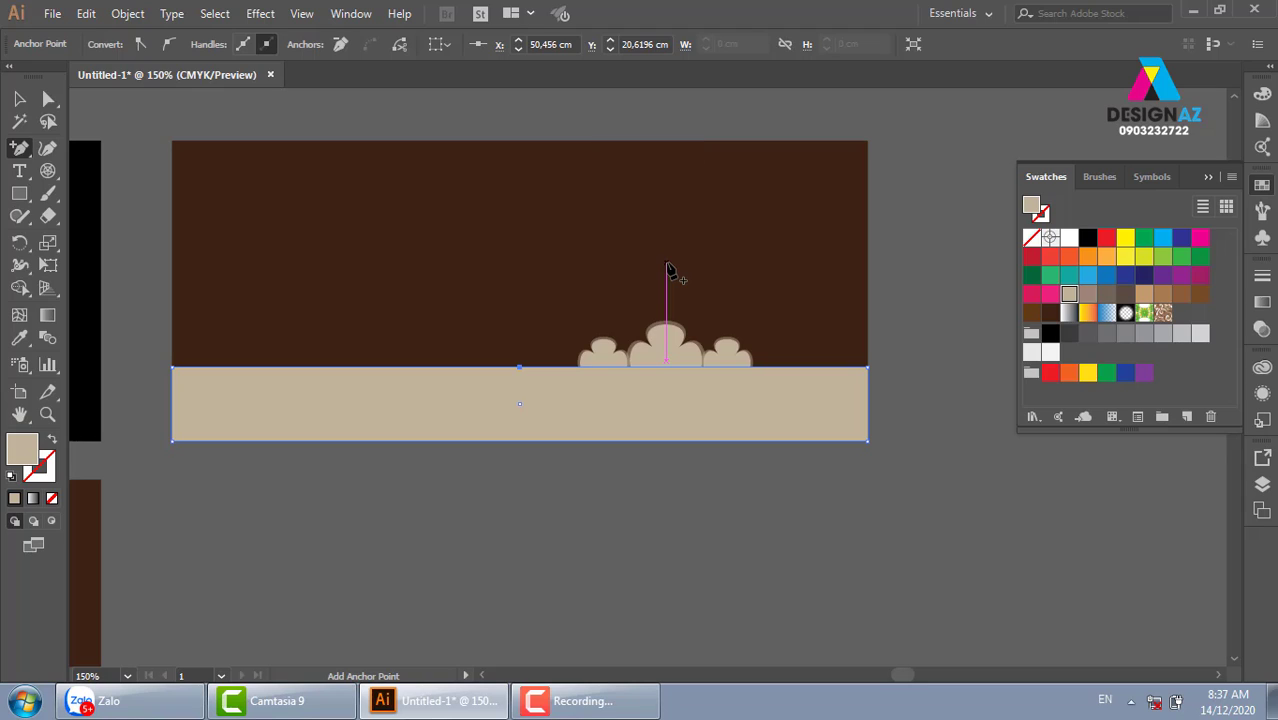
pyautogui.hotkey('shift', 'c')
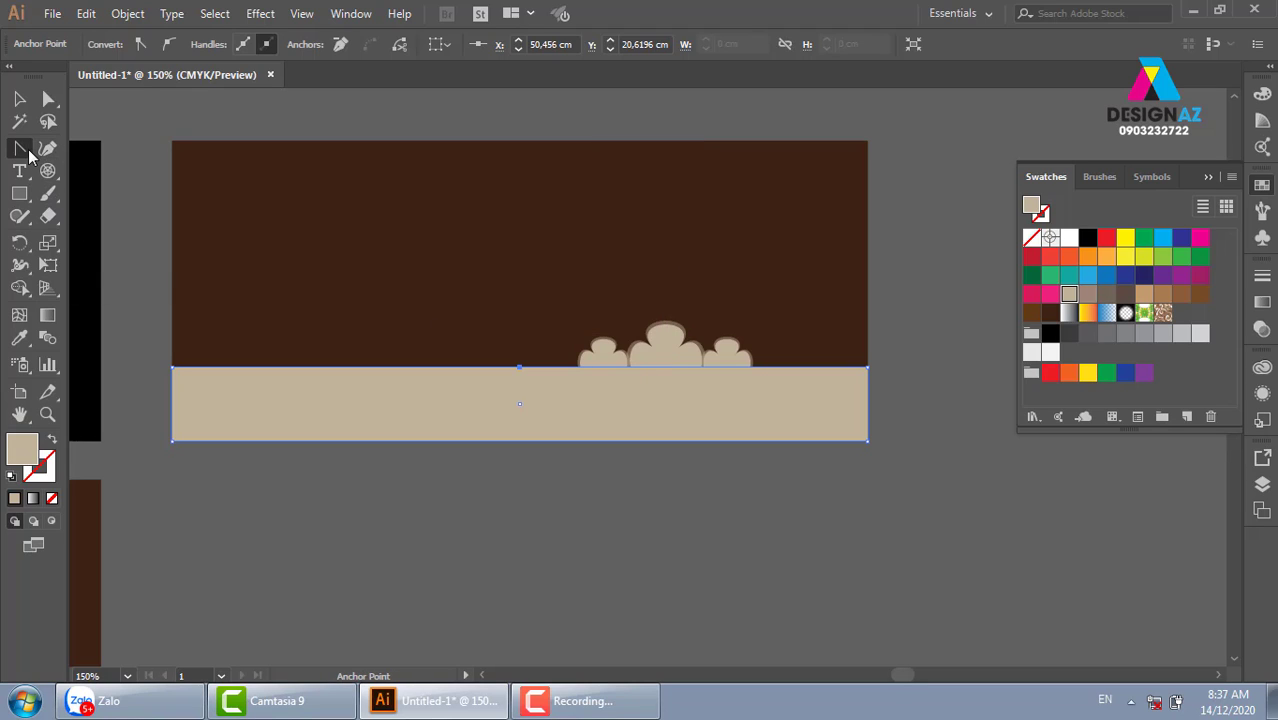
pyautogui.click(29, 148)
pyautogui.moveTo(519, 369)
pyautogui.mouseDown()
pyautogui.moveTo(487, 364)
pyautogui.moveTo(585, 394)
pyautogui.moveTo(573, 359)
pyautogui.moveTo(656, 419)
pyautogui.moveTo(731, 444)
pyautogui.mouseUp()
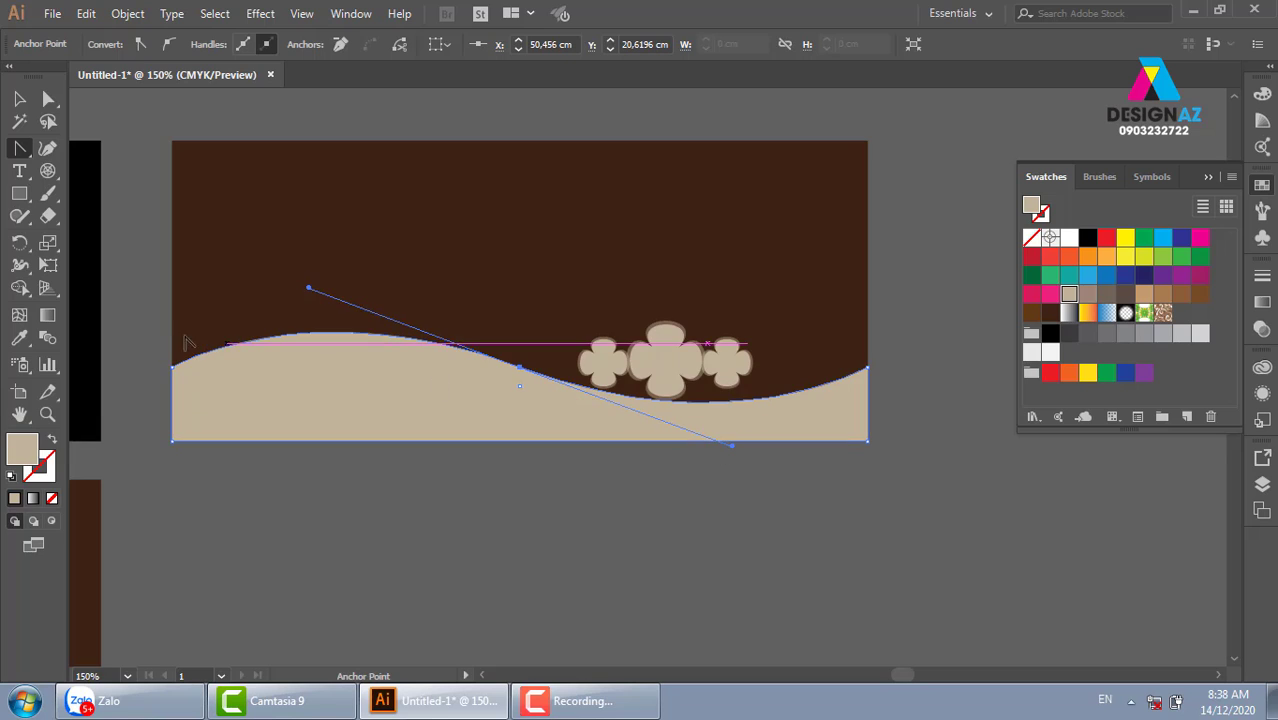
pyautogui.click(19, 98)
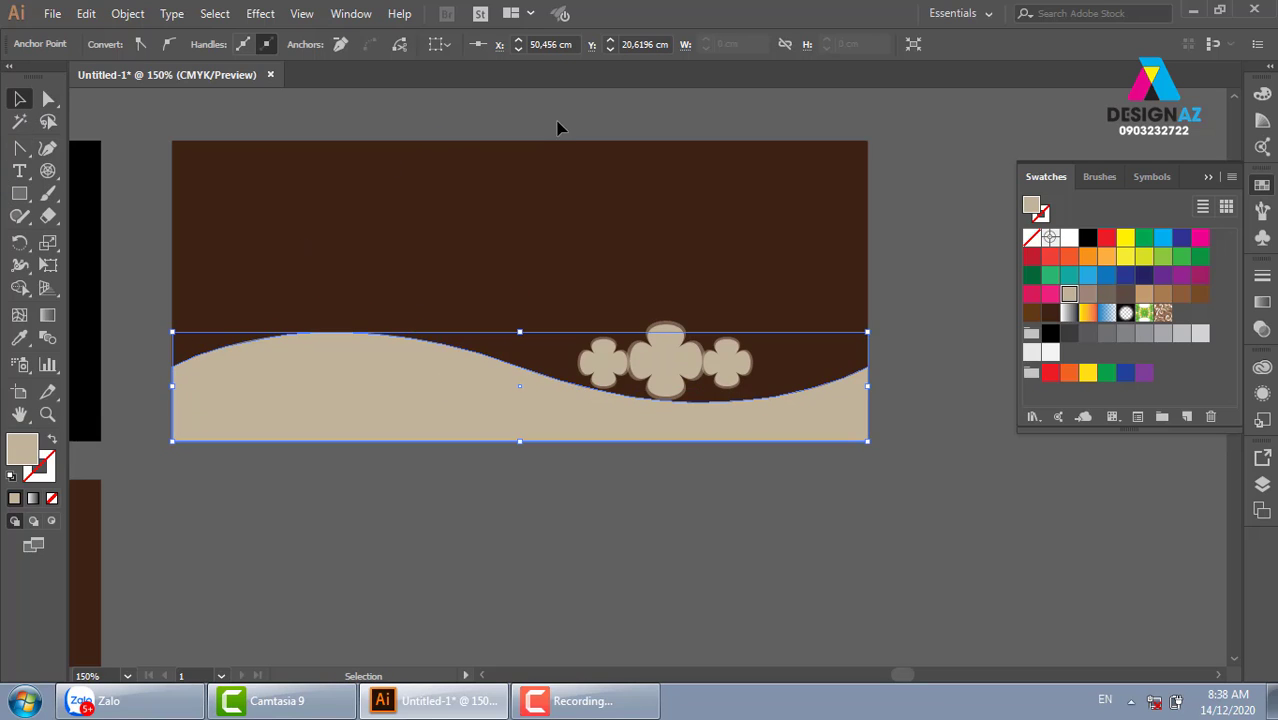
pyautogui.click(581, 155)
# - Lower the three flower shapes into the wave's dip
pyautogui.click(673, 343)
pyautogui.keyDown('shift'); pyautogui.click(600, 370); pyautogui.keyUp('shift')
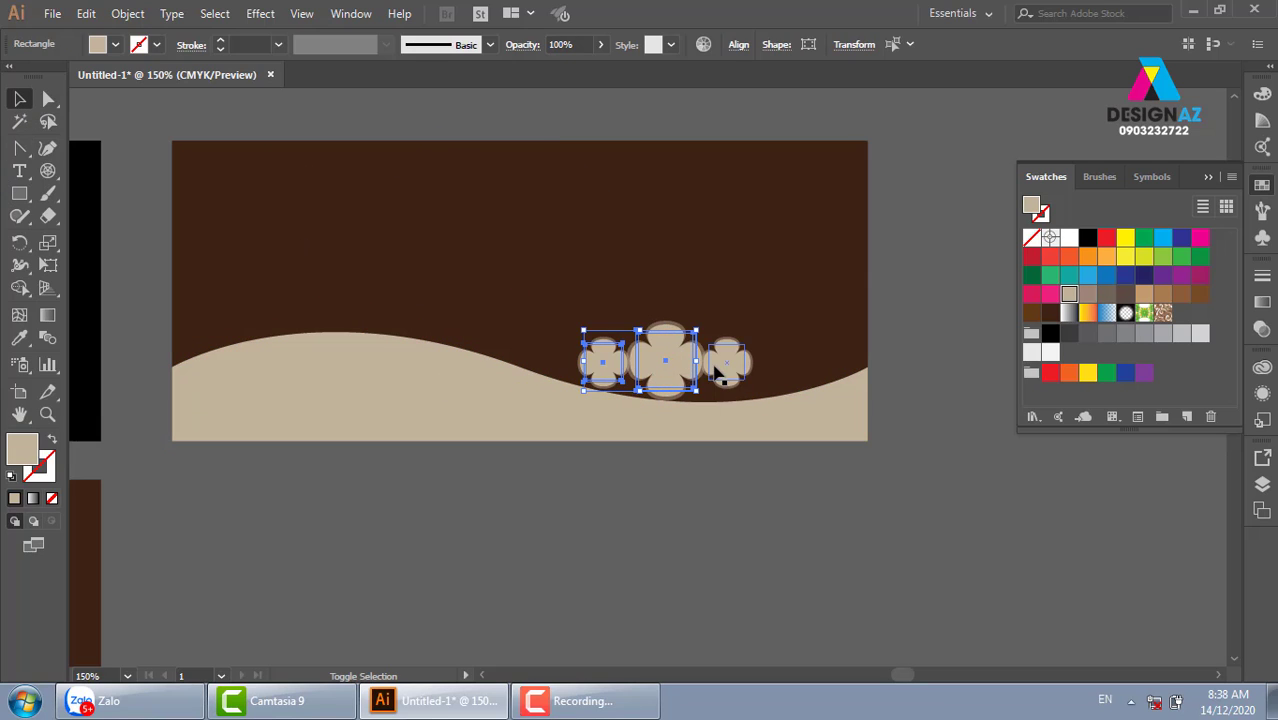
pyautogui.keyDown('shift'); pyautogui.click(742, 370); pyautogui.keyUp('shift')
pyautogui.moveTo(742, 368); pyautogui.dragTo(770, 400)
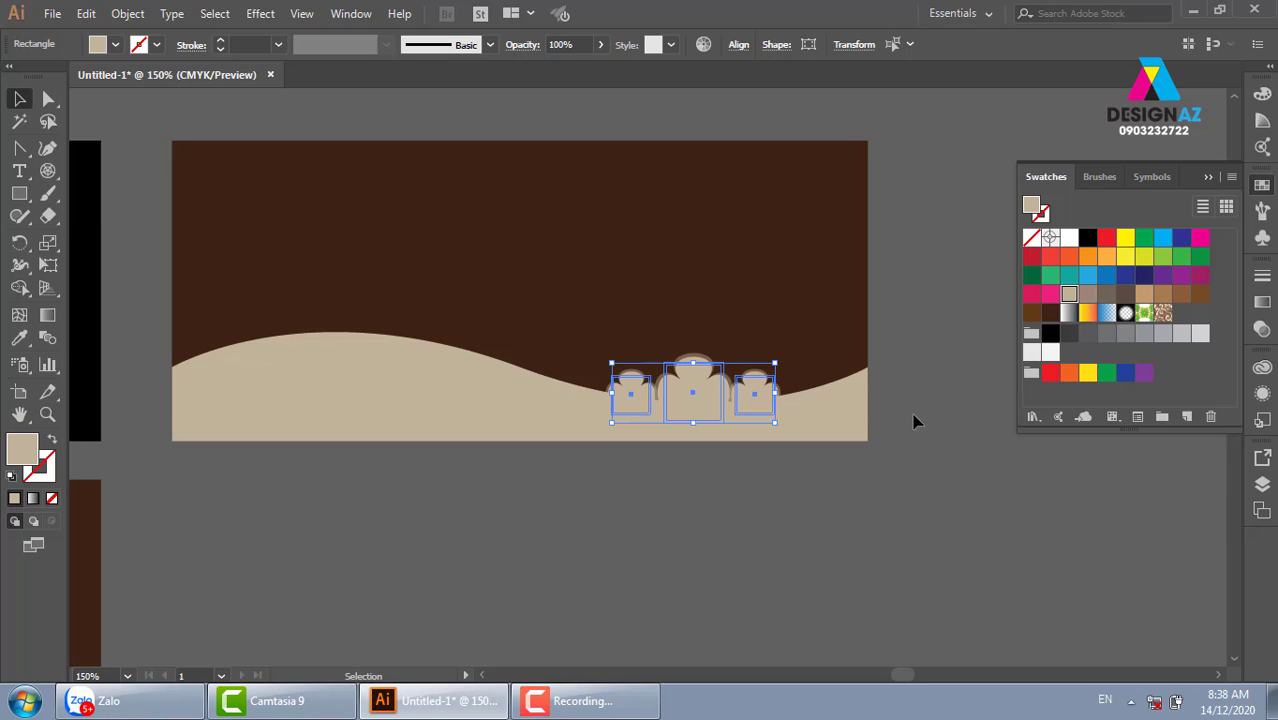
pyautogui.press('Down')
pyautogui.press('Down')
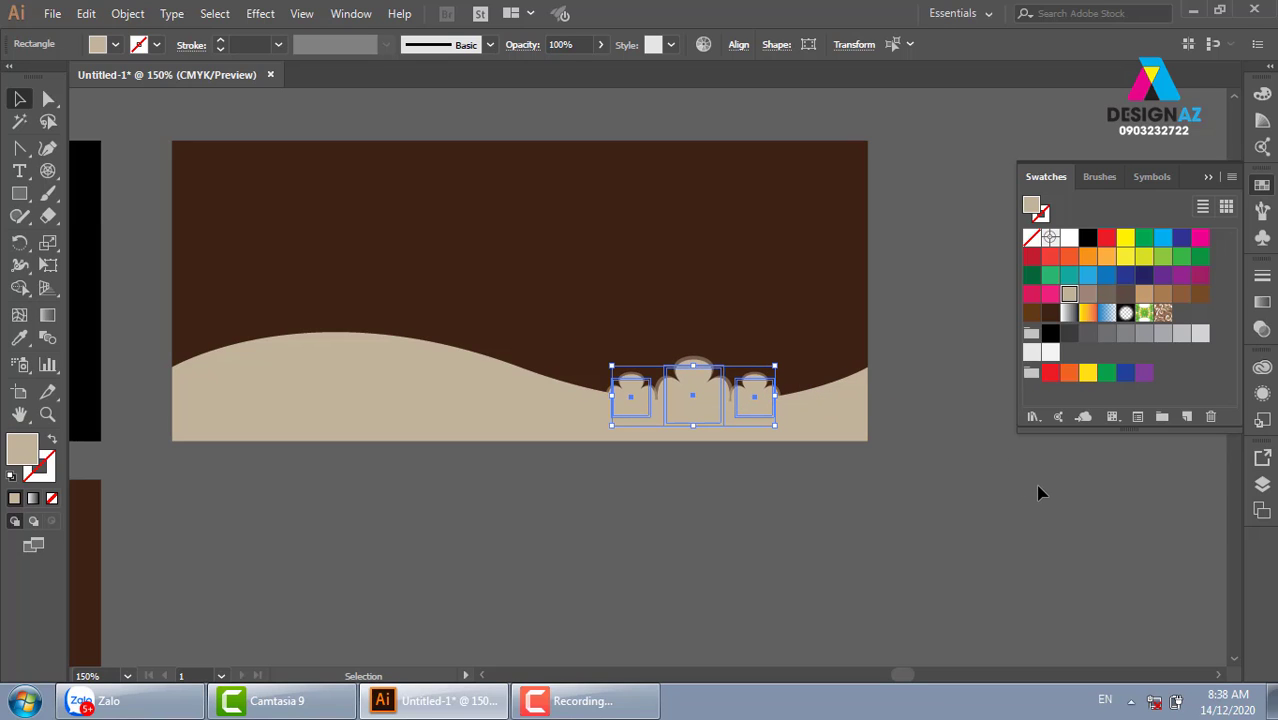
pyautogui.click(786, 600)
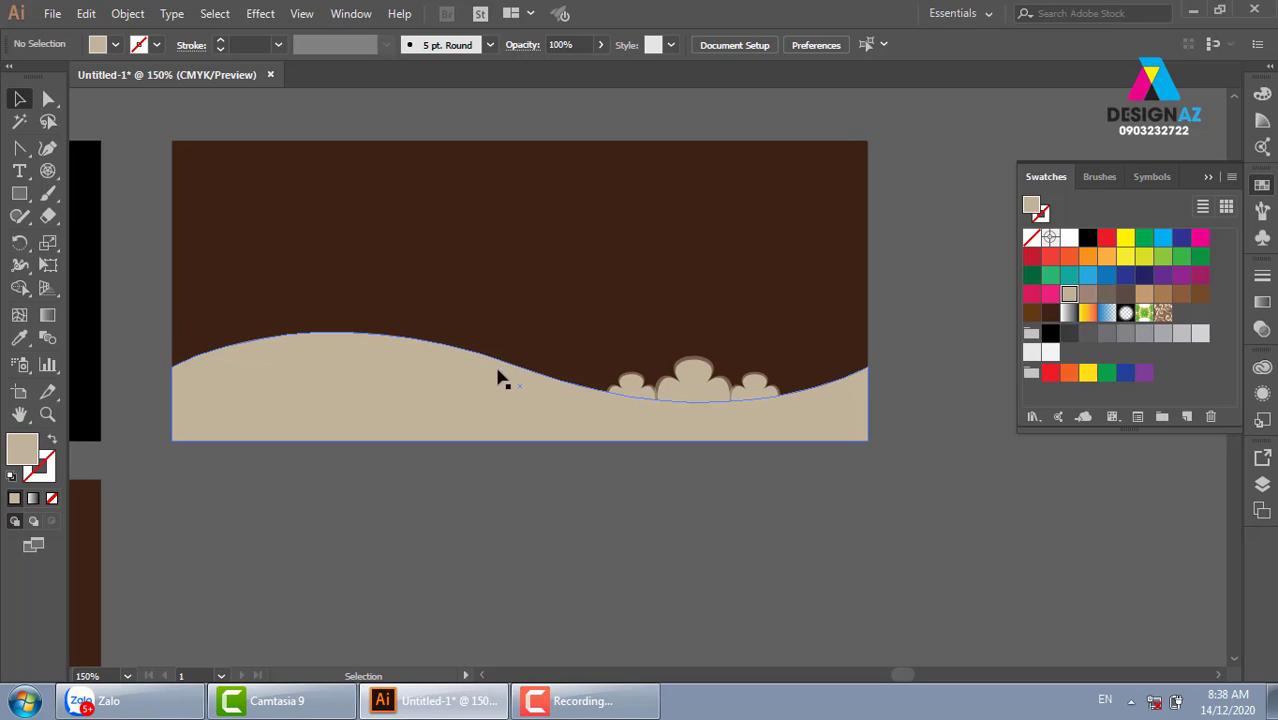
# - Stretch a copy of the beige wave taller and set its opacity to 50%
pyautogui.click(457, 392)
pyautogui.press('a')
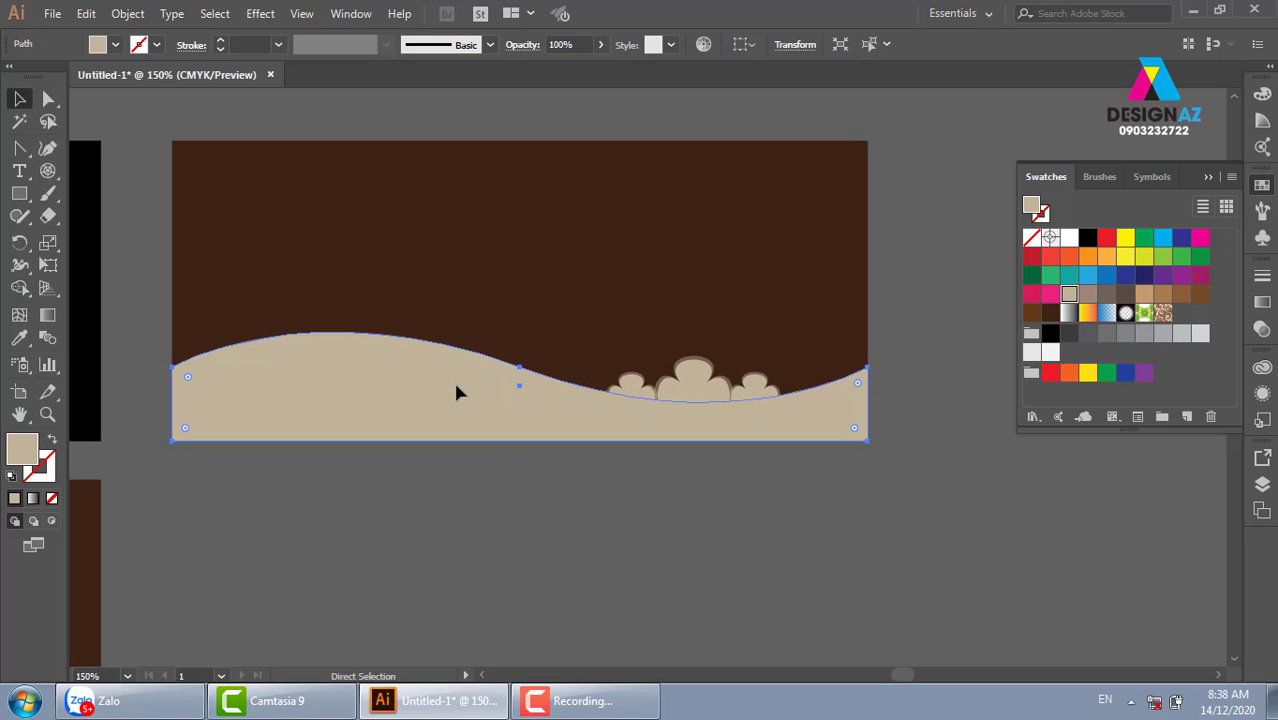
pyautogui.press('v')
pyautogui.moveTo(521, 332); pyautogui.dragTo(521, 314)
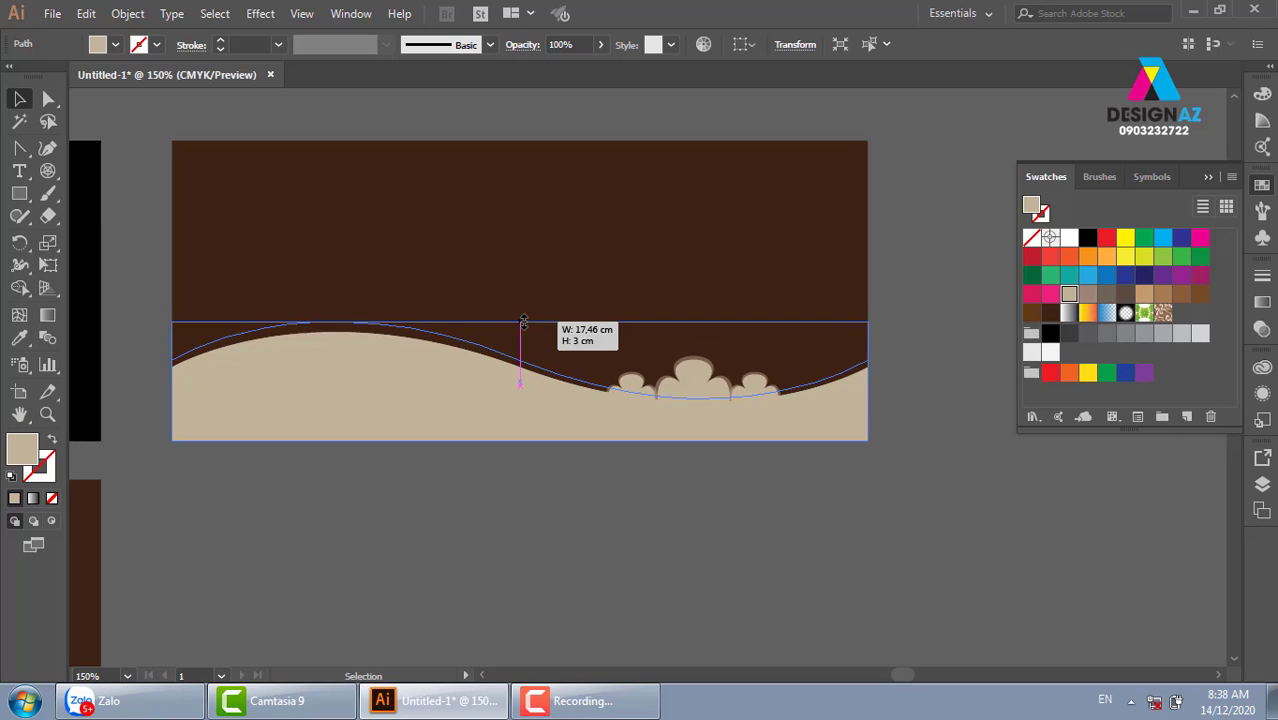
pyautogui.click(577, 41)
pyautogui.write('50')
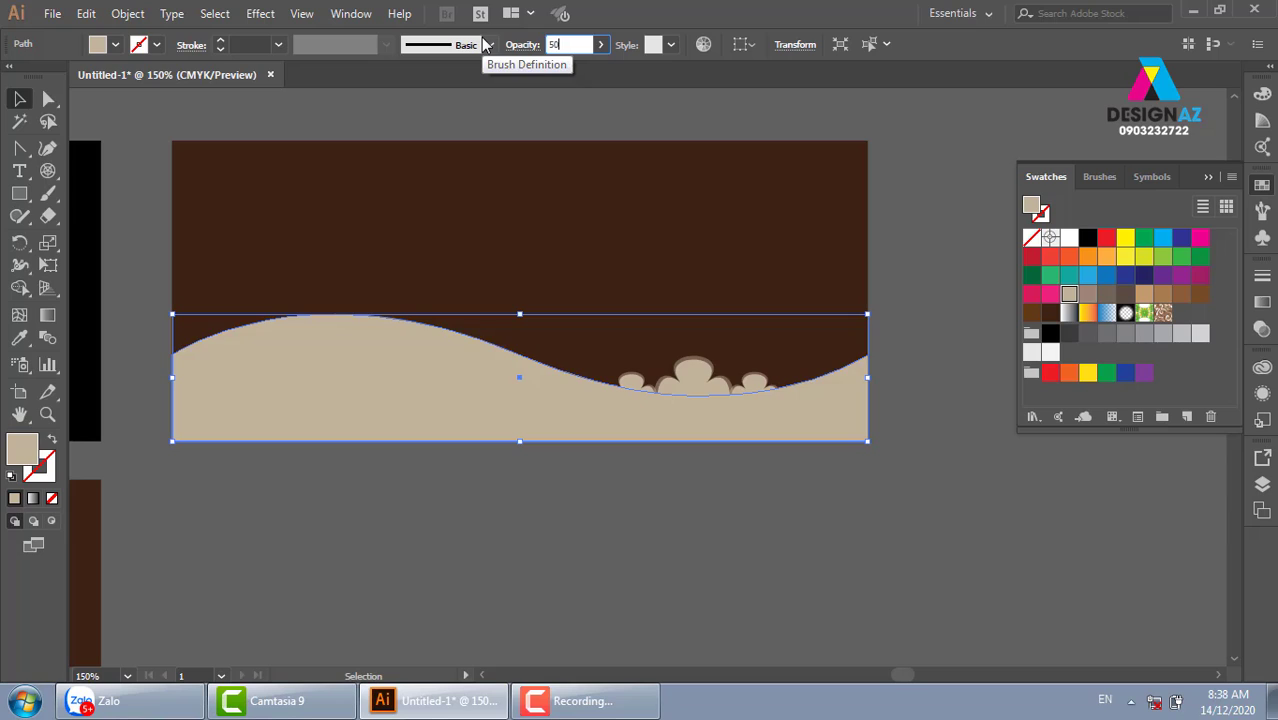
pyautogui.press('Return')
pyautogui.click(1030, 546)
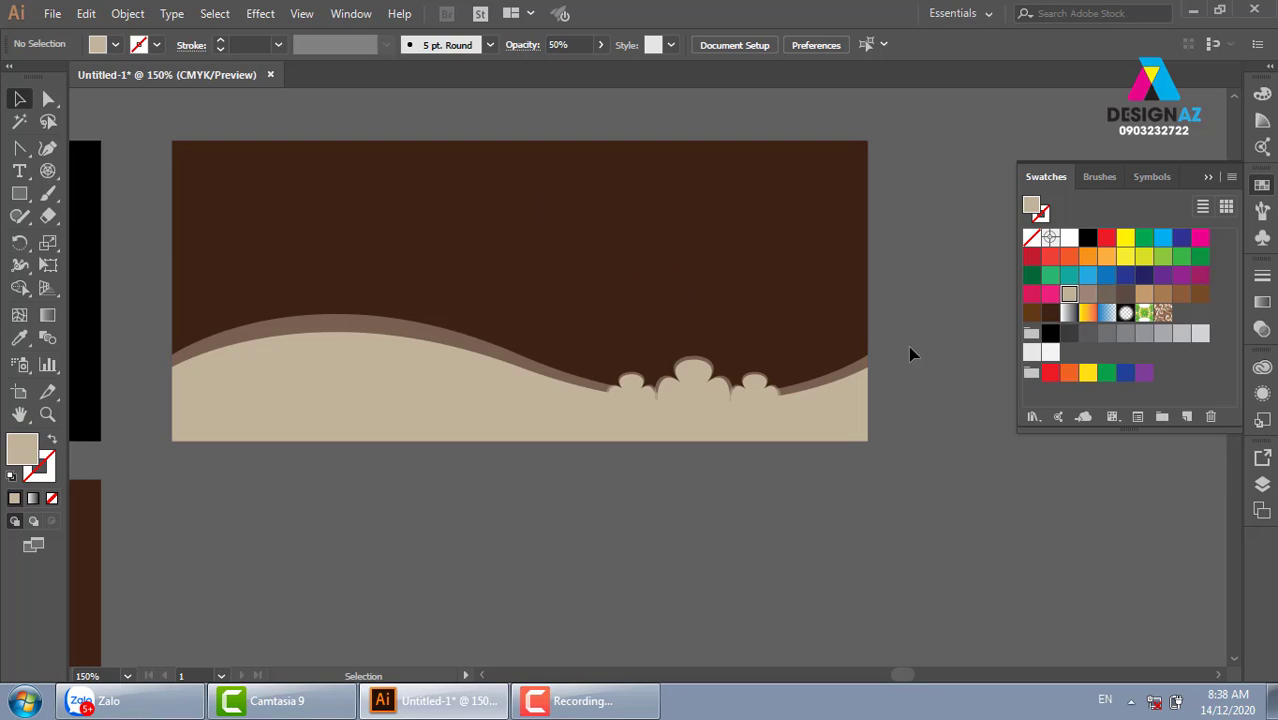
# - Duplicate the brown banner below and draw a beige-filled square on it
pyautogui.moveTo(648, 459); pyautogui.dragTo(659, 357)
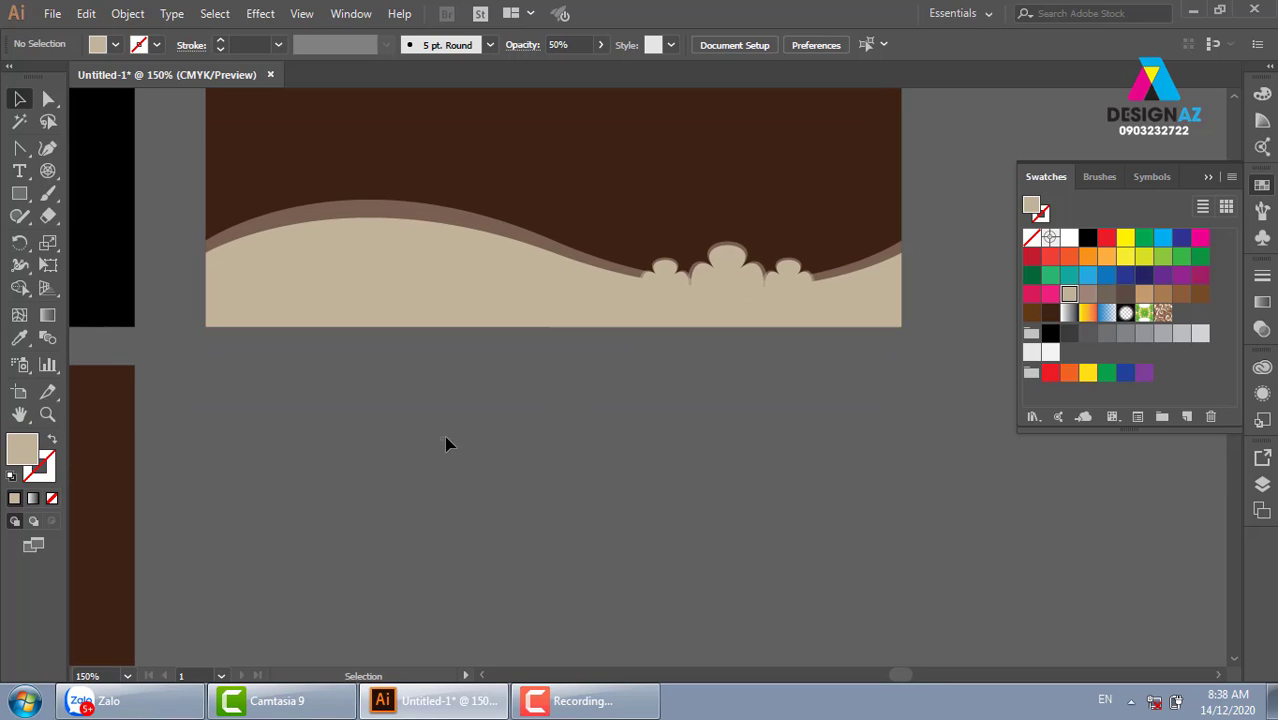
pyautogui.moveTo(630, 155)
pyautogui.mouseDown()
pyautogui.moveTo(630, 485)
pyautogui.moveTo(684, 328)
pyautogui.moveTo(681, 338)
pyautogui.mouseUp()
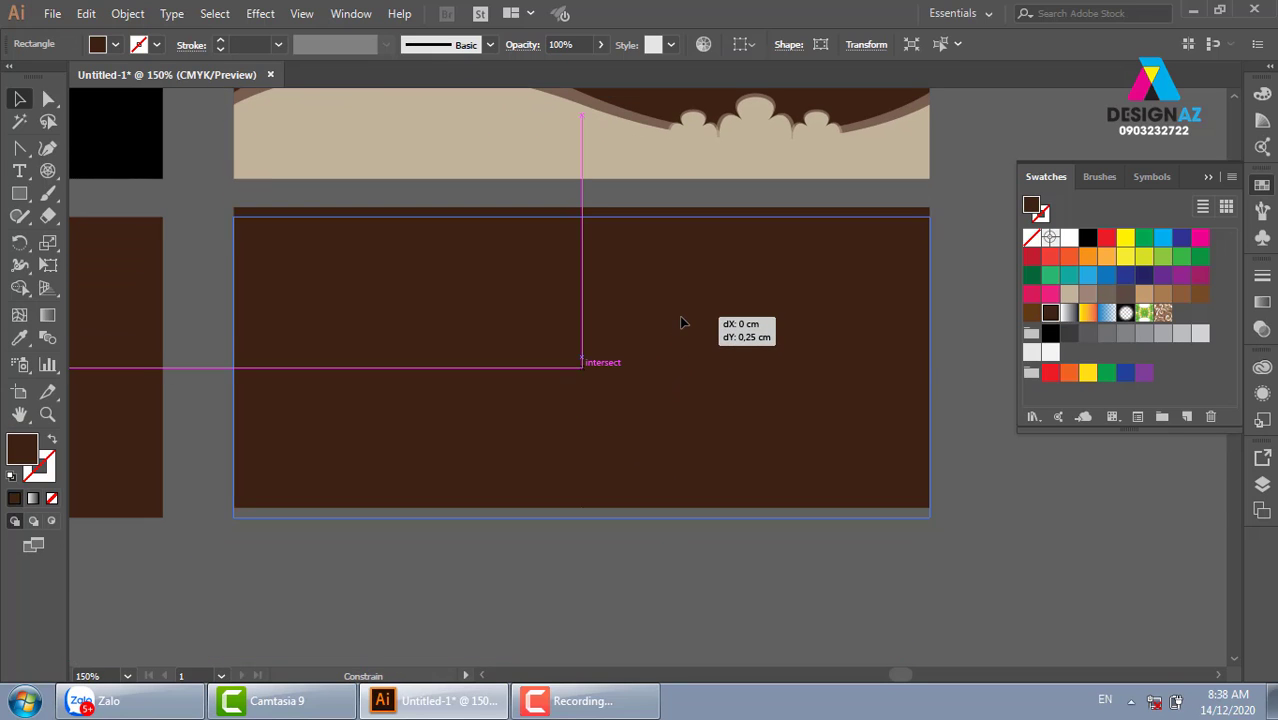
pyautogui.moveTo(501, 361); pyautogui.dragTo(520, 350)
pyautogui.click(19, 193)
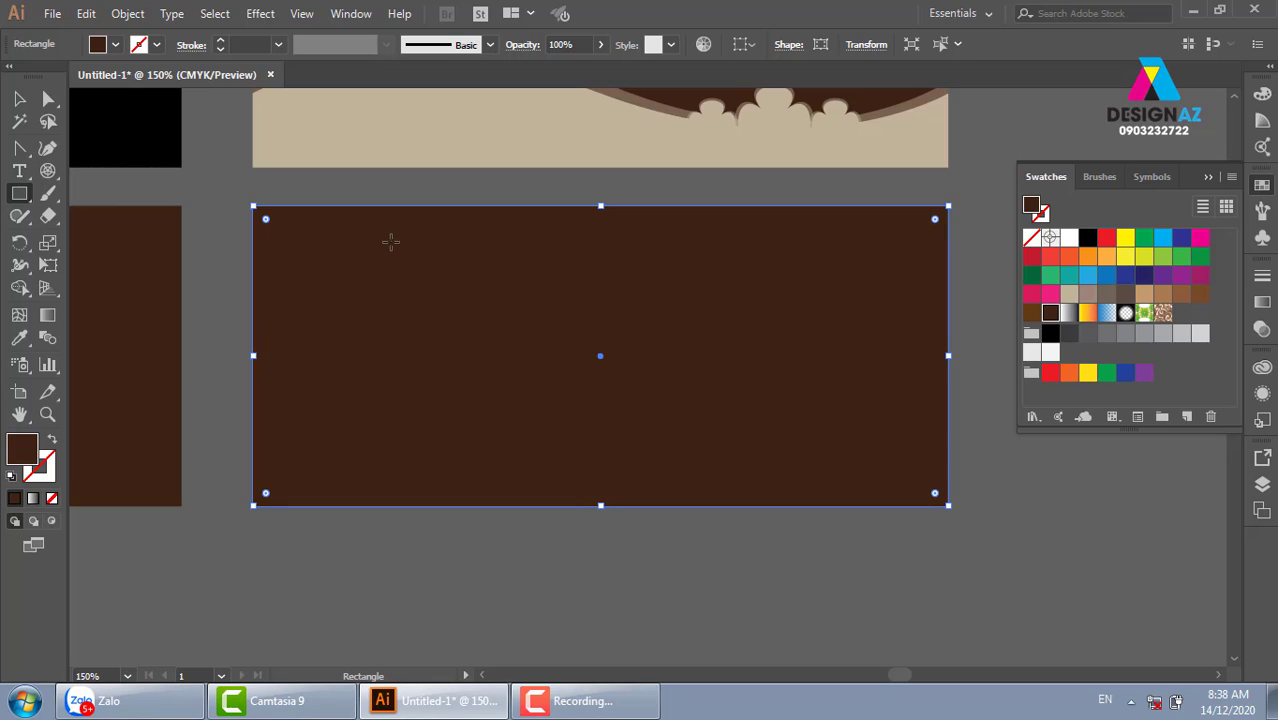
pyautogui.moveTo(391, 242)
pyautogui.mouseDown()
pyautogui.moveTo(572, 402)
pyautogui.moveTo(577, 427)
pyautogui.mouseUp()
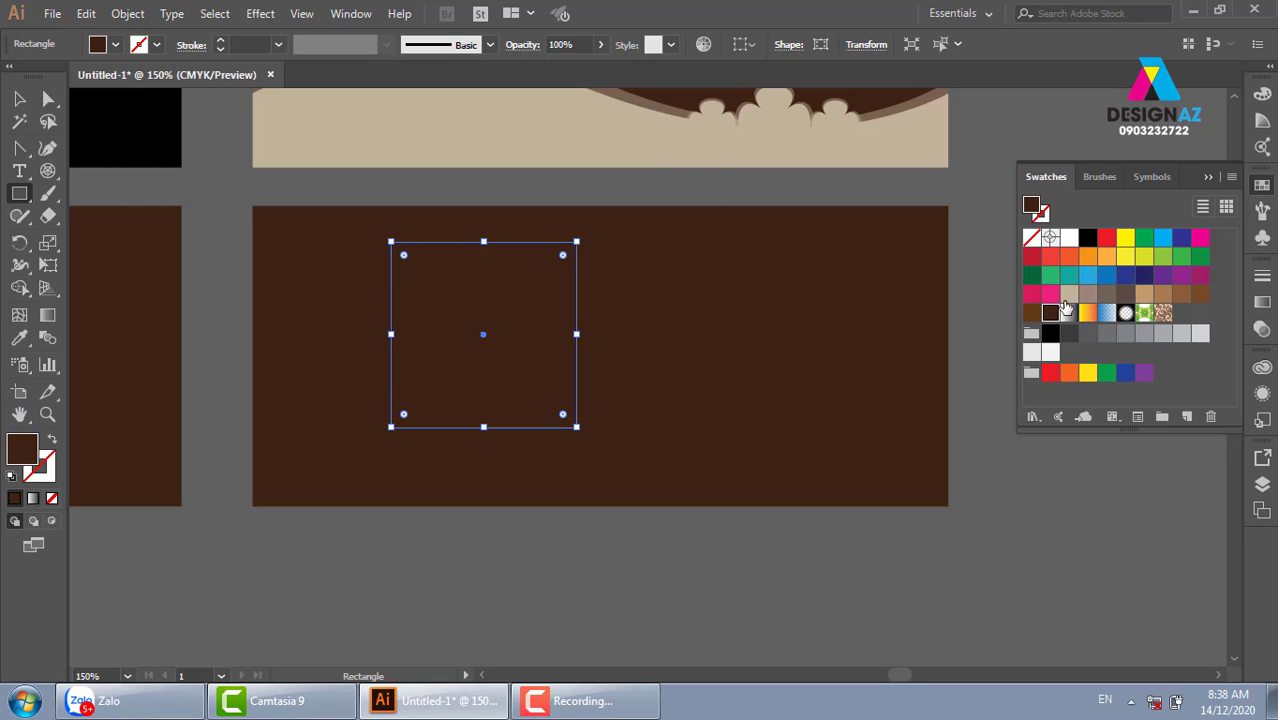
pyautogui.click(1068, 294)
pyautogui.click(20, 100)
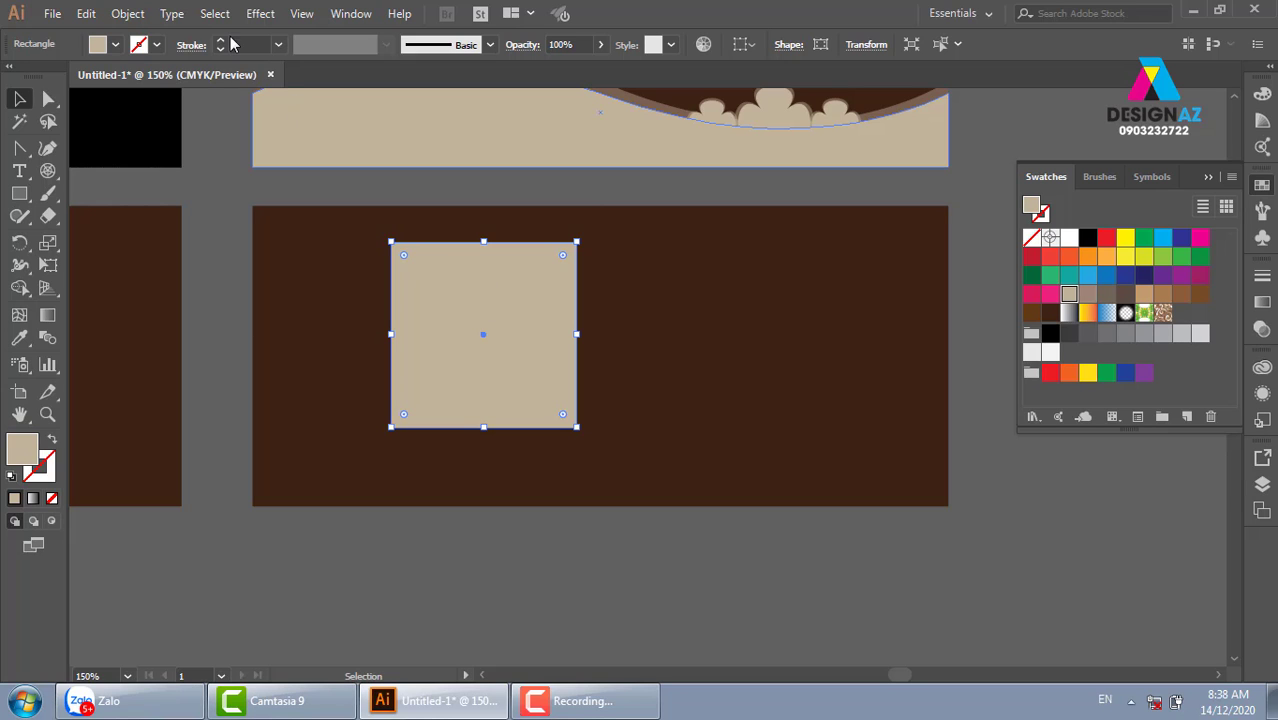
# - Bloat the beige square 39% with Pucker & Bloat into a scalloped shape
pyautogui.click(260, 14)
pyautogui.moveTo(318, 166)
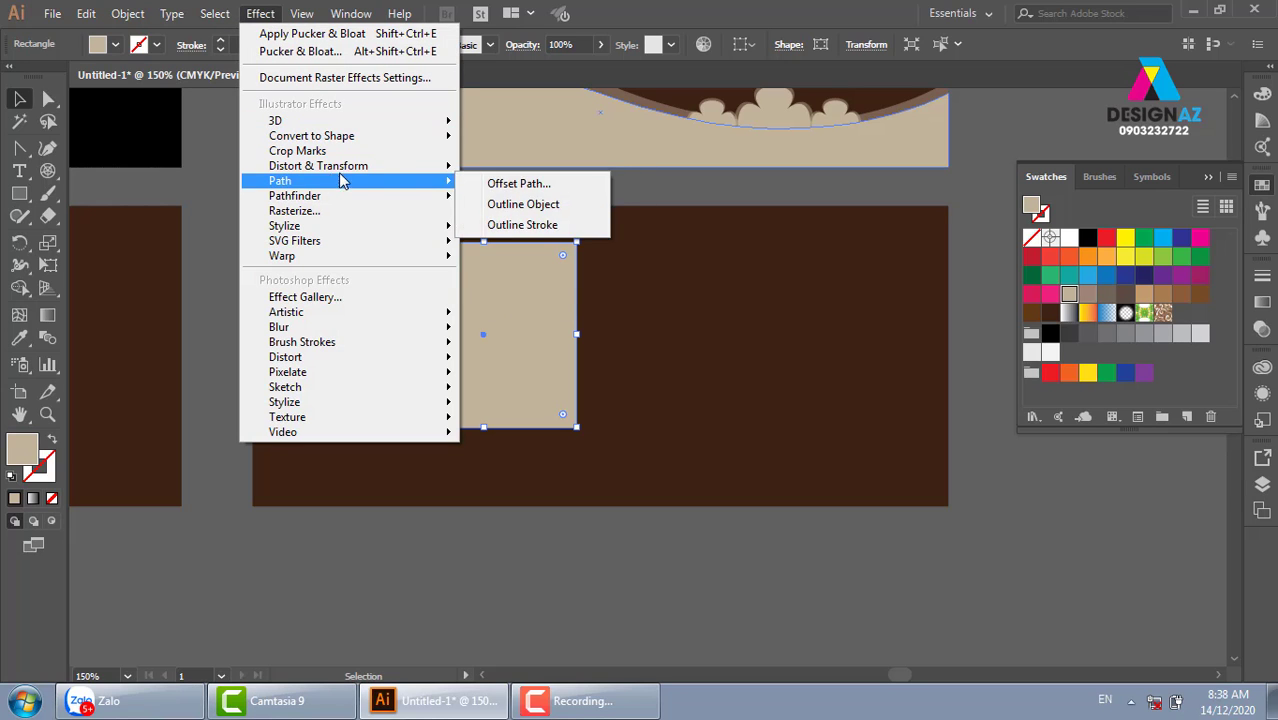
pyautogui.click(528, 189)
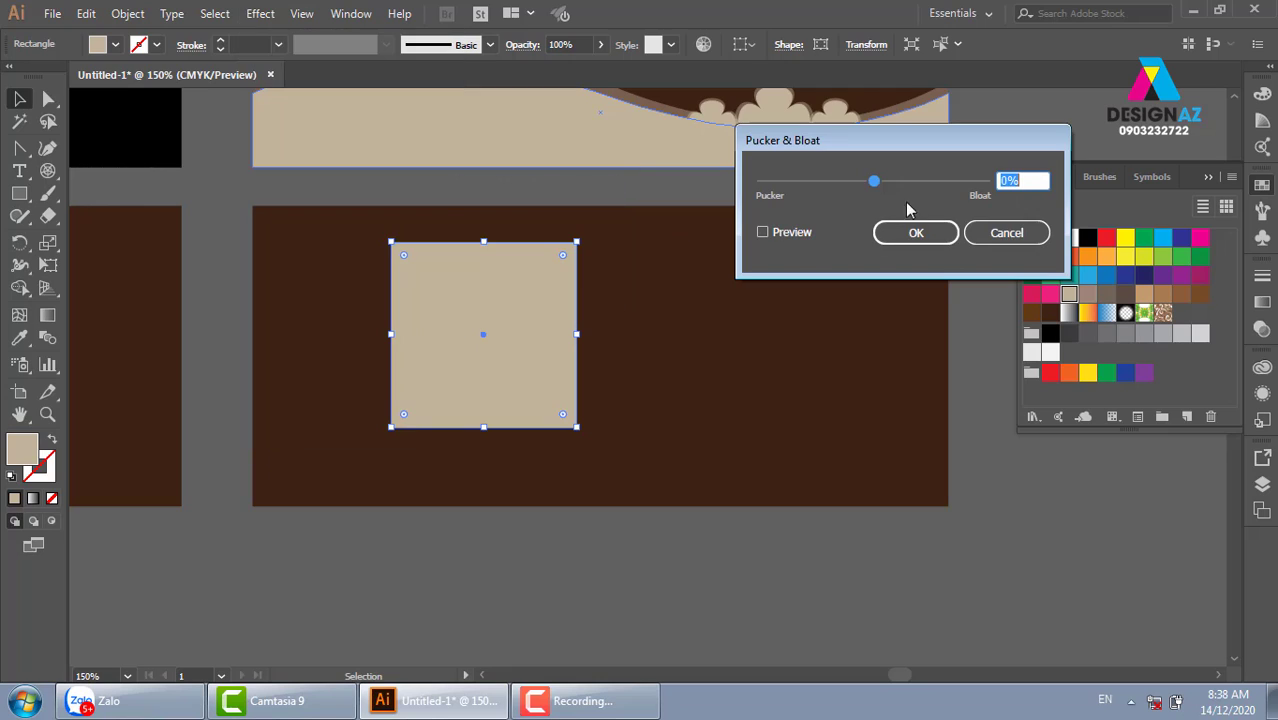
pyautogui.click(774, 232)
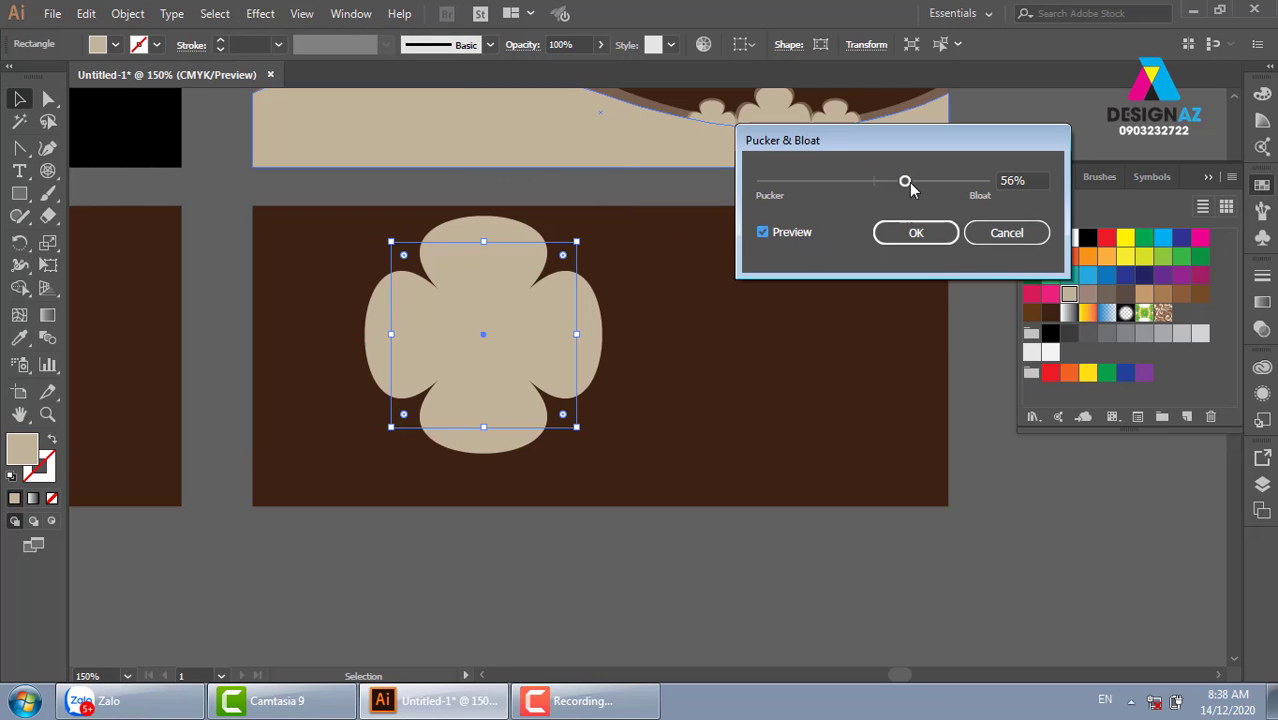
pyautogui.moveTo(905, 181); pyautogui.dragTo(897, 183)
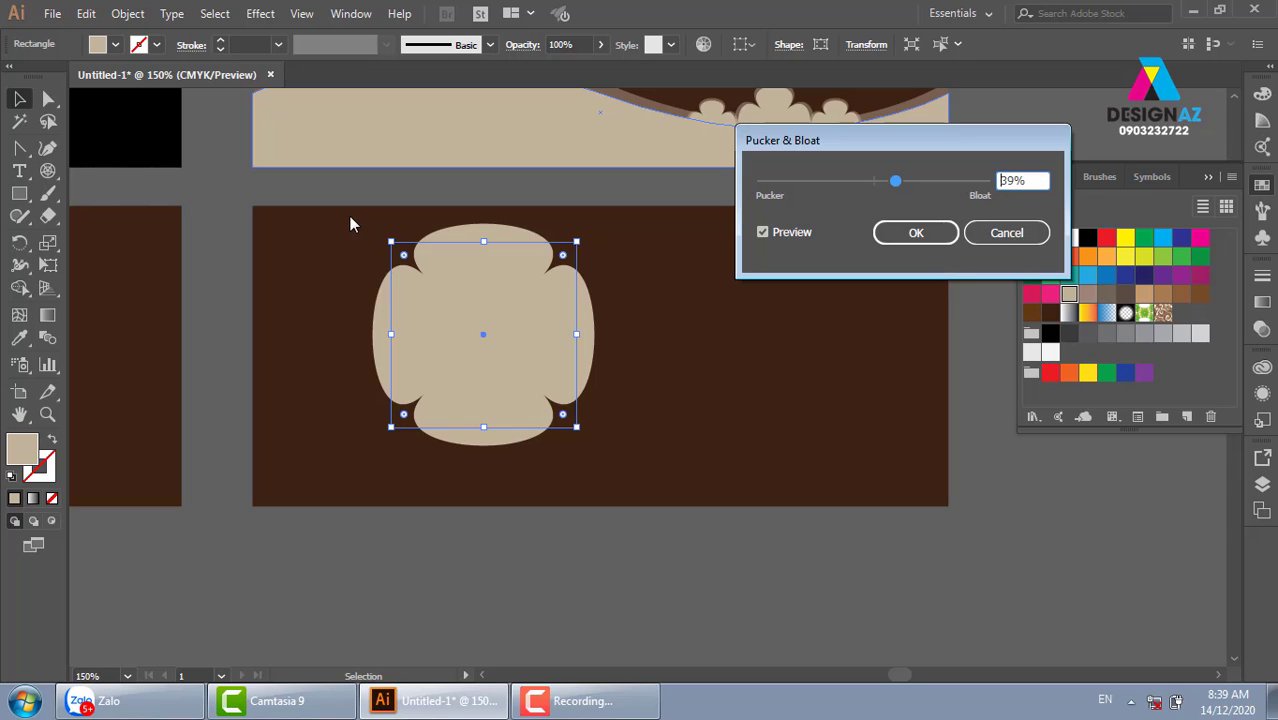
pyautogui.click(926, 233)
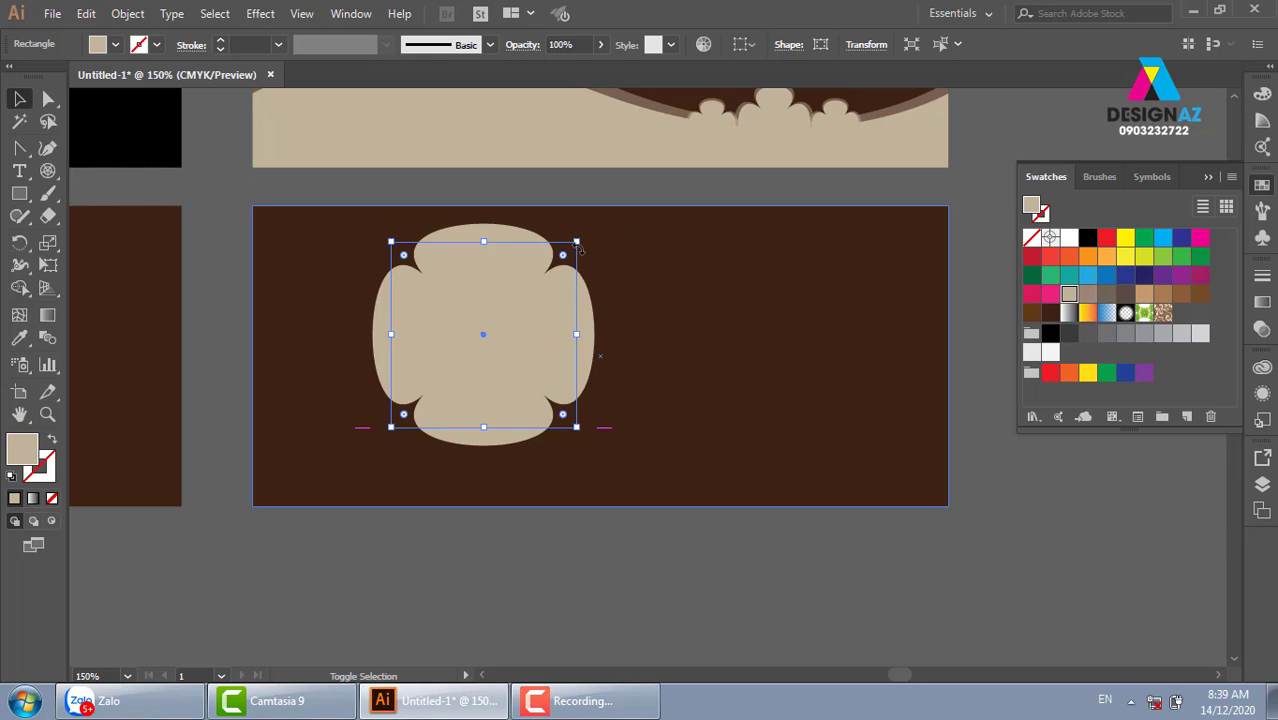
# - Enlarge the scalloped shape, move it to the banner's left side, and reselect it
pyautogui.moveTo(576, 238); pyautogui.dragTo(653, 187)
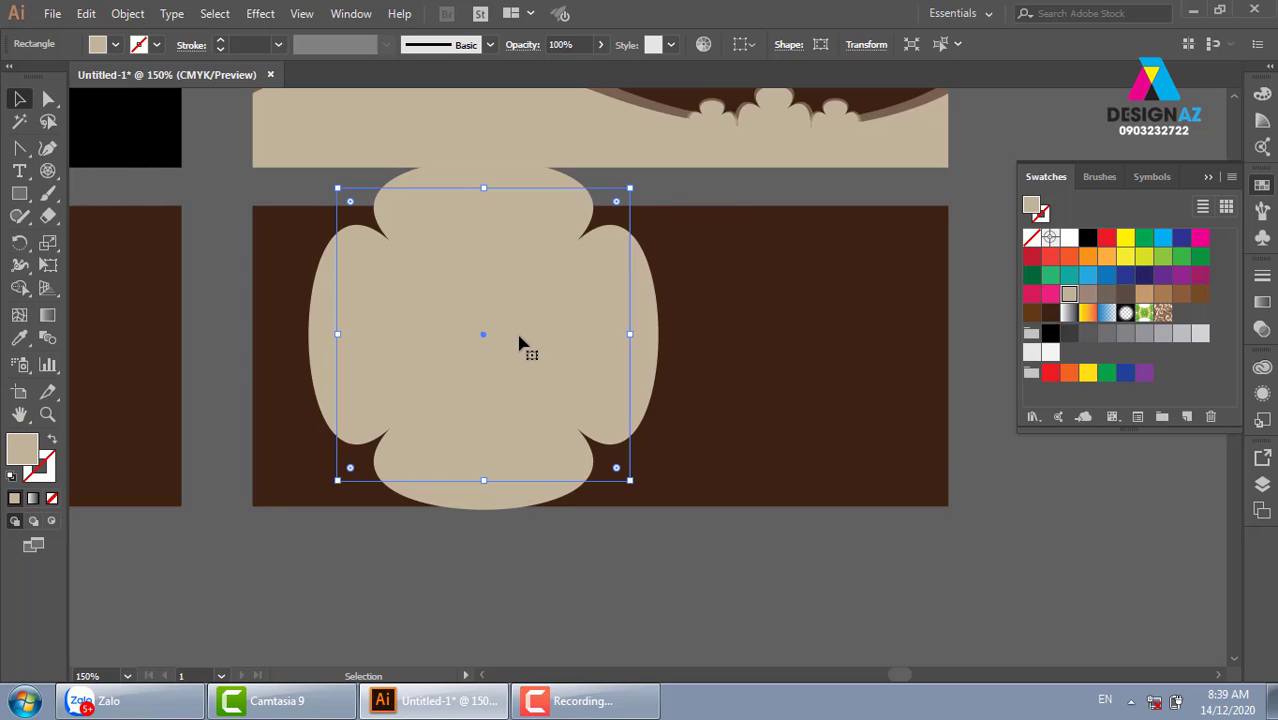
pyautogui.moveTo(516, 346); pyautogui.dragTo(343, 346)
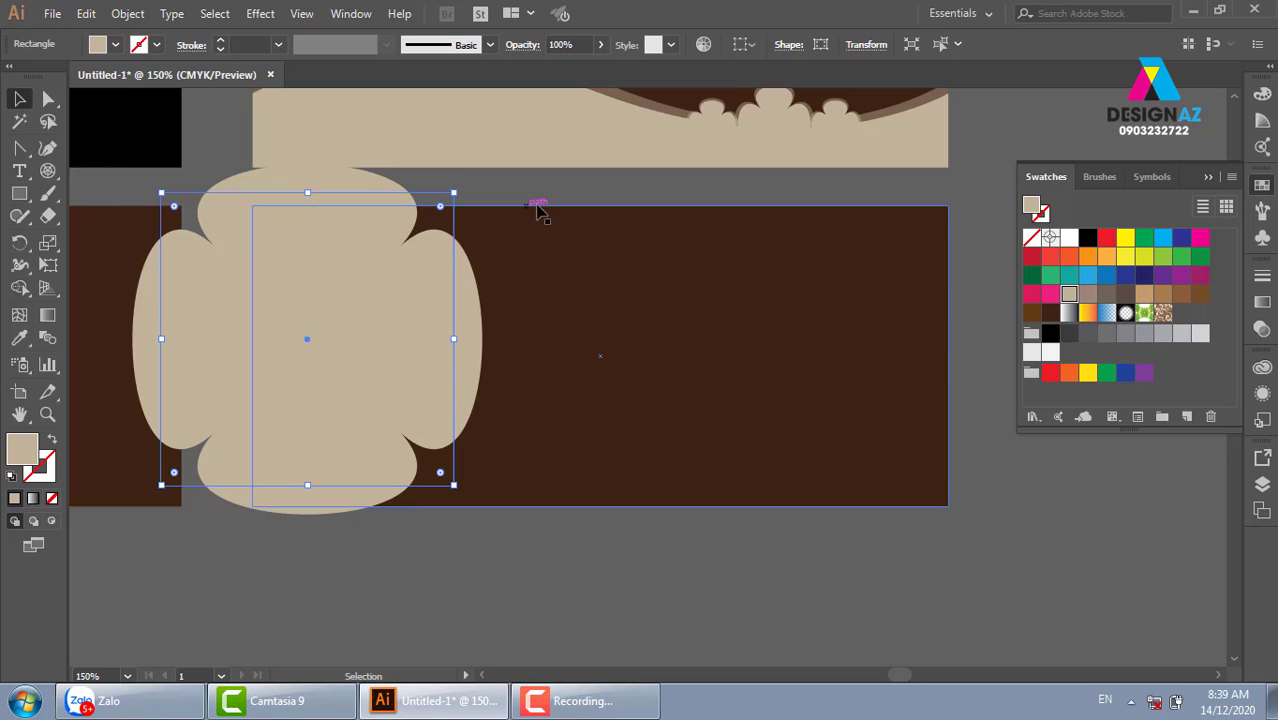
pyautogui.keyDown('shift'); pyautogui.click(418, 230); pyautogui.keyUp('shift')
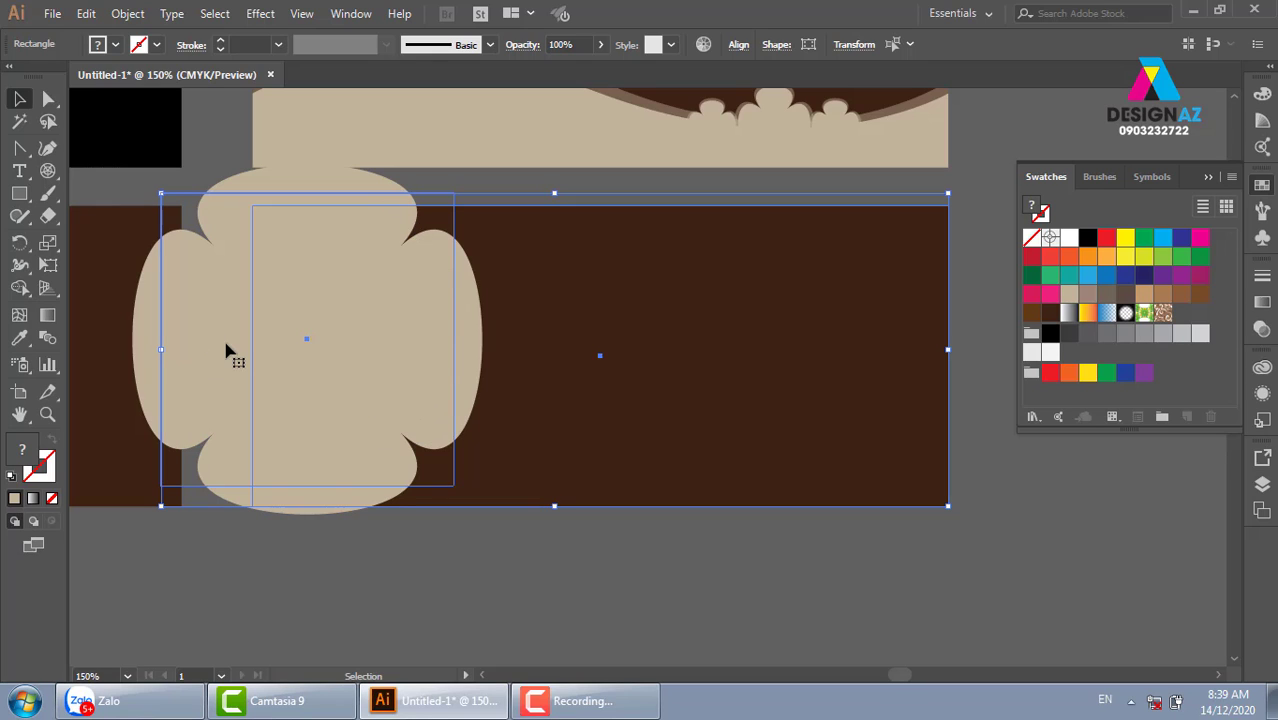
pyautogui.click(522, 579)
pyautogui.click(392, 350)
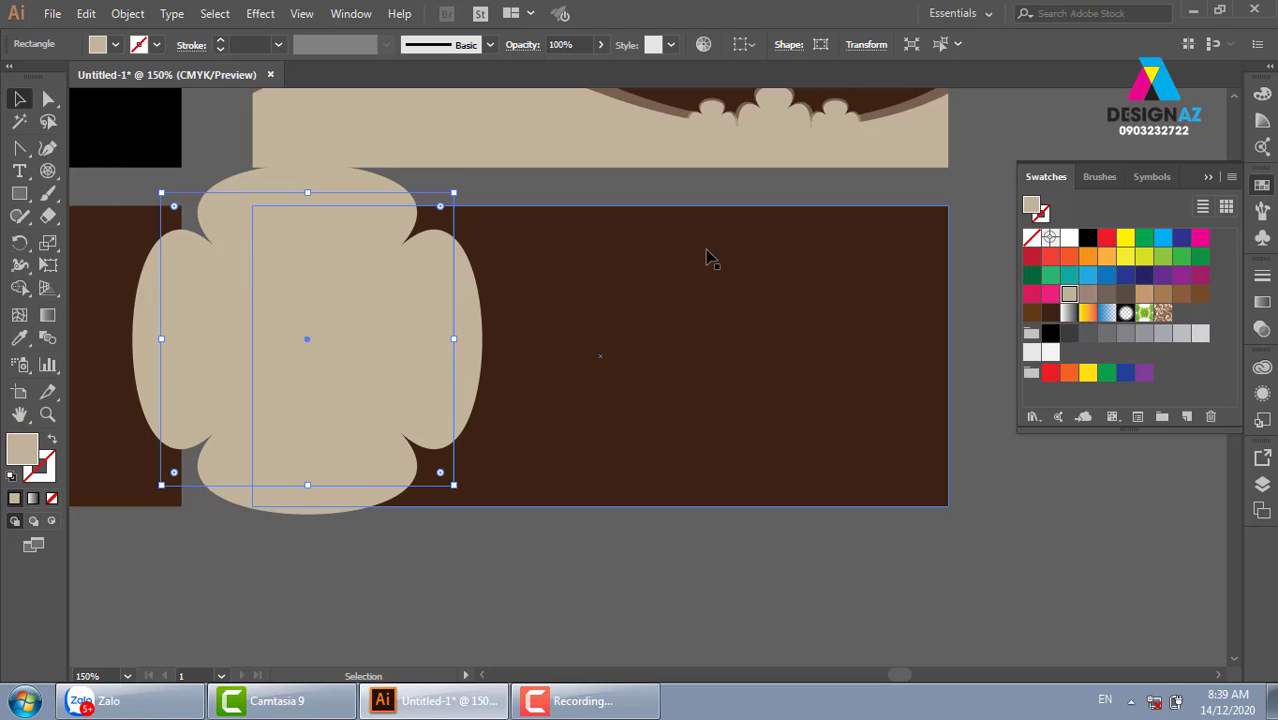
pyautogui.click(553, 179)
pyautogui.click(392, 222)
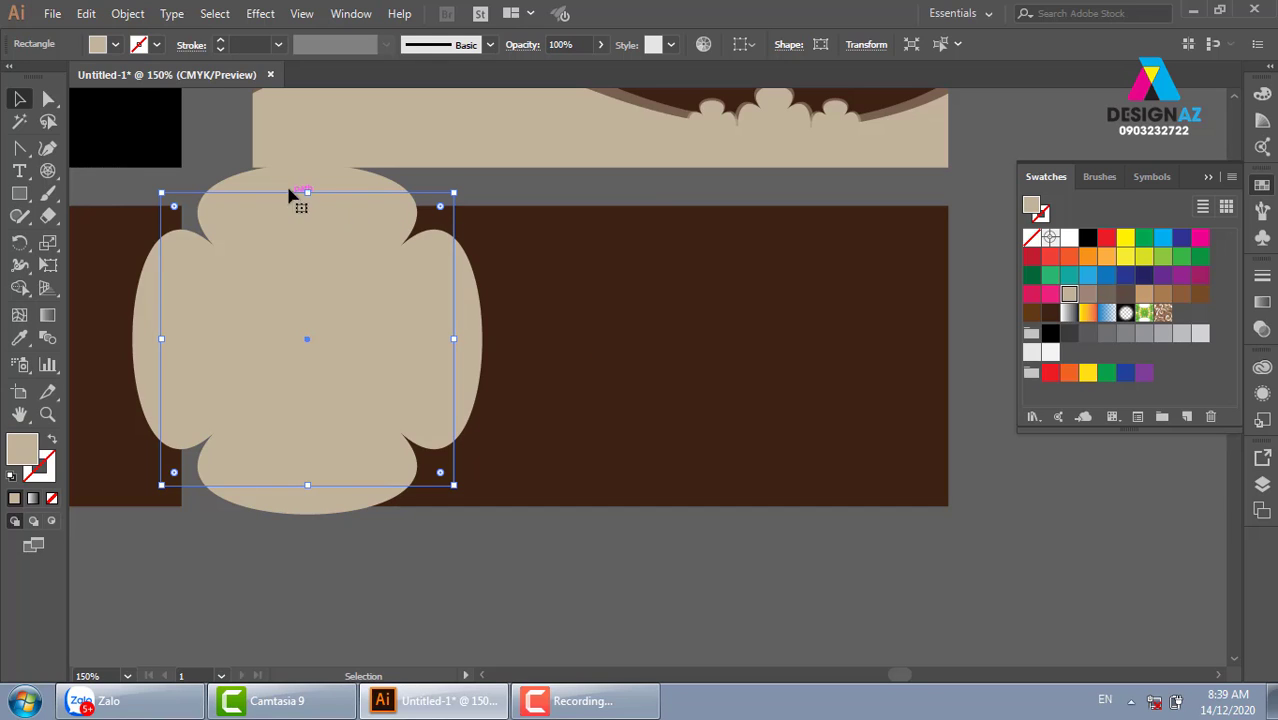
pyautogui.click(129, 15)
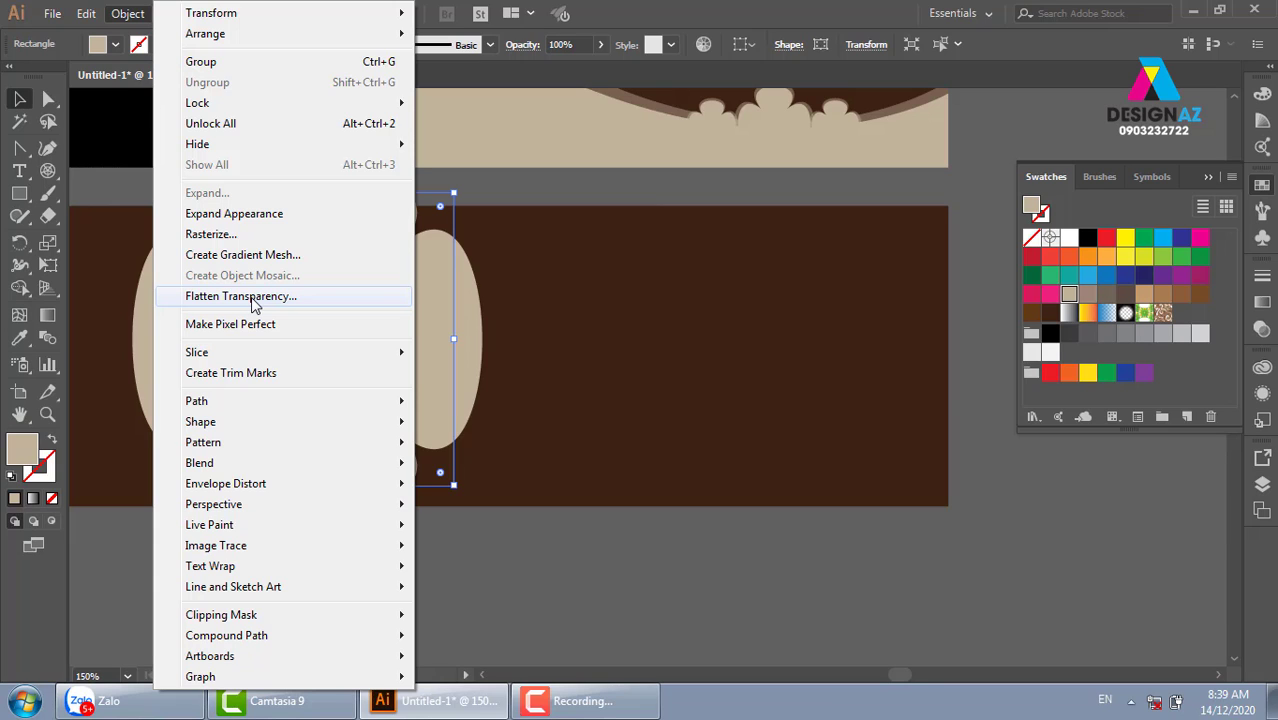
# - Flatten the scalloped shape's transparency with Preserve Alpha
pyautogui.click(253, 297)
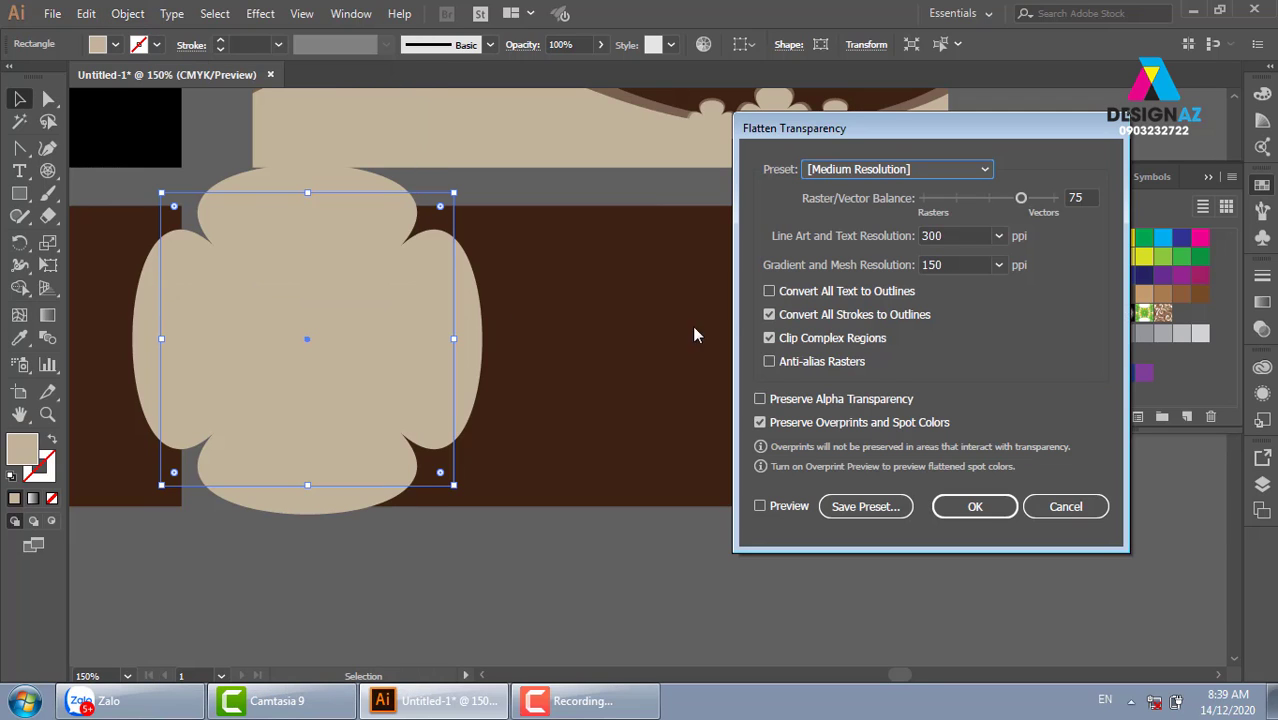
pyautogui.click(865, 400)
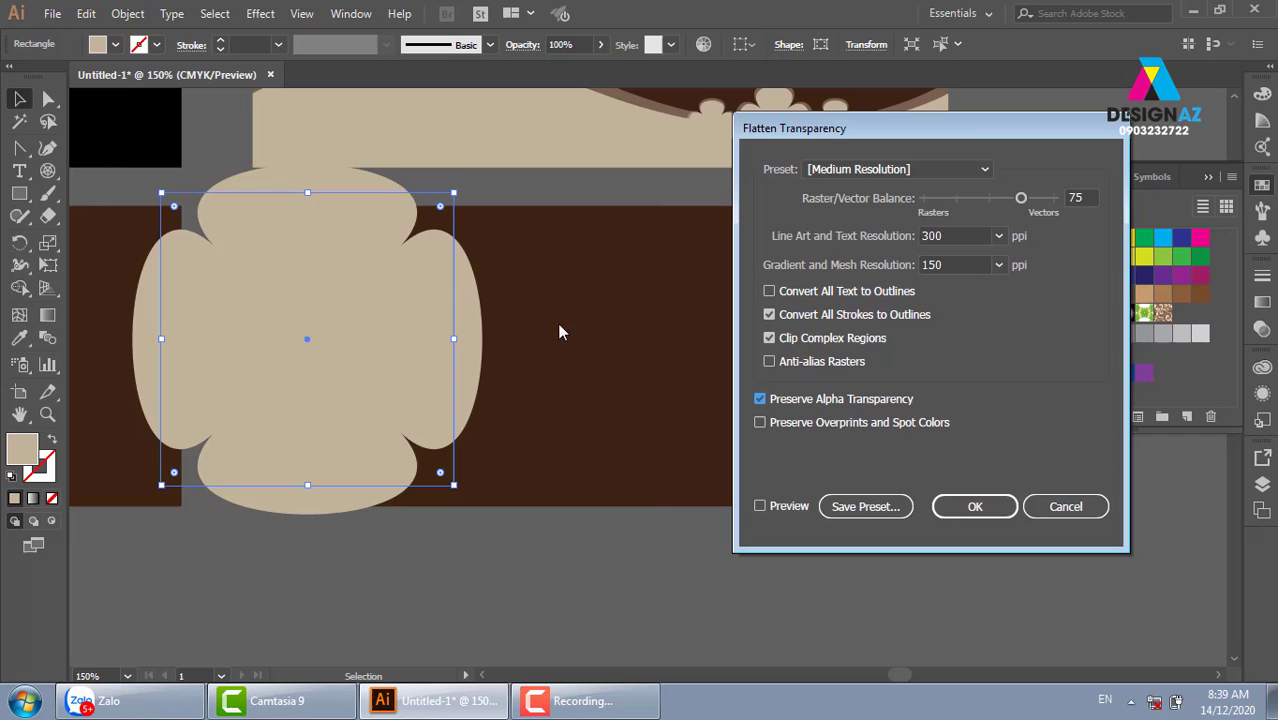
pyautogui.click(972, 507)
pyautogui.click(650, 596)
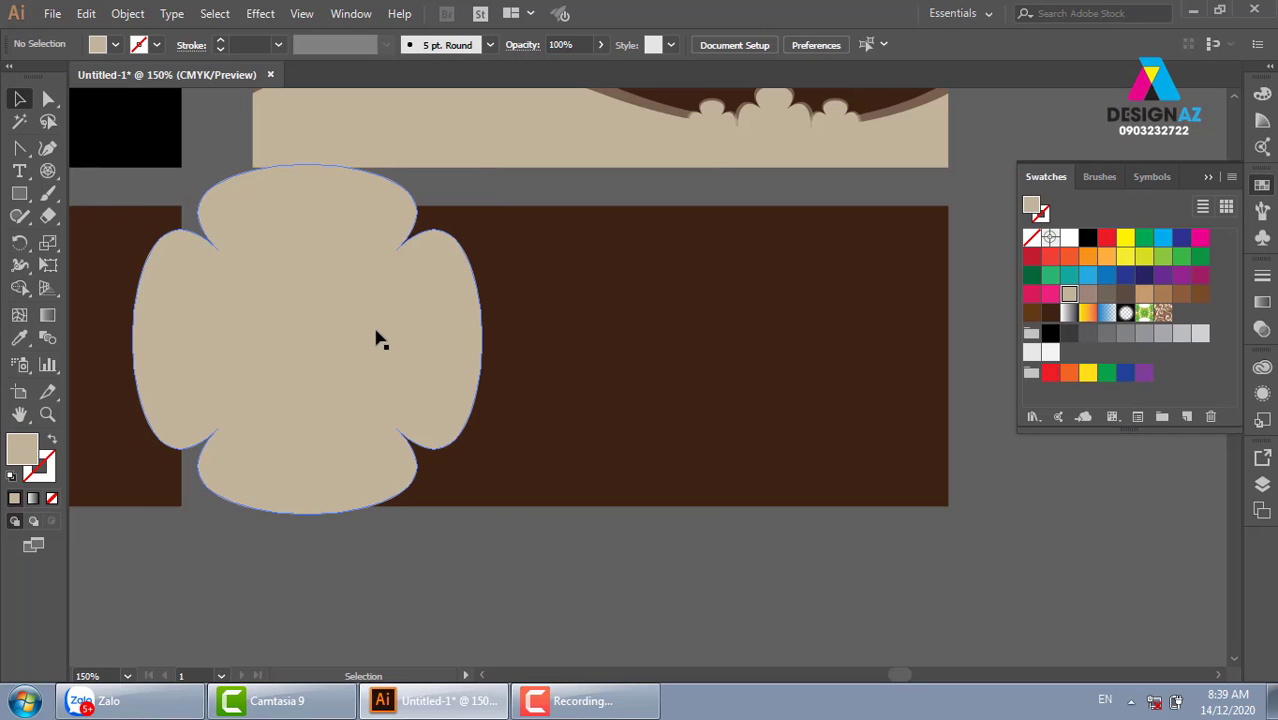
# - Trim away the beige overhang outside the brown banner with Shape Builder
pyautogui.click(432, 355)
pyautogui.keyDown('shift'); pyautogui.click(570, 350); pyautogui.keyUp('shift')
pyautogui.click(19, 287)
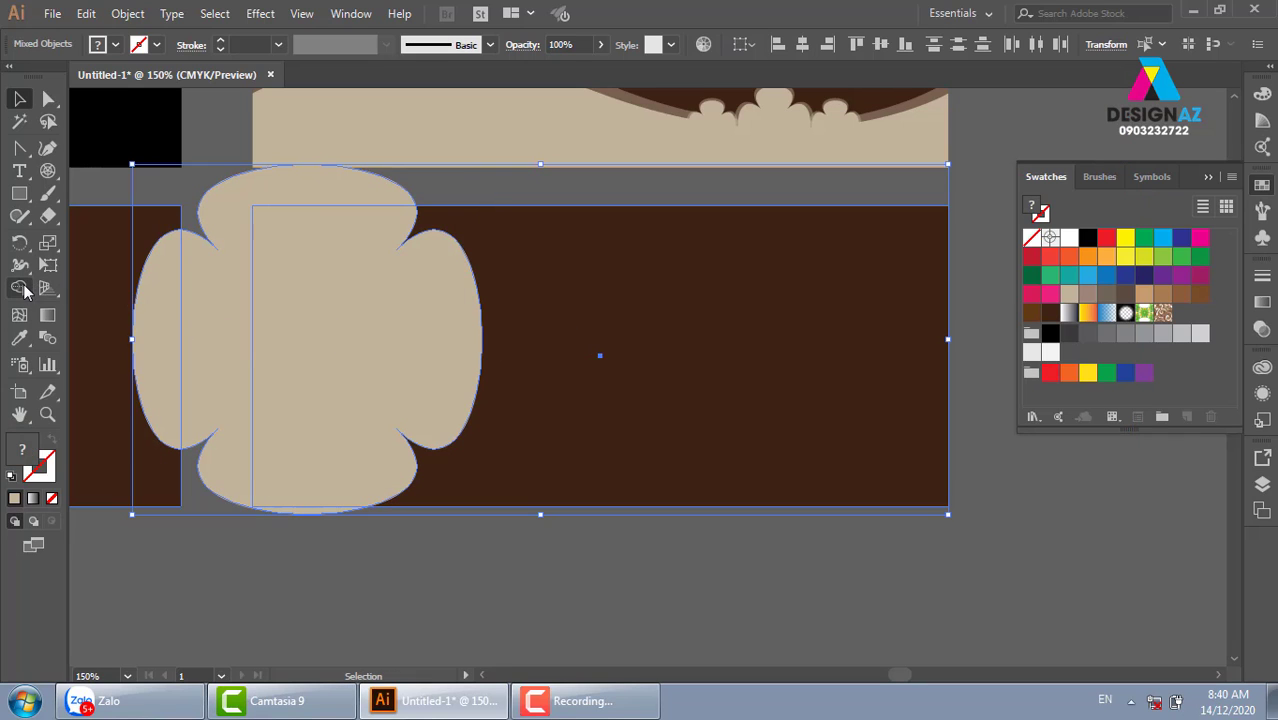
pyautogui.keyDown('alt'); pyautogui.click(224, 215); pyautogui.keyUp('alt')
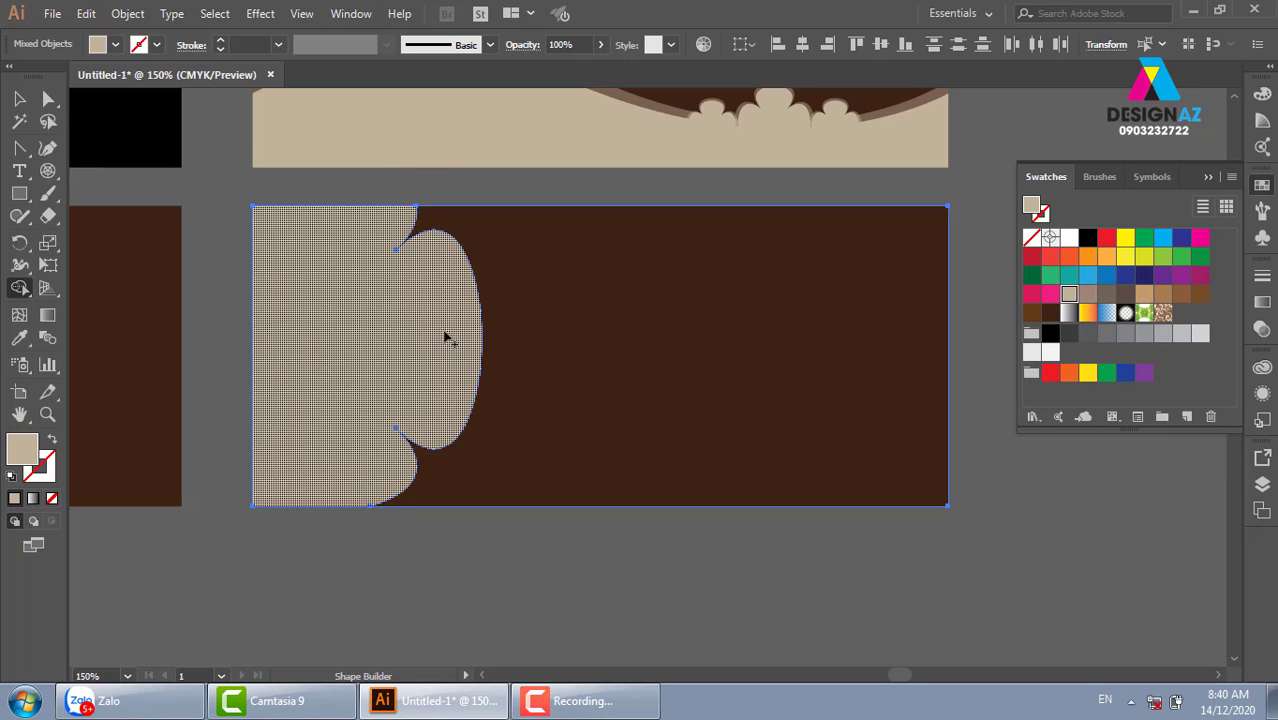
pyautogui.click(19, 98)
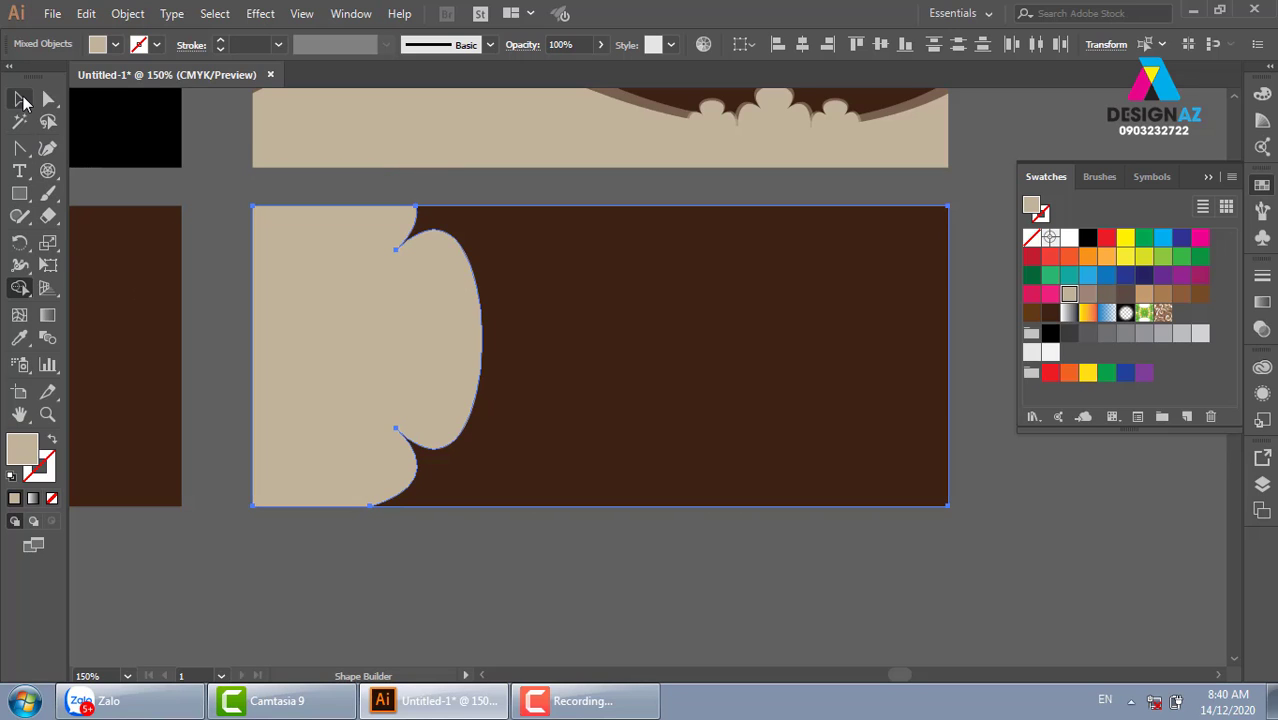
pyautogui.click(208, 261)
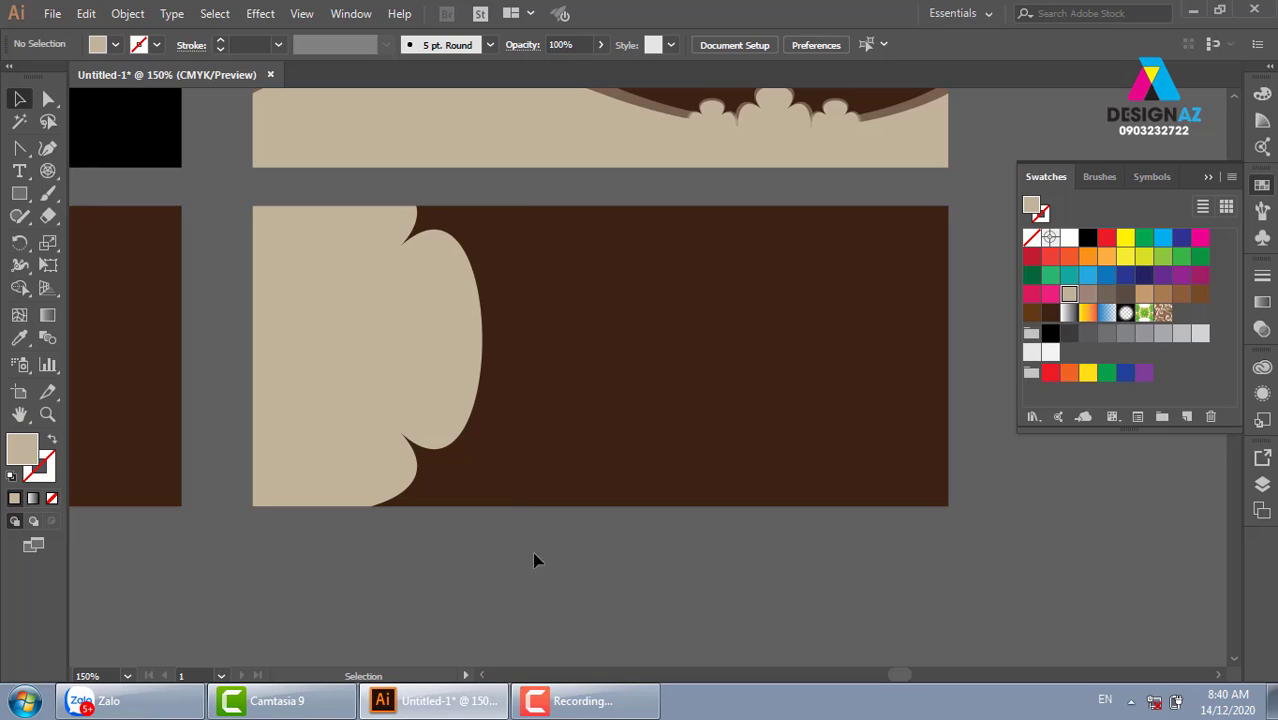
# - Stretch the trimmed beige shape wider to the right
pyautogui.moveTo(408, 320); pyautogui.dragTo(468, 310)
pyautogui.click(498, 398)
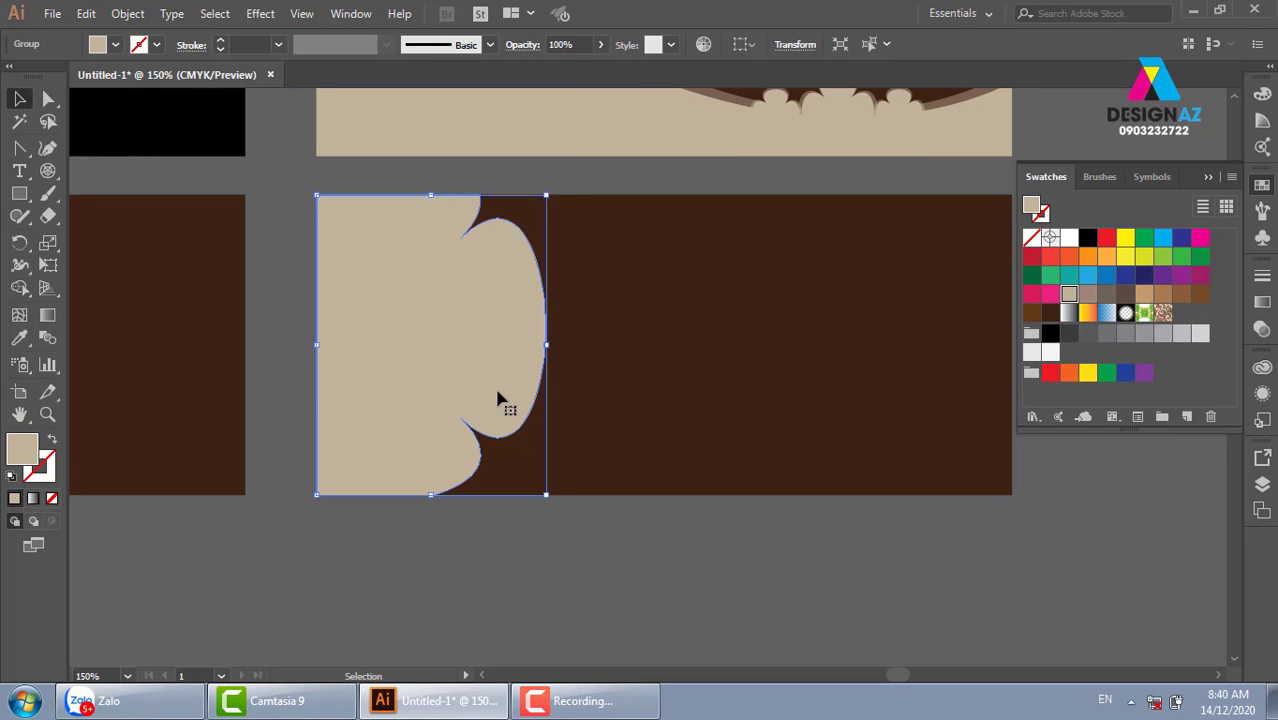
pyautogui.press('a')
pyautogui.press('v')
pyautogui.moveTo(547, 347); pyautogui.dragTo(561, 353)
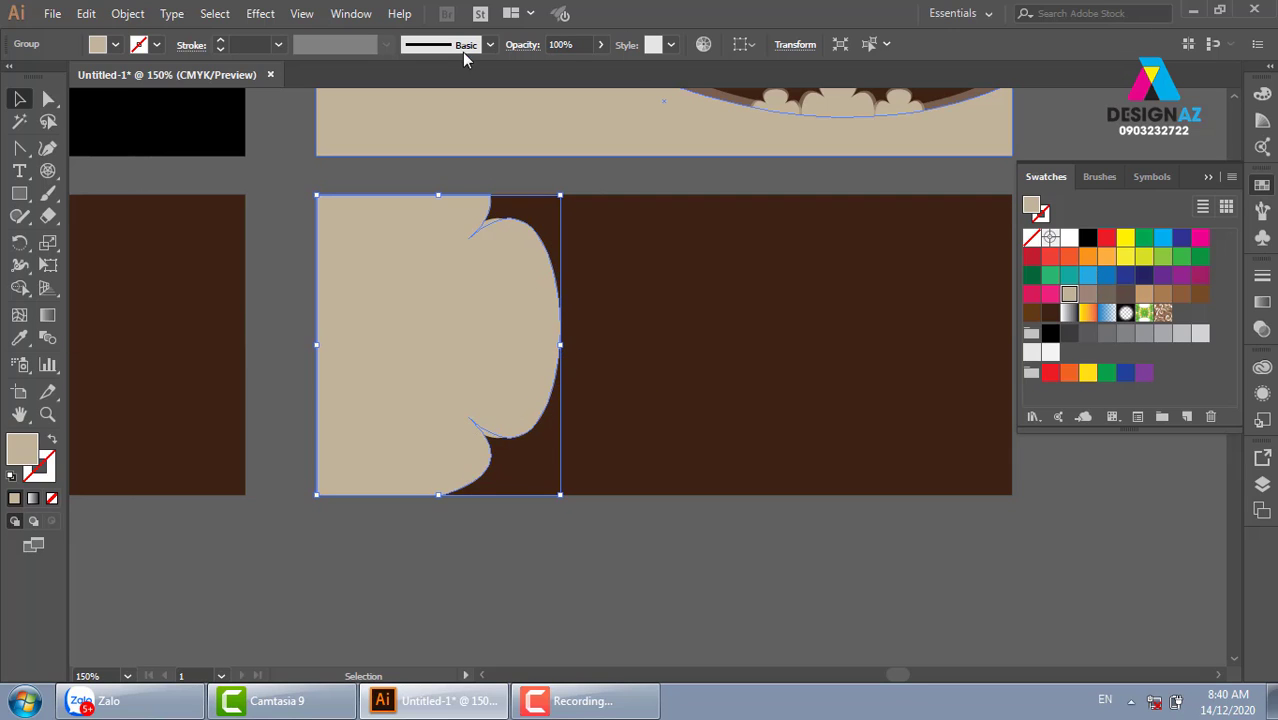
# - Set the wider copy to 50% opacity as a shadow and reselect the front shape
pyautogui.click(577, 41)
pyautogui.write('50')
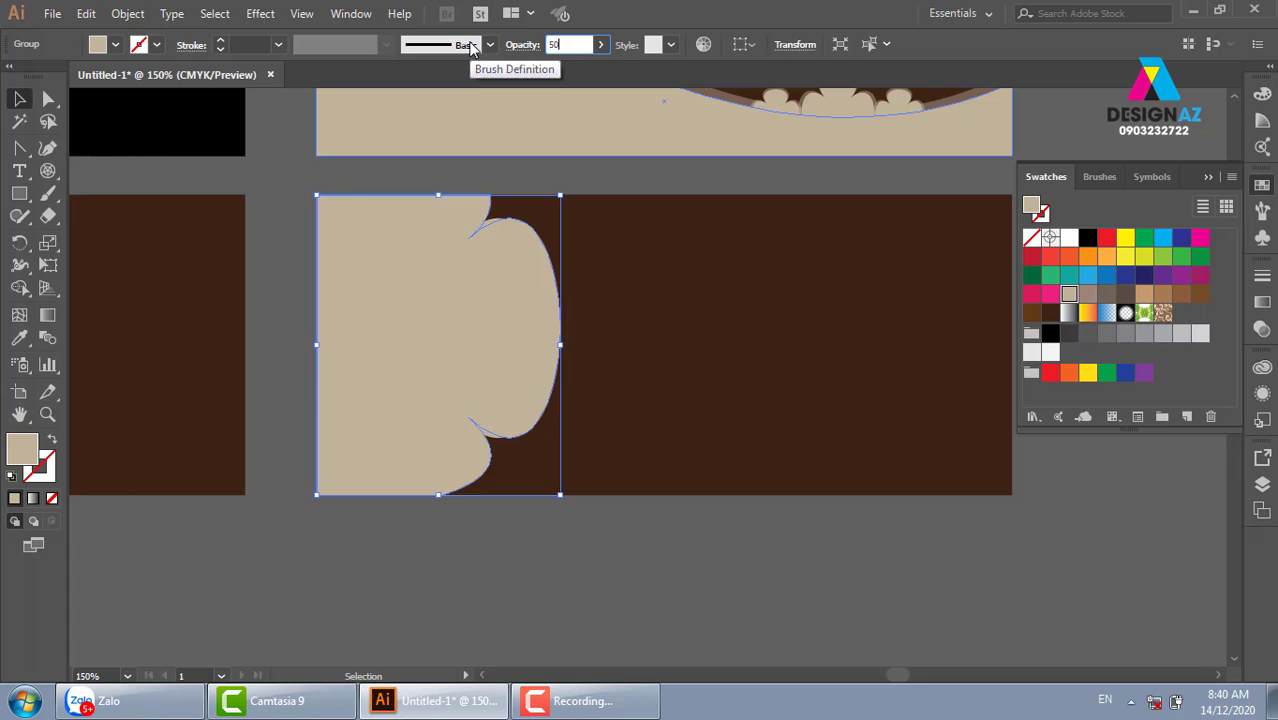
pyautogui.press('Return')
pyautogui.click(650, 561)
pyautogui.click(356, 271)
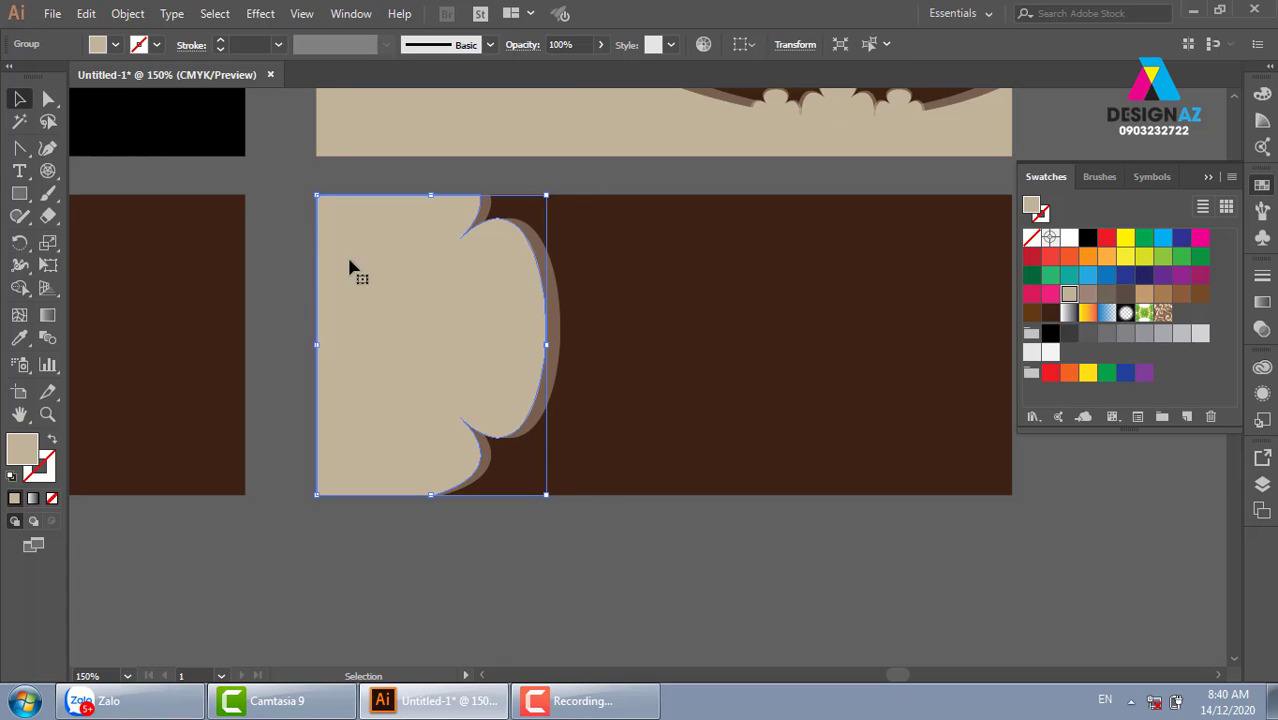
pyautogui.click(52, 13)
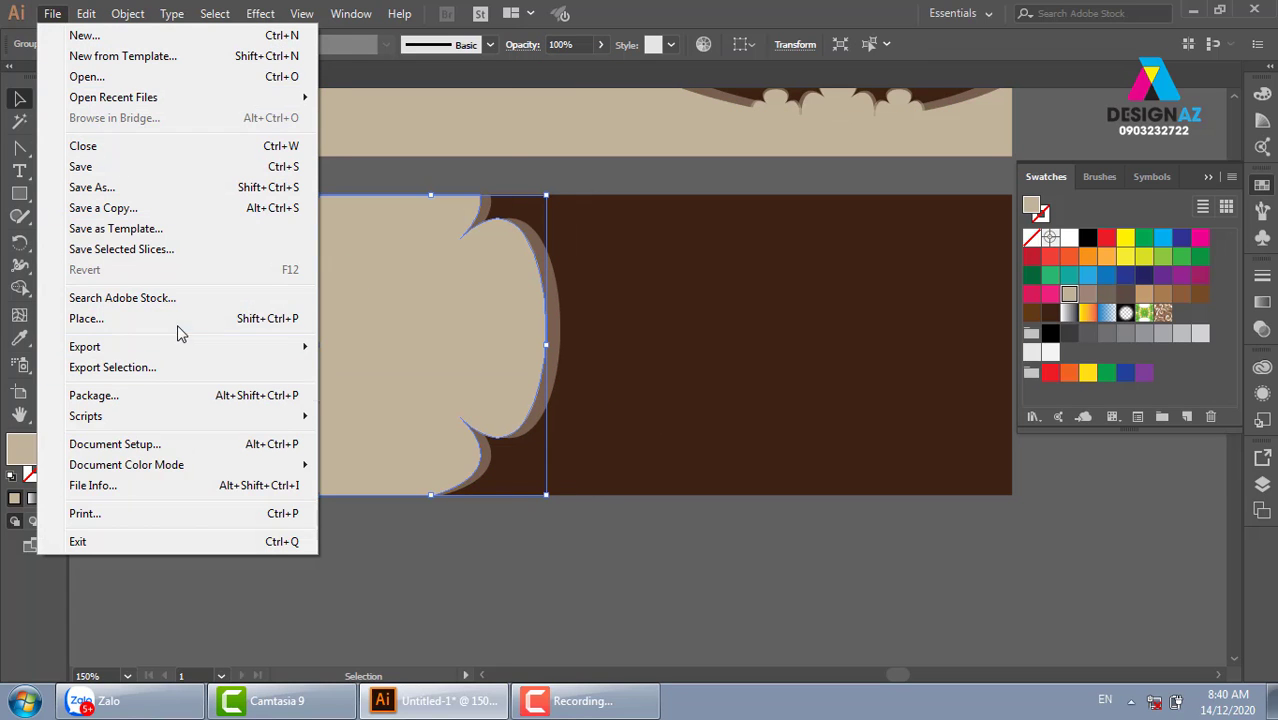
# - Place the Hero-Banner_PHO-BO photo and size it over the scalloped shape
pyautogui.click(178, 322)
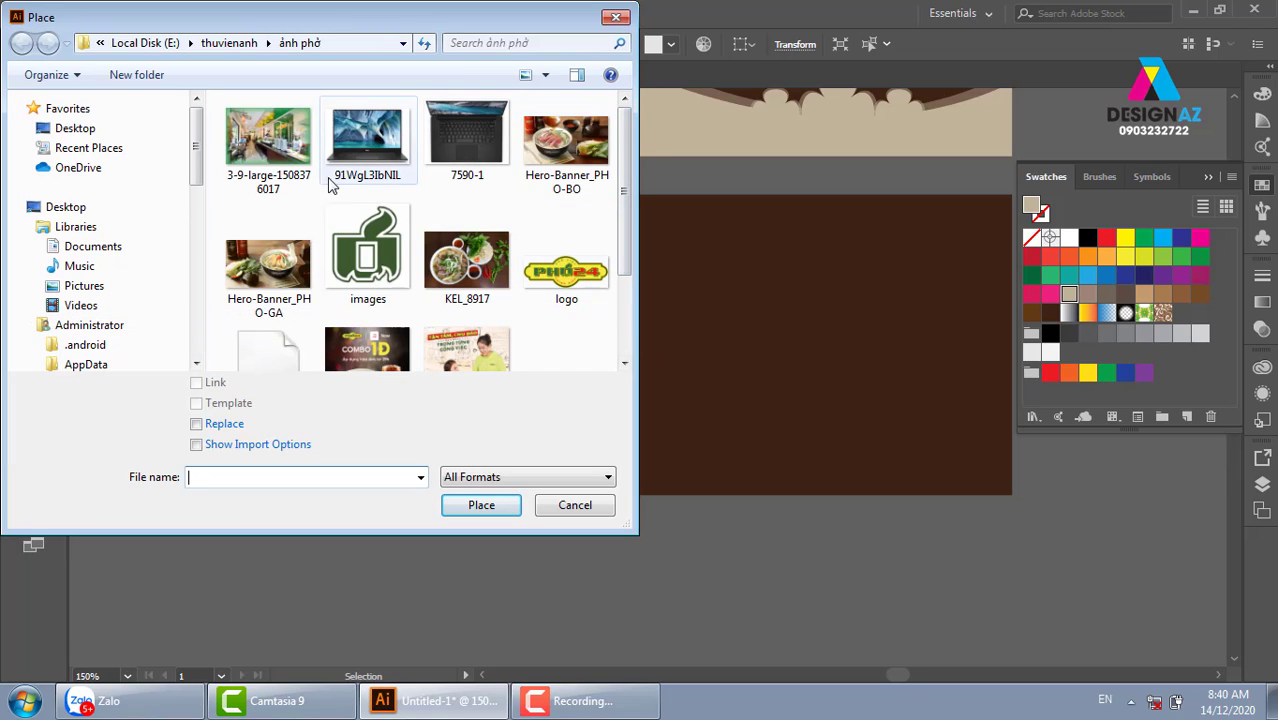
pyautogui.click(566, 180)
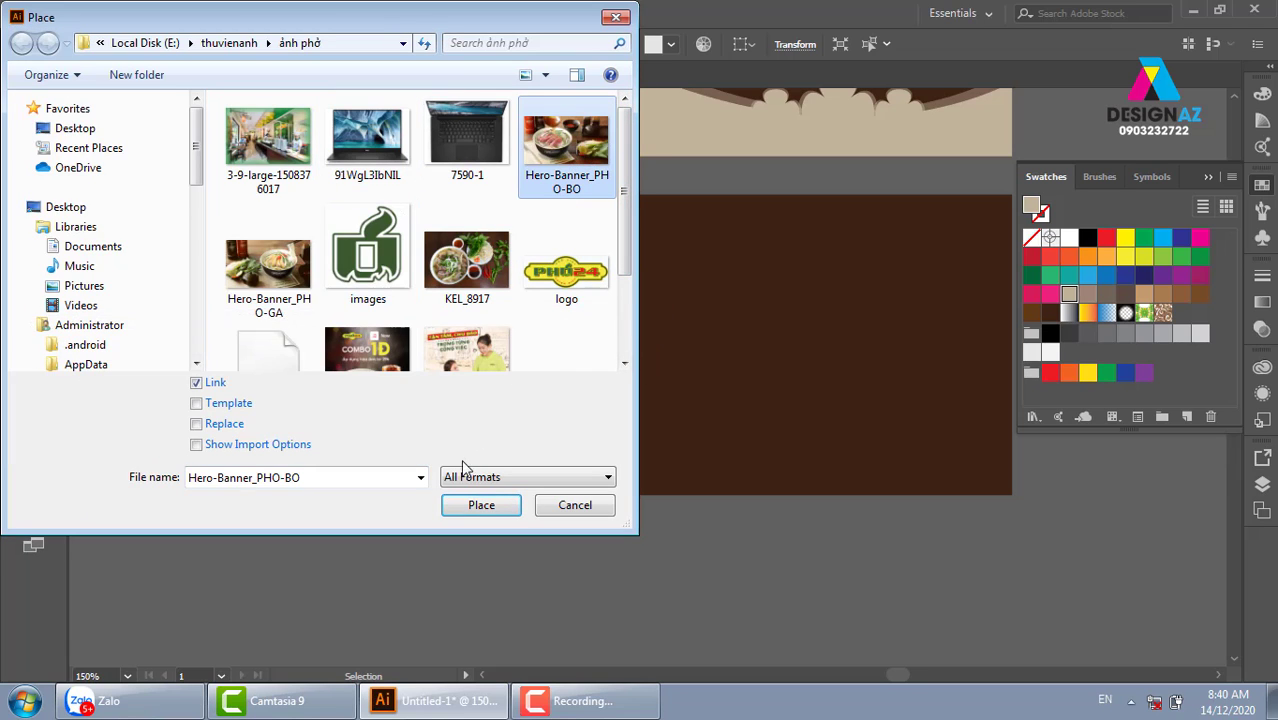
pyautogui.click(482, 506)
pyautogui.moveTo(305, 187); pyautogui.dragTo(874, 582)
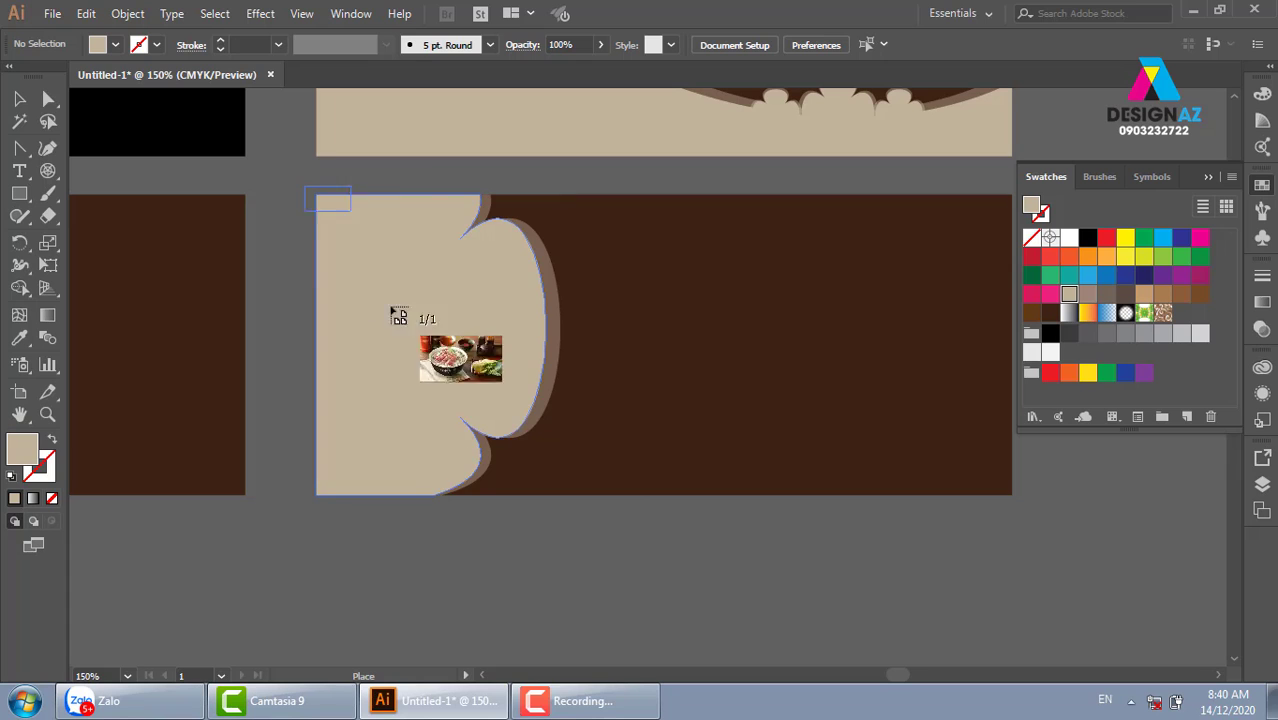
pyautogui.moveTo(740, 445); pyautogui.dragTo(667, 445)
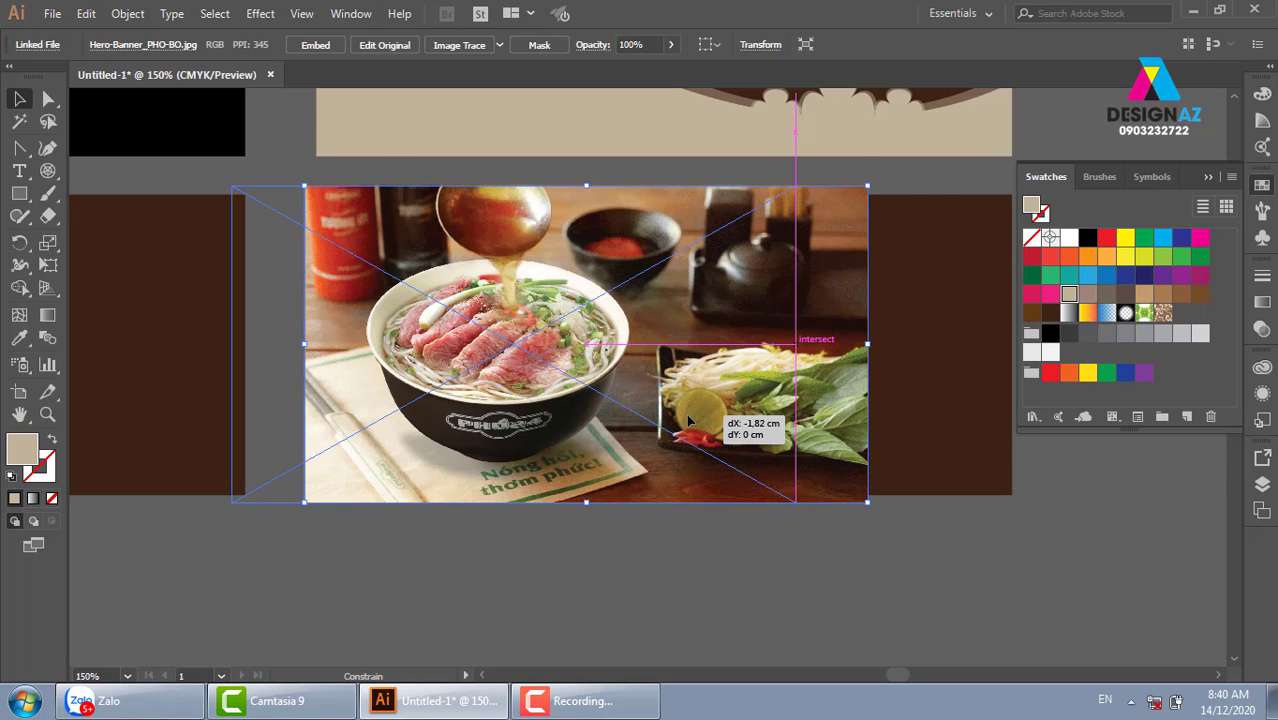
# - Send the pho photo back and clip it inside the scalloped shape
pyautogui.hotkey('ctrl', 'shift', '[')
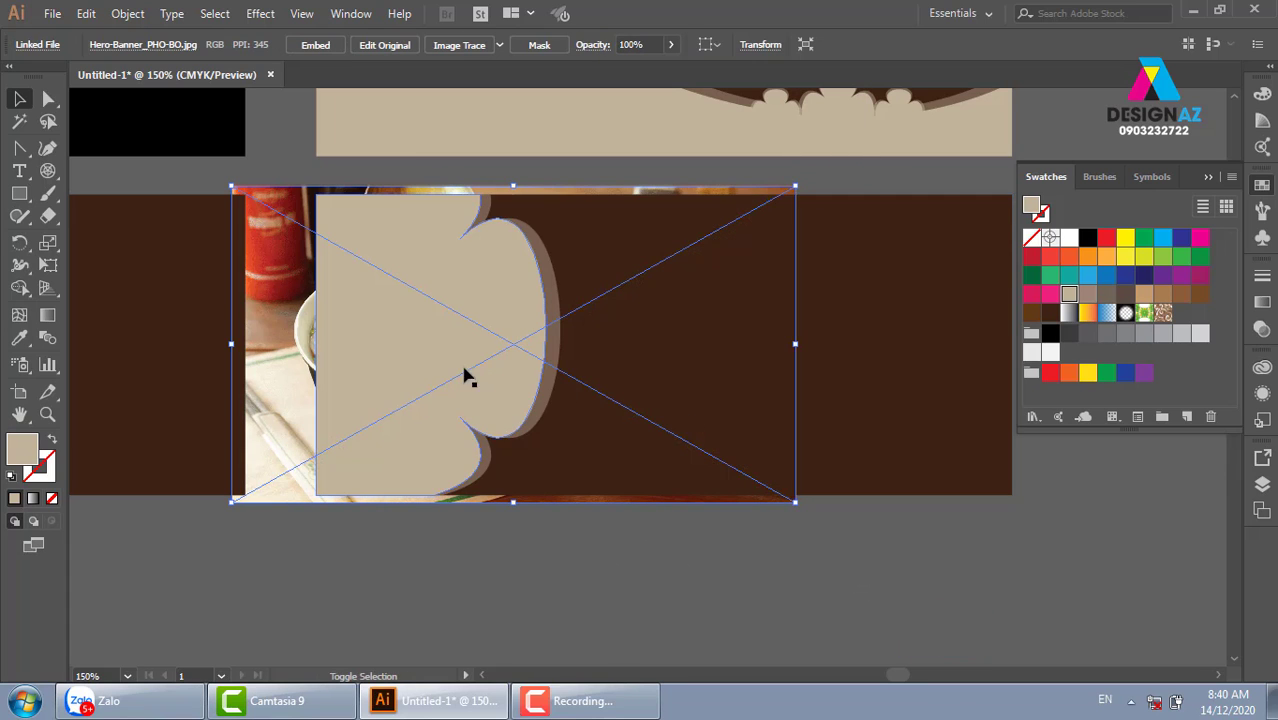
pyautogui.keyDown('shift'); pyautogui.click(445, 363); pyautogui.keyUp('shift')
pyautogui.hotkey('ctrl', '7')
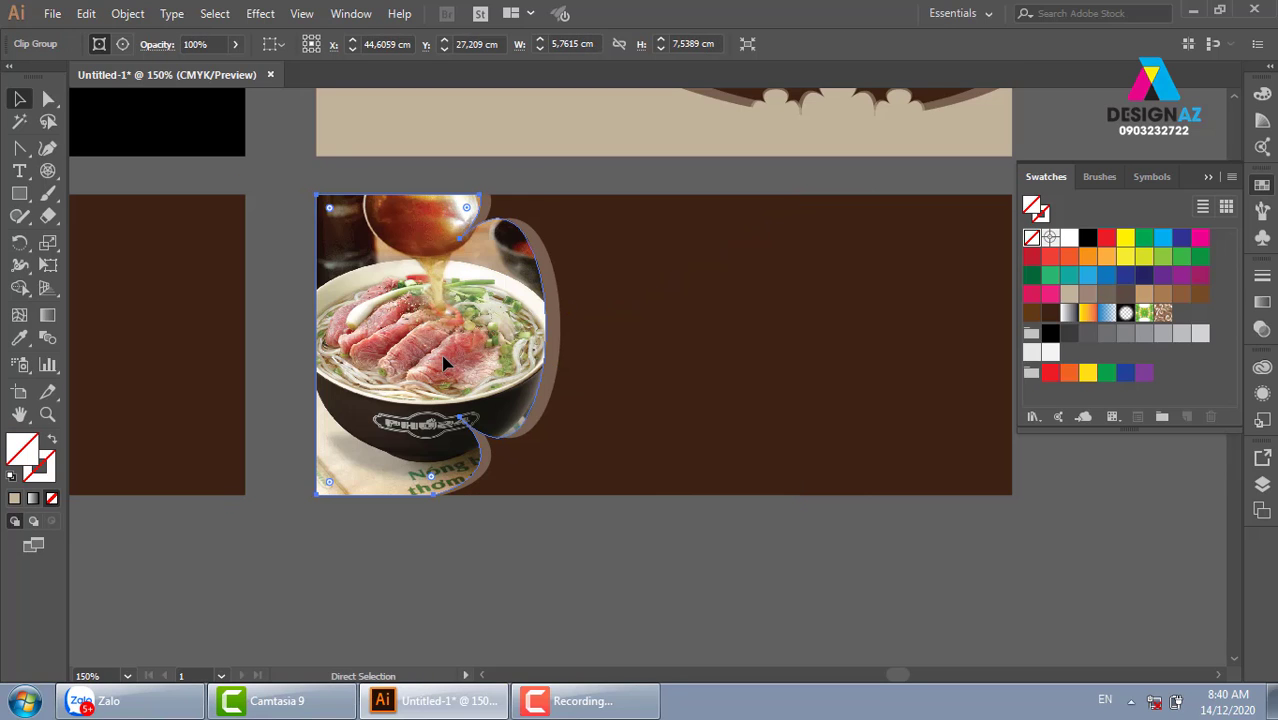
pyautogui.click(675, 600)
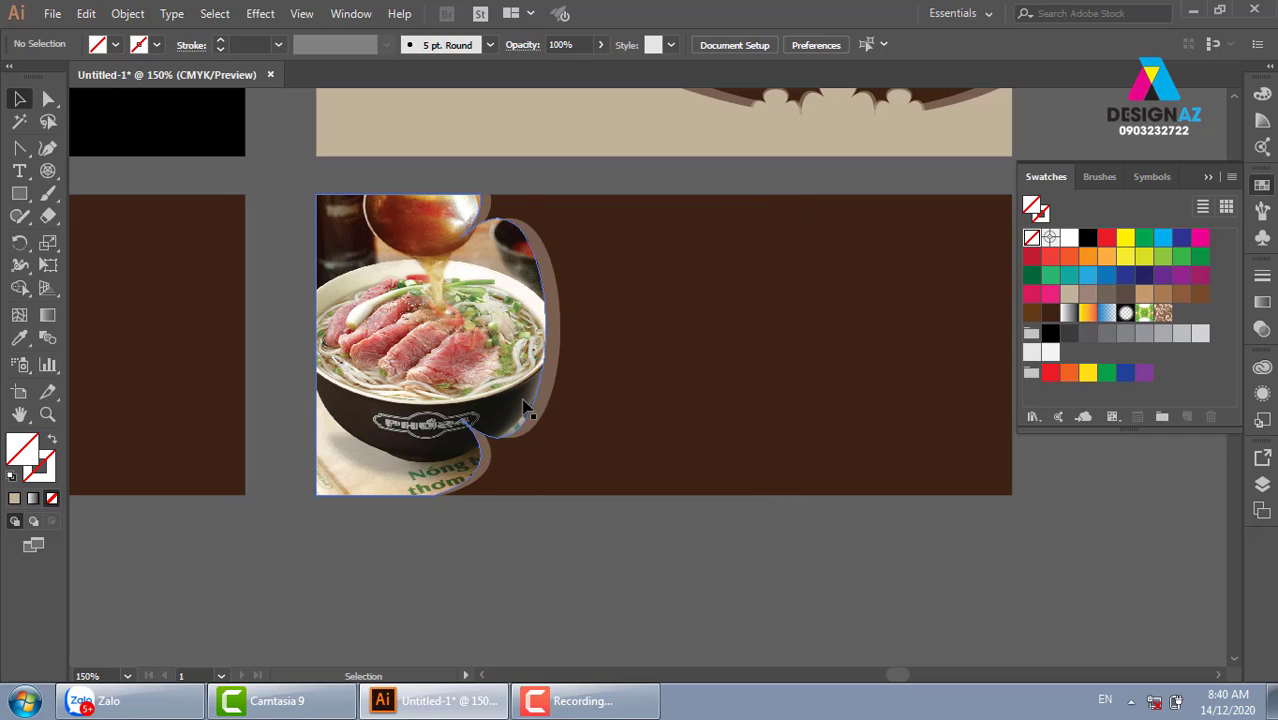
# - Zoom out to the banner artboards and Alt-drag a copy of the top brown rectangle rightward
pyautogui.hotkey('ctrl', '-')
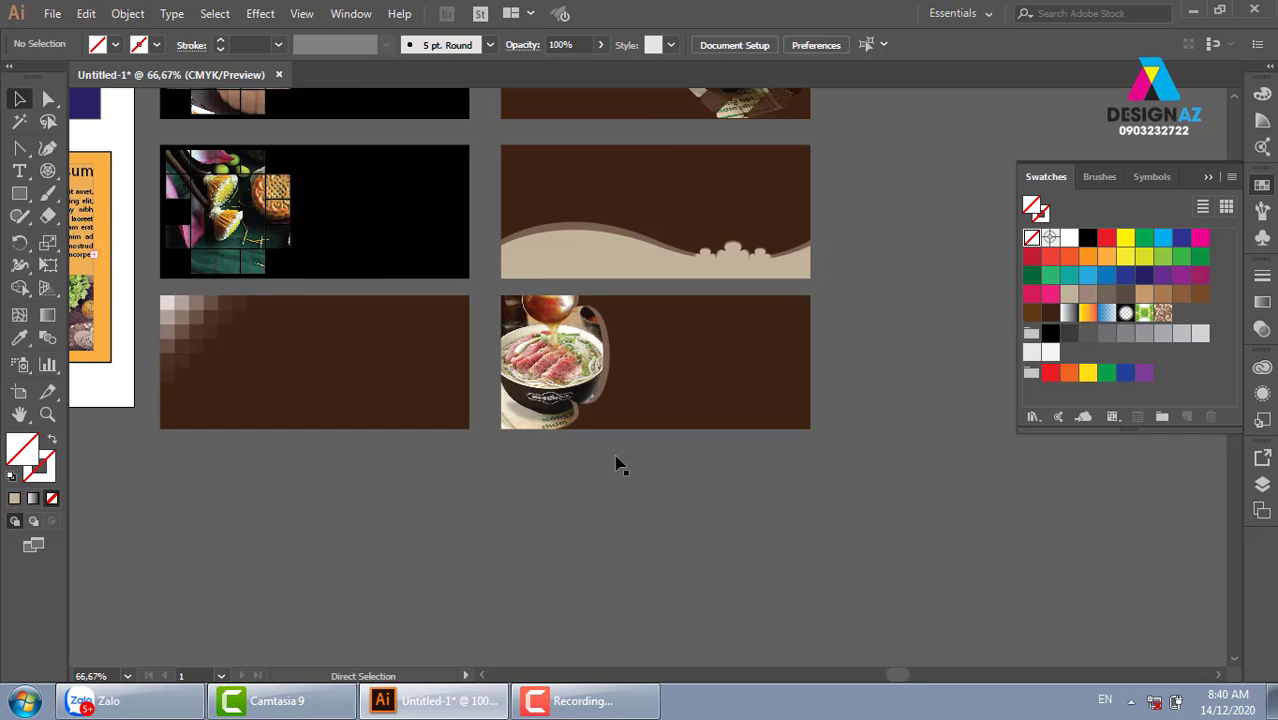
pyautogui.hotkey('ctrl', '-')
pyautogui.hotkey('ctrl', '-')
pyautogui.hotkey('ctrl', '-')
pyautogui.moveTo(562, 358); pyautogui.dragTo(640, 370)
pyautogui.press('z')
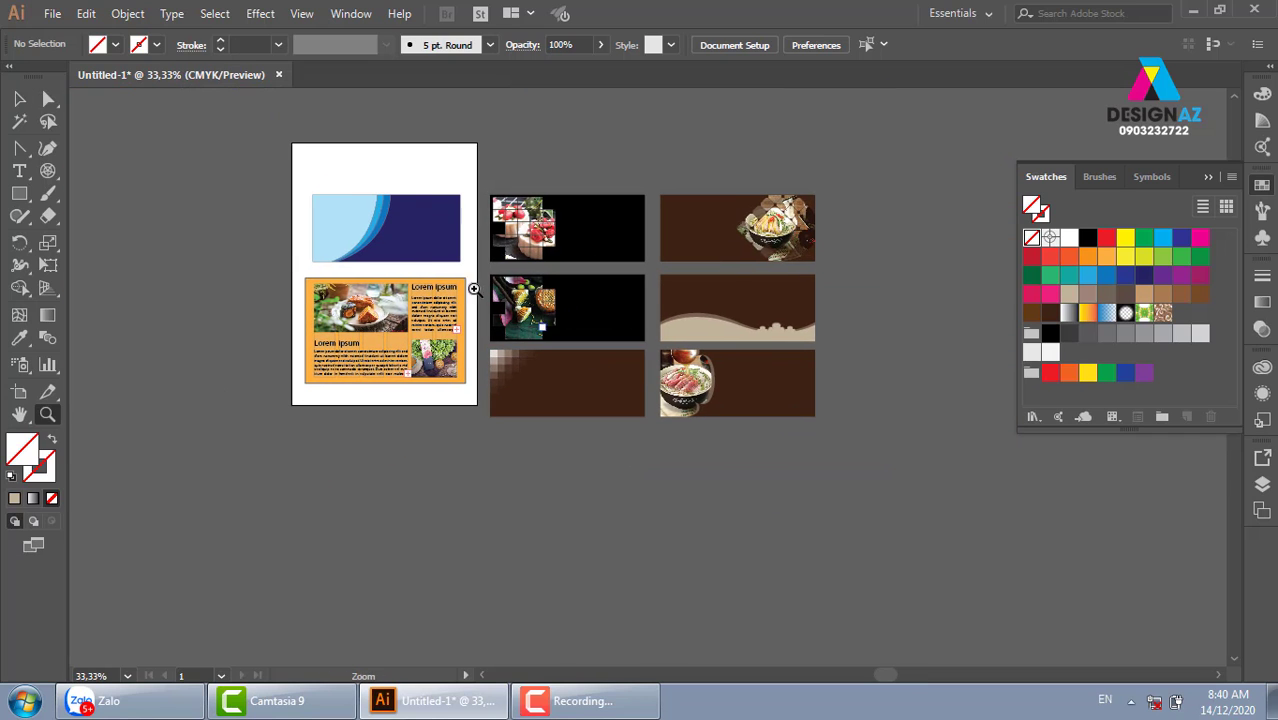
pyautogui.moveTo(306, 196); pyautogui.dragTo(836, 422)
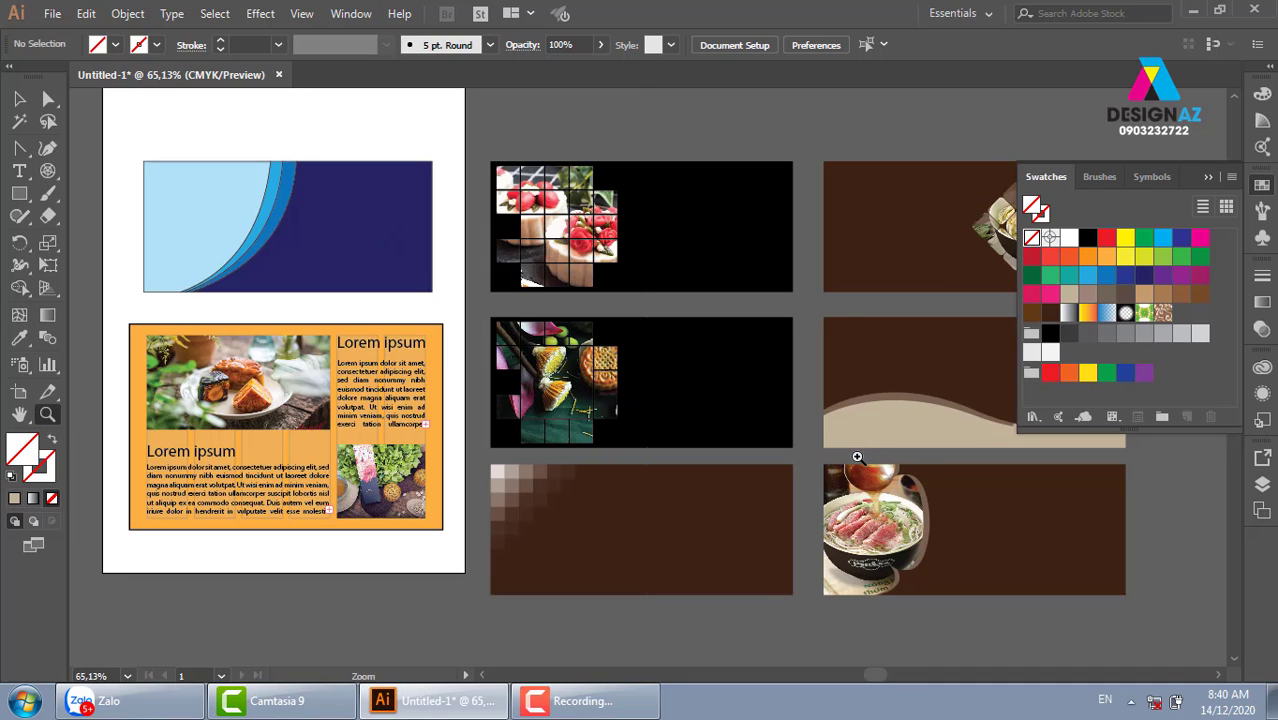
pyautogui.moveTo(927, 461); pyautogui.dragTo(462, 360)
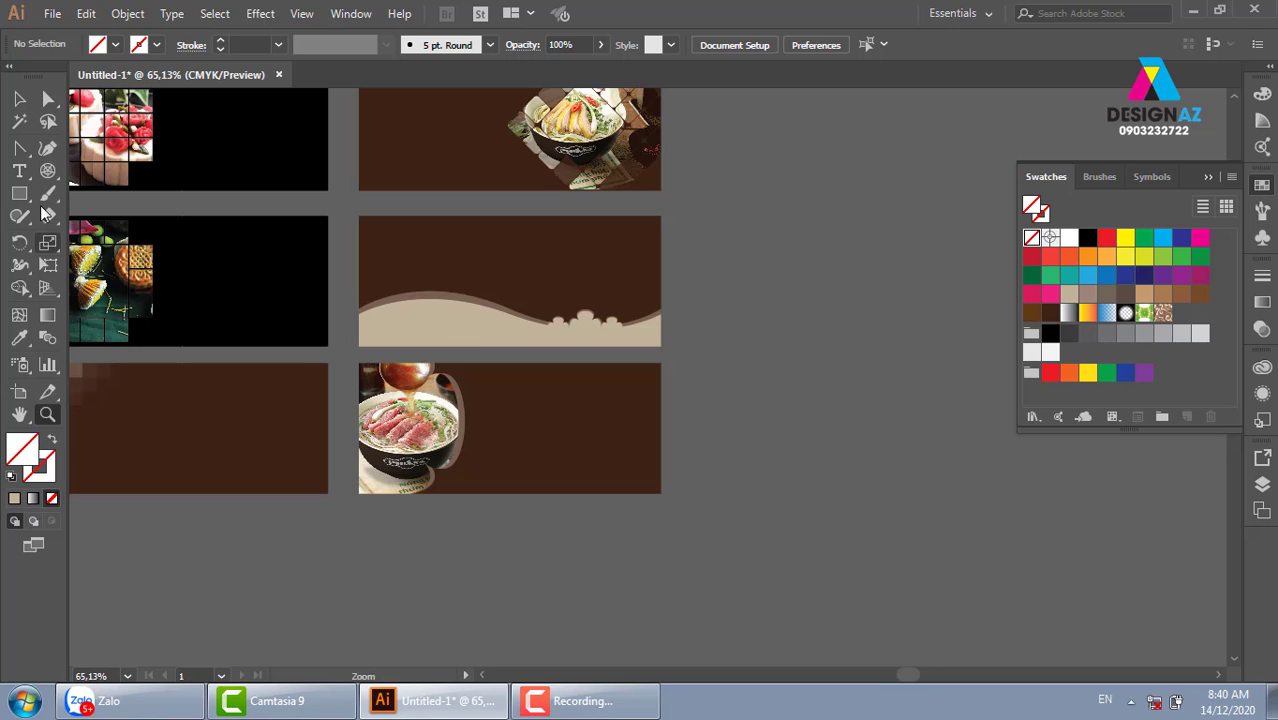
pyautogui.click(20, 99)
pyautogui.moveTo(385, 180)
pyautogui.mouseDown()
pyautogui.moveTo(745, 195)
pyautogui.moveTo(730, 194)
pyautogui.mouseUp()
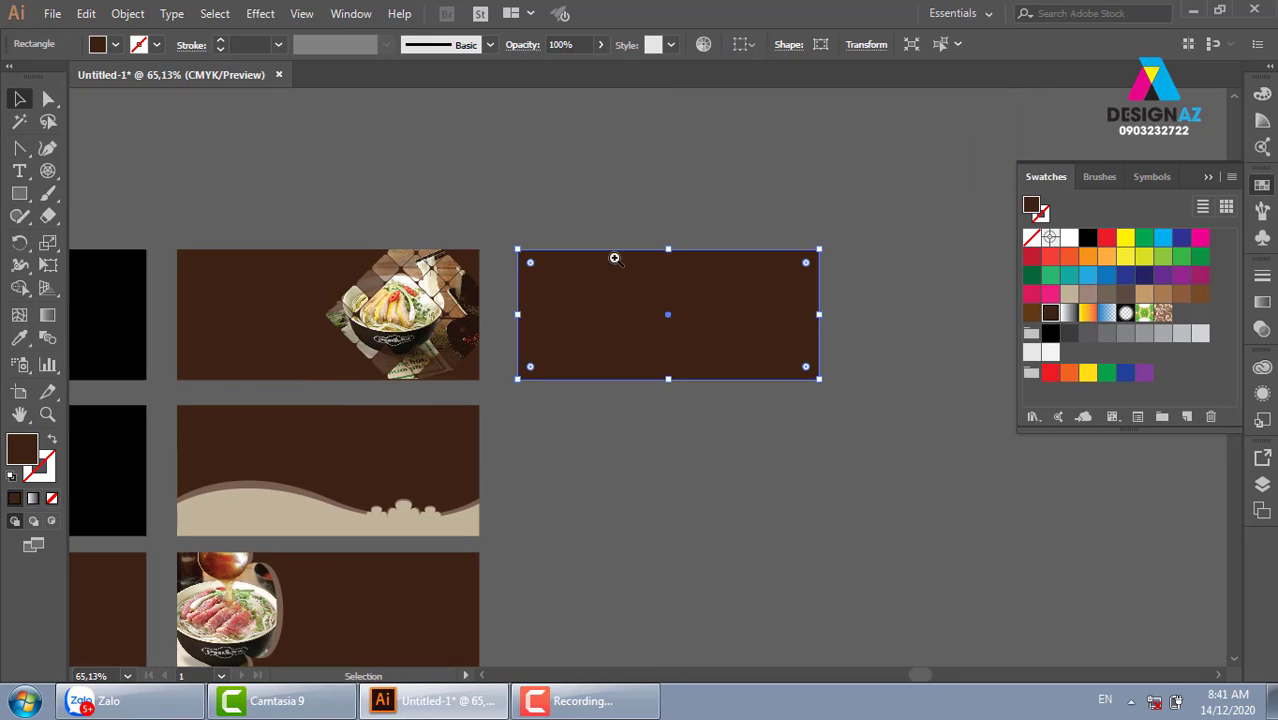
# - Draw a beige-filled rectangle on the left of the brown rectangle copy
pyautogui.press('z')
pyautogui.moveTo(467, 165); pyautogui.dragTo(965, 475)
pyautogui.click(19, 194)
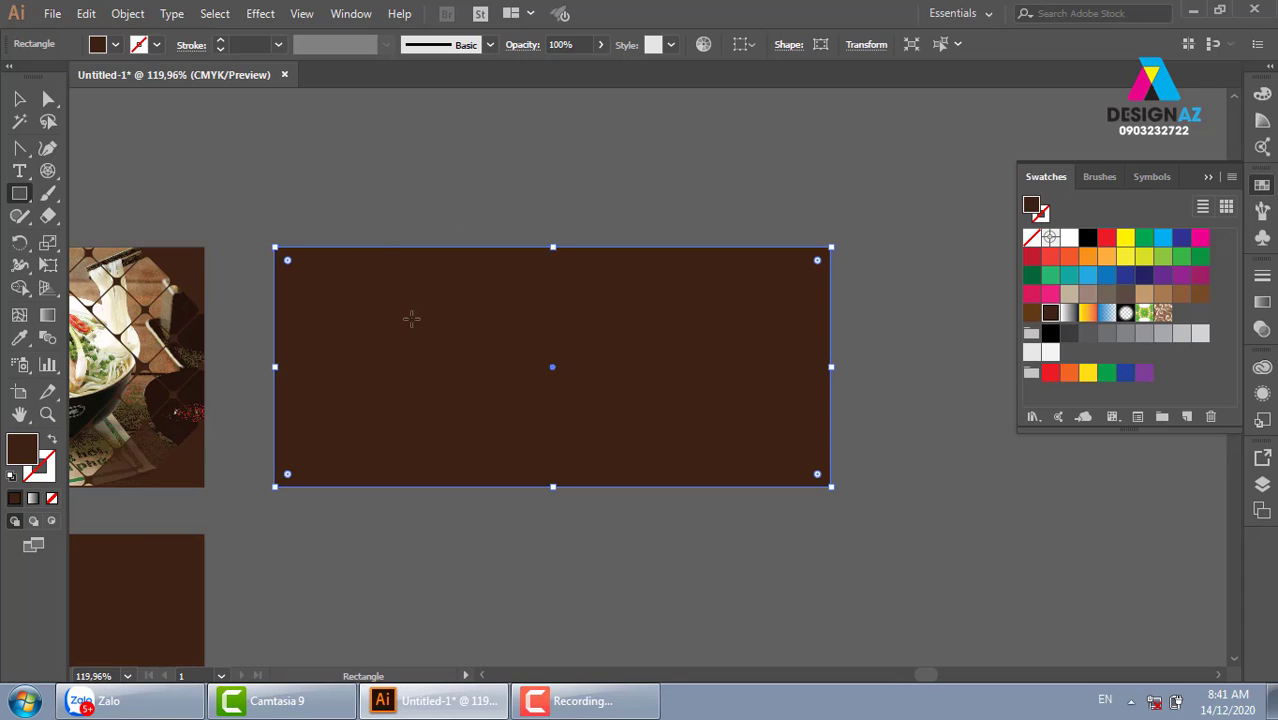
pyautogui.moveTo(338, 248); pyautogui.dragTo(525, 467)
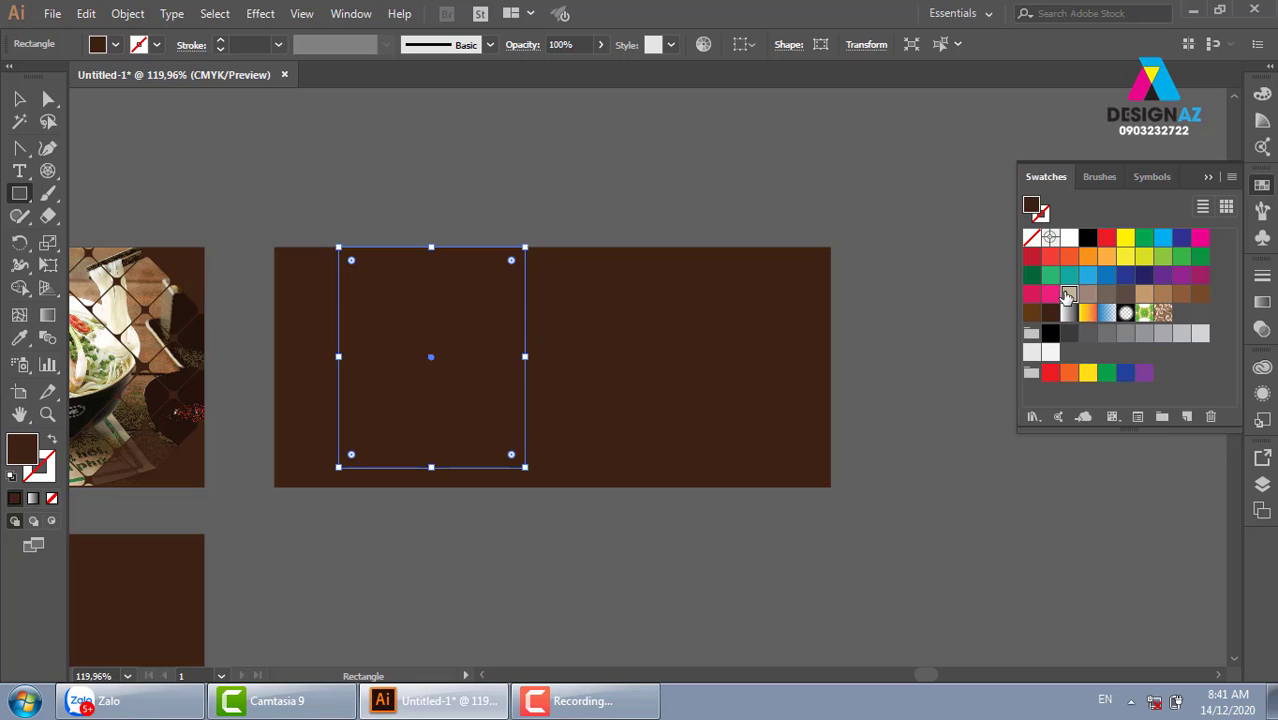
pyautogui.click(1068, 294)
# - Preview Split Into Grid on the rectangle with 5 columns and a 0,1 cm gutter
pyautogui.click(127, 13)
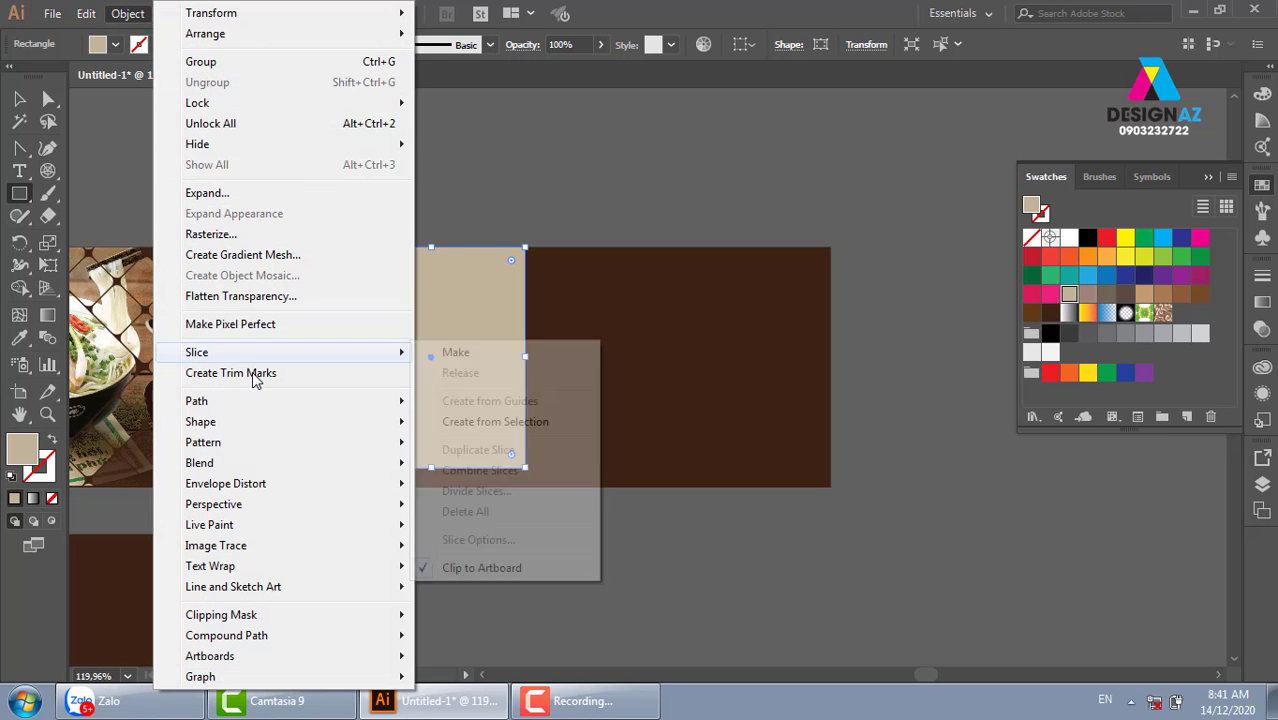
pyautogui.moveTo(196, 400)
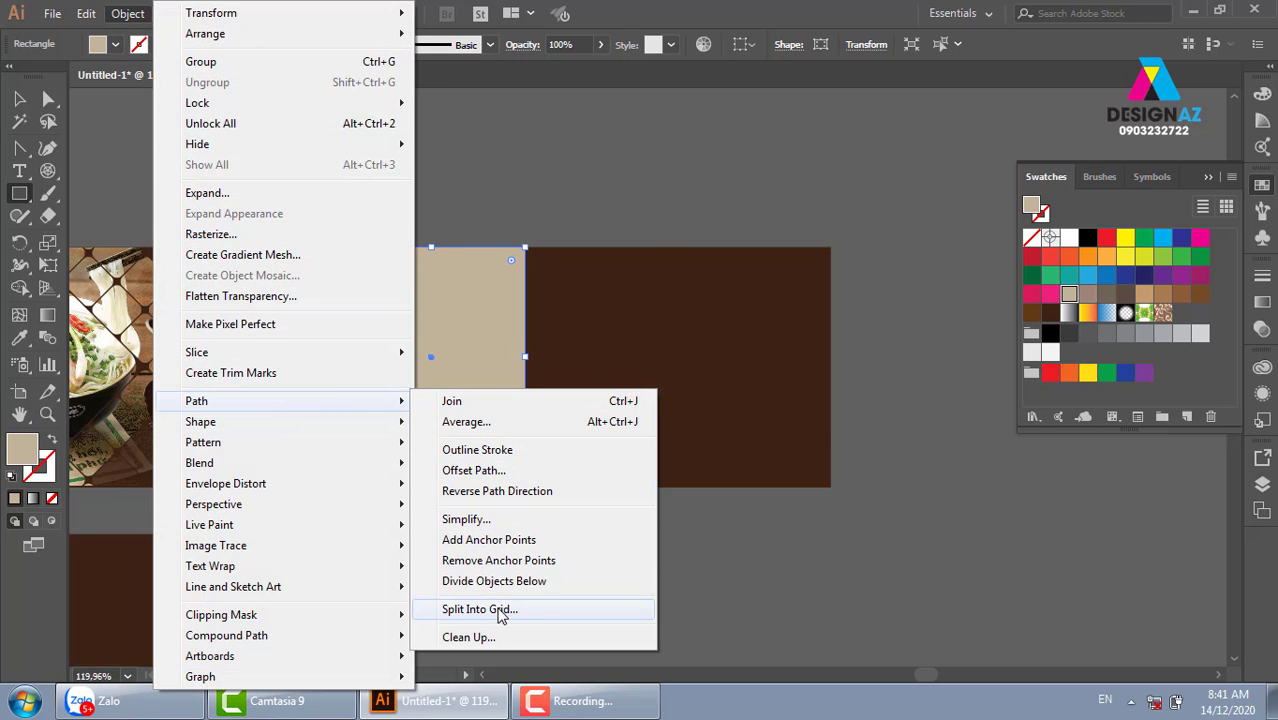
pyautogui.click(499, 608)
pyautogui.click(1058, 210)
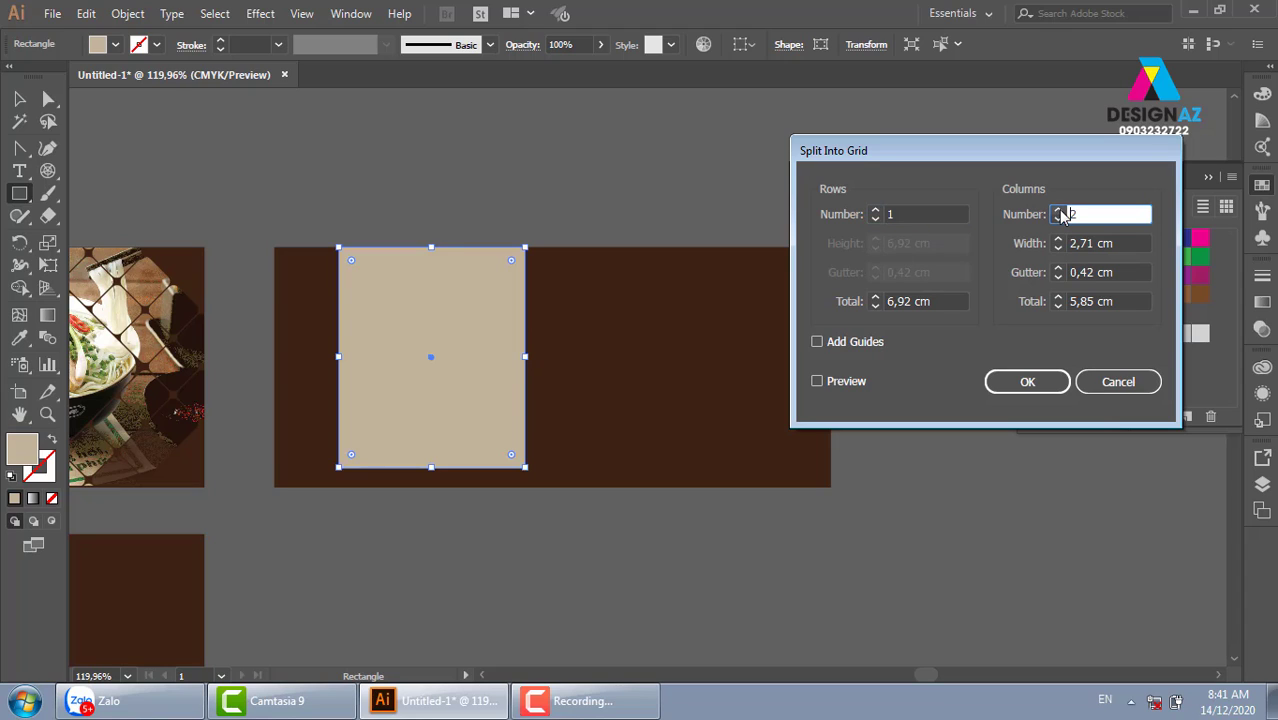
pyautogui.click(846, 381)
pyautogui.click(1058, 210)
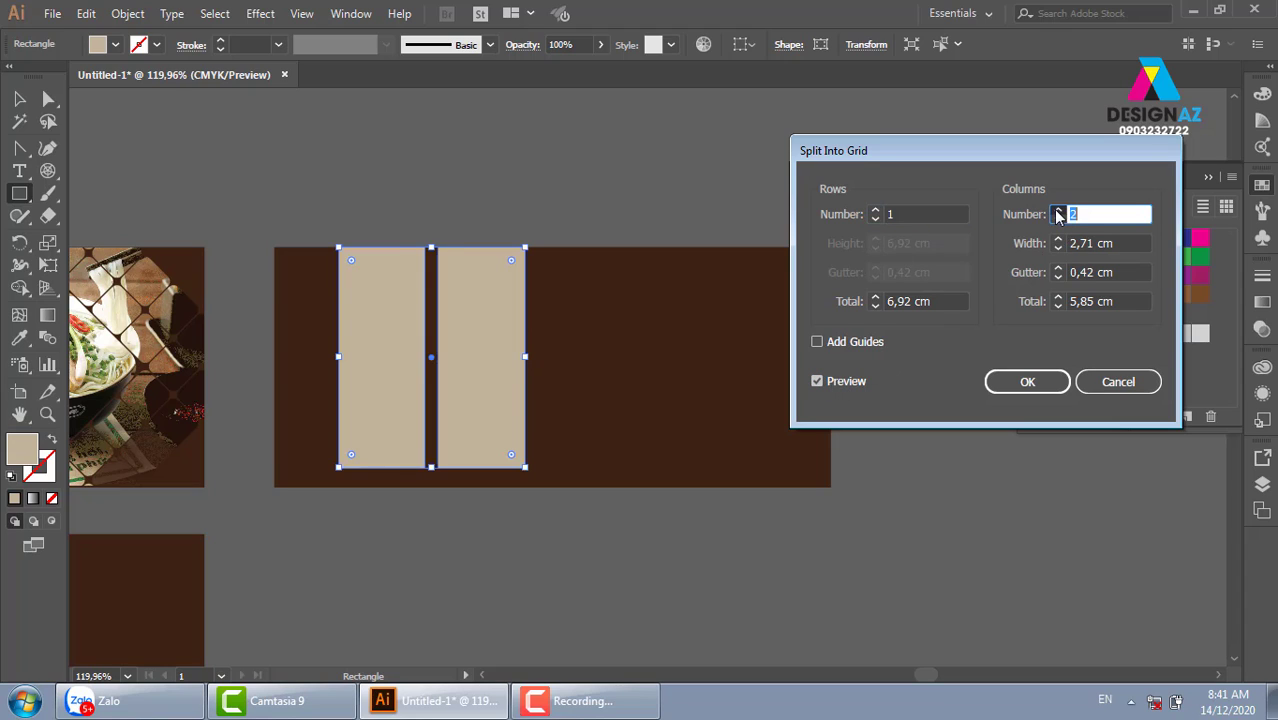
pyautogui.click(1058, 210)
pyautogui.click(1058, 210)
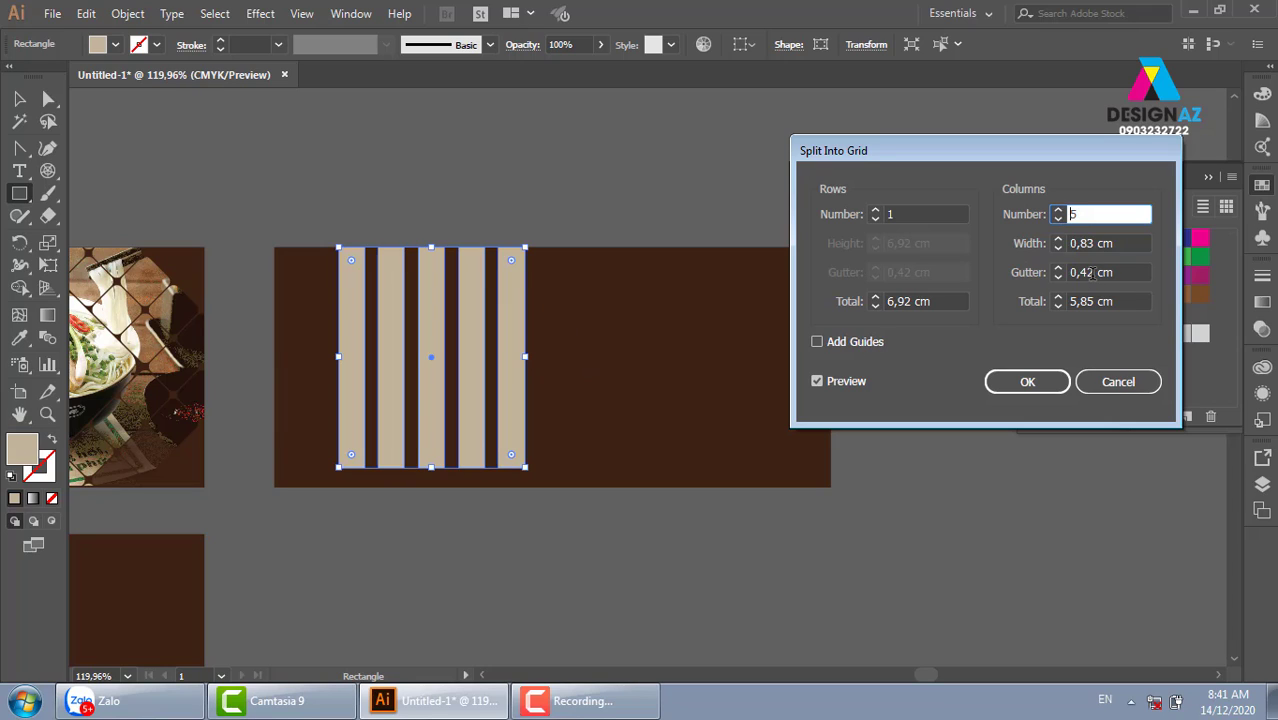
pyautogui.doubleClick(1084, 272)
pyautogui.write('41')
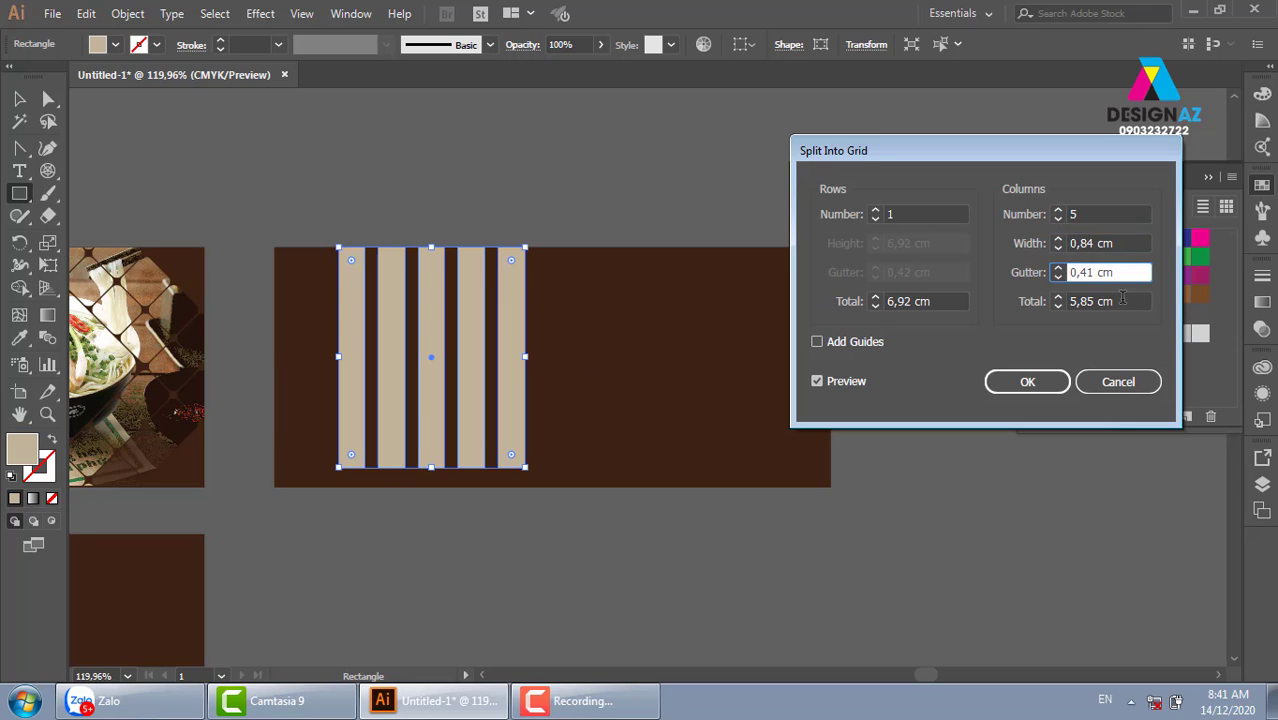
pyautogui.click(1122, 299)
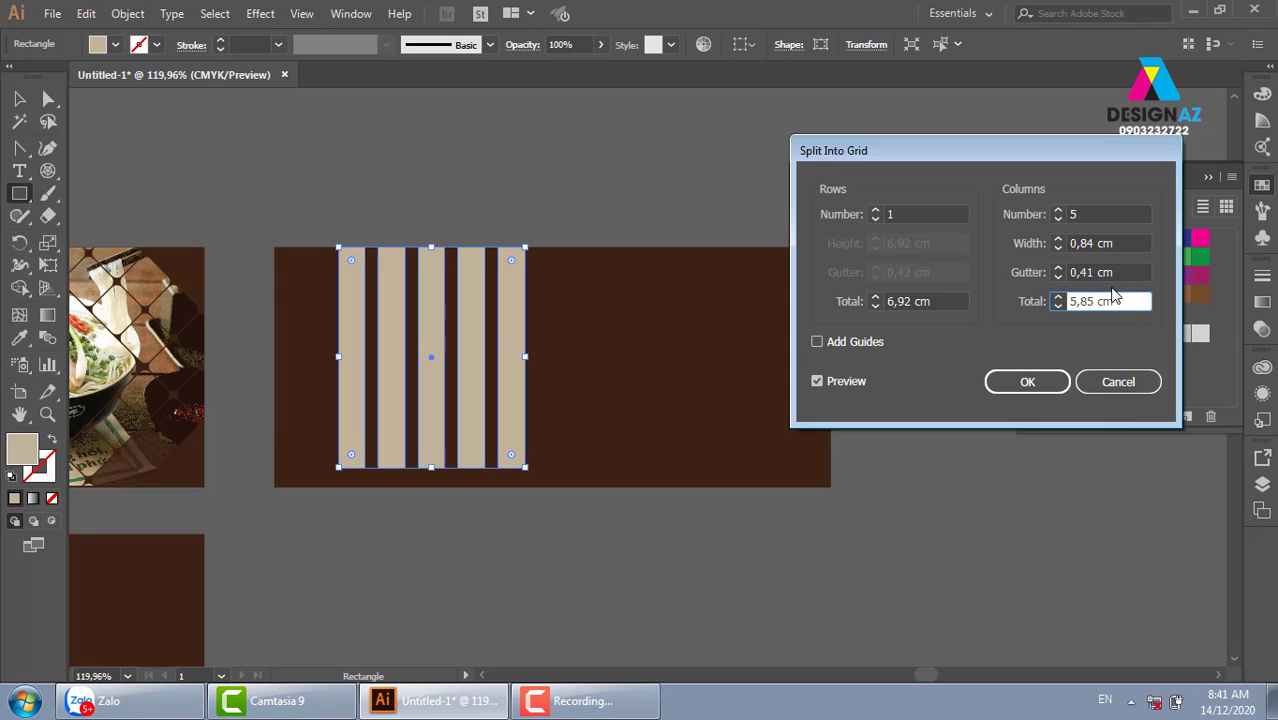
pyautogui.click(1091, 273)
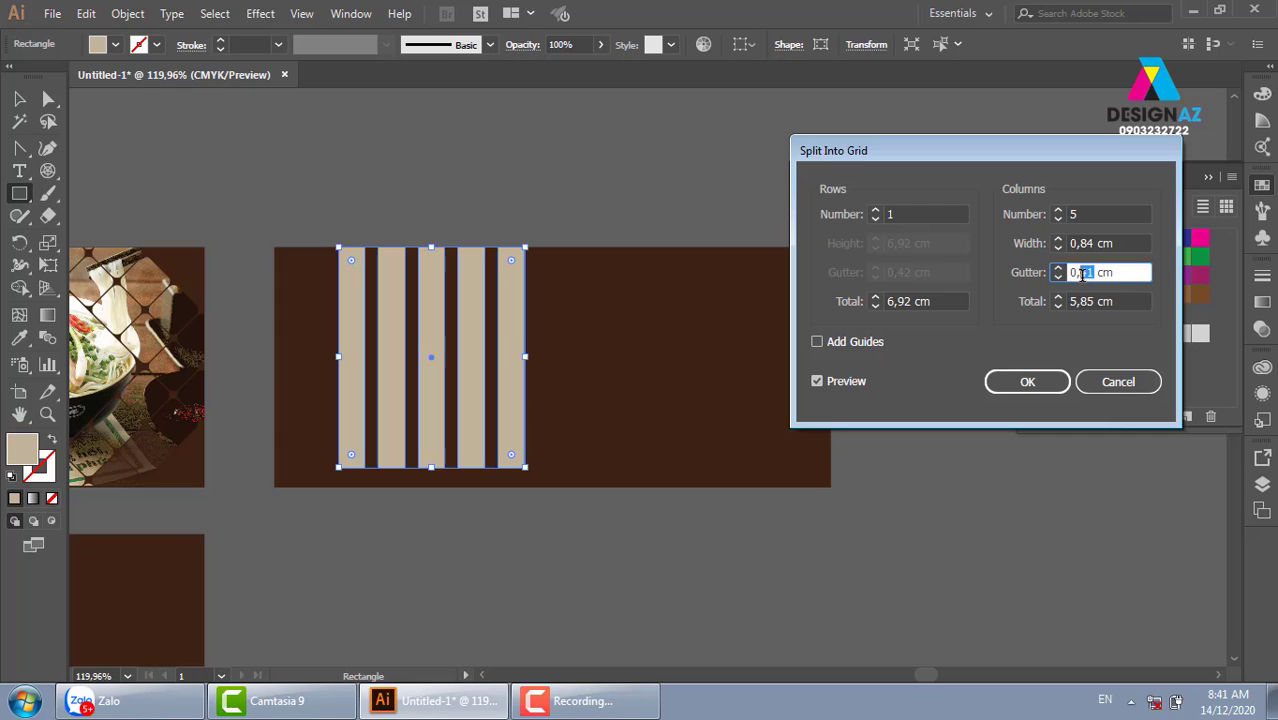
pyautogui.write('1')
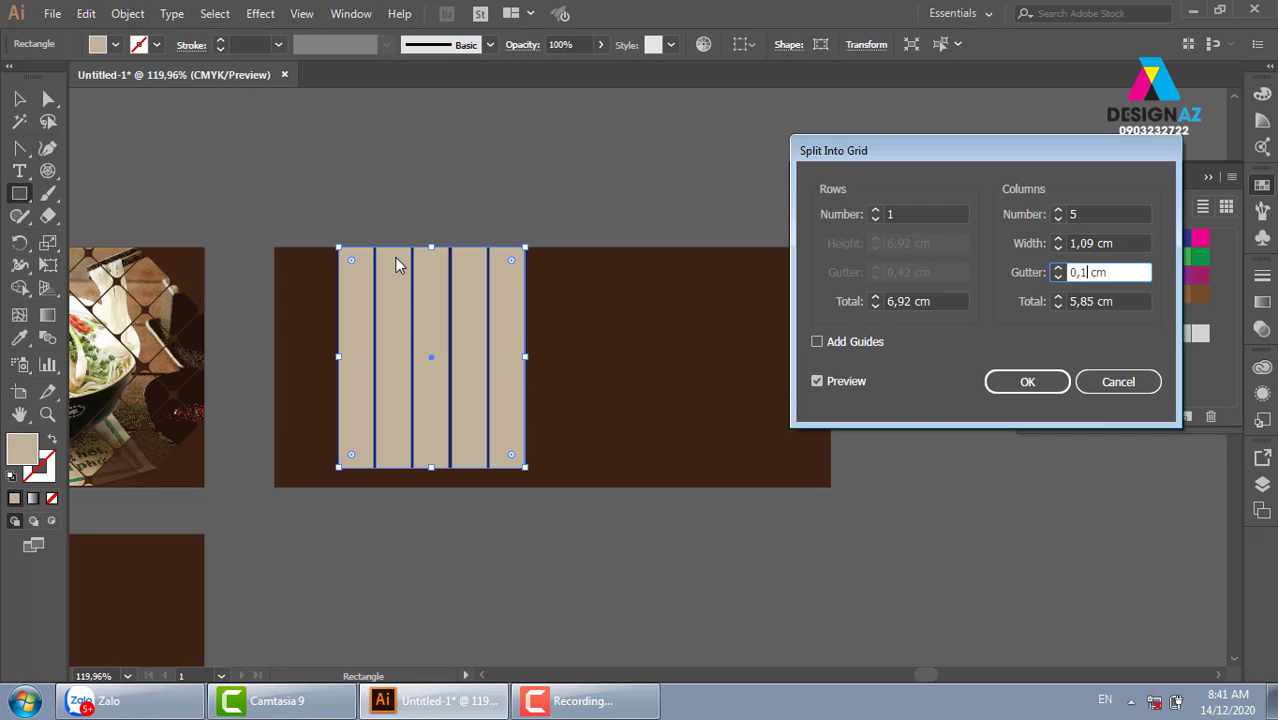
# - Apply the five-column split and zoom in on the stripes
pyautogui.click(1055, 382)
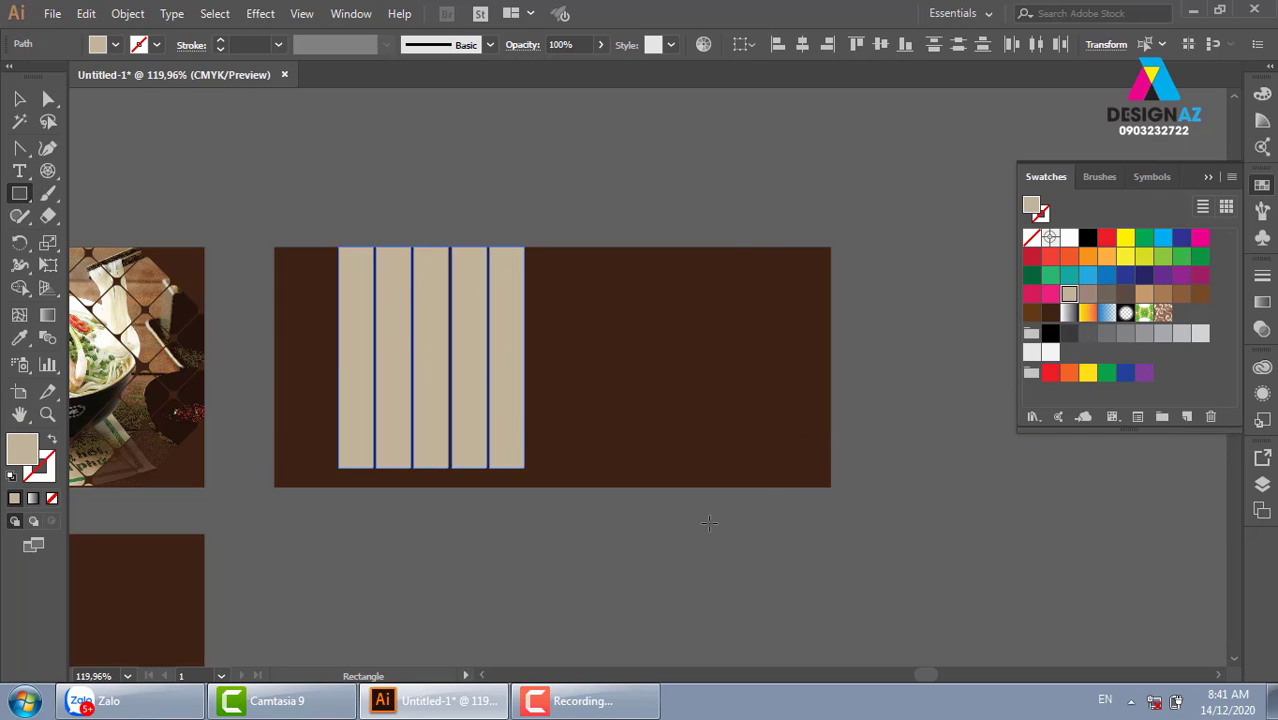
pyautogui.click(571, 472)
pyautogui.click(676, 383)
pyautogui.click(19, 99)
pyautogui.click(566, 154)
pyautogui.press('z')
pyautogui.moveTo(646, 480); pyautogui.dragTo(668, 437)
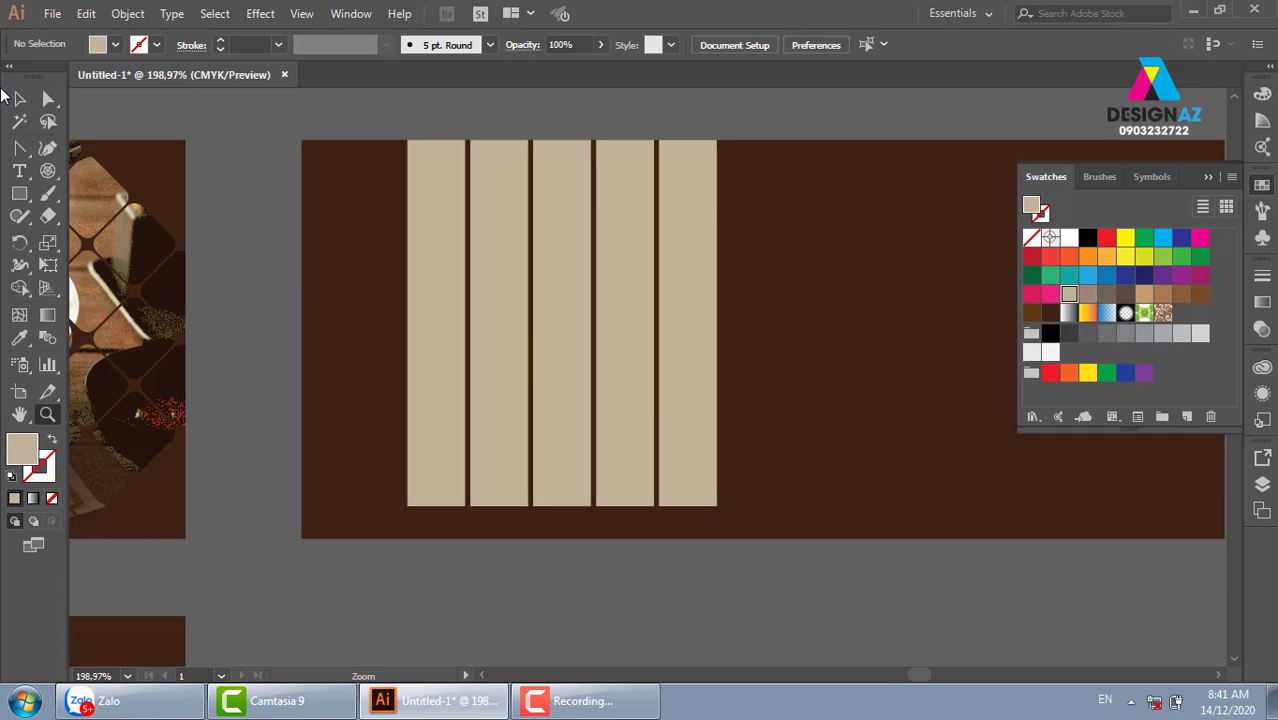
pyautogui.click(19, 99)
# - Shorten the first, third, fourth and fifth stripes from the bottom to staggered lengths
pyautogui.click(463, 430)
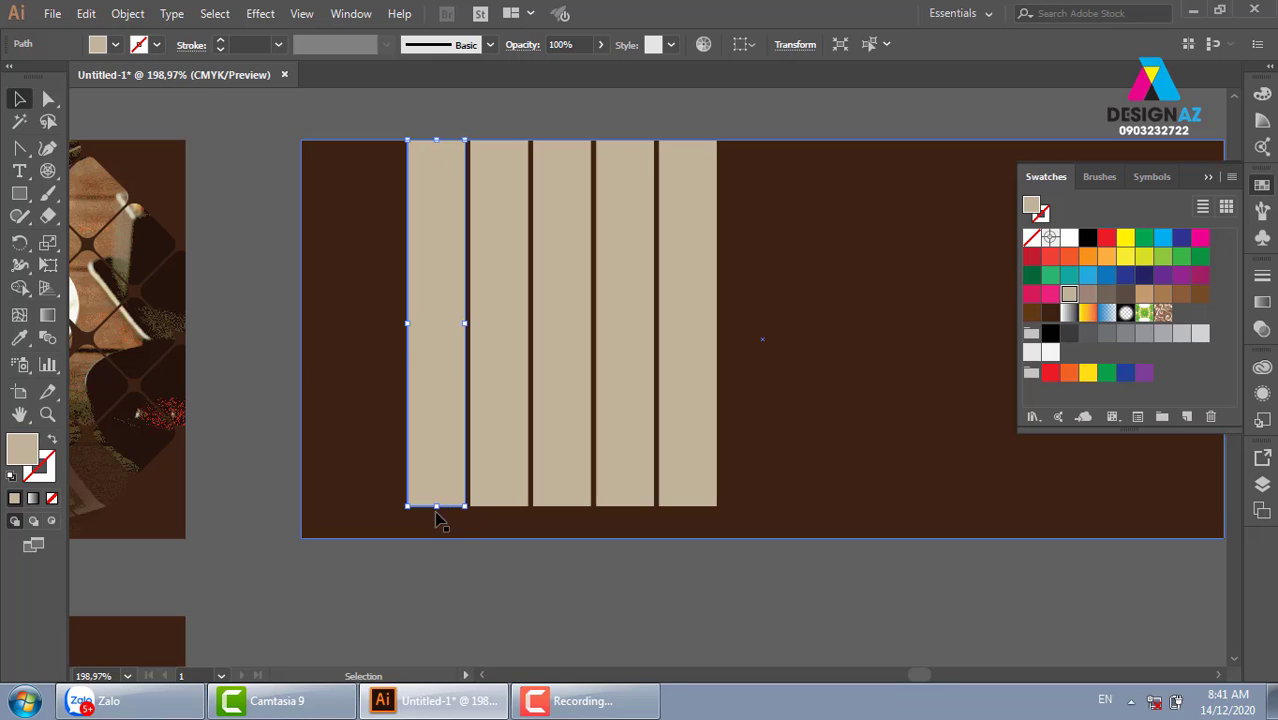
pyautogui.moveTo(436, 506); pyautogui.dragTo(440, 410)
pyautogui.click(632, 432)
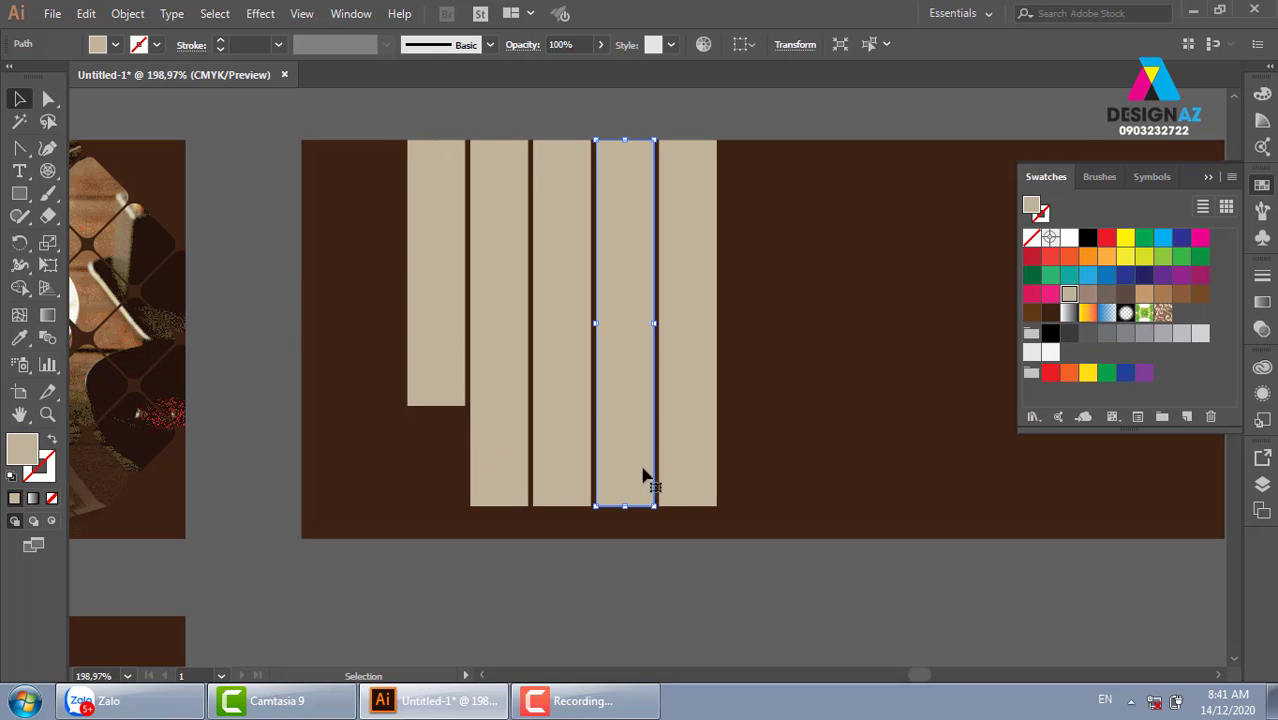
pyautogui.moveTo(631, 506); pyautogui.dragTo(633, 443)
pyautogui.click(568, 487)
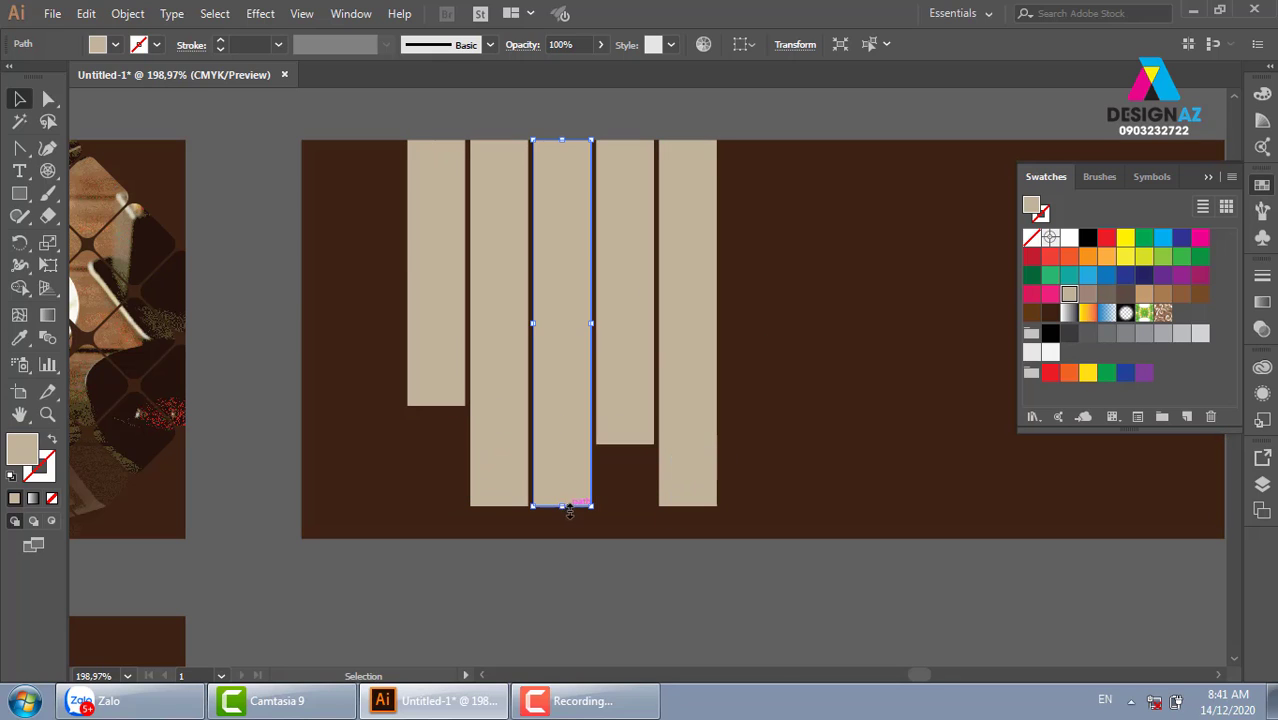
pyautogui.moveTo(562, 506); pyautogui.dragTo(562, 478)
pyautogui.click(710, 485)
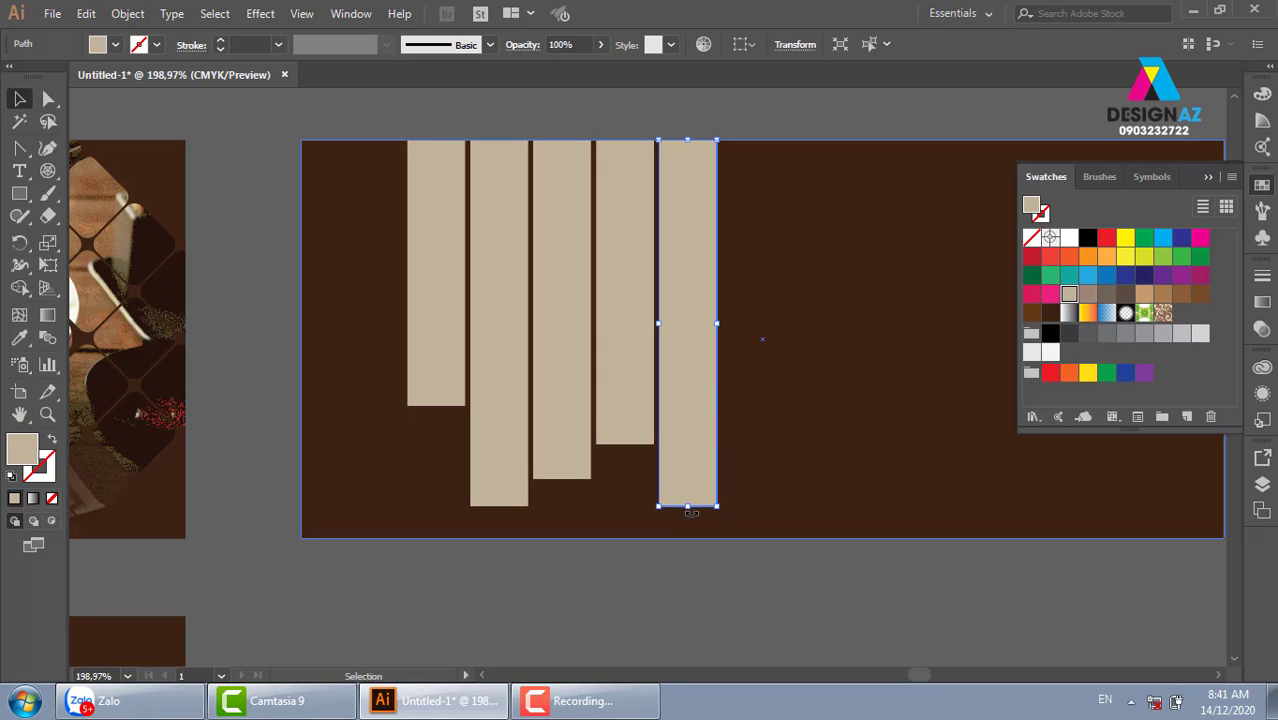
pyautogui.moveTo(689, 511); pyautogui.dragTo(682, 385)
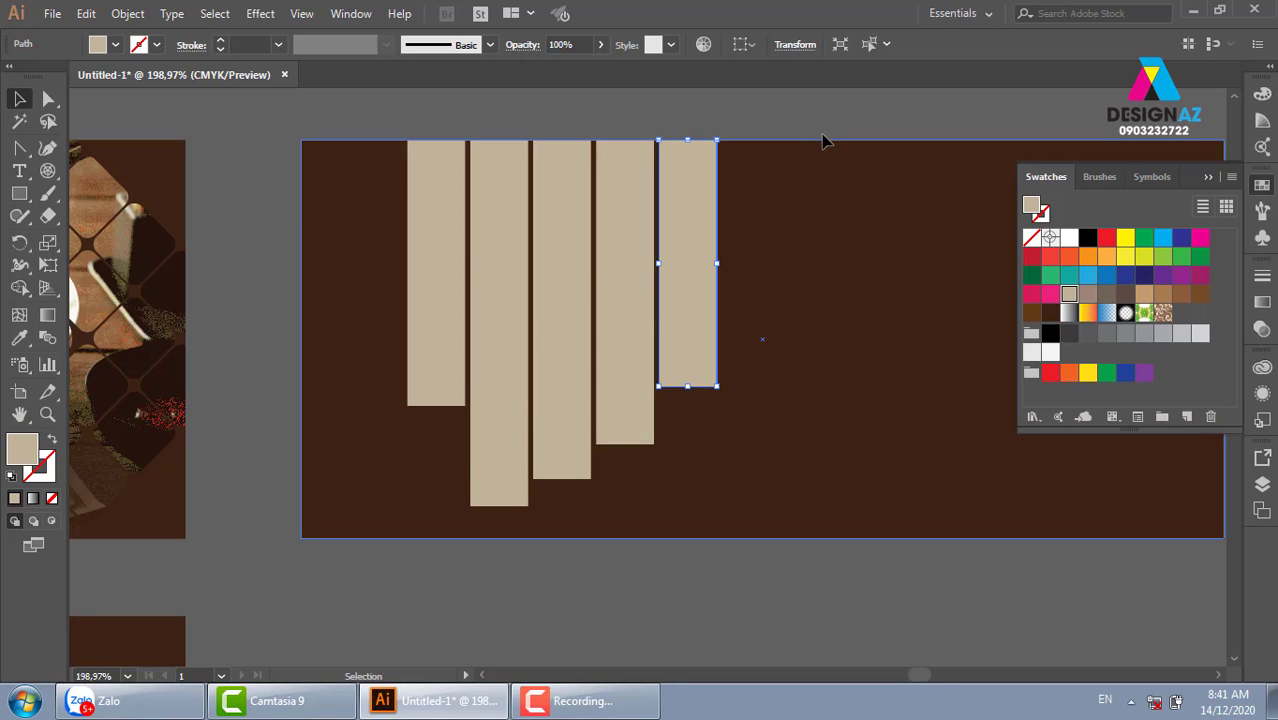
# - Select all five stripes without the brown background
pyautogui.click(824, 141)
pyautogui.moveTo(354, 94); pyautogui.dragTo(746, 290)
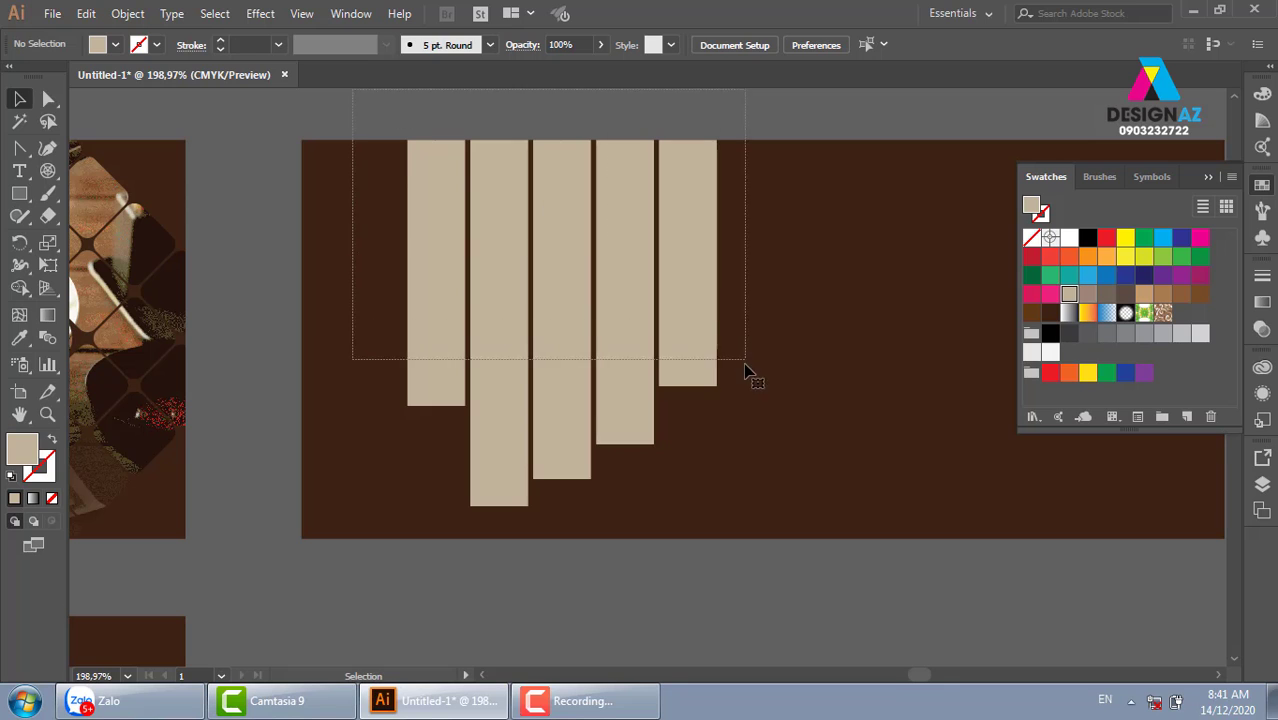
pyautogui.keyDown('shift'); pyautogui.click(742, 177); pyautogui.keyUp('shift')
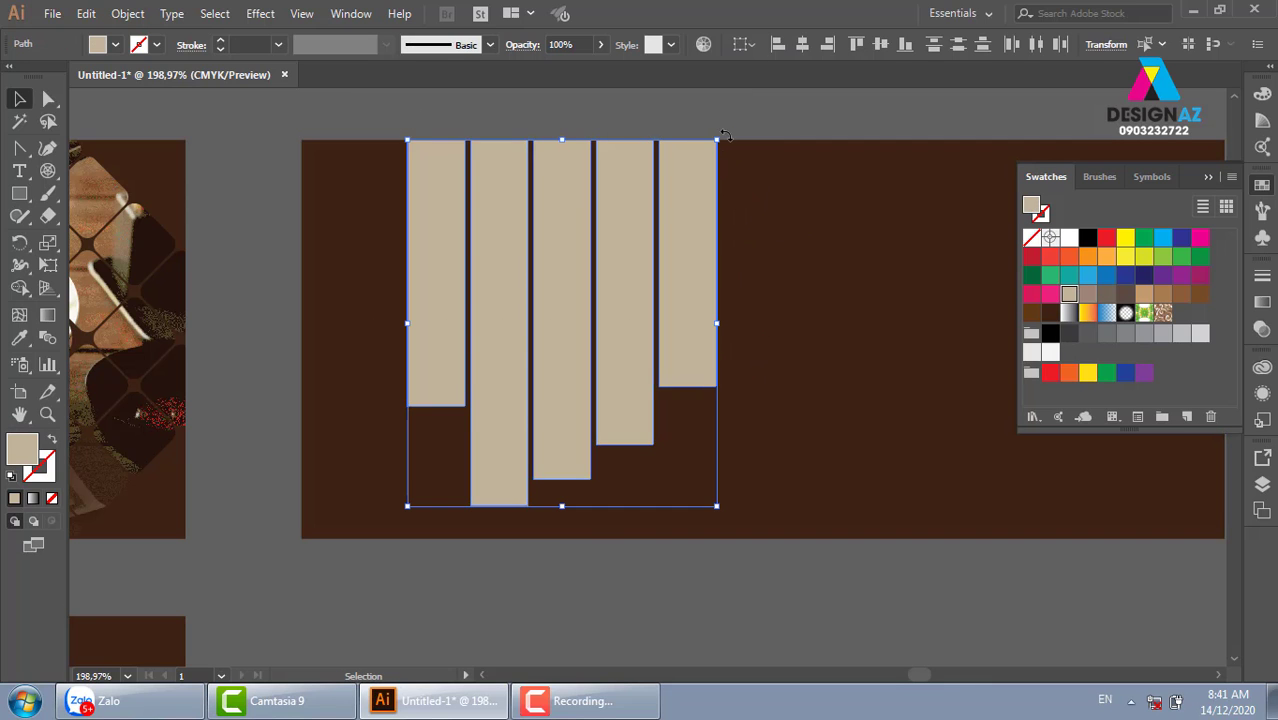
# - Rotate the stripes to a 45° diagonal, enlarge them, and position them over the banner's upper-left
pyautogui.moveTo(725, 135)
pyautogui.mouseDown()
pyautogui.moveTo(665, 118)
pyautogui.moveTo(550, 125)
pyautogui.mouseUp()
pyautogui.moveTo(579, 308)
pyautogui.mouseDown()
pyautogui.moveTo(673, 377)
pyautogui.moveTo(678, 358)
pyautogui.mouseUp()
pyautogui.moveTo(542, 238); pyautogui.dragTo(415, 110)
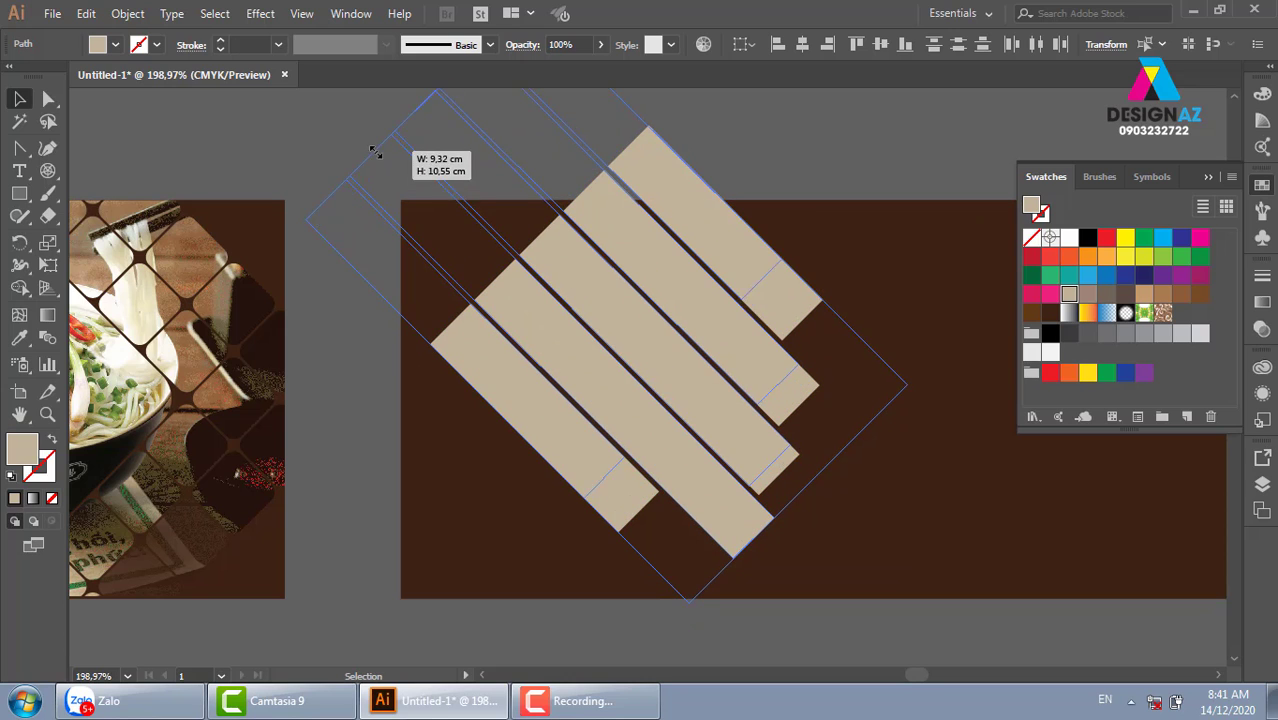
pyautogui.moveTo(652, 360); pyautogui.dragTo(652, 368)
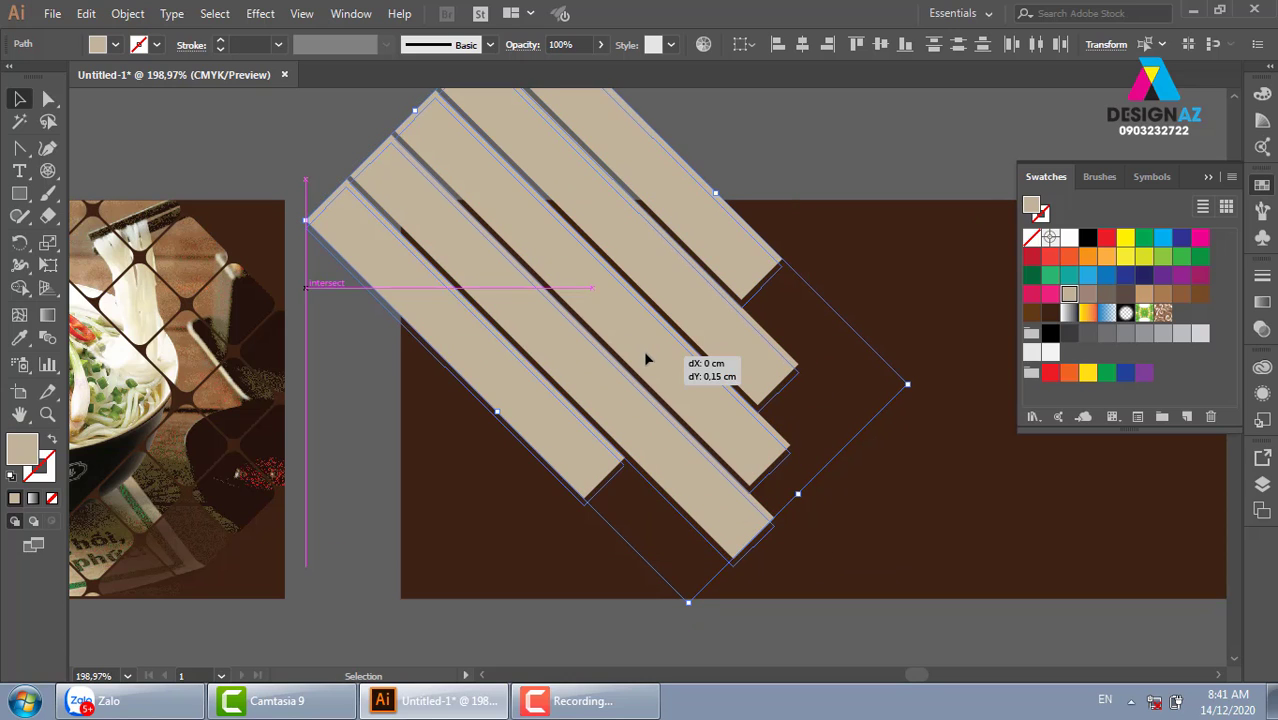
pyautogui.moveTo(869, 510); pyautogui.dragTo(779, 513)
pyautogui.moveTo(536, 359); pyautogui.dragTo(548, 378)
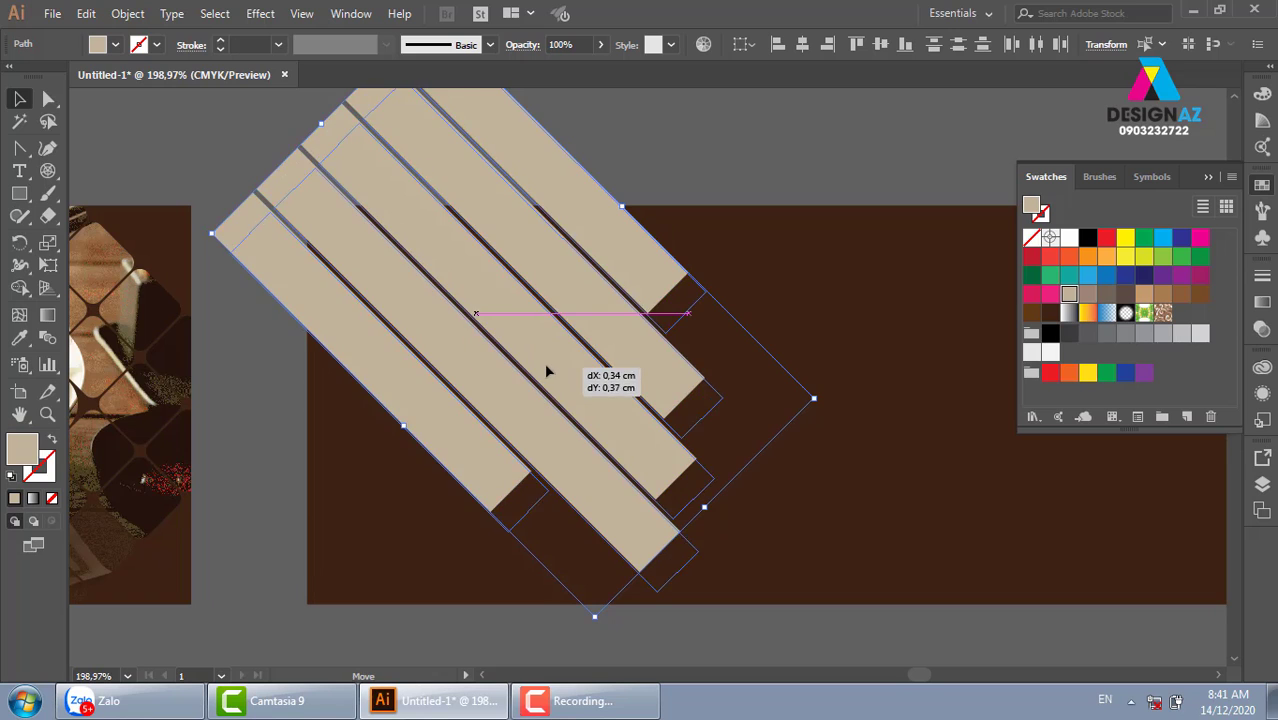
# - Select the stripes with the brown banner and start trimming the overhanging stripe ends with Shape Builder
pyautogui.moveTo(795, 178); pyautogui.dragTo(395, 522)
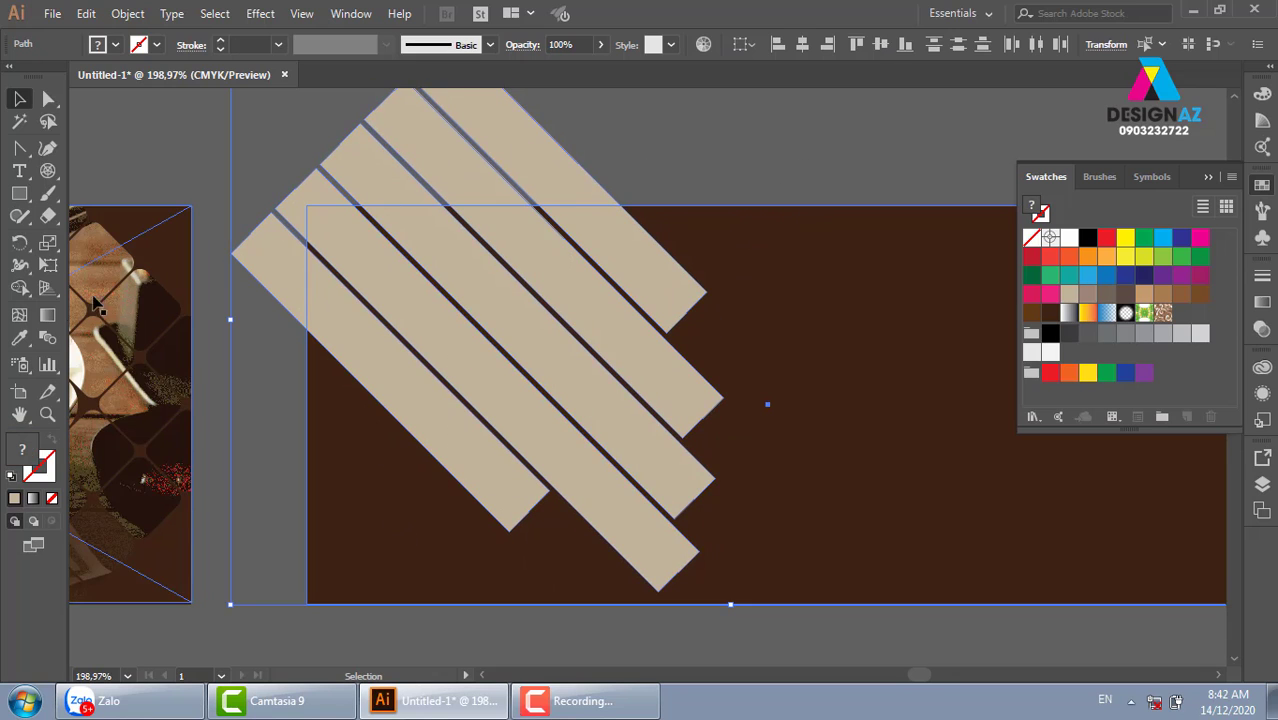
pyautogui.click(19, 287)
pyautogui.moveTo(276, 345); pyautogui.dragTo(614, 165)
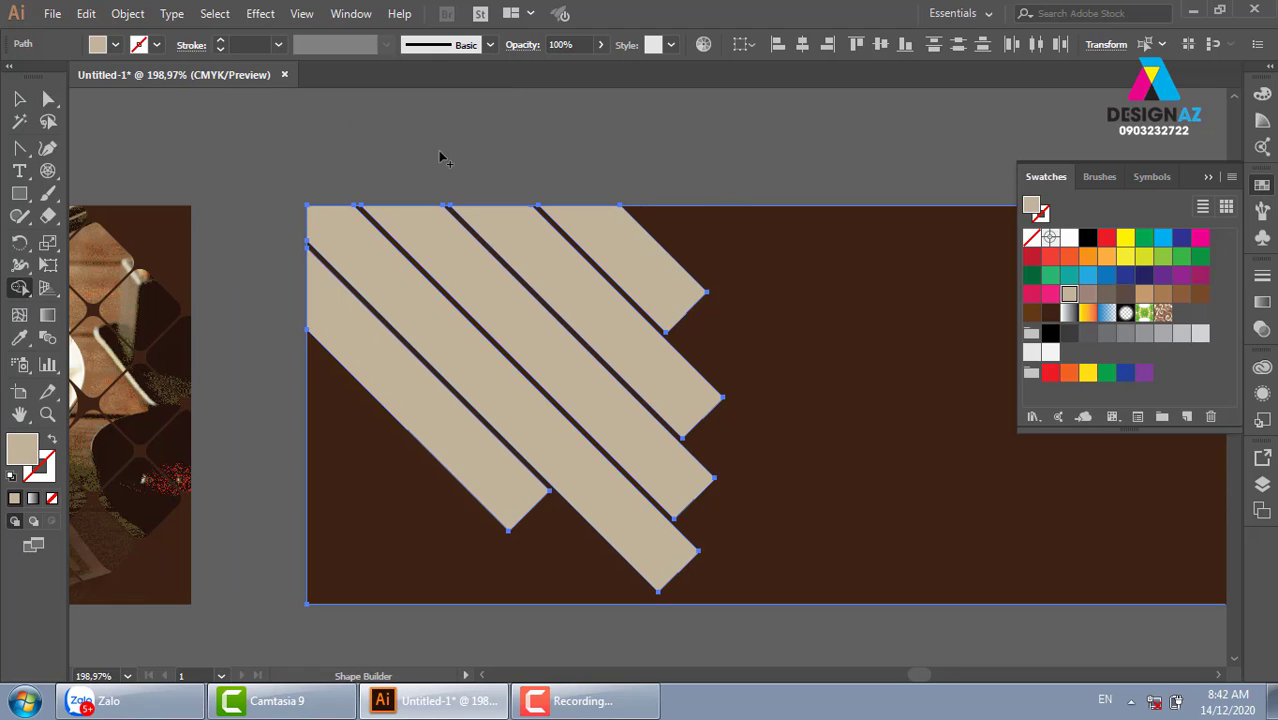
# - Select only the trimmed beige stripes and combine them into one compound path
pyautogui.click(18, 99)
pyautogui.click(712, 204)
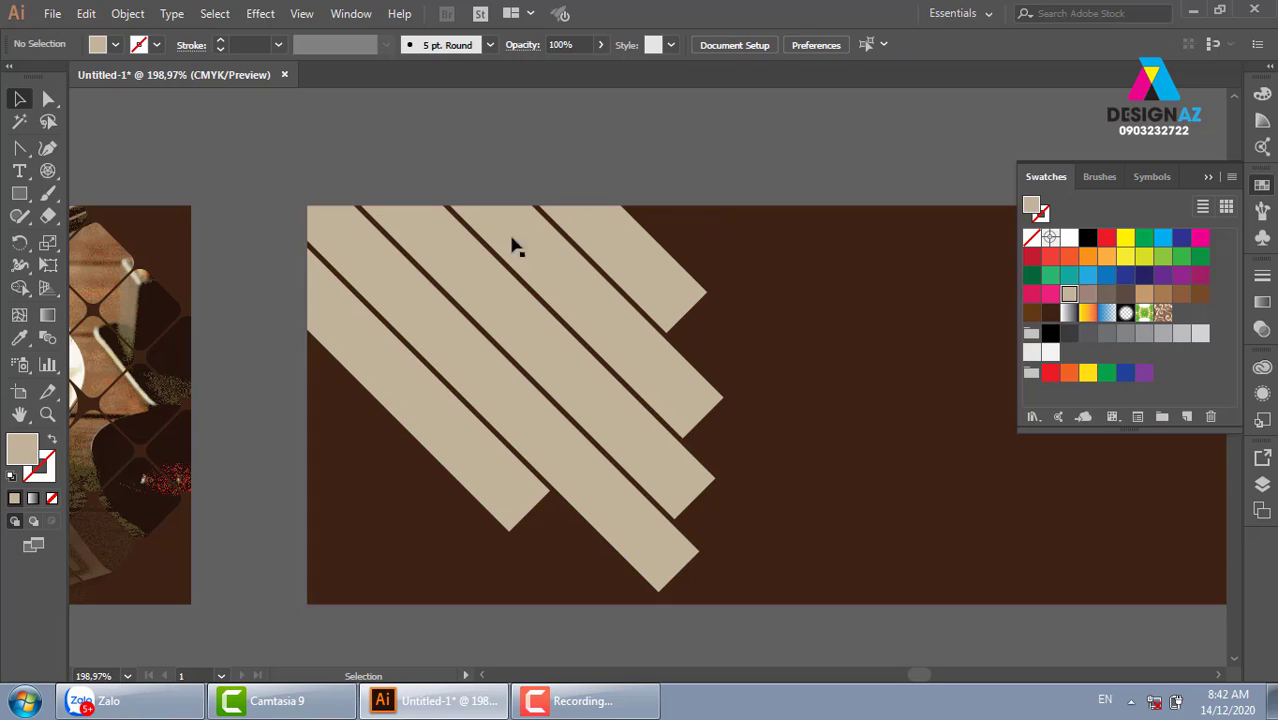
pyautogui.moveTo(257, 166); pyautogui.dragTo(808, 562)
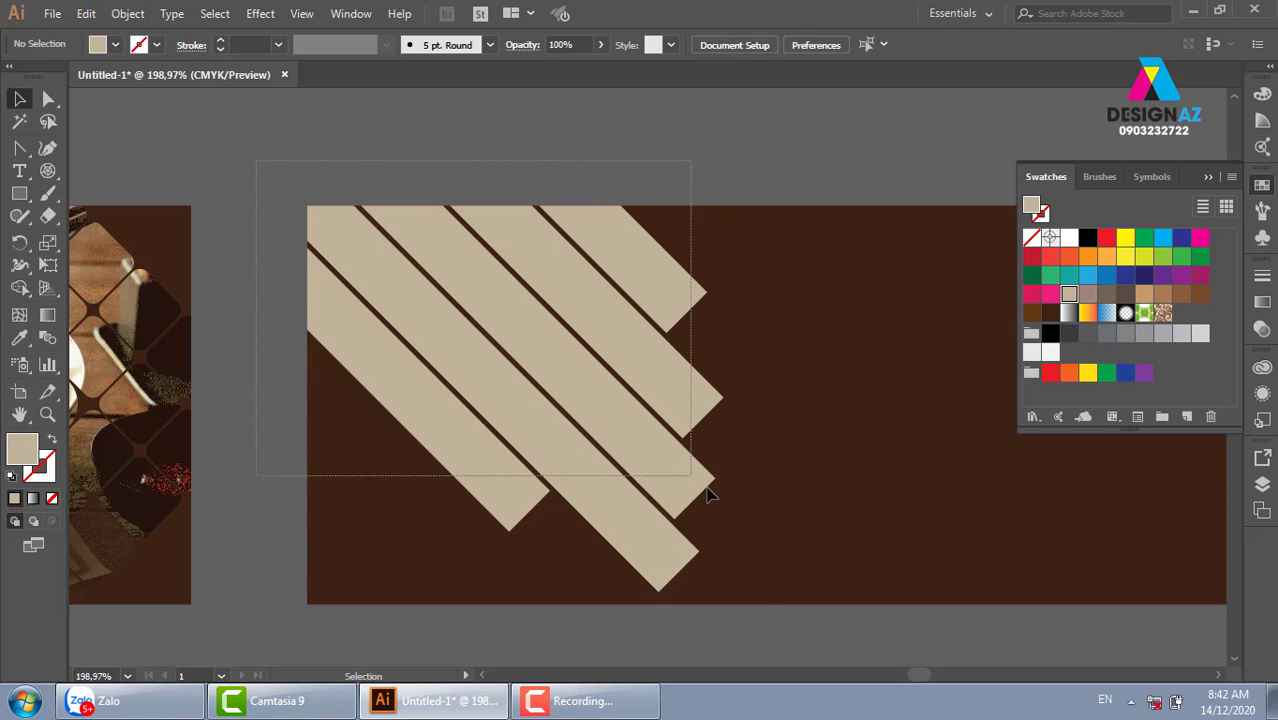
pyautogui.keyDown('shift'); pyautogui.click(836, 544); pyautogui.keyUp('shift')
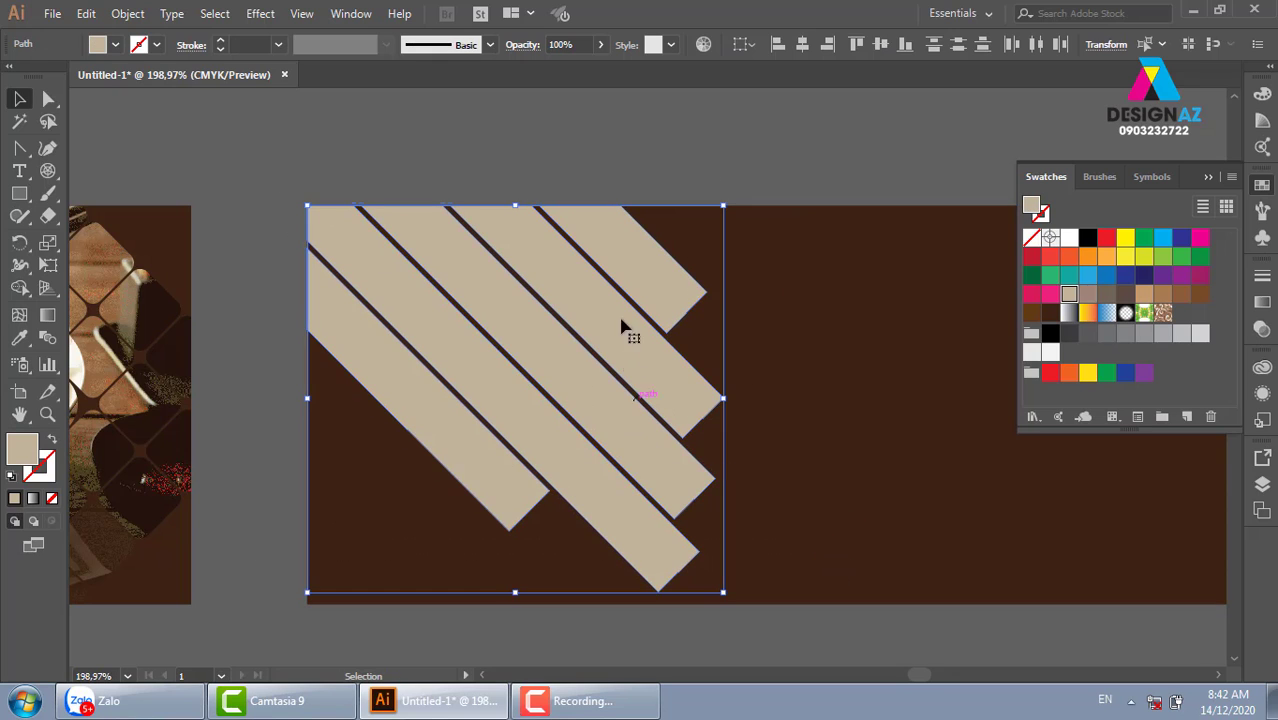
pyautogui.click(128, 13)
pyautogui.moveTo(227, 635)
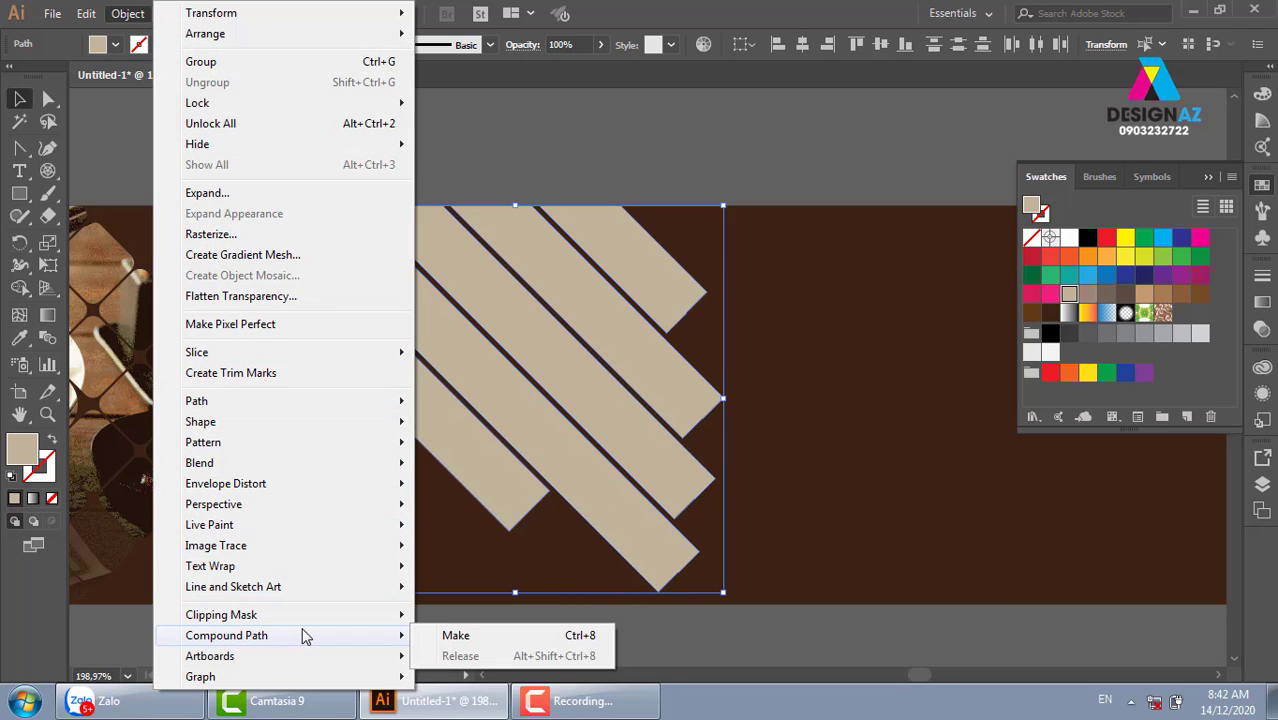
pyautogui.click(462, 640)
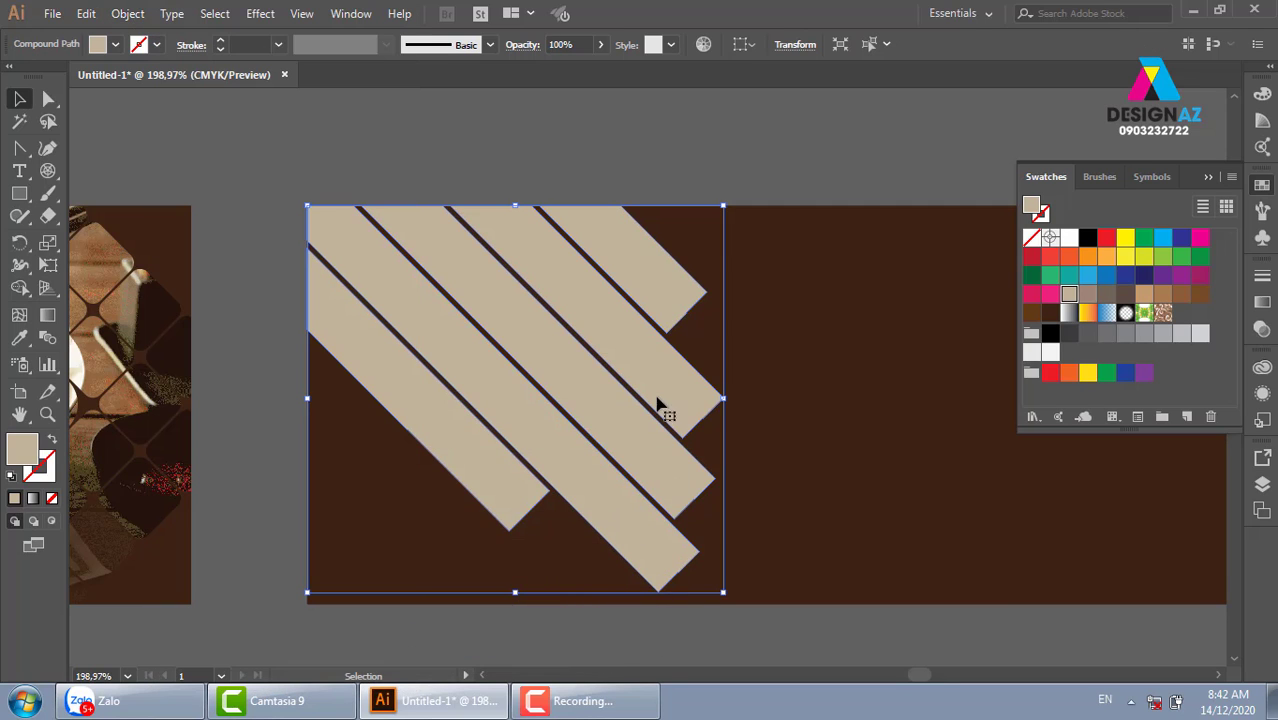
pyautogui.click(727, 165)
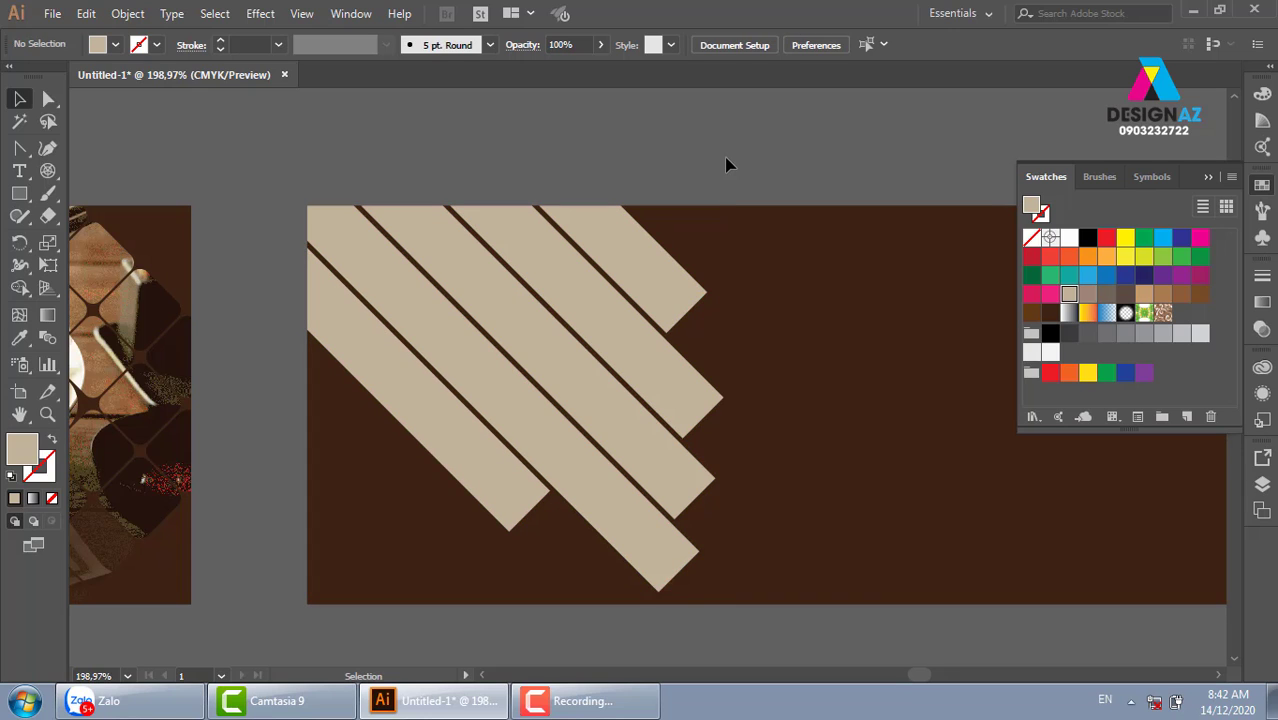
pyautogui.moveTo(765, 463); pyautogui.dragTo(613, 435)
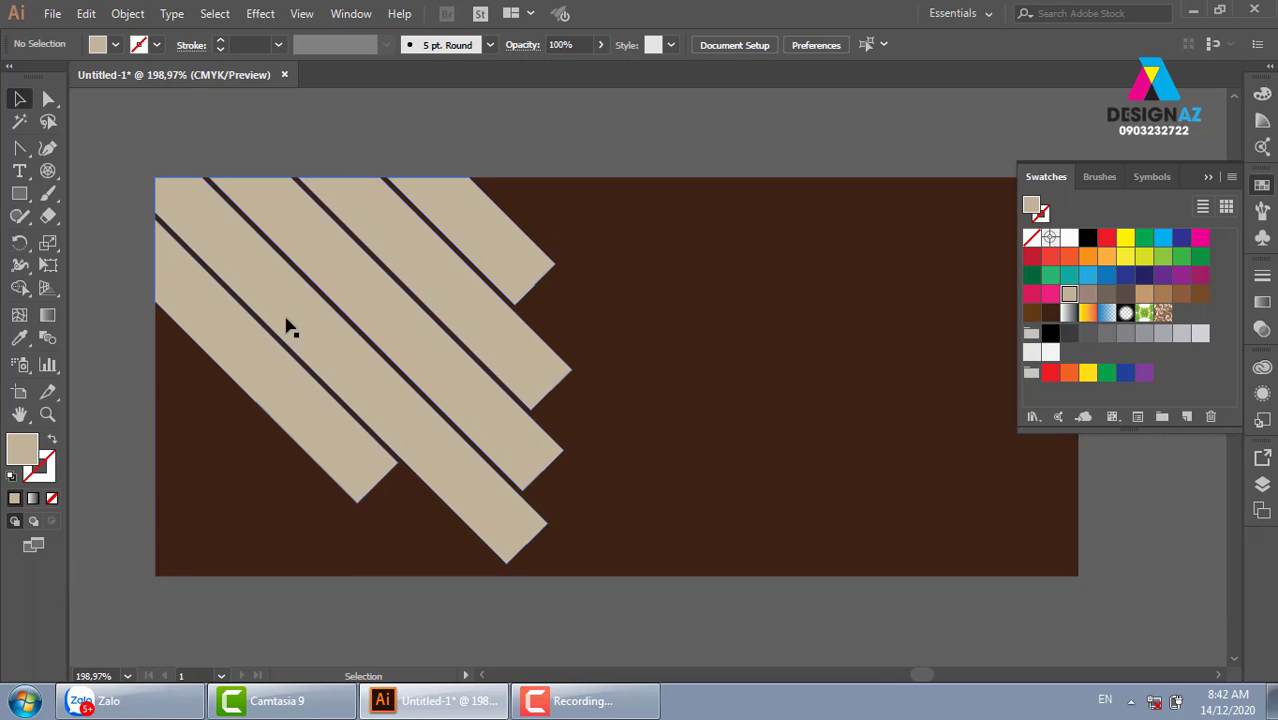
# - Place the restaurant interior photo, sized to cover the striped brown banner
pyautogui.click(52, 14)
pyautogui.click(171, 318)
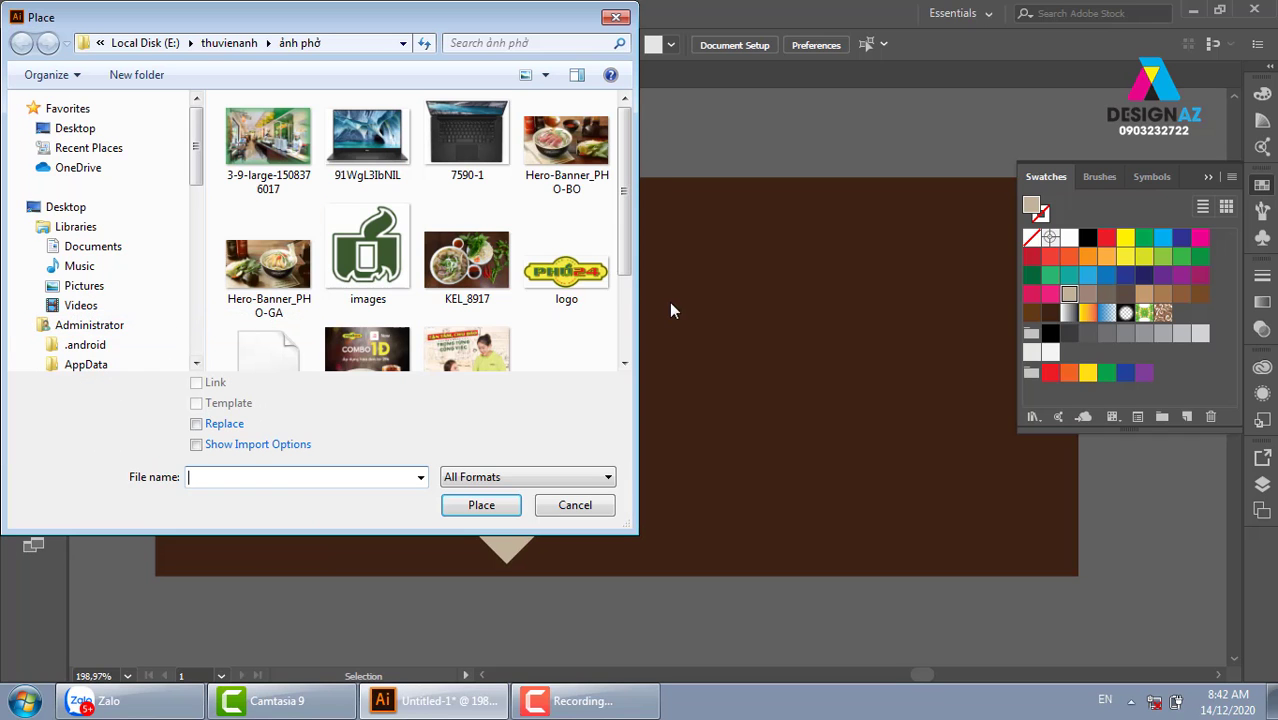
pyautogui.click(268, 140)
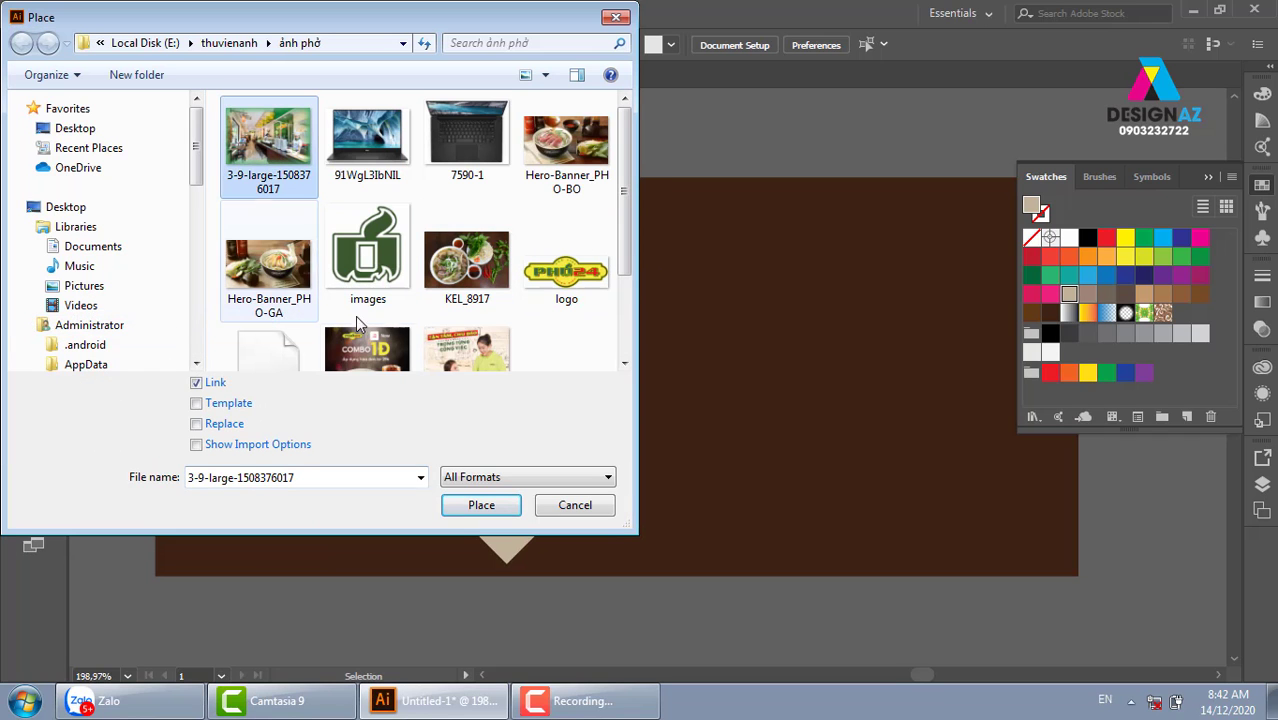
pyautogui.click(497, 512)
pyautogui.moveTo(136, 161); pyautogui.dragTo(747, 636)
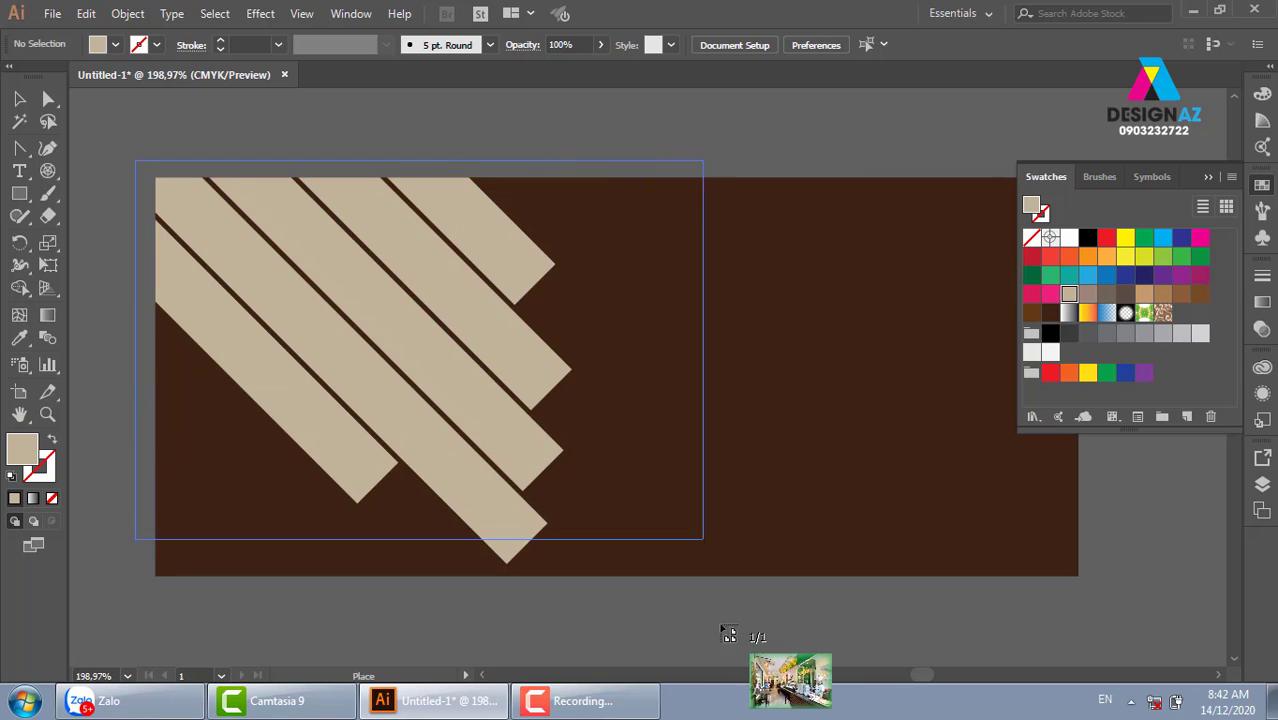
# - Send the photo behind the stripes and clip it to the diagonal stripe shape
pyautogui.hotkey('ctrl', 'shift', '[')
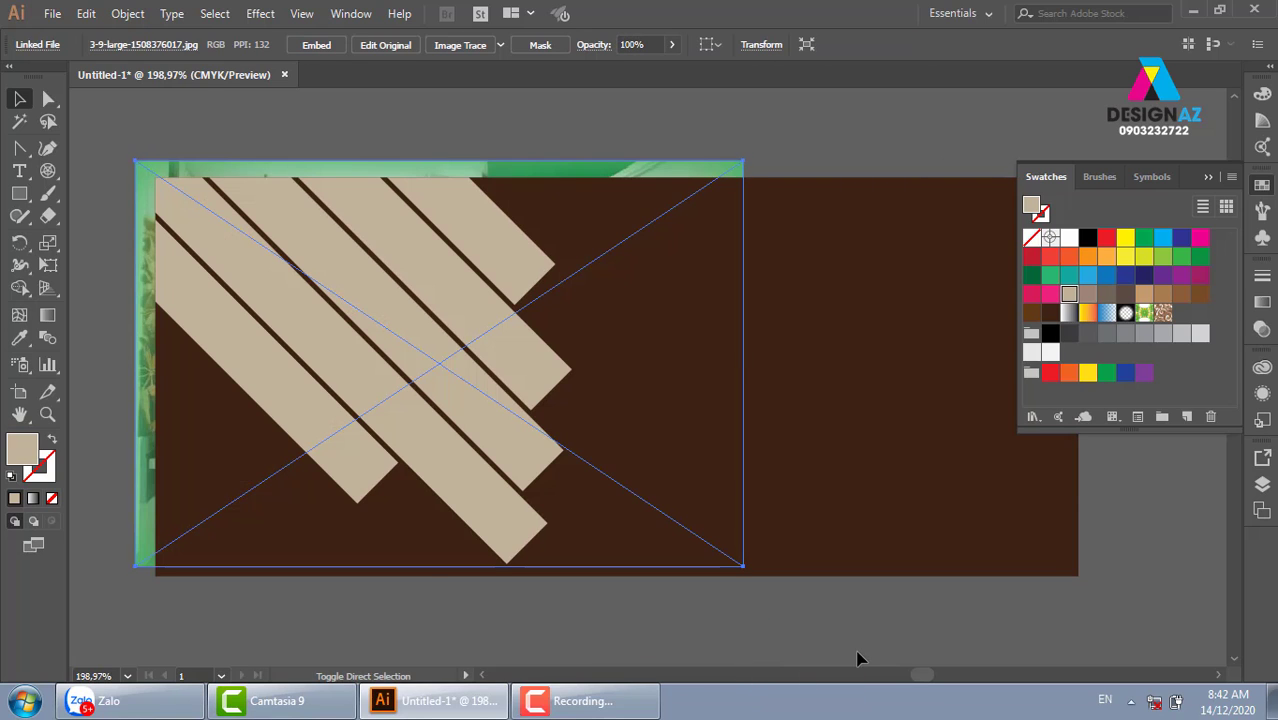
pyautogui.keyDown('shift'); pyautogui.click(552, 382); pyautogui.keyUp('shift')
pyautogui.rightClick(550, 380)
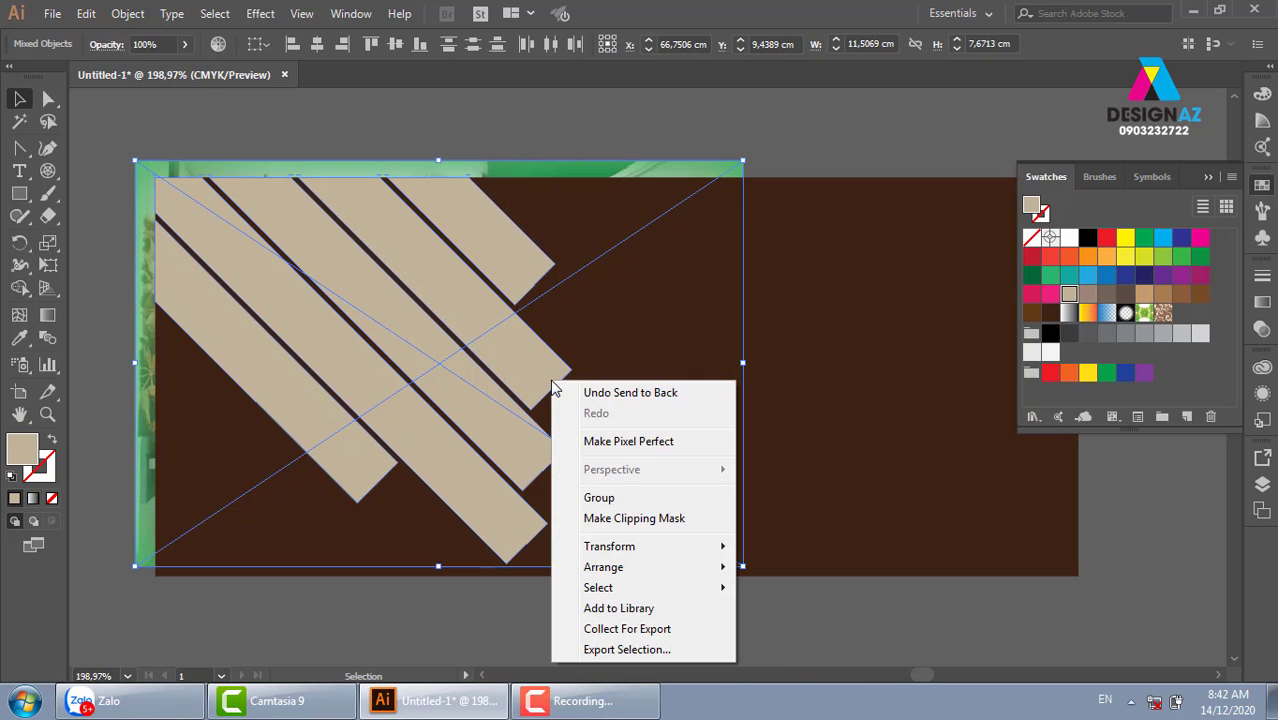
pyautogui.click(640, 518)
pyautogui.click(660, 152)
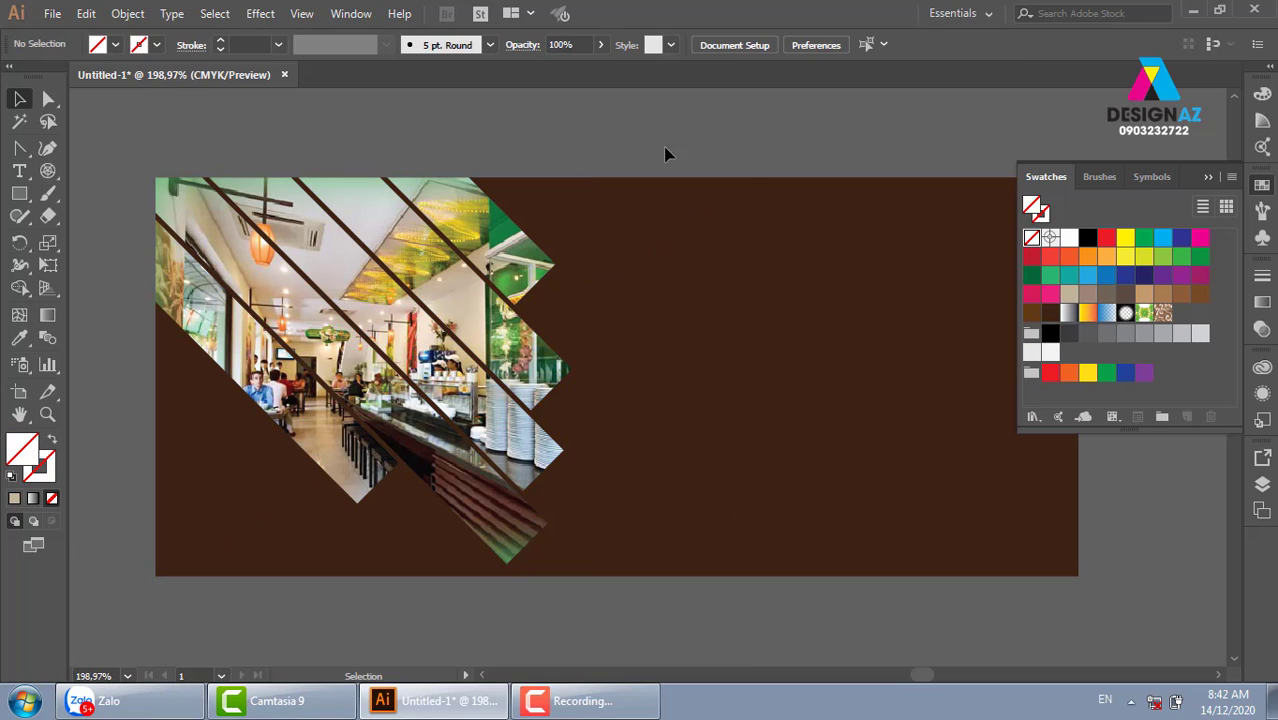
pyautogui.moveTo(788, 506); pyautogui.dragTo(712, 484)
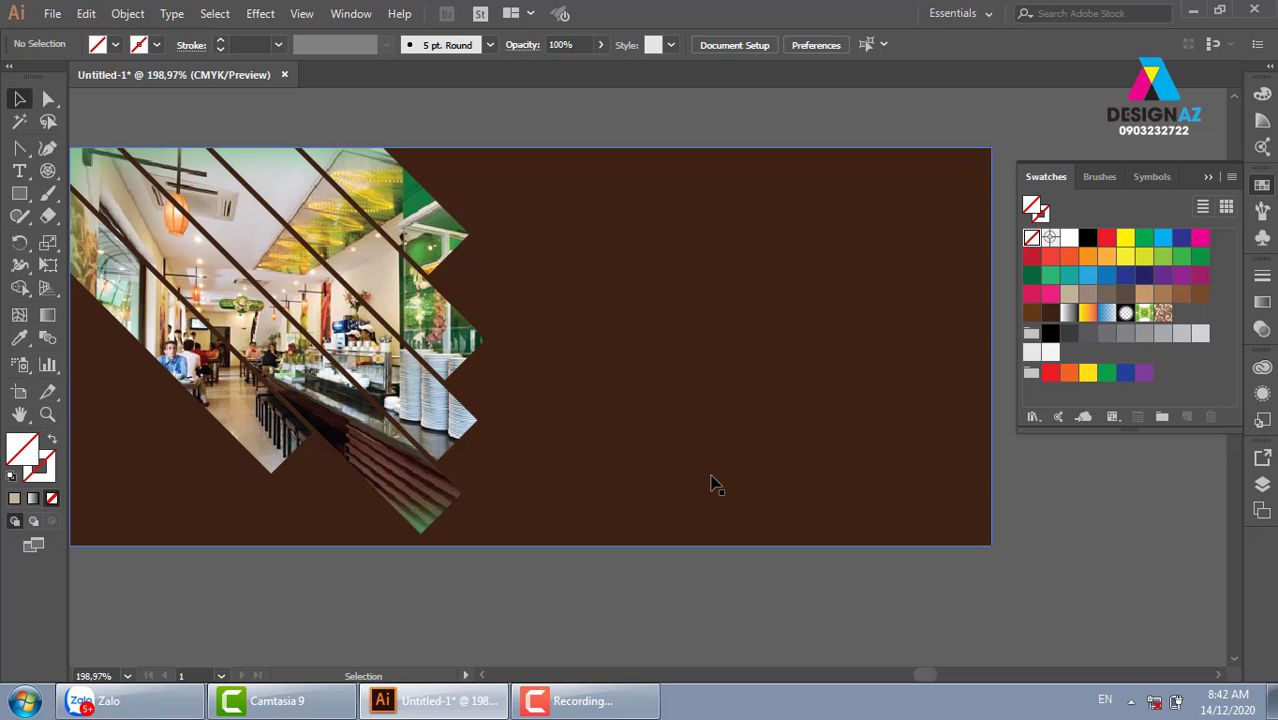
pyautogui.hotkey('ctrl', '-')
pyautogui.hotkey('ctrl', '-')
pyautogui.hotkey('ctrl', '-')
pyautogui.hotkey('ctrl', '-')
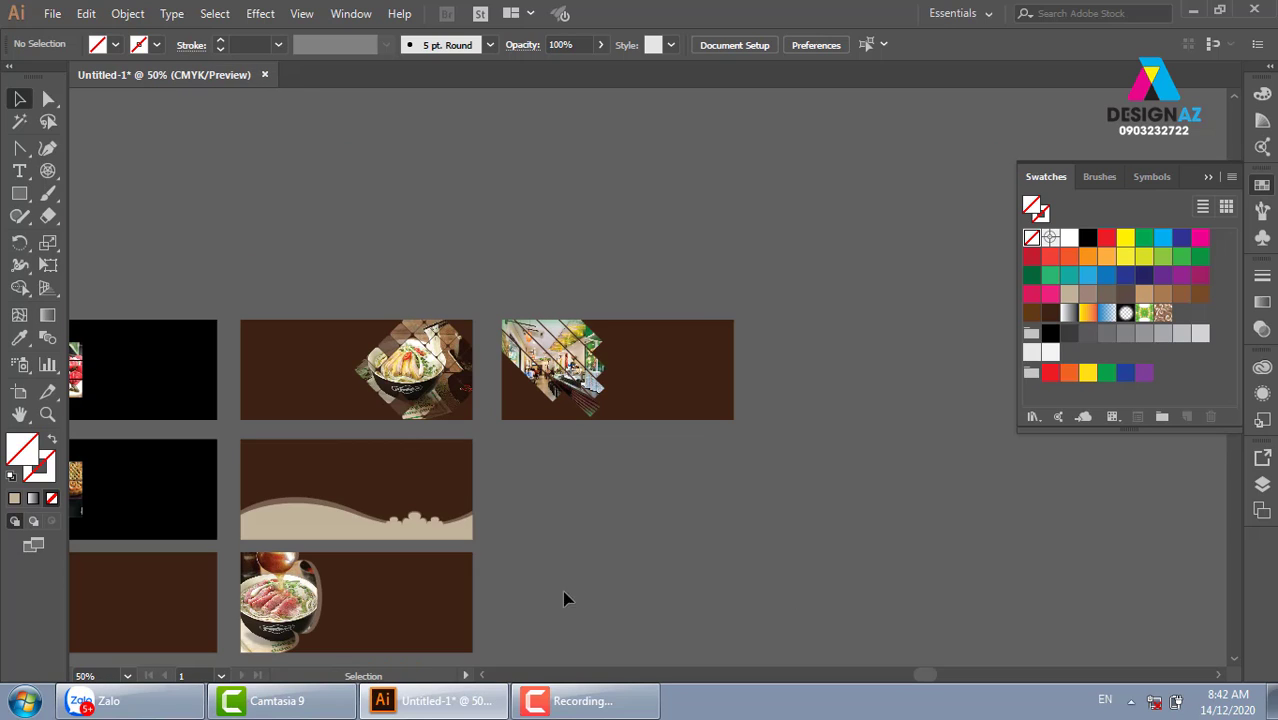
pyautogui.hscroll(-5, 522, 482)
pyautogui.scroll(-1, 522, 482)
pyautogui.hscroll(-1, 522, 482)
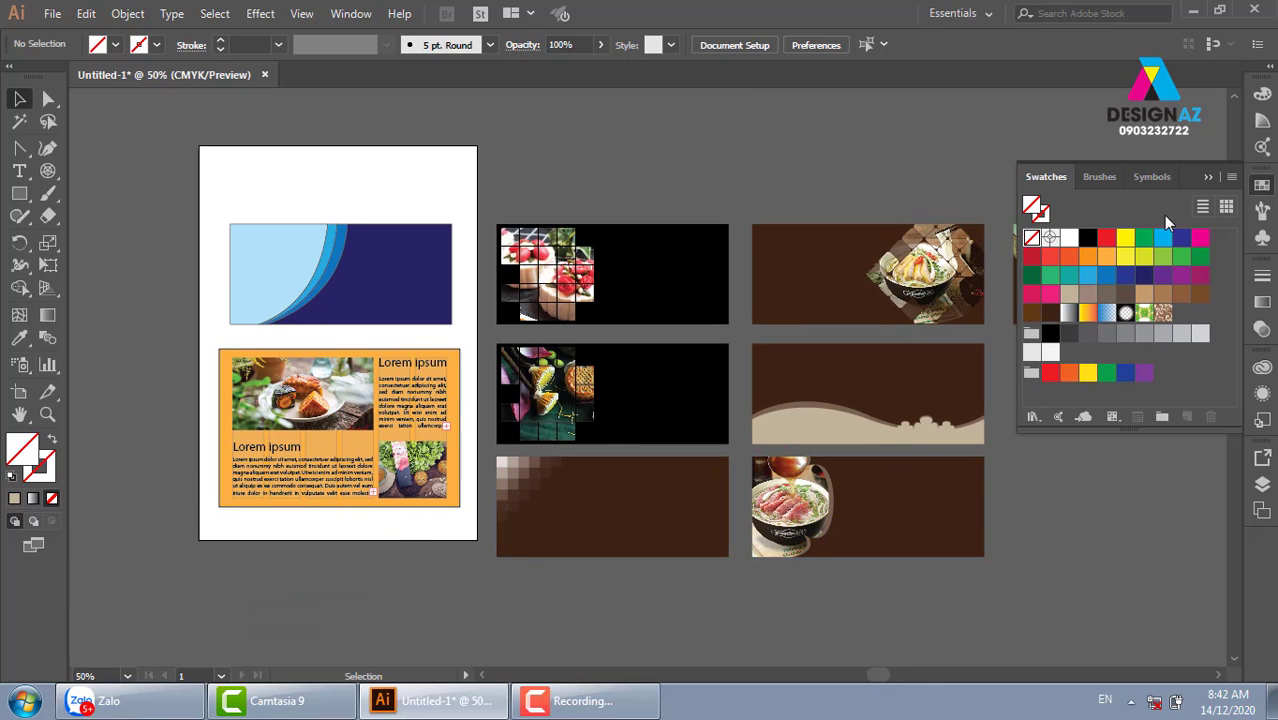
pyautogui.click(1208, 178)
pyautogui.moveTo(947, 440); pyautogui.dragTo(861, 431)
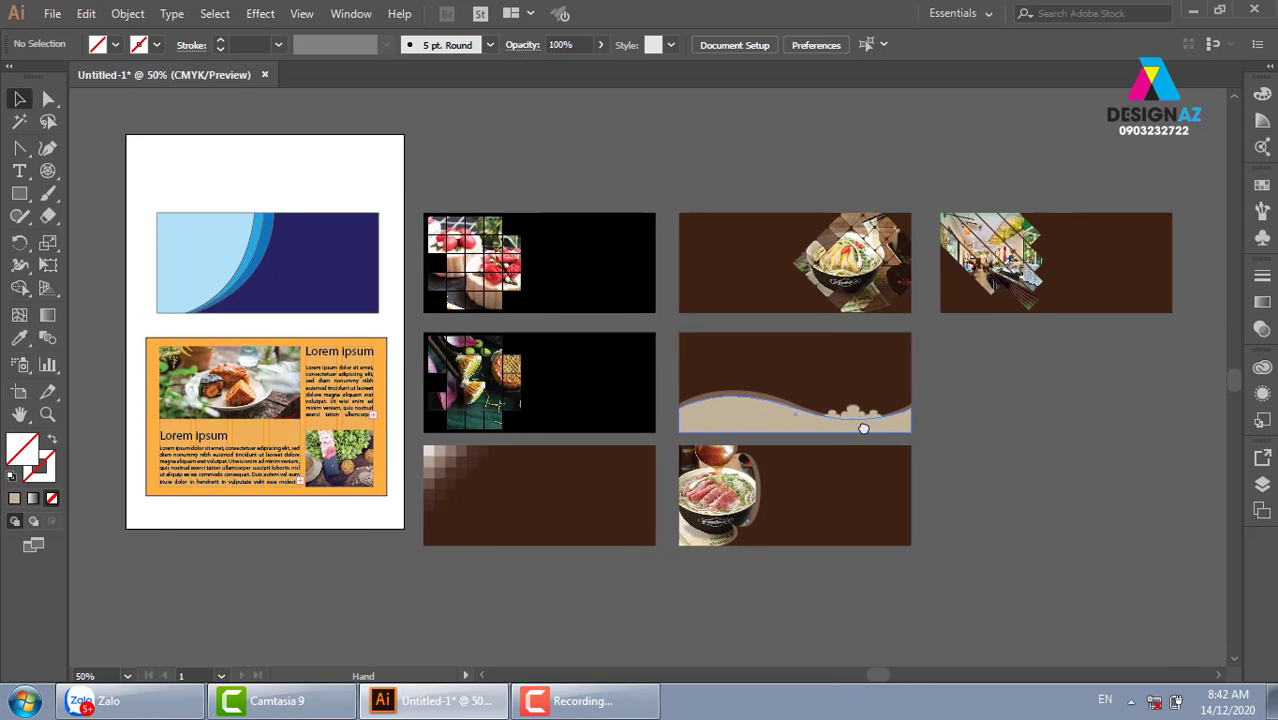
pyautogui.press('z')
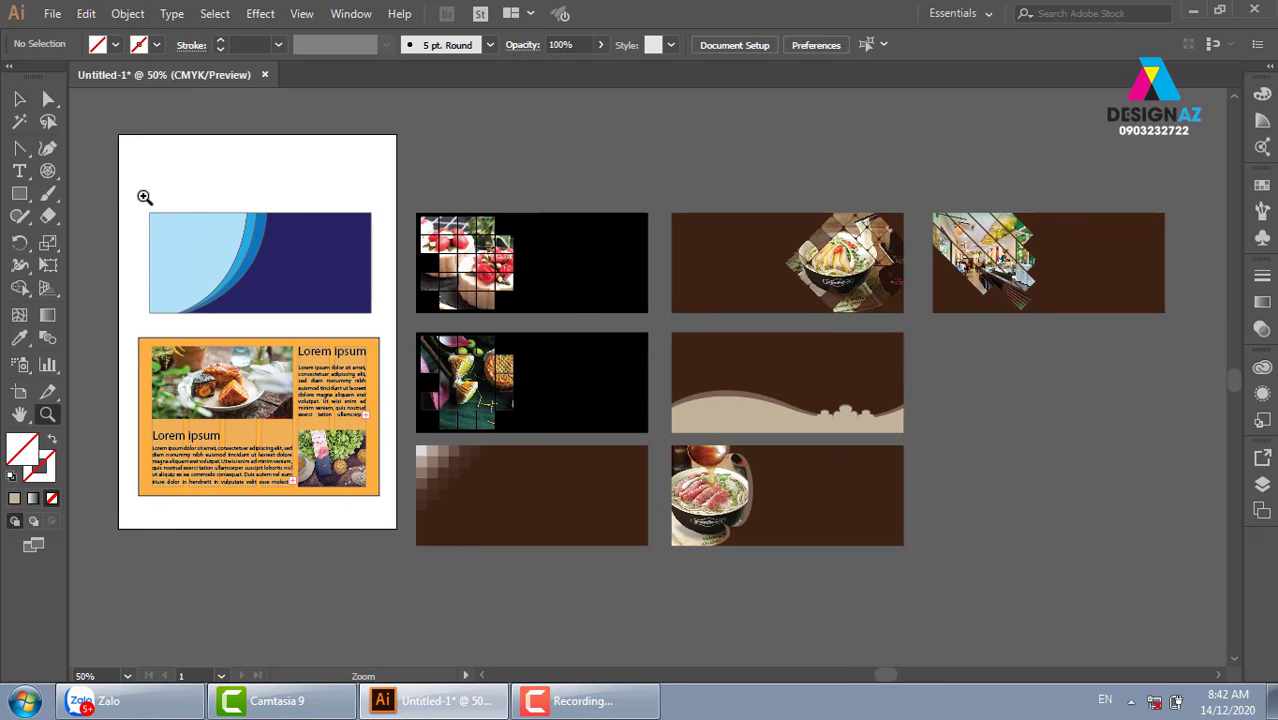
pyautogui.moveTo(144, 198); pyautogui.dragTo(1170, 560)
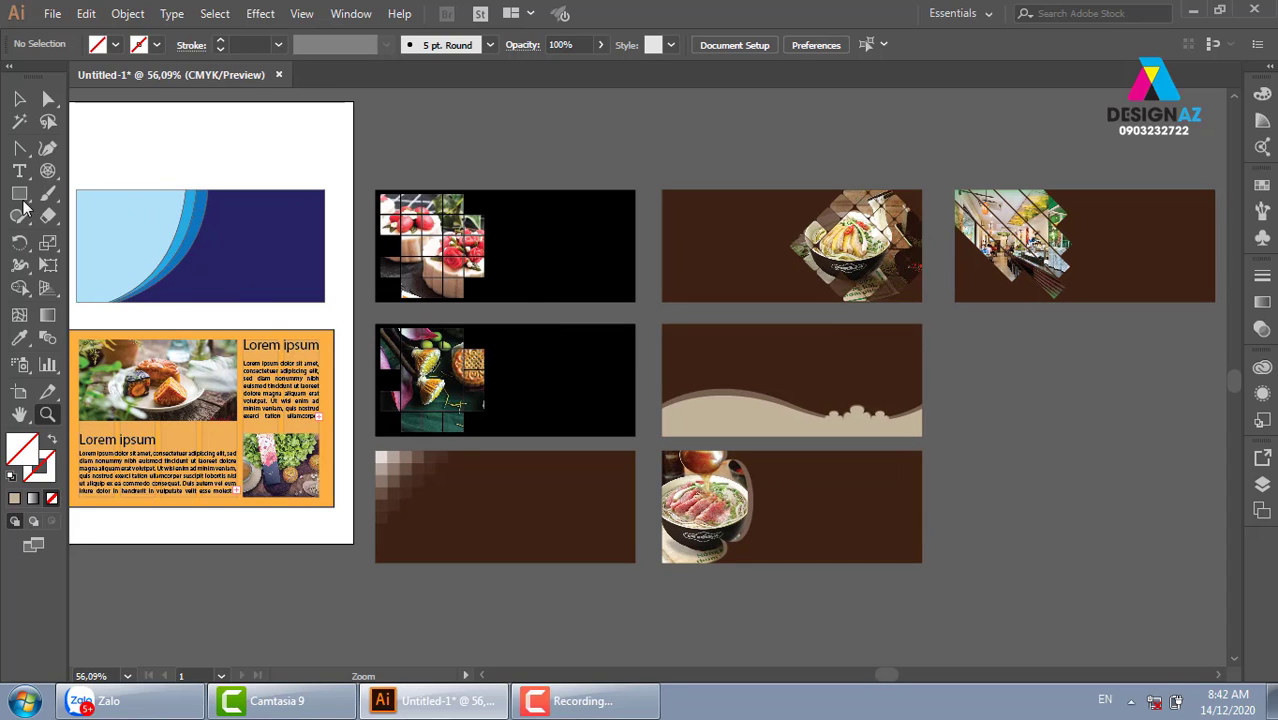
pyautogui.click(47, 171)
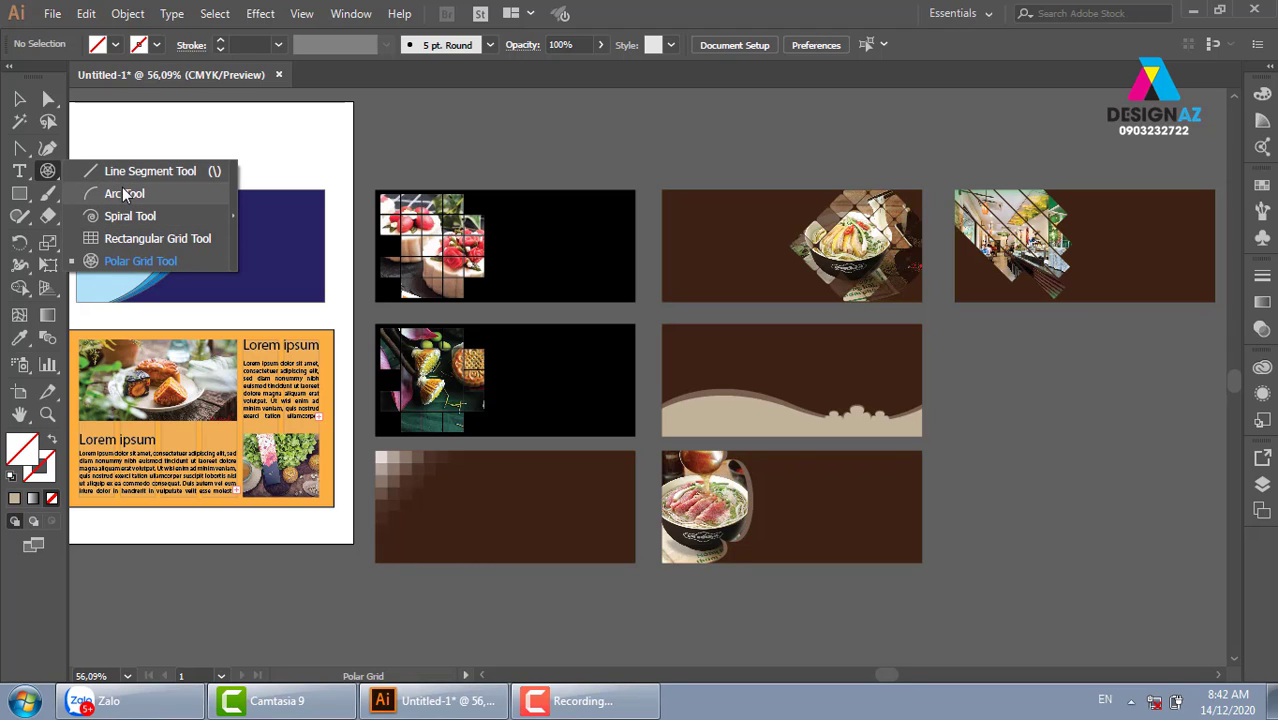
pyautogui.click(124, 194)
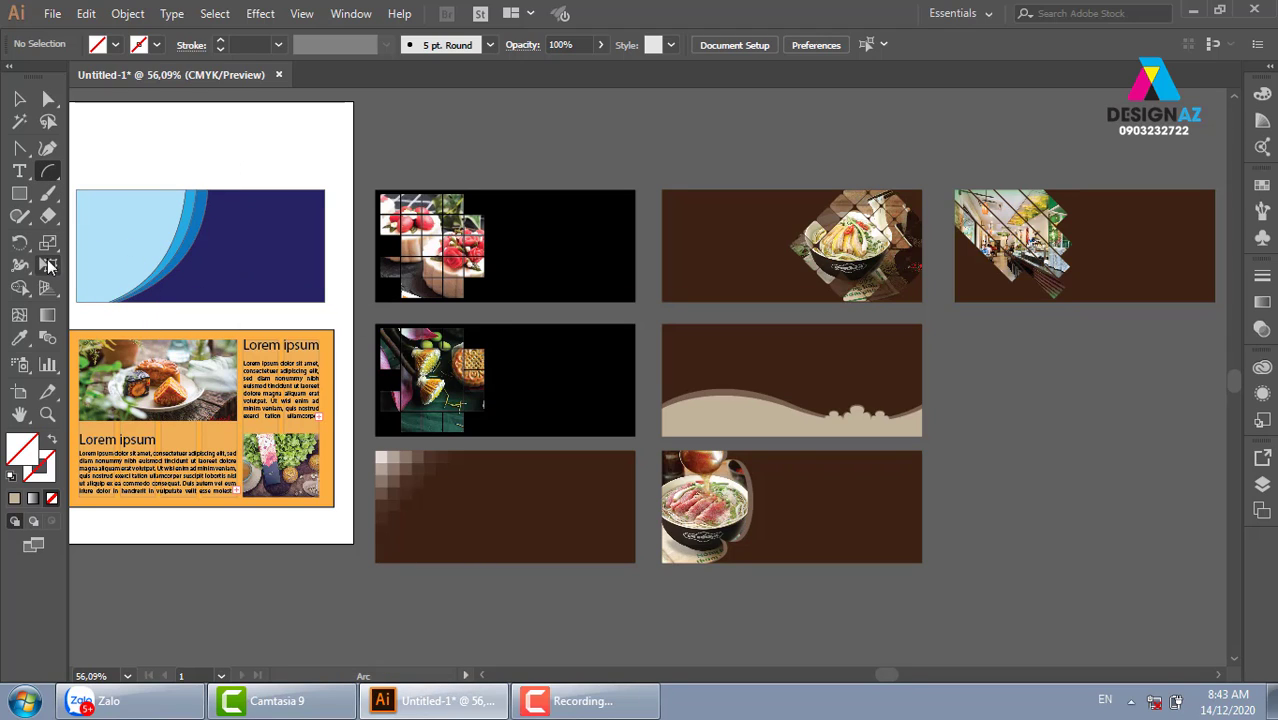
pyautogui.click(50, 173)
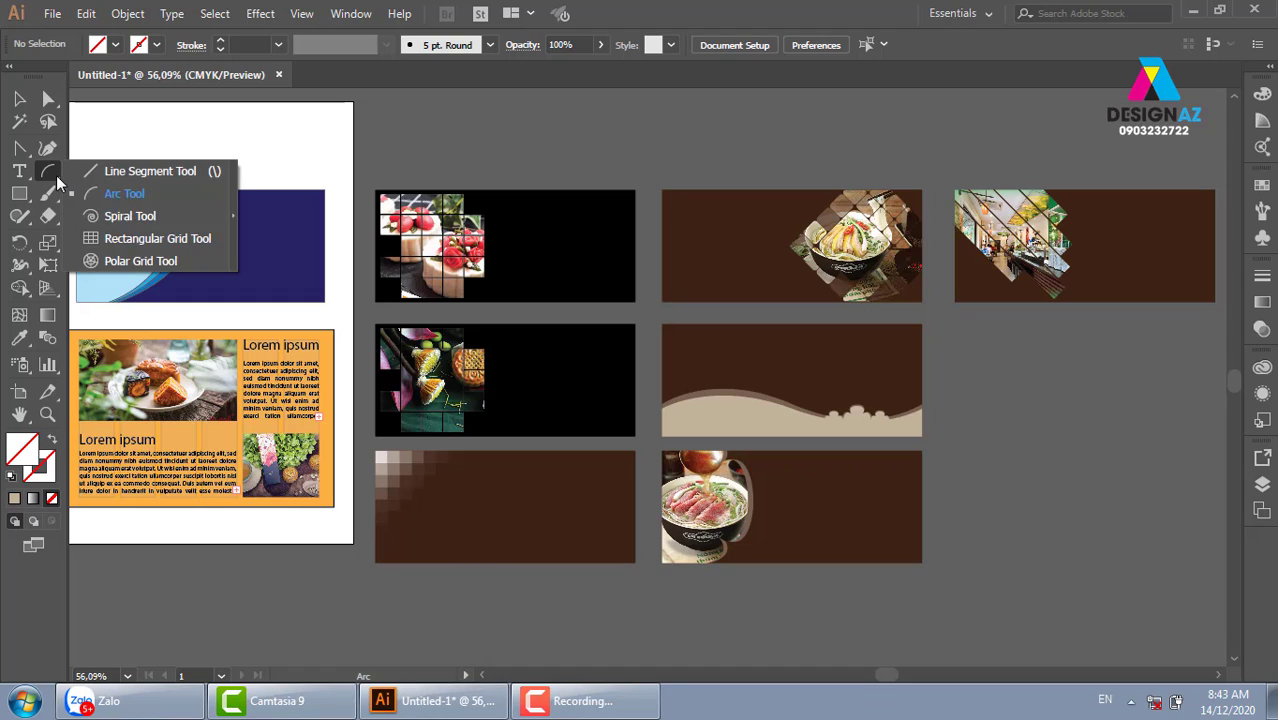
pyautogui.click(143, 266)
pyautogui.press('z')
pyautogui.click(342, 379)
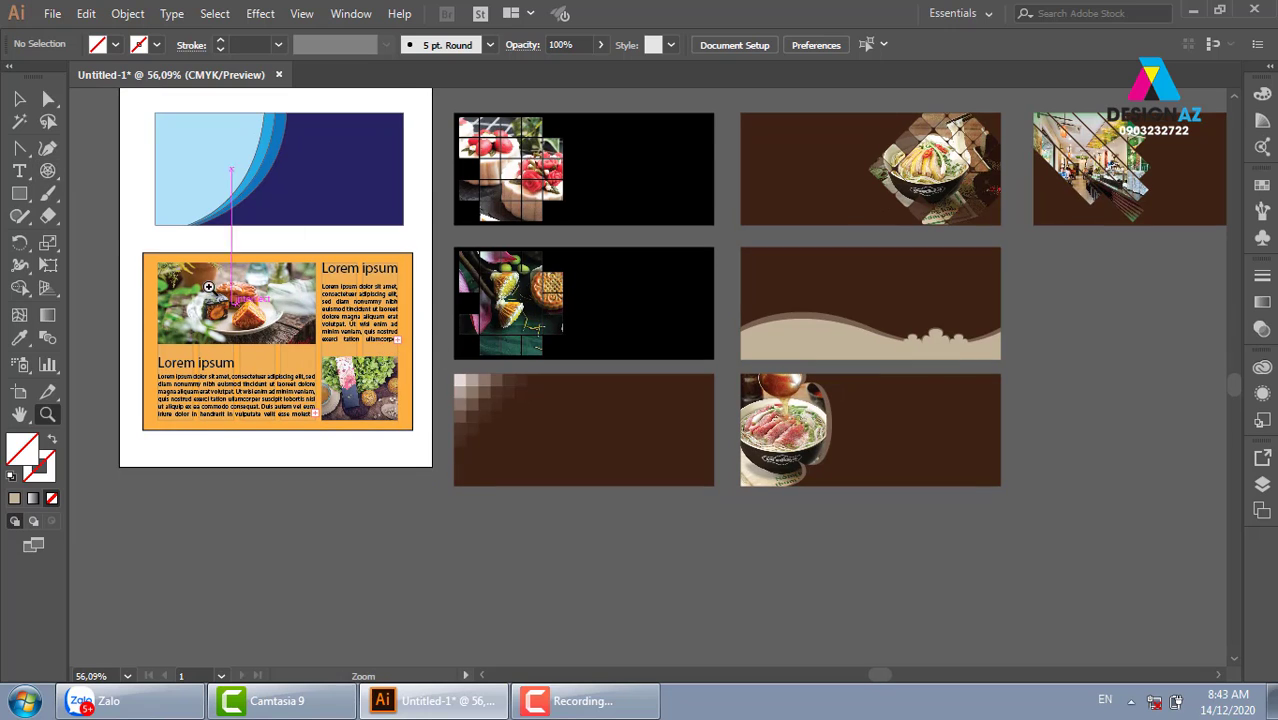
pyautogui.click(631, 511)
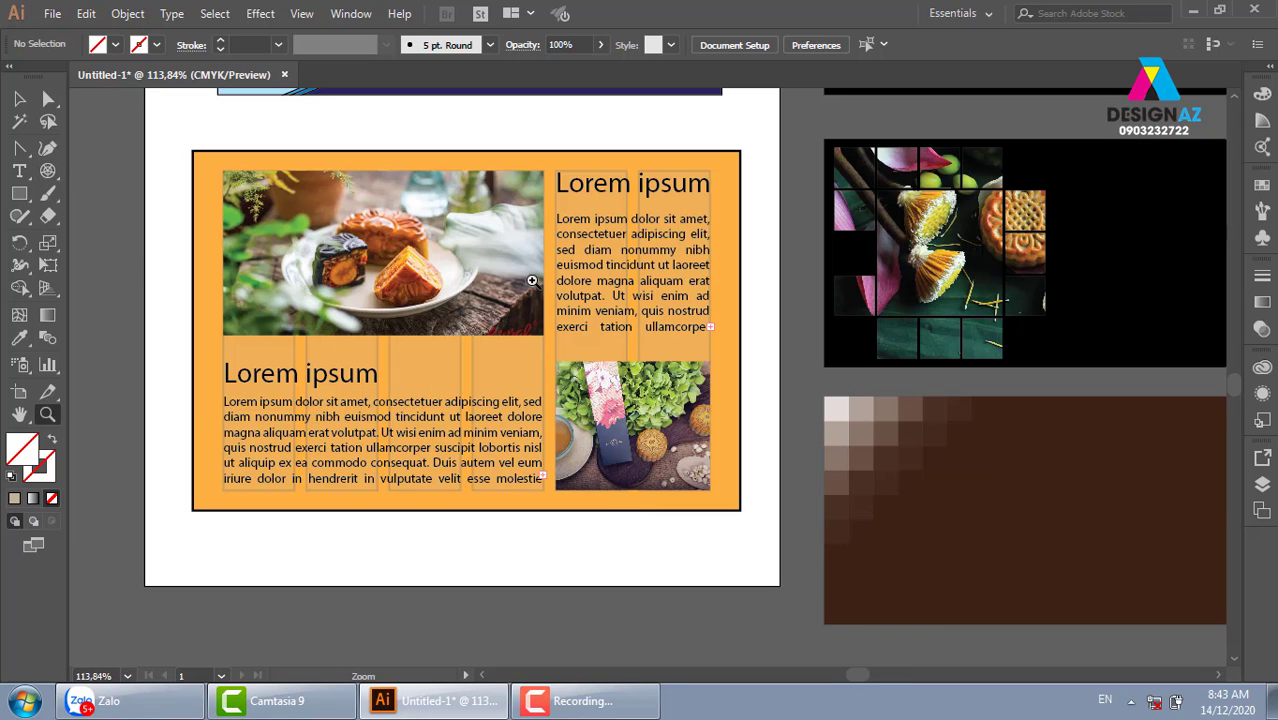
pyautogui.moveTo(767, 300); pyautogui.dragTo(263, 660)
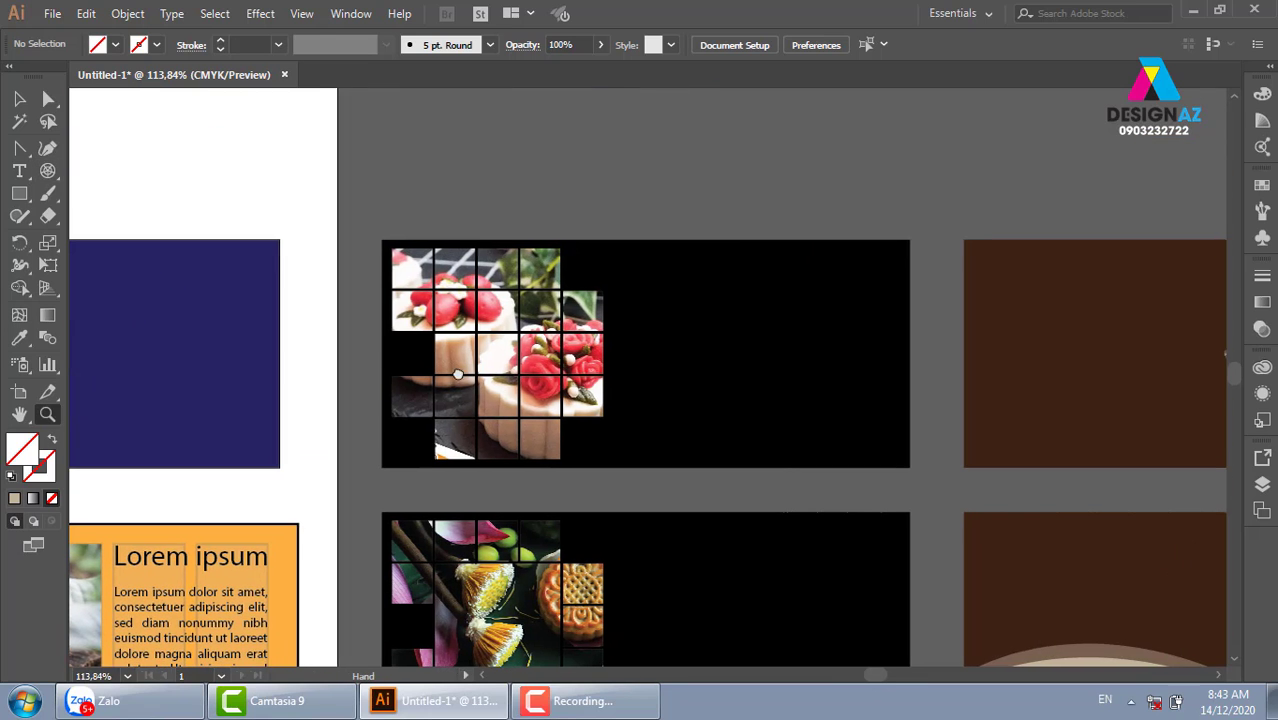
pyautogui.scroll(-5, 599, 475)
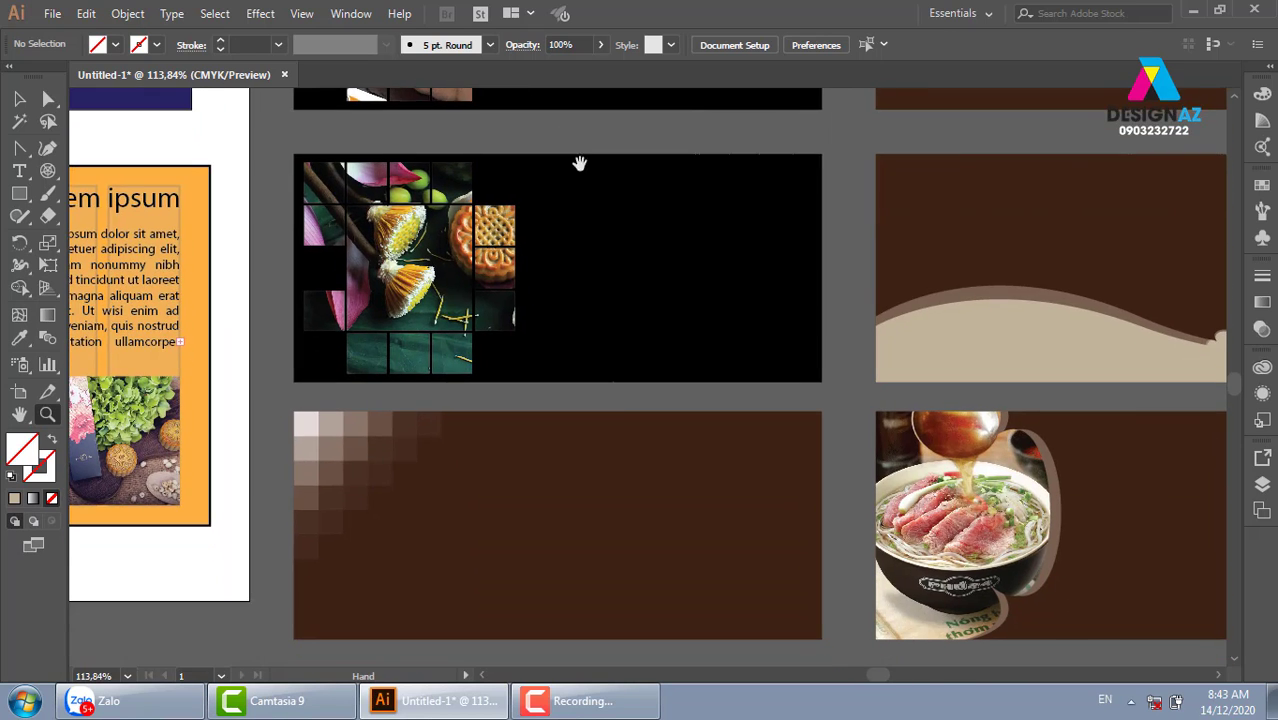
pyautogui.scroll(-2, 579, 163)
pyautogui.scroll(-1, 633, 274)
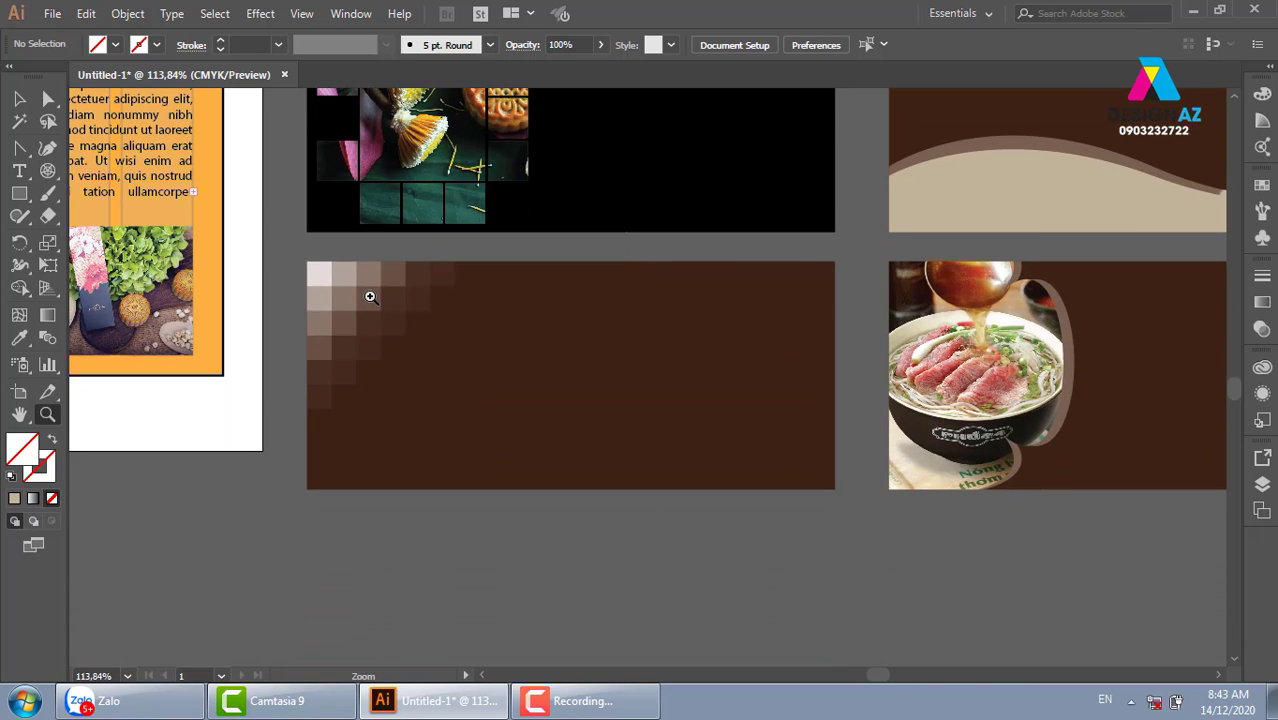
pyautogui.moveTo(929, 242); pyautogui.dragTo(251, 570)
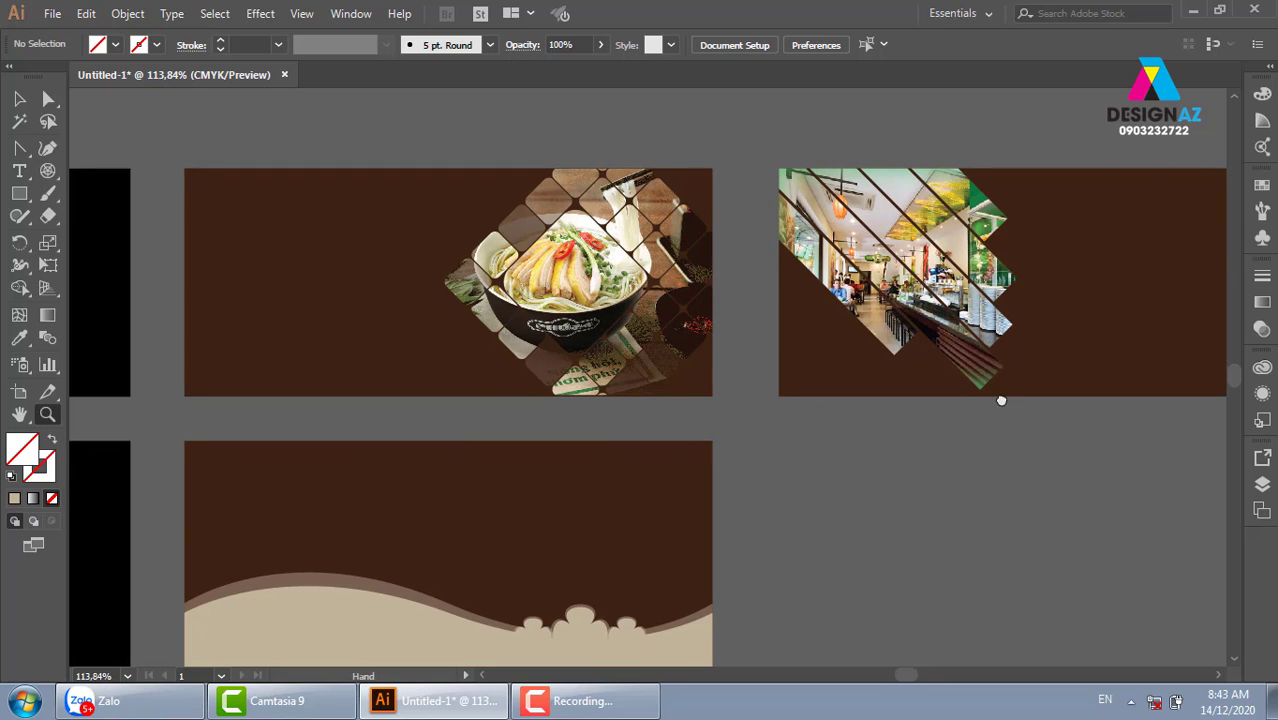
pyautogui.moveTo(1001, 400); pyautogui.dragTo(877, 341)
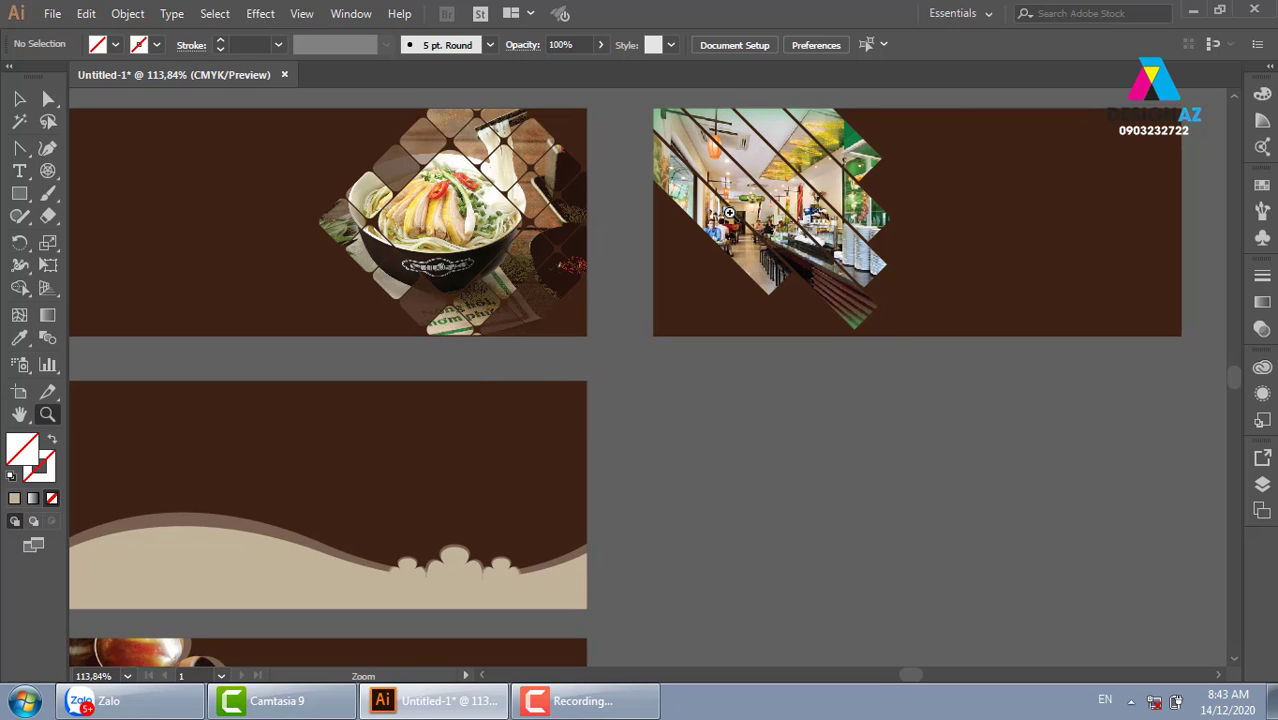
pyautogui.moveTo(548, 594); pyautogui.dragTo(755, 318)
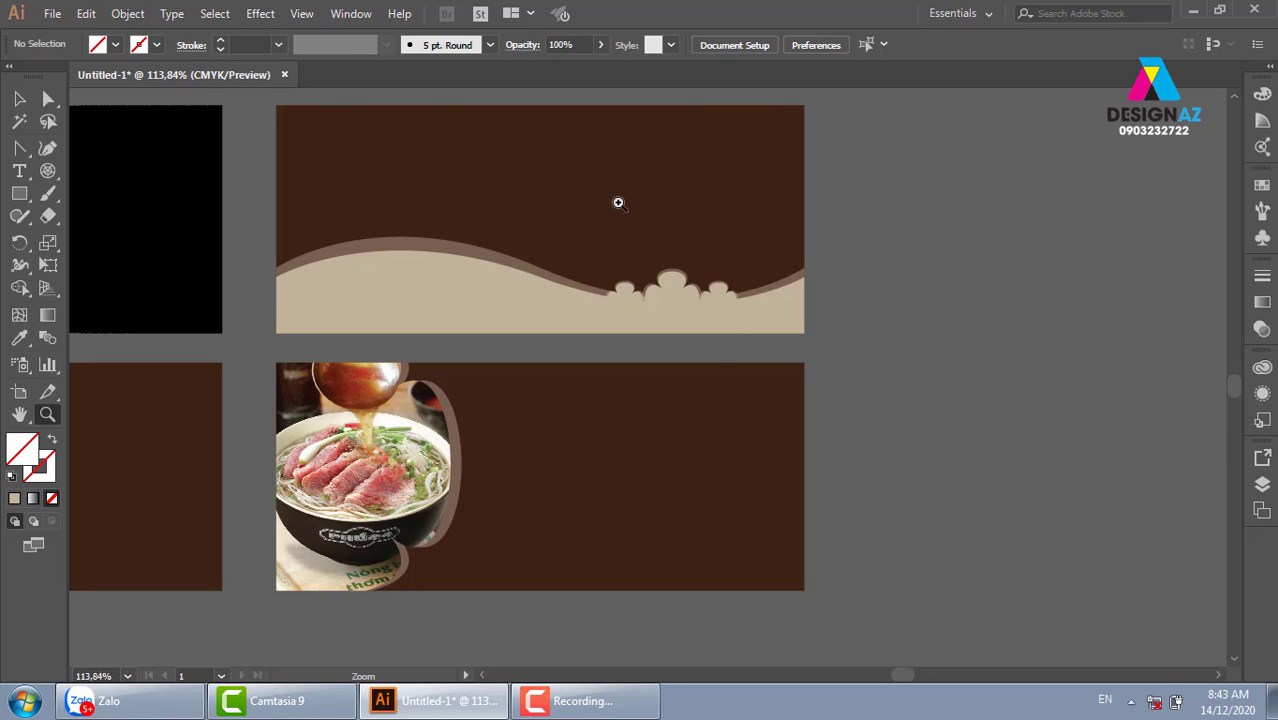
pyautogui.scroll(-2, 556, 500)
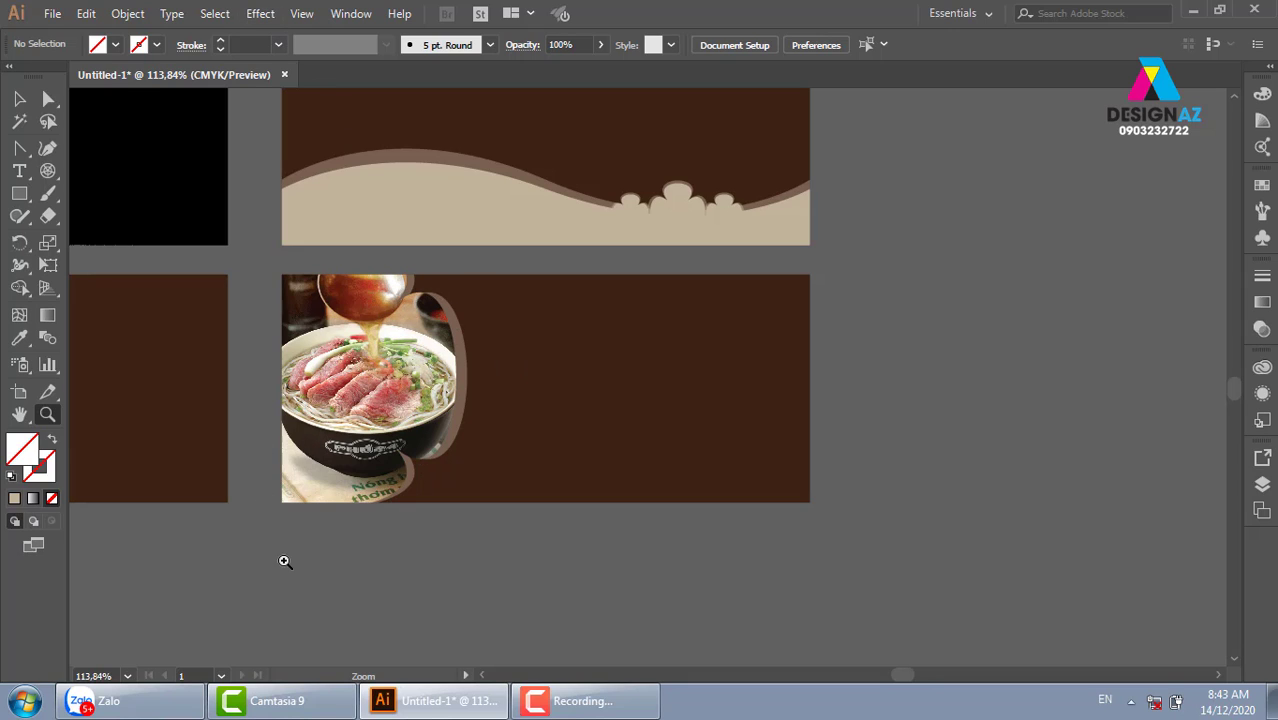
pyautogui.hotkey('ctrl', '-')
pyautogui.hotkey('ctrl', '-')
# - Hide the artboard borders and grey canvas, then zoom to frame all the banner designs
pyautogui.hotkey('ctrl', '-')
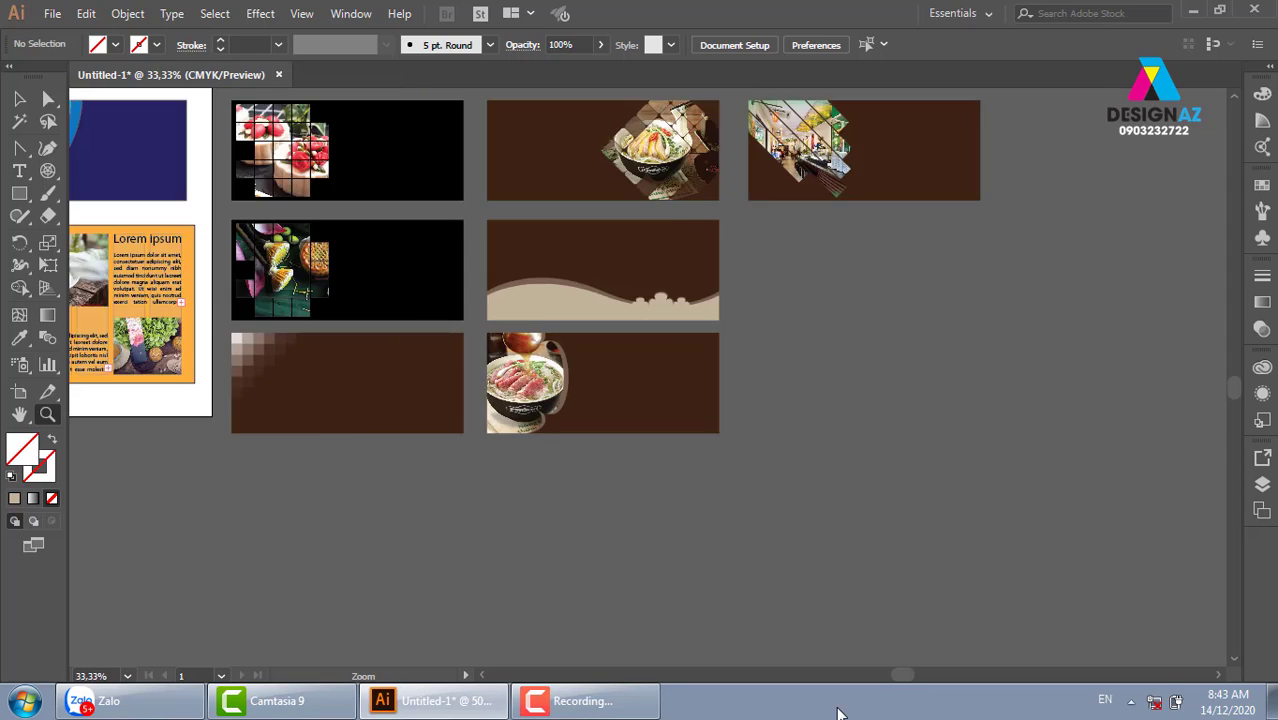
pyautogui.hotkey('ctrl', '-')
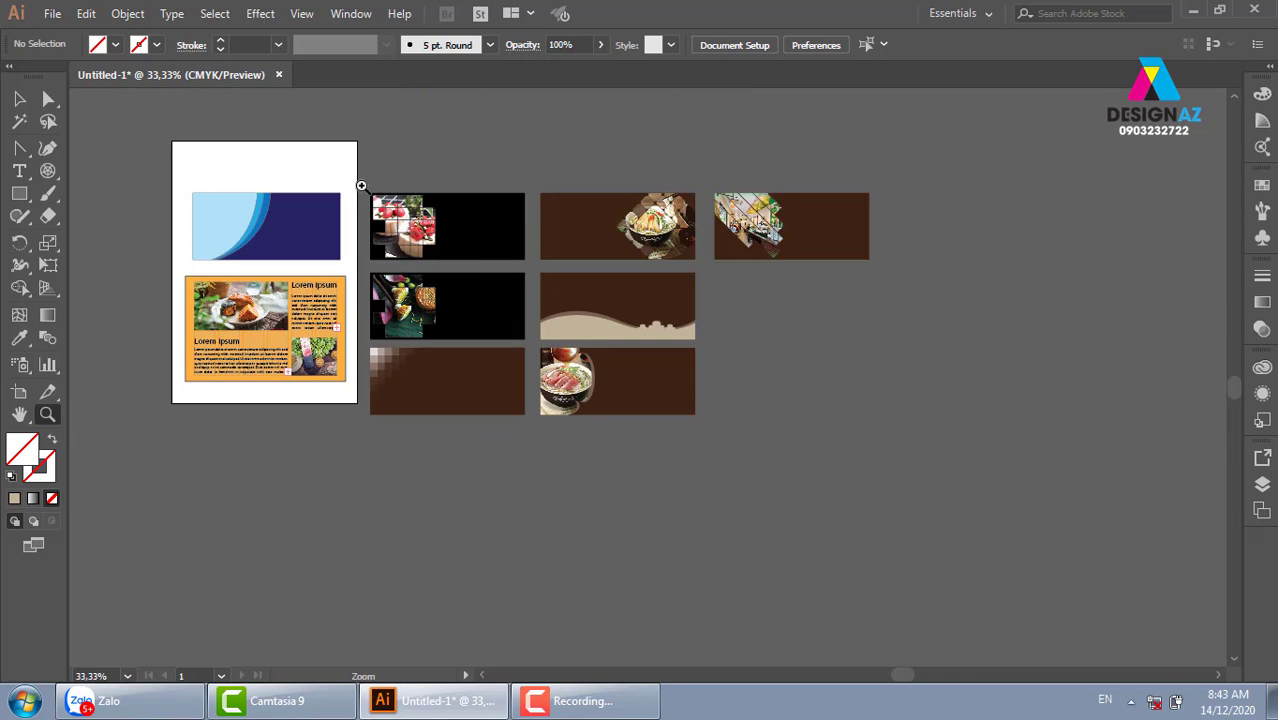
pyautogui.moveTo(361, 185)
pyautogui.mouseDown()
pyautogui.moveTo(903, 447)
pyautogui.moveTo(880, 430)
pyautogui.mouseUp()
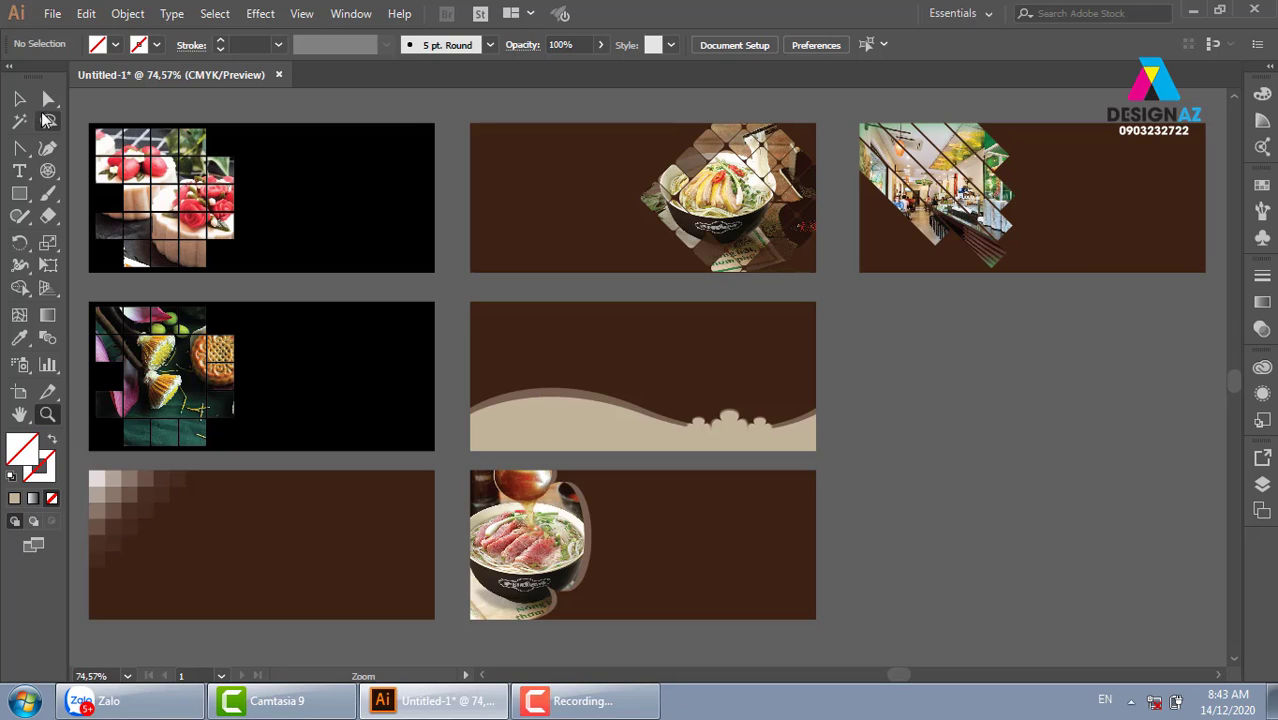
pyautogui.click(19, 98)
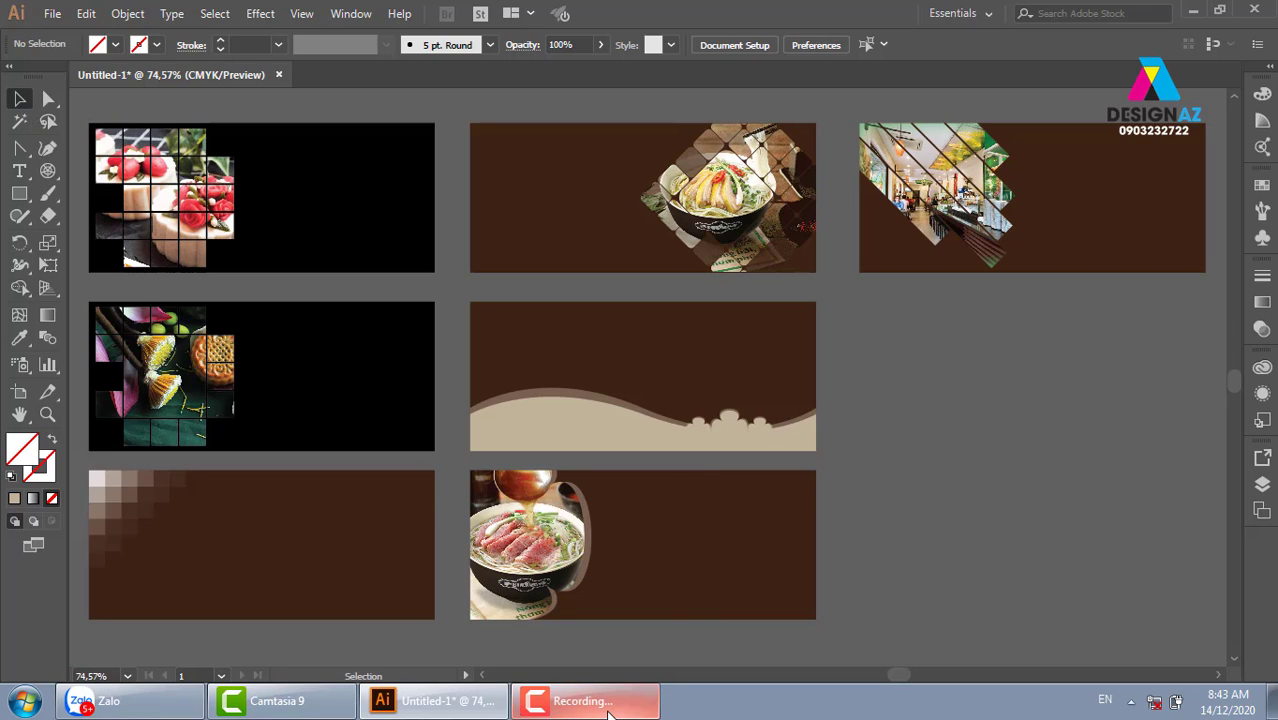
pyautogui.keyDown('alt'); pyautogui.scroll(-2, 677, 590); pyautogui.keyUp('alt')
pyautogui.keyDown('alt'); pyautogui.scroll(-1, 700, 575); pyautogui.keyUp('alt')
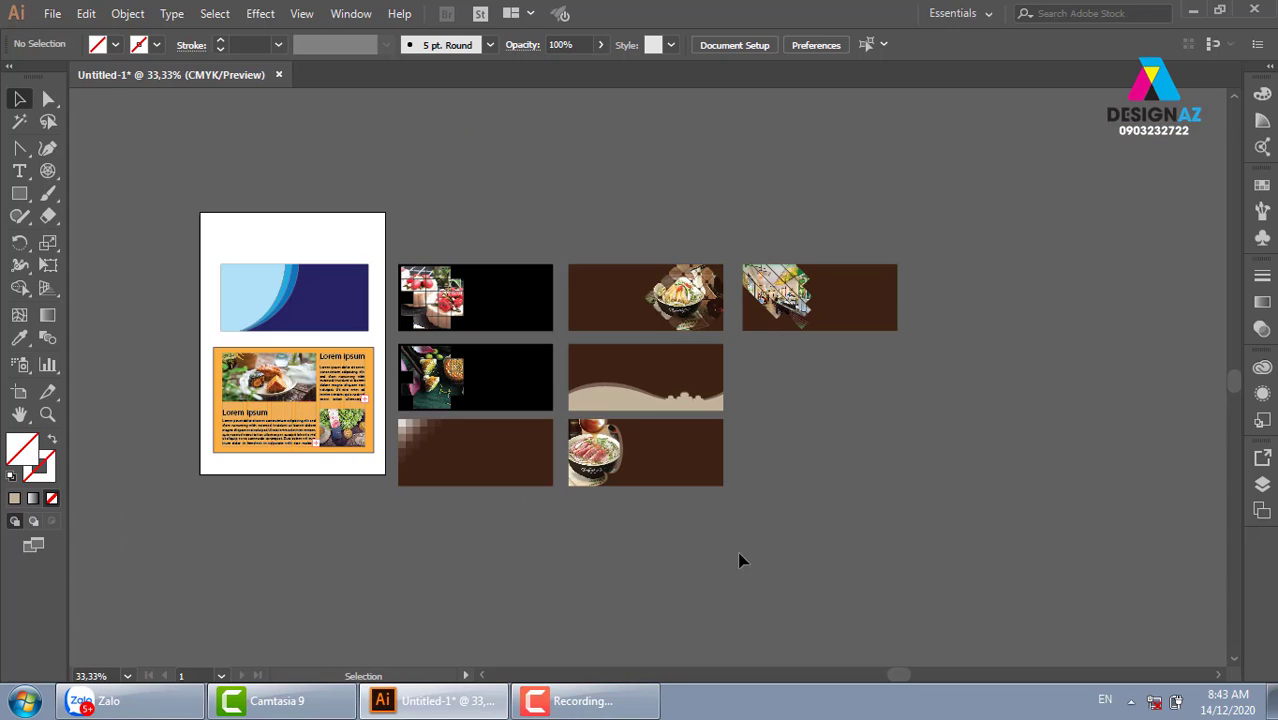
pyautogui.hotkey('ctrl', 'shift', 'h')
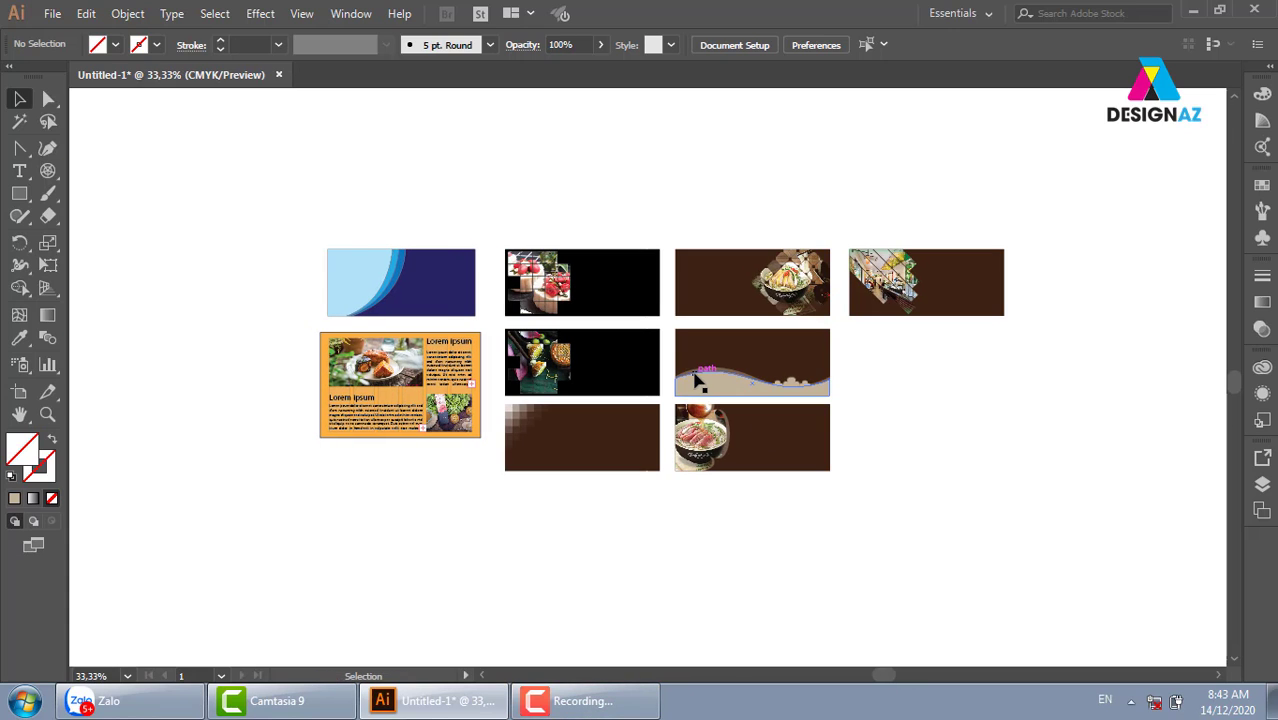
pyautogui.press('z')
pyautogui.moveTo(313, 222); pyautogui.dragTo(1014, 531)
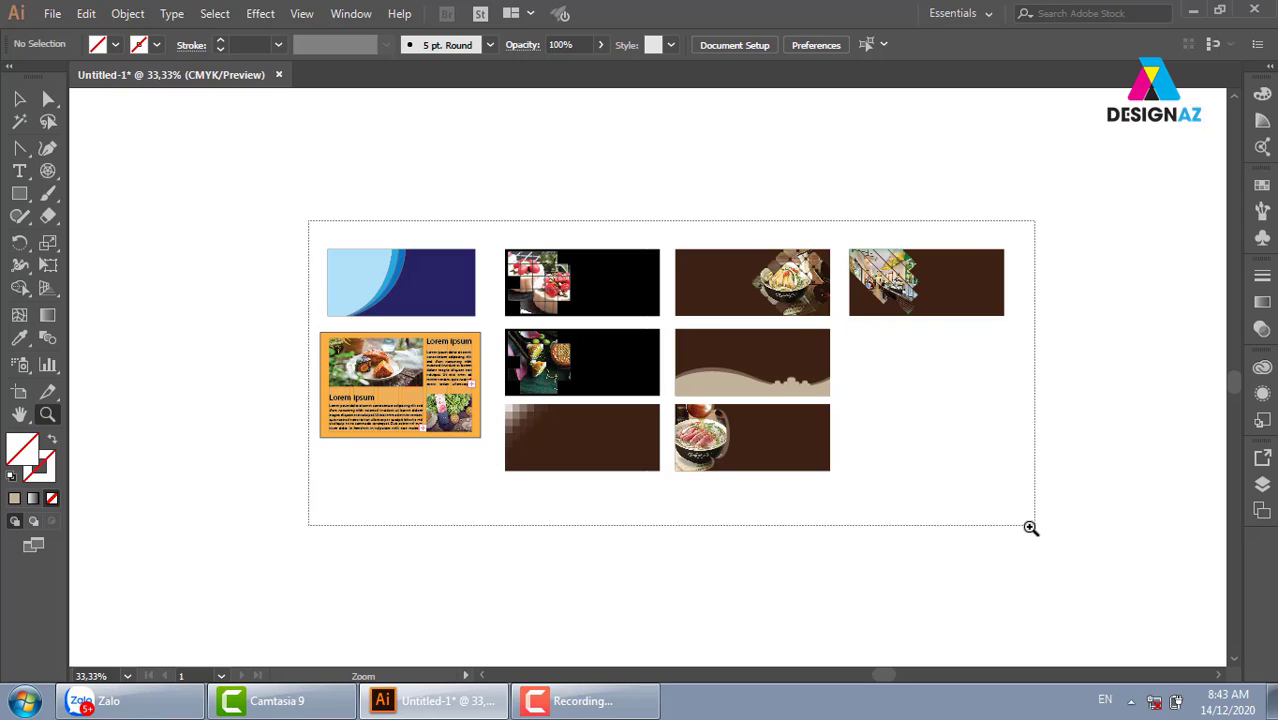